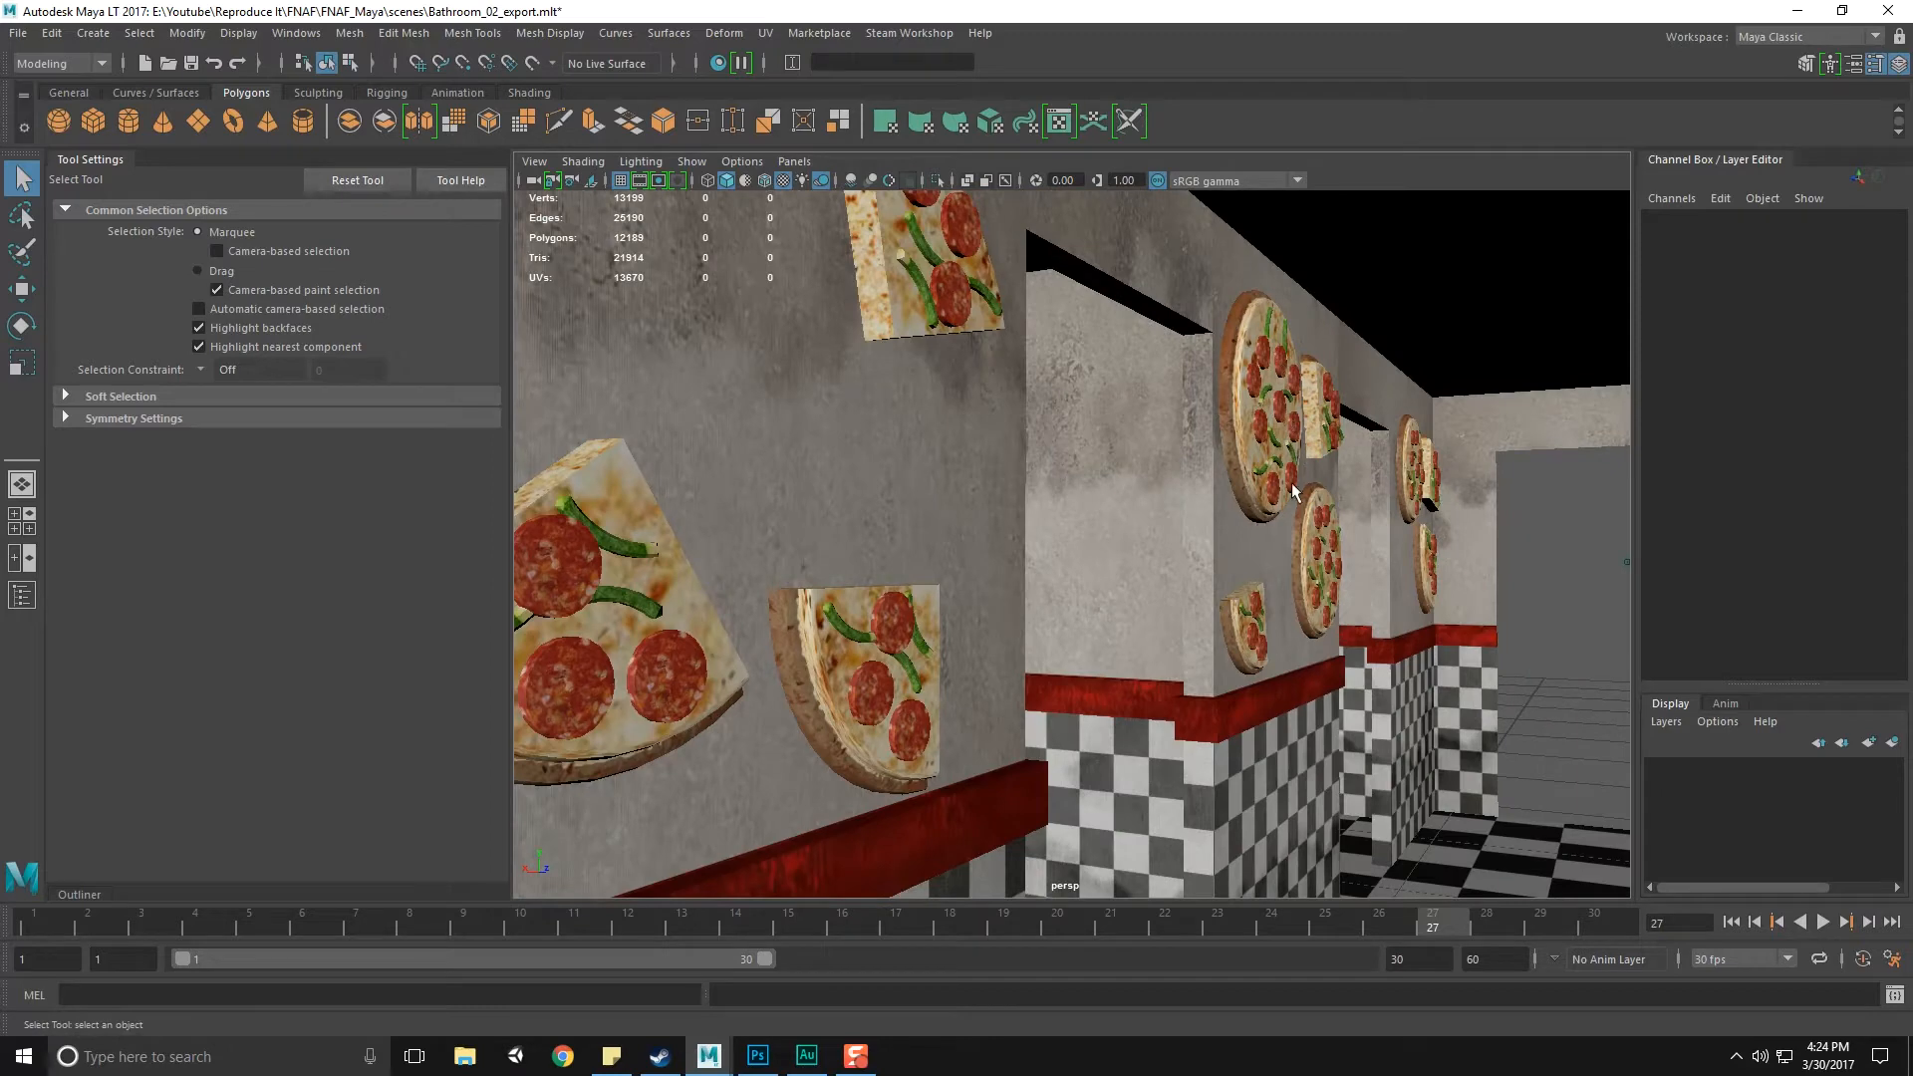
Create a polygon cube and move it beside the tiled wall, to about Y 1.315 and Z -1.737
left_click_drag(1306, 590, 1222, 619, "alt")
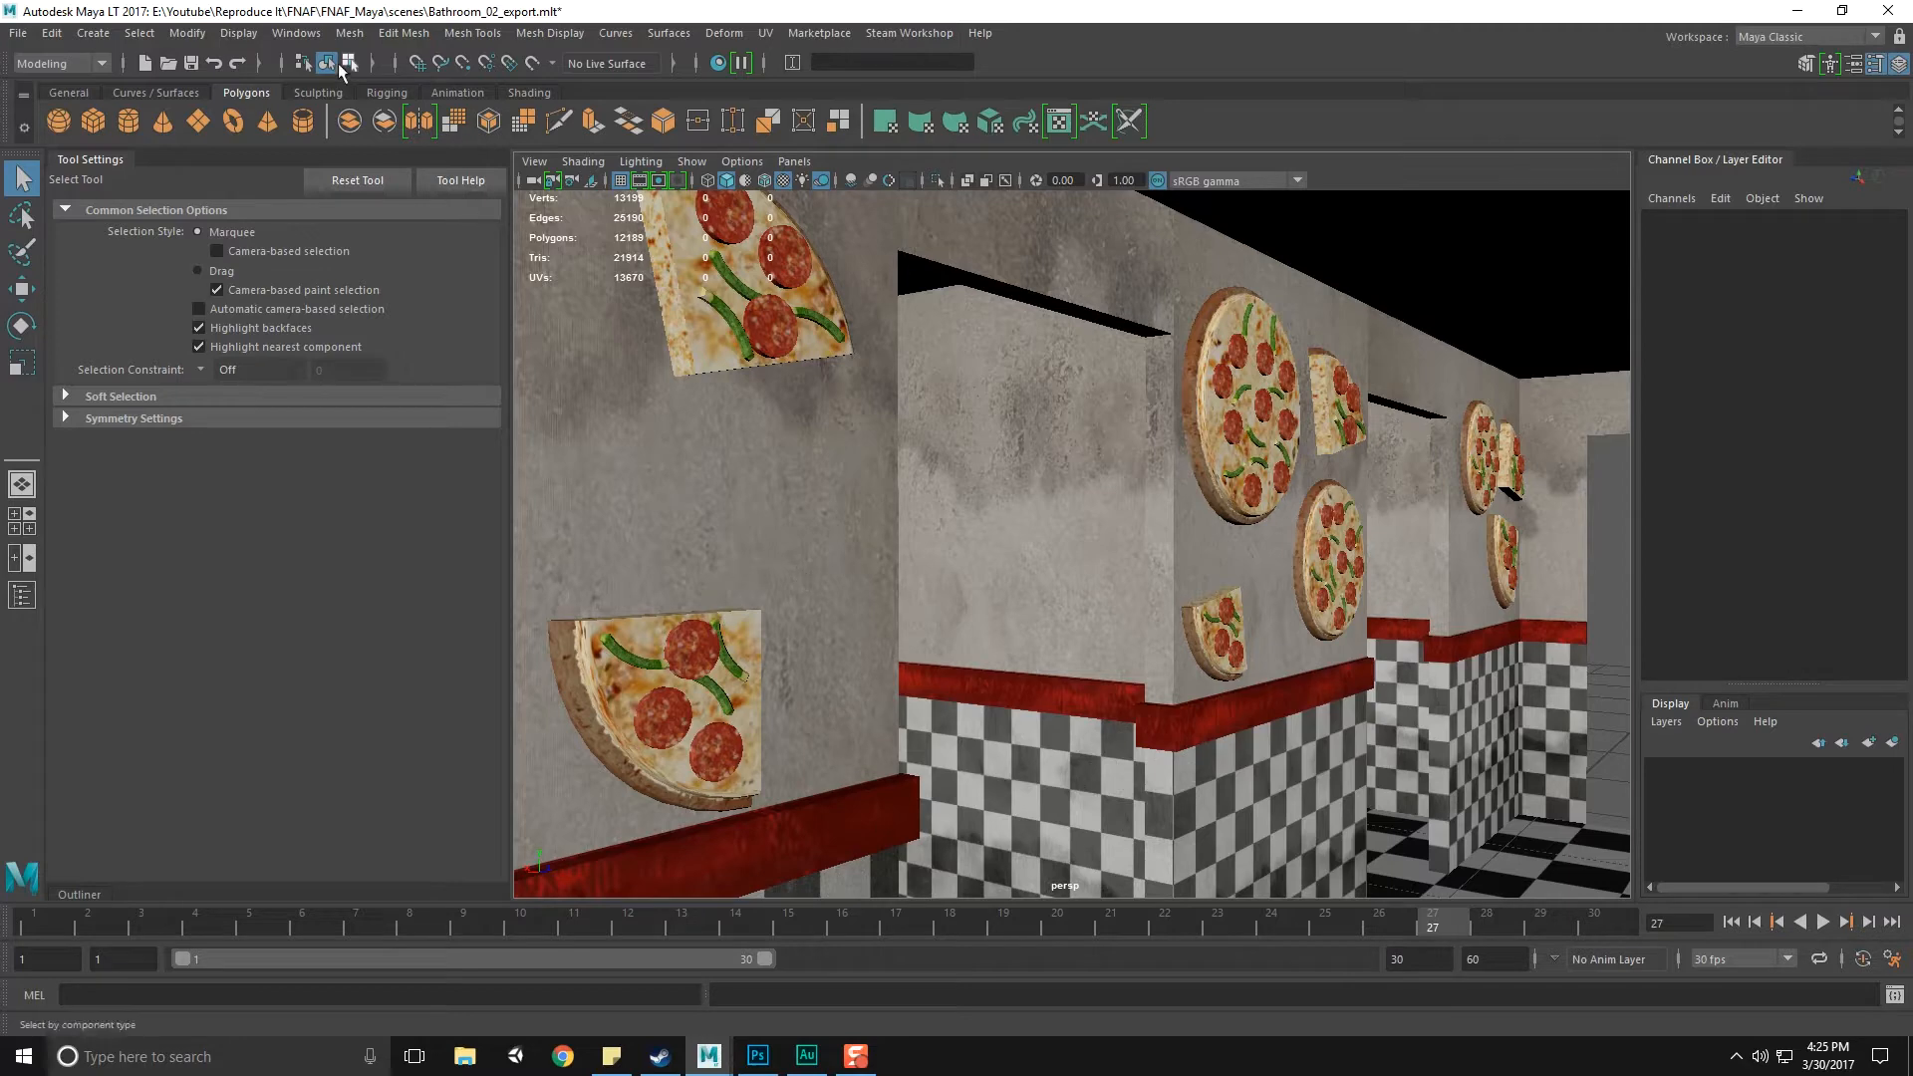
left_click(92, 122)
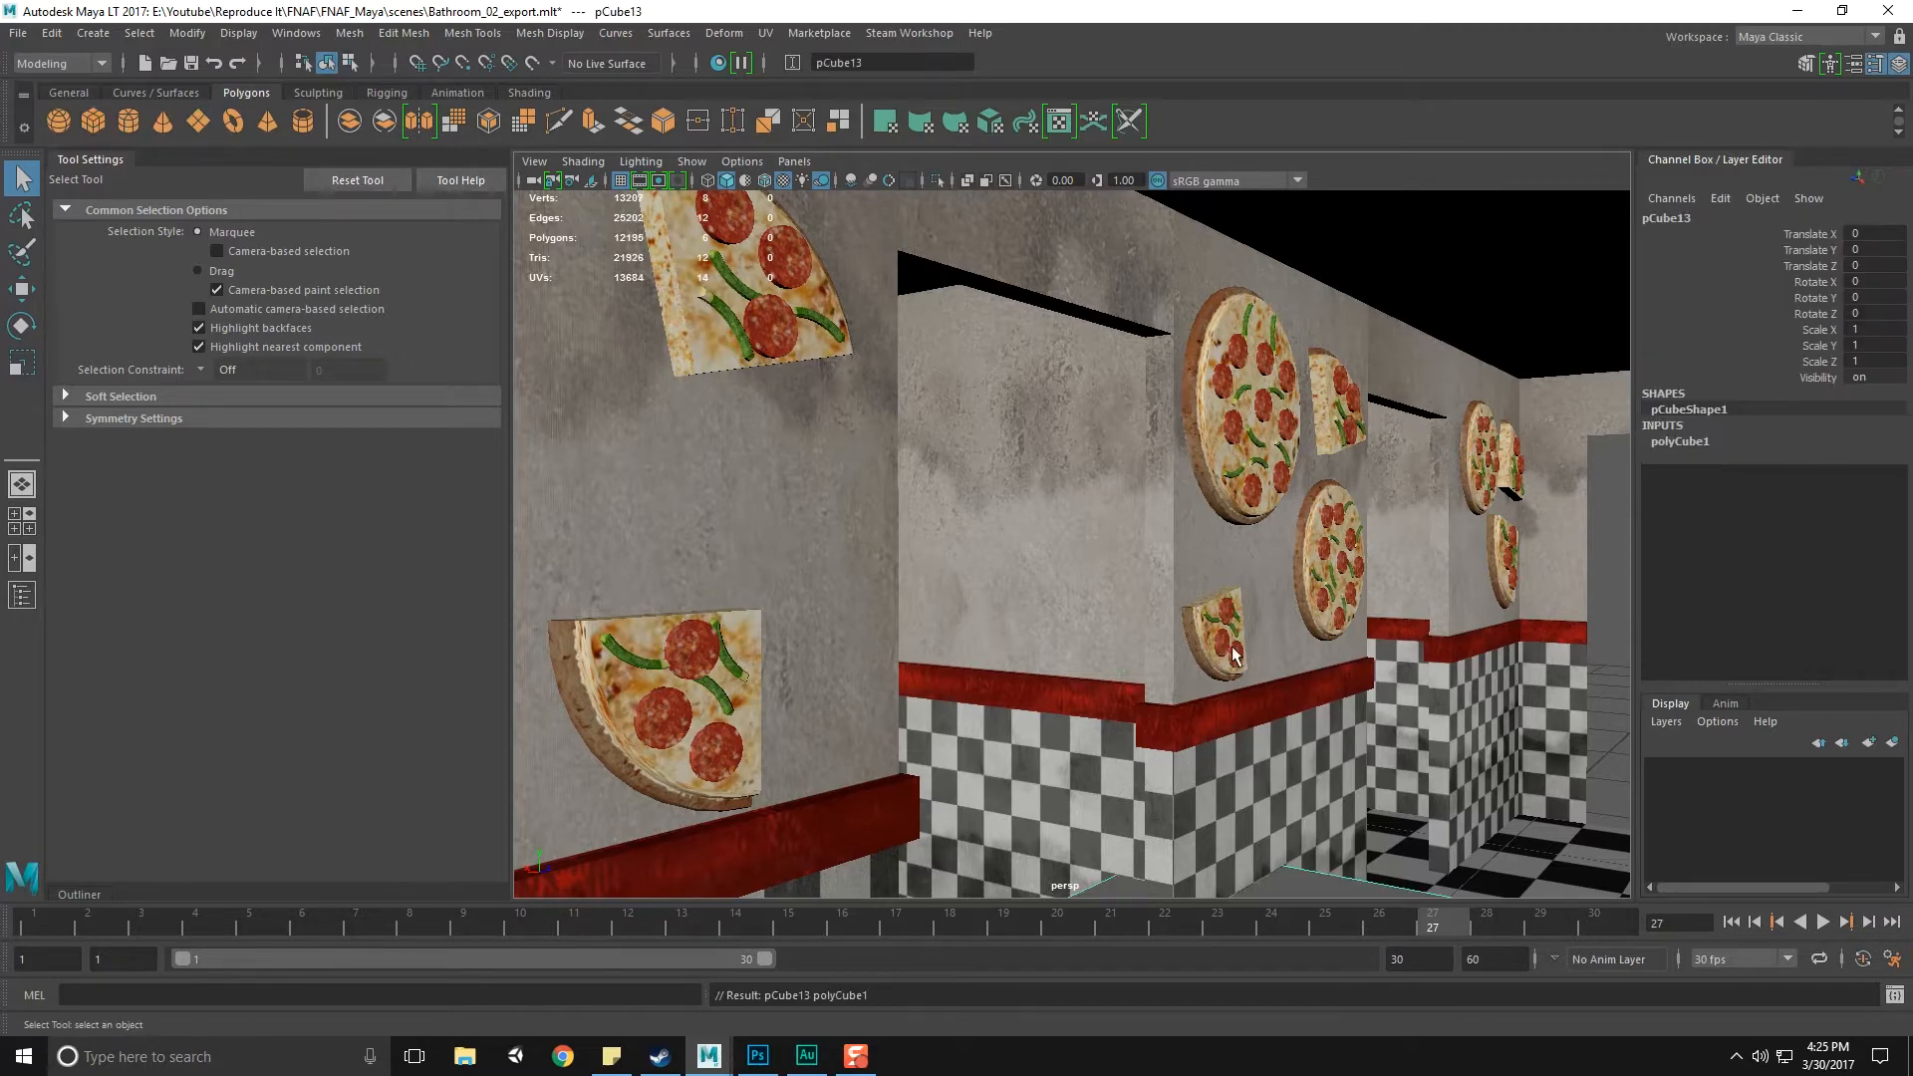
scroll(1236, 648, "down", 8)
left_click_drag(1241, 646, 1178, 696, "alt")
scroll(1199, 709, "up", 7)
middle_click_drag(1199, 710, 1148, 622, "alt")
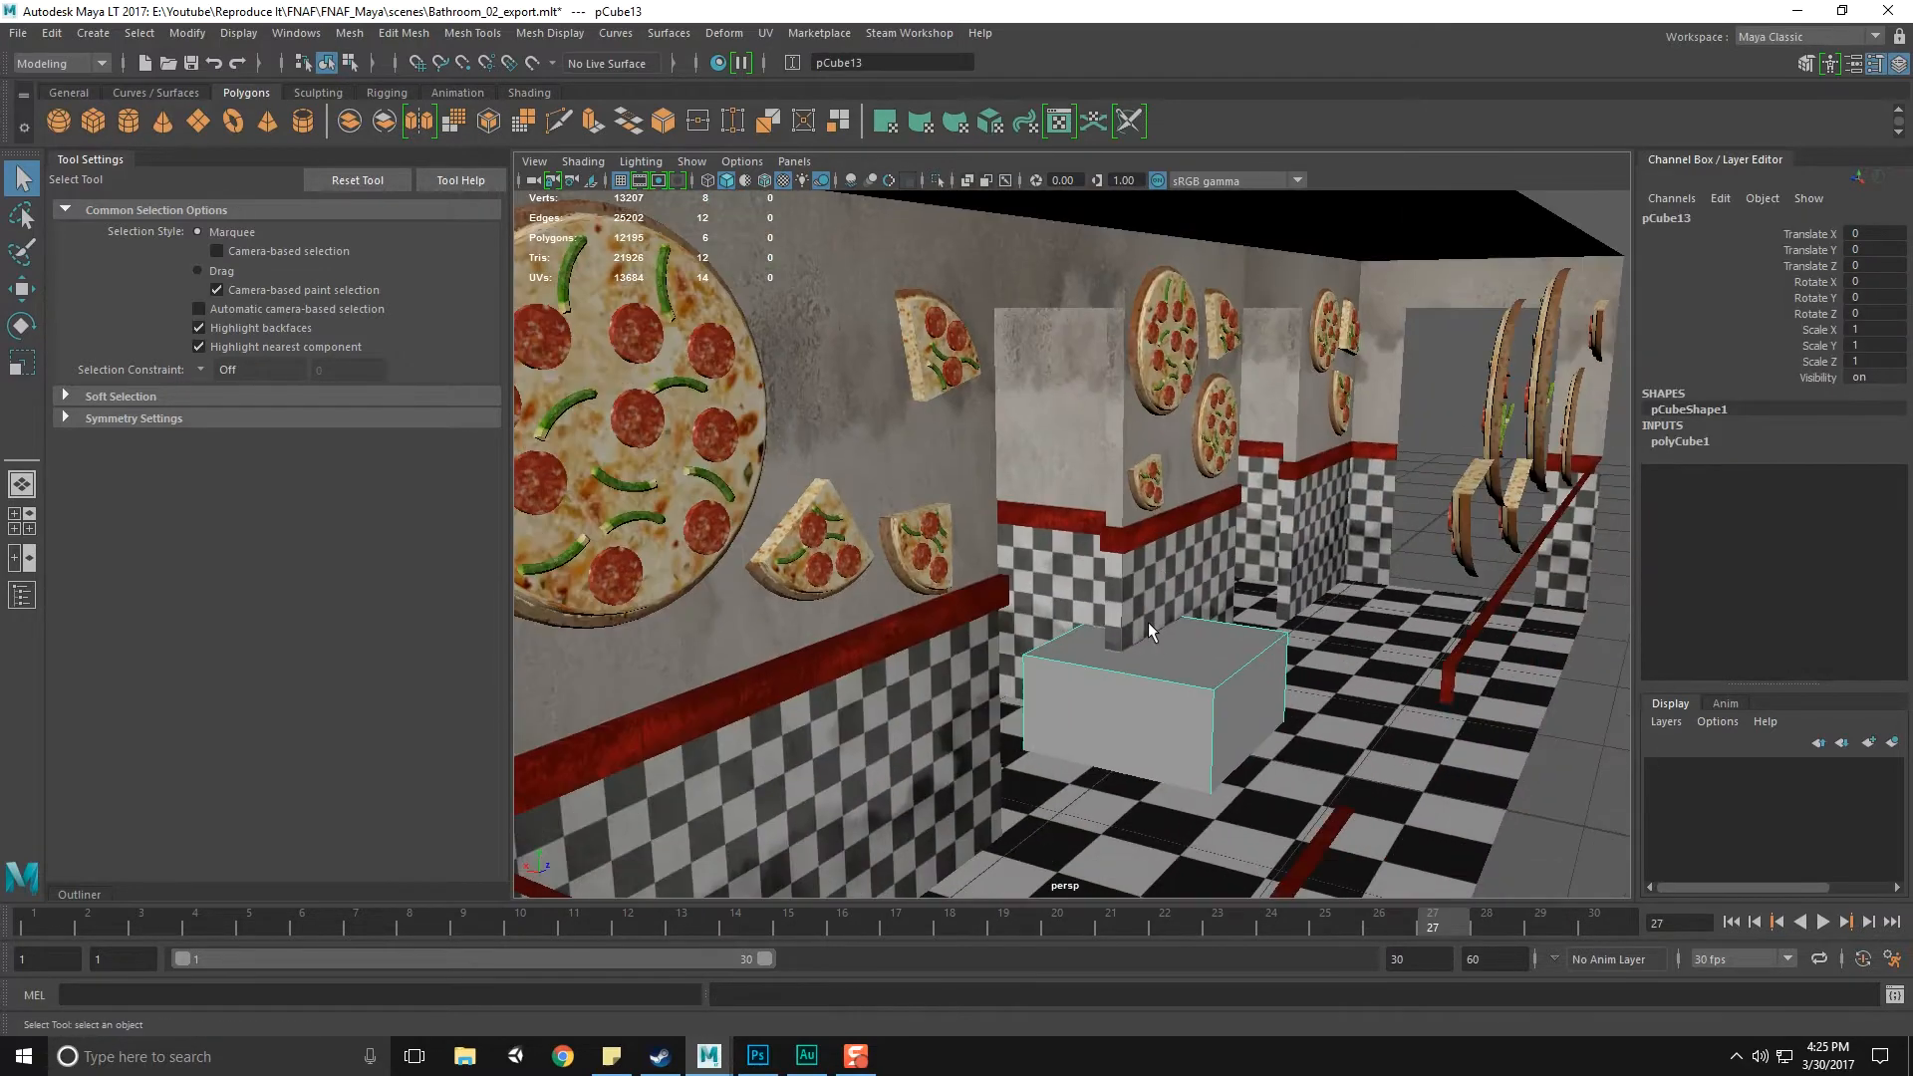
key("w")
left_click_drag(1278, 695, 1121, 703, "alt")
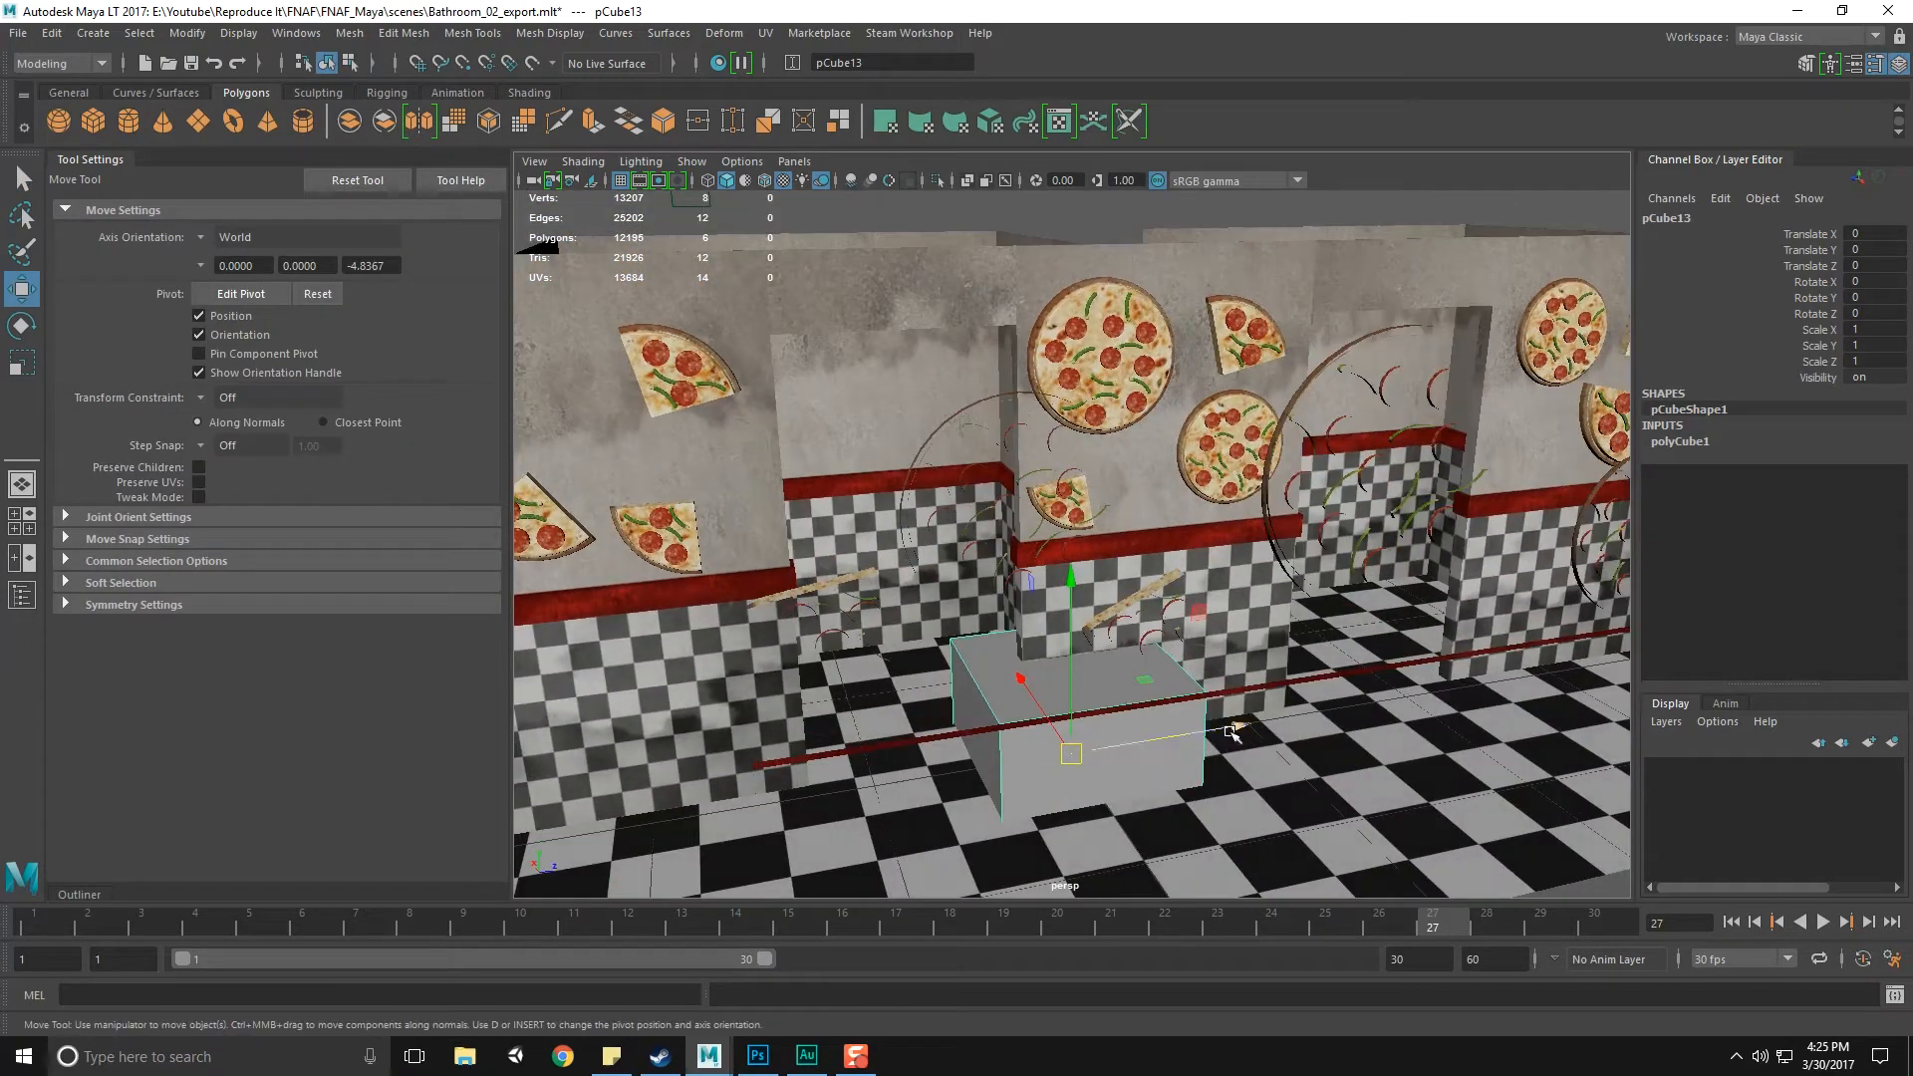
left_click_drag(1229, 734, 903, 759)
left_click_drag(727, 626, 727, 334)
Move the cube's wall-facing face along X away from the wall and delete it
left_click_drag(896, 418, 1101, 469, "alt")
right_click_drag(1236, 409, 1228, 439)
left_click(1219, 402)
left_click_drag(1219, 402, 1175, 585, "alt")
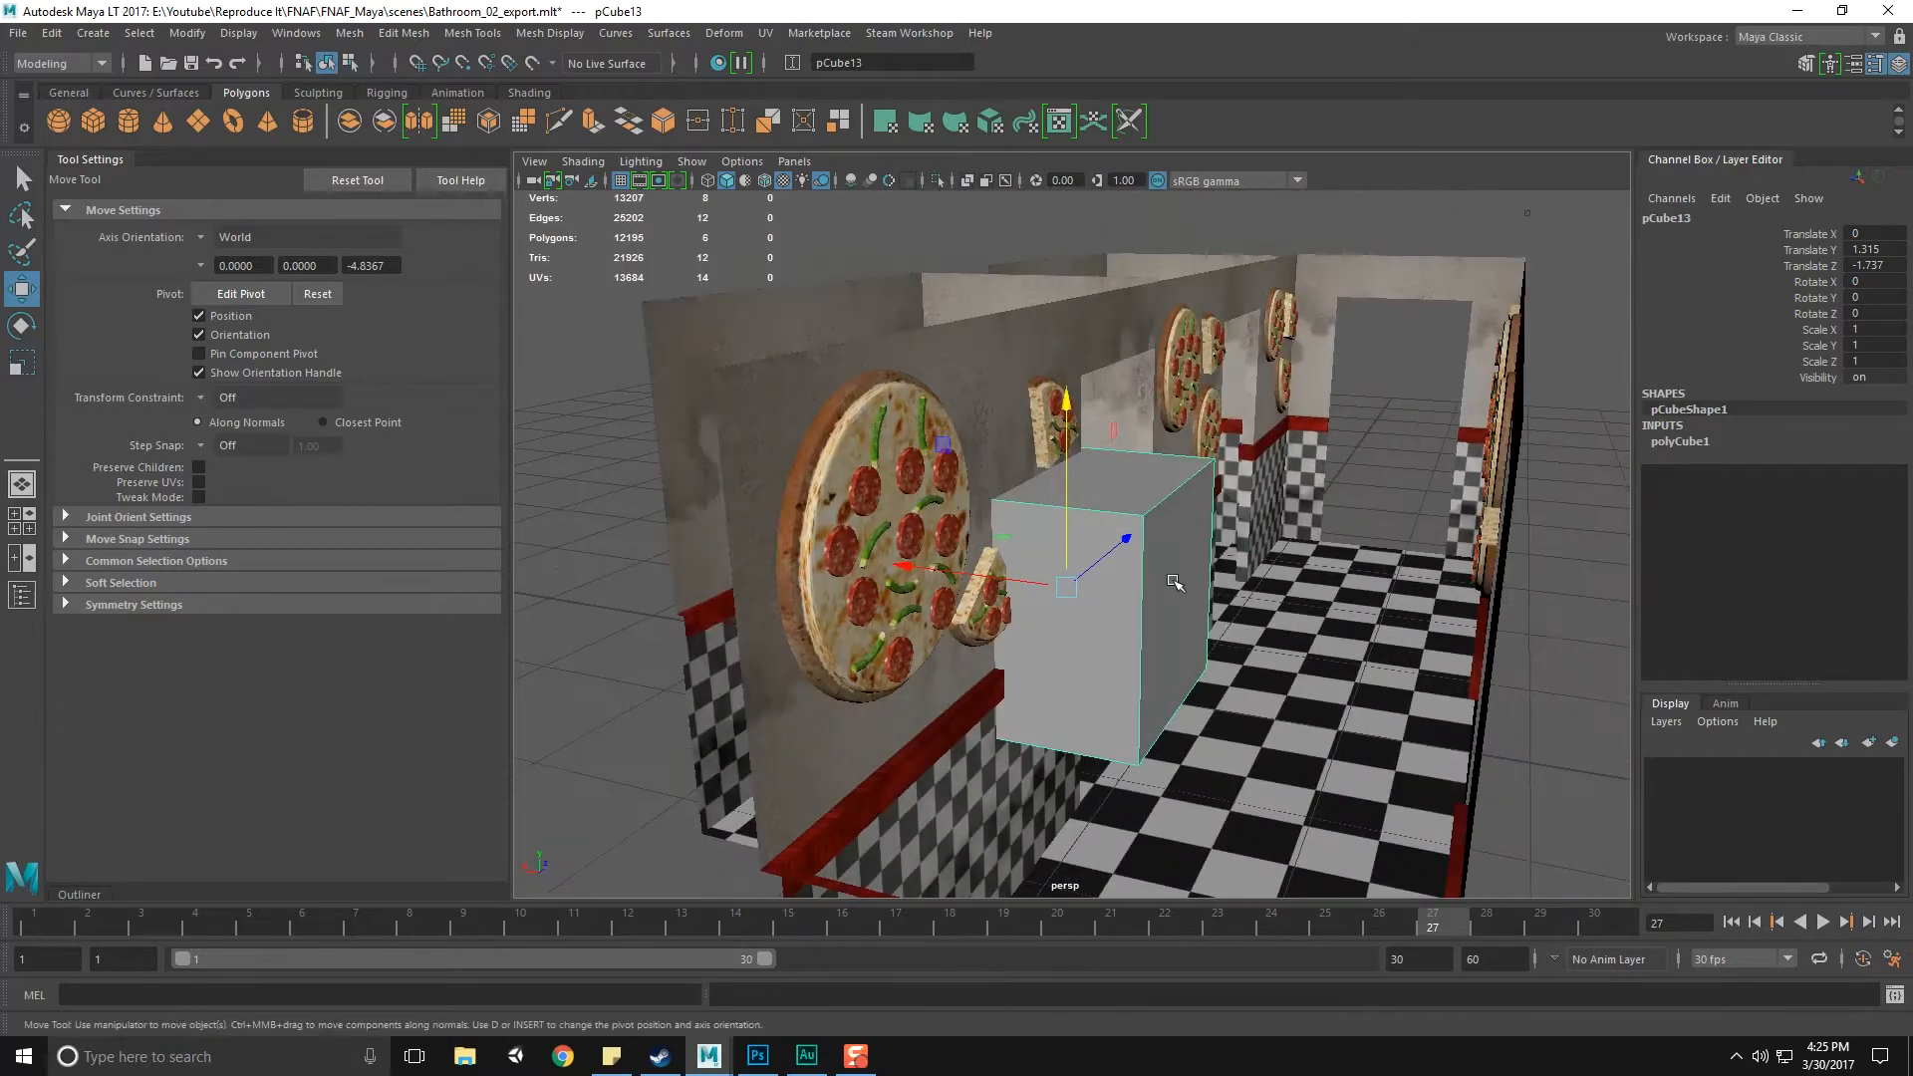
scroll(1177, 586, "up", 5)
middle_click_drag(1223, 596, 1184, 515, "alt")
scroll(1184, 516, "down", 2)
right_click_drag(1186, 516, 1192, 556)
left_click_drag(1192, 556, 1139, 590, "alt")
left_click(1263, 529)
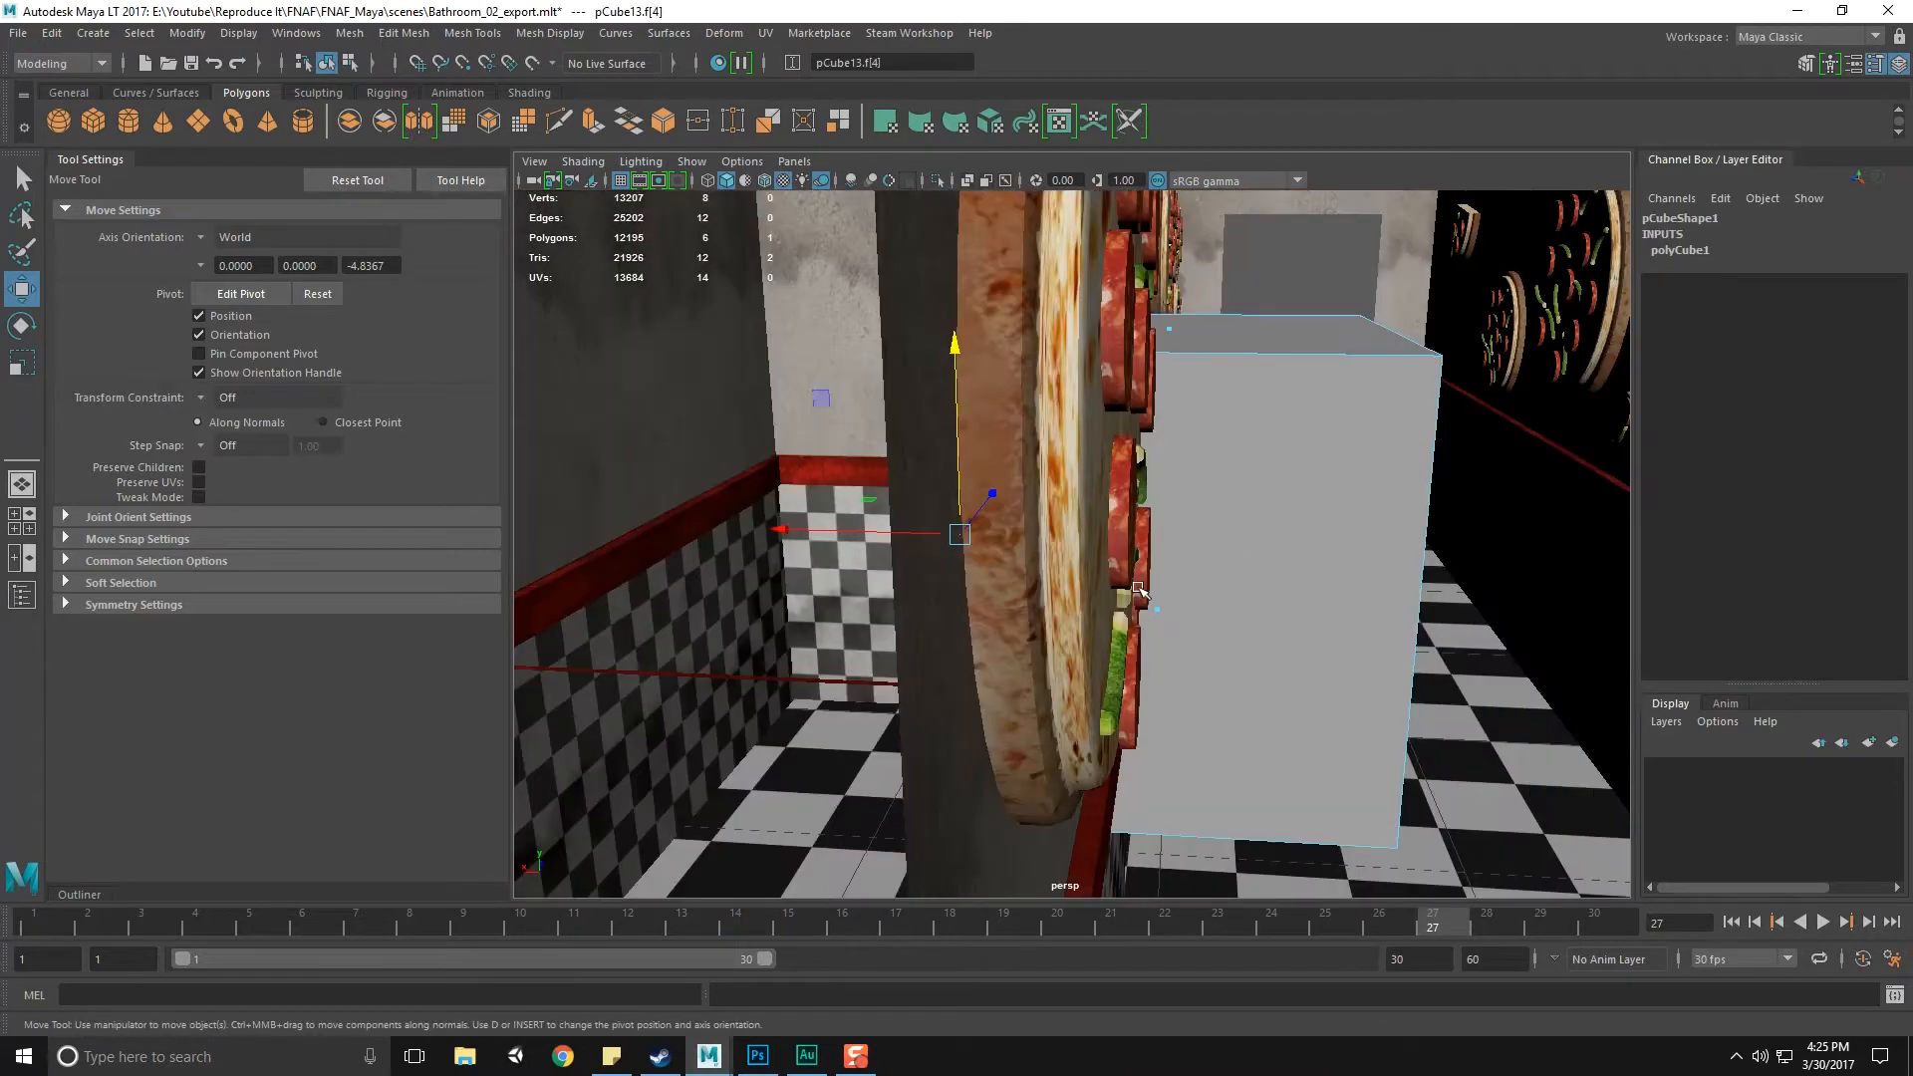
left_click_drag(795, 538, 1106, 538)
key("Delete")
Move the cube's open back edge loop along X toward the front face to leave a thin slab
right_click_drag(1361, 436, 1354, 391)
left_click(1301, 400)
left_click_drag(1353, 506, 1143, 569, "alt")
scroll(1144, 587, "up", 3)
double_click(1057, 462)
left_click_drag(919, 585, 1179, 592)
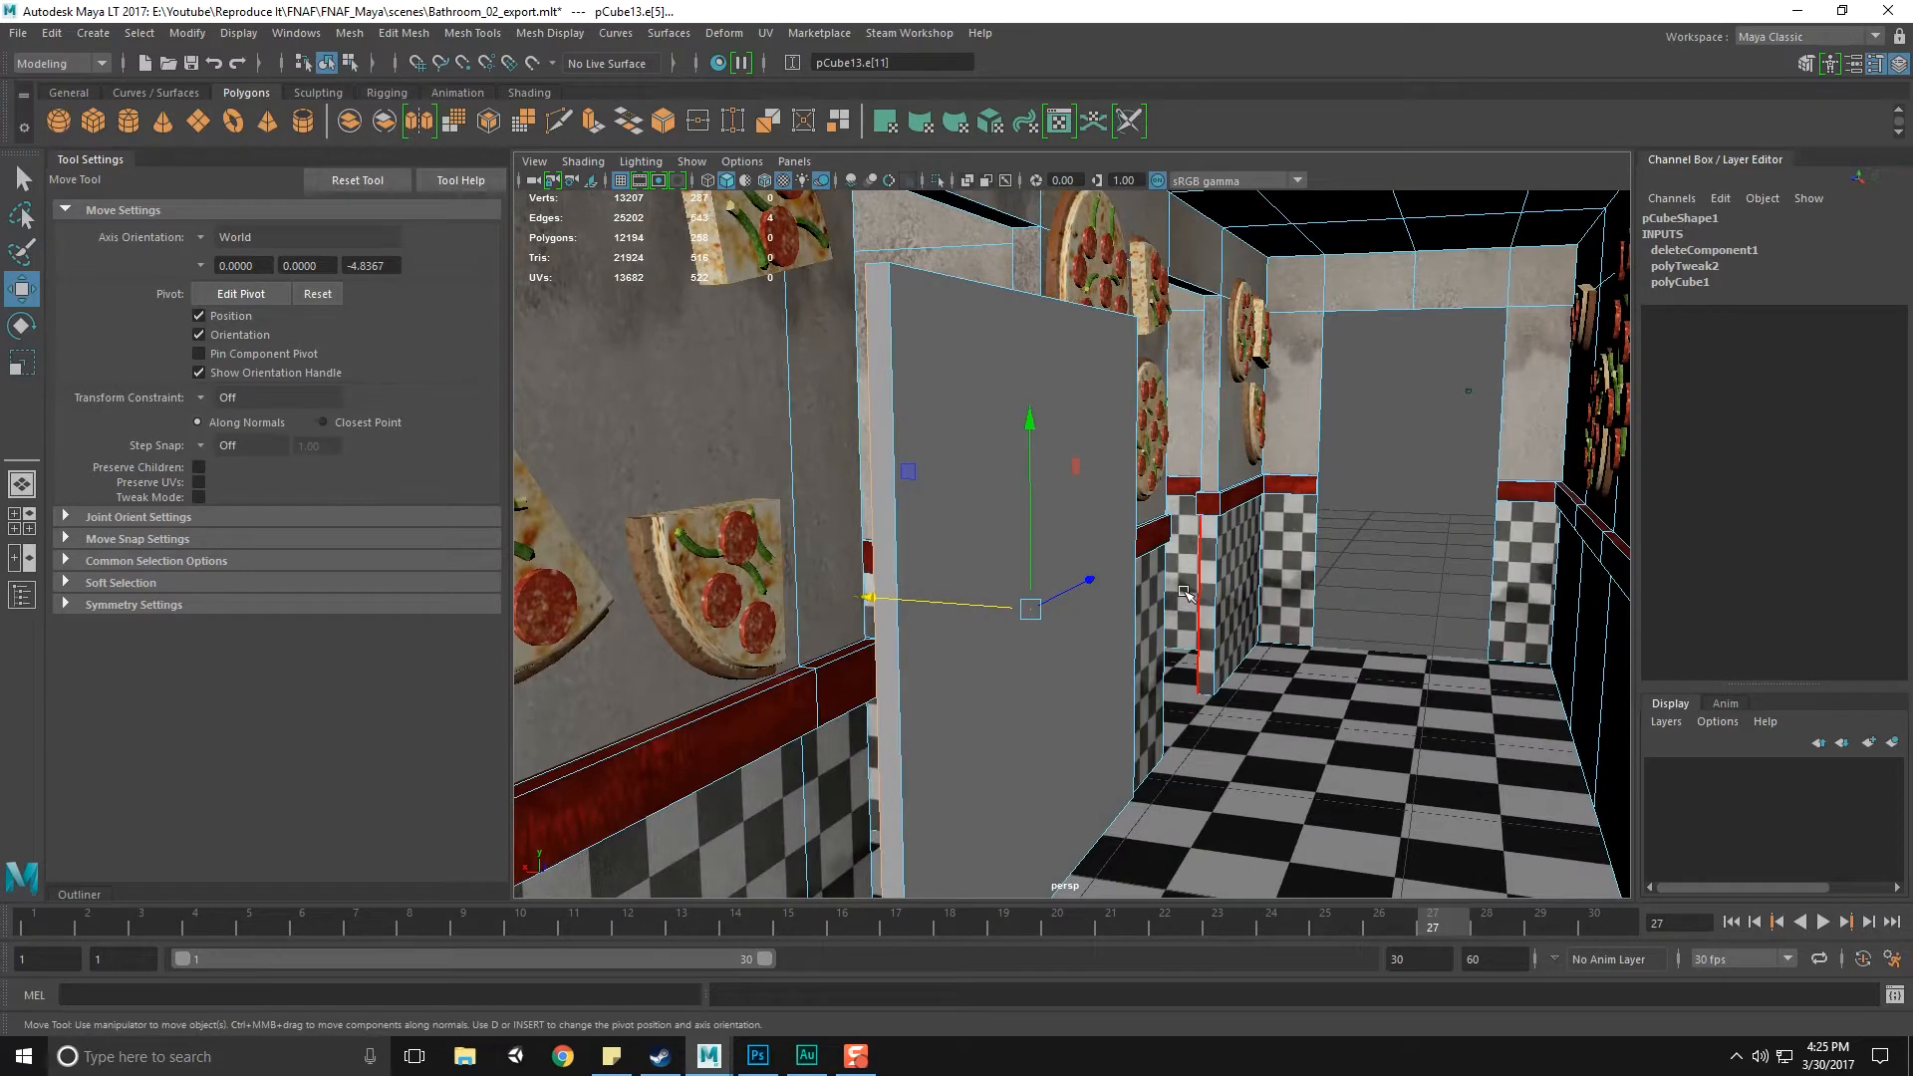
Return to object selection and select the thin slab for moving
key("F8")
key("r")
left_click_drag(1007, 642, 953, 589, "alt")
left_click(952, 589, "shift")
middle_click_drag(1017, 610, 1102, 568, "alt")
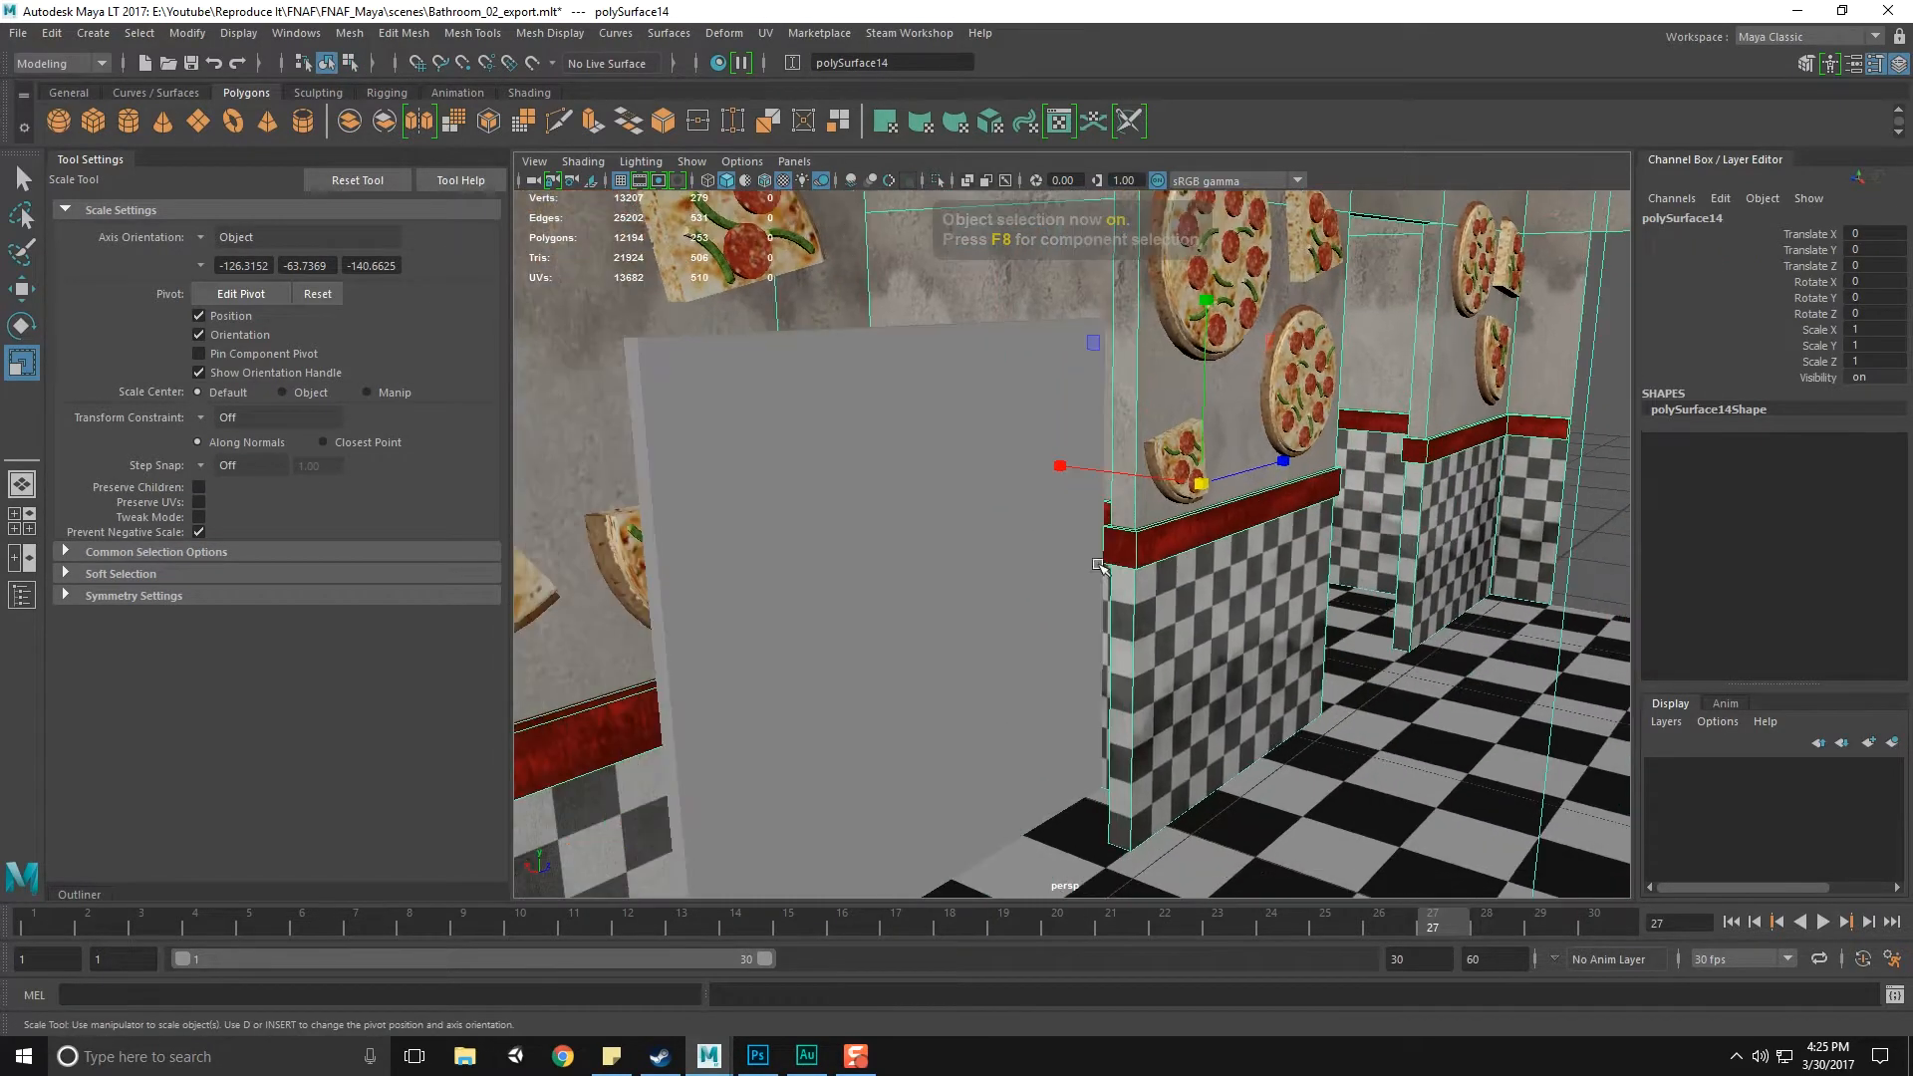
scroll(1017, 517, "up", 2)
middle_click_drag(1016, 517, 1079, 538, "alt")
left_click(1100, 574)
key("w")
Snap the slab's pivot along X to the slab's upper corner vertex
left_click_drag(963, 660, 1031, 640, "alt")
key("d")
key("v")
left_click_drag(763, 594, 1297, 250)
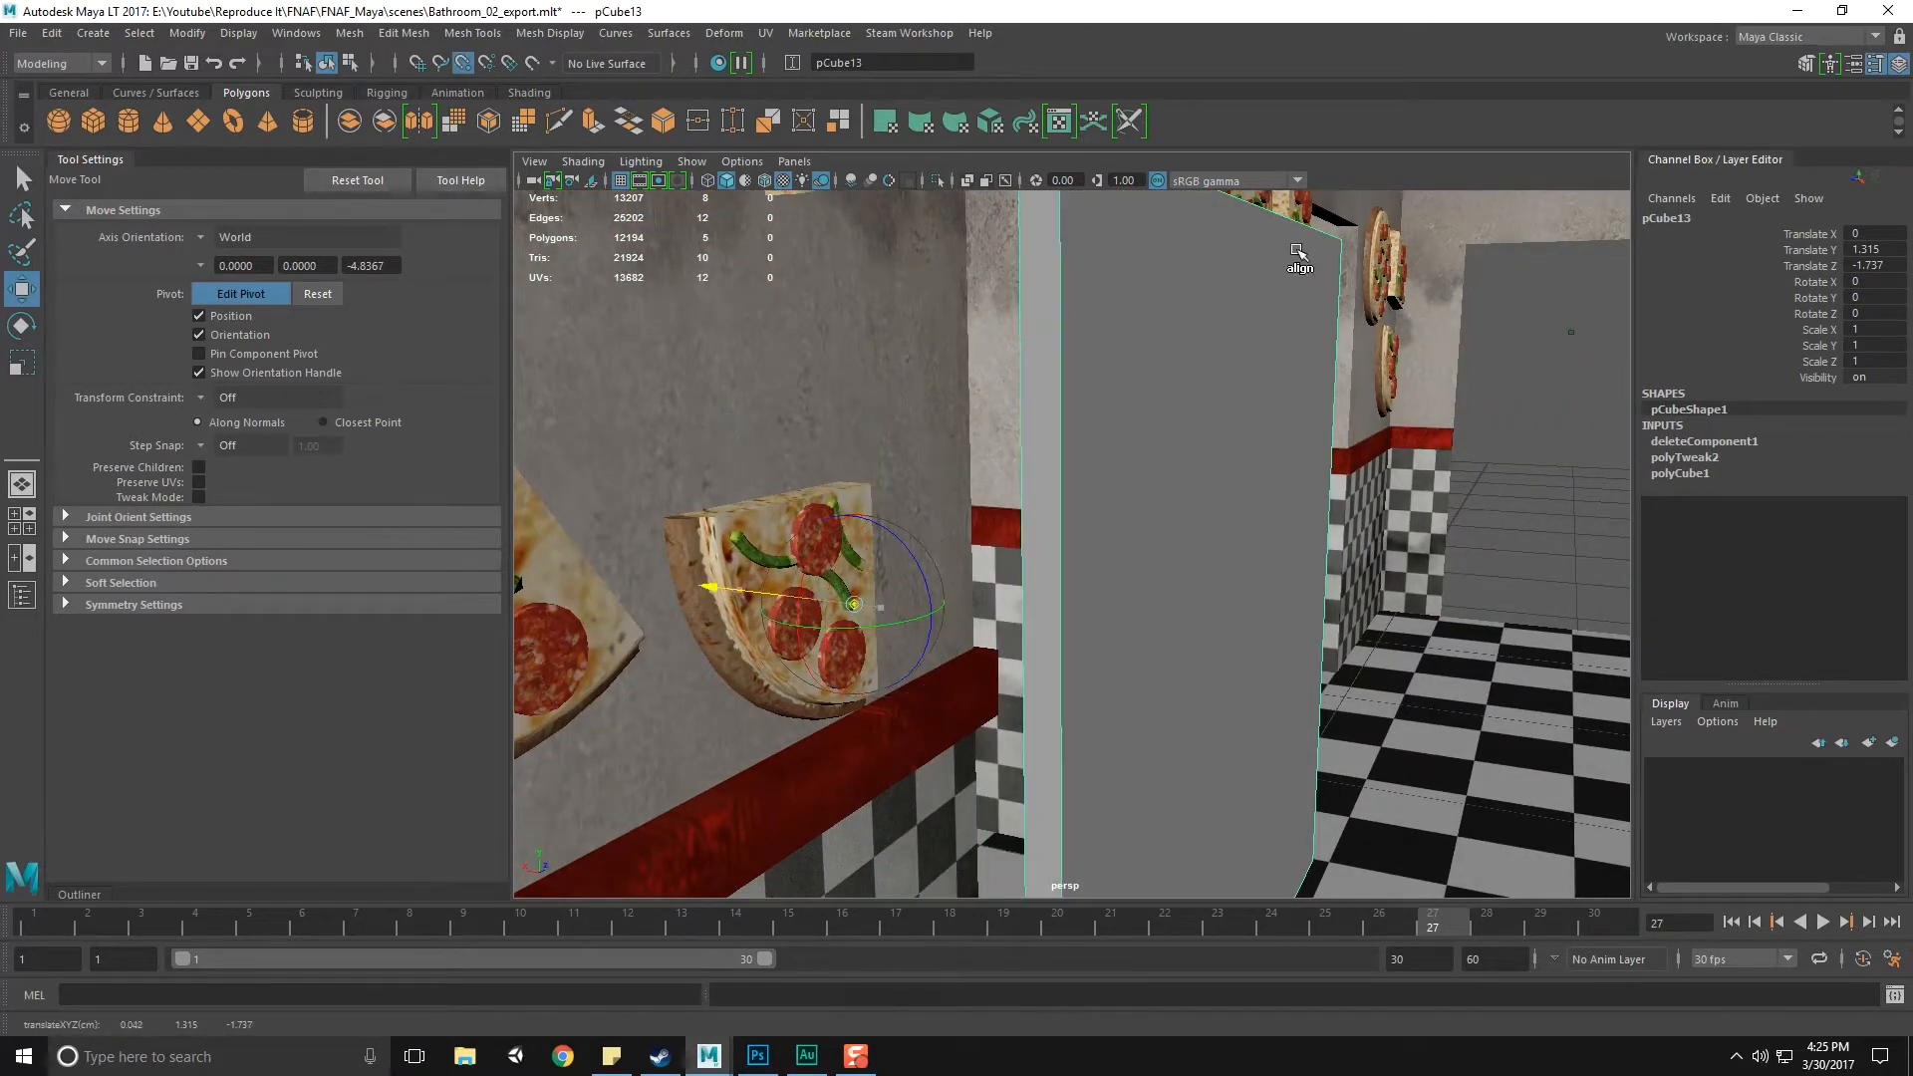
key("d")
left_click_drag(1209, 342, 1224, 374, "alt")
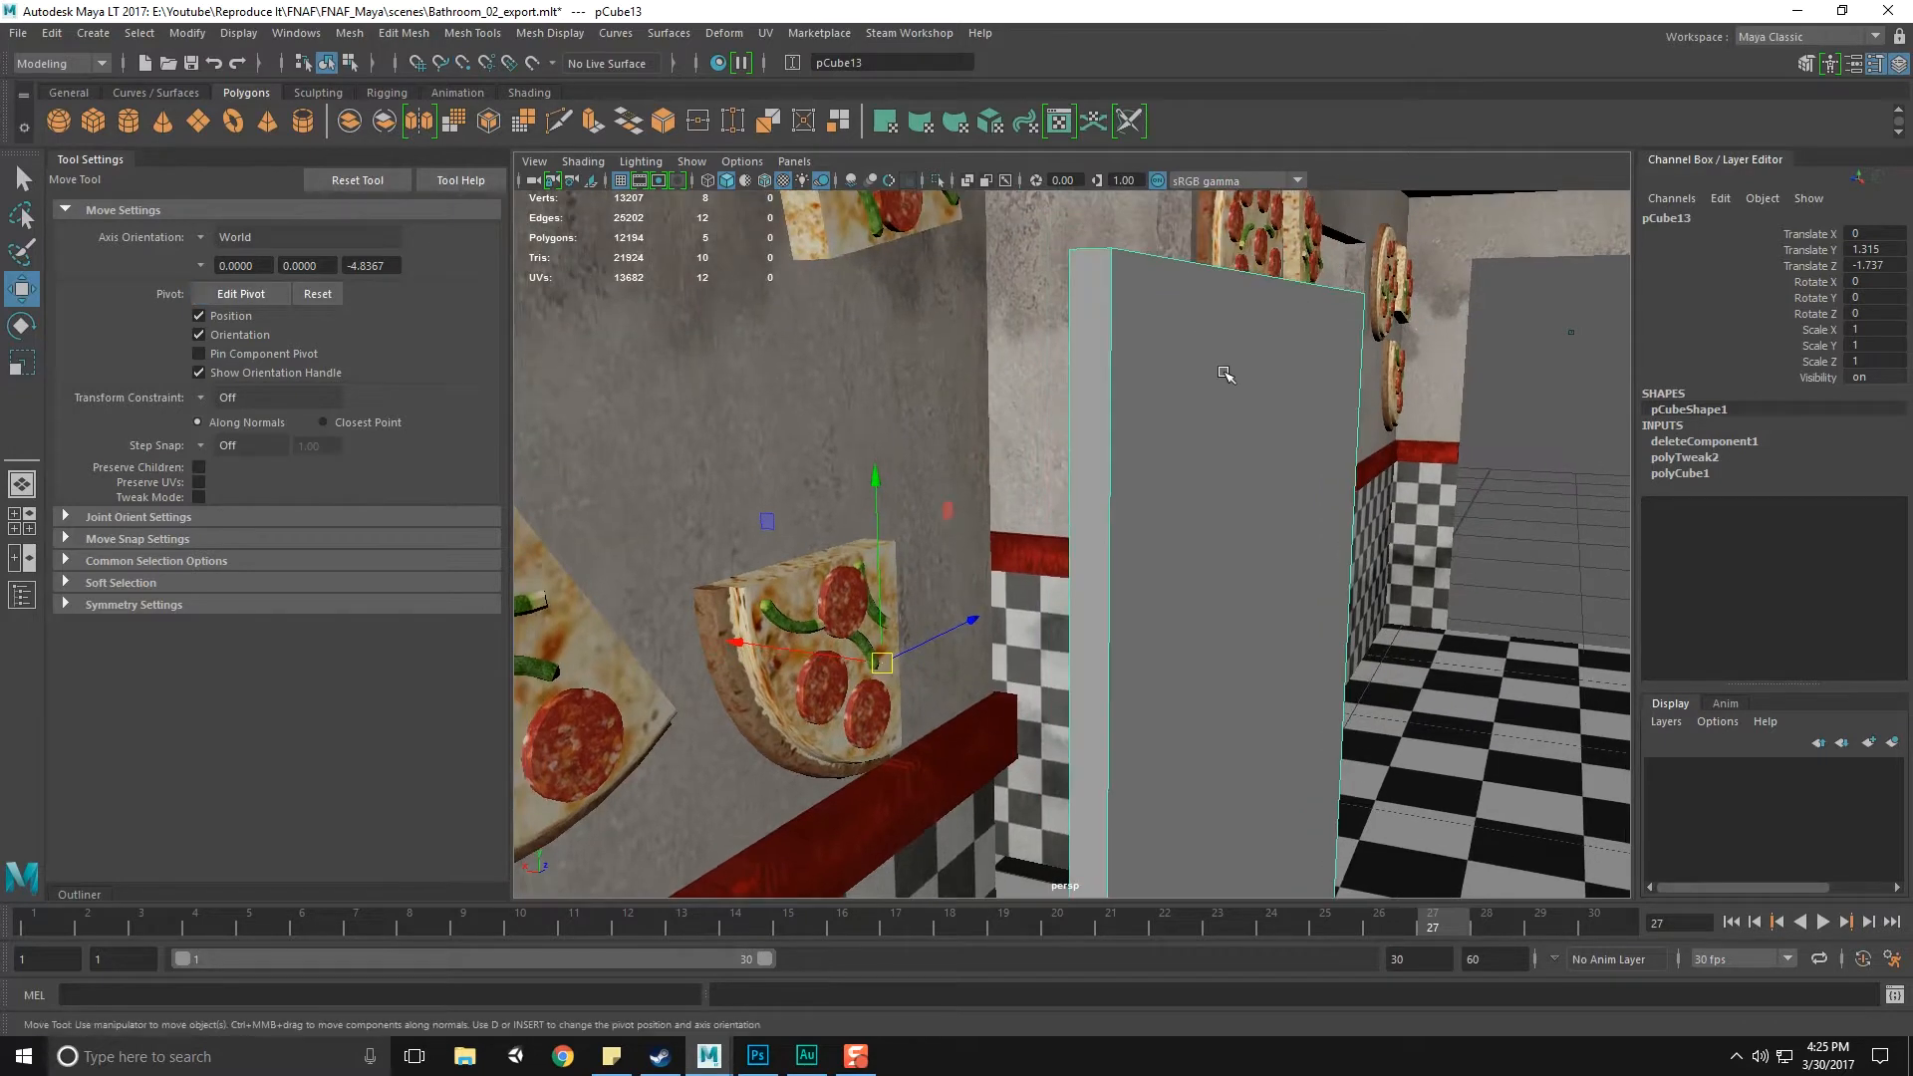
key("d")
left_click(748, 643)
key("v")
middle_click(1077, 252)
key("d")
Move the slab against the wall at about X 0.574, Y 1.36, Z -1.493, scaling it to 0.434 in Y and 0.351 in Z
left_click_drag(1072, 696, 1313, 701)
key("r")
left_click_drag(1258, 588, 1203, 581)
left_click_drag(1113, 386, 1093, 485)
left_click_drag(1233, 596, 1398, 625)
key("w")
left_click_drag(1235, 630, 1303, 628, "alt")
middle_click_drag(1302, 628, 1207, 613, "alt")
left_click_drag(1213, 618, 1144, 415, "alt")
Narrow the slab to a Z scale of about 0.288 and shift it to about Z -1.465 beside the pizza slice
key("r")
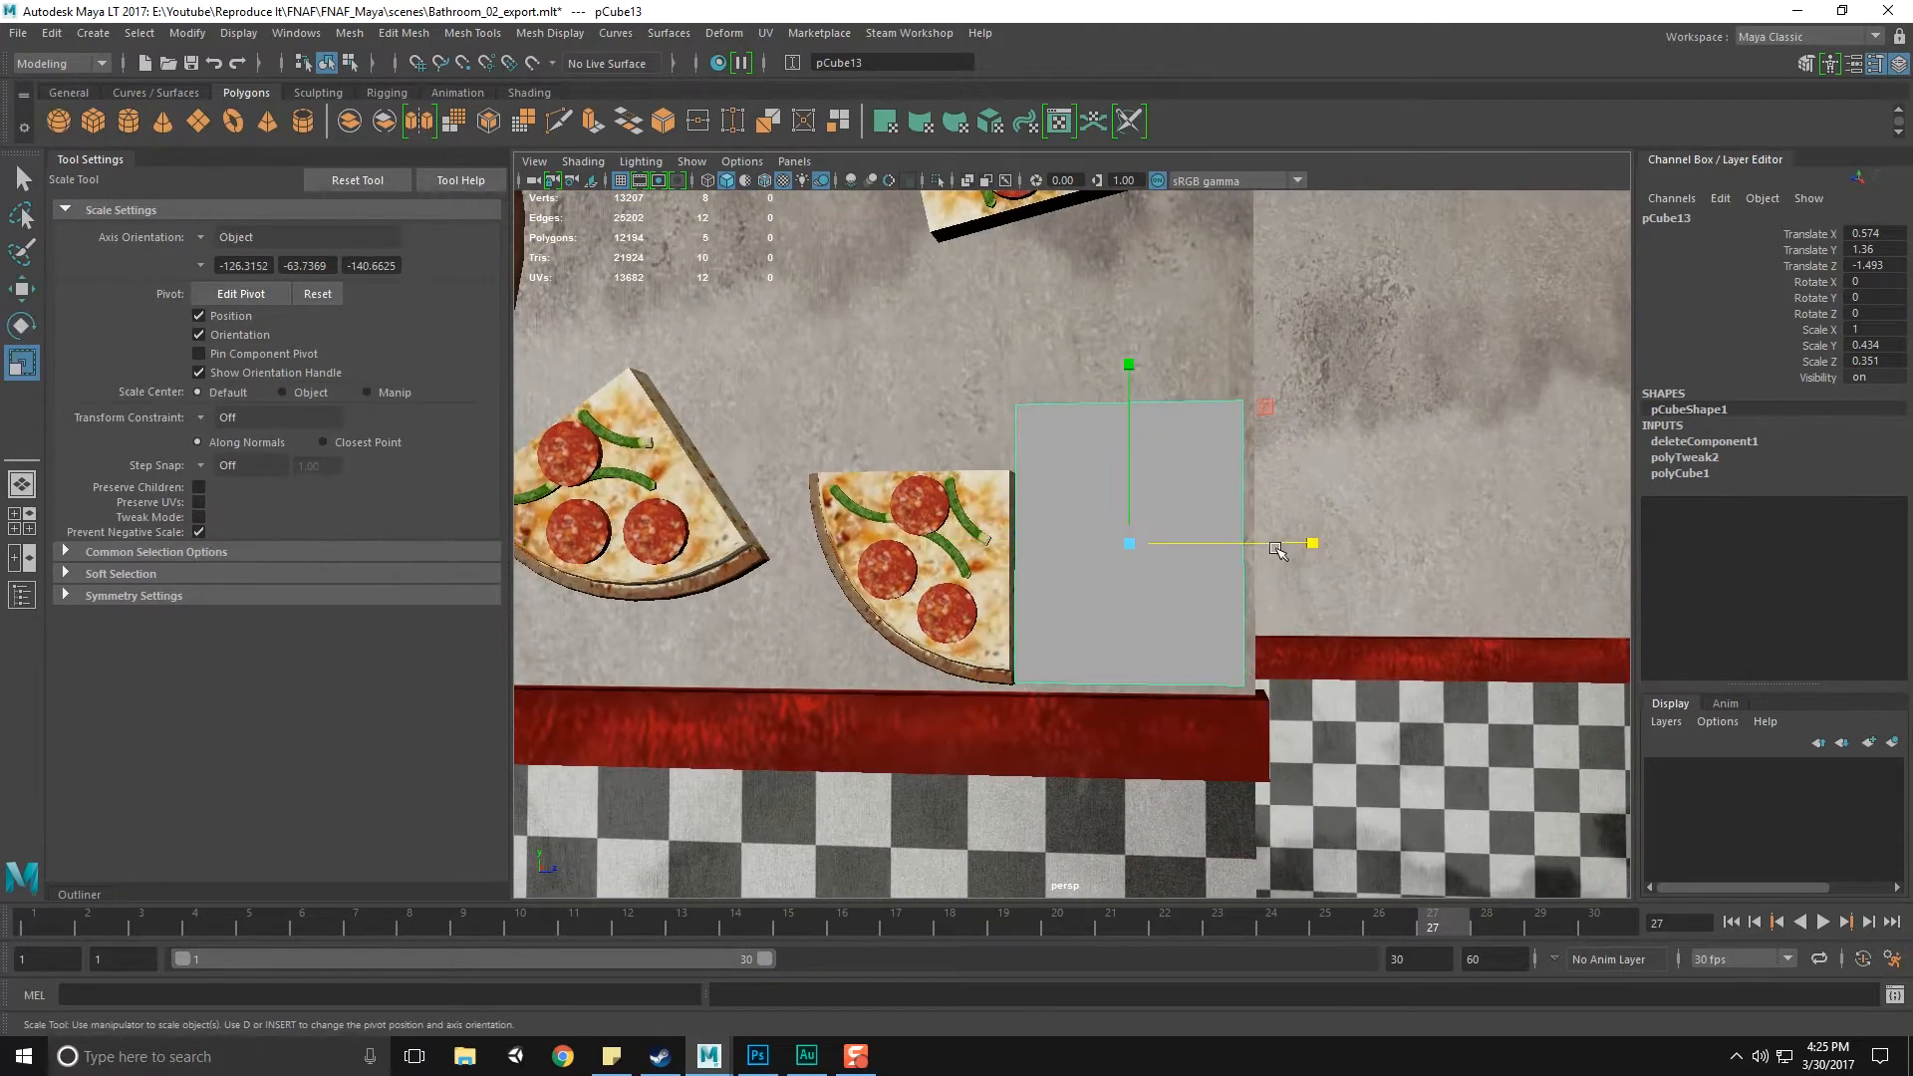
left_click_drag(1312, 542, 1206, 608)
key("w")
key("q")
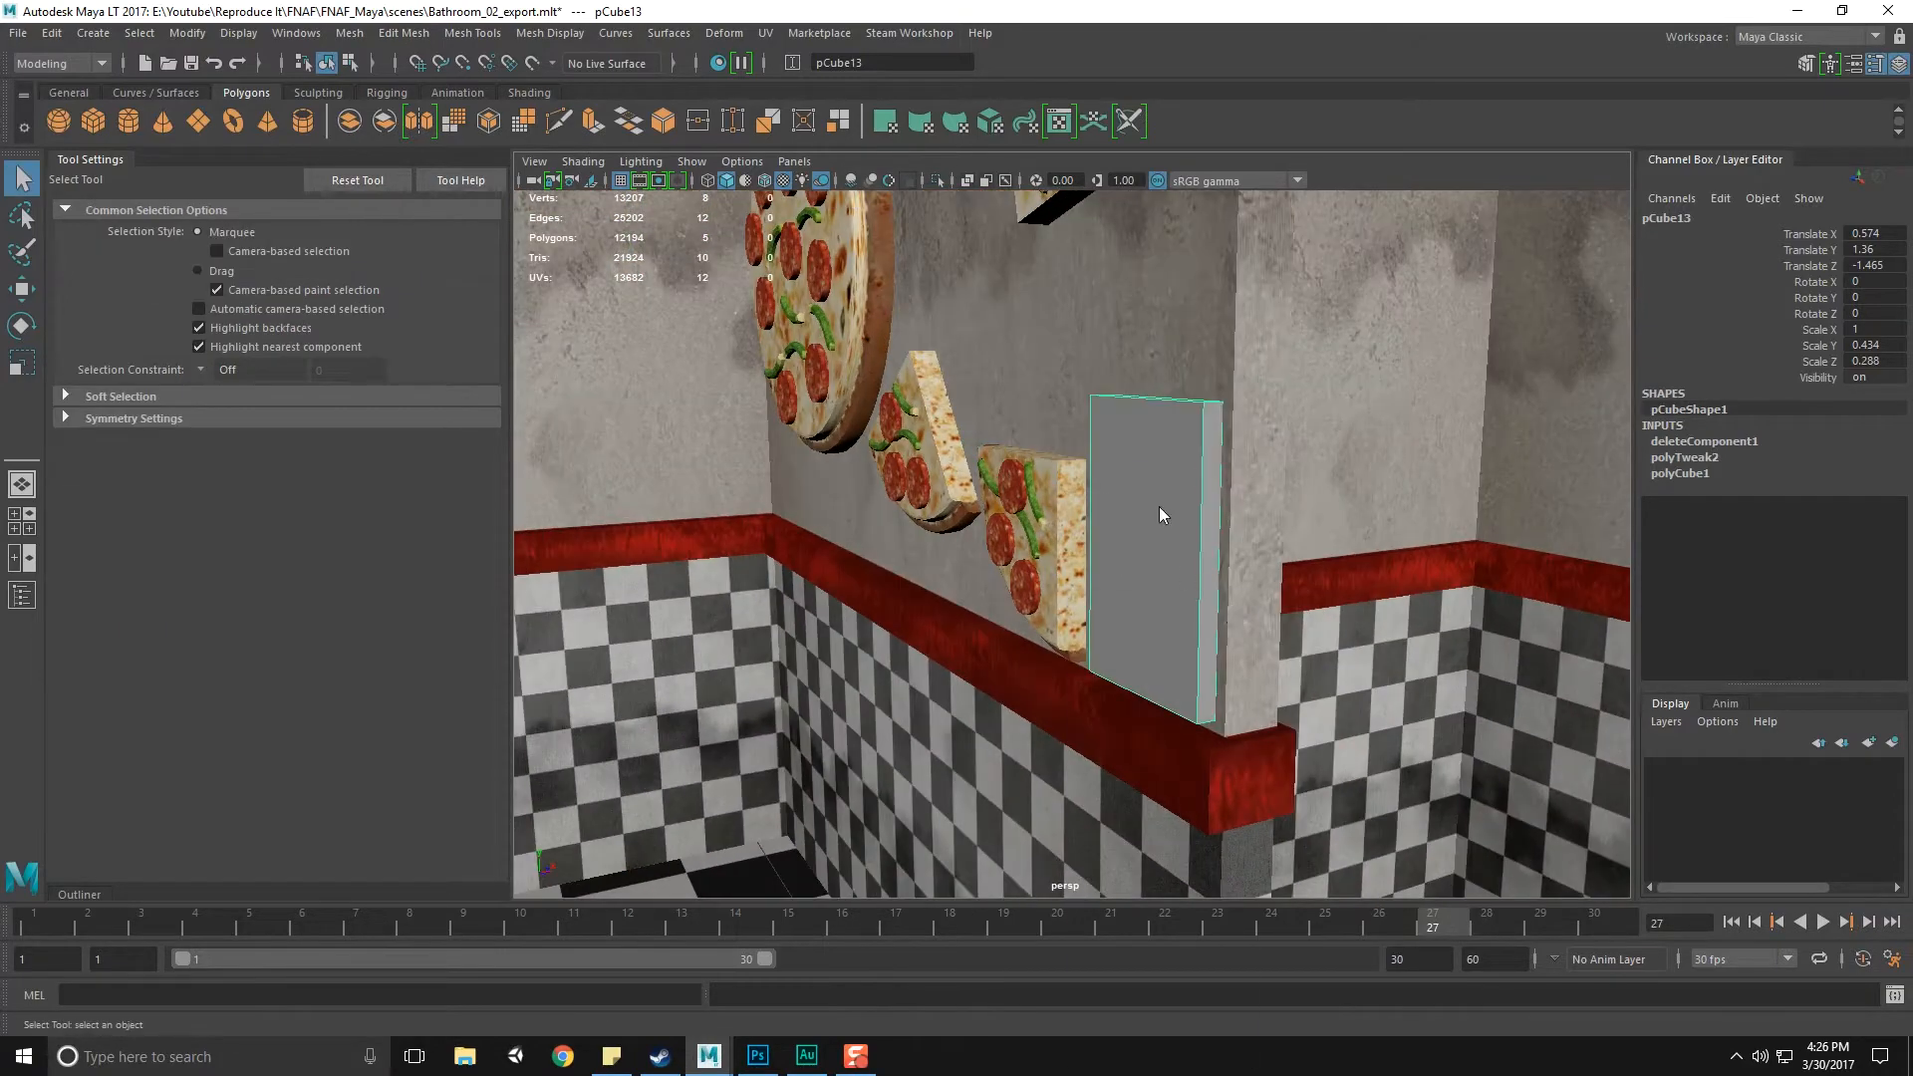
Nudge the slab's front face slightly along X to adjust its thickness, and return to object selection
right_click_drag(1158, 507, 1157, 528)
left_click(1144, 546)
left_click_drag(1154, 548, 1146, 584, "alt")
key("w")
left_click_drag(1294, 543, 1300, 540)
key("F8")
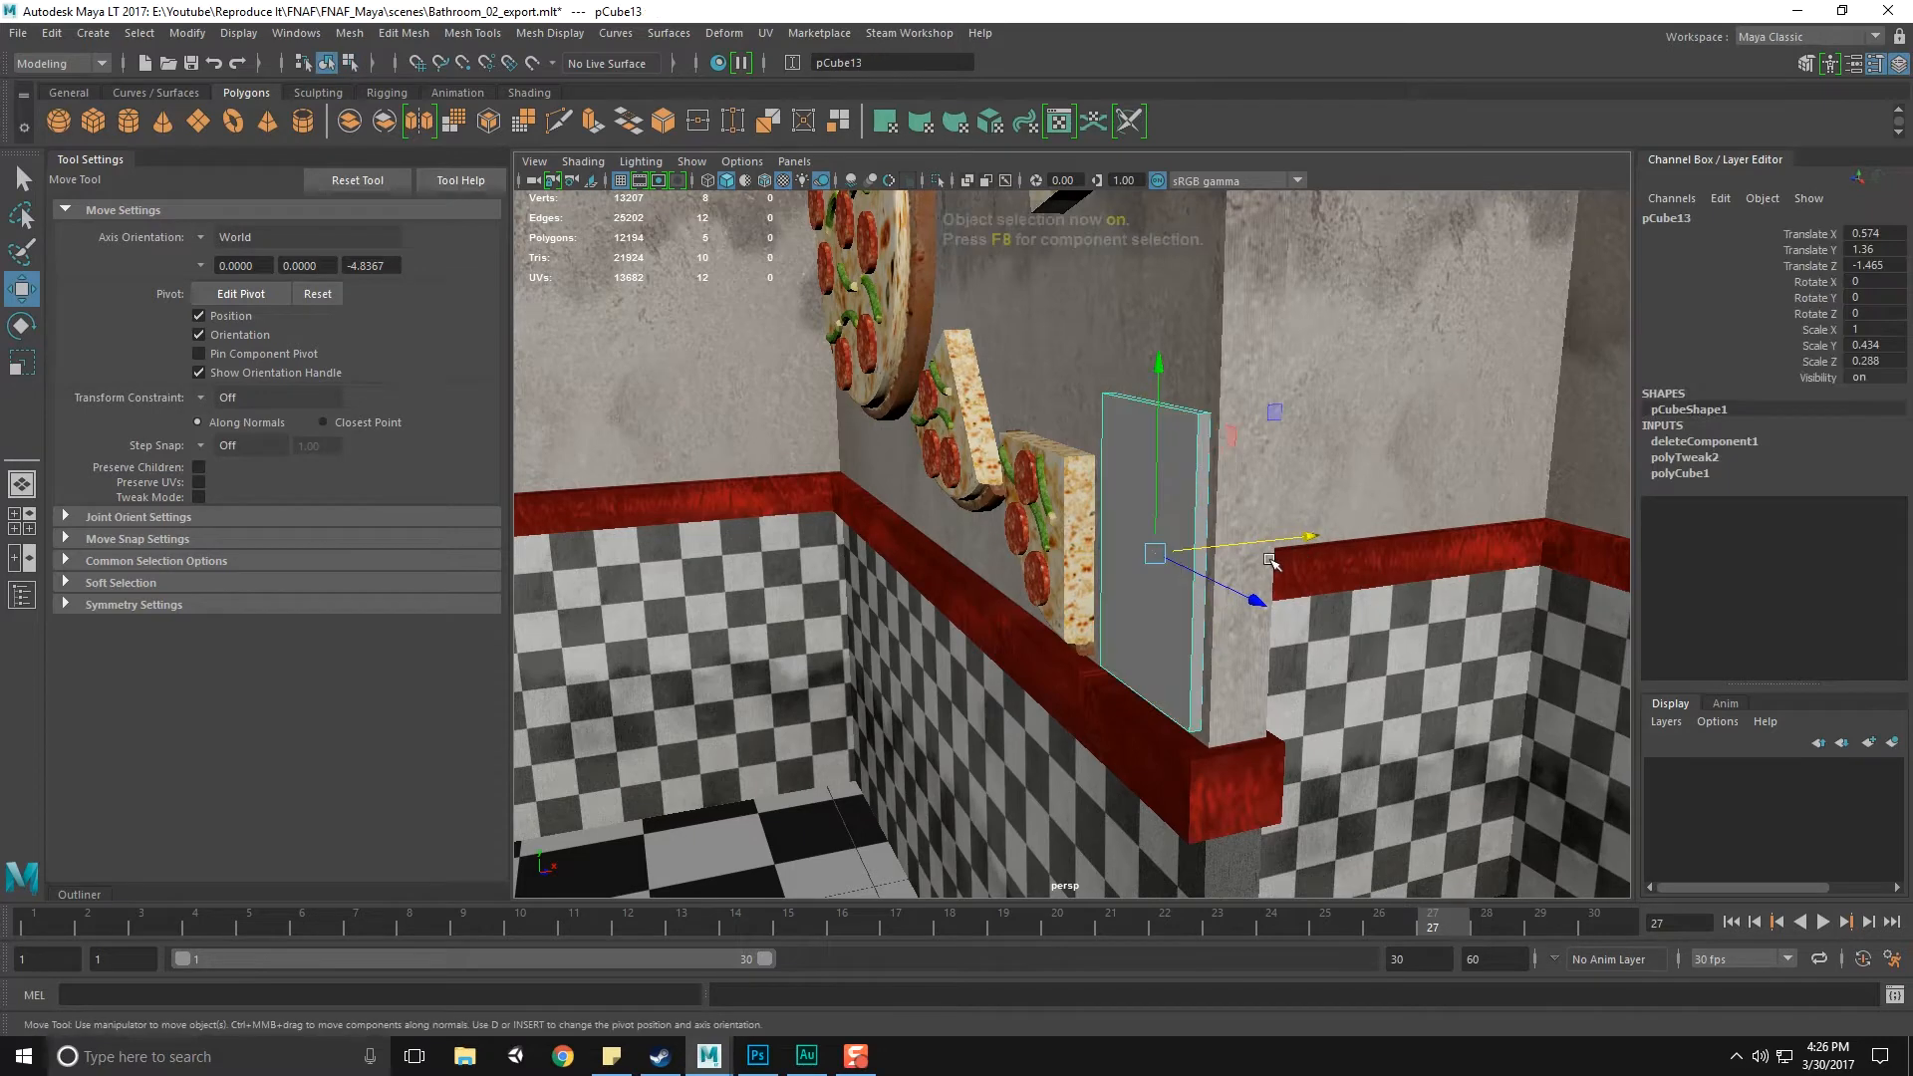
Apply a planar UV projection from the X axis to the whole slab, fitted to its bounding box
left_click(765, 33)
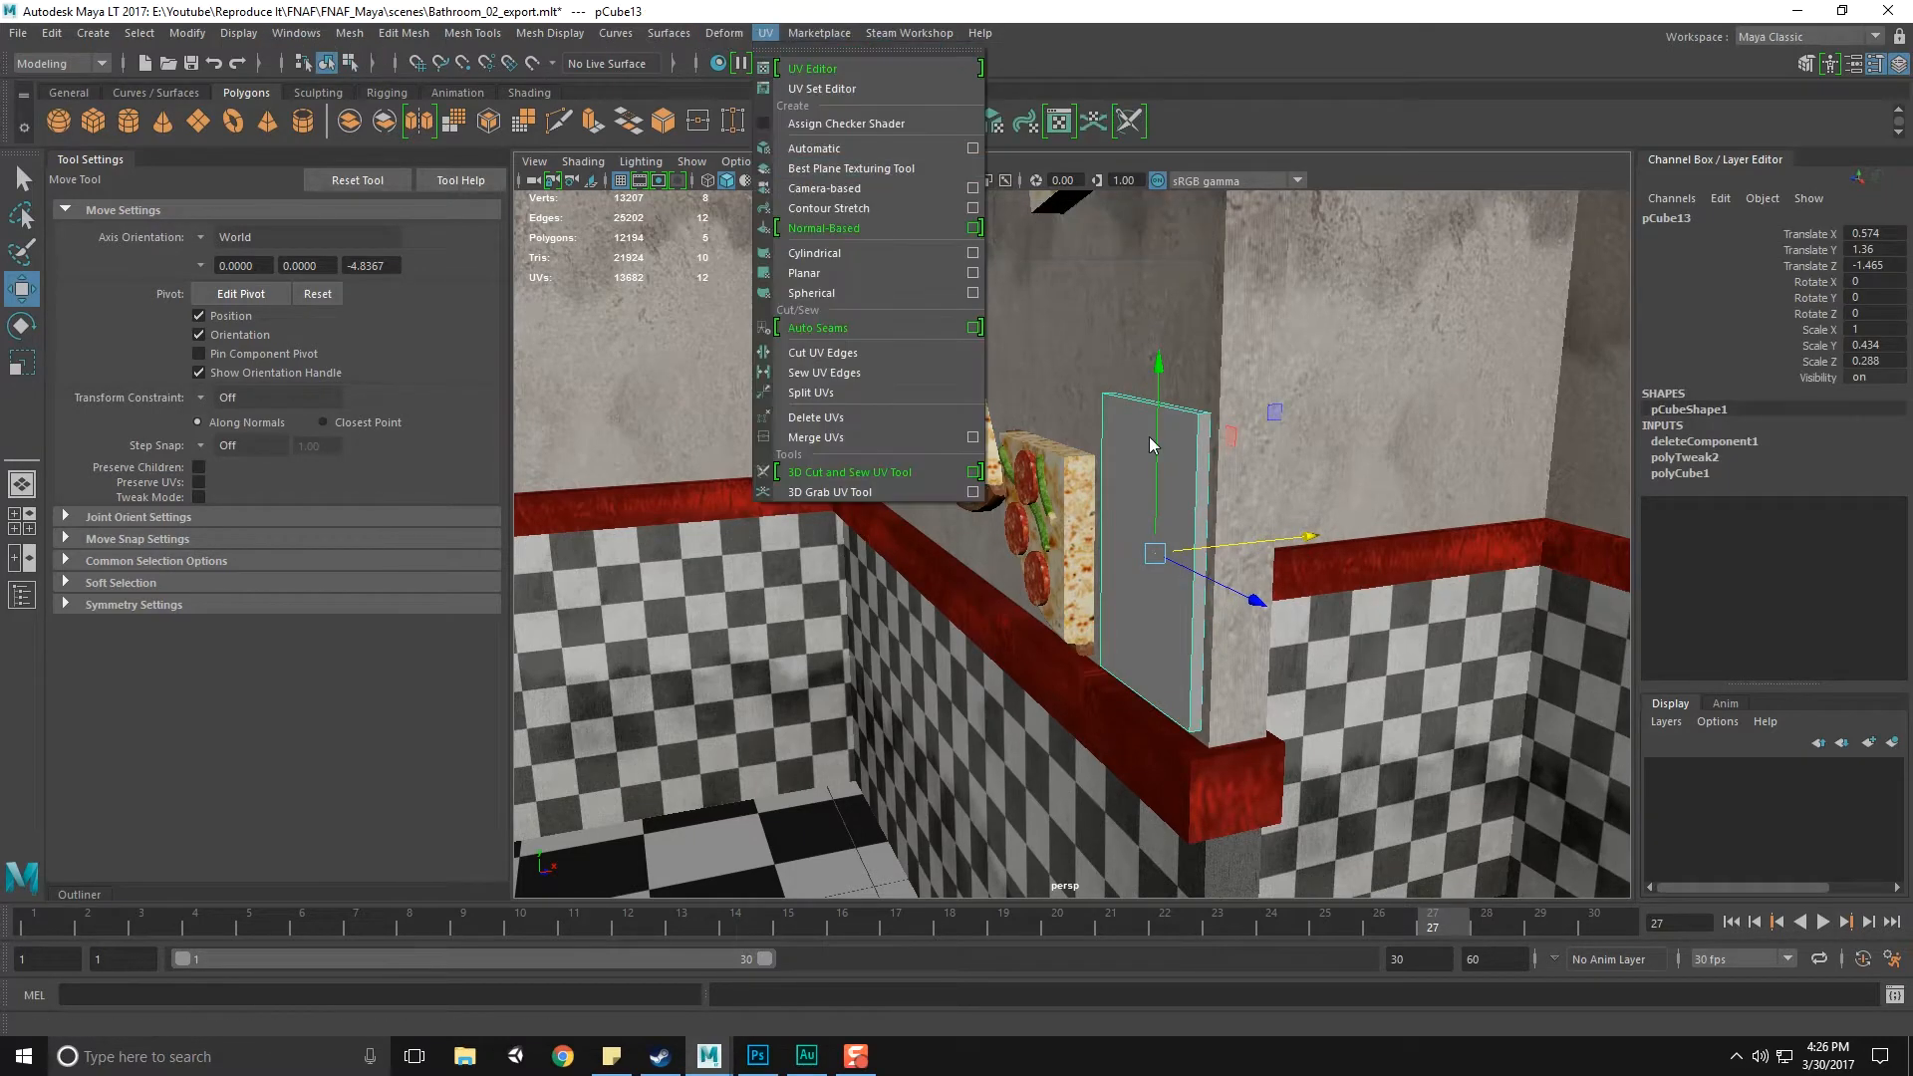
right_click_drag(1150, 439, 1152, 478)
left_click(1122, 463)
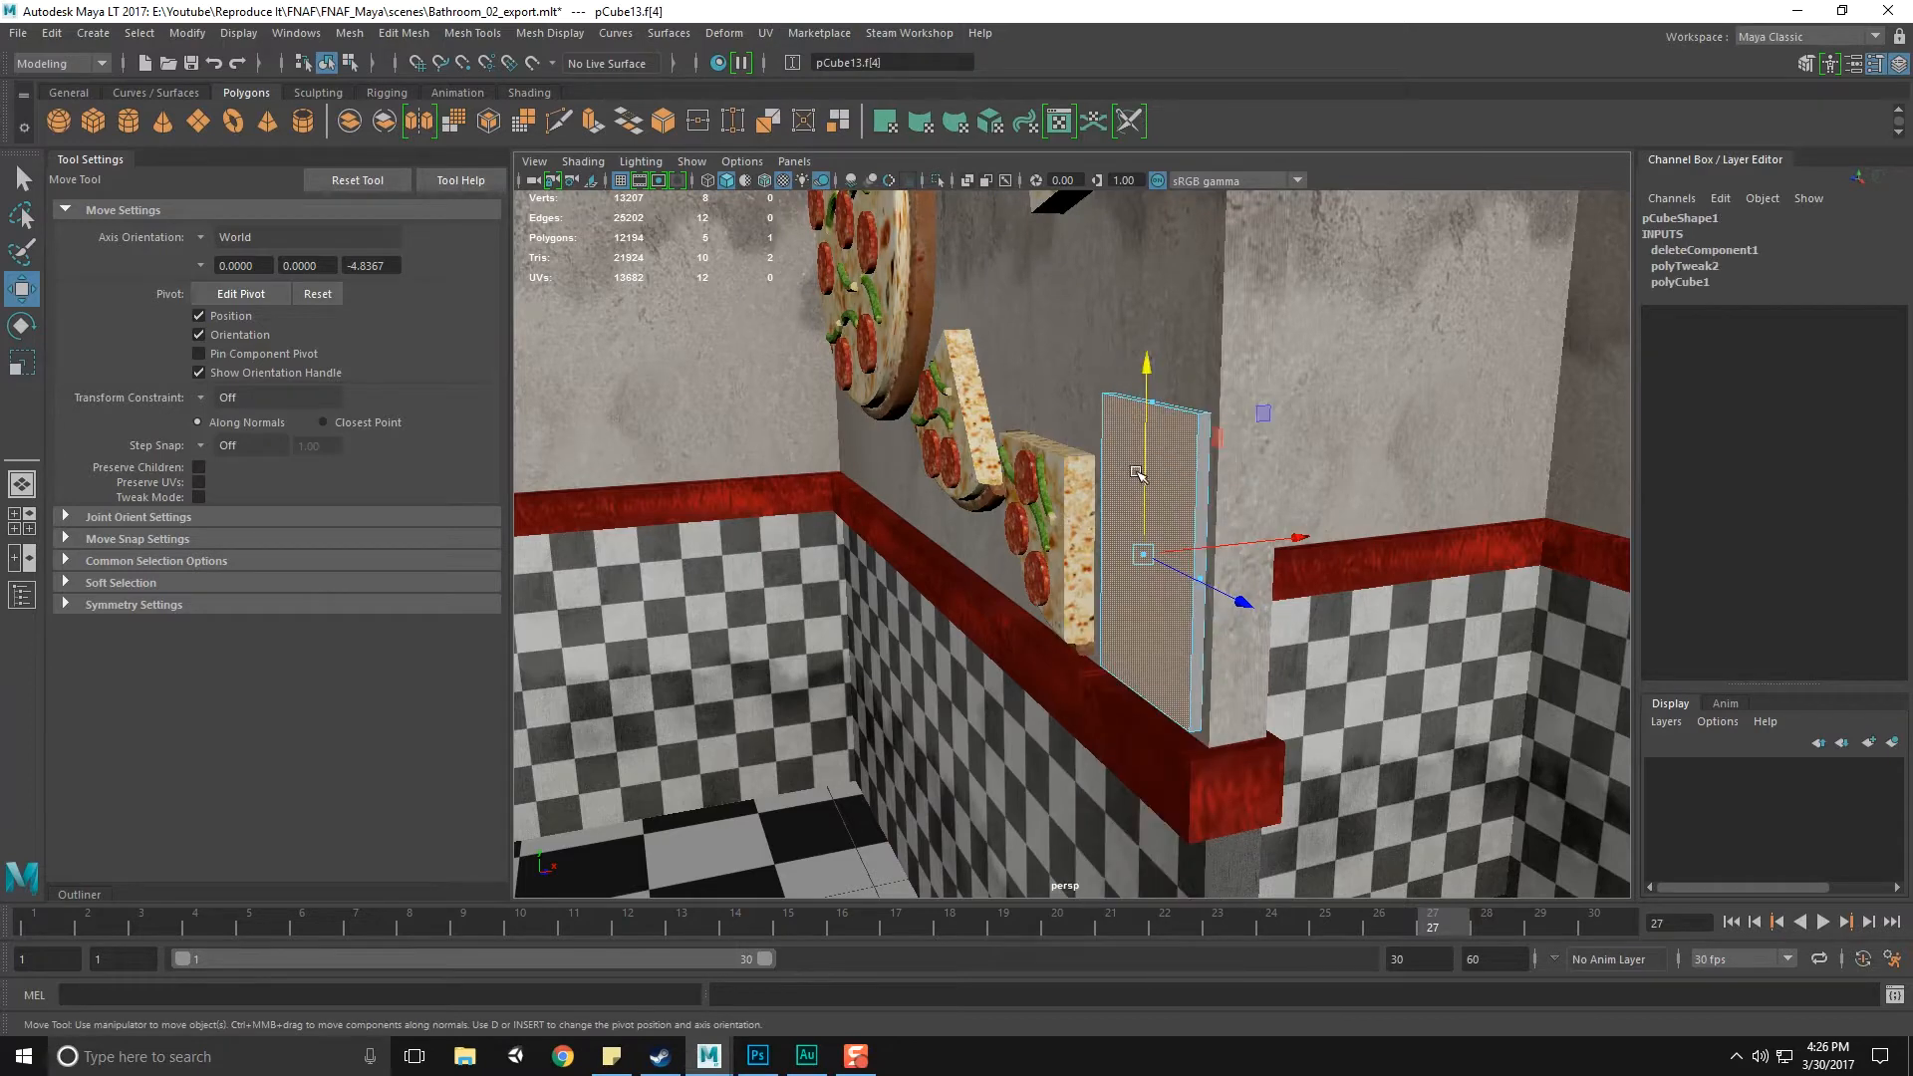
key("F8")
left_click(765, 32)
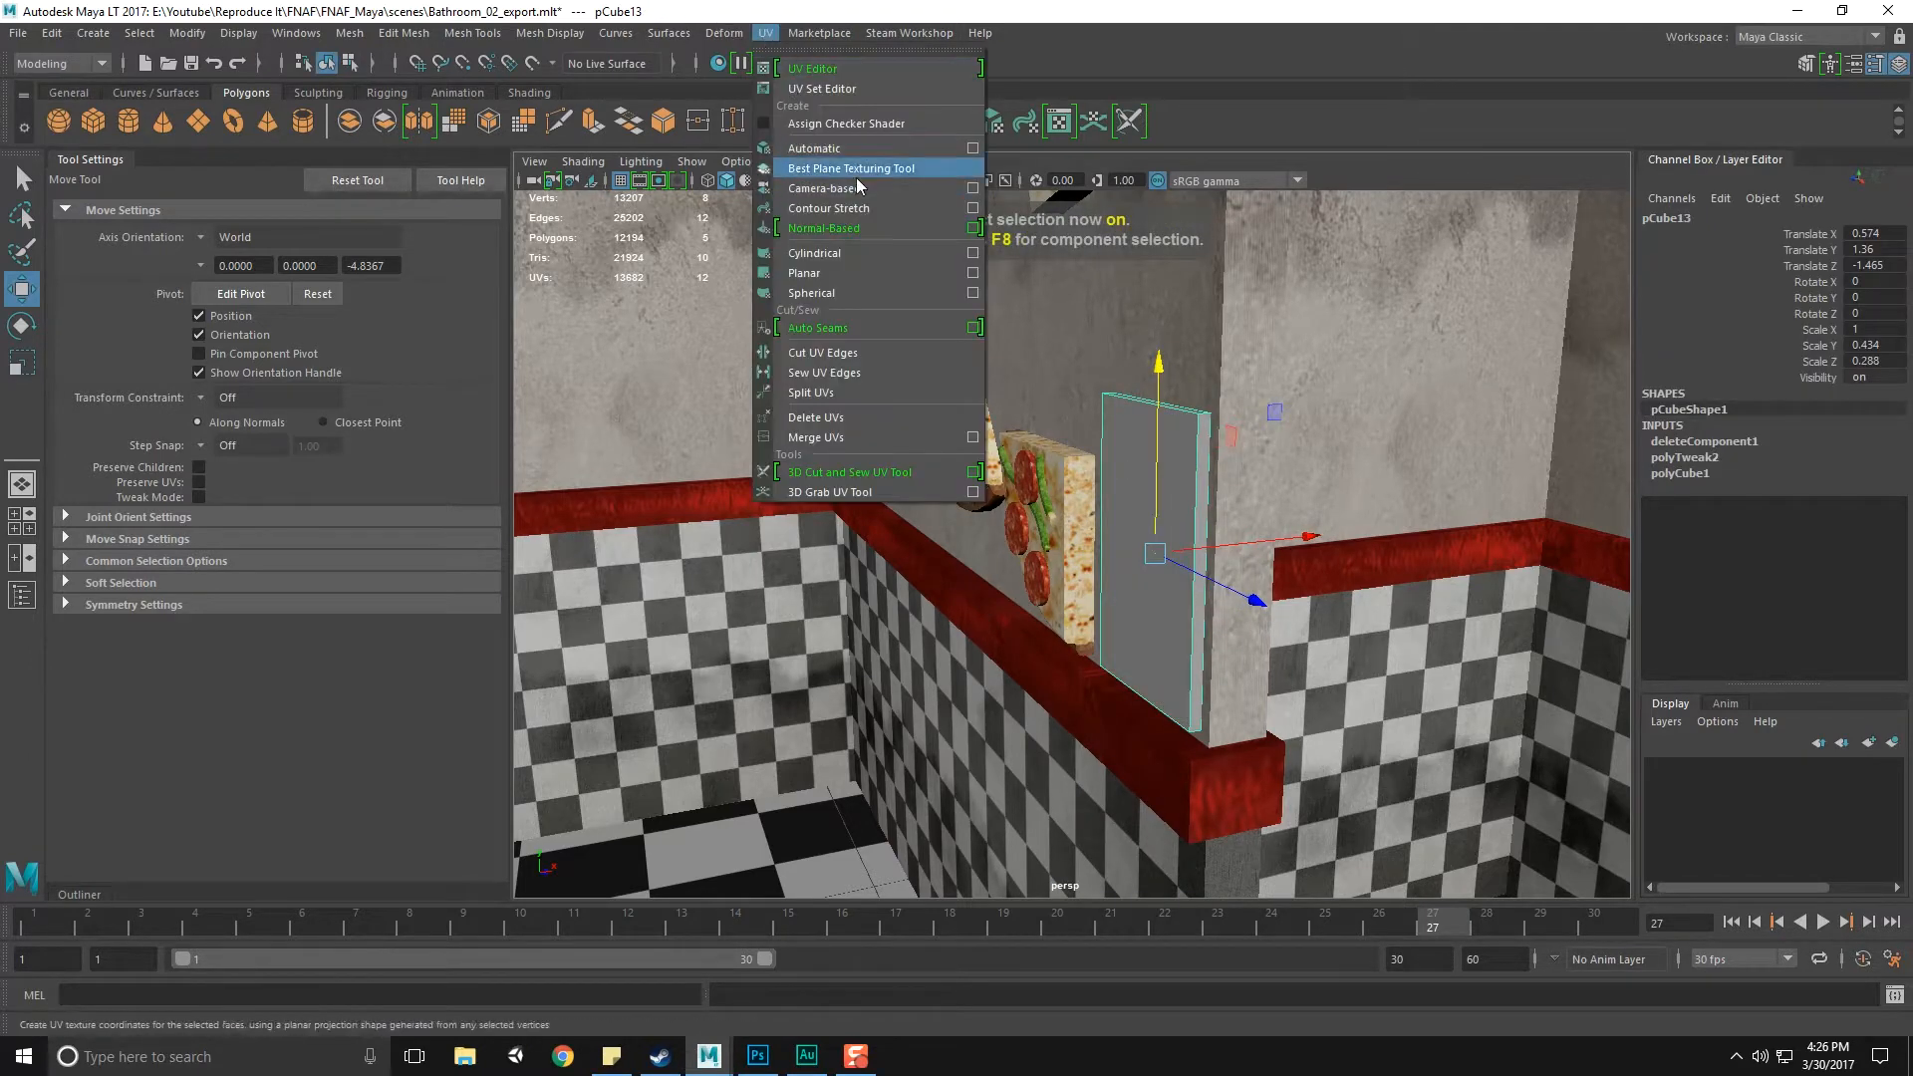
left_click(973, 272)
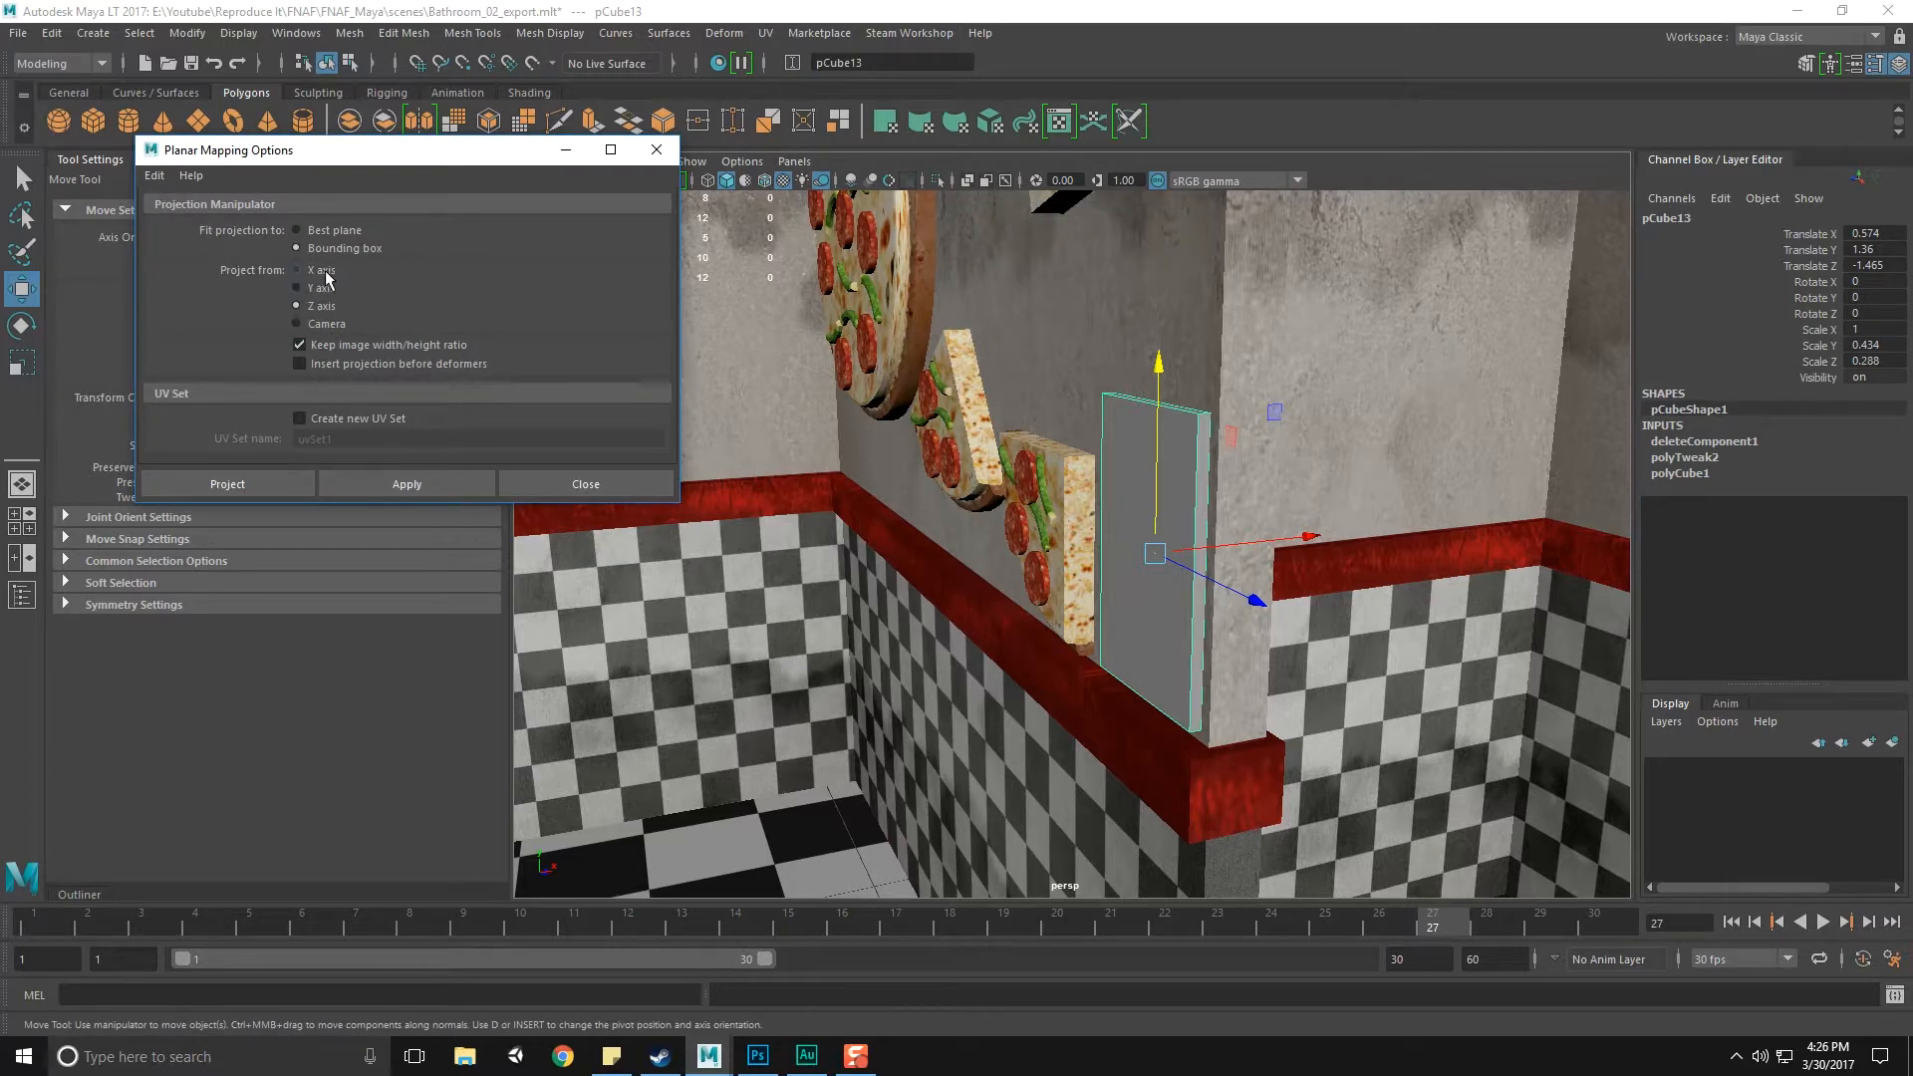
left_click(407, 485)
left_click(662, 482)
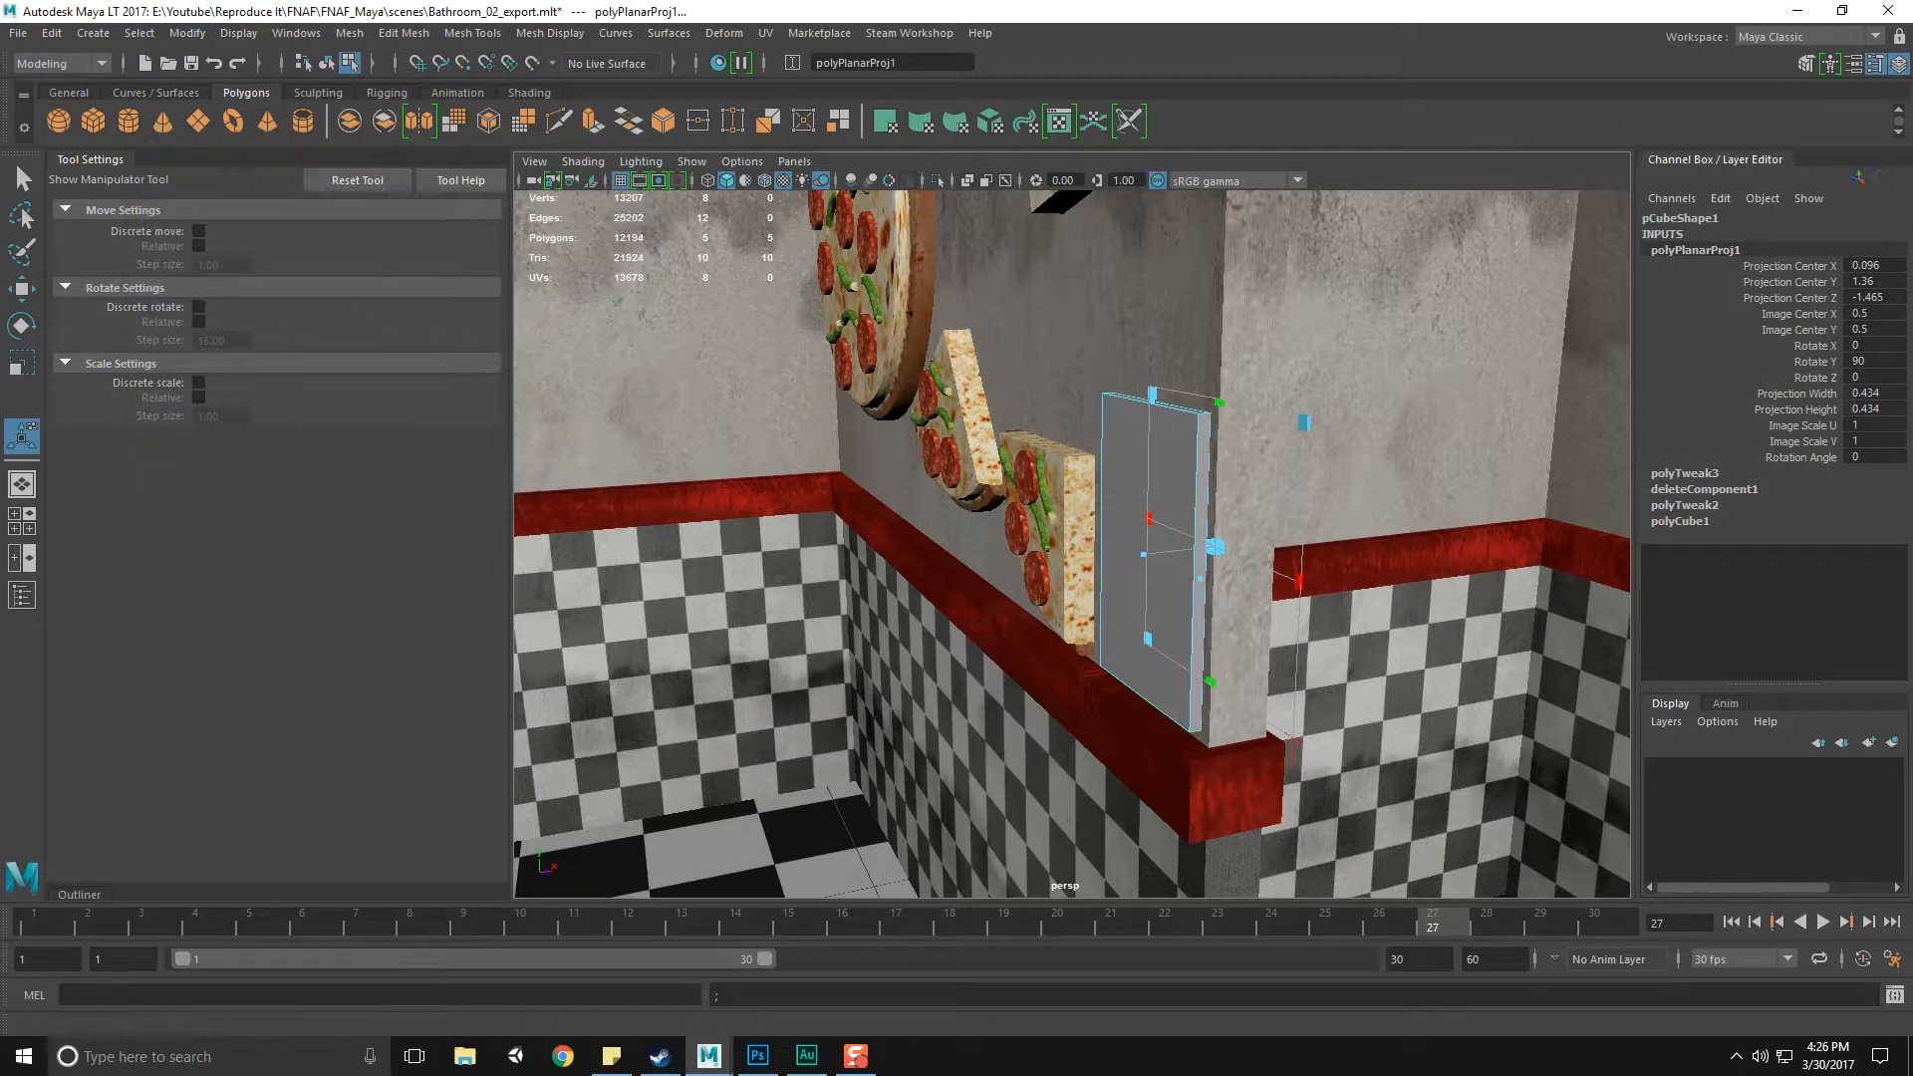
Examine the slab's UV layout in the UV Editor, and move the editor window out of the way
left_click(1058, 121)
left_click_drag(1048, 124, 1095, 88)
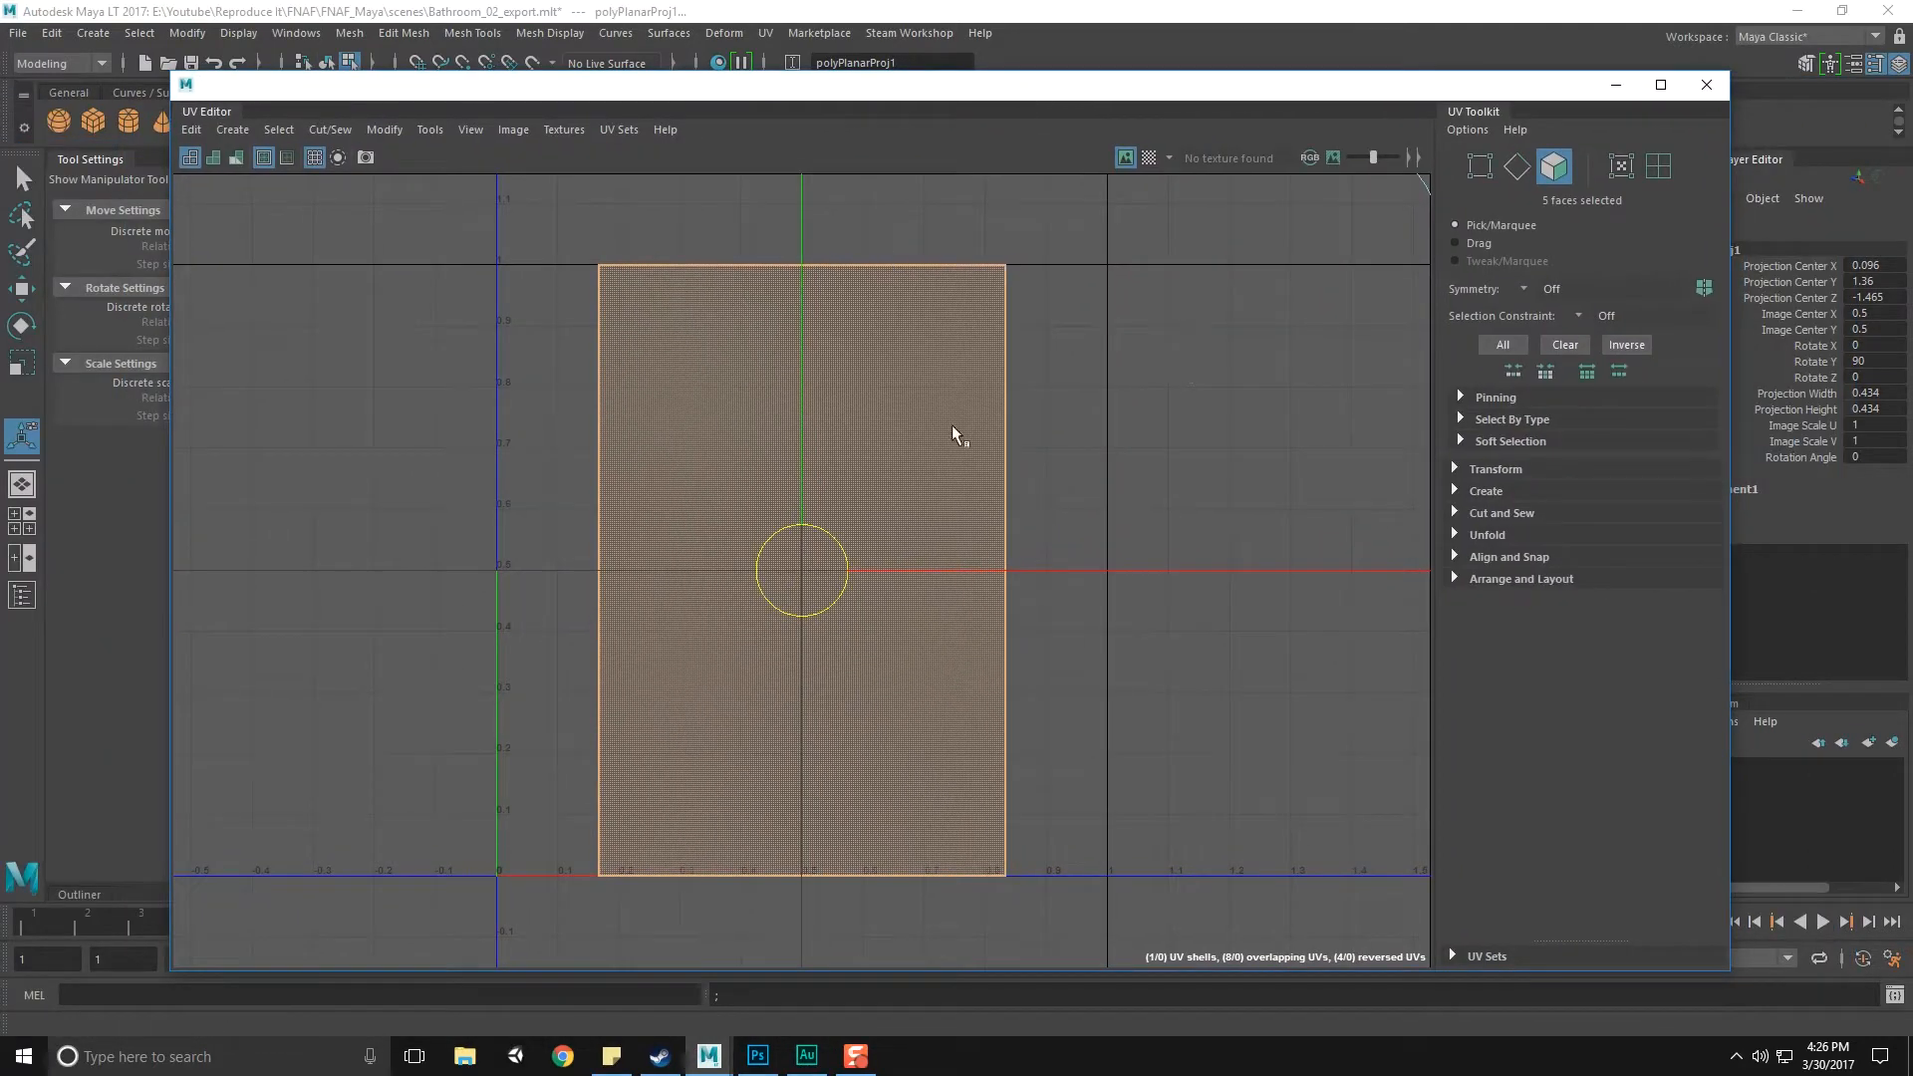
left_click_drag(907, 100, 694, 99)
left_click_drag(833, 90, 0, 100)
left_click_drag(1387, 540, 1179, 514, "alt")
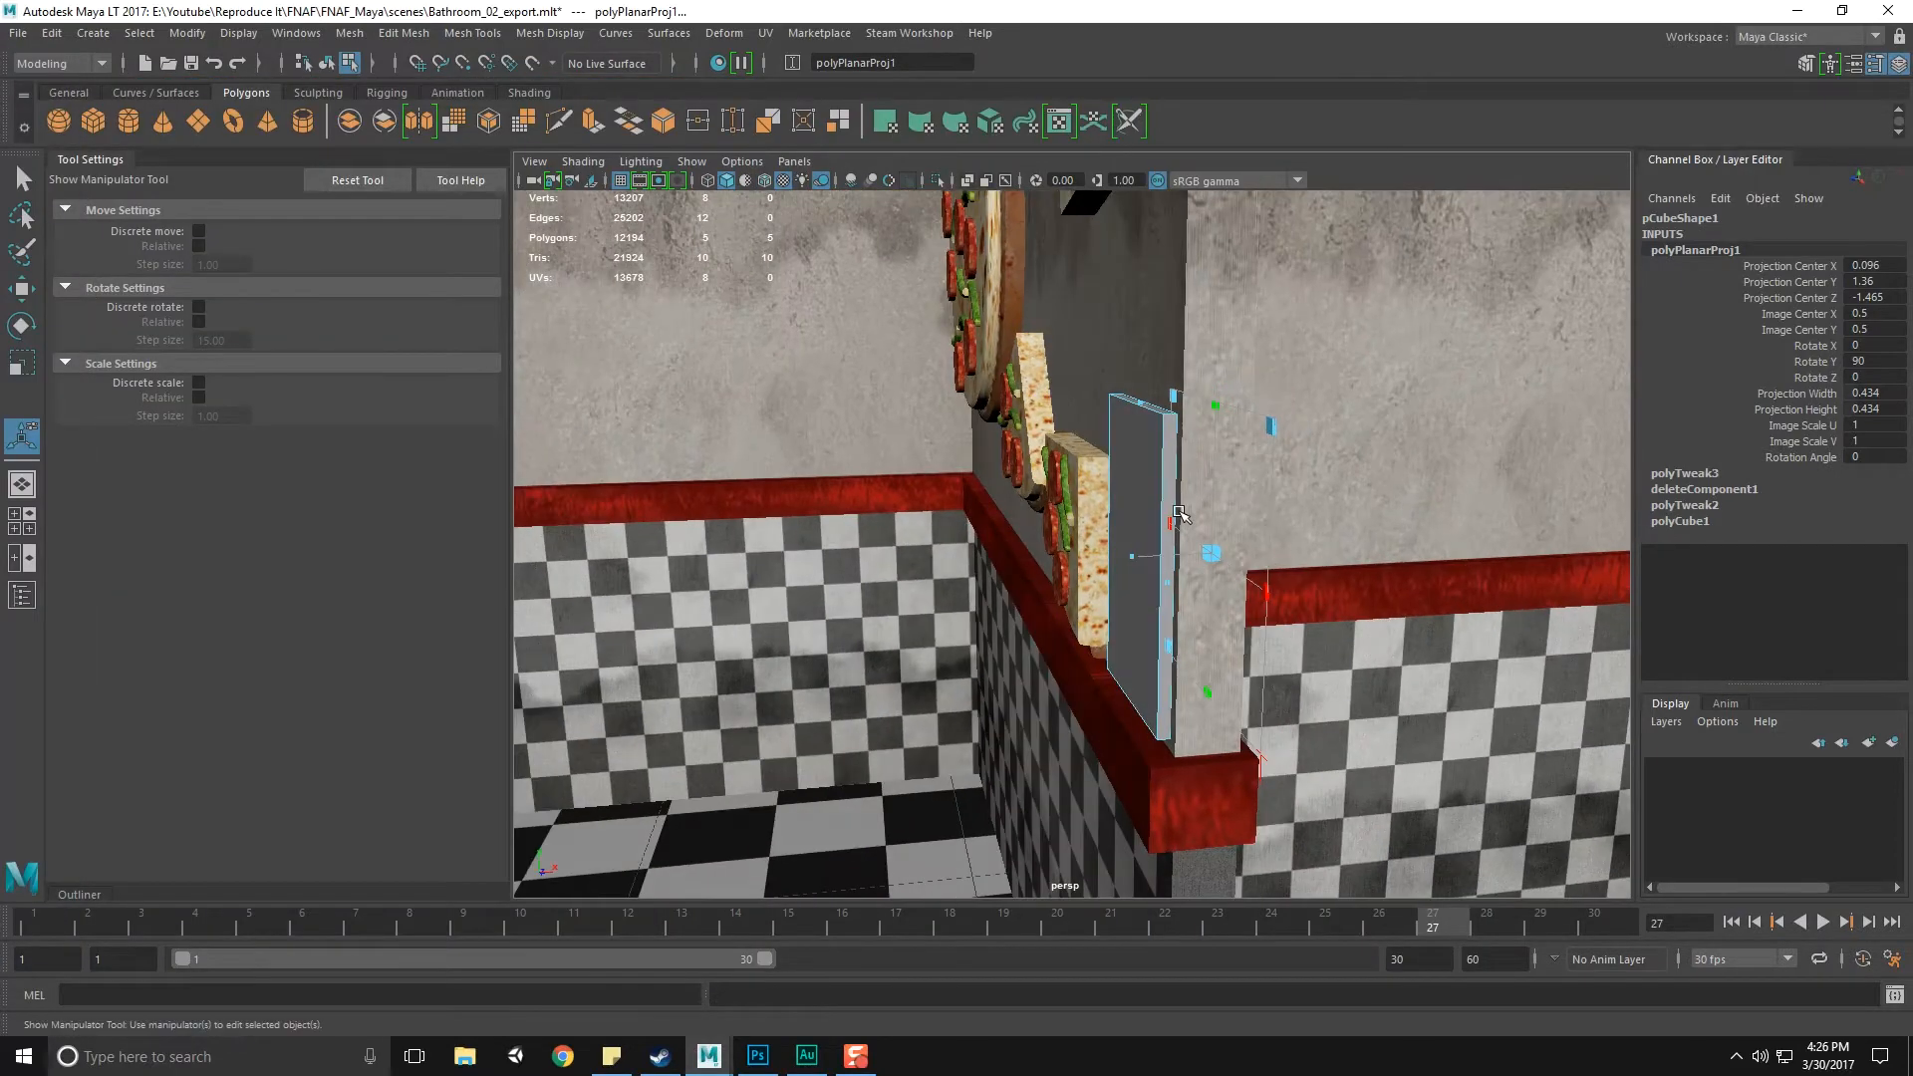
Return to object selection and assign a new Phong material to the slab
key("q")
key("F8")
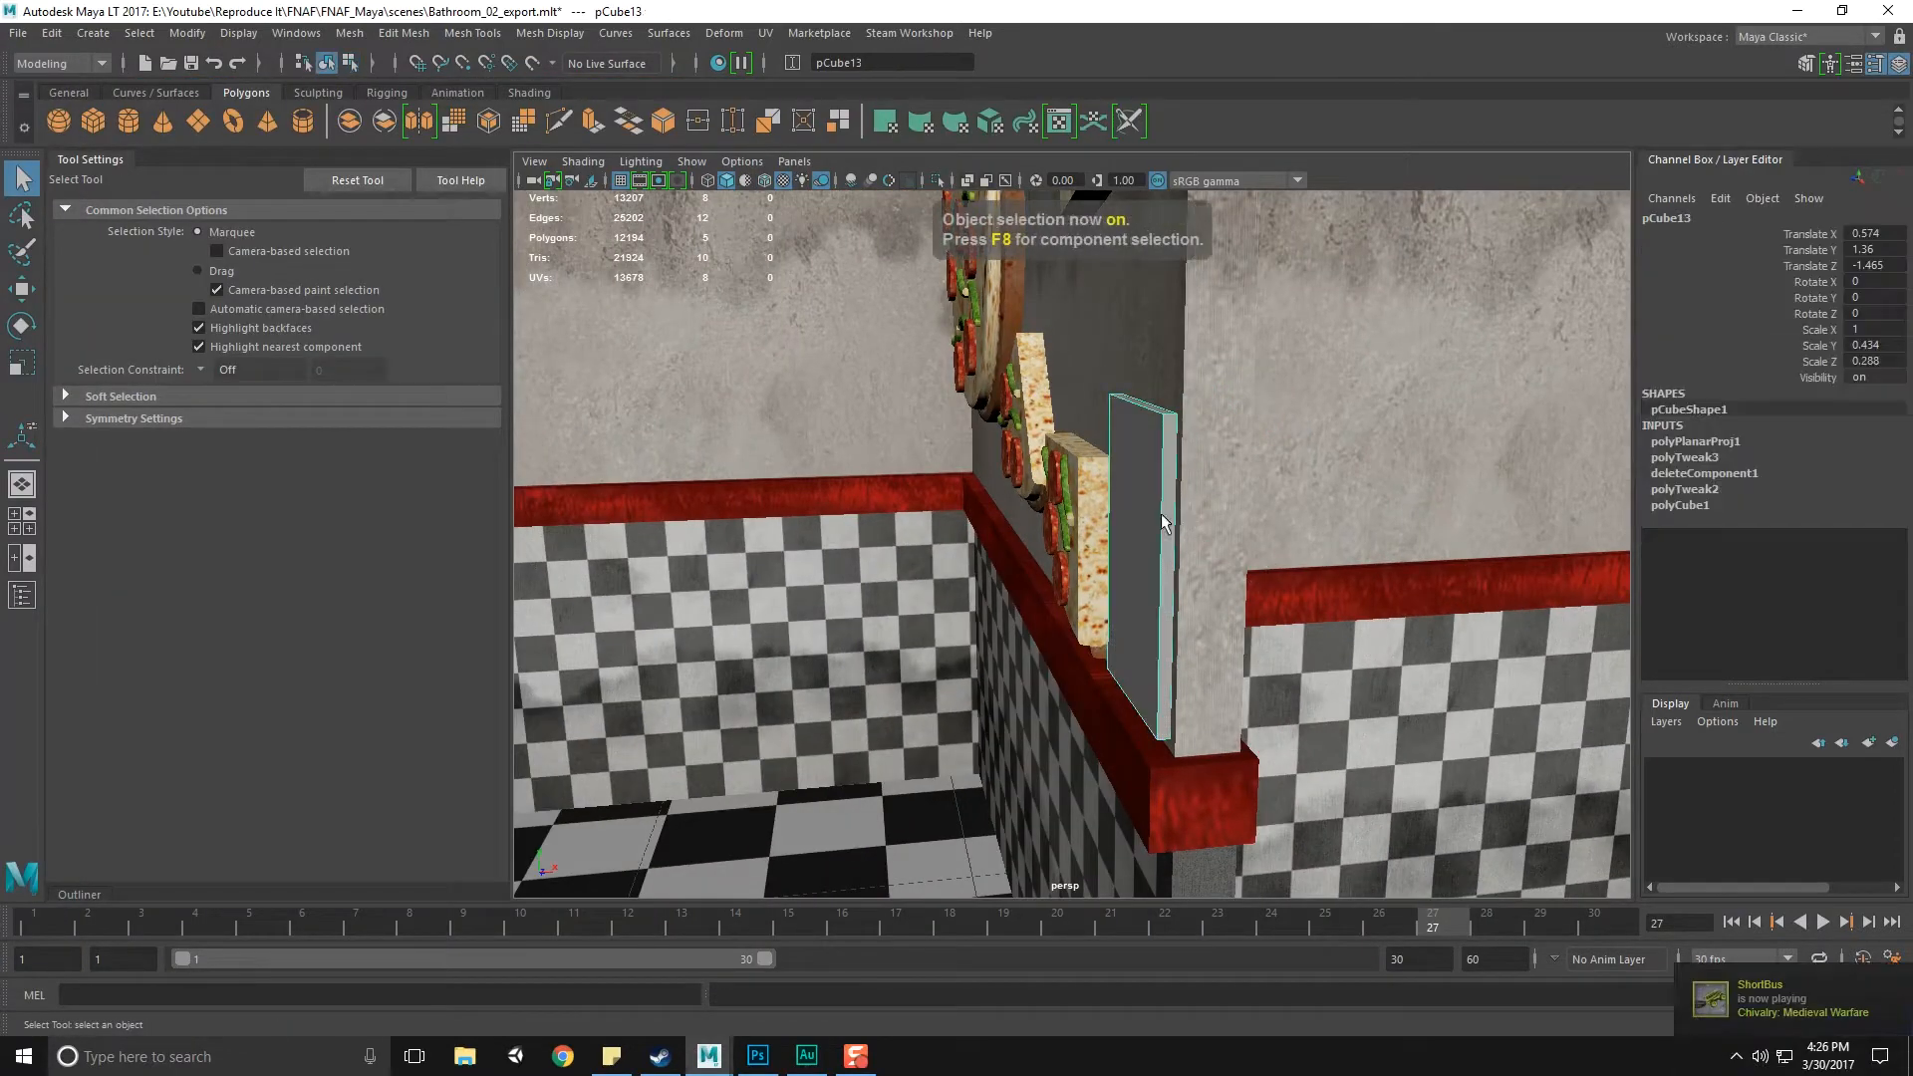
left_click_drag(1181, 504, 1398, 746, "alt")
right_click_drag(1157, 492, 1146, 978)
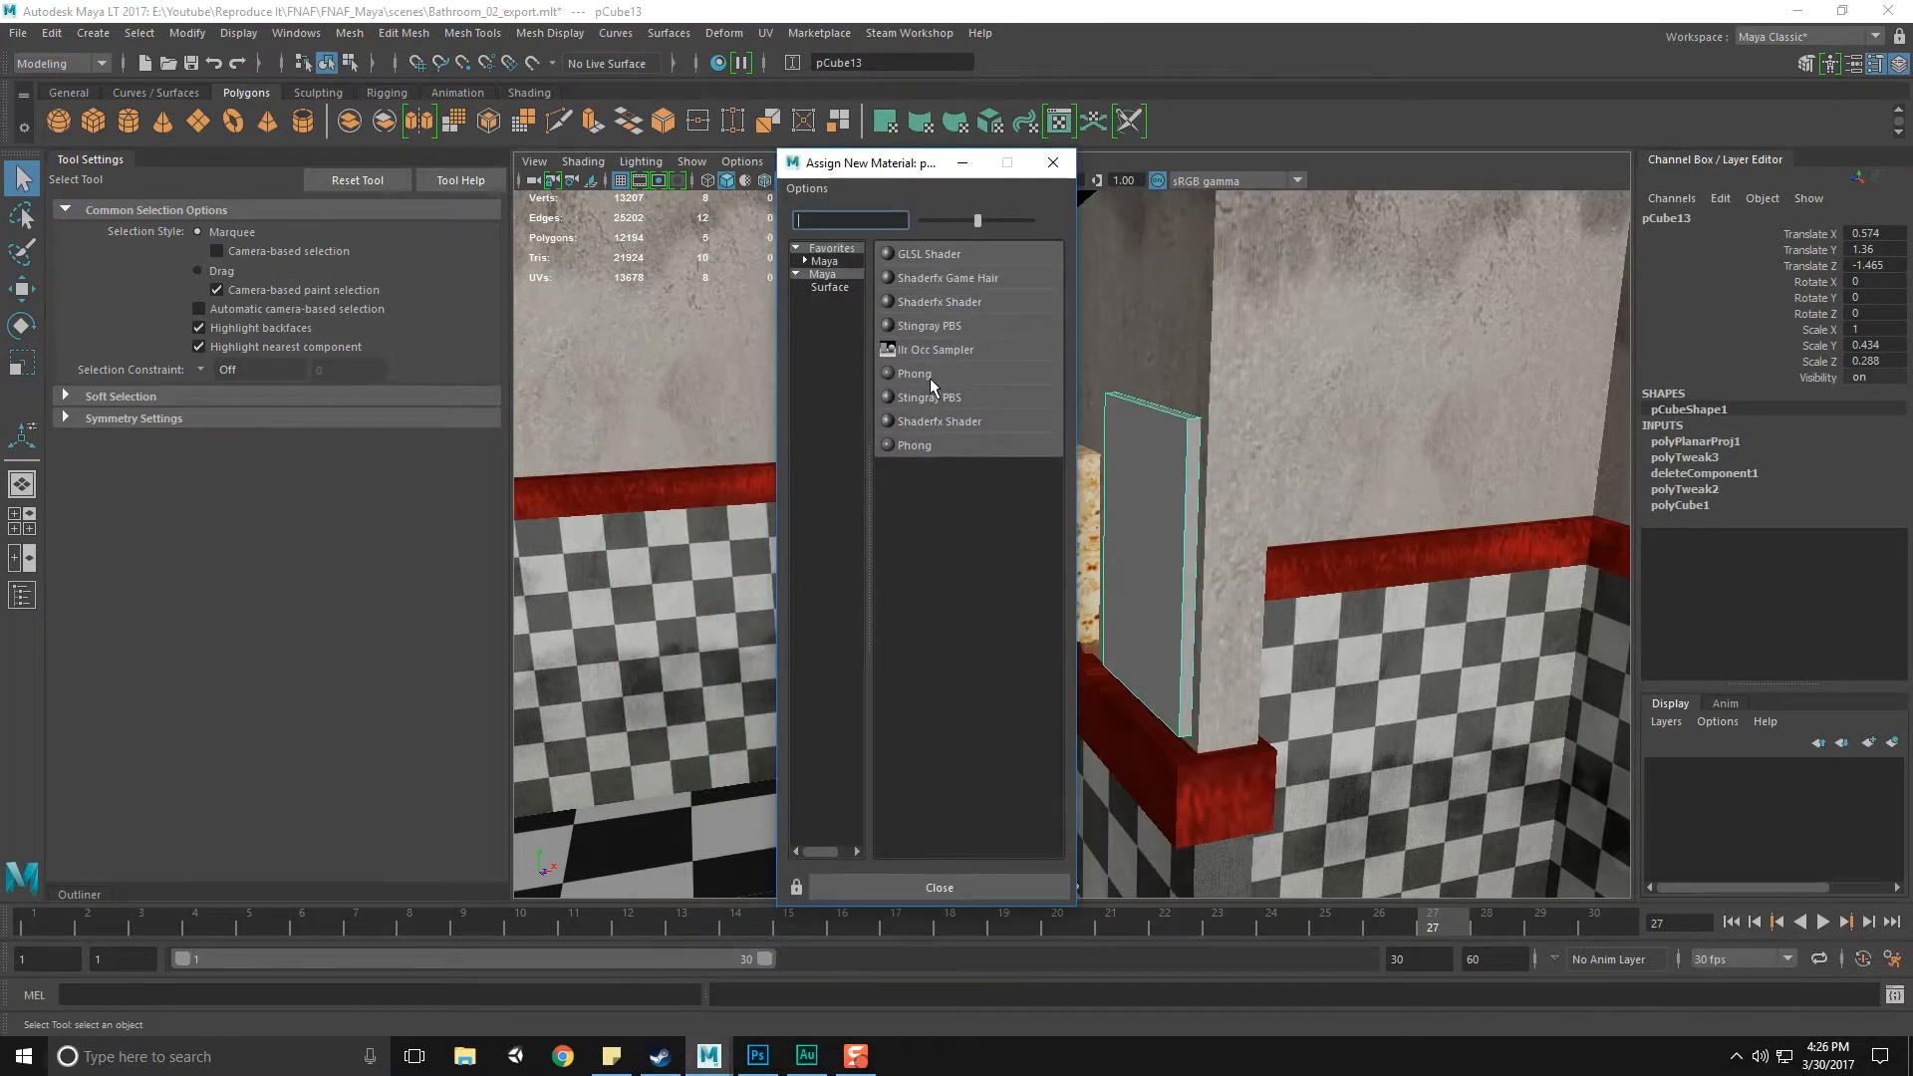
left_click(932, 377)
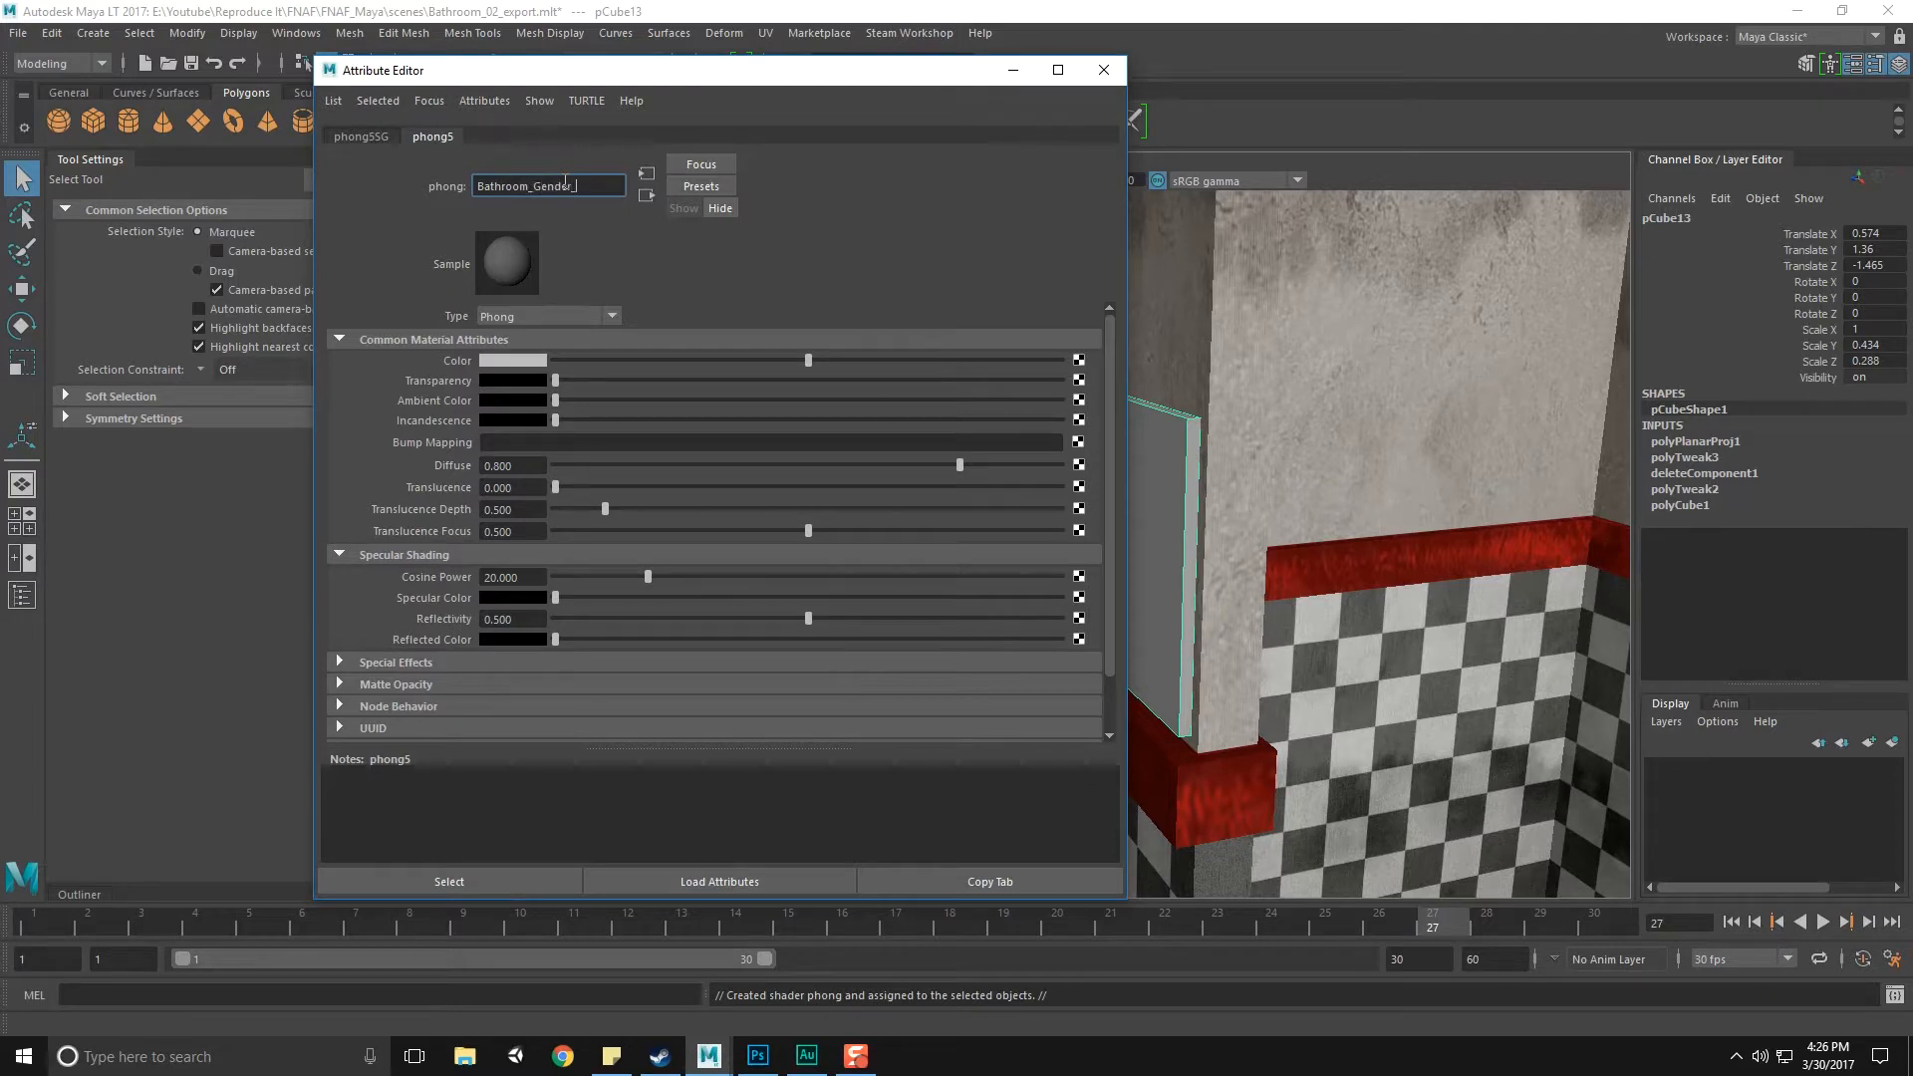
Name the slab's new material Bathroom_Gender_Sign_Male_M
type("er_Sign_M")
key("Return")
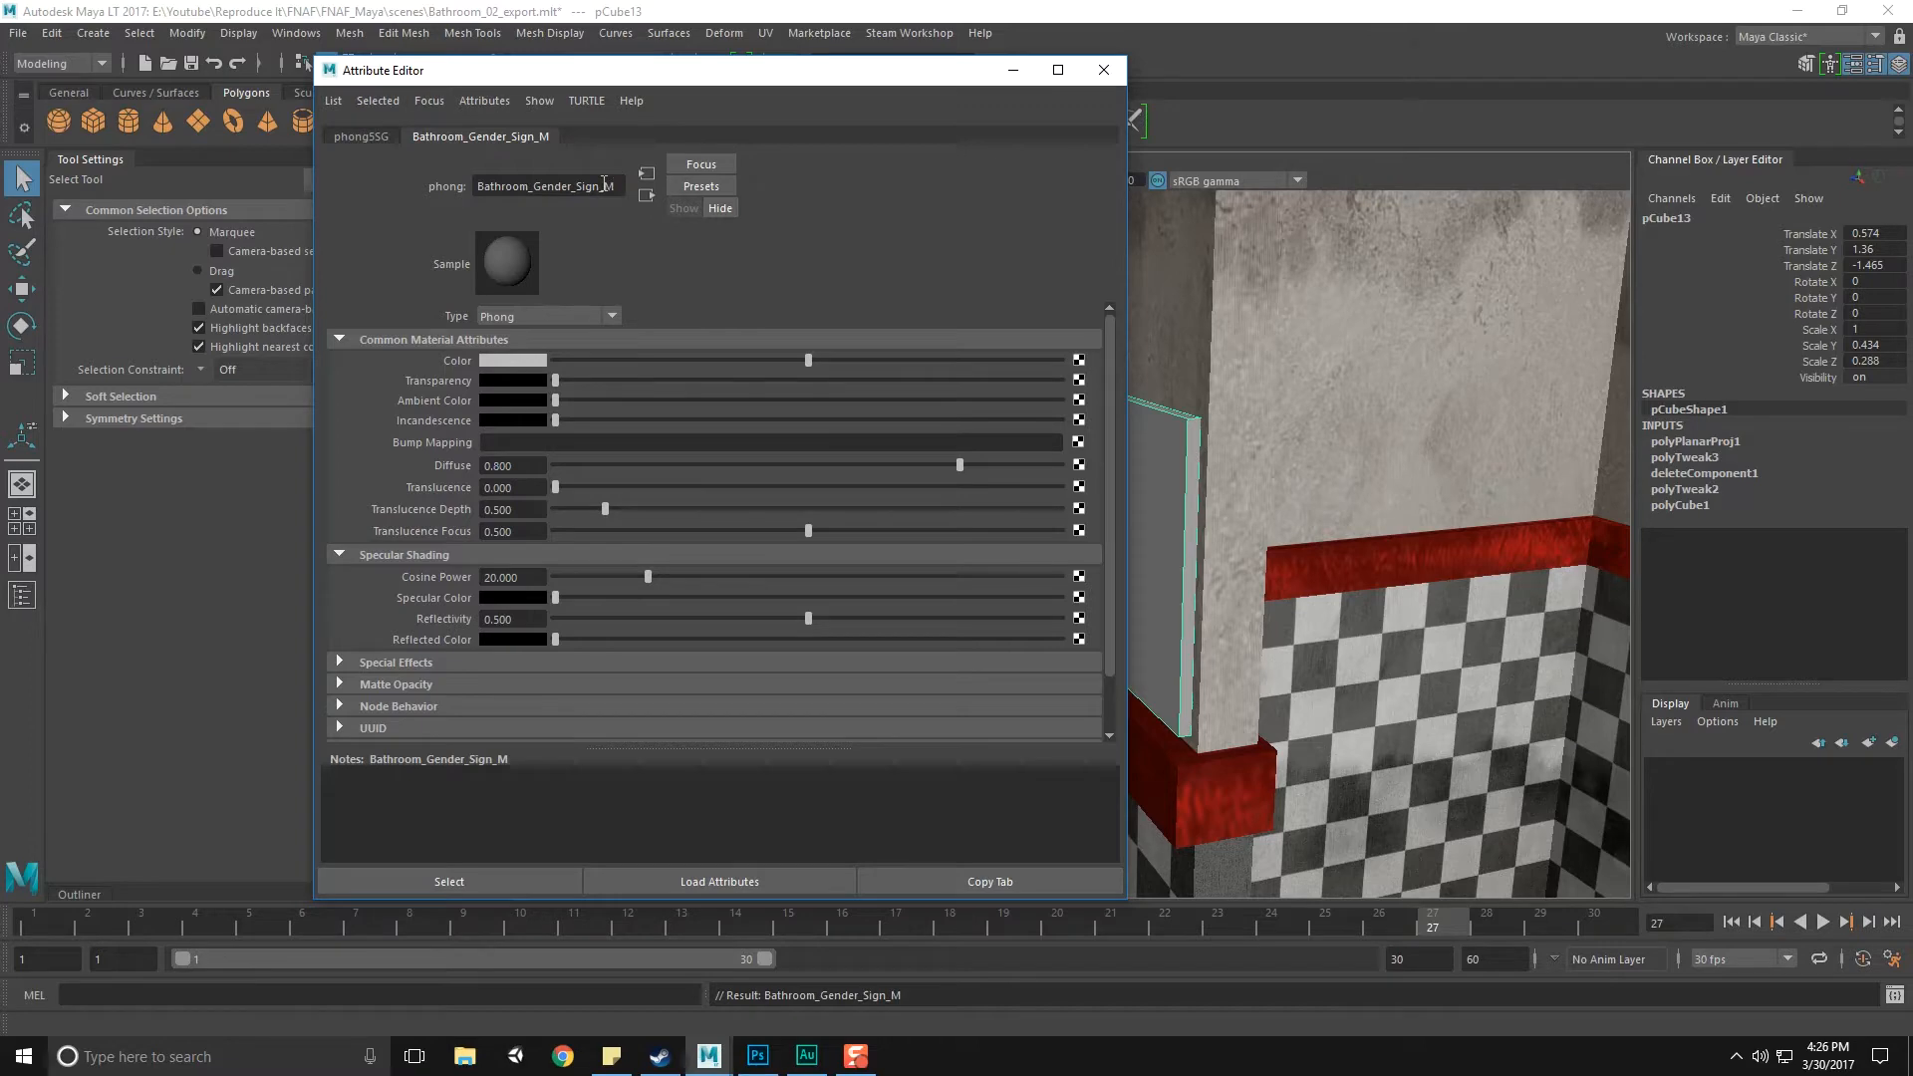
type("ale_")
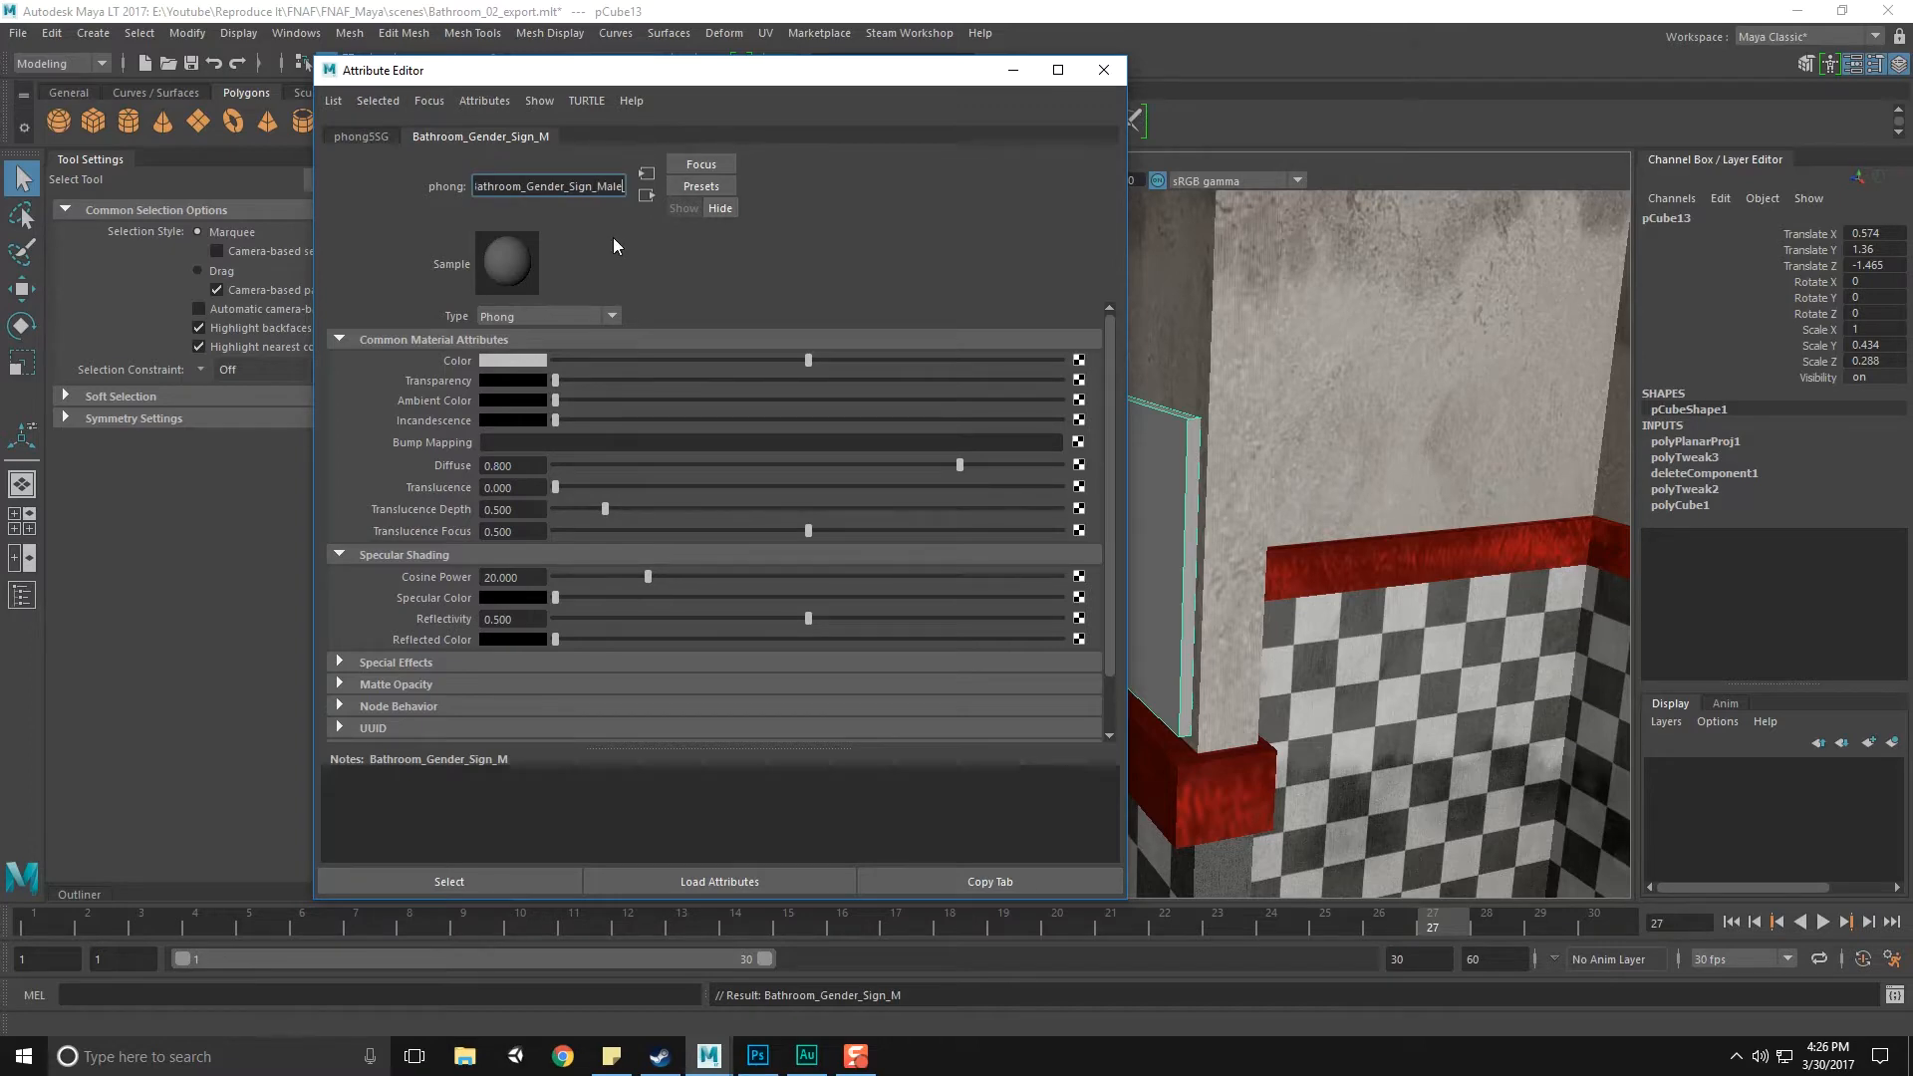
type("M")
key("Return")
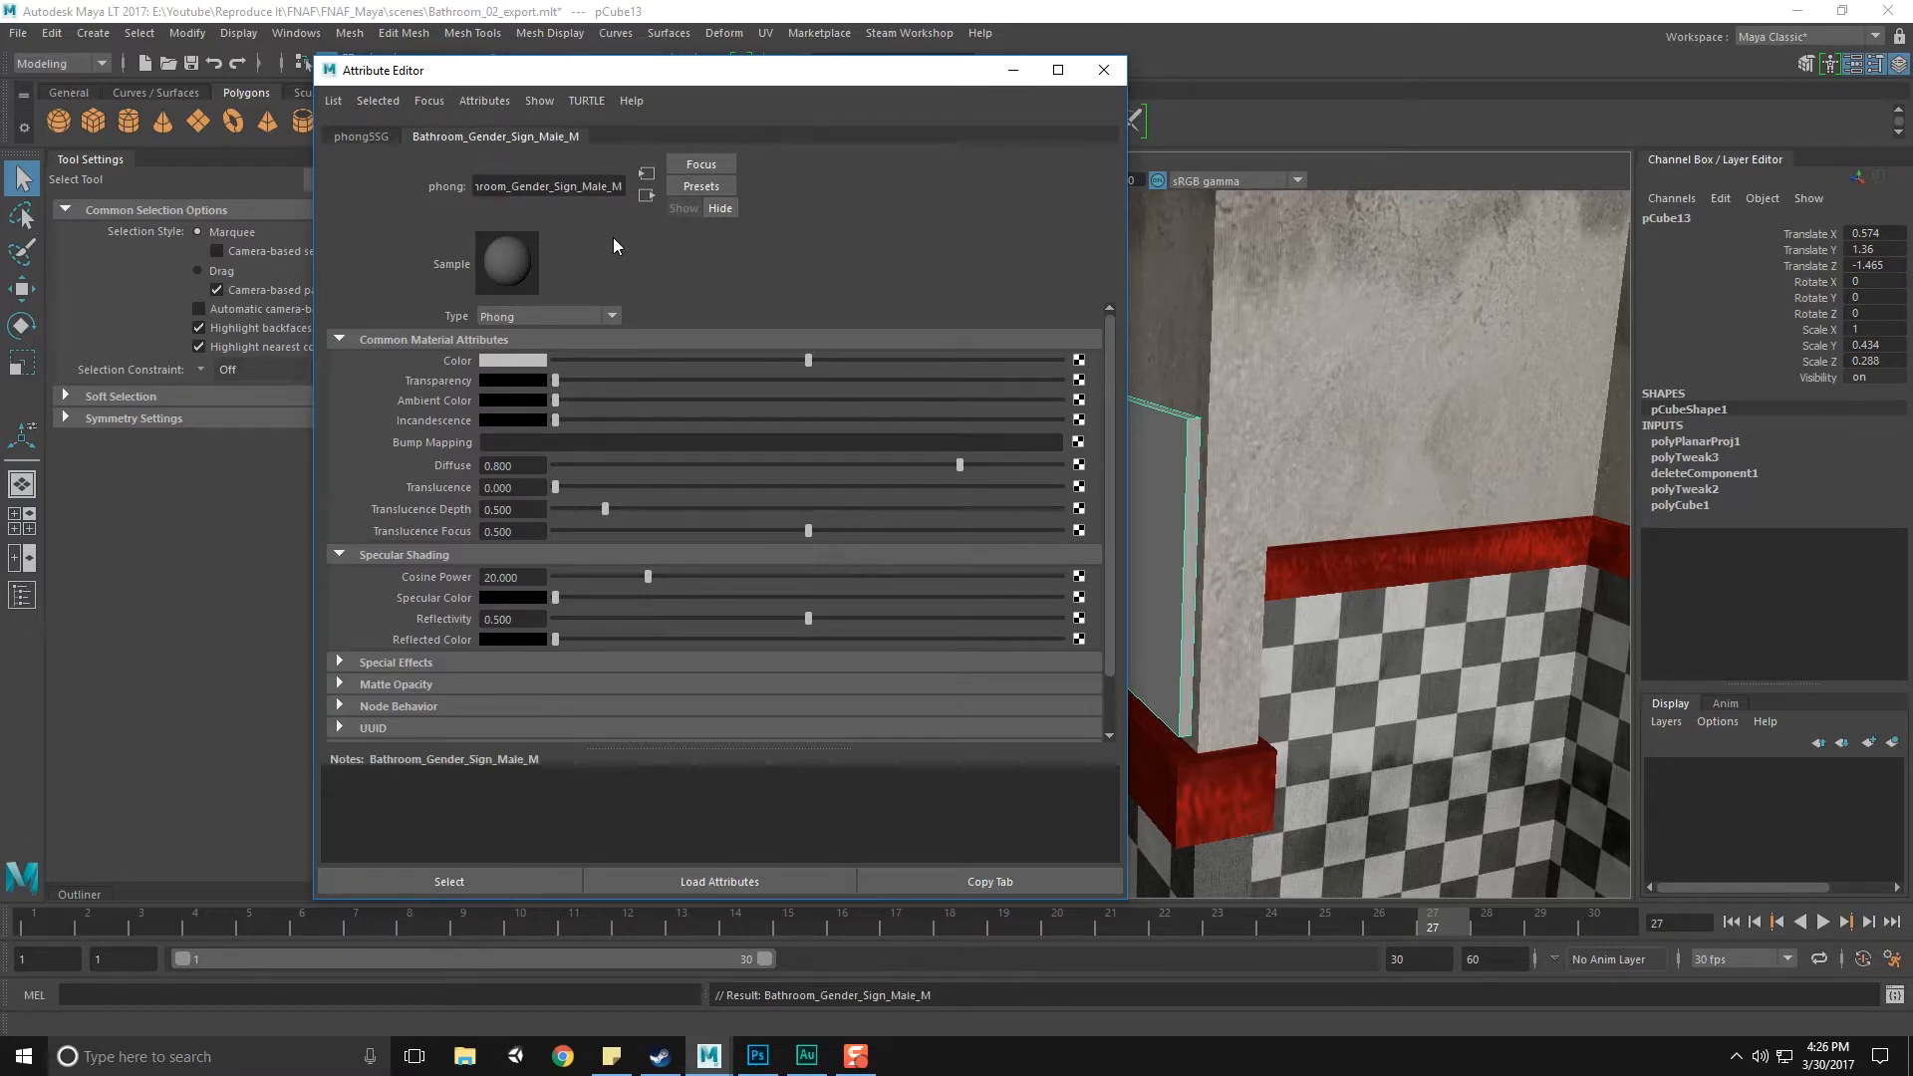
double_click(585, 186)
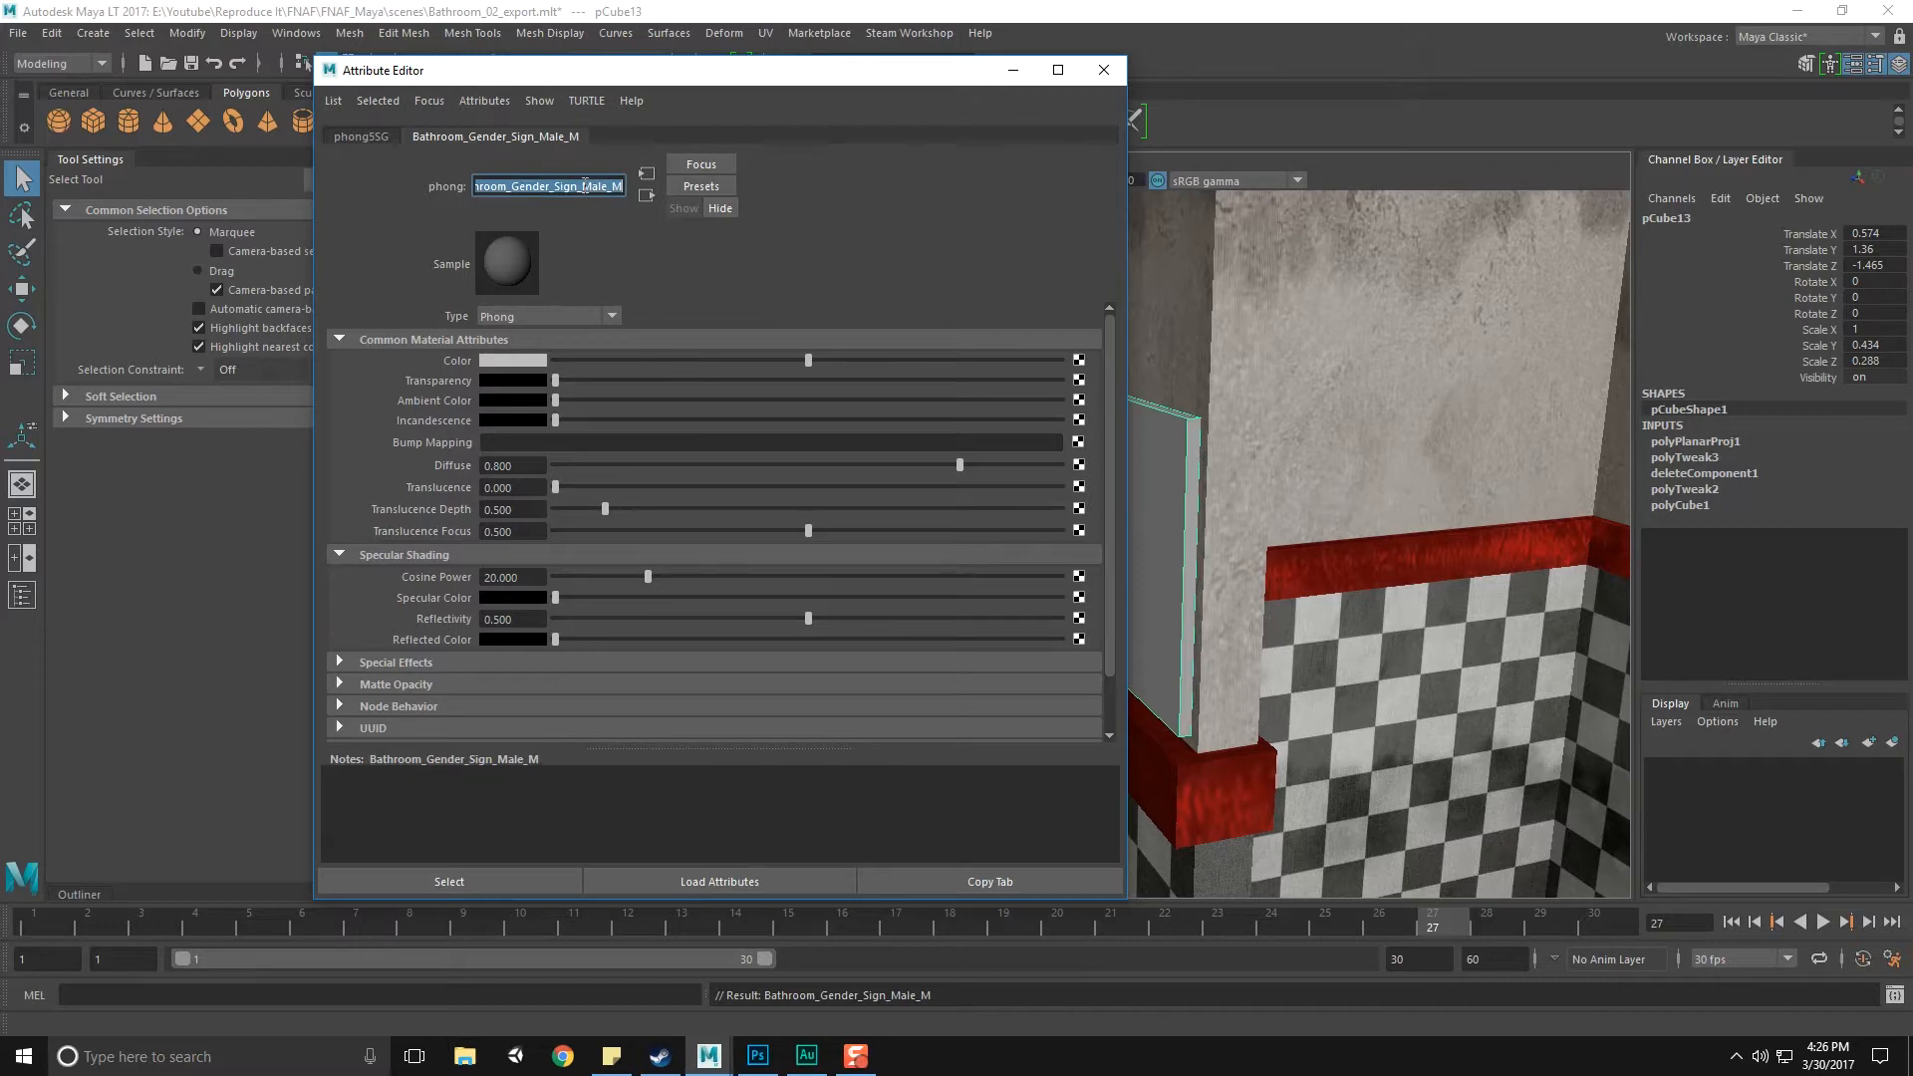
Connect a file texture to the material's Color and load BathroomGenderSigns_Male.png from the FNAF Textures folder
left_click(1082, 359)
left_click(708, 390)
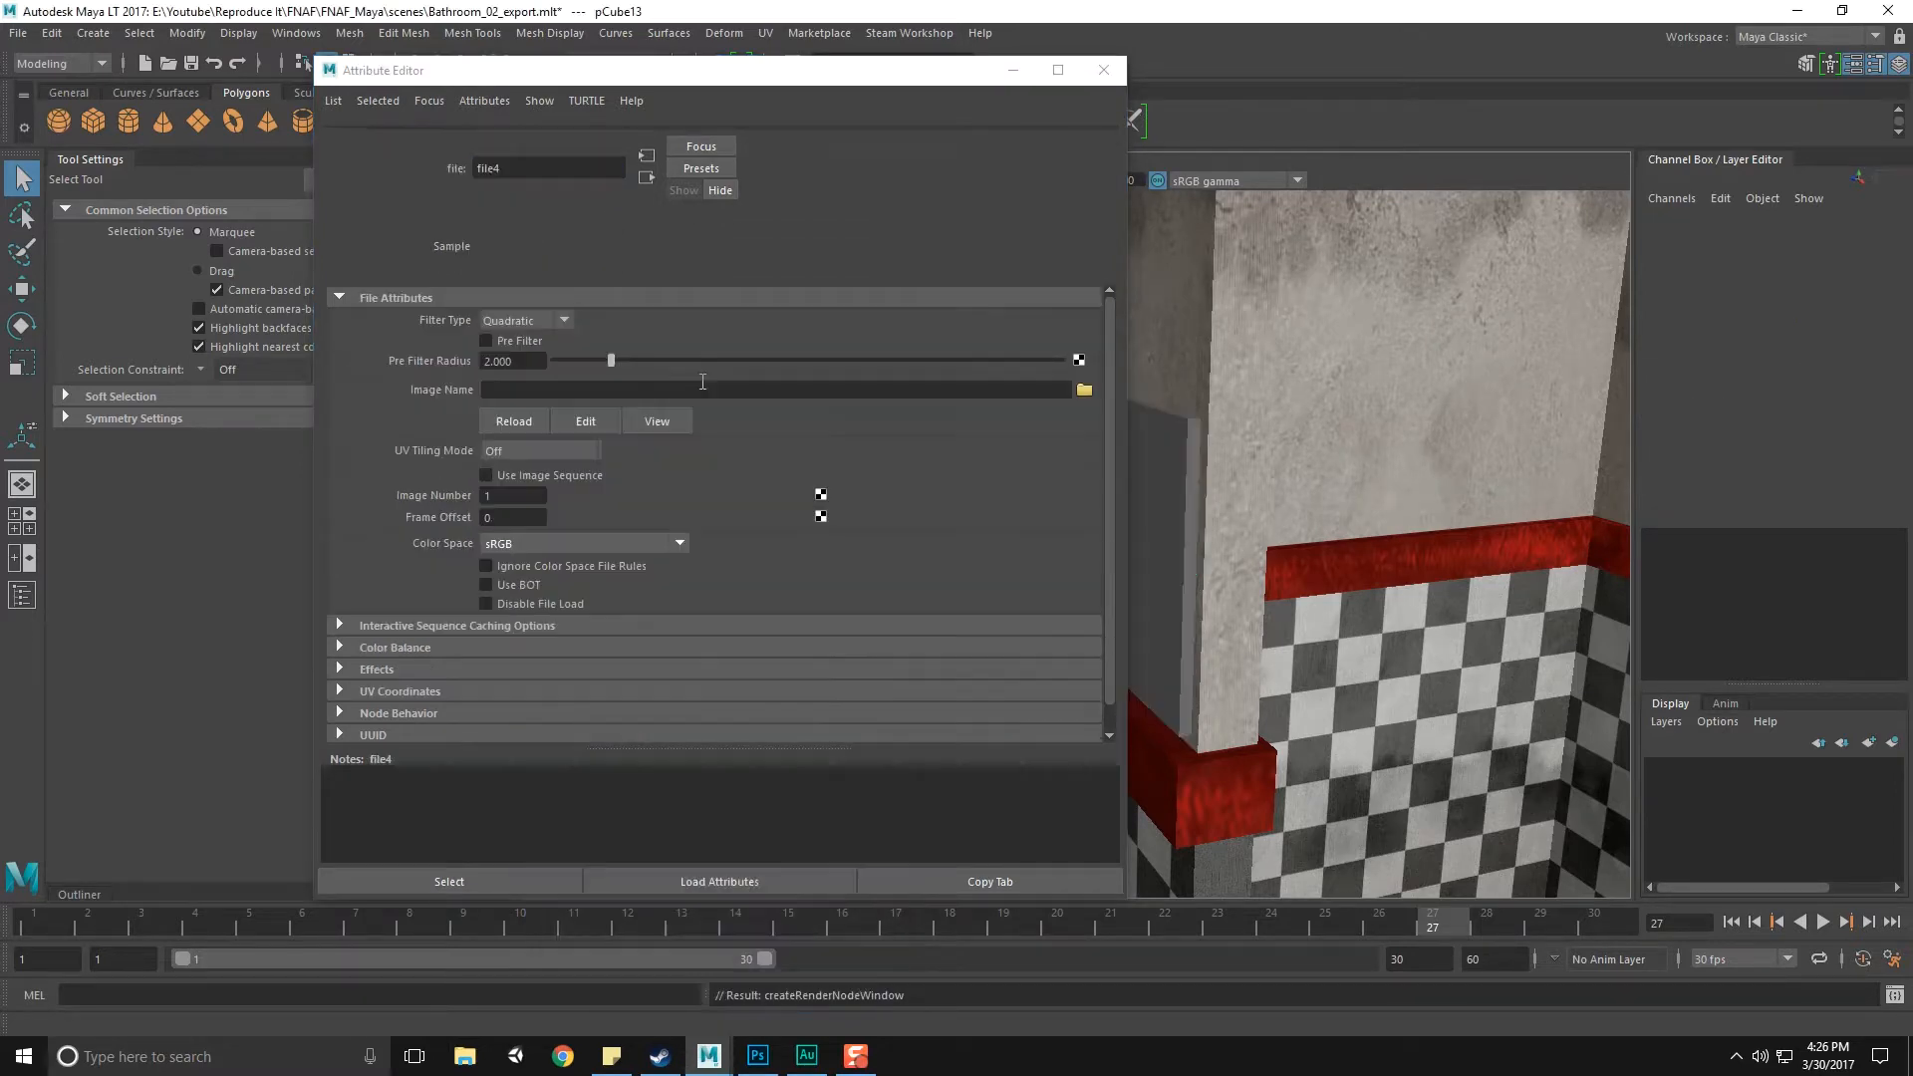
left_click(1084, 407)
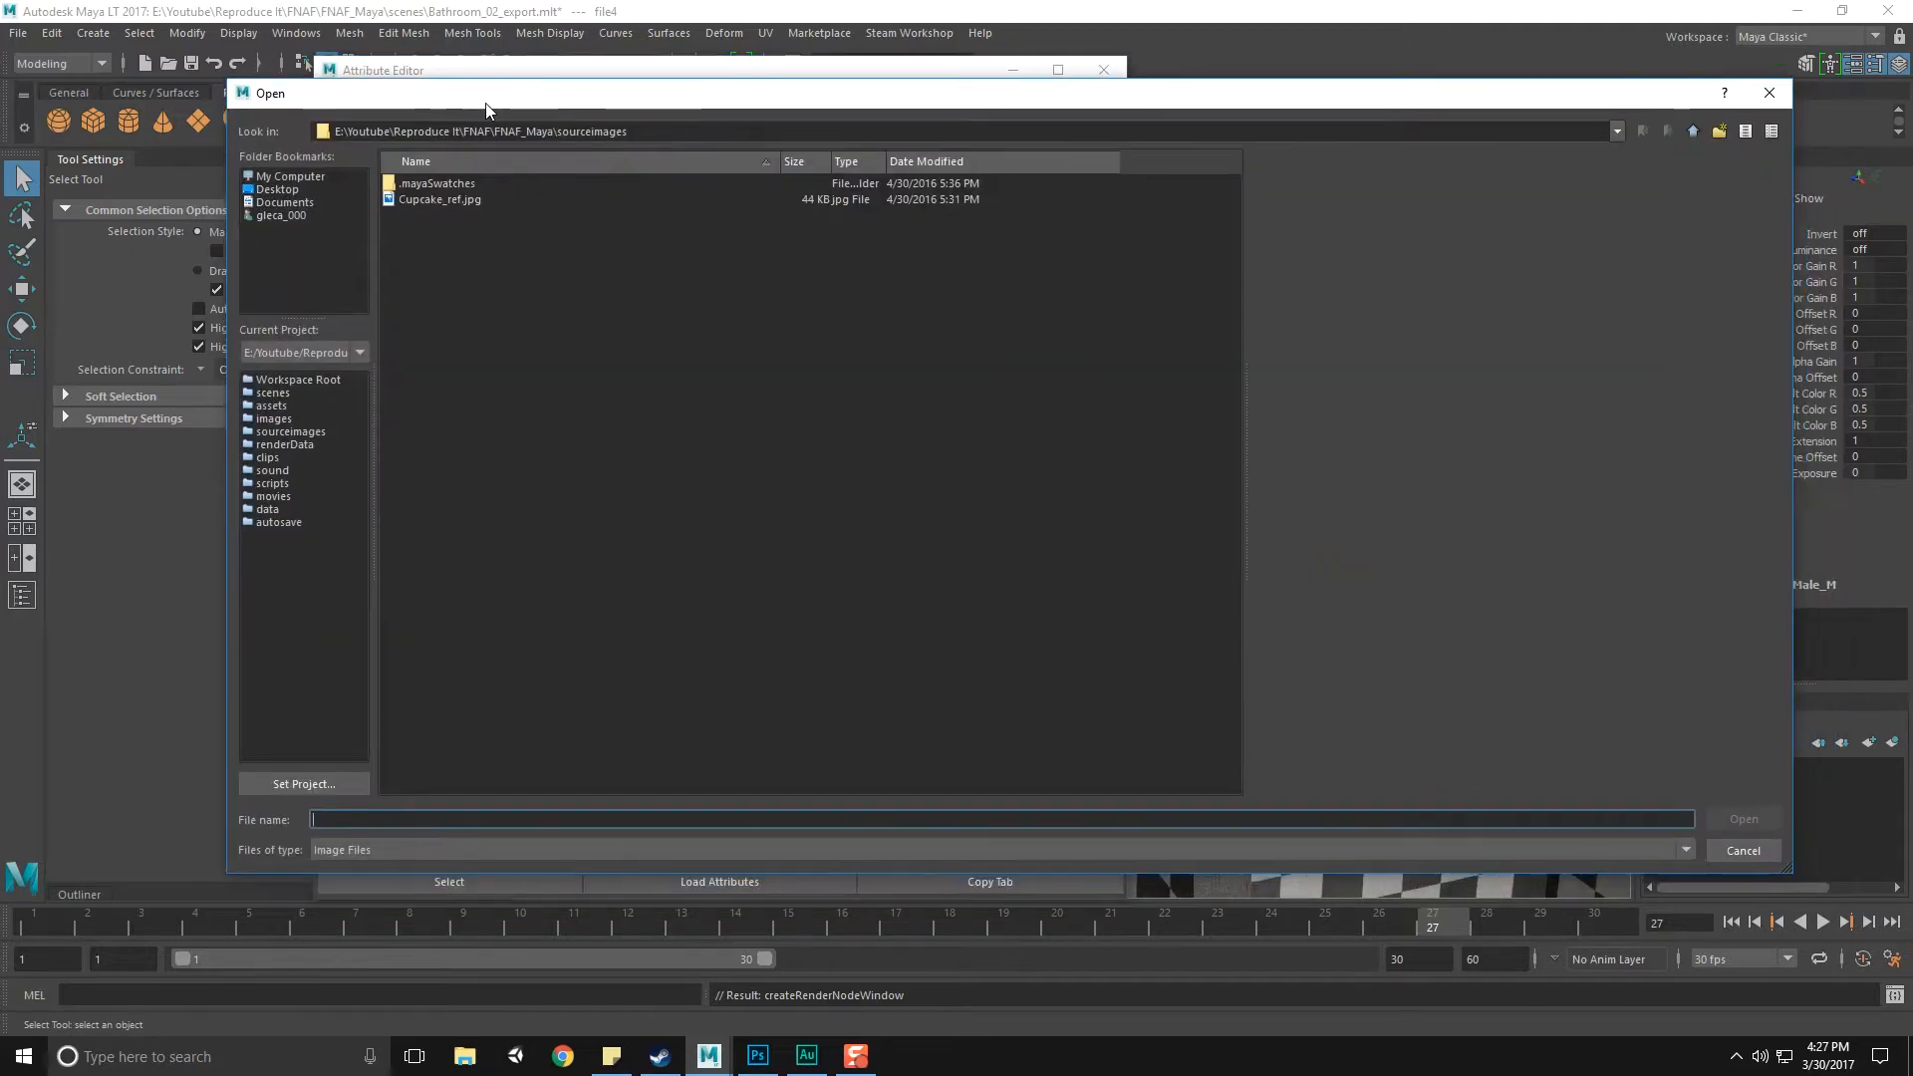
left_click(1694, 129)
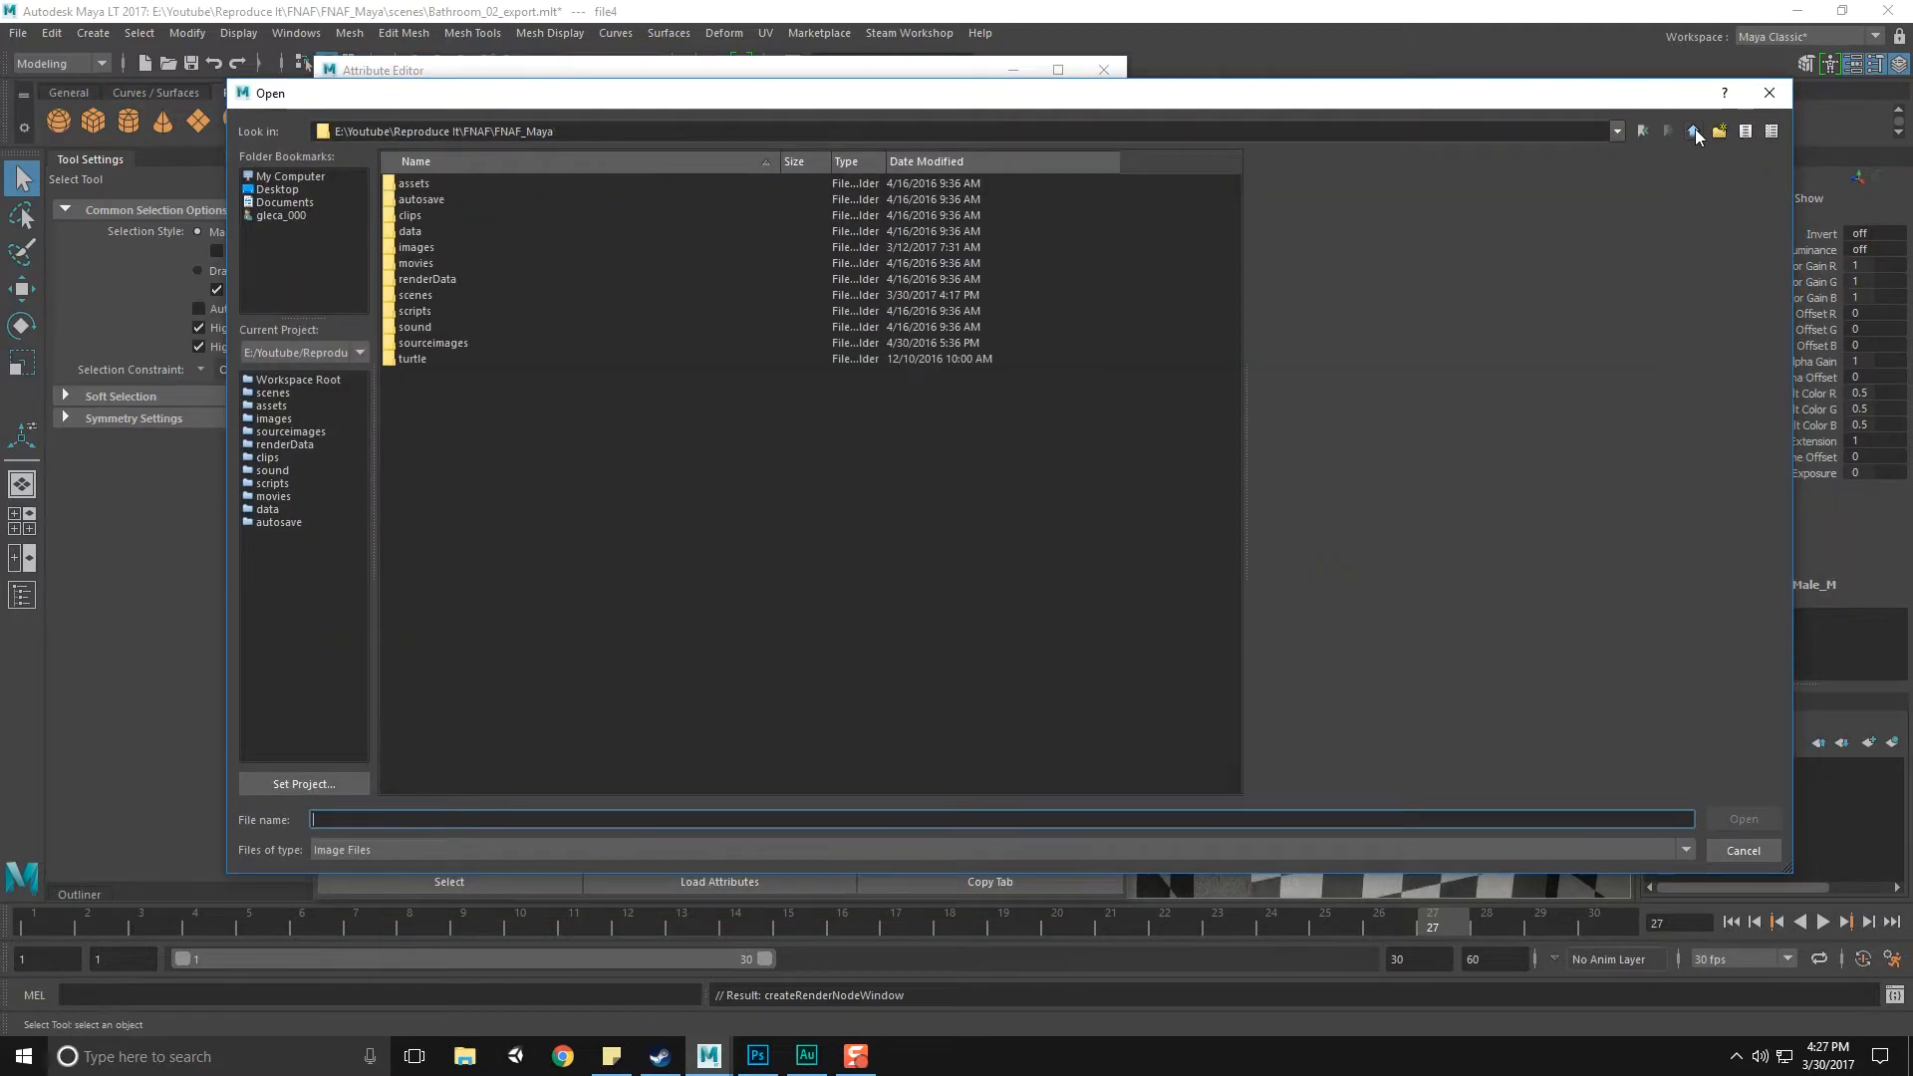
left_click(1694, 130)
double_click(439, 438)
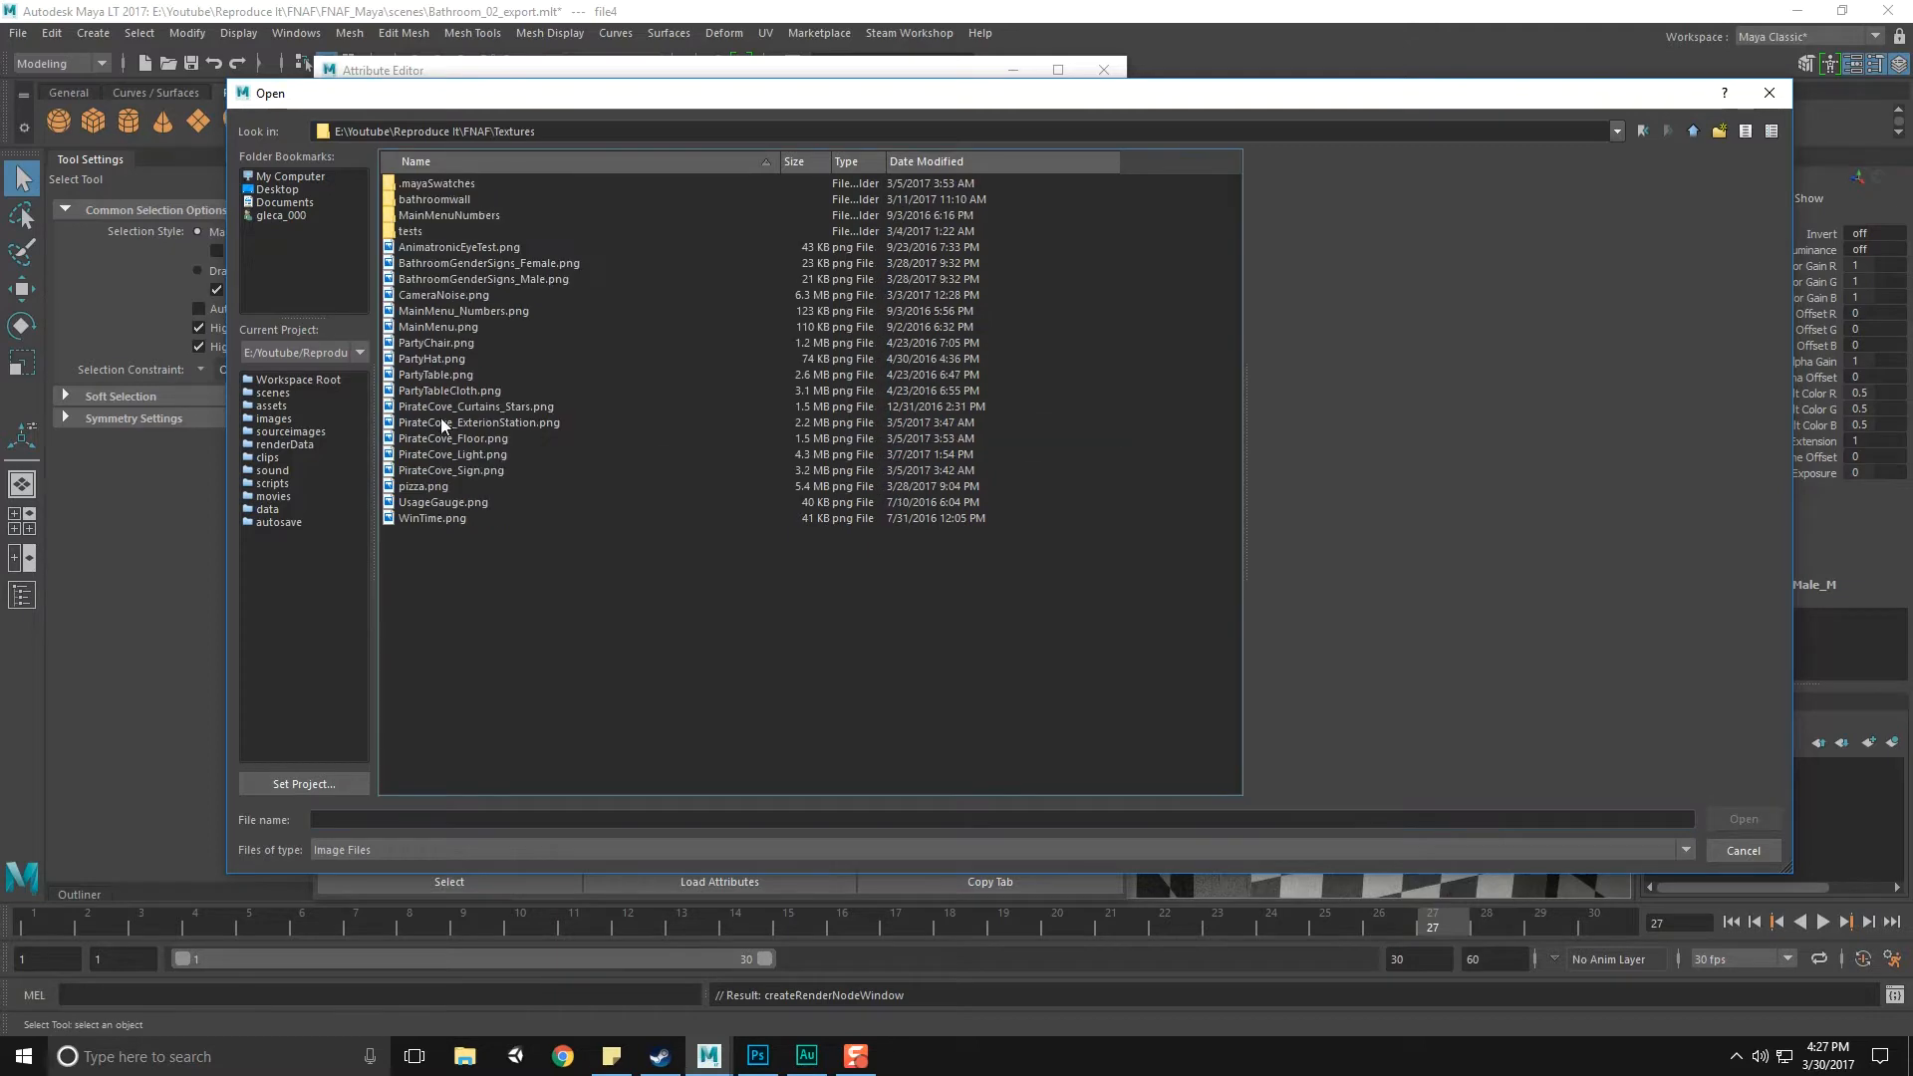
left_click(449, 263)
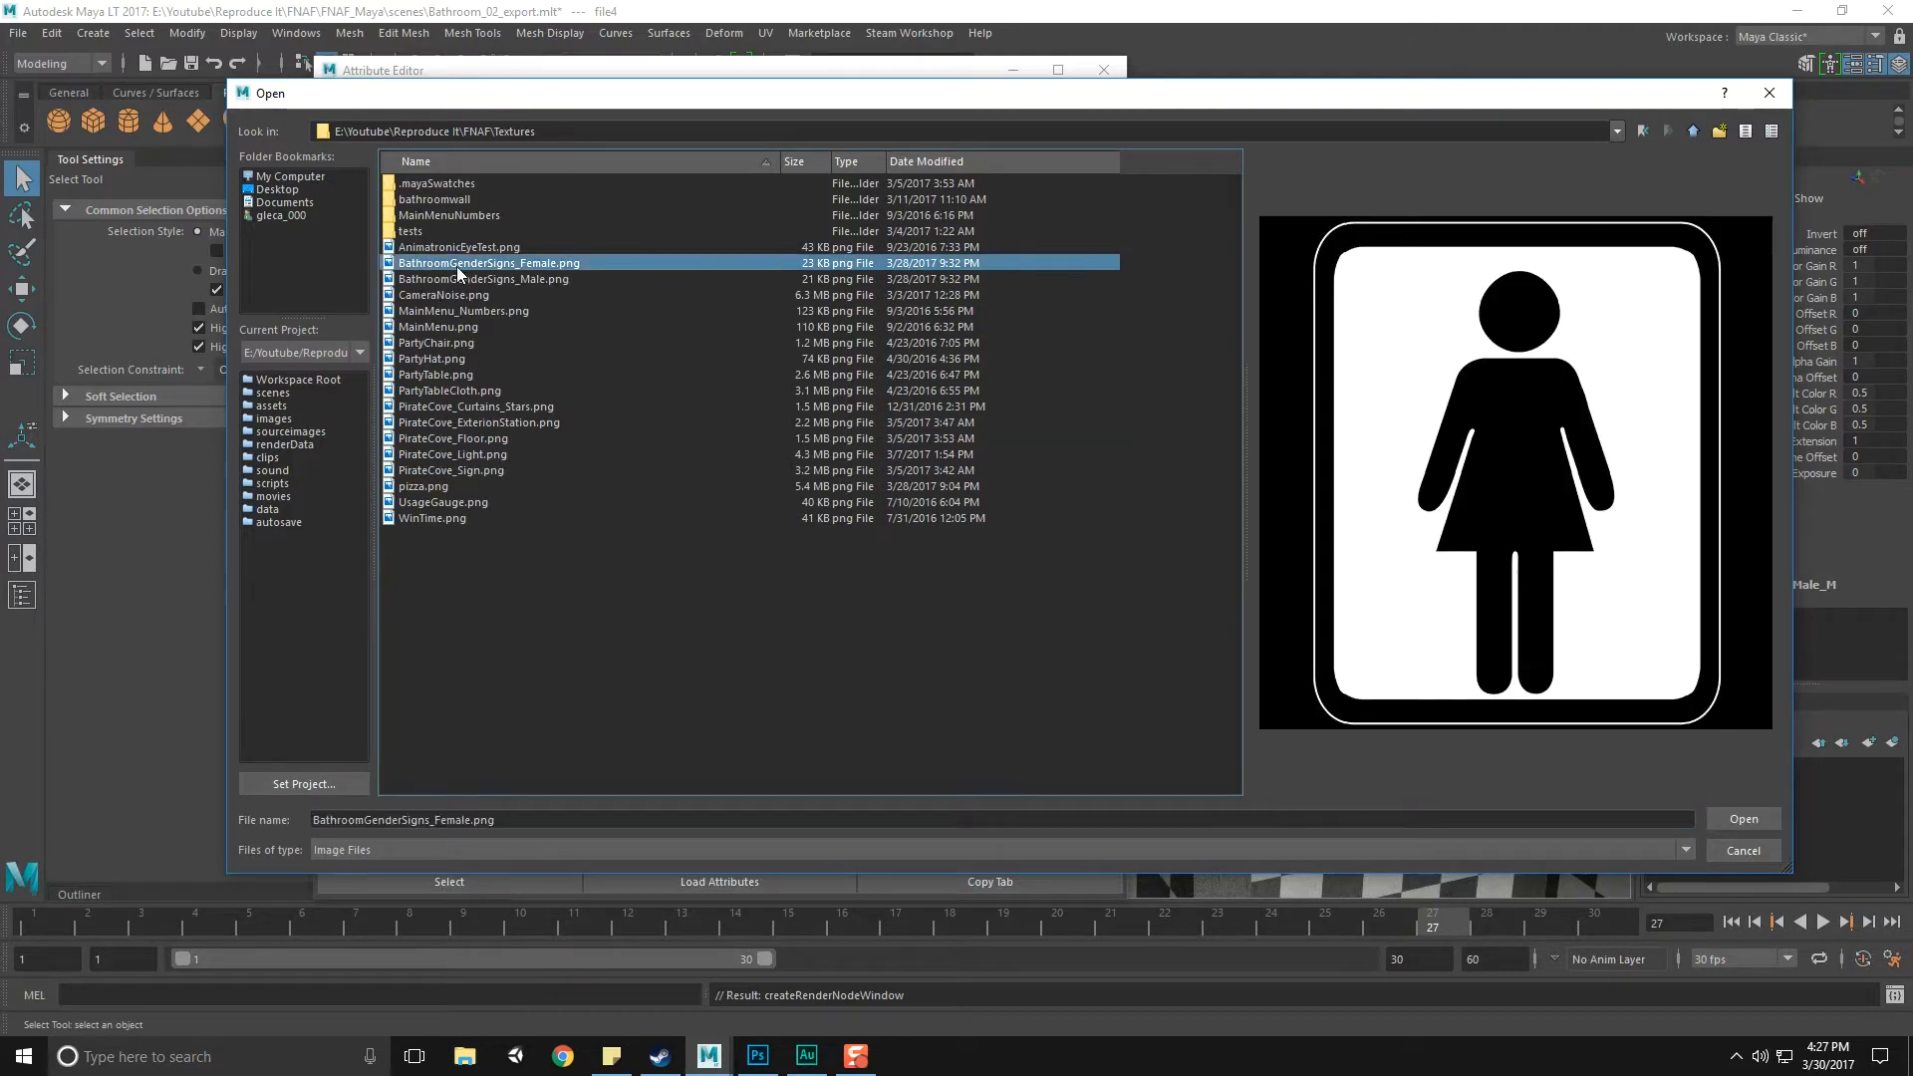
double_click(458, 279)
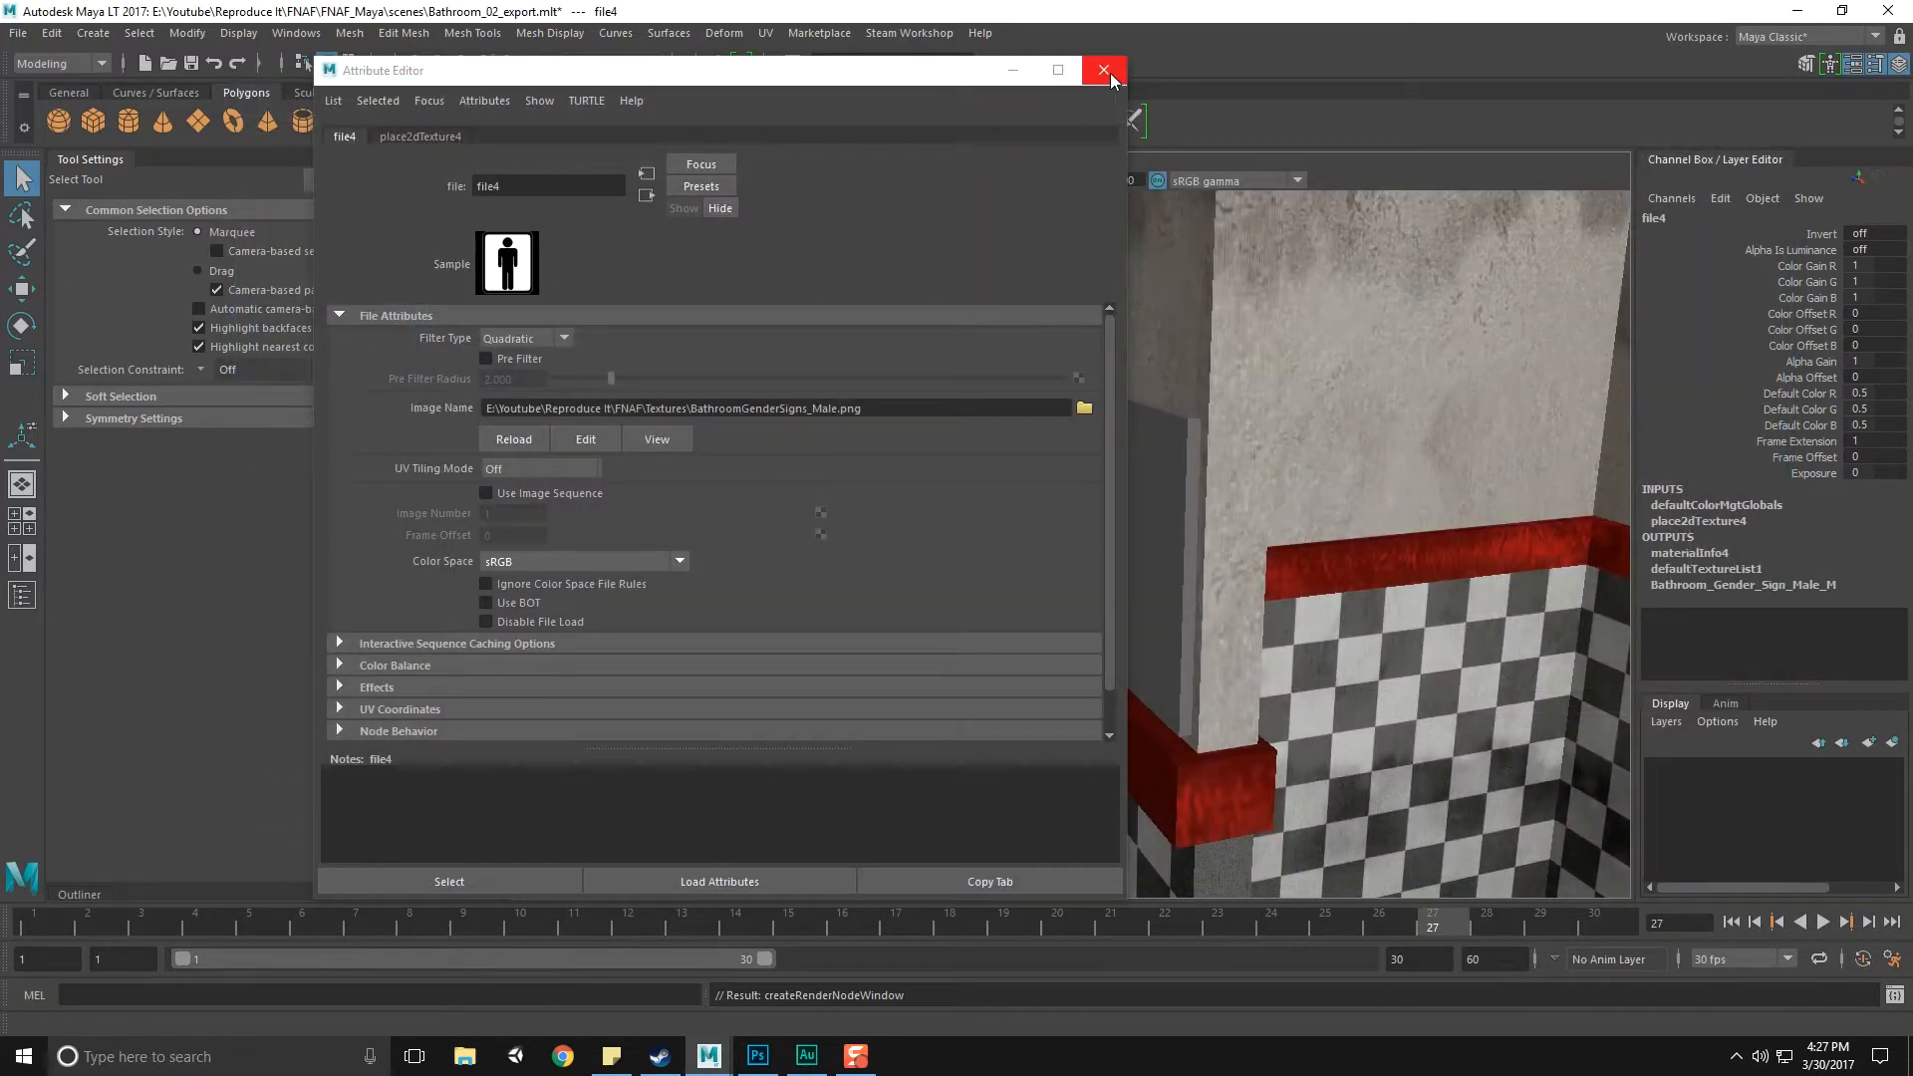
left_click(1104, 69)
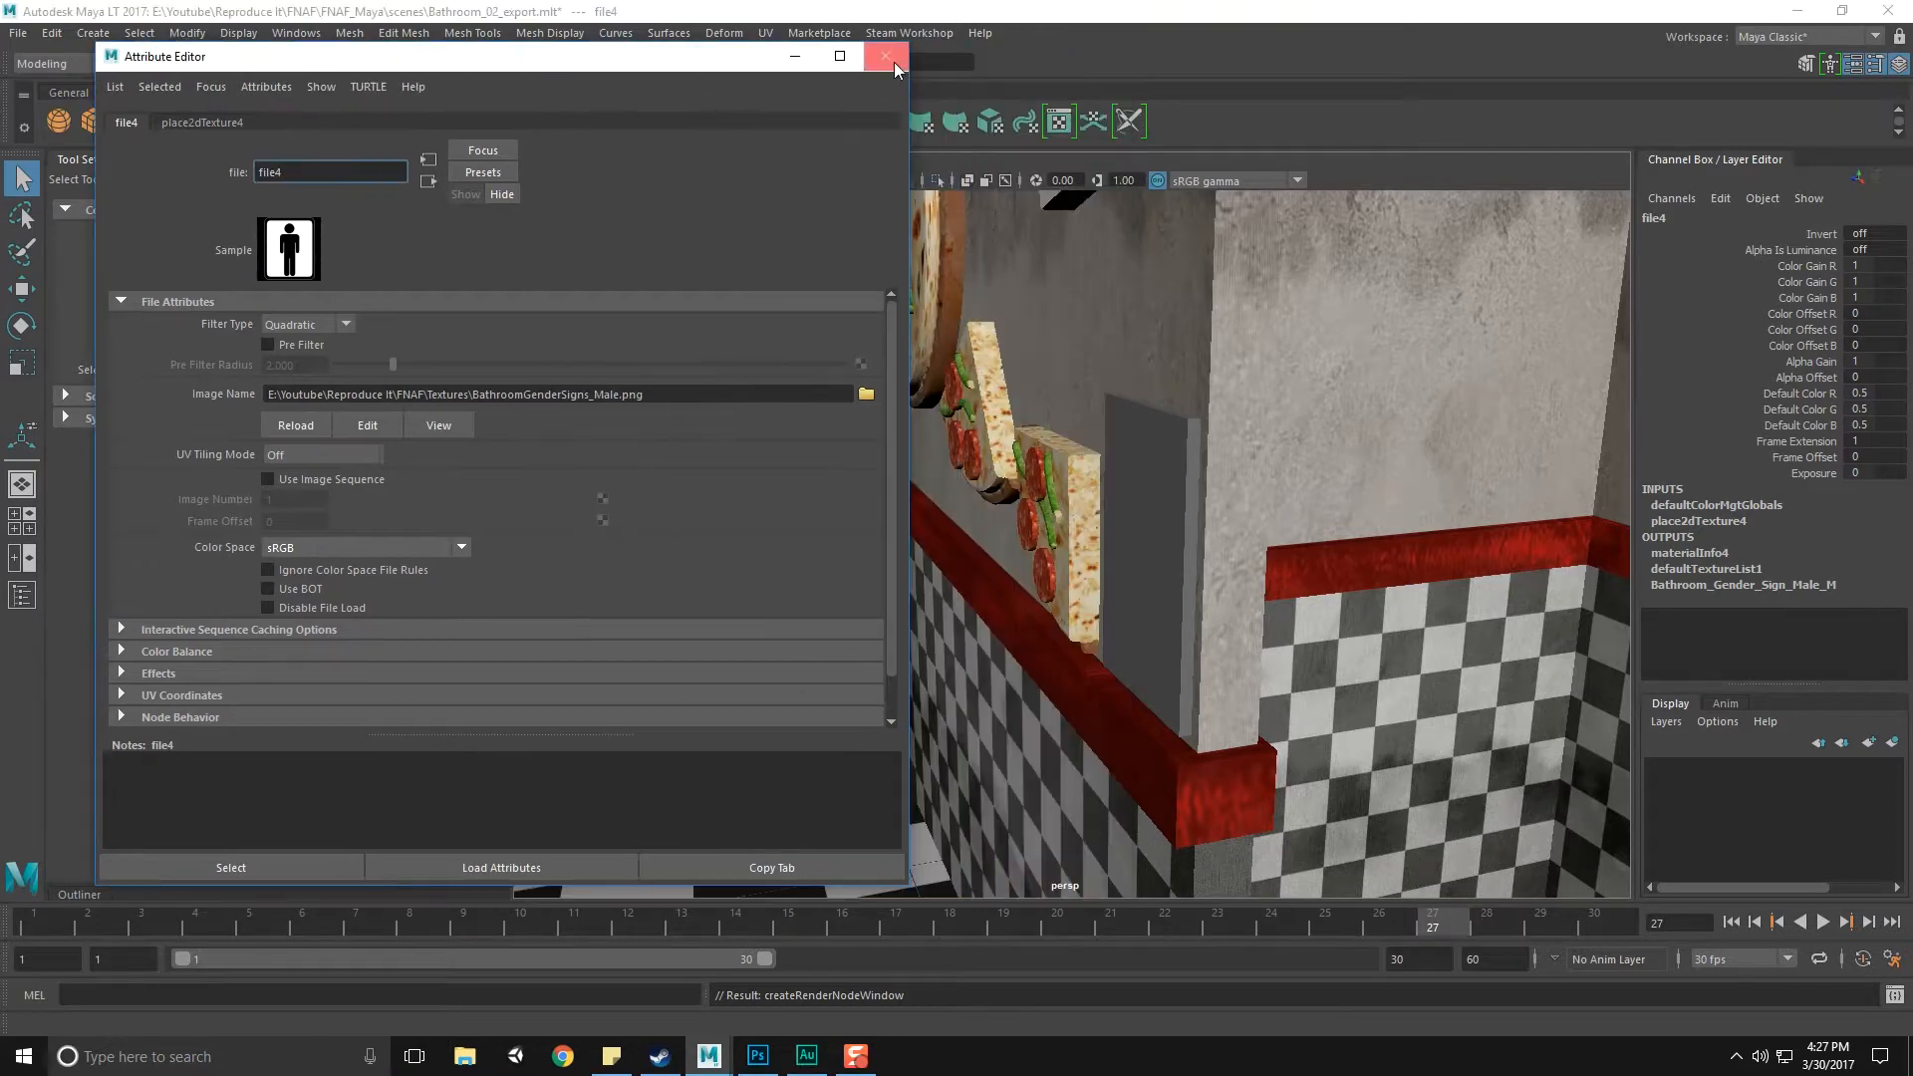
left_click_drag(1087, 478, 1114, 483, "alt")
left_click(1259, 520)
middle_click_drag(1186, 520, 1097, 498, "alt")
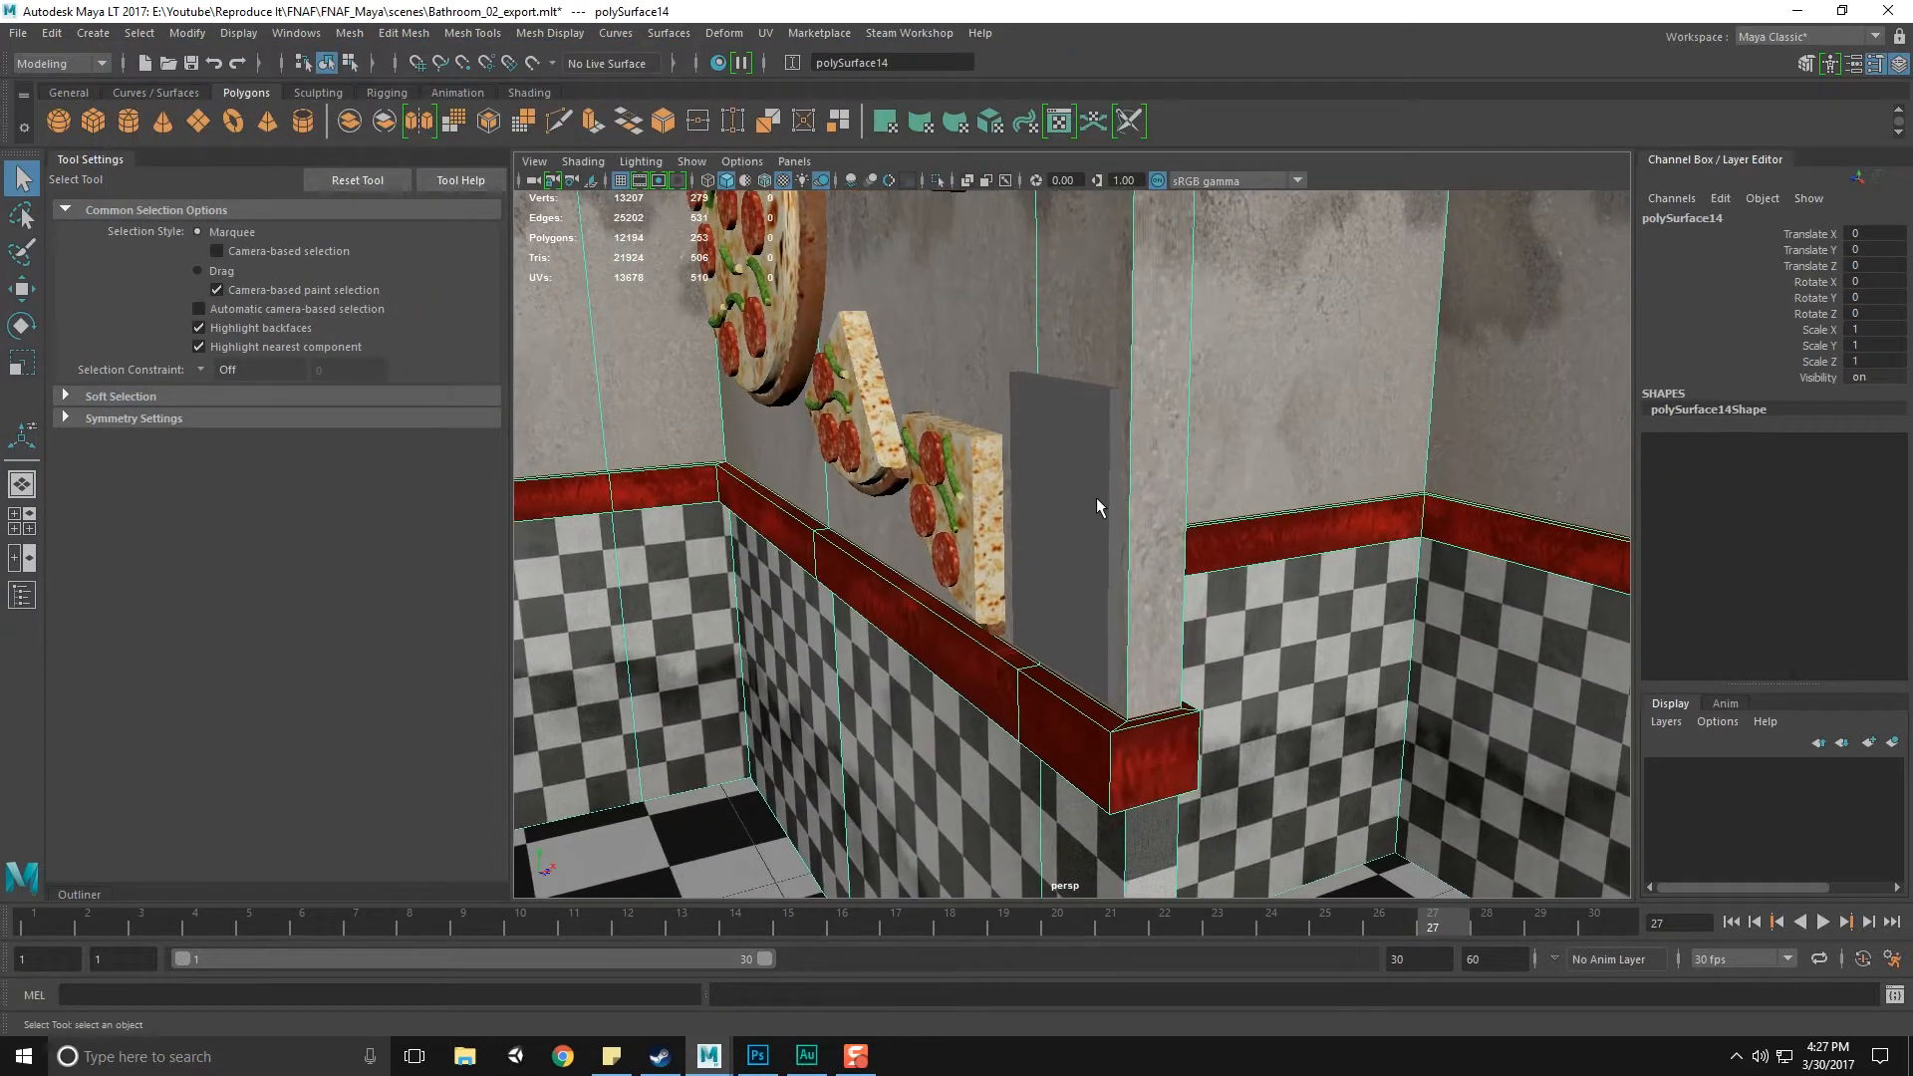
Select the sign slab and examine its UV shell against the male sign texture in the UV Editor
left_click(1096, 499)
left_click_drag(1096, 498, 1066, 495, "alt")
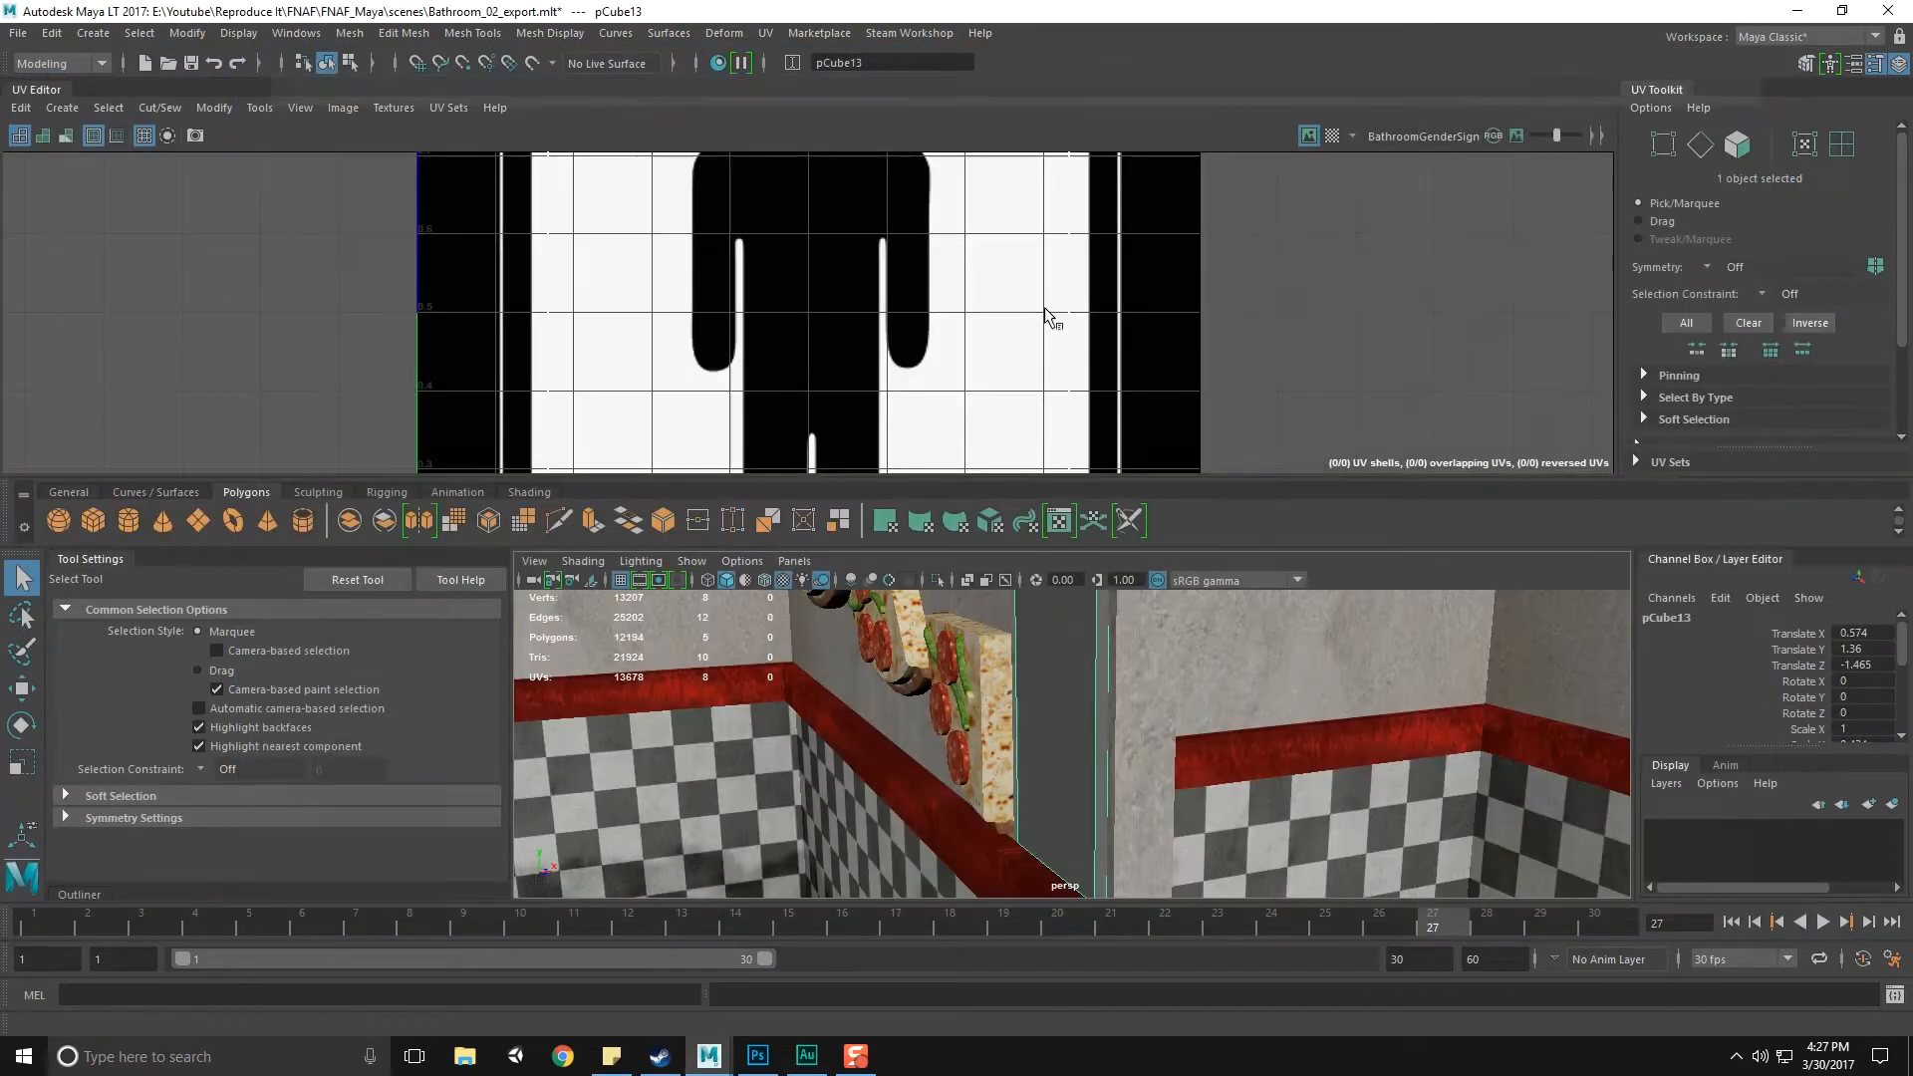
left_click_drag(1156, 691, 1211, 752, "alt")
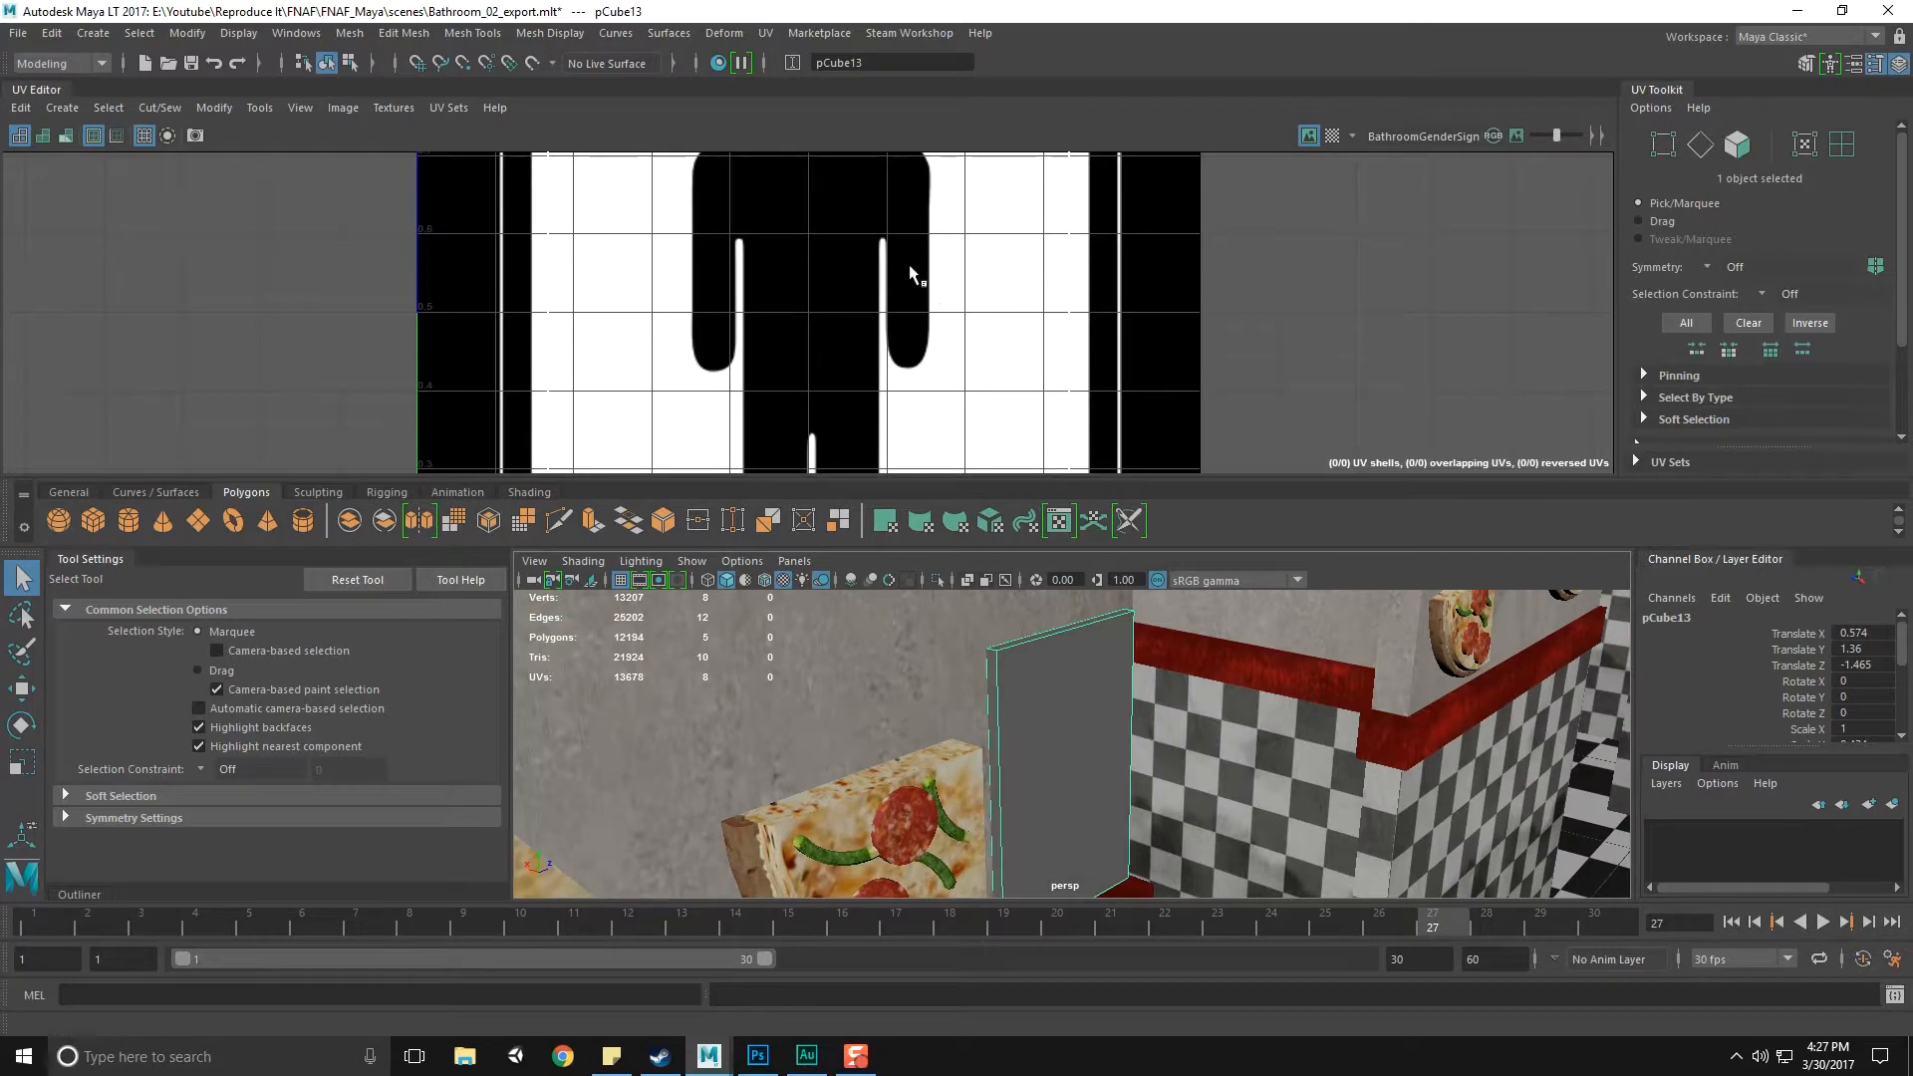
scroll(879, 285, "down", 6)
right_click_drag(874, 263, 907, 261)
scroll(902, 281, "down", 3)
middle_click_drag(902, 291, 902, 315, "alt")
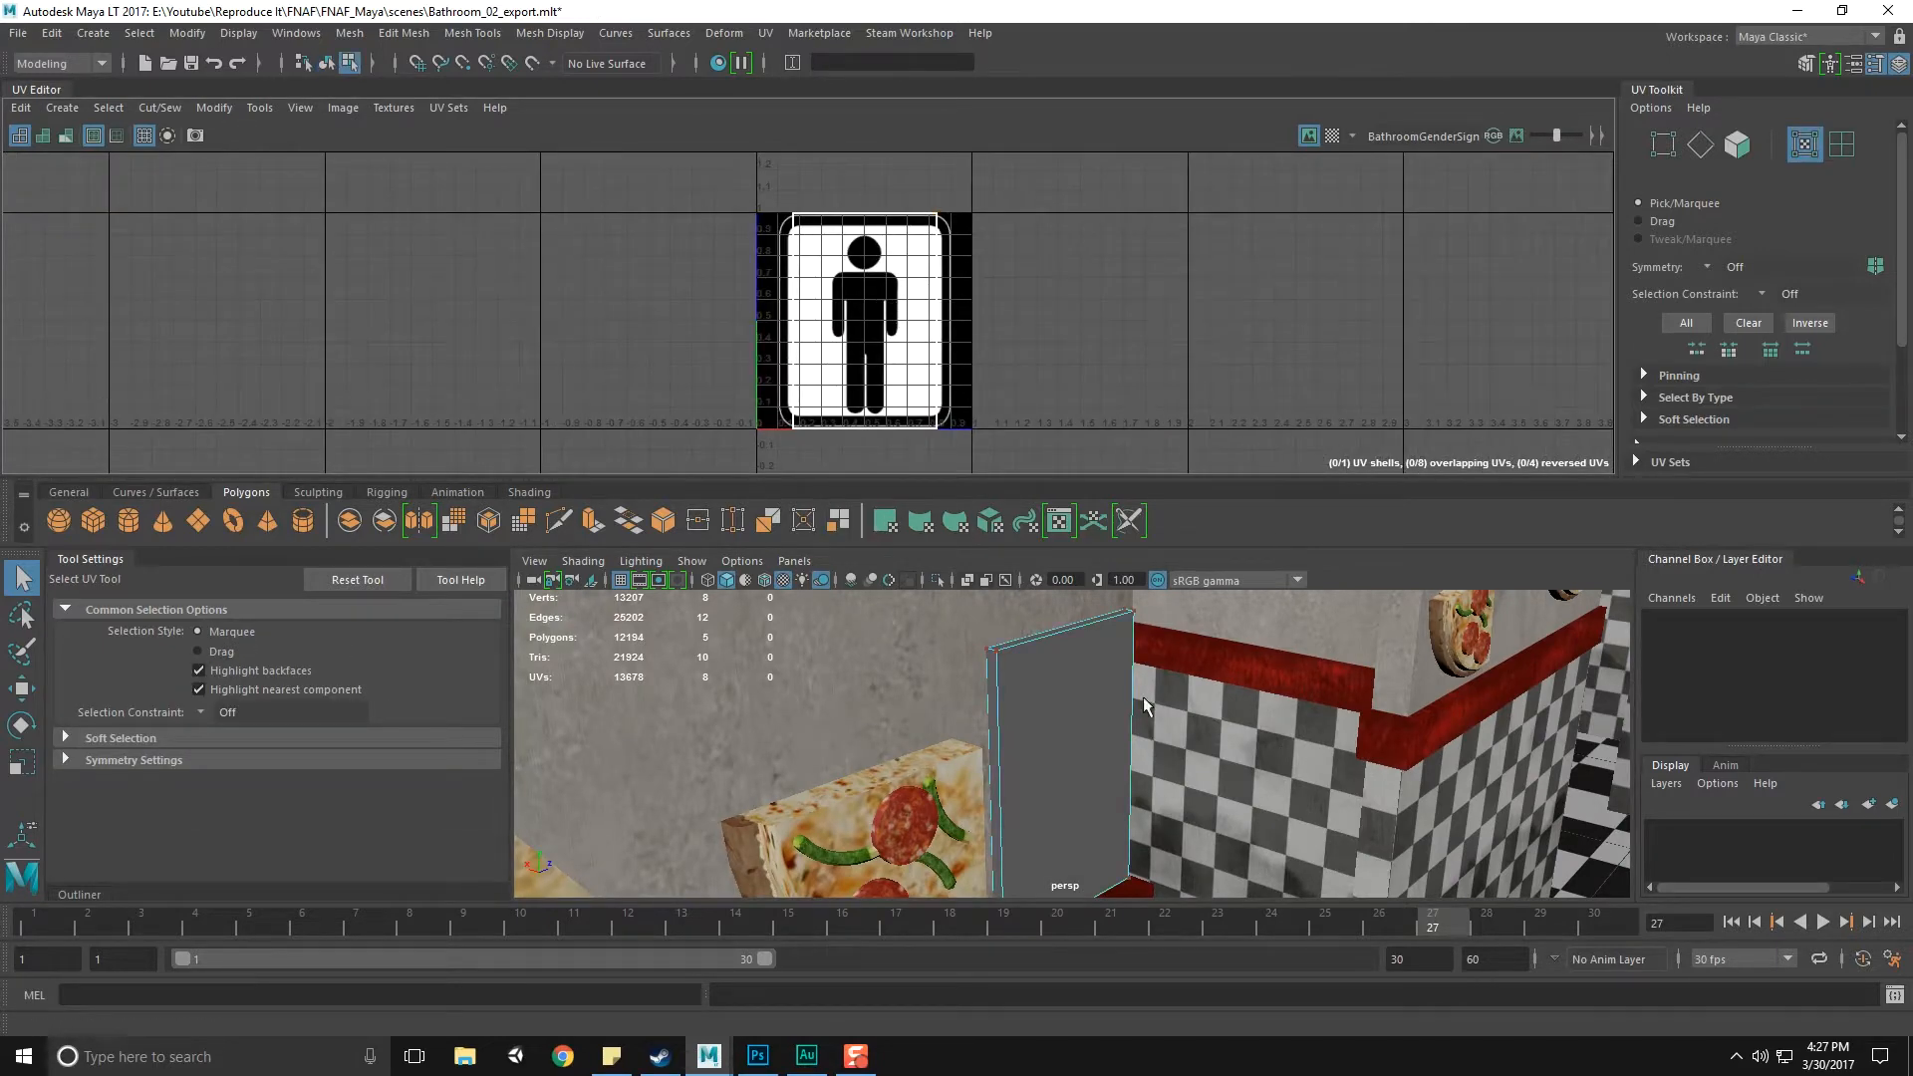
key("F8")
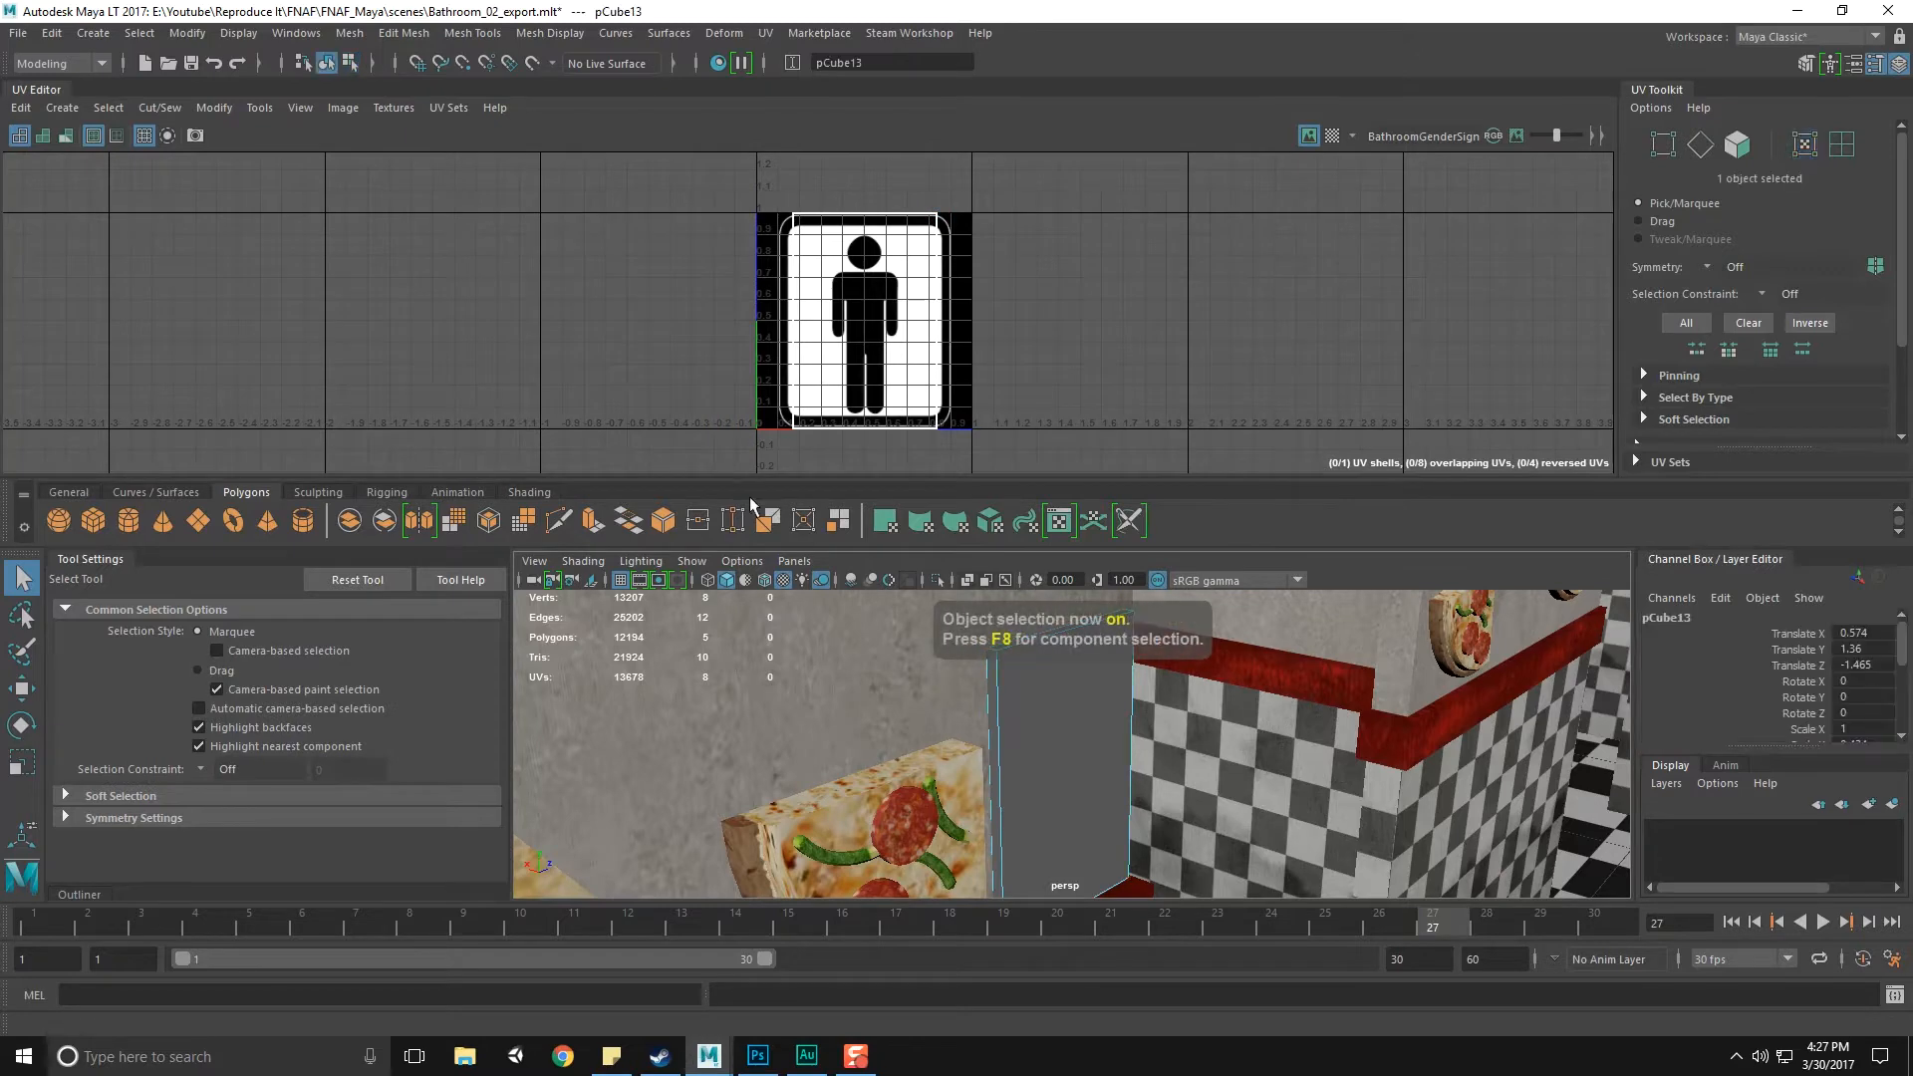
Move the UV Editor window out of the way of the modeling viewport
left_click_drag(30, 94, 783, 788)
left_click_drag(40, 92, 1899, 937)
left_click_drag(1530, 784, 920, 53)
left_click_drag(1180, 52, 0, 56)
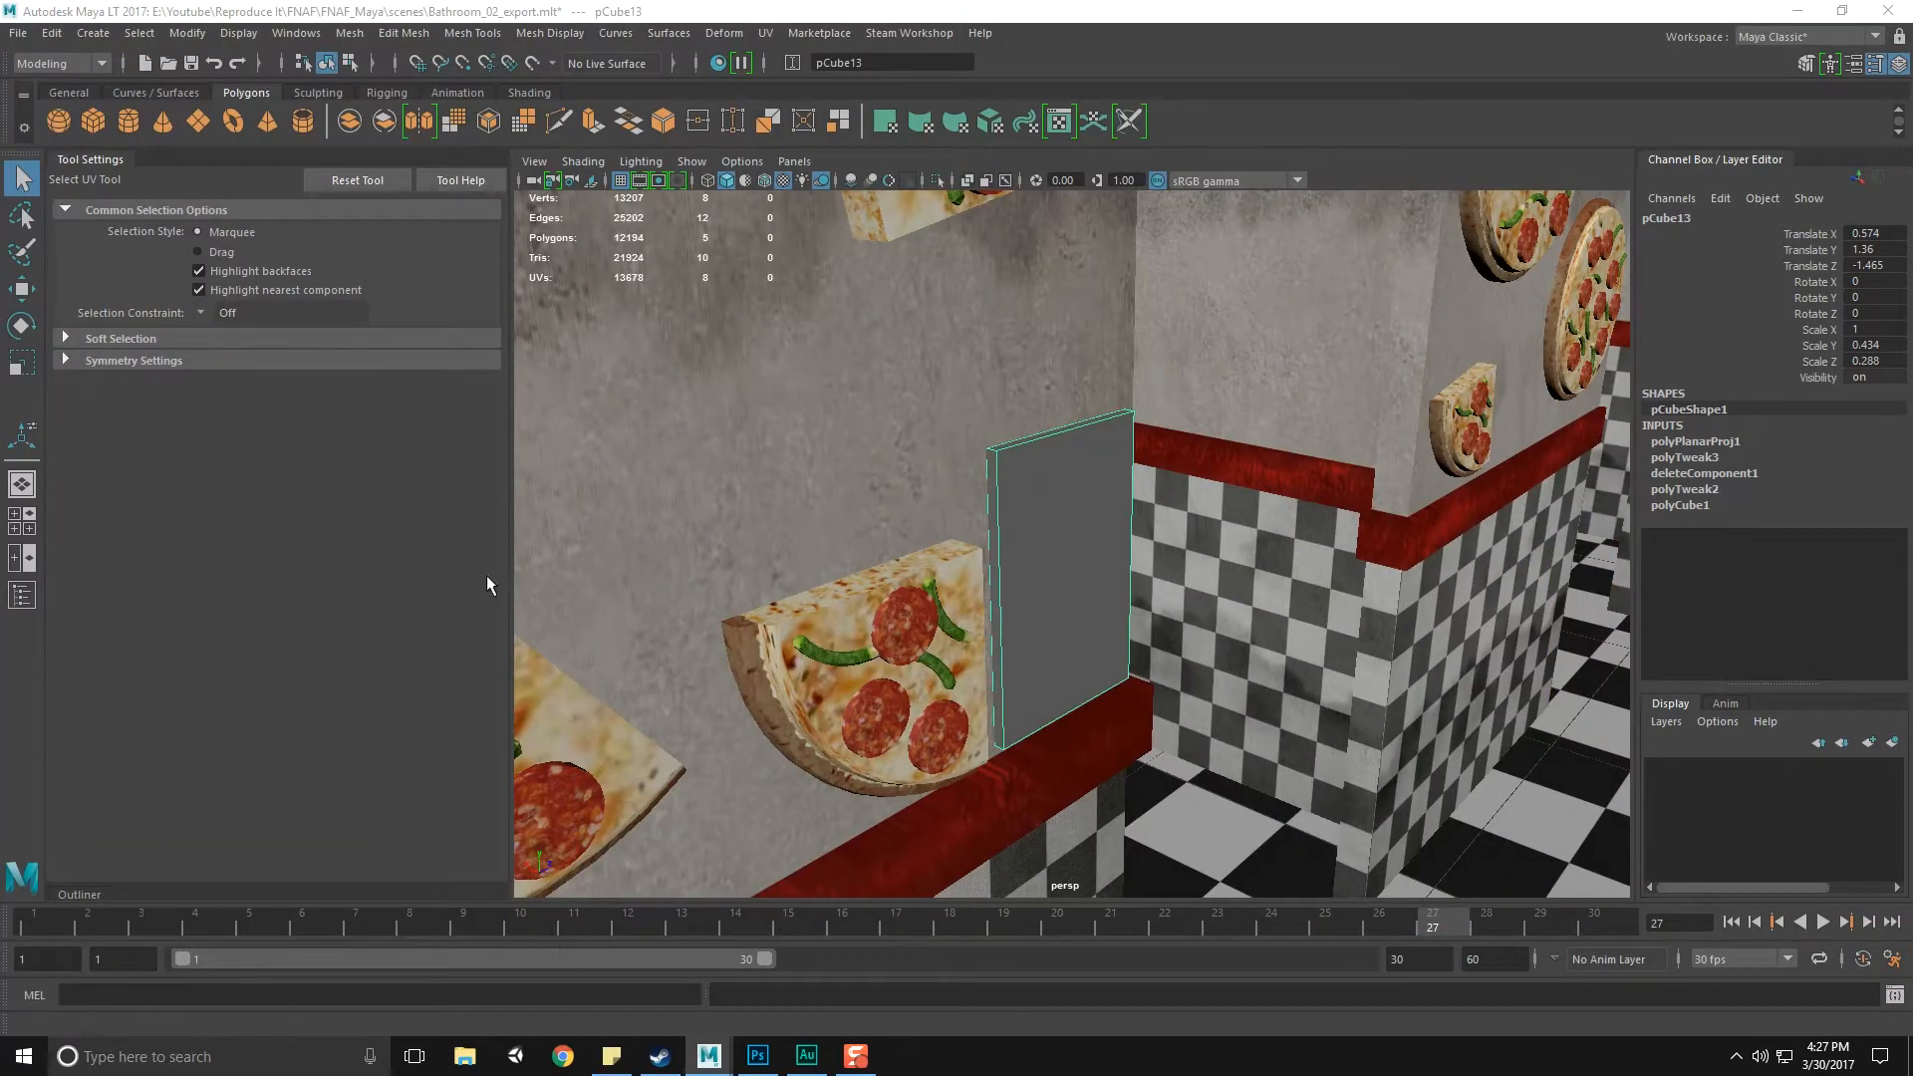
Delete the sign slab's construction history
middle_click_drag(1085, 574, 1063, 600, "alt")
scroll(1062, 600, "up", 3)
left_click_drag(1062, 600, 1101, 608, "alt")
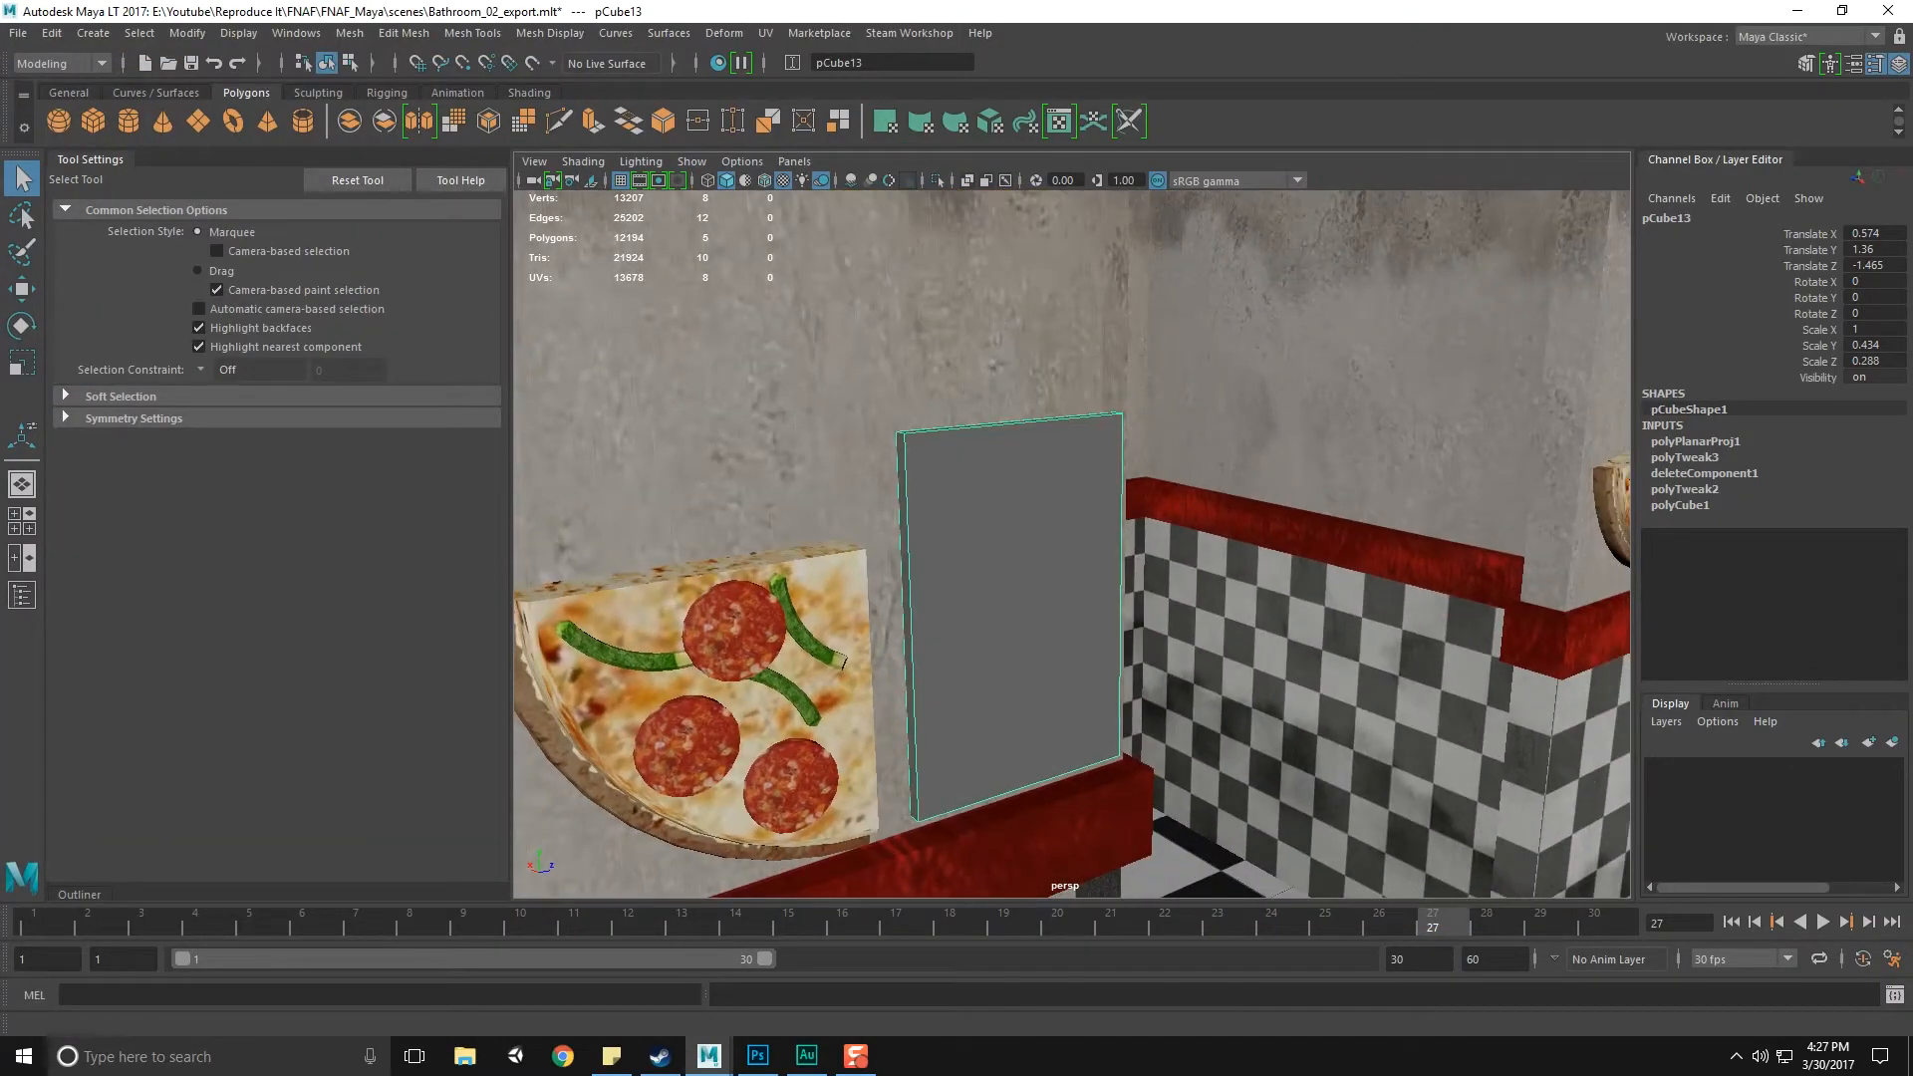
left_click_drag(1150, 449, 1149, 506, "alt")
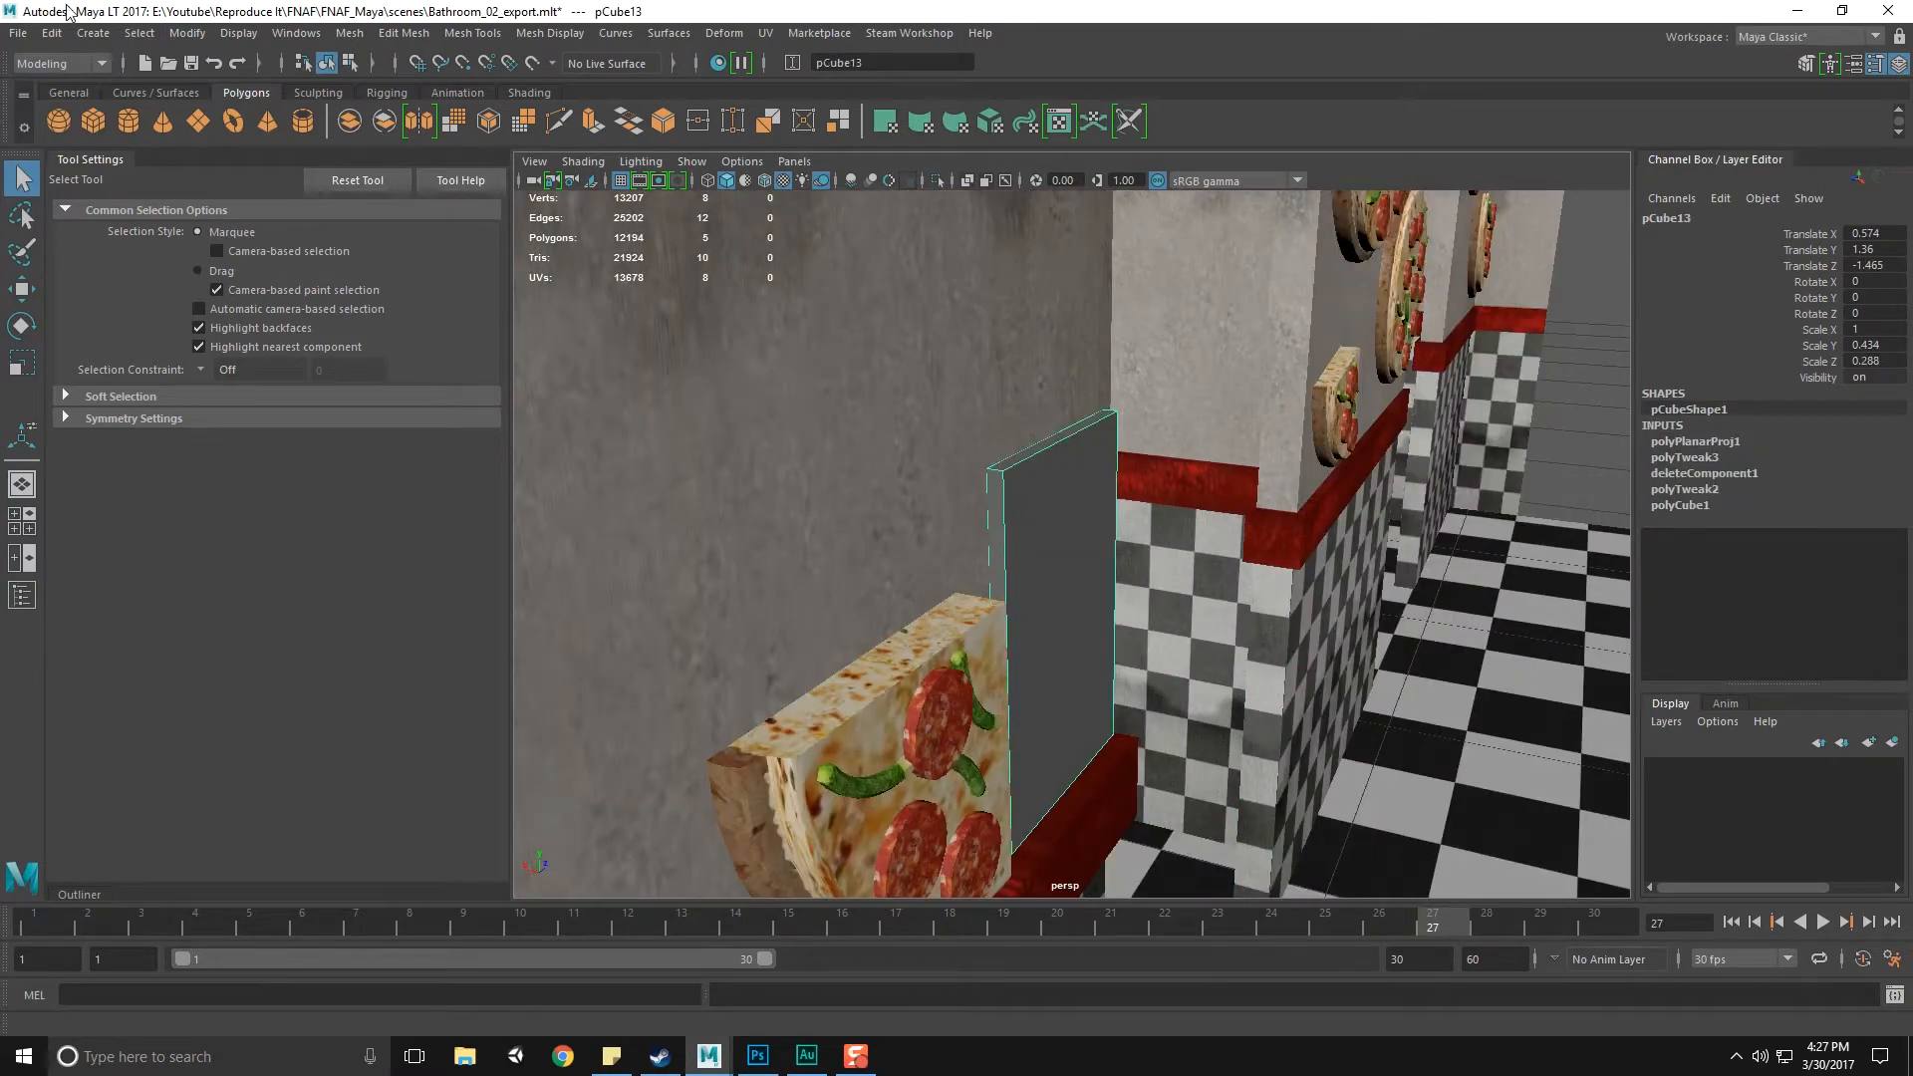
left_click(52, 33)
mouse_move(199, 290)
left_click(414, 304)
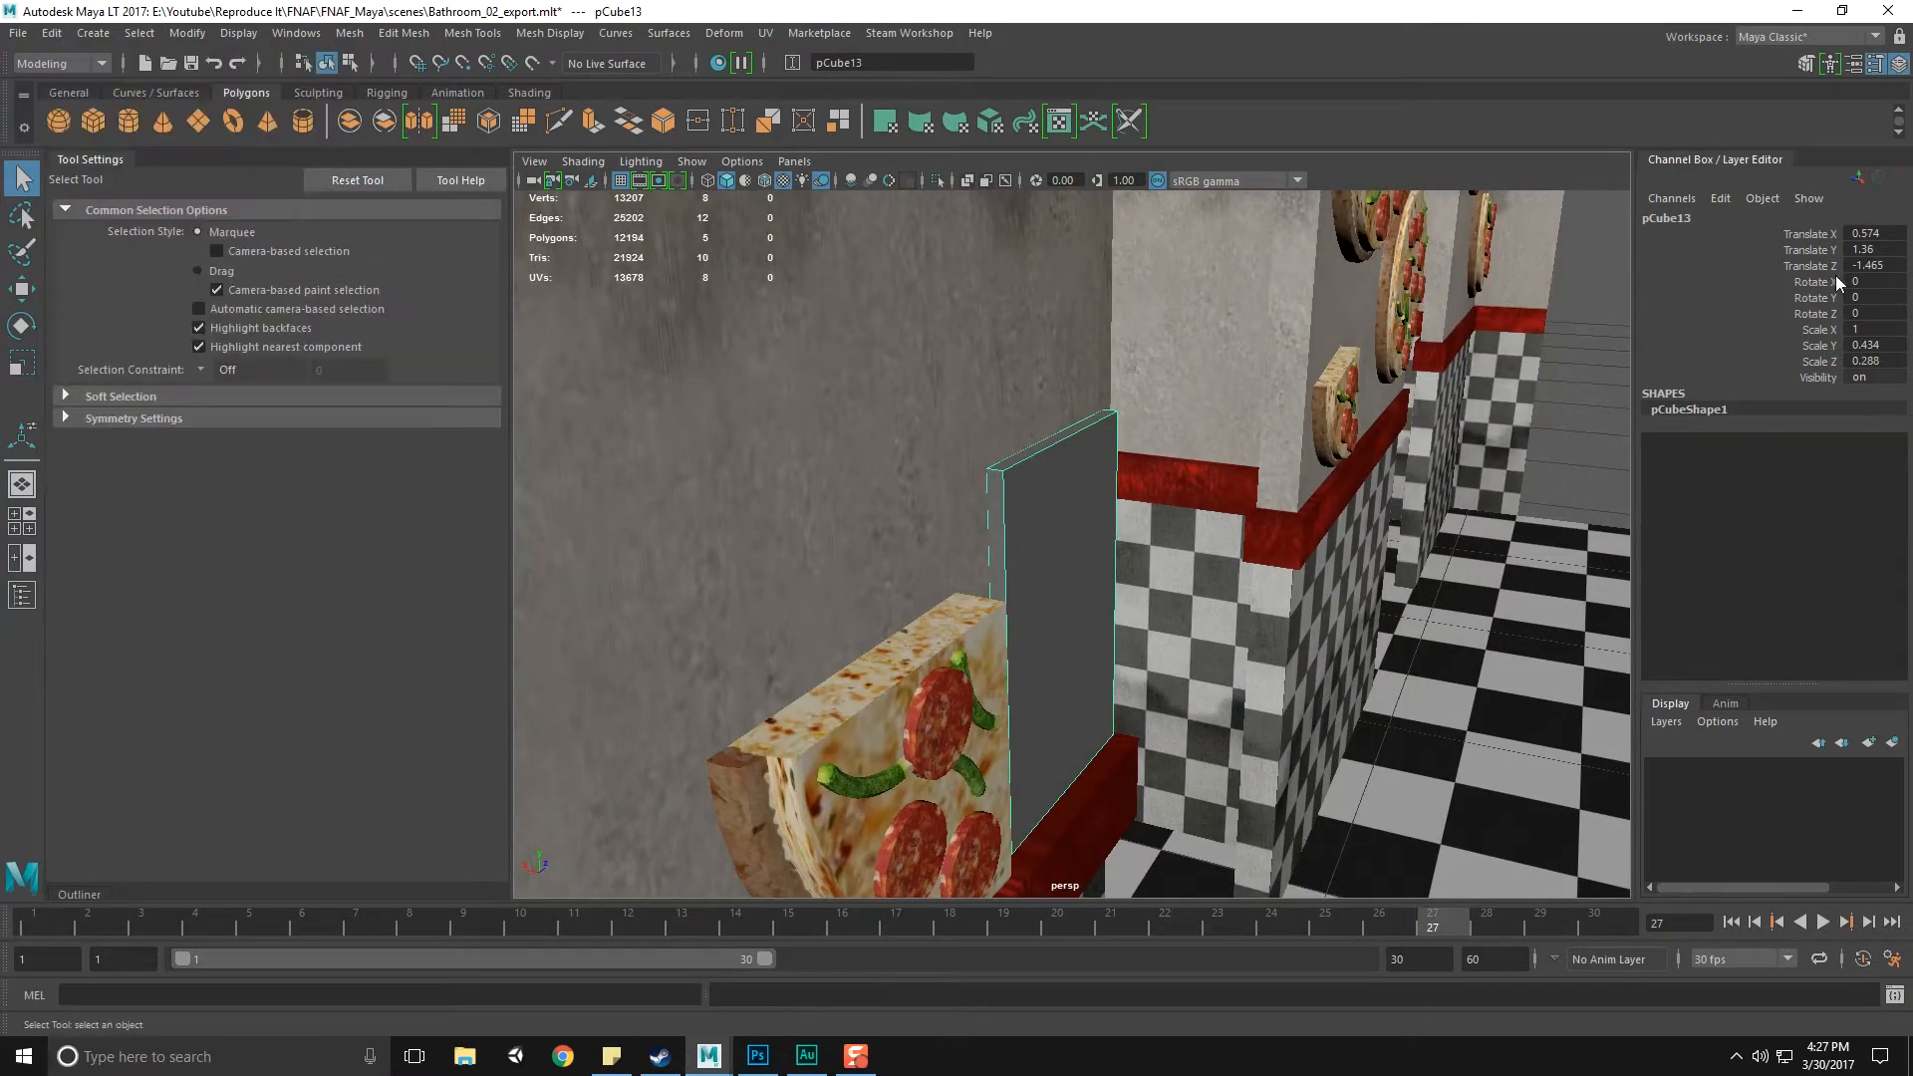
Check the file texture on the Color of Bathroom_Gender_Sign_Male_M and switch the viewport to textured shading
left_click(1857, 64)
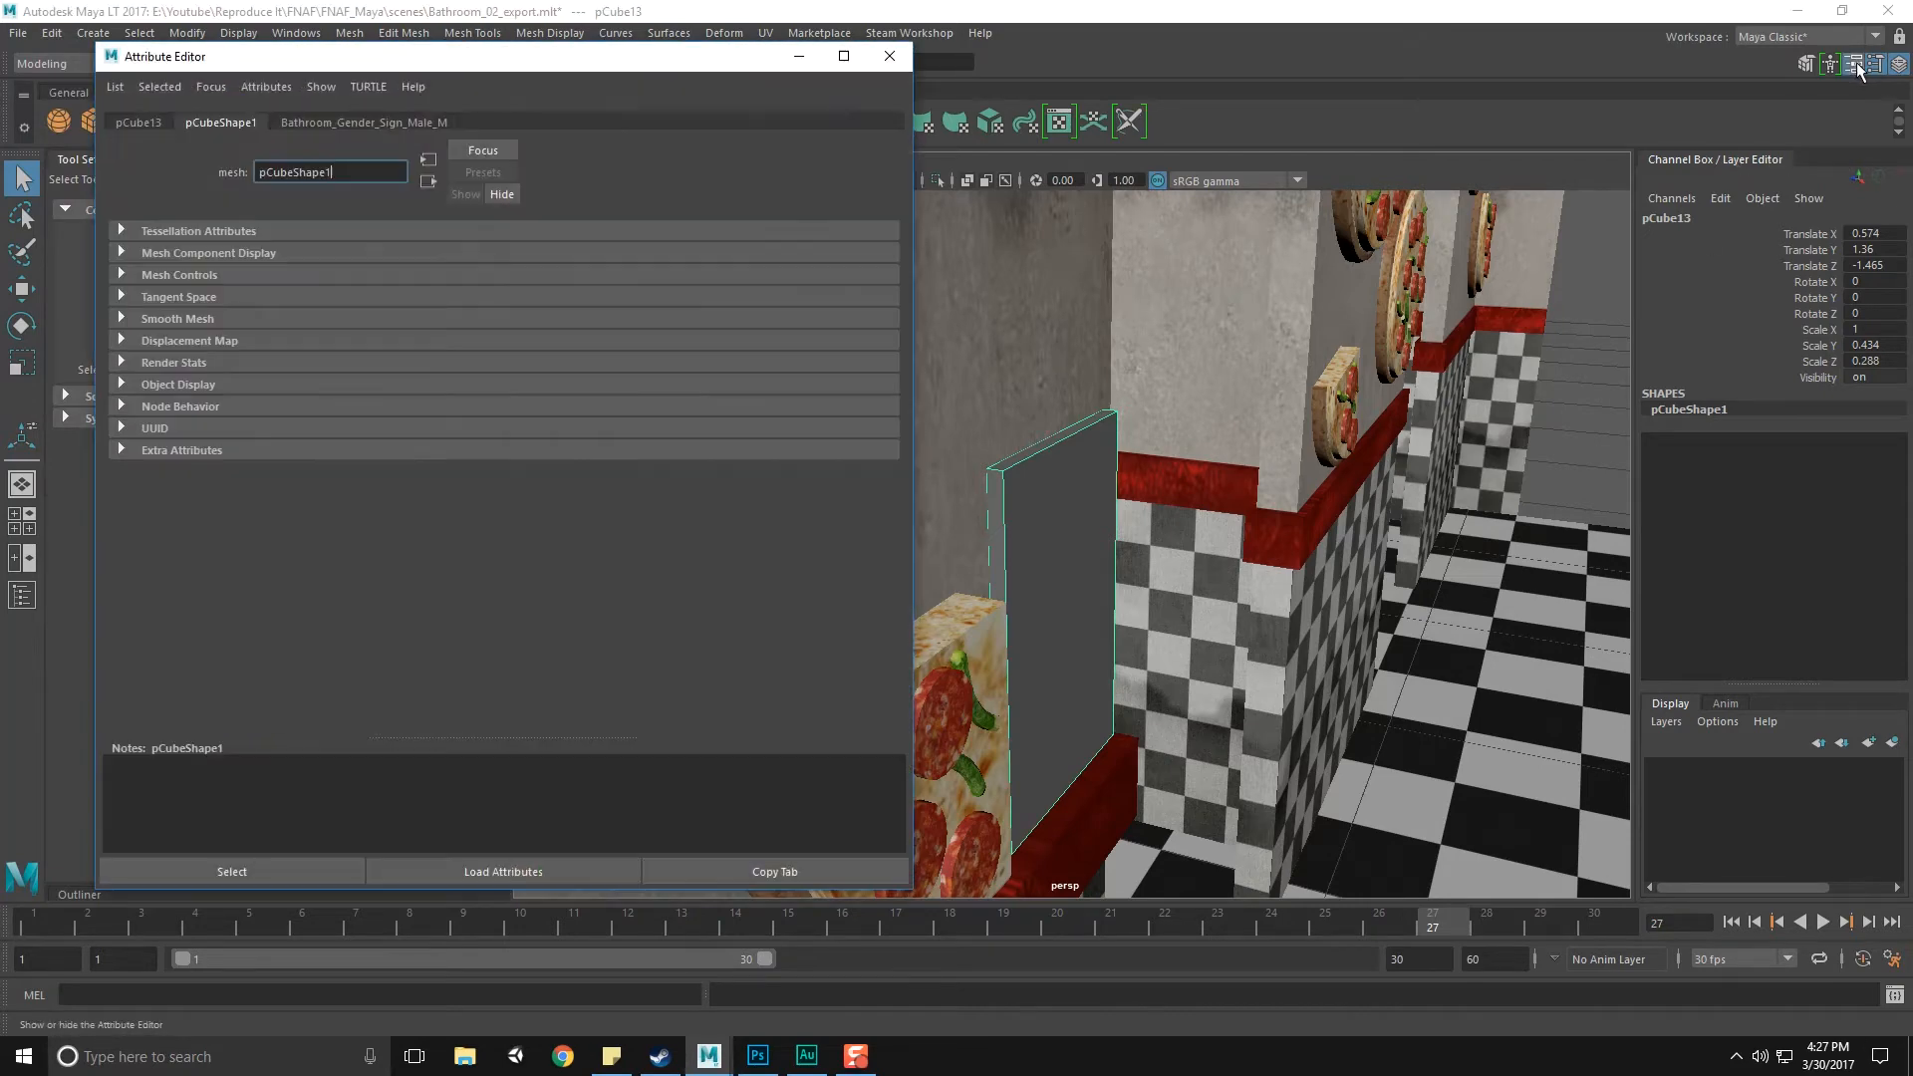
left_click(351, 123)
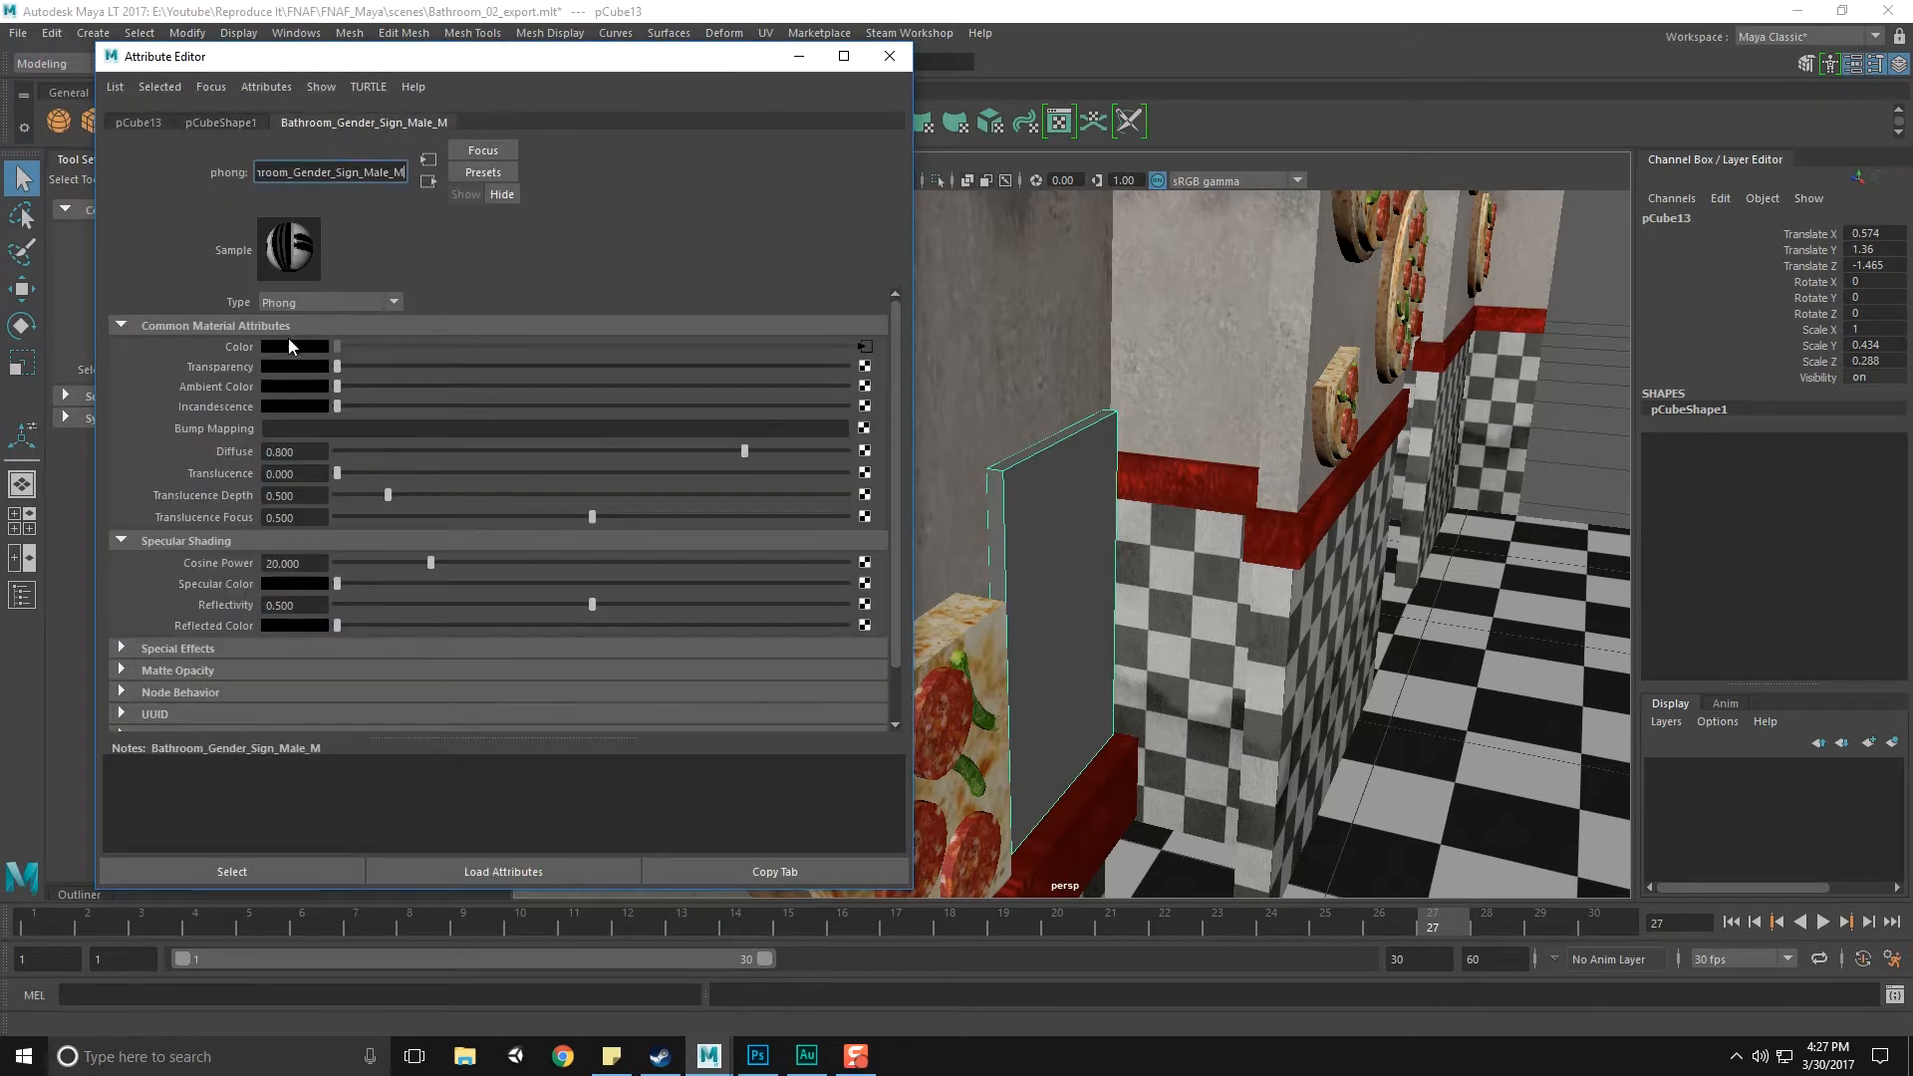
left_click(864, 347)
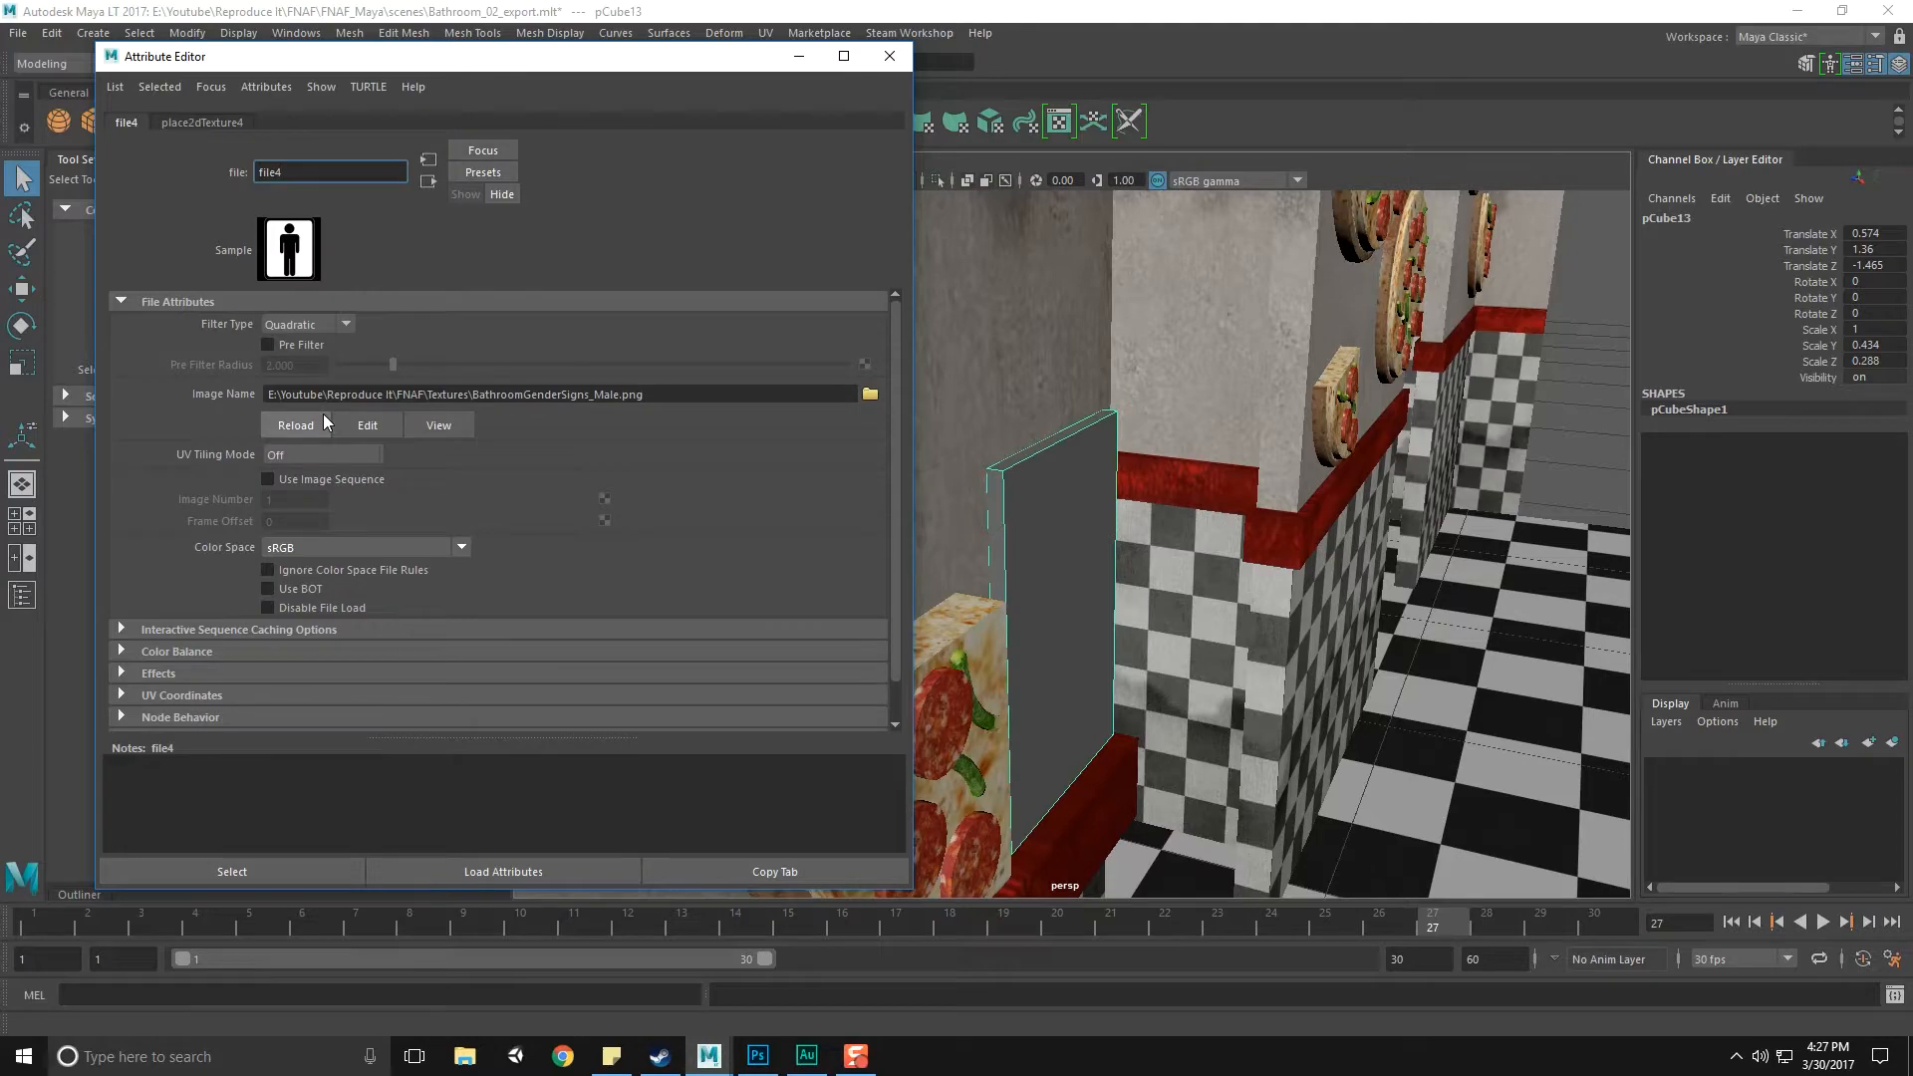
left_click(875, 58)
left_click_drag(1230, 513, 767, 468, "alt")
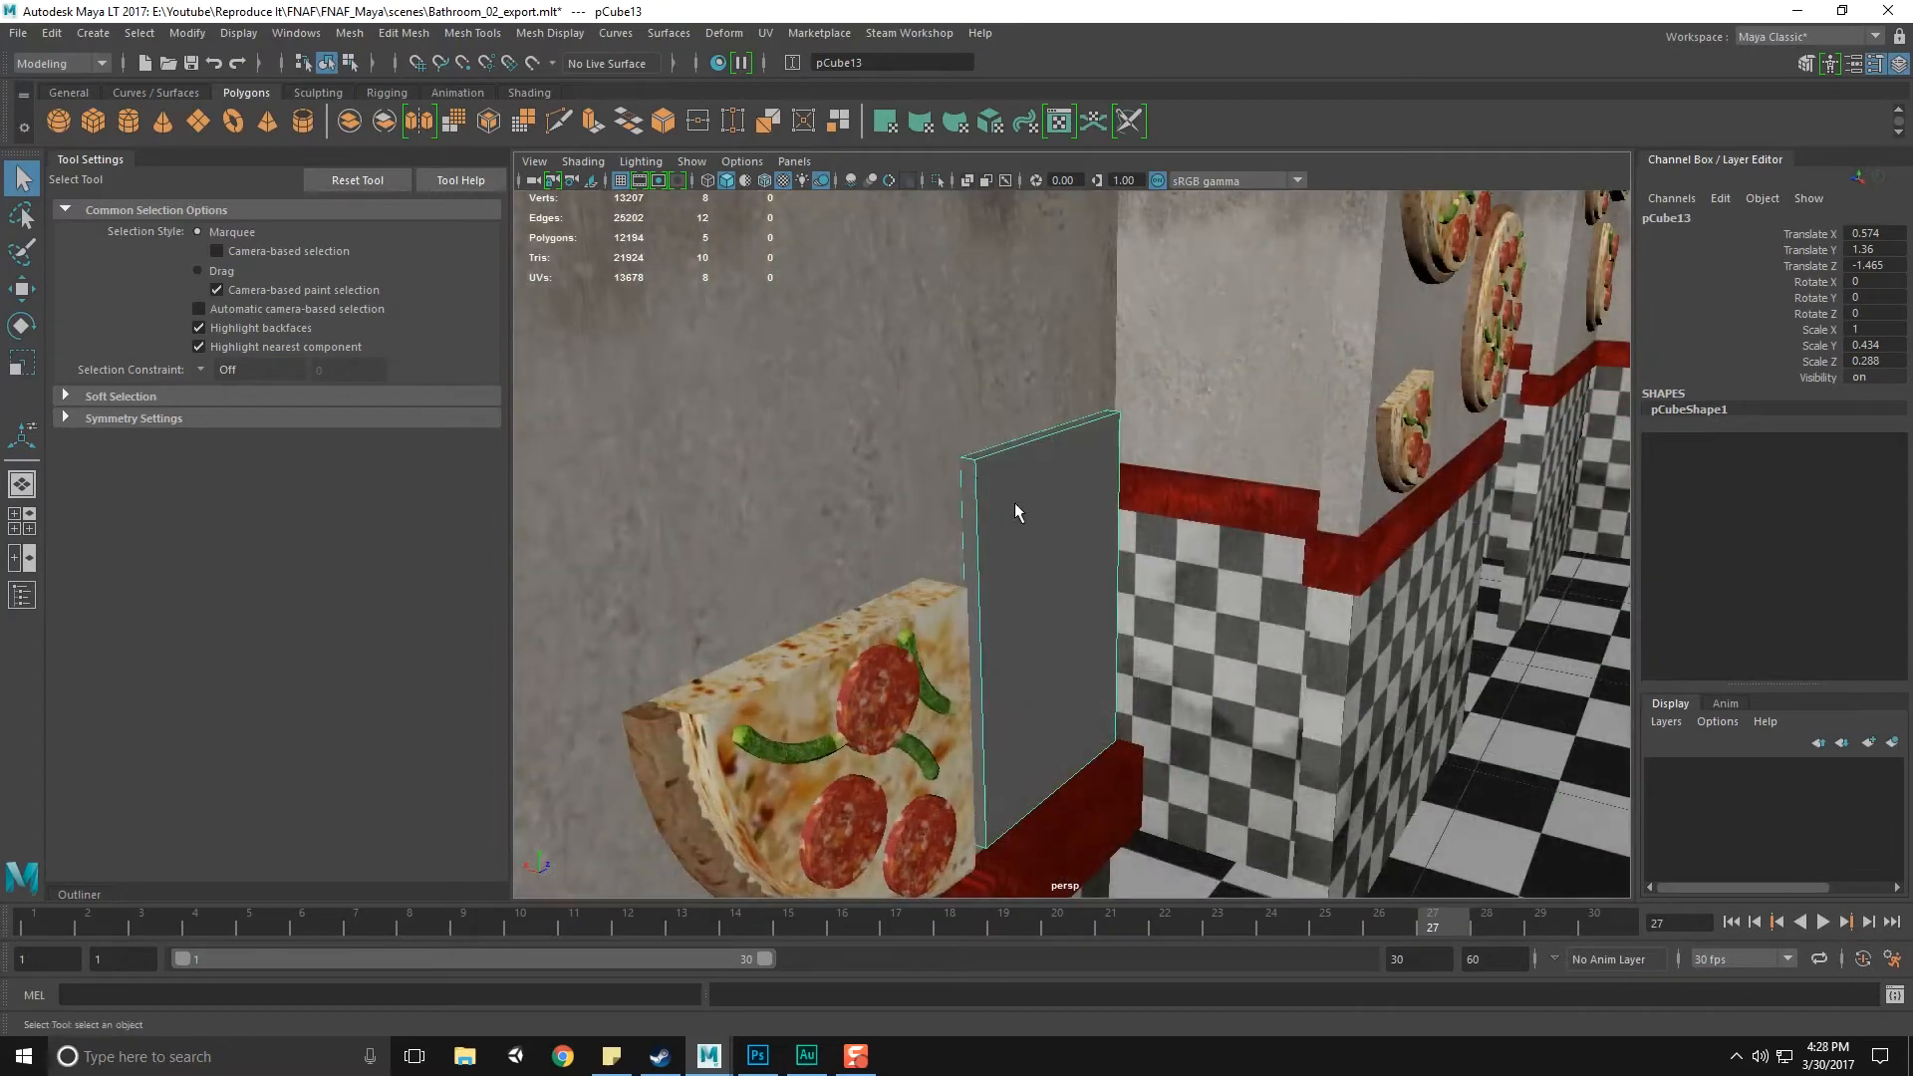
key("6")
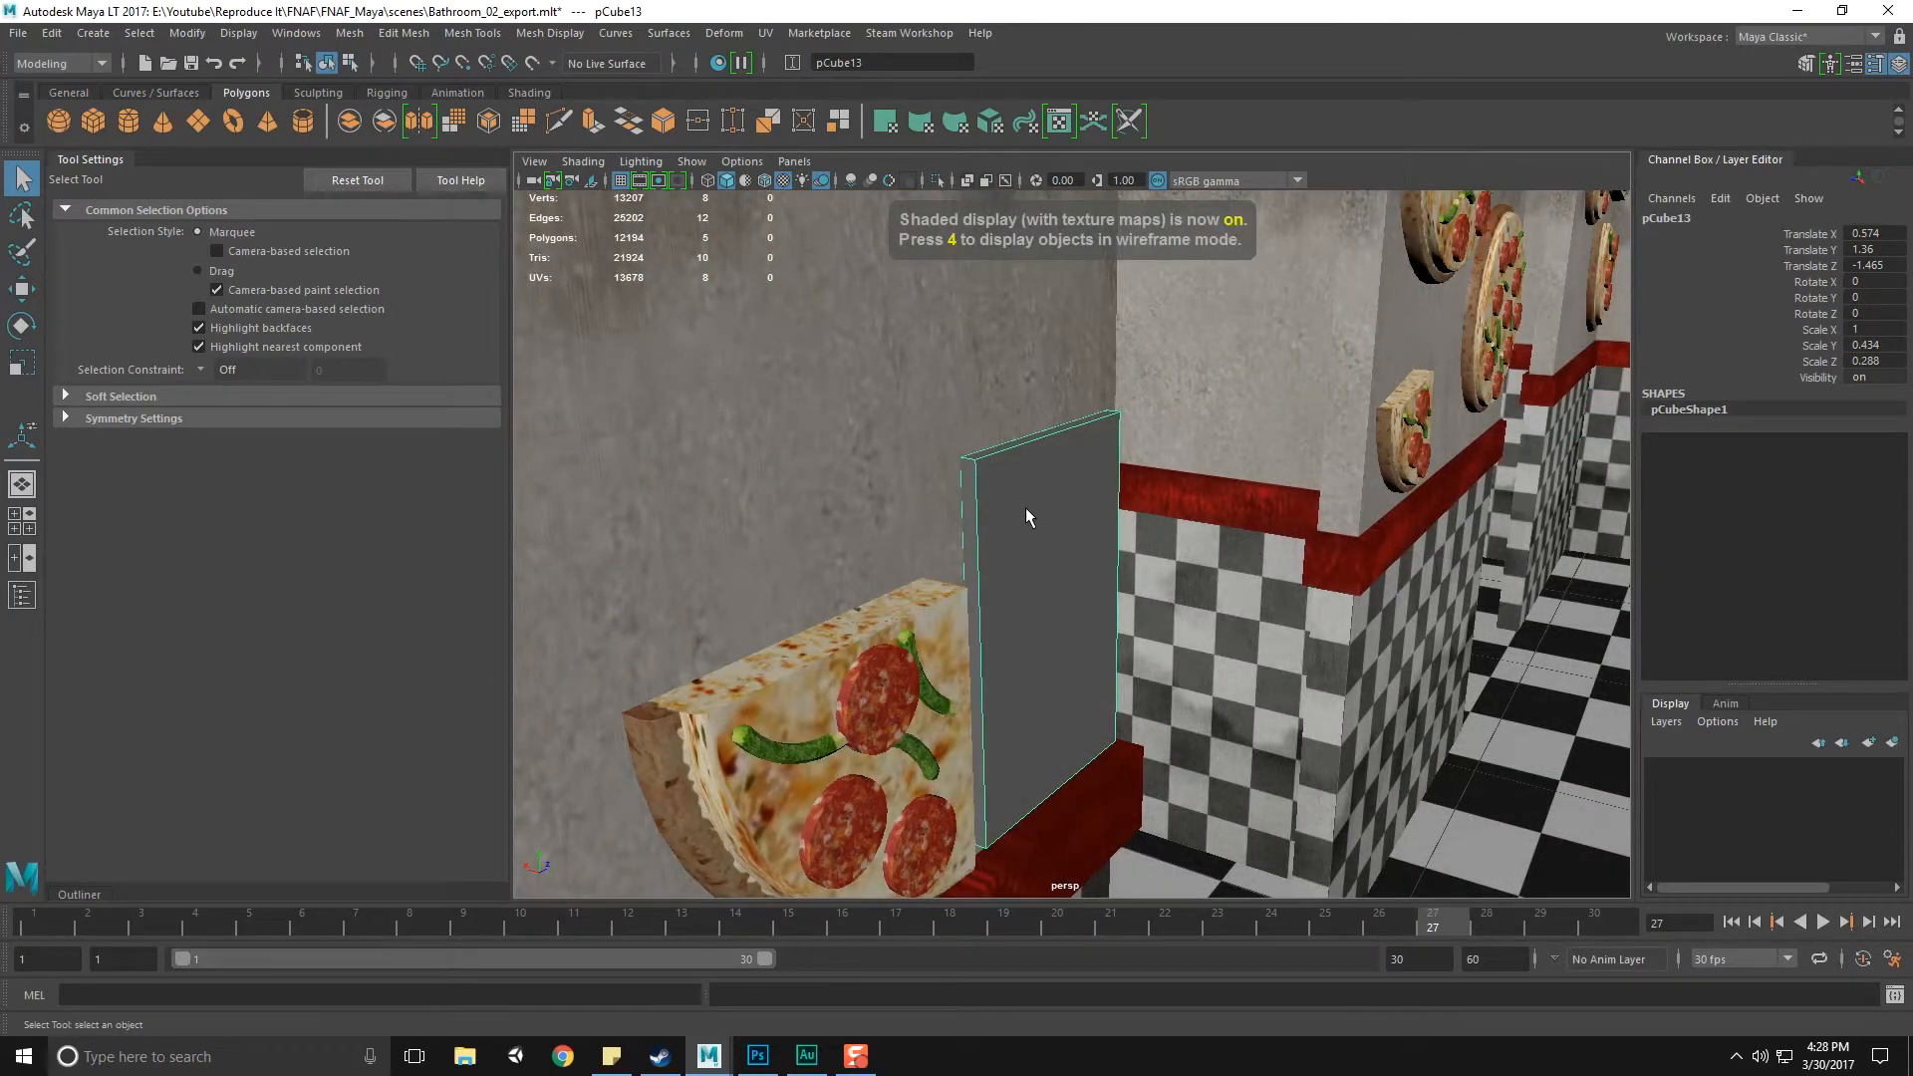
Reopen the UV Editor on the slab's UVs, place it above the viewport, and return to object selection
left_click(1058, 121)
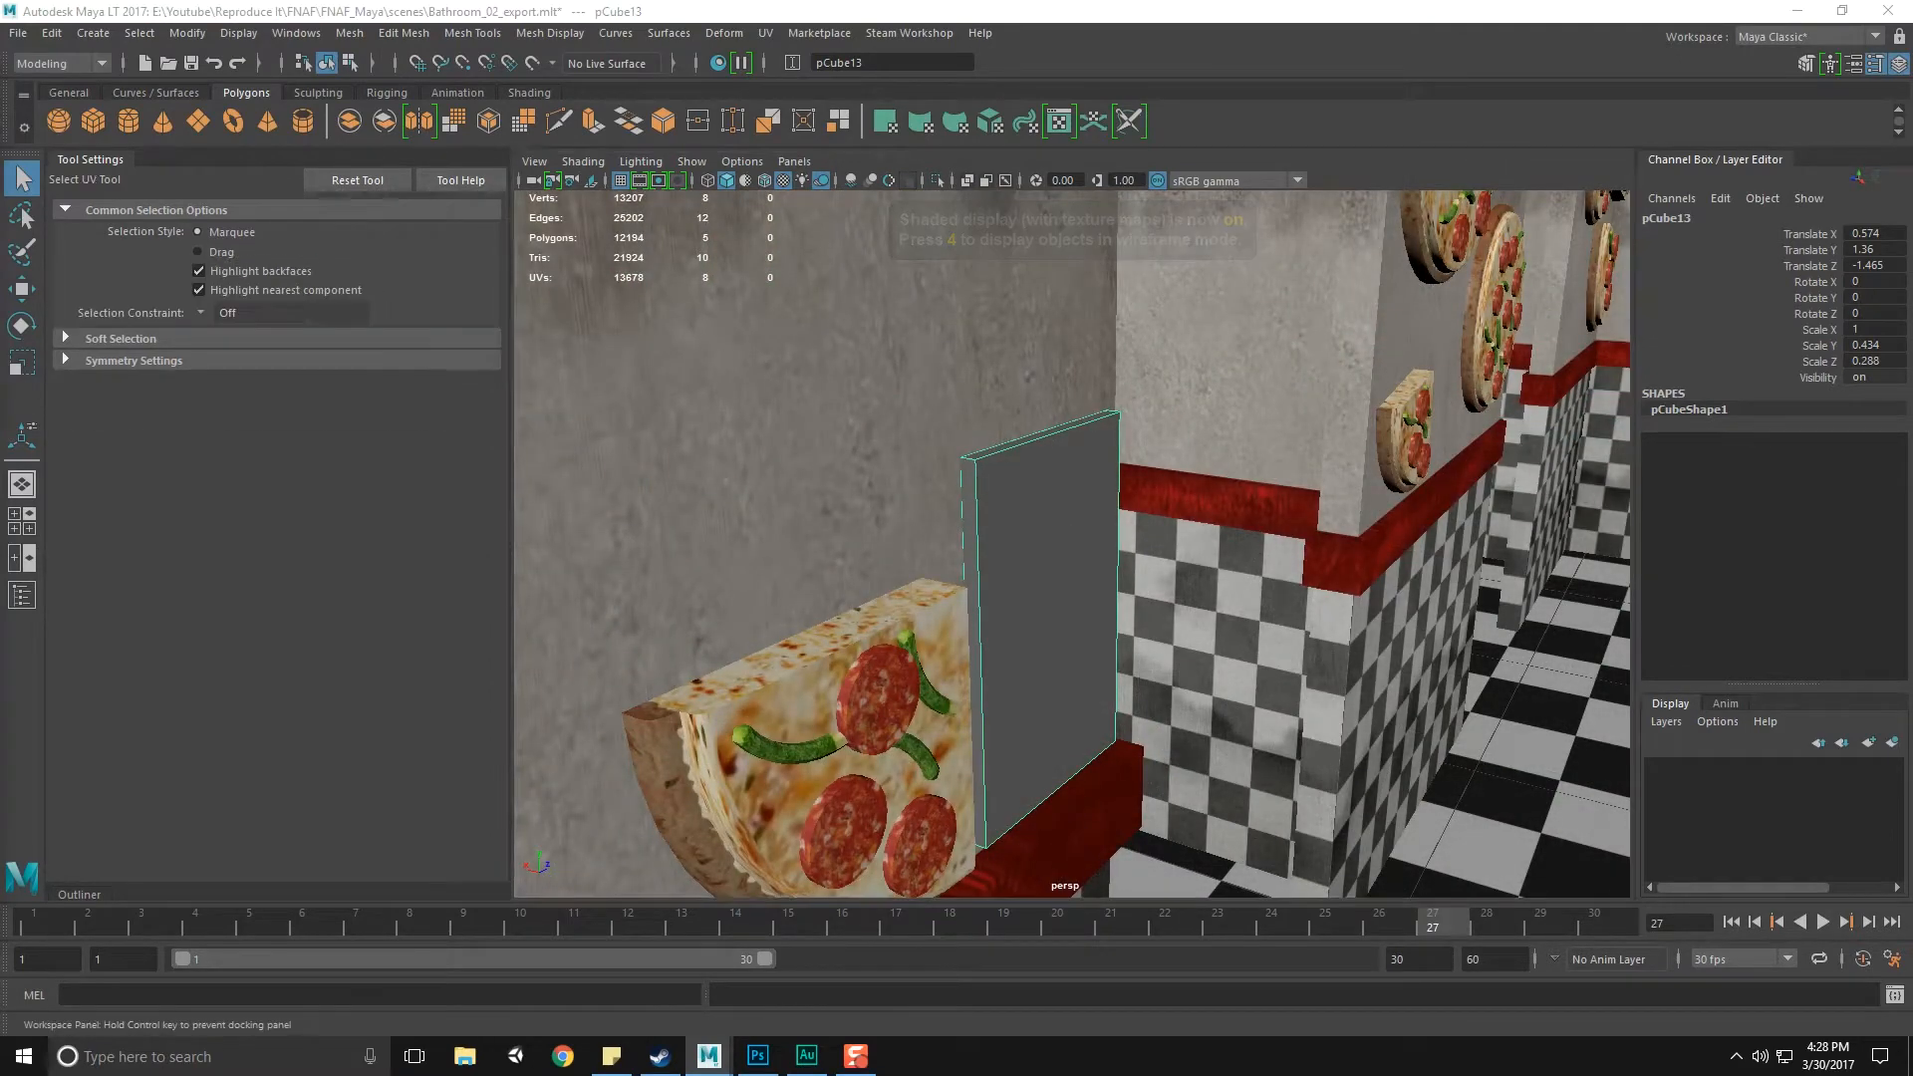
left_click_drag(1401, 96, 1017, 89)
right_click_drag(882, 520, 957, 520)
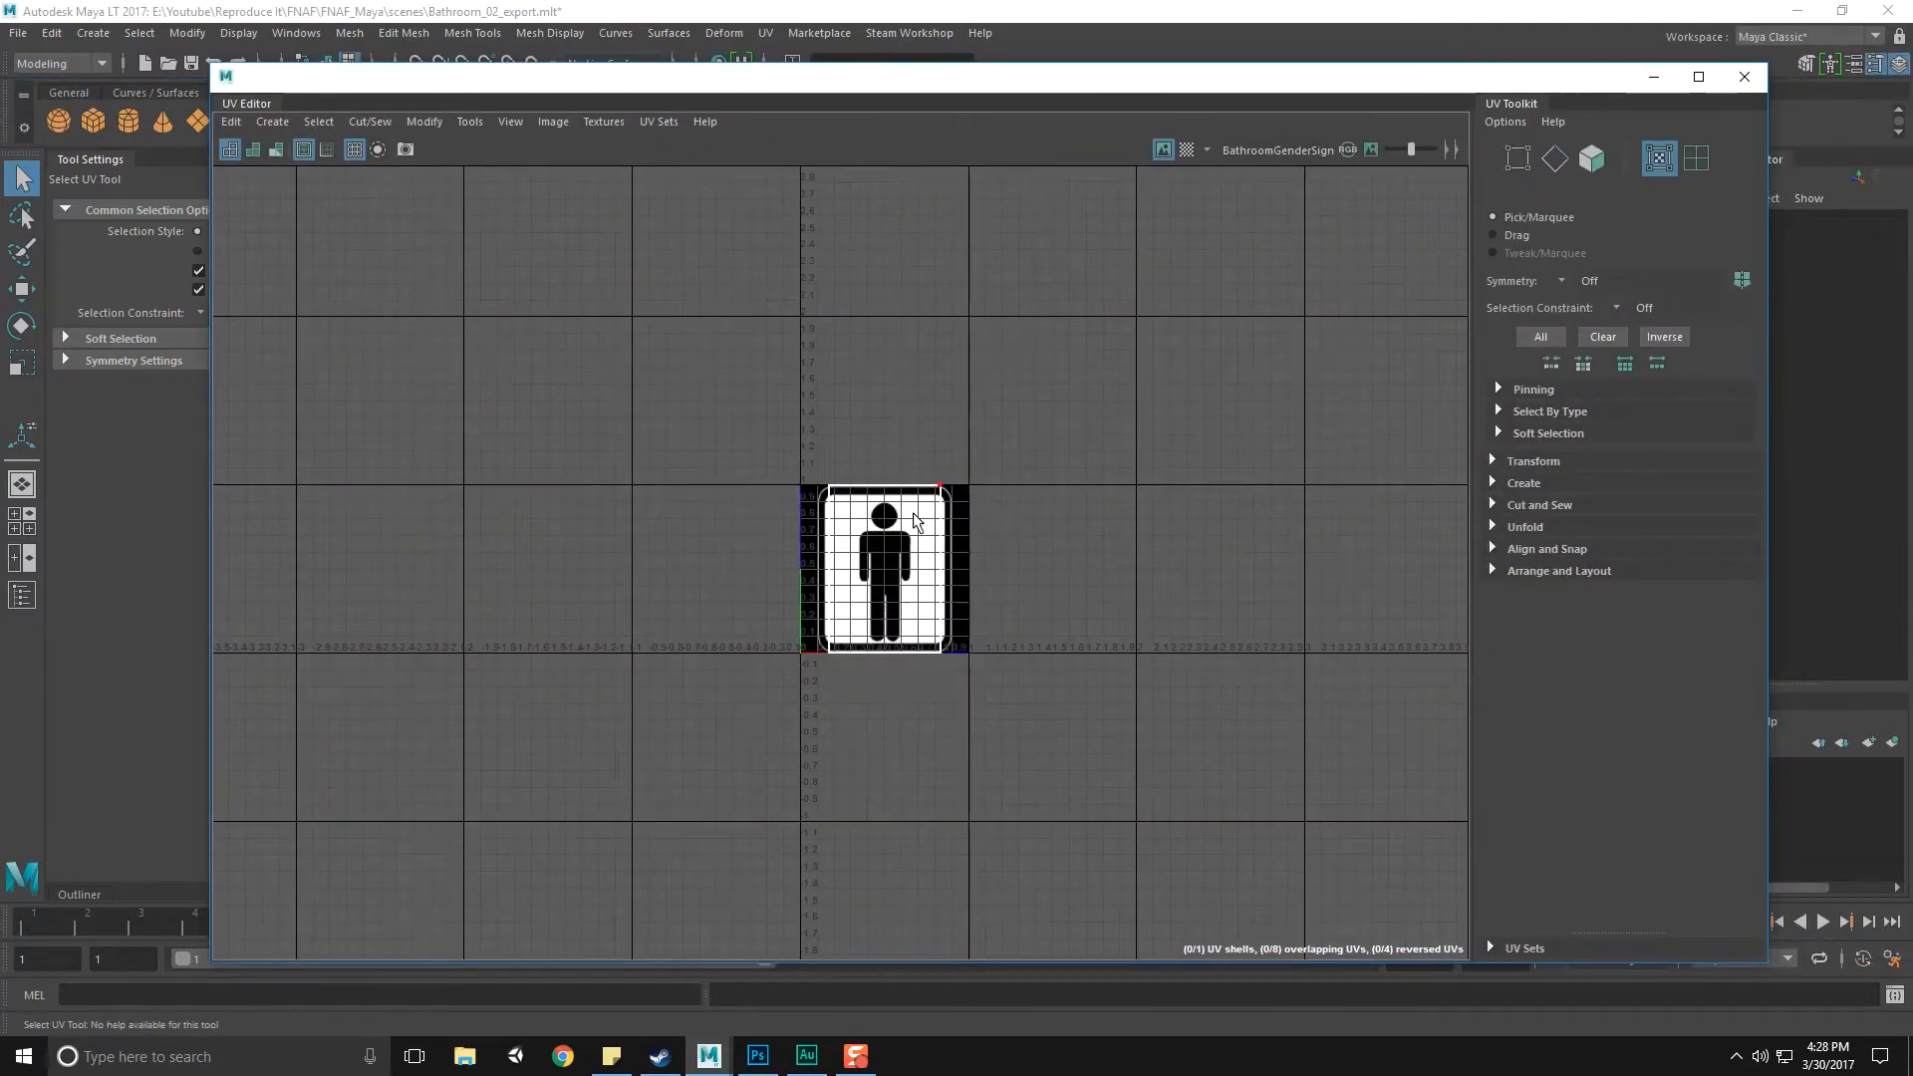
scroll(913, 514, "up", 6)
left_click_drag(1668, 88, 1439, 57)
middle_click_drag(1082, 757, 1096, 697, "alt")
scroll(1097, 692, "down", 1)
key("F8")
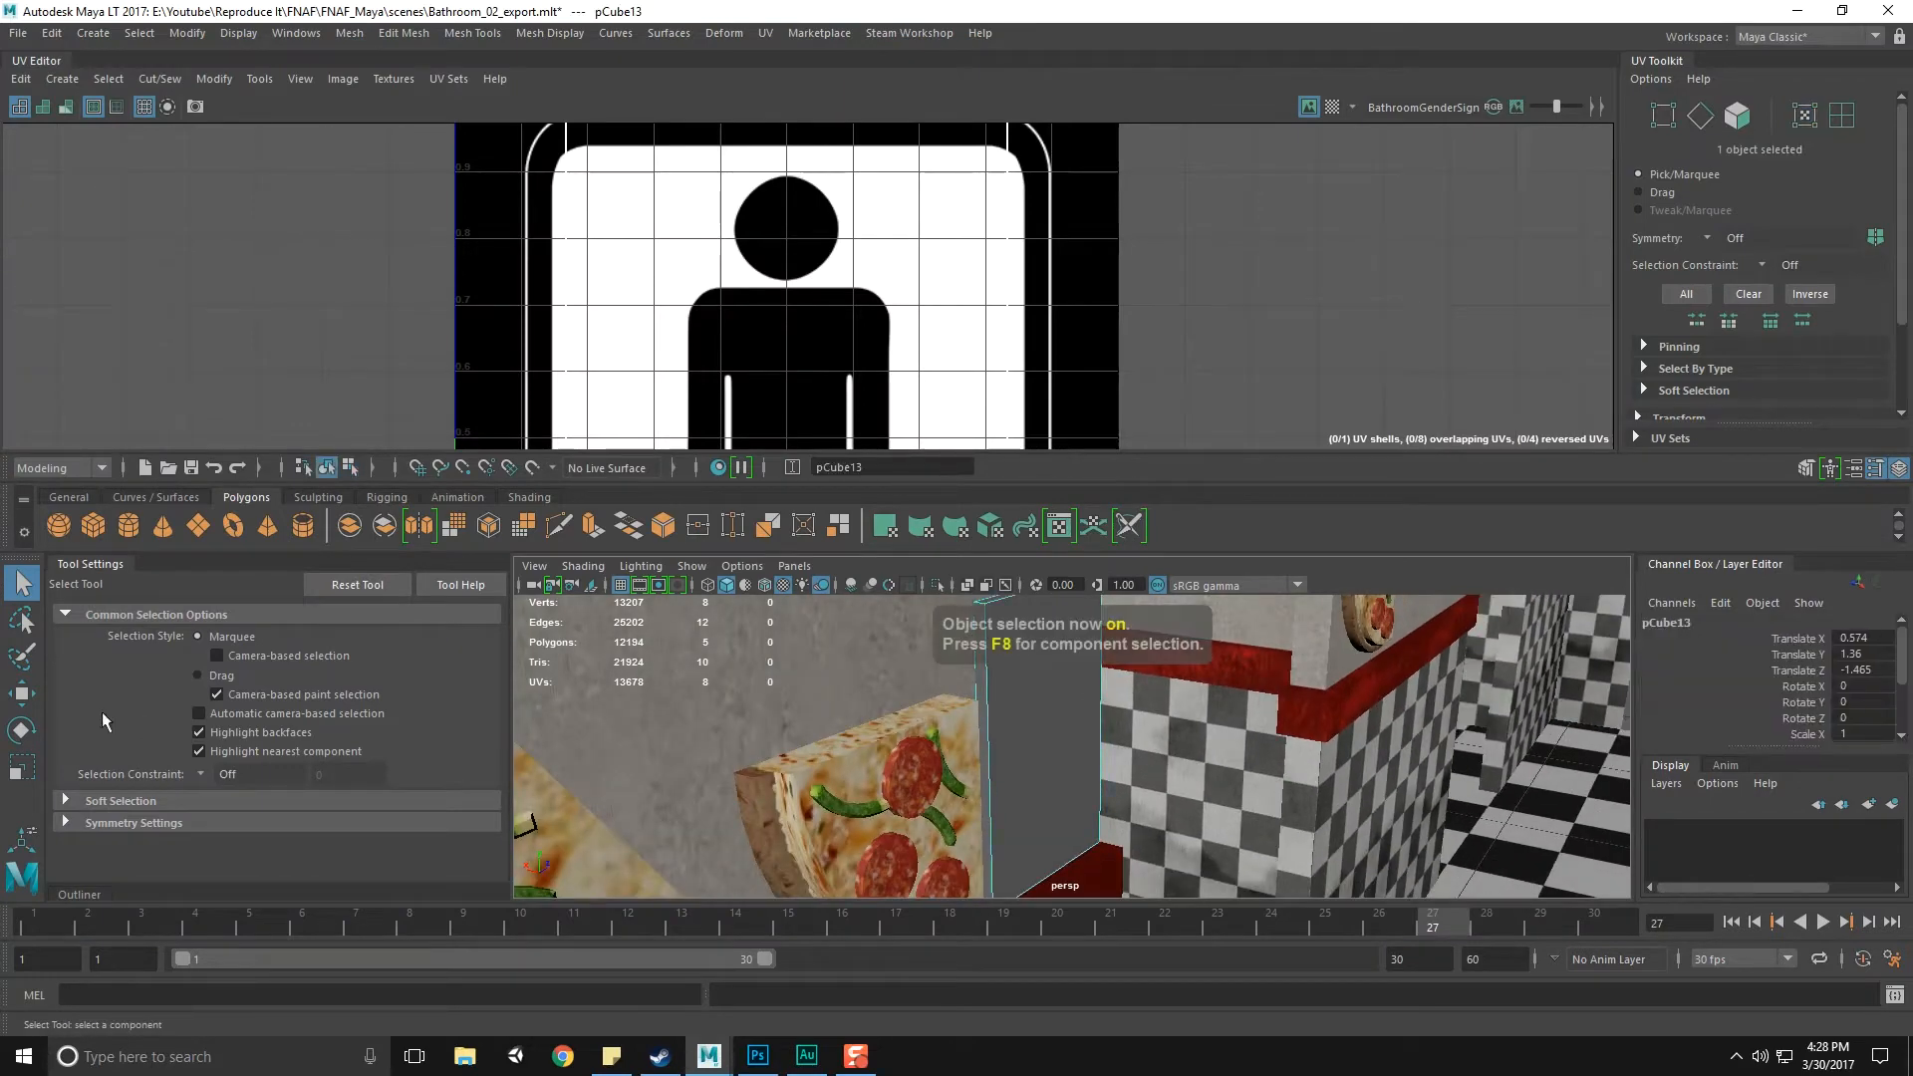
Look through the Select Tool's Symmetry Settings
left_click(169, 822)
scroll(249, 798, "down", 2)
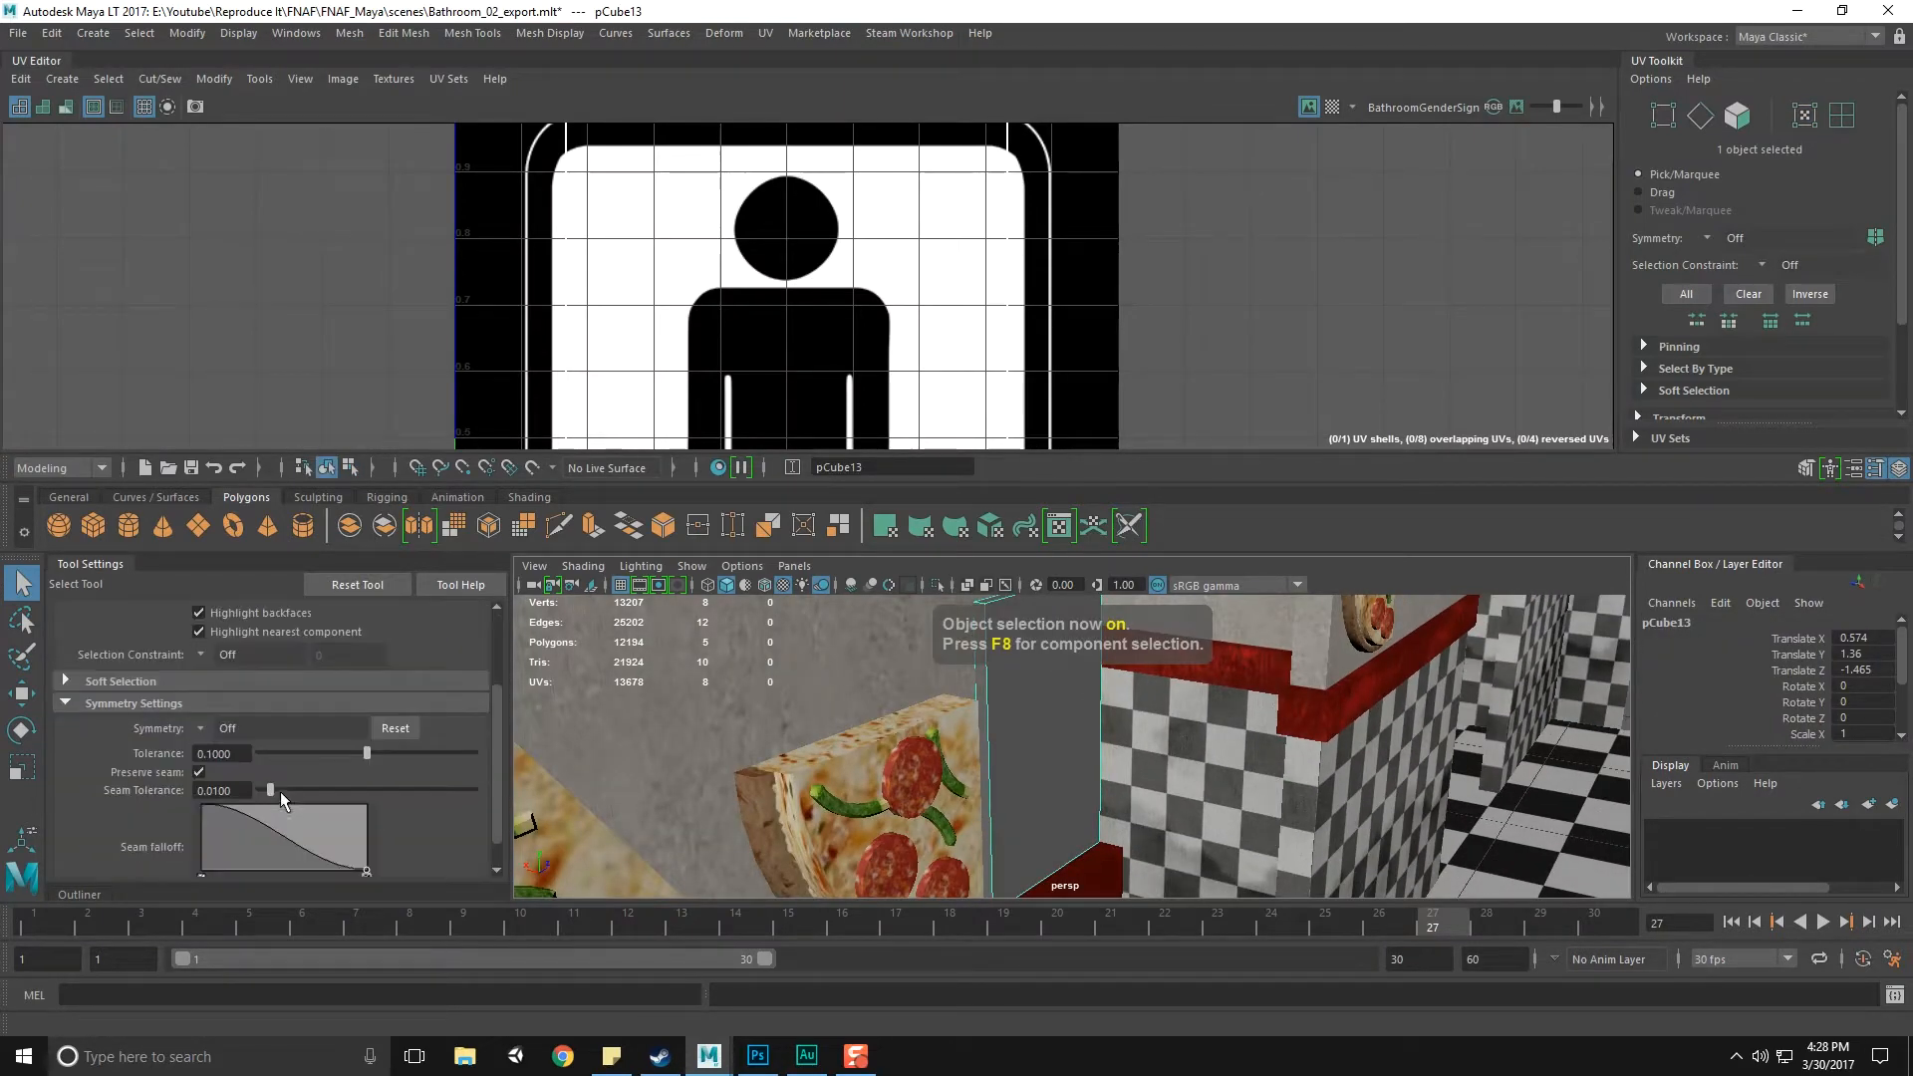
left_click(148, 707)
left_click_drag(1019, 717, 989, 707, "alt")
right_click_drag(978, 624, 903, 506)
left_click_drag(991, 637, 1001, 691, "alt")
left_click(936, 656)
key("F8")
key("F8")
left_click(963, 680)
left_click_drag(919, 637, 935, 688, "alt")
right_click_drag(935, 687, 921, 560)
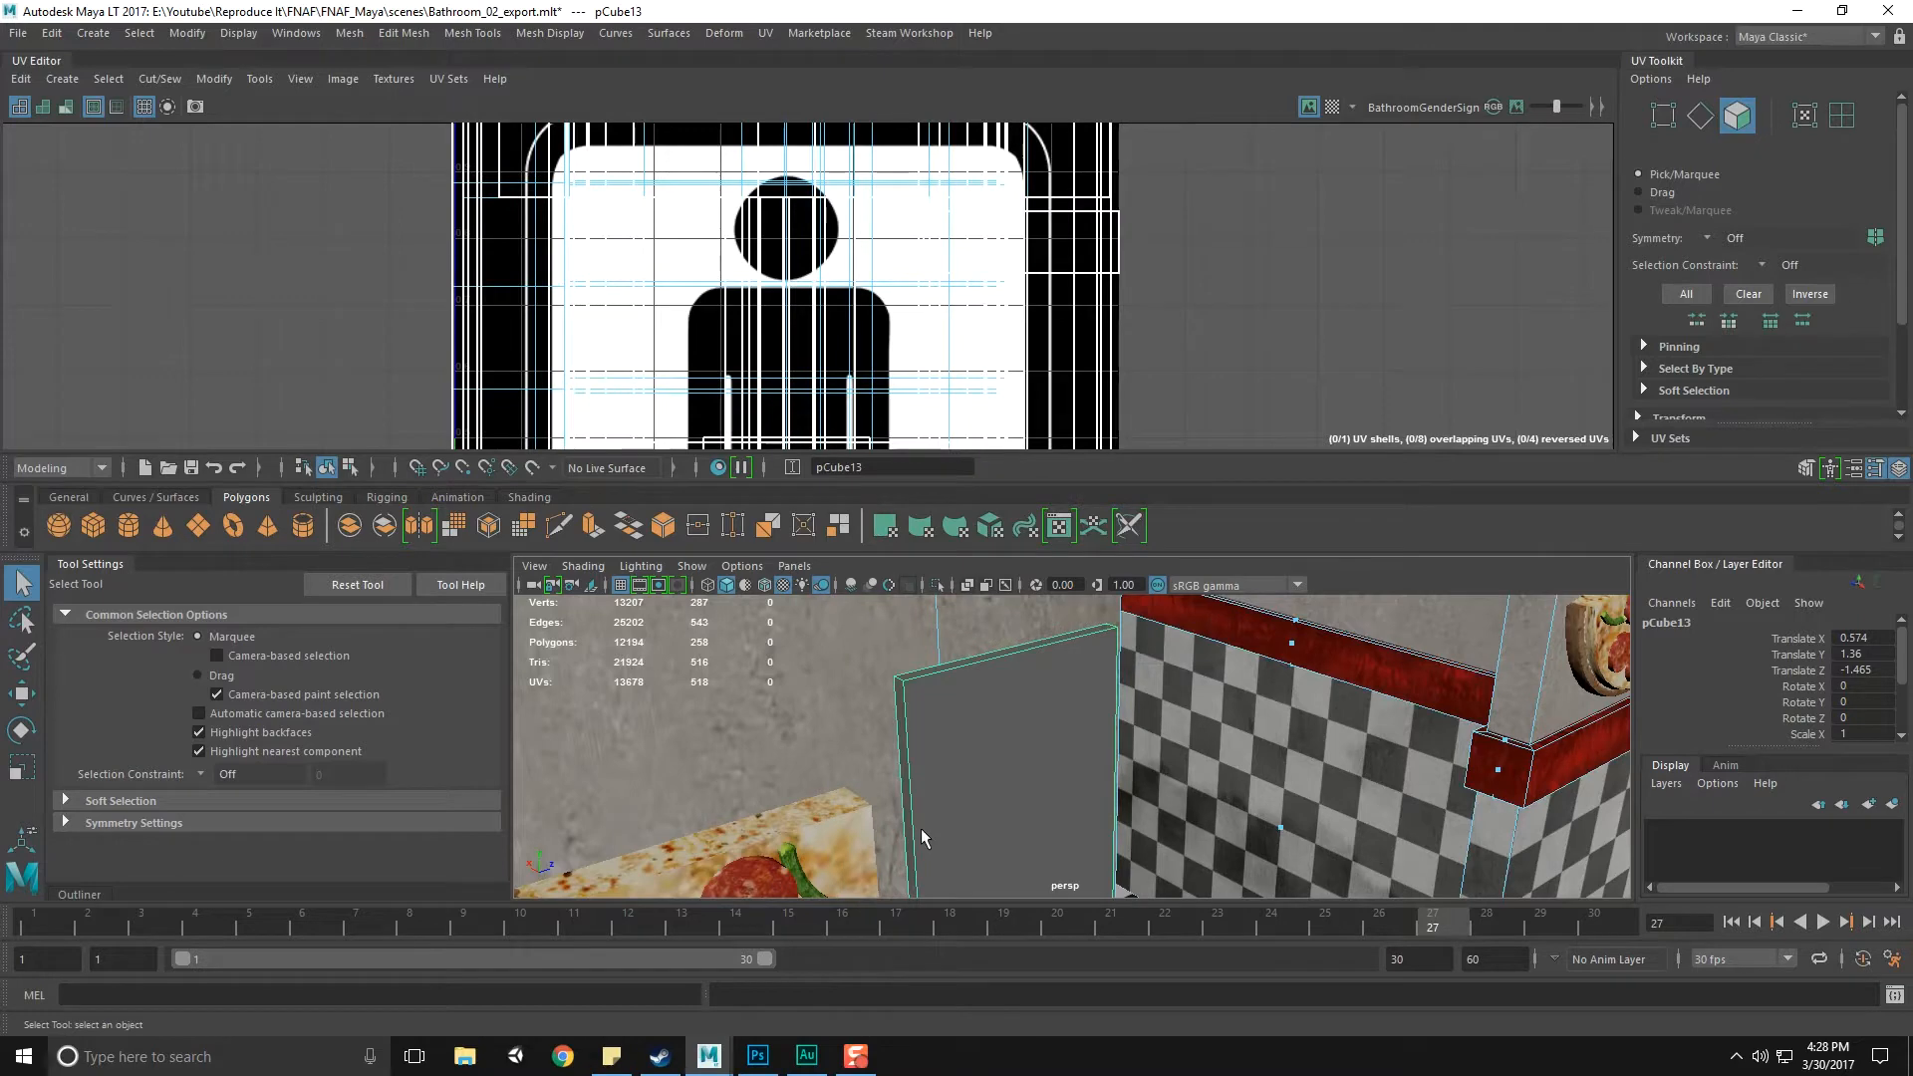
middle_click_drag(972, 799, 954, 759, "alt")
right_click_drag(954, 759, 936, 543)
left_click_drag(947, 709, 1217, 685, "alt")
left_click(984, 702)
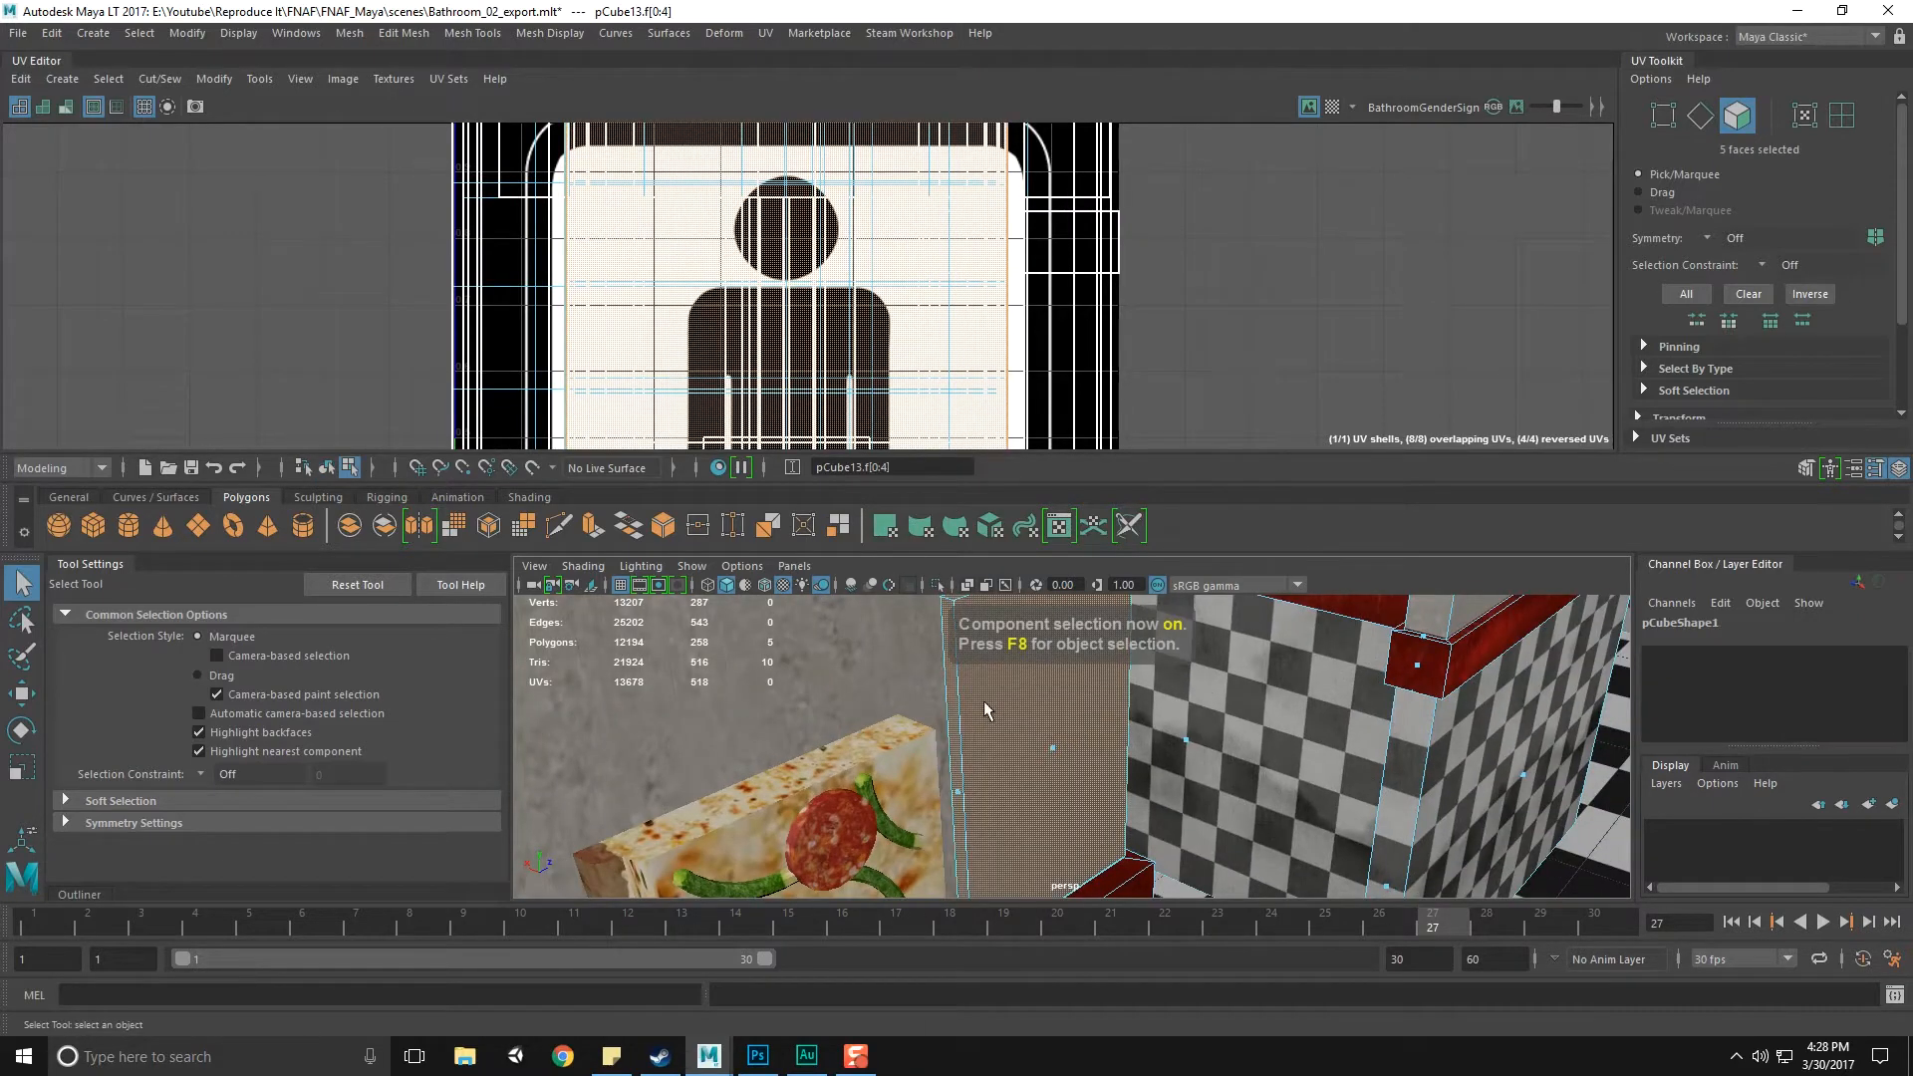
left_click_drag(984, 701, 1042, 738, "alt")
left_click(1133, 739, "shift")
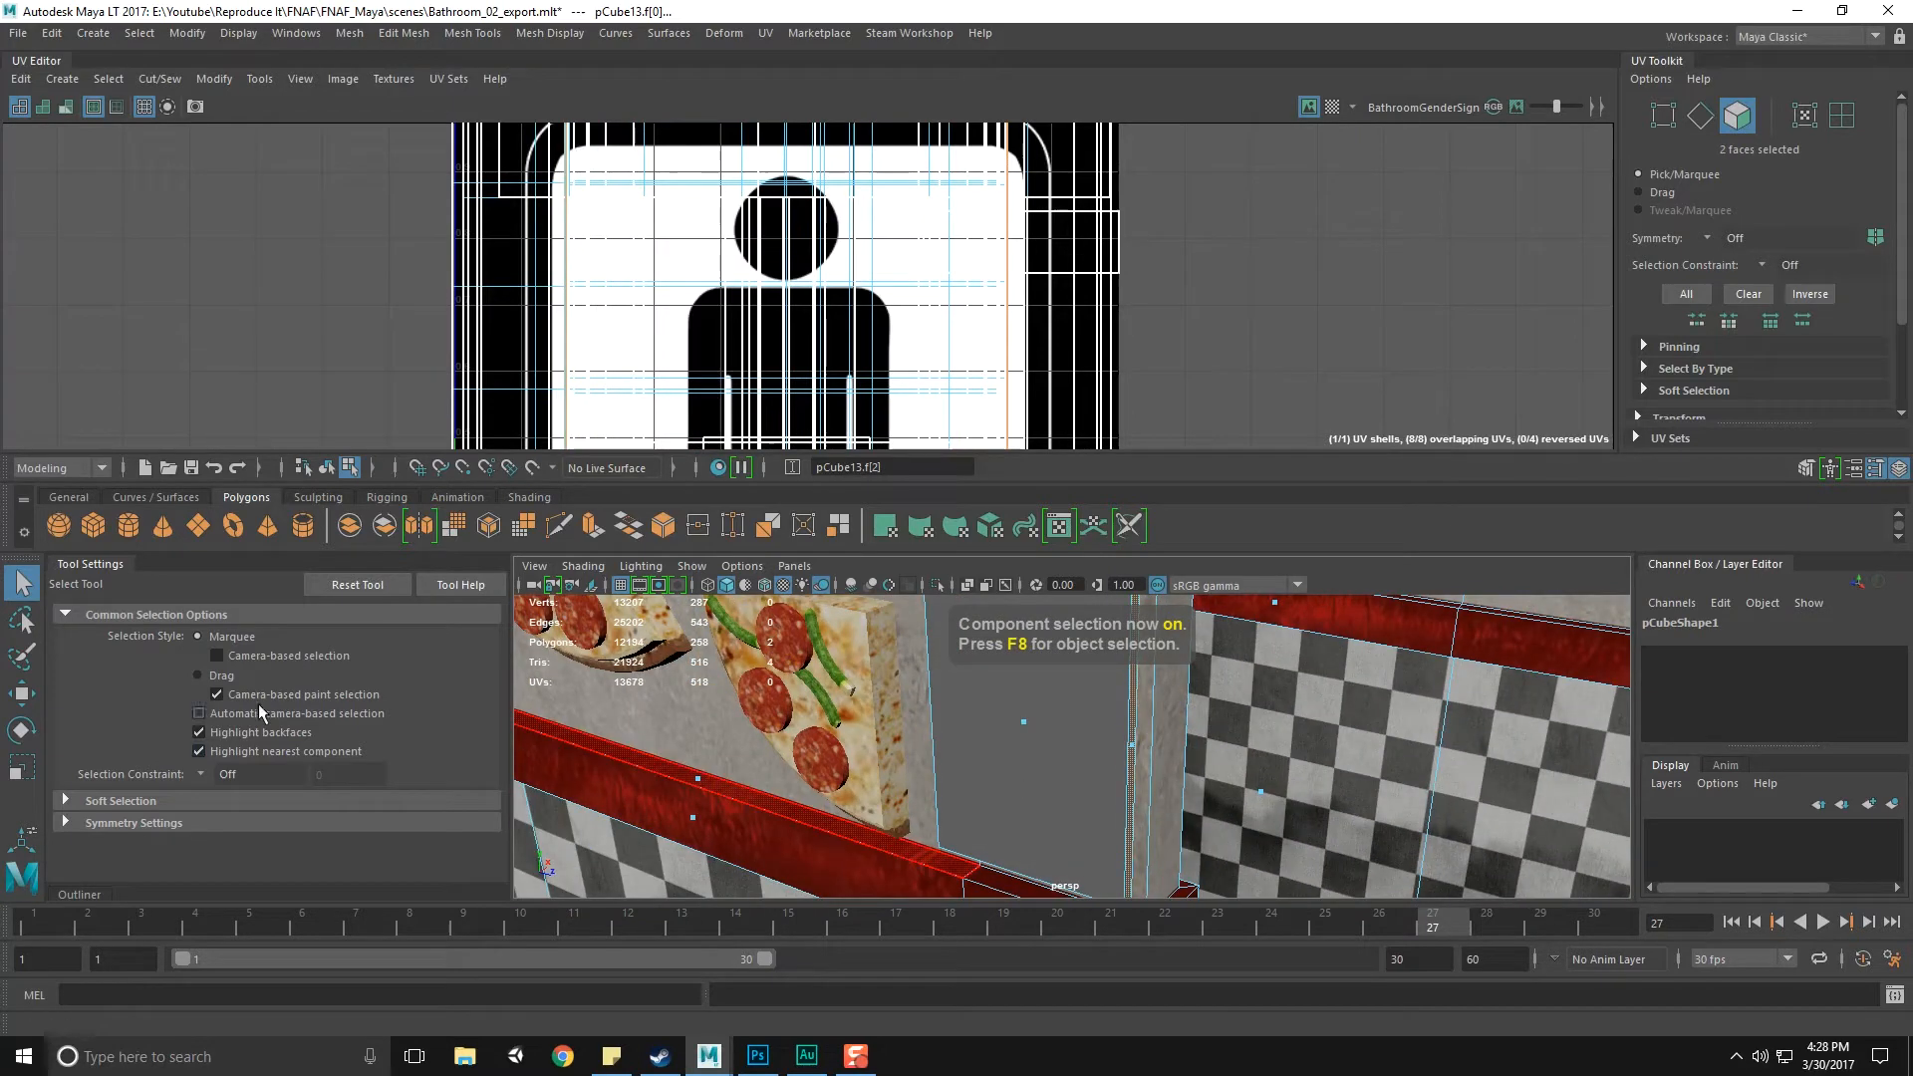
Look through the Select Tool's Soft Selection and Symmetry Settings for a UV preservation option
left_click(150, 801)
scroll(151, 737, "down", 3)
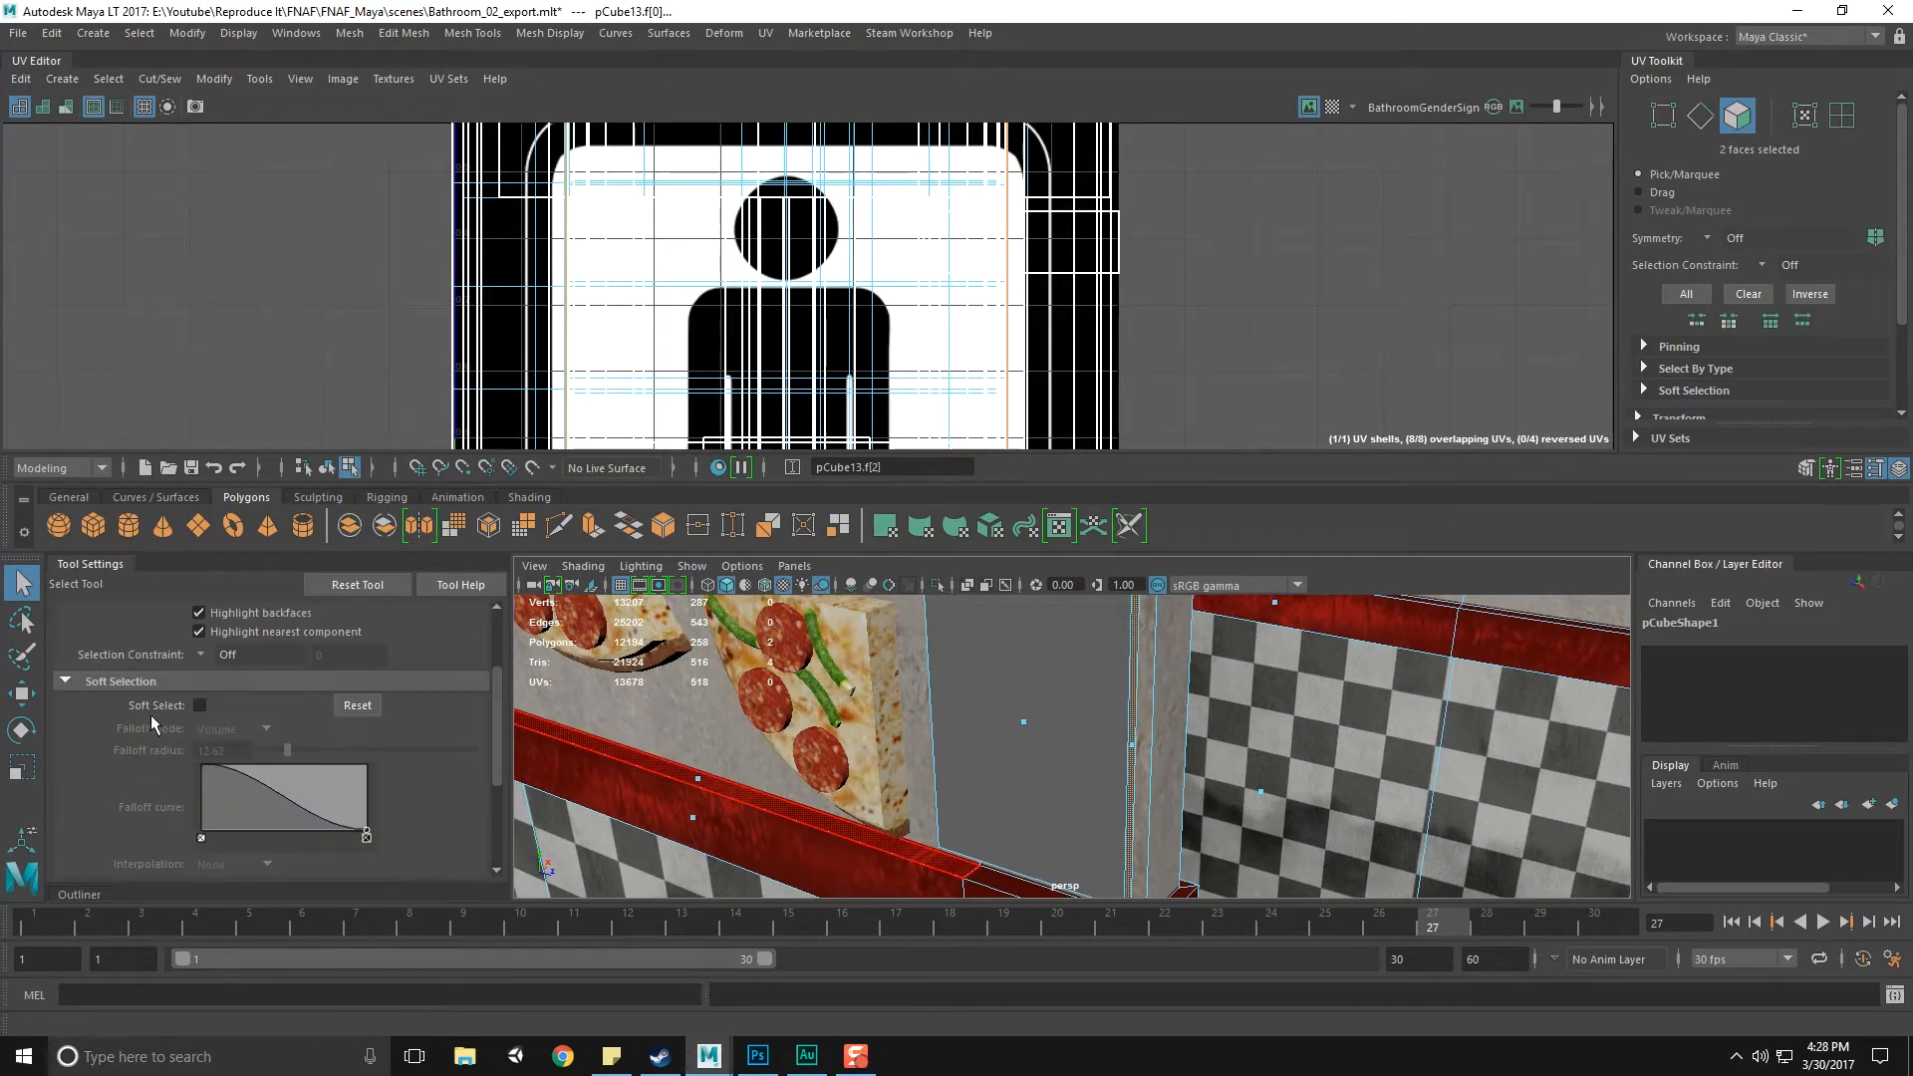
left_click(119, 683)
left_click(165, 825)
left_click_drag(1113, 739, 1086, 722, "alt")
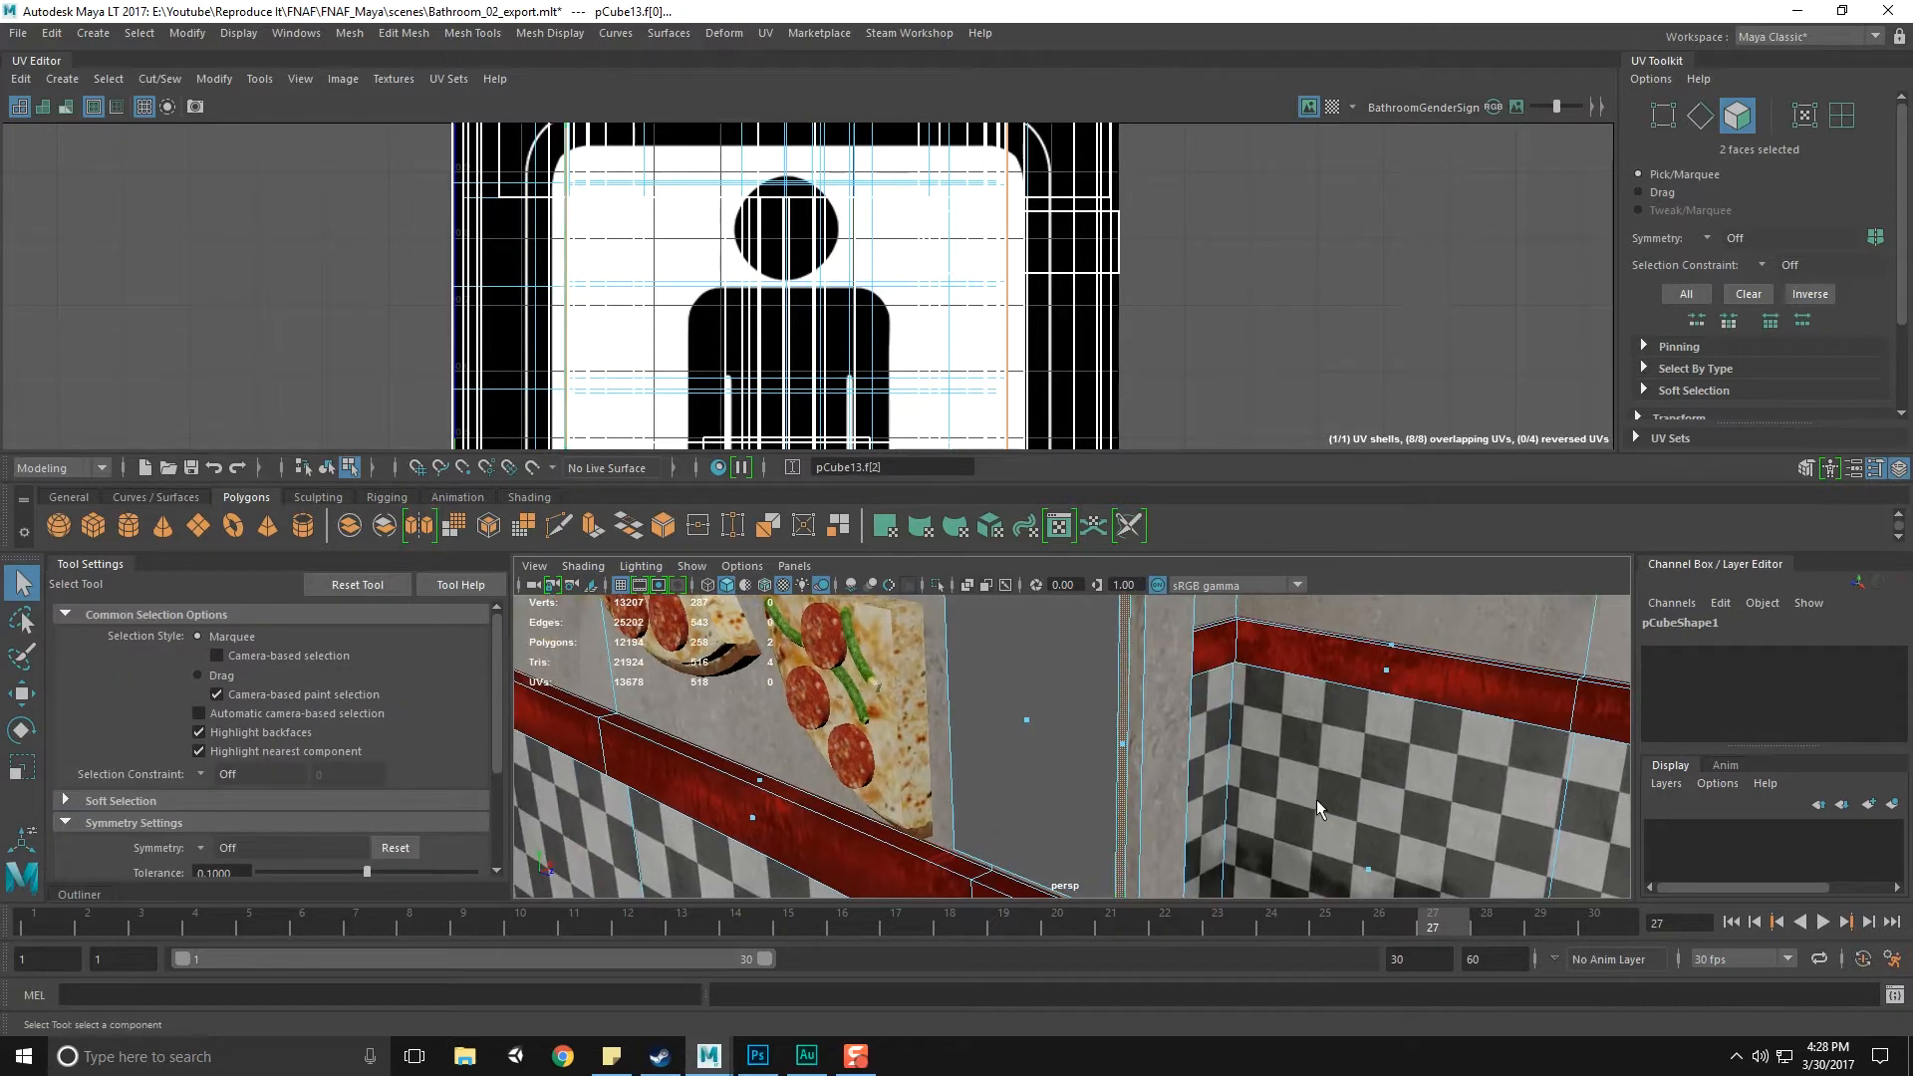
Return to object selection, then select only the slab's two opposite narrow side faces
key("F8")
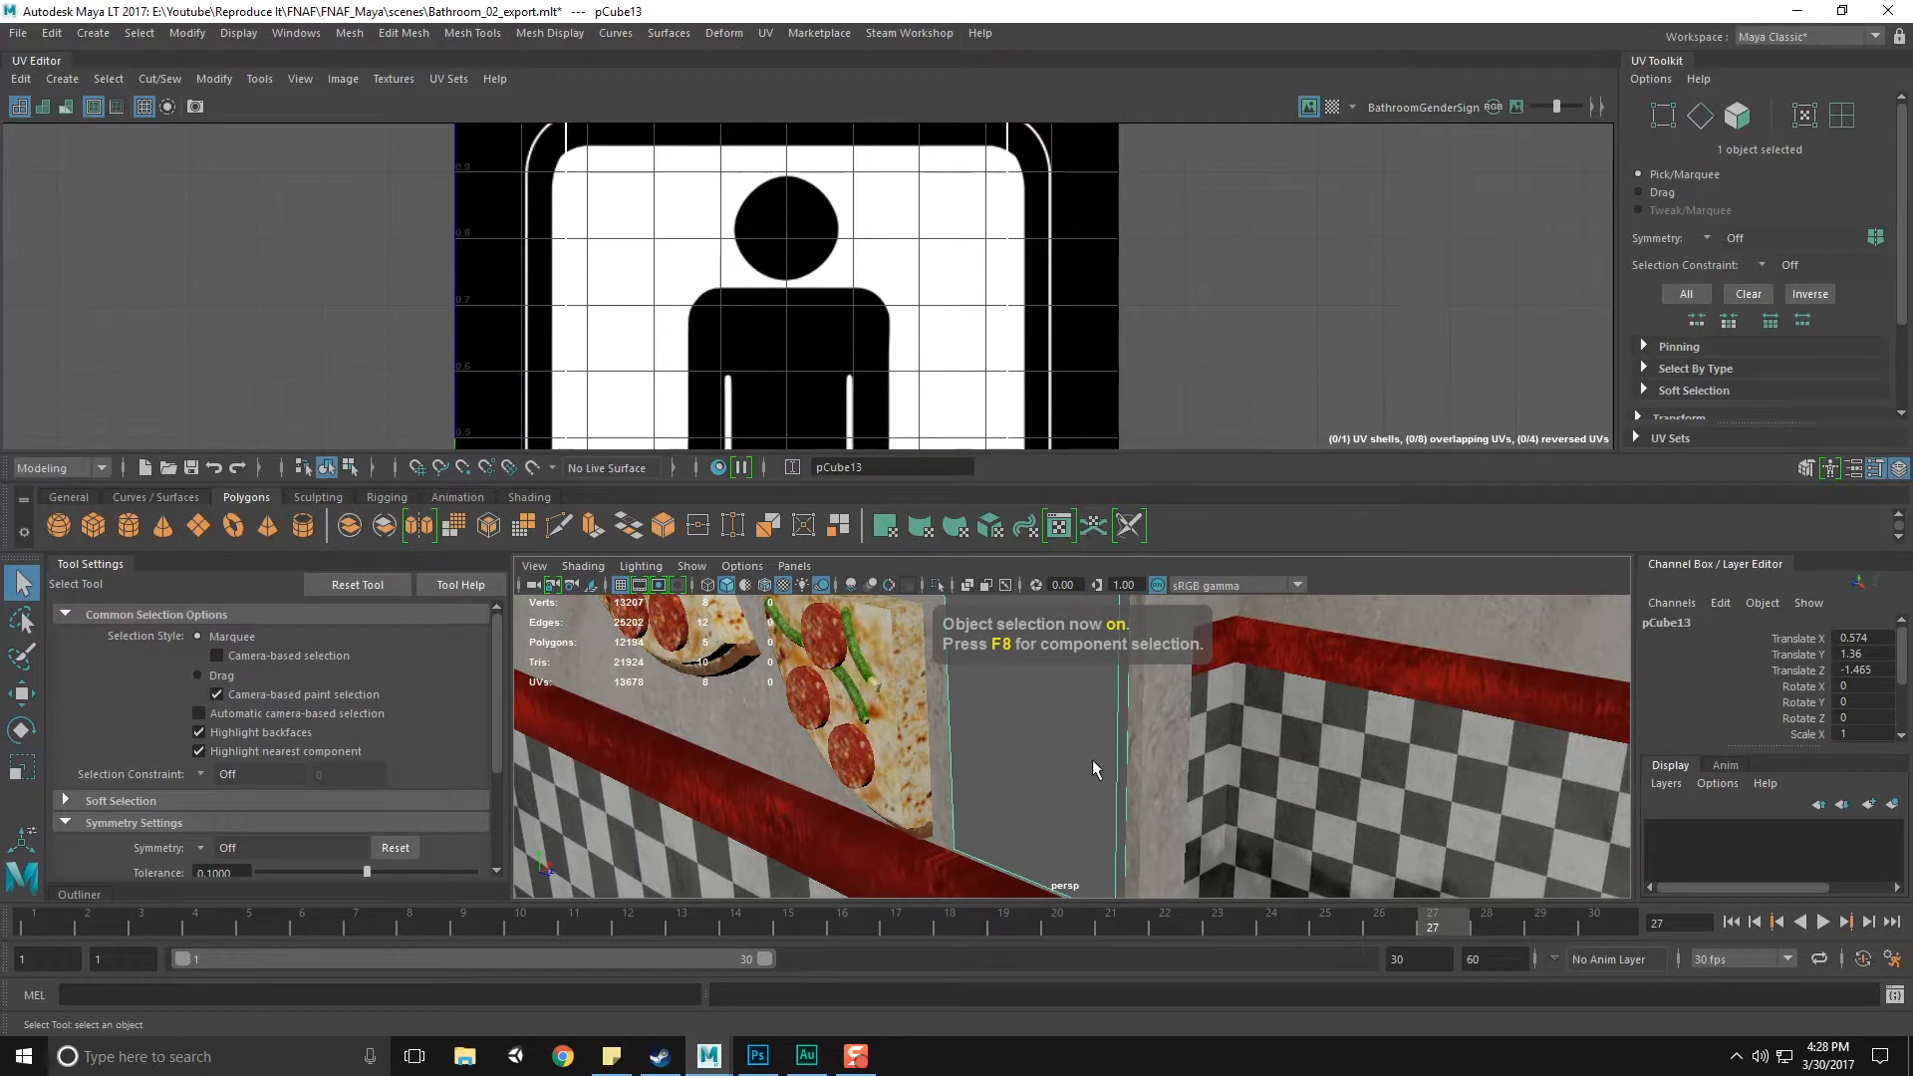
right_click(1092, 760)
right_click_drag(1098, 757, 1096, 561)
left_click(1121, 740)
left_click_drag(1122, 739, 981, 762, "alt")
left_click(982, 764, "shift")
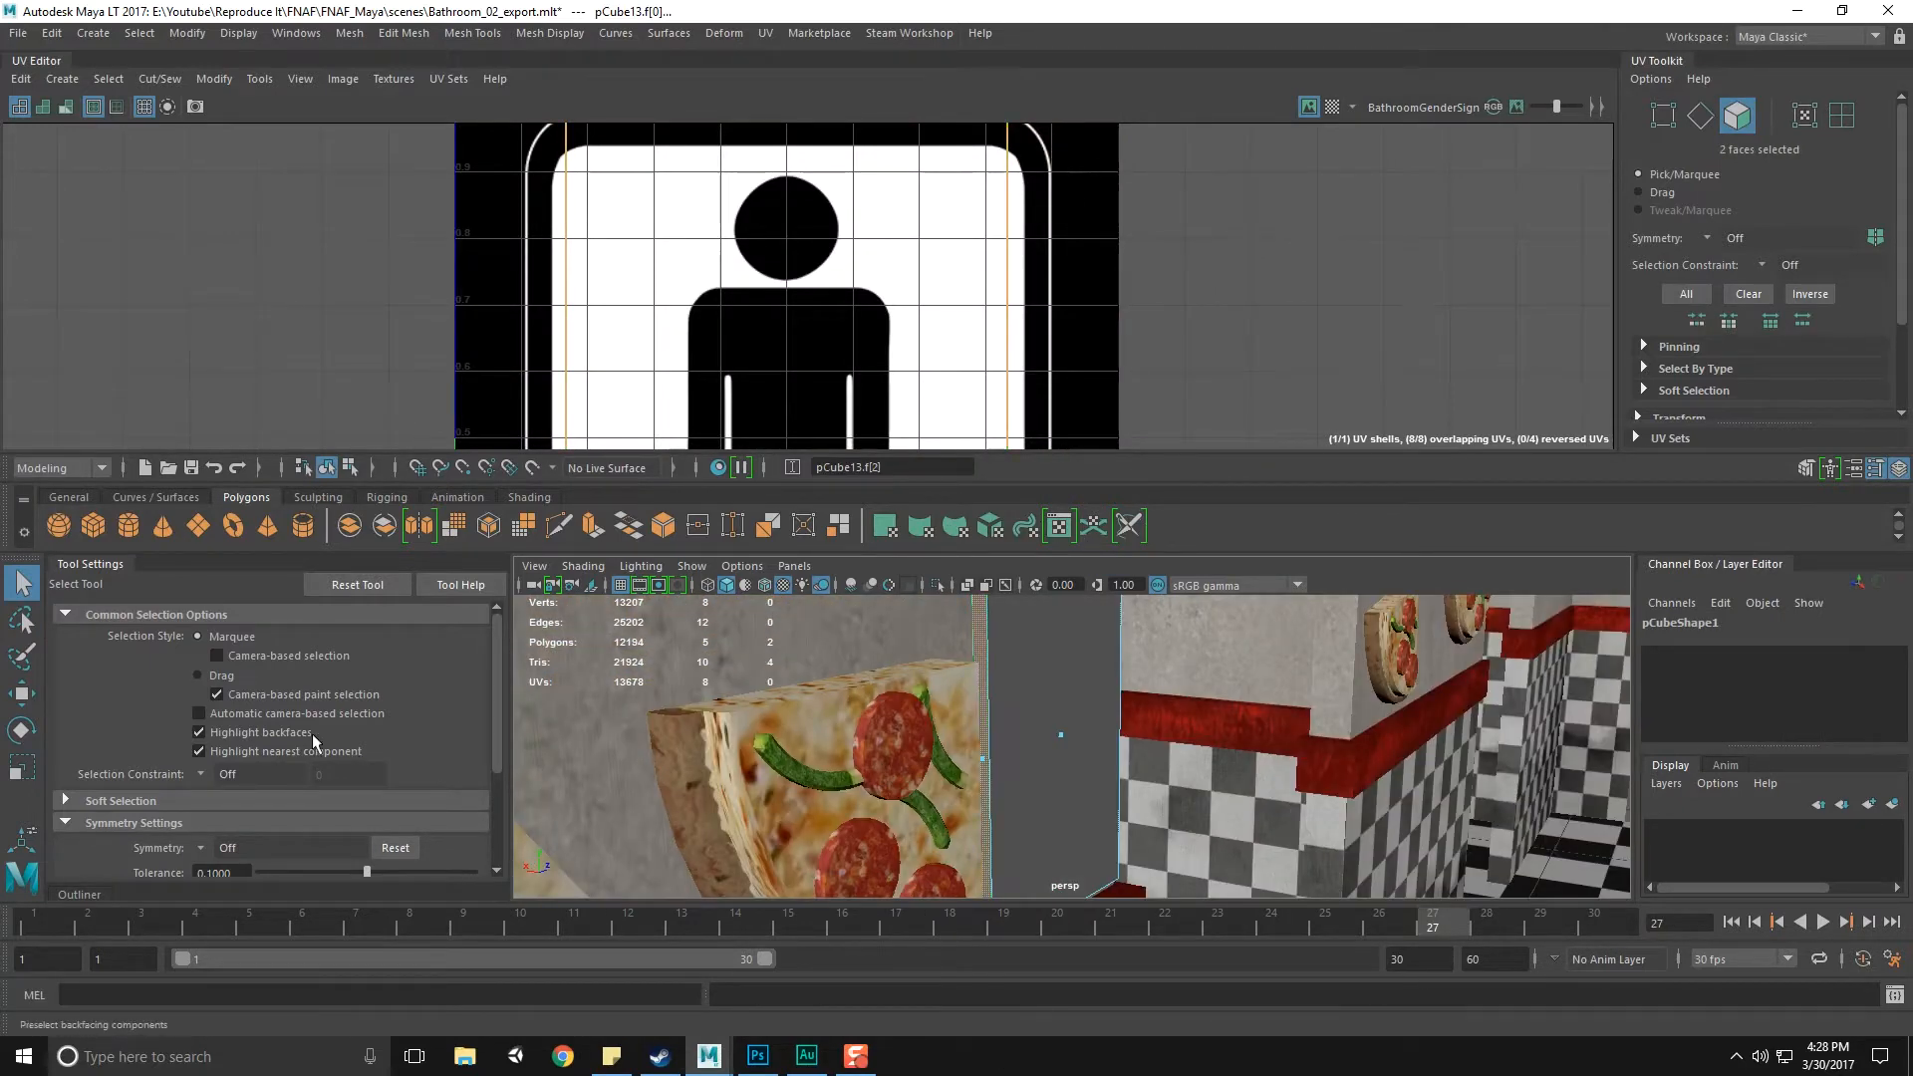
Turn on Preserve UVs for the transform tools and try to scale the slab's two side faces apart
scroll(258, 766, "down", 3)
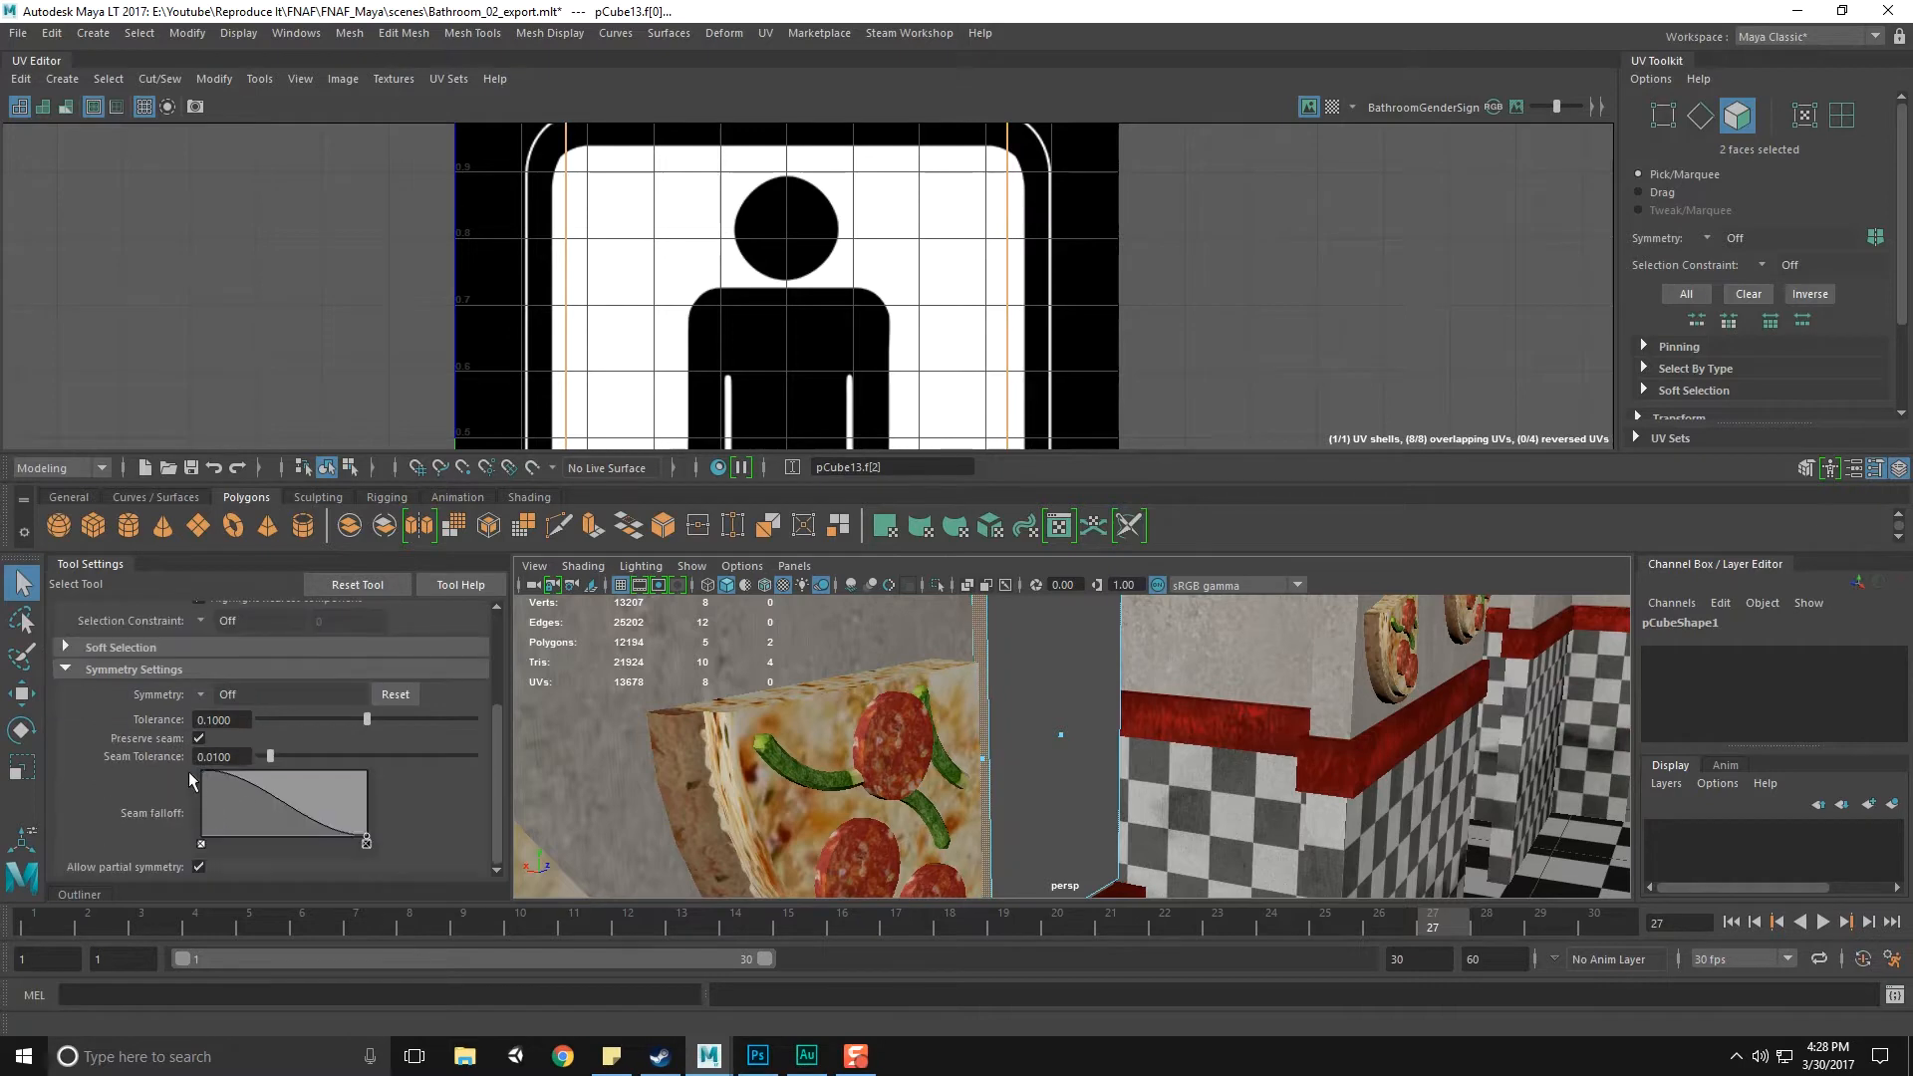
key("w")
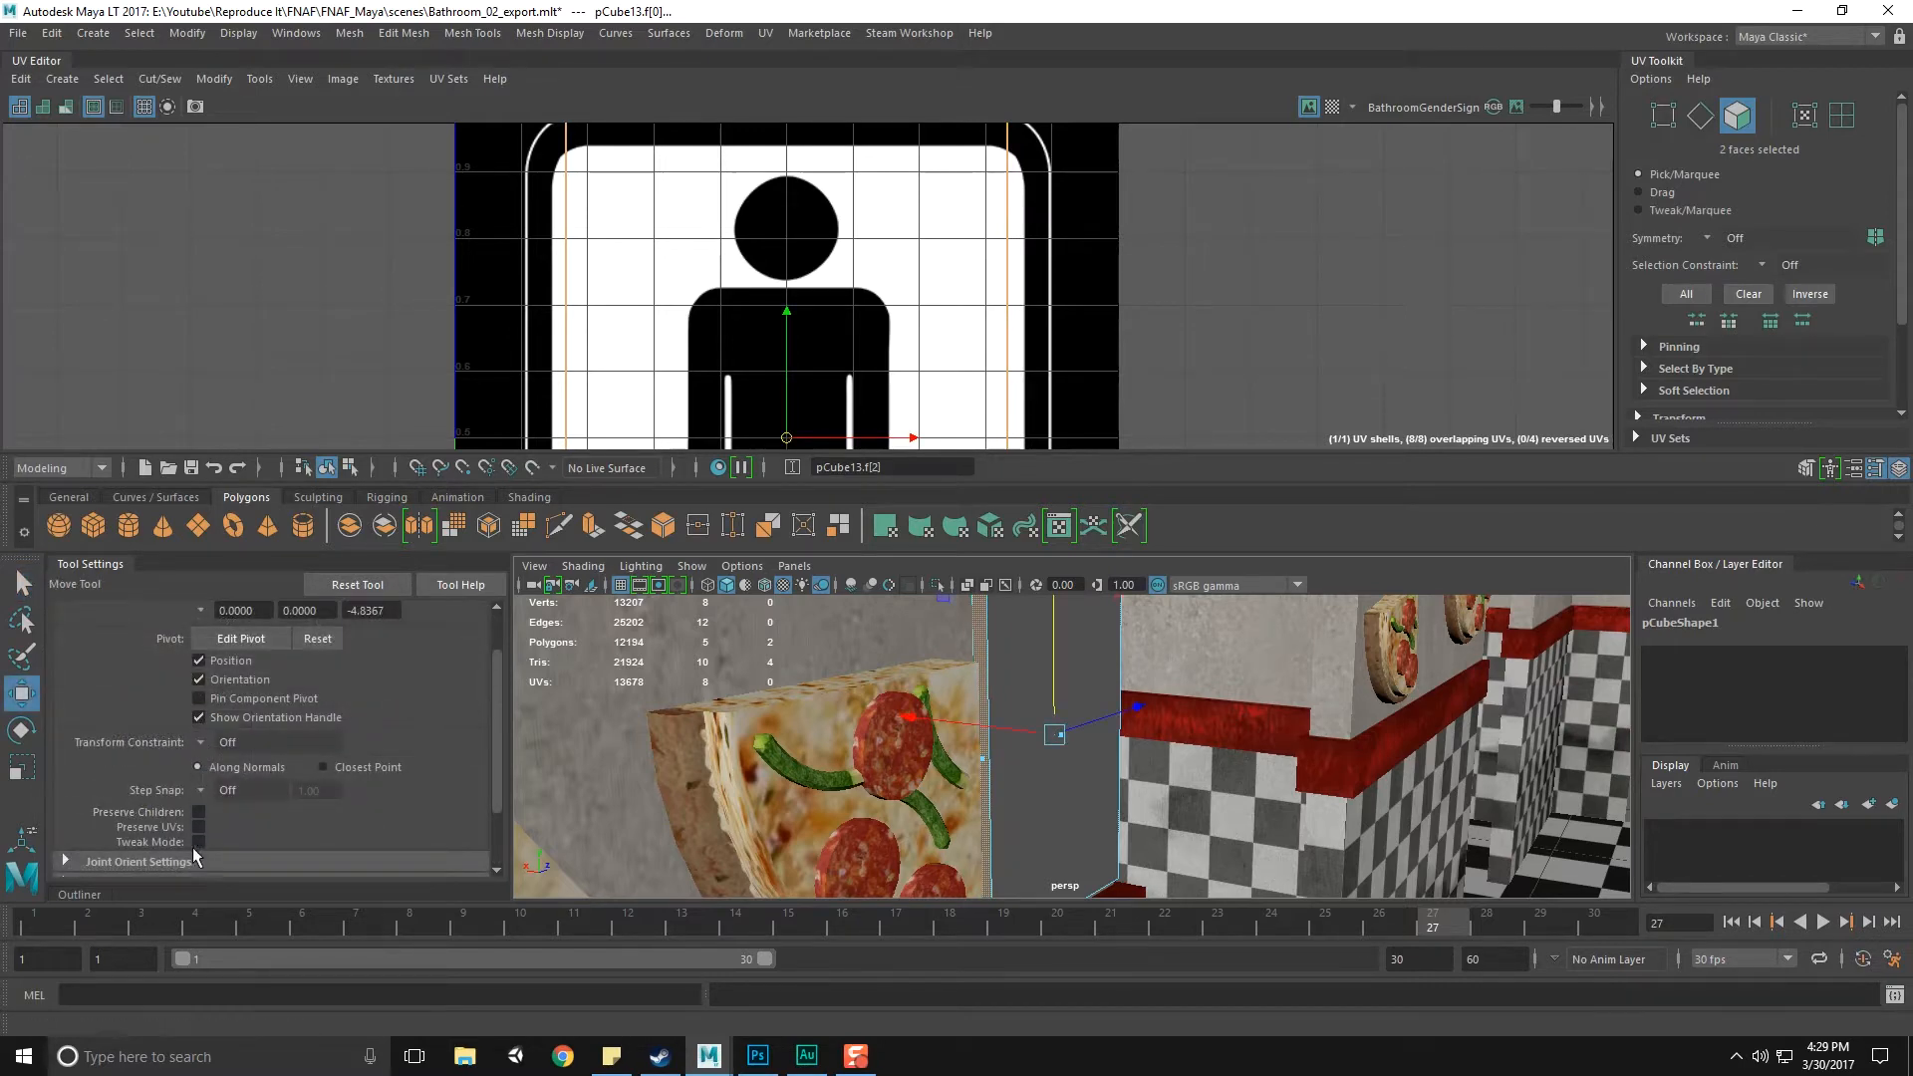
left_click(198, 828)
left_click_drag(1017, 723, 970, 739, "alt")
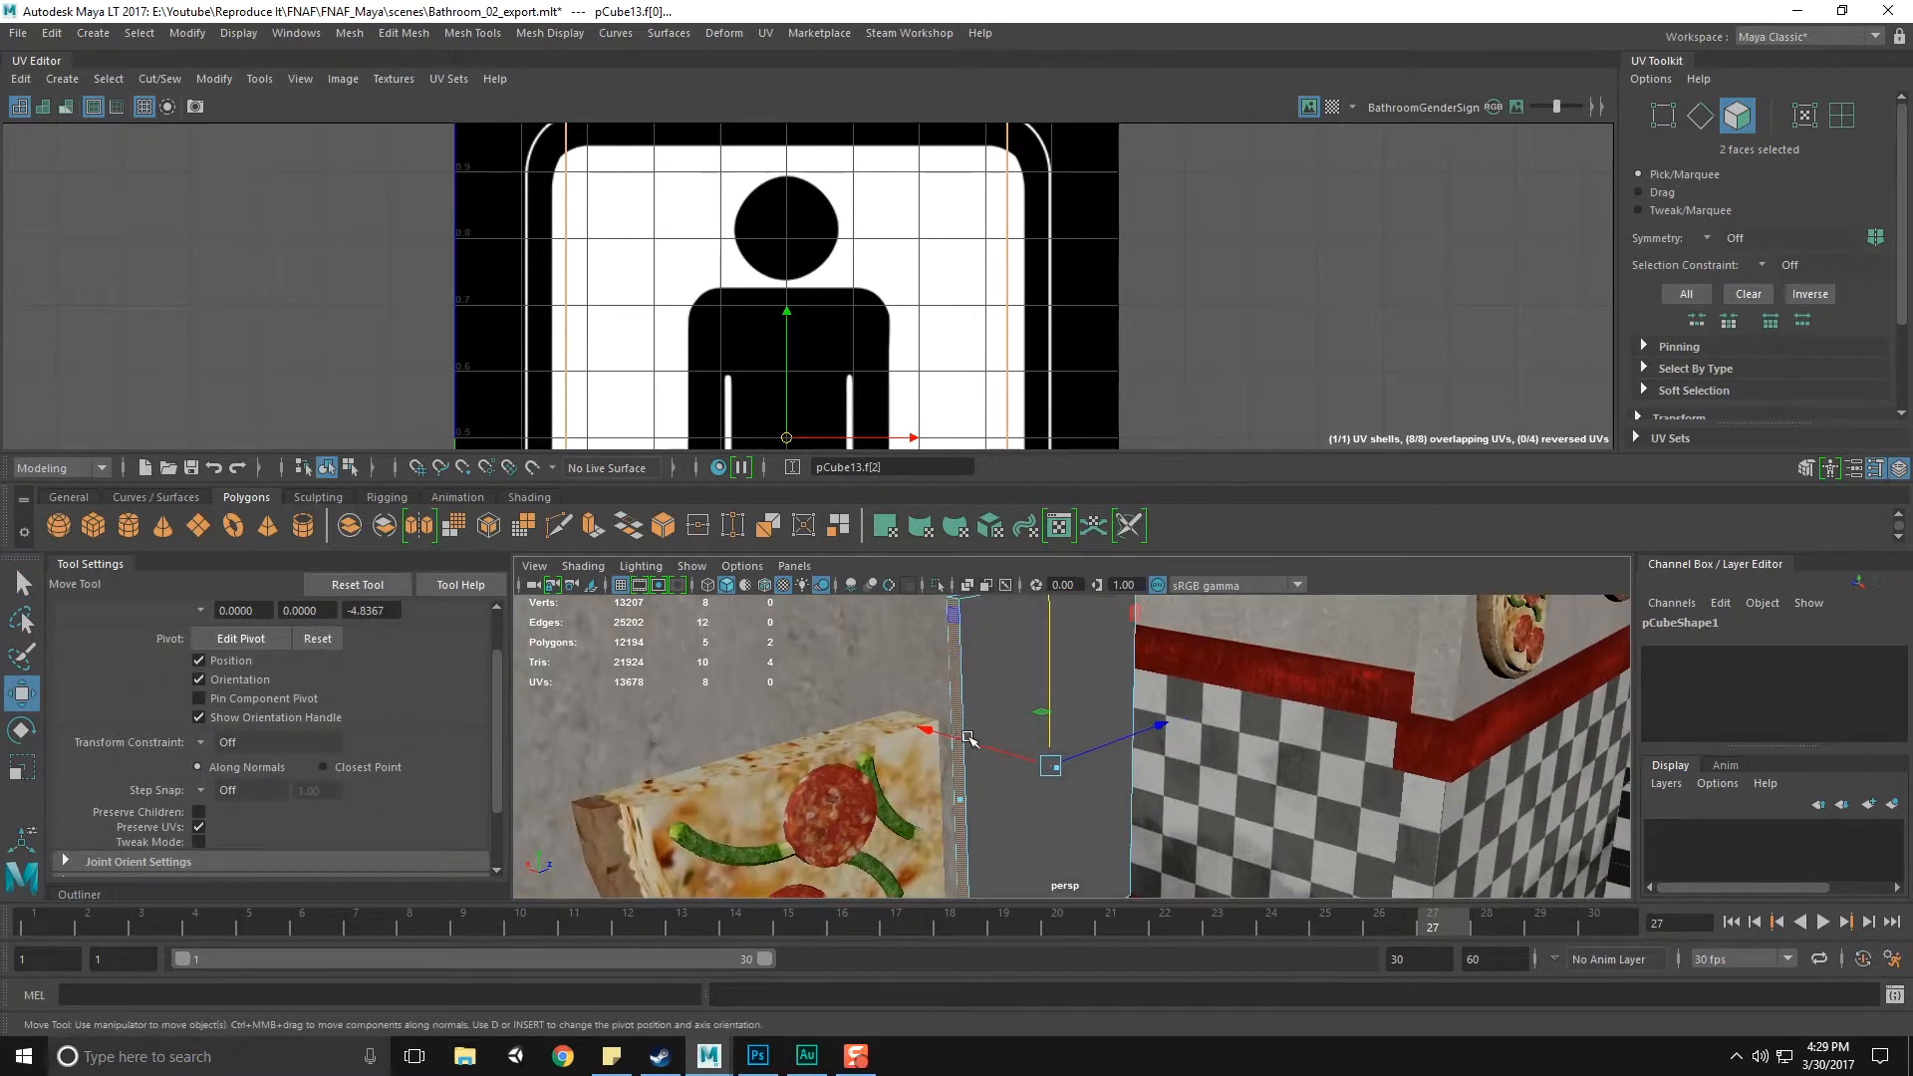
key("r")
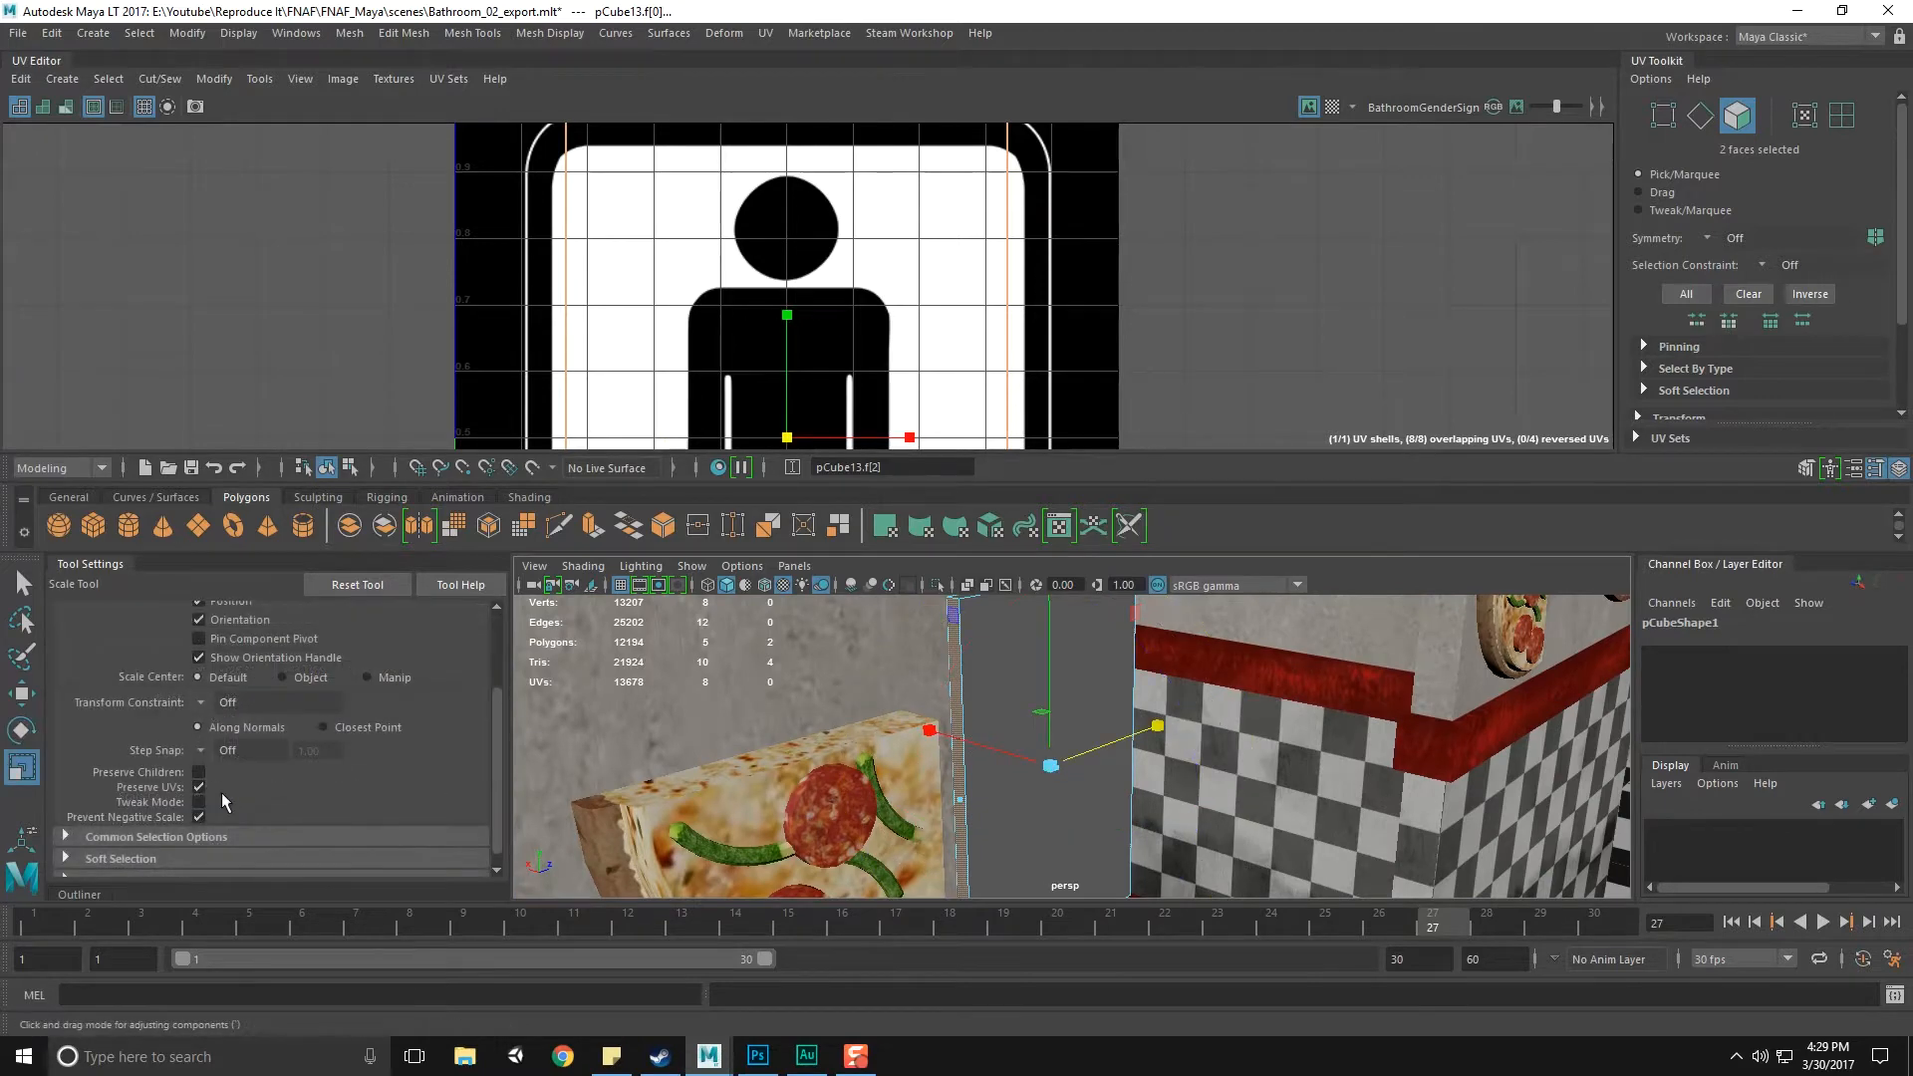
left_click_drag(1017, 768, 910, 762, "alt")
left_click_drag(1201, 752, 1209, 757)
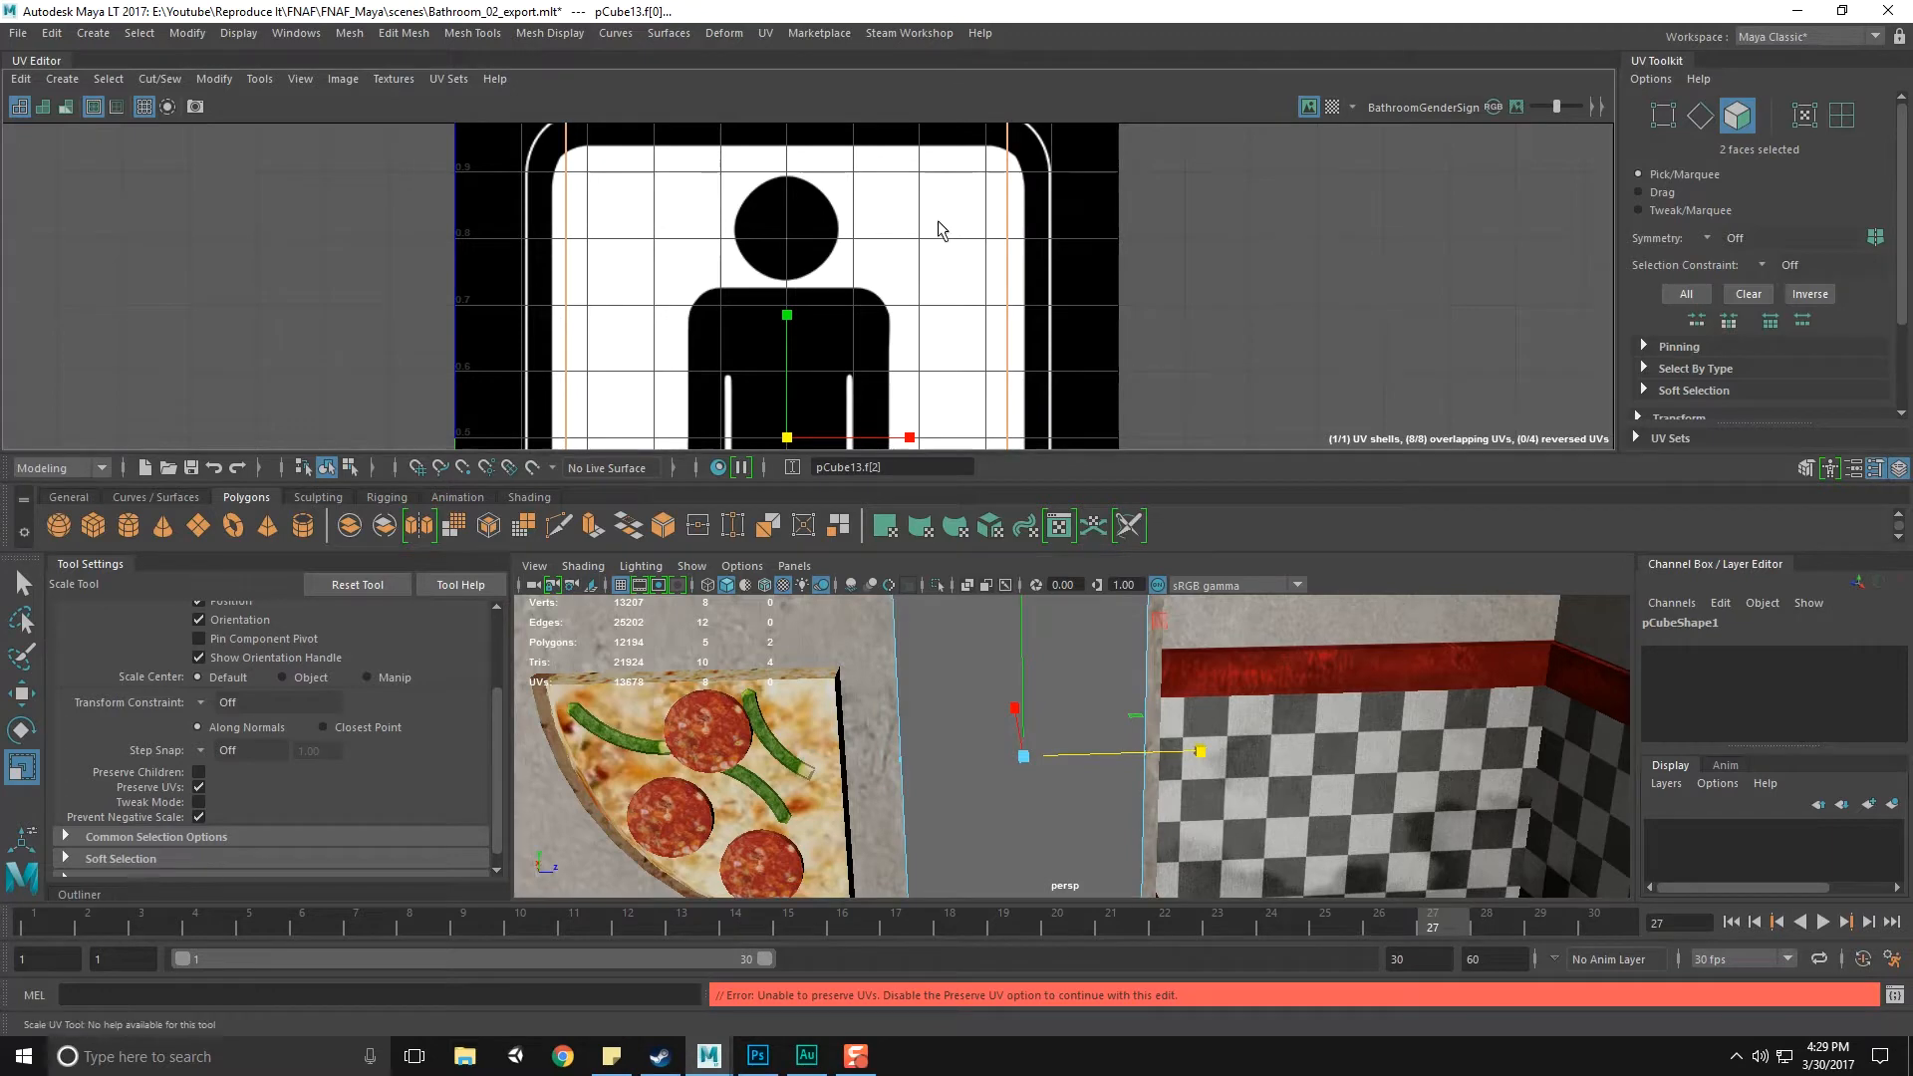
Turn off Preserve UVs and scale the two side faces slightly apart to widen the slab
middle_click_drag(937, 220, 940, 307, "alt")
left_click_drag(1088, 676, 972, 617, "alt")
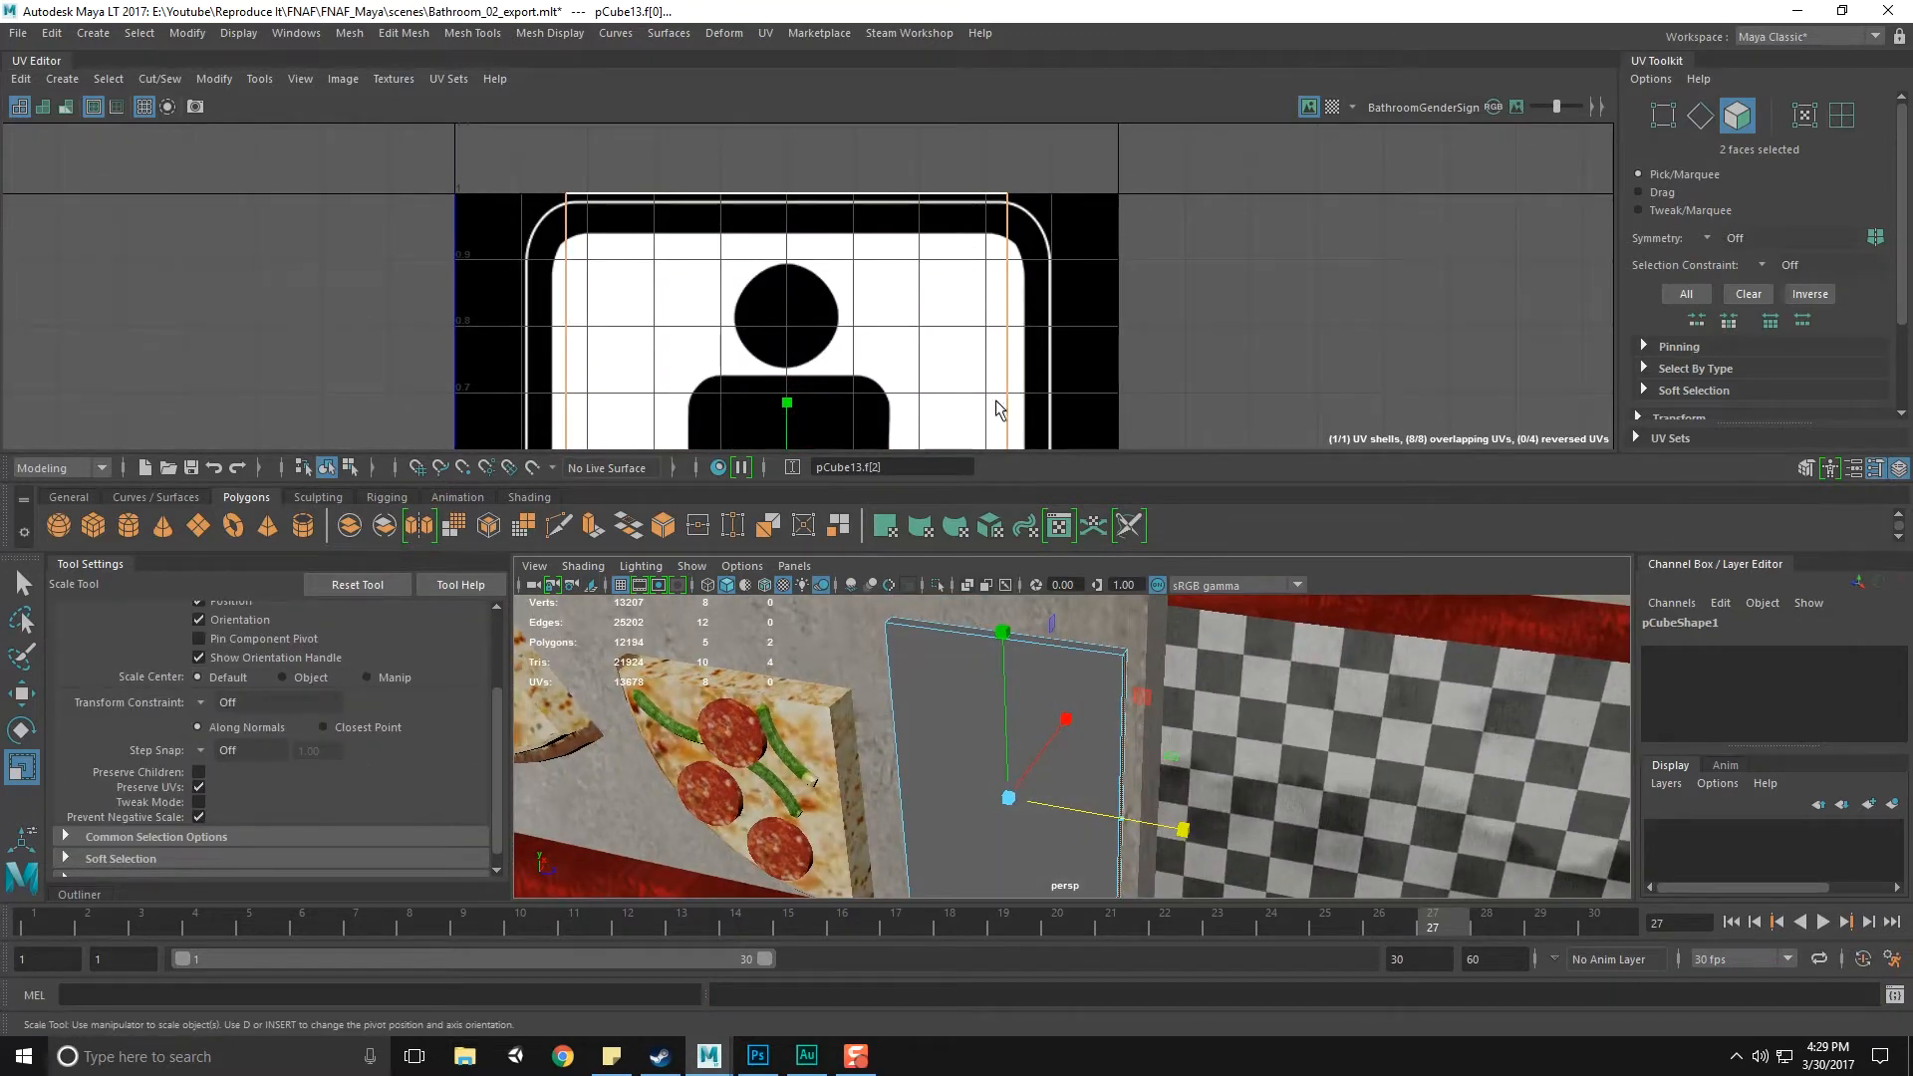
left_click_drag(1161, 736, 1094, 757, "alt")
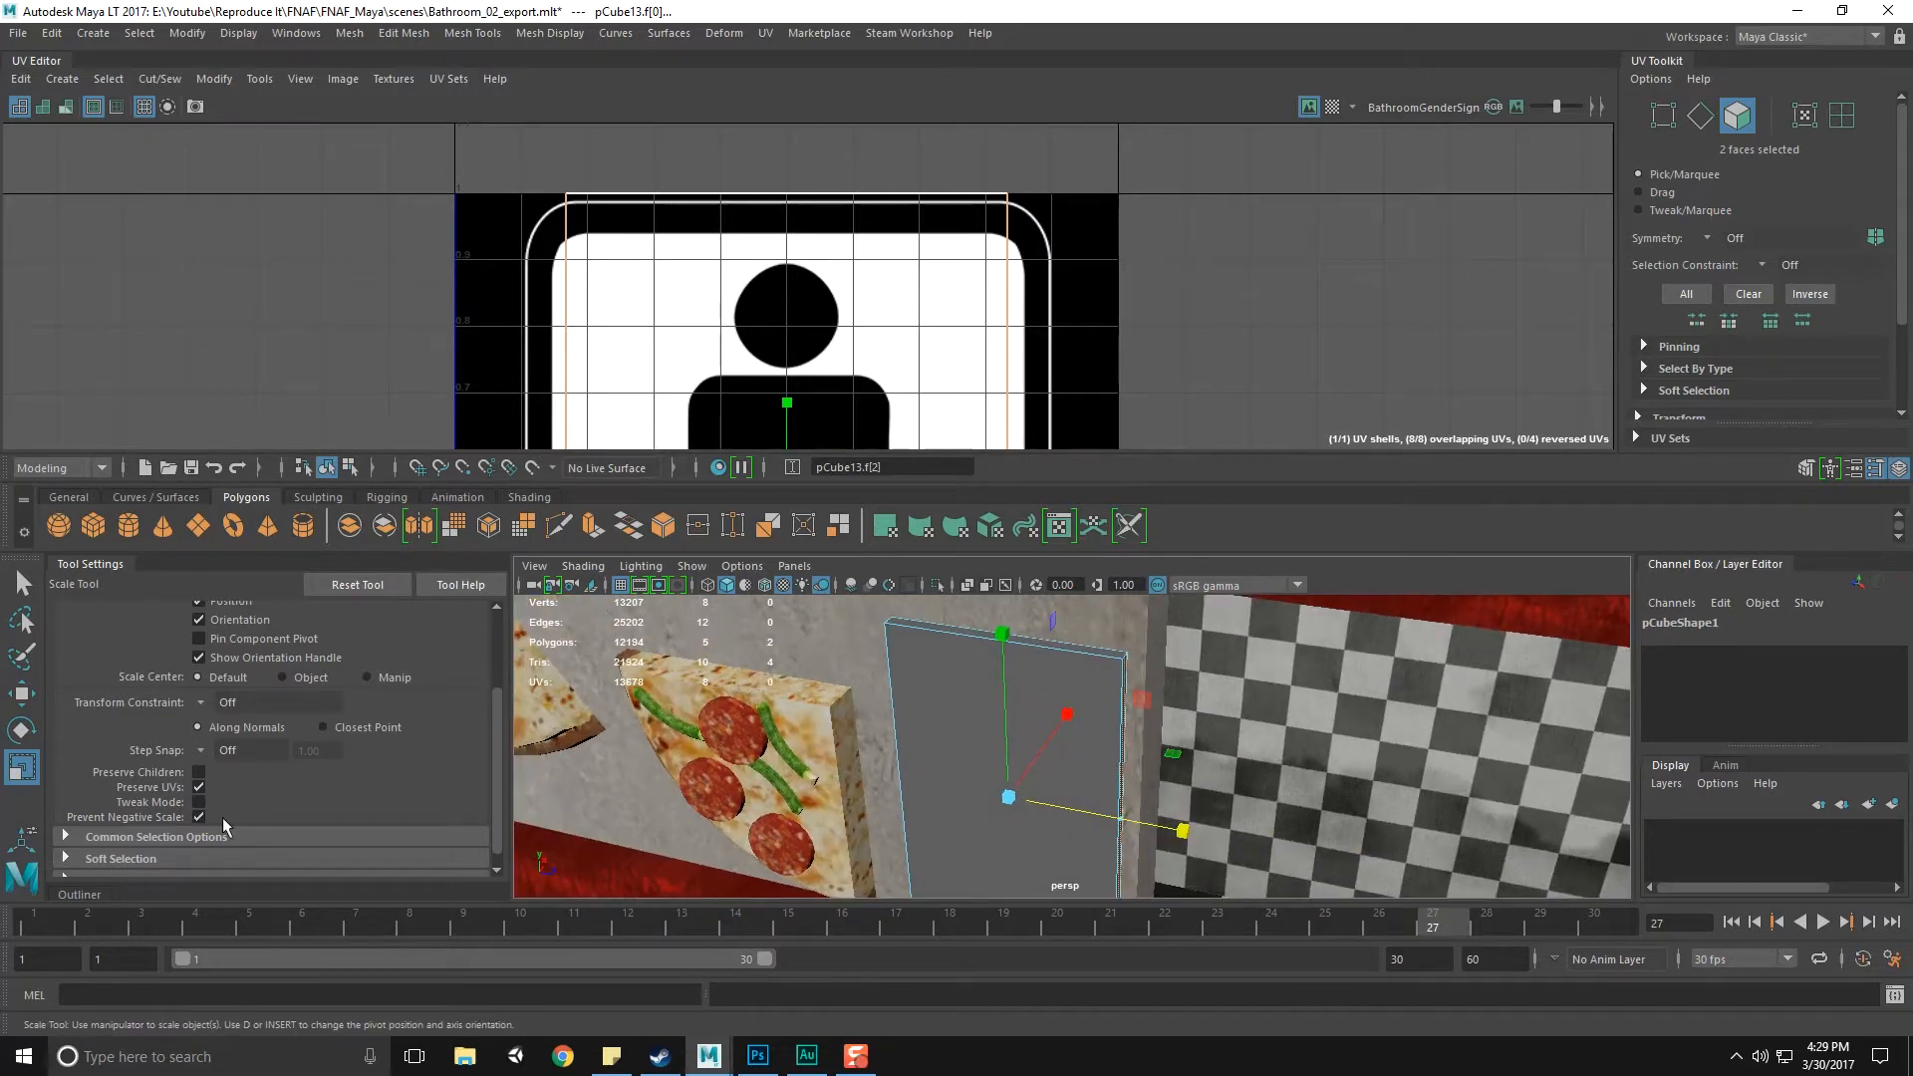
left_click_drag(1183, 831, 1190, 835)
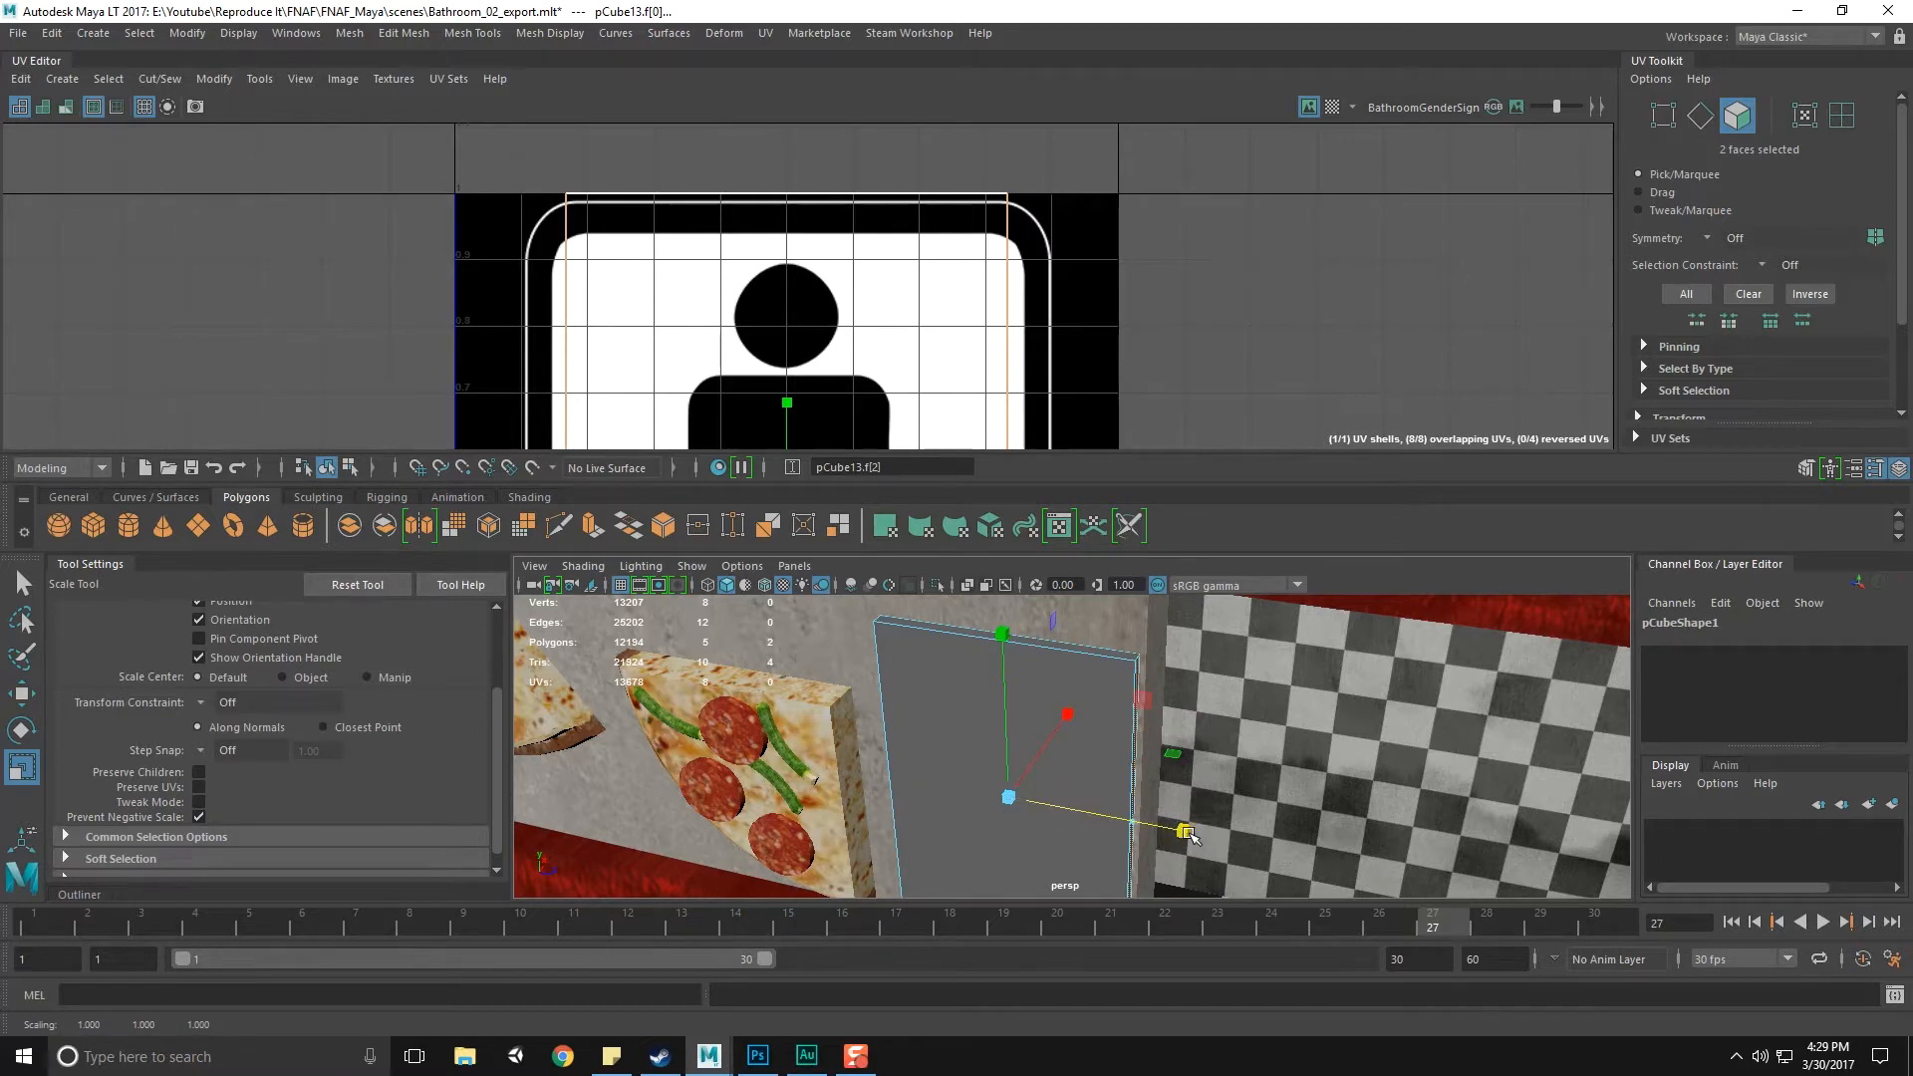
Apply planar UV mapping to the slab, try stretching the projection sideways, and undo that stretch
key("F8")
left_click(766, 33)
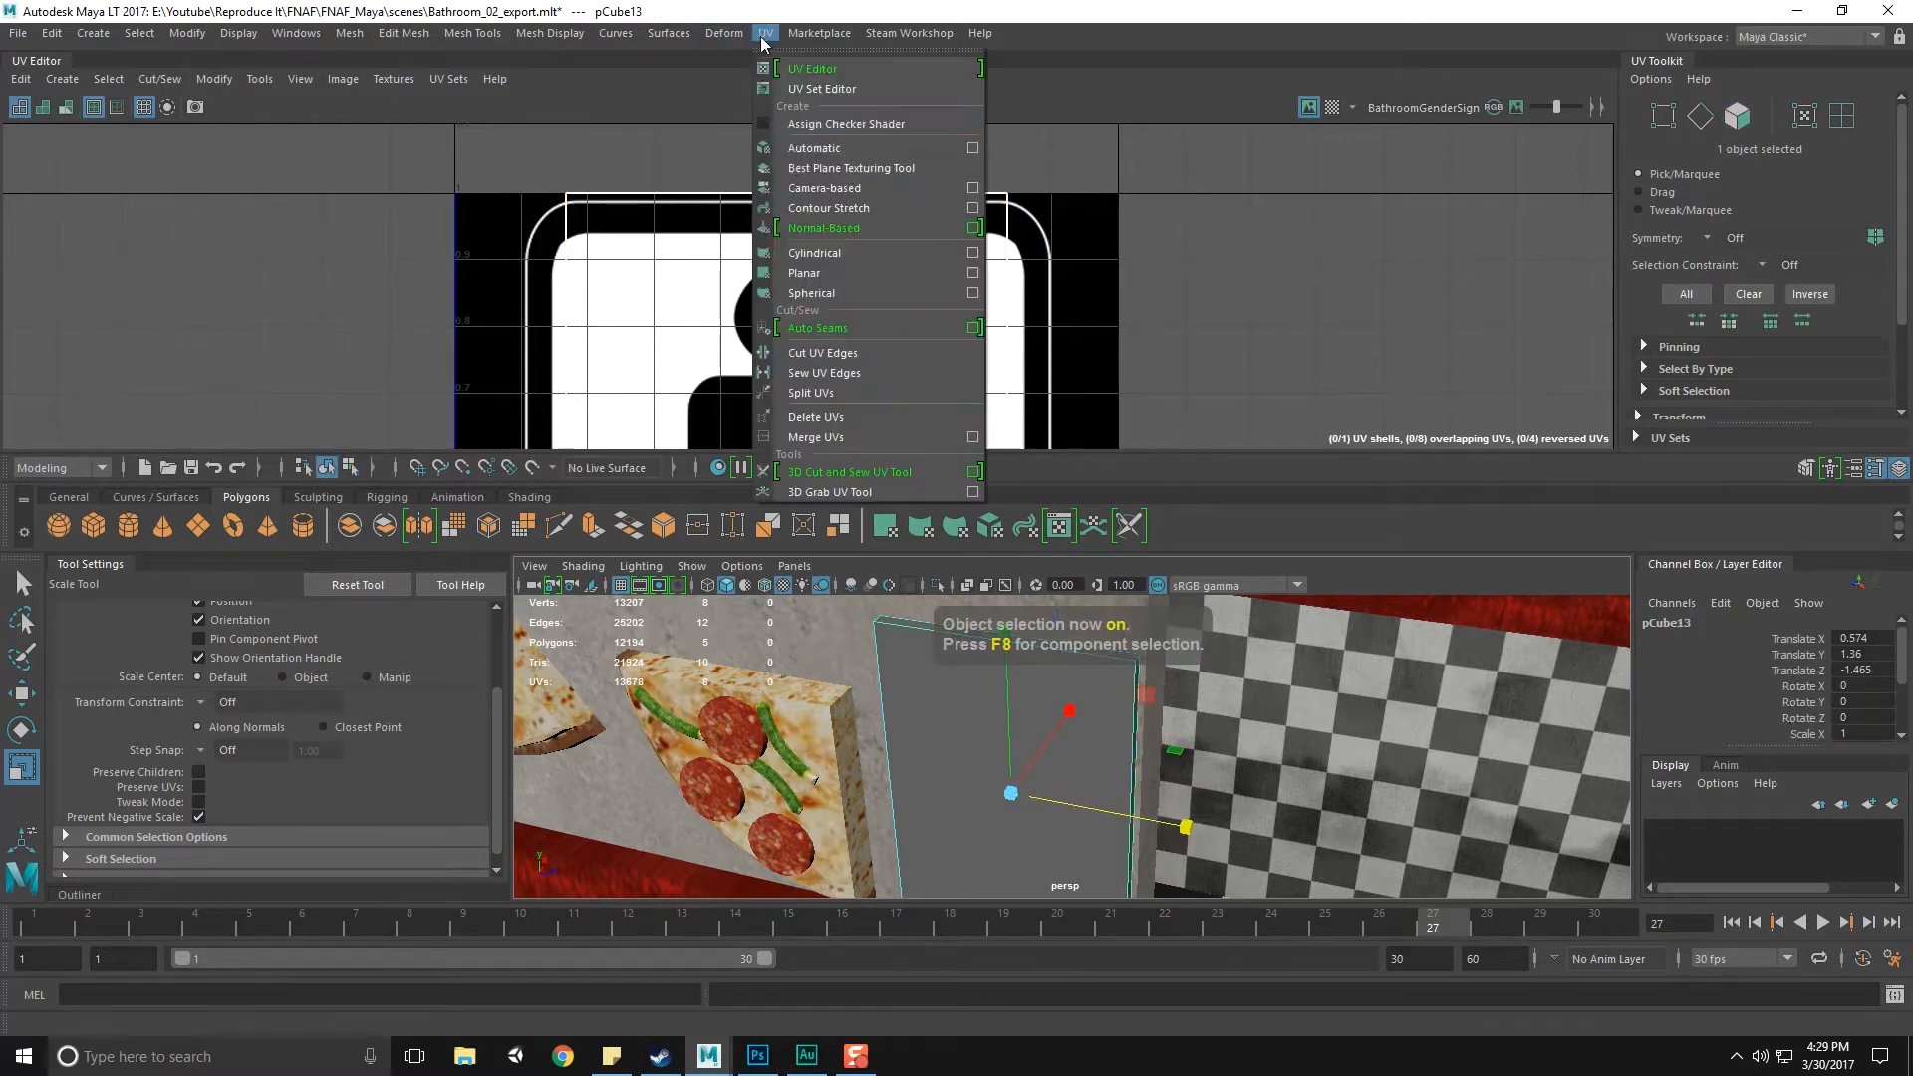
left_click(847, 275)
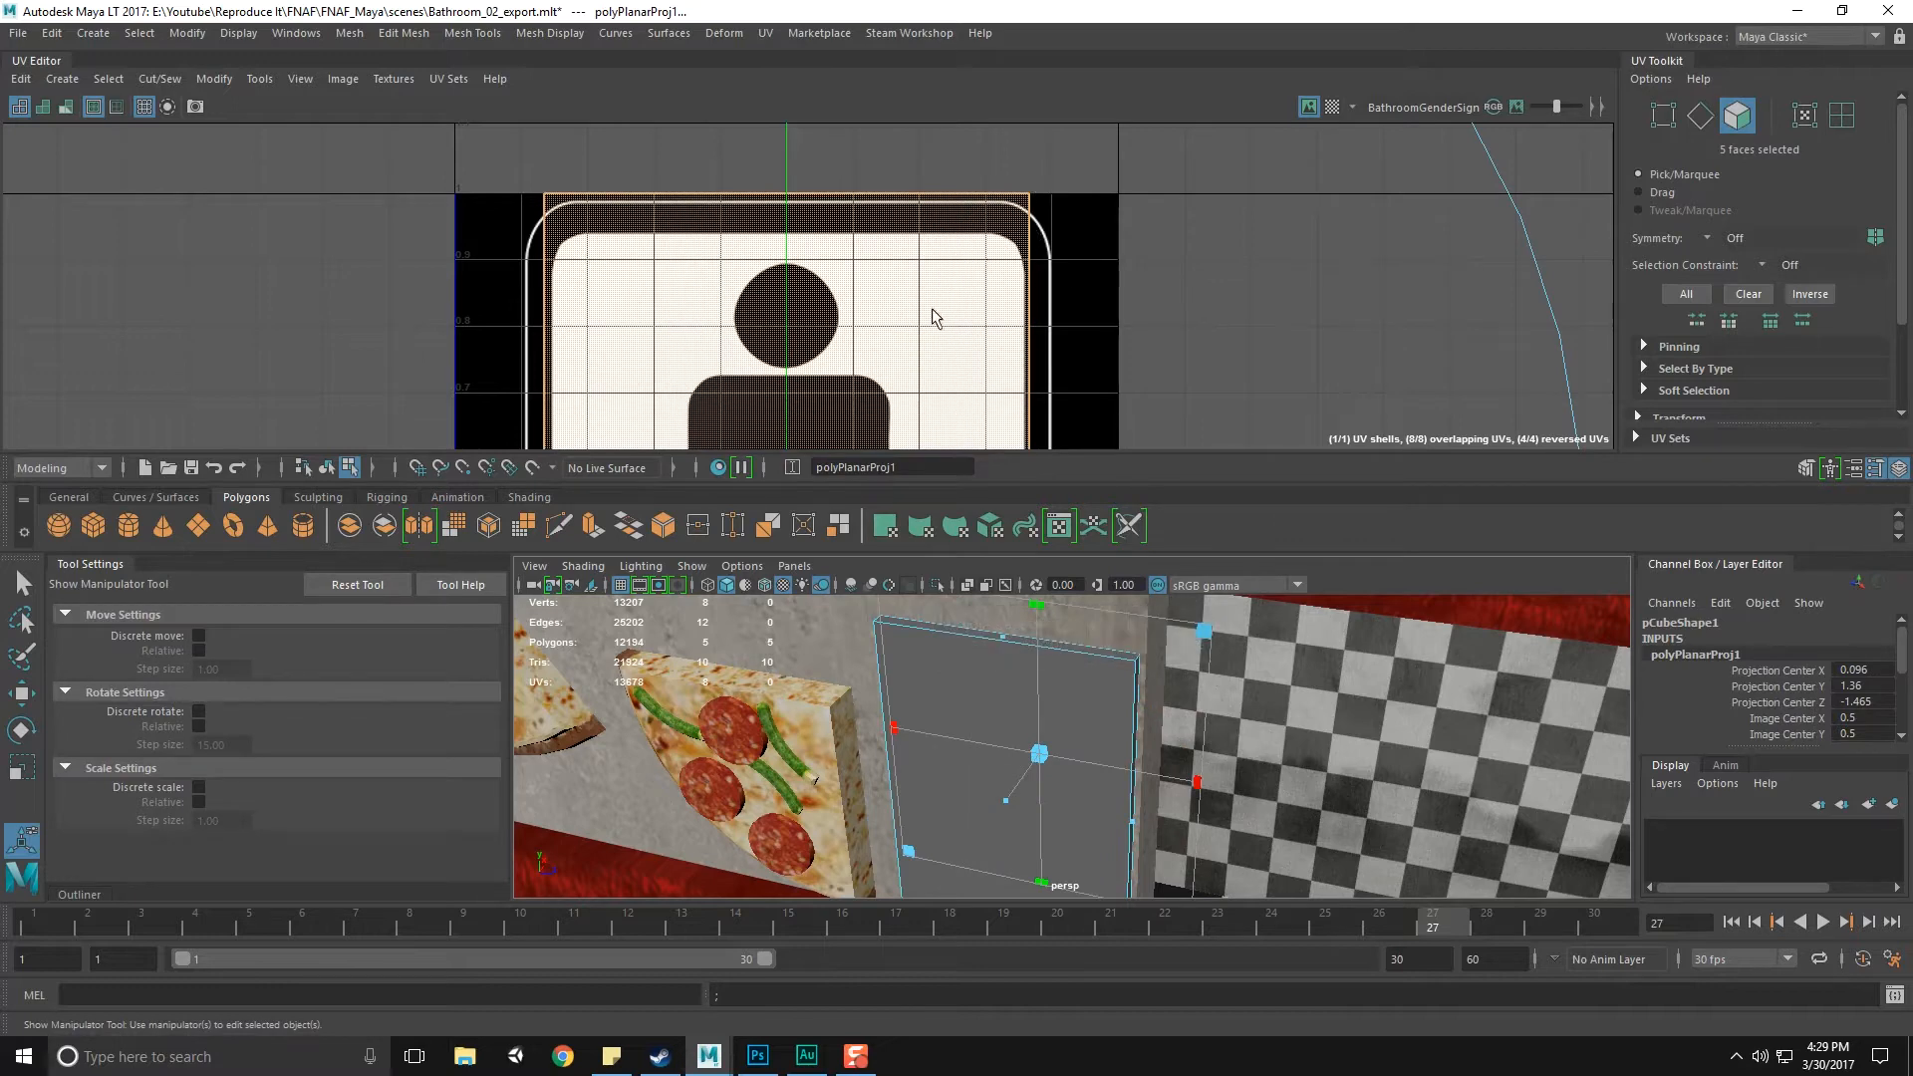
left_click_drag(1190, 789, 1202, 795)
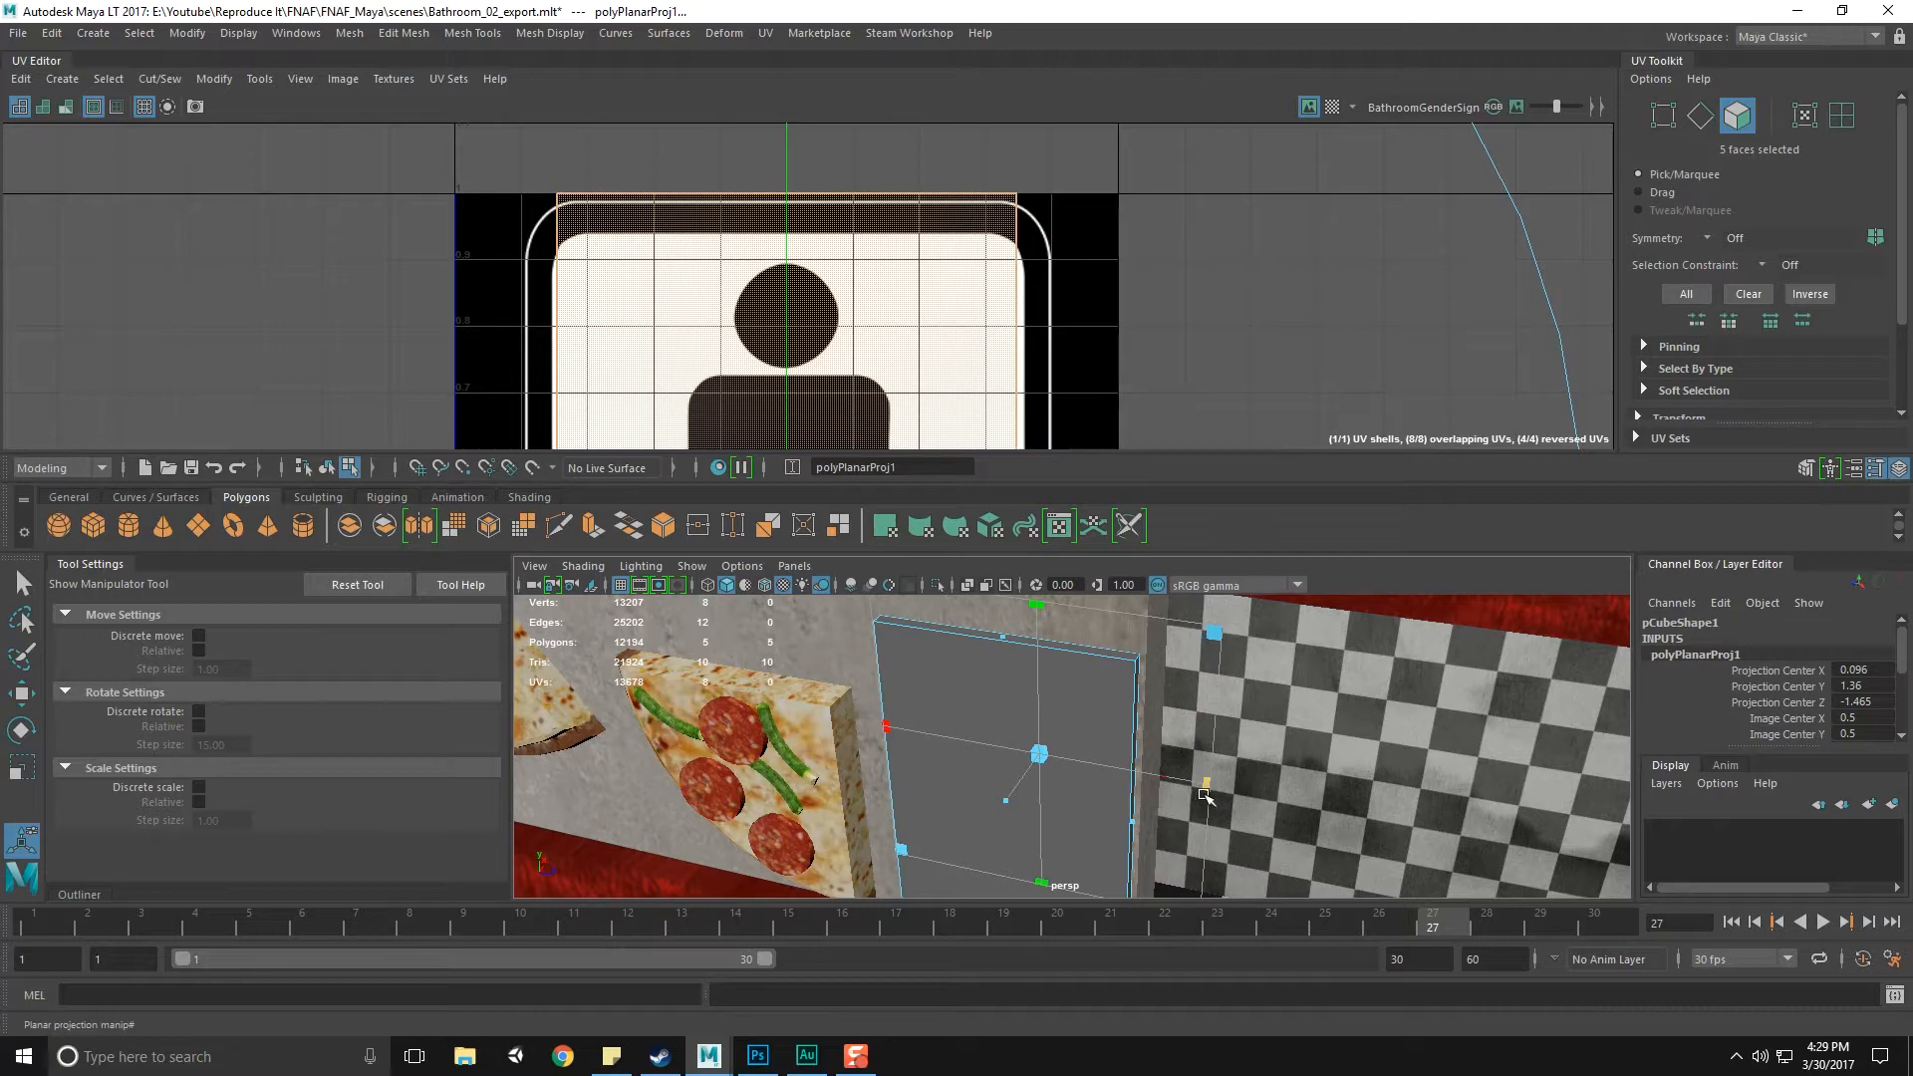
key("ctrl+z")
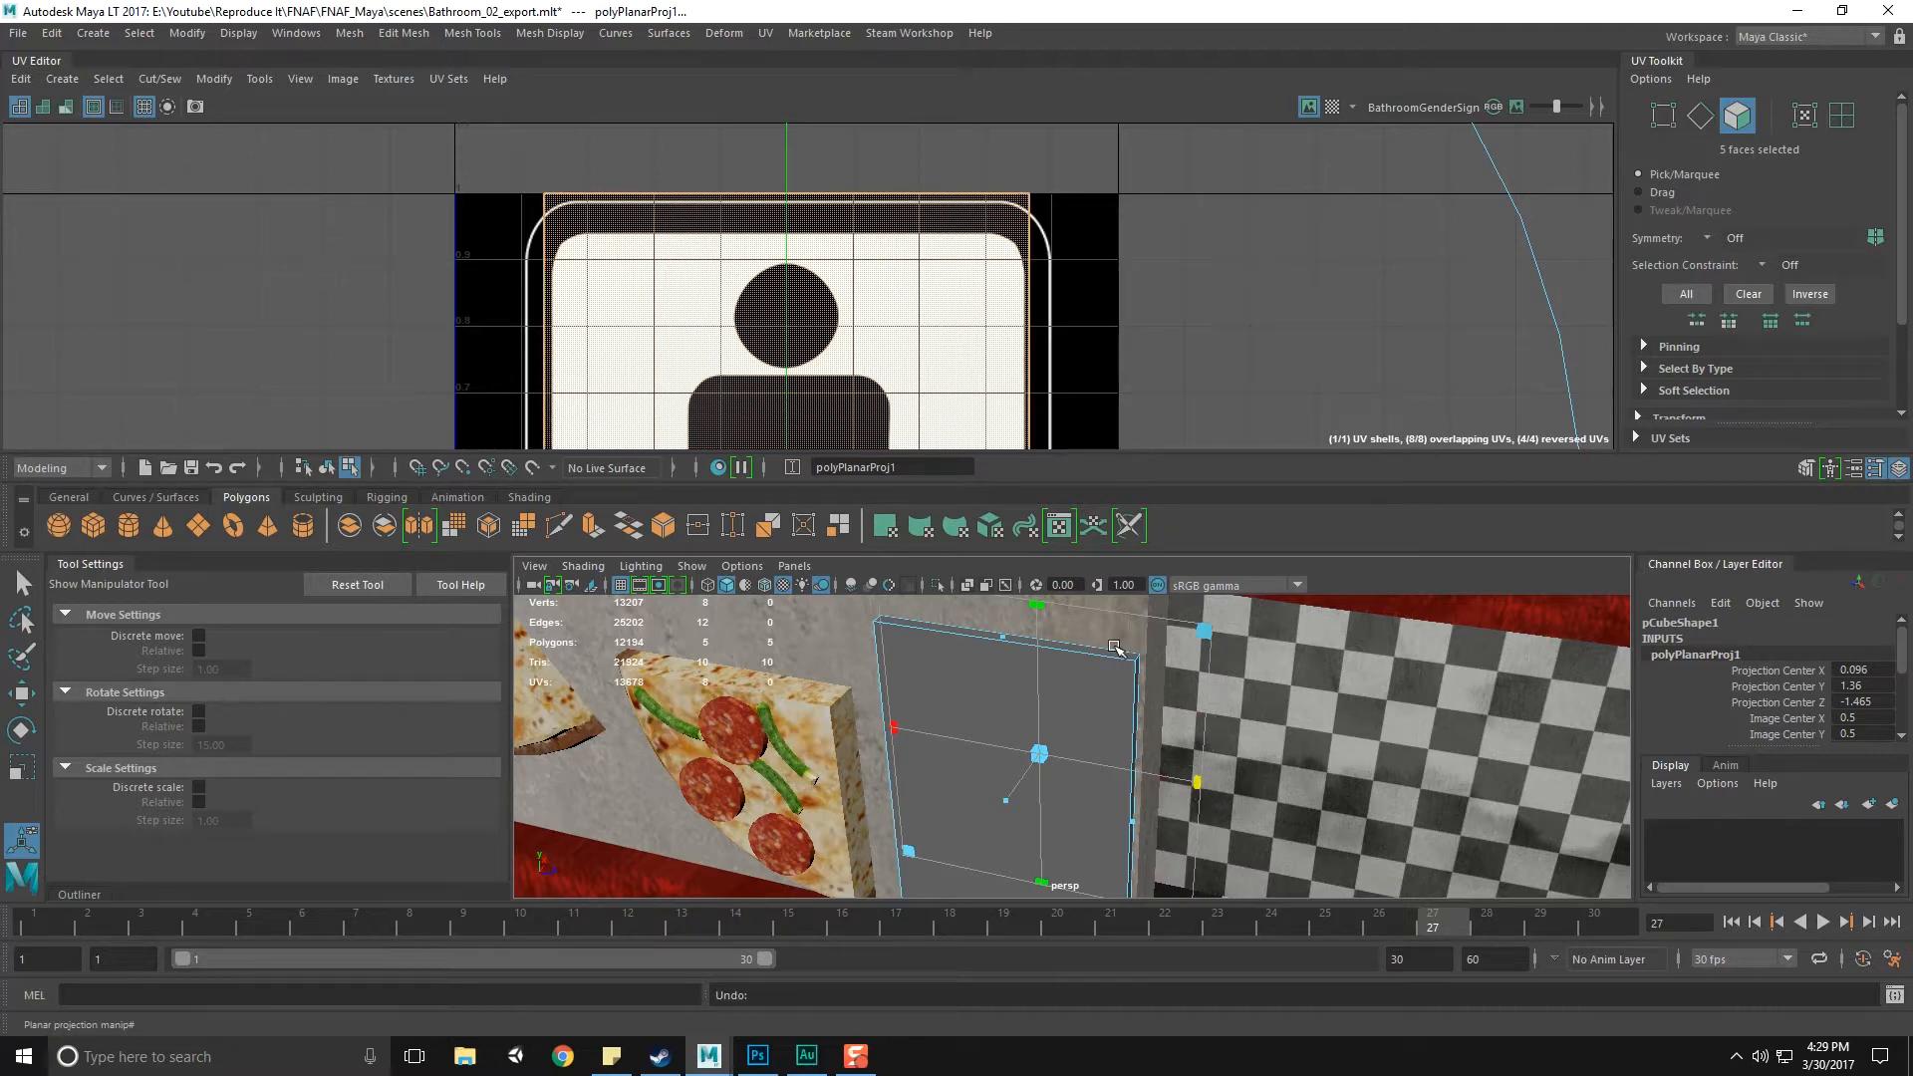
Scale the whole slab slightly wider and reapply planar UV mapping so it spans the sign texture's outer border
key("q")
key("F8")
key("r")
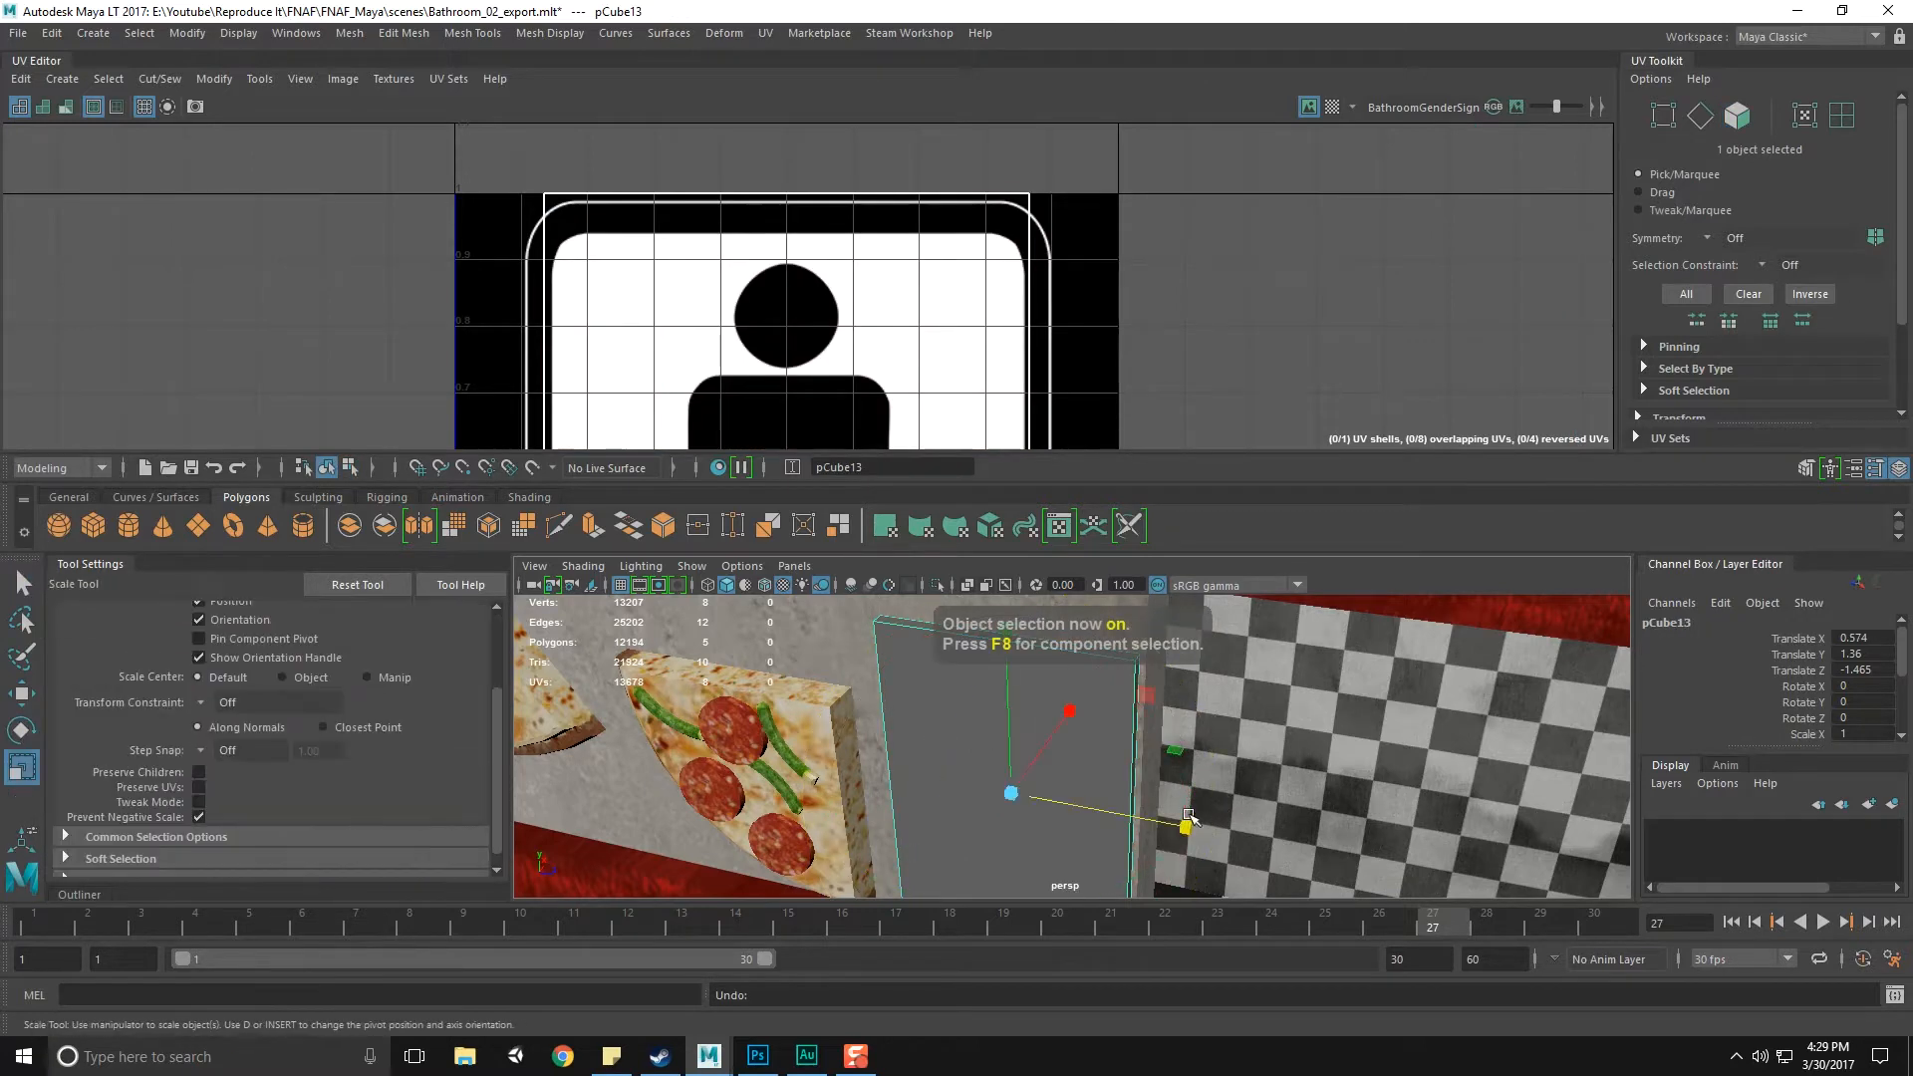
left_click_drag(1193, 825, 1214, 826)
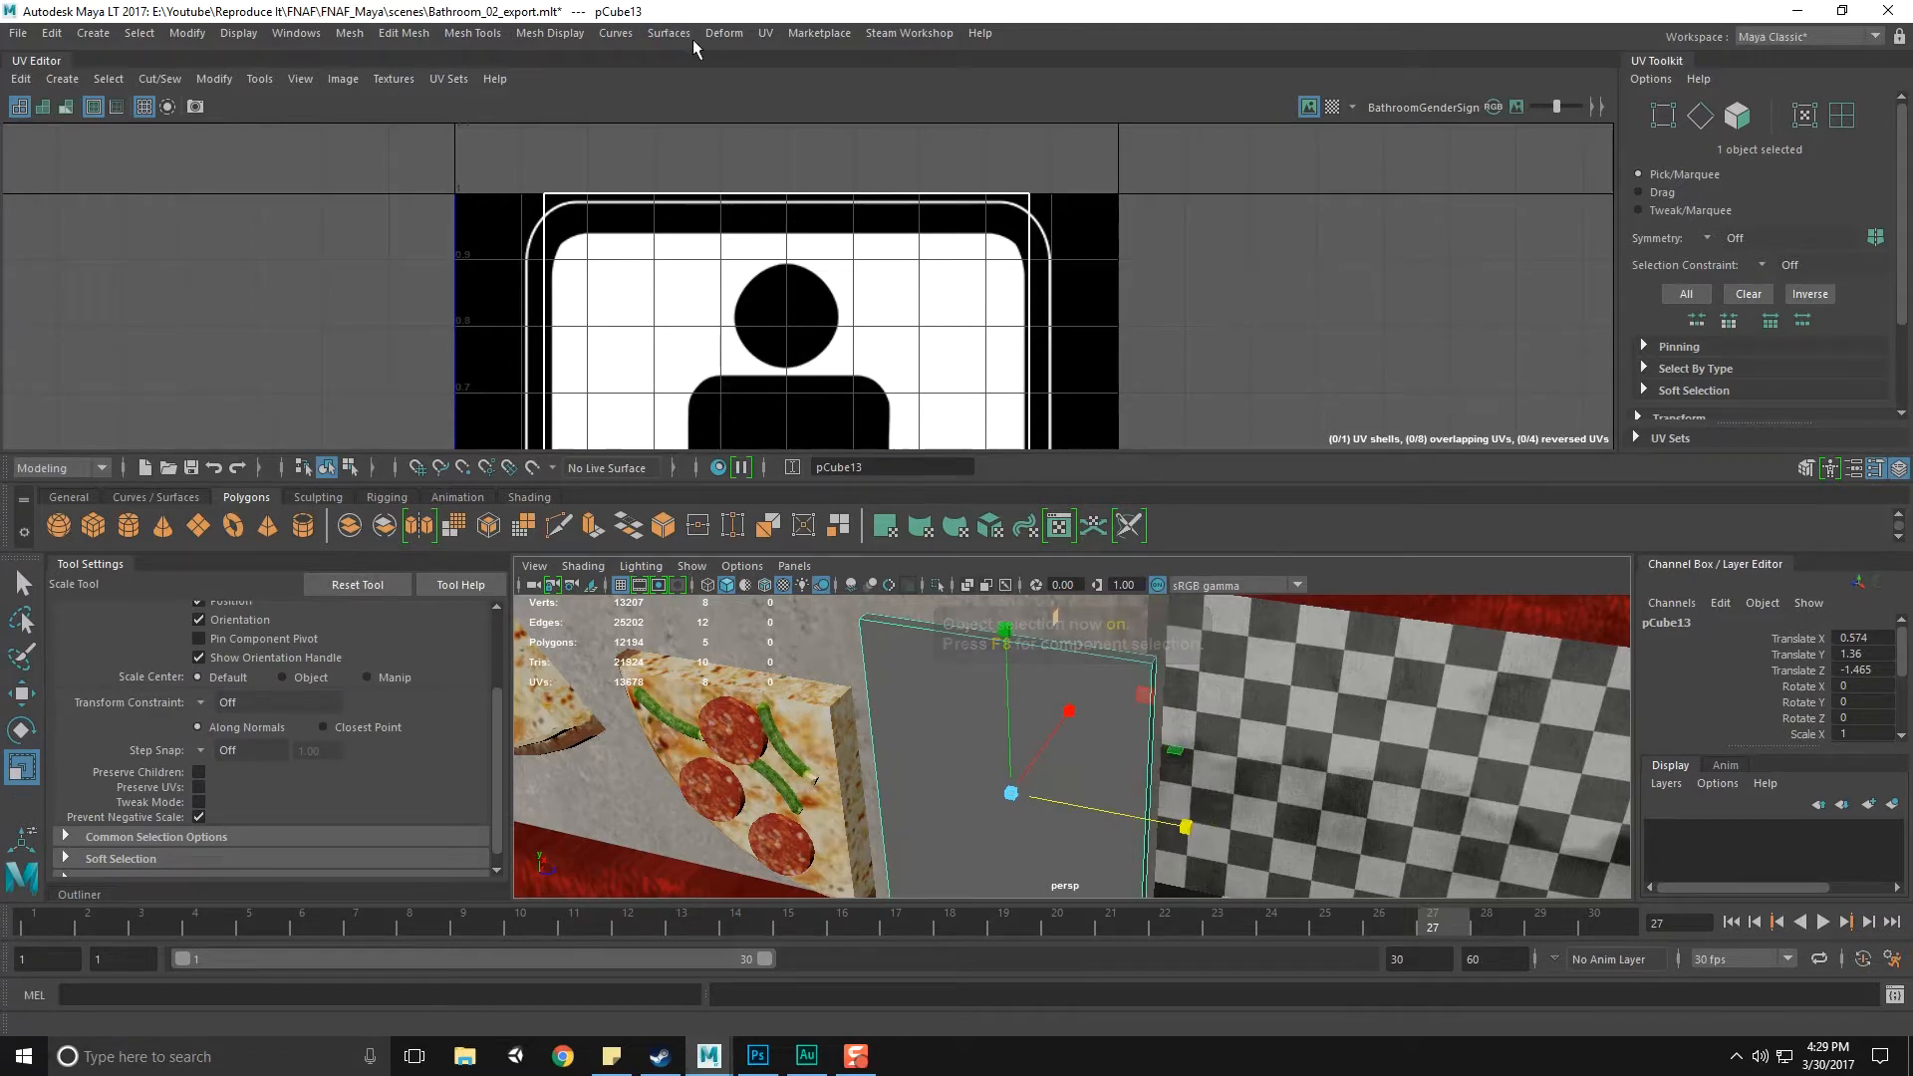
left_click(765, 33)
left_click(813, 246)
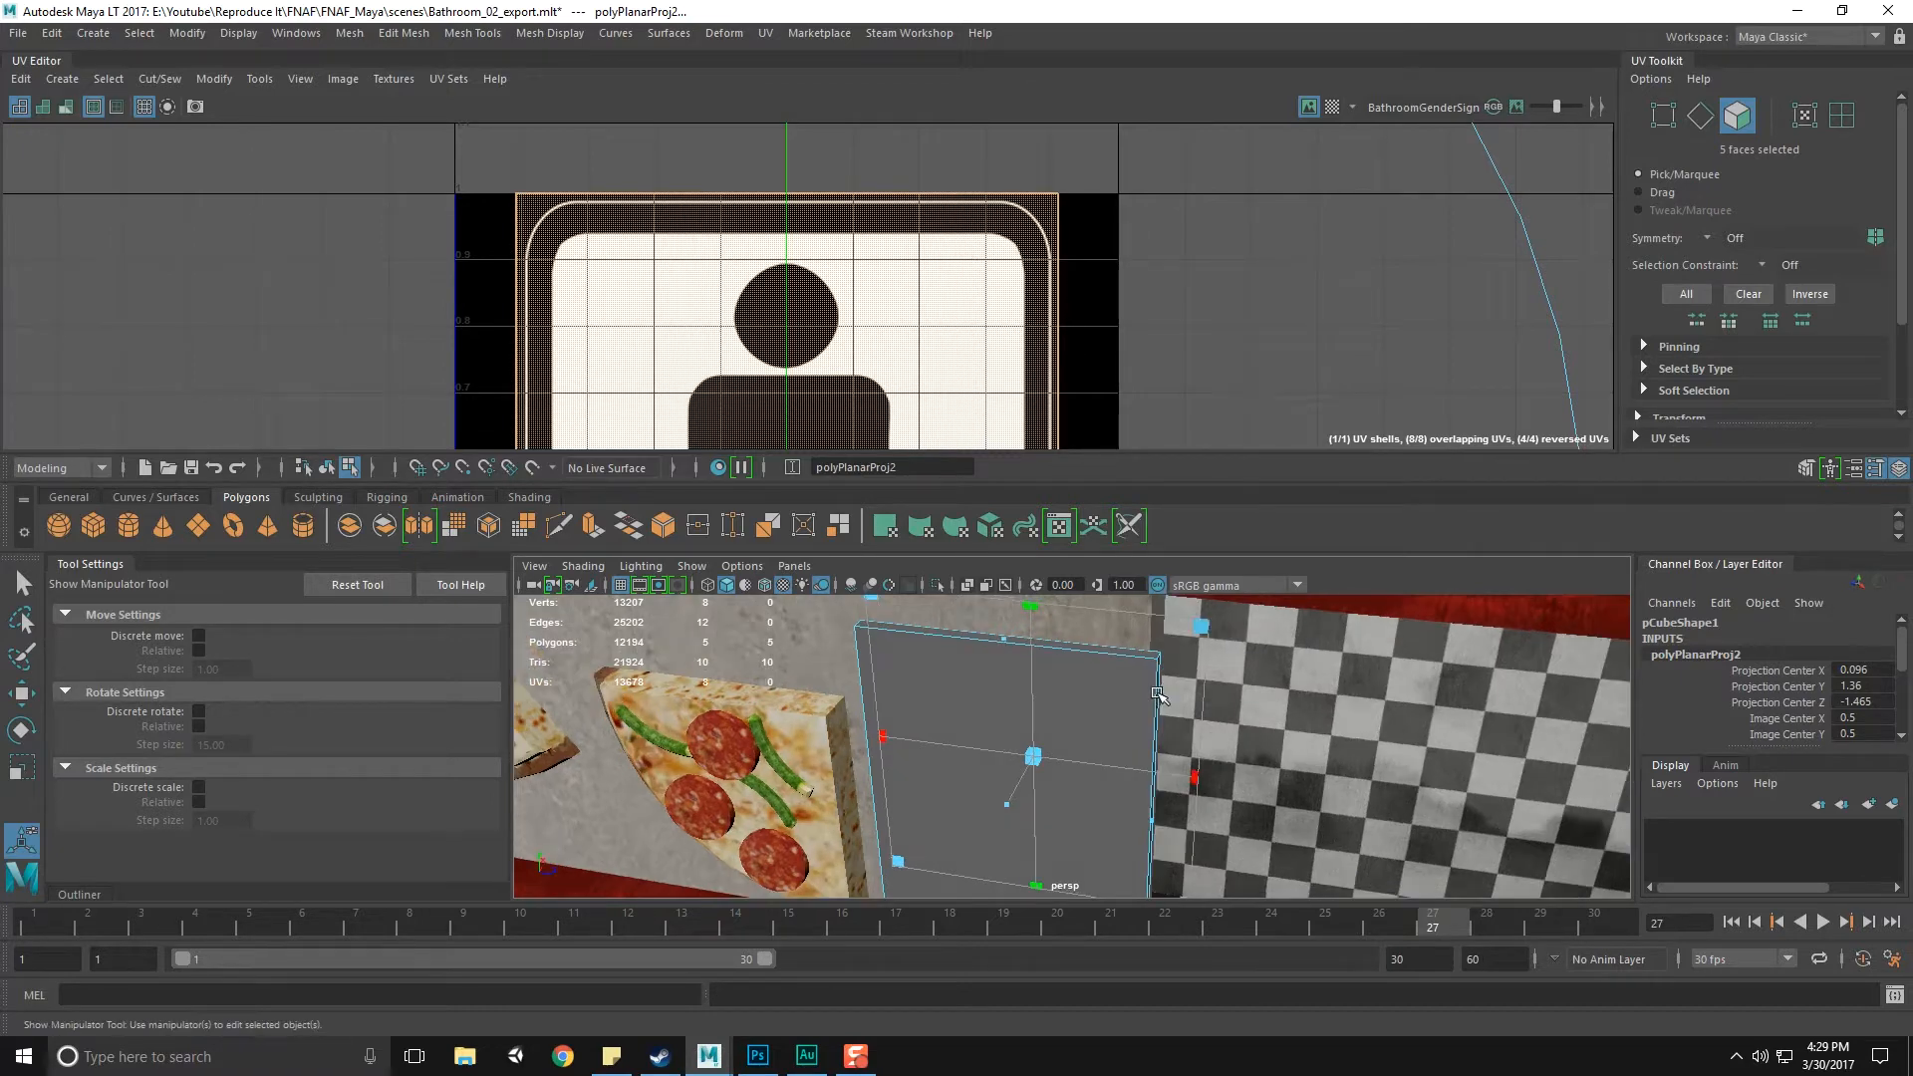
key("q")
key("F8")
key("F8")
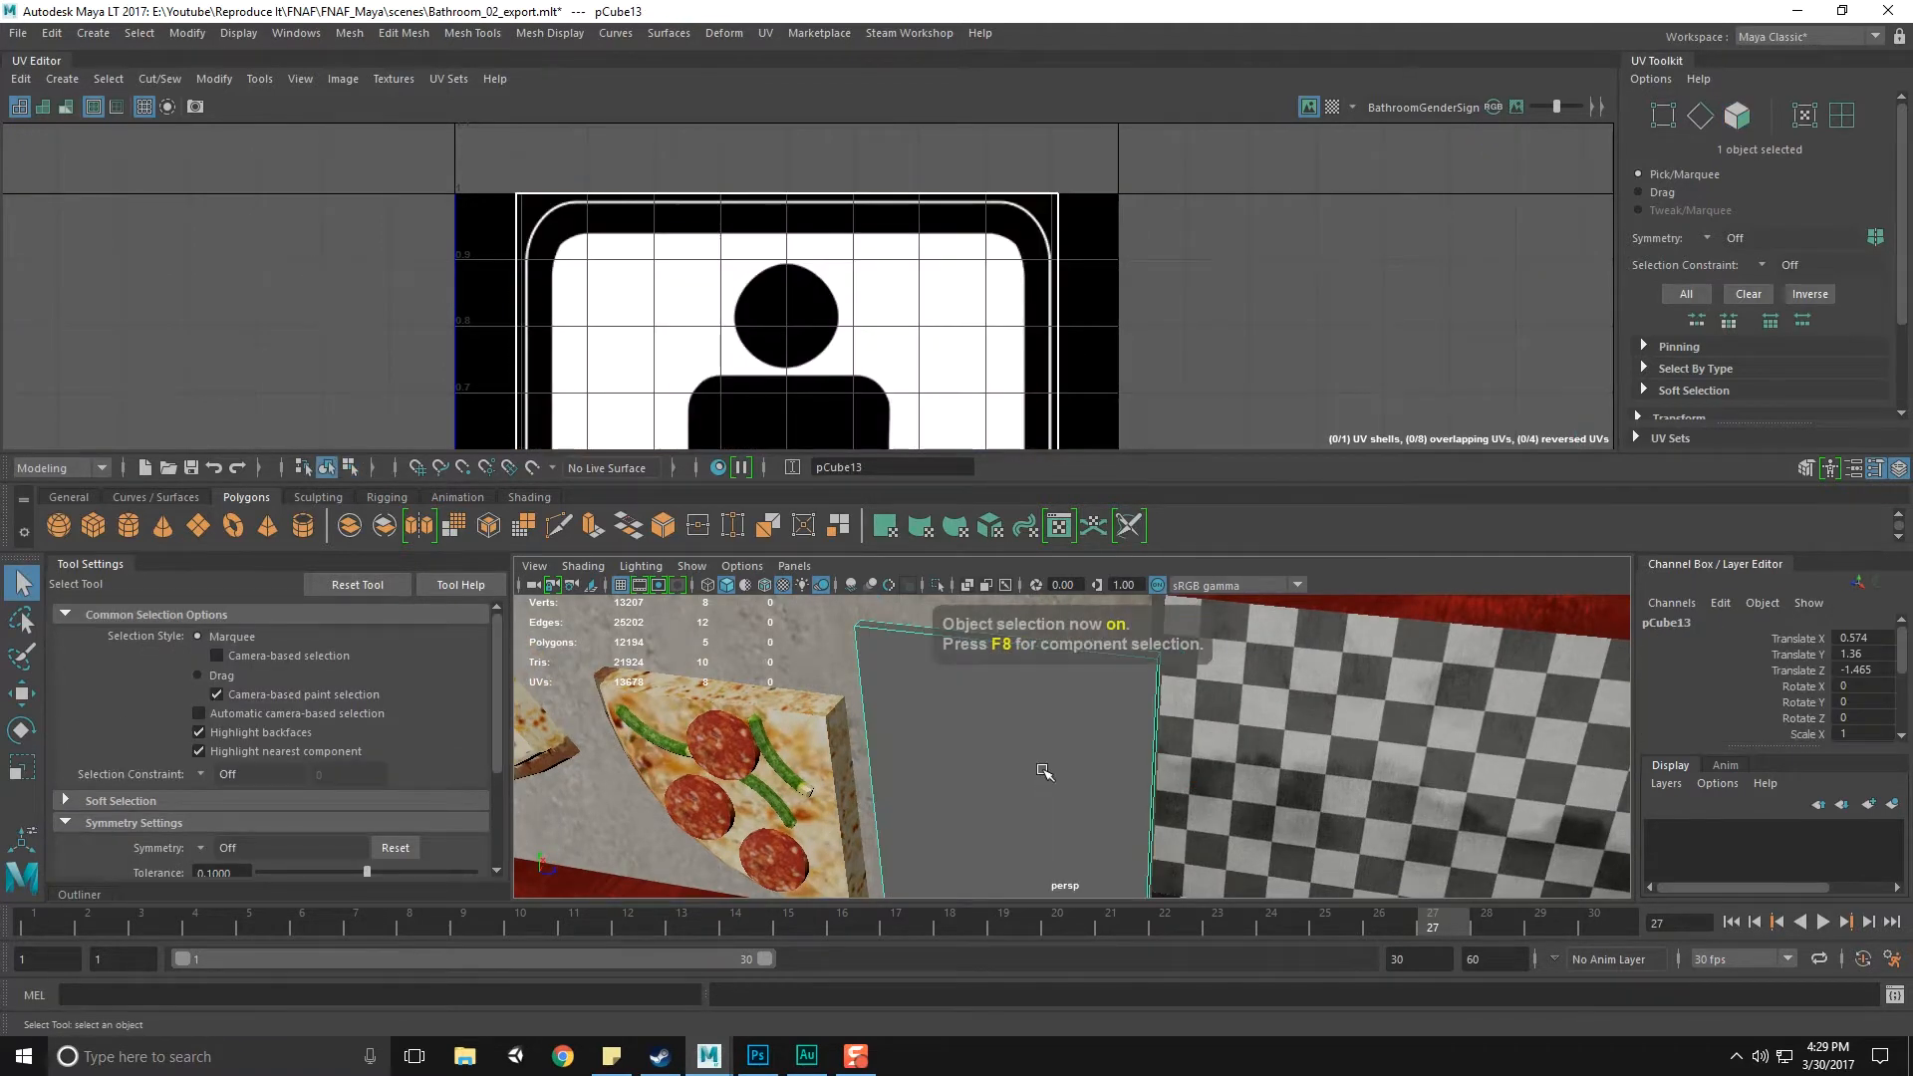
Slide the slab along the wall to Translate Z -1.487 and rename it Bathroom_GenderSign_Male
key("w")
left_click_drag(1208, 800, 1183, 706)
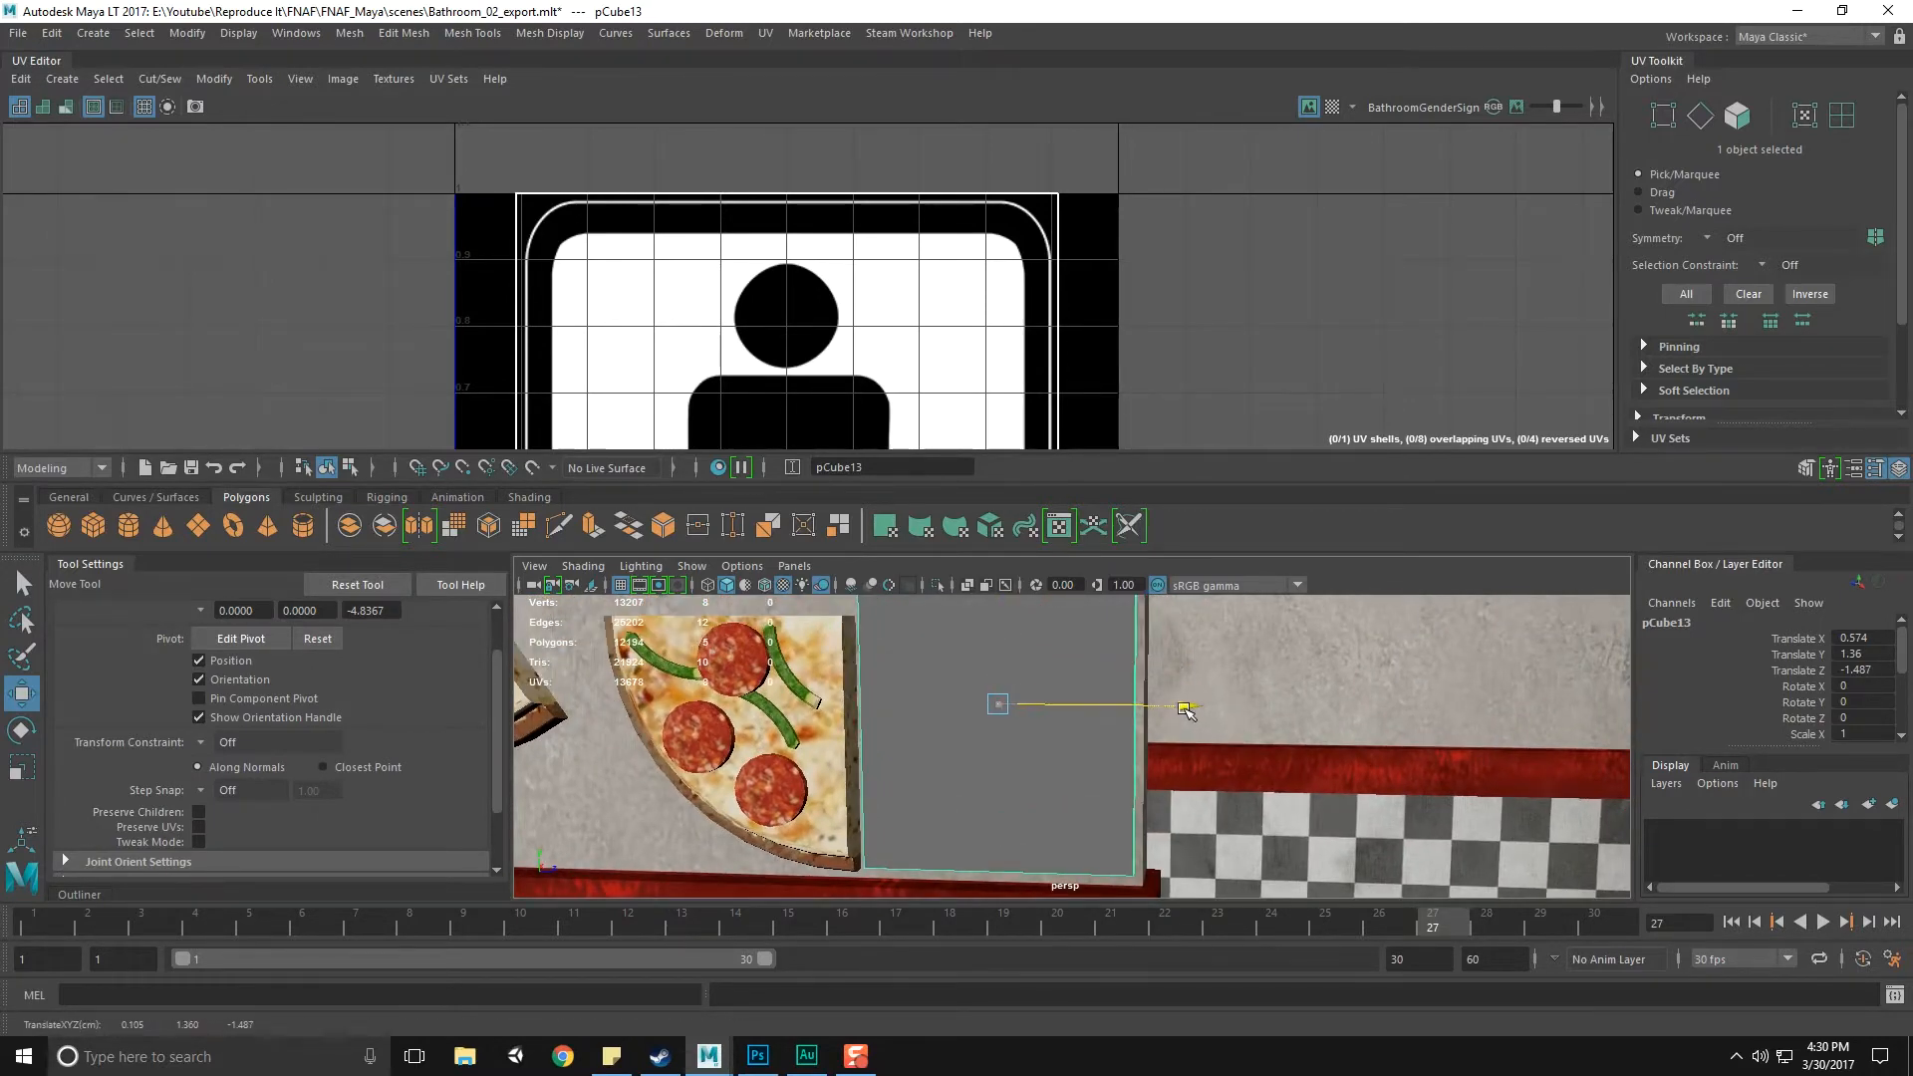
scroll(1191, 712, "down", 3)
middle_click_drag(1317, 706, 1121, 749, "alt")
scroll(1123, 751, "down", 2)
scroll(1179, 743, "down", 2)
double_click(1704, 621)
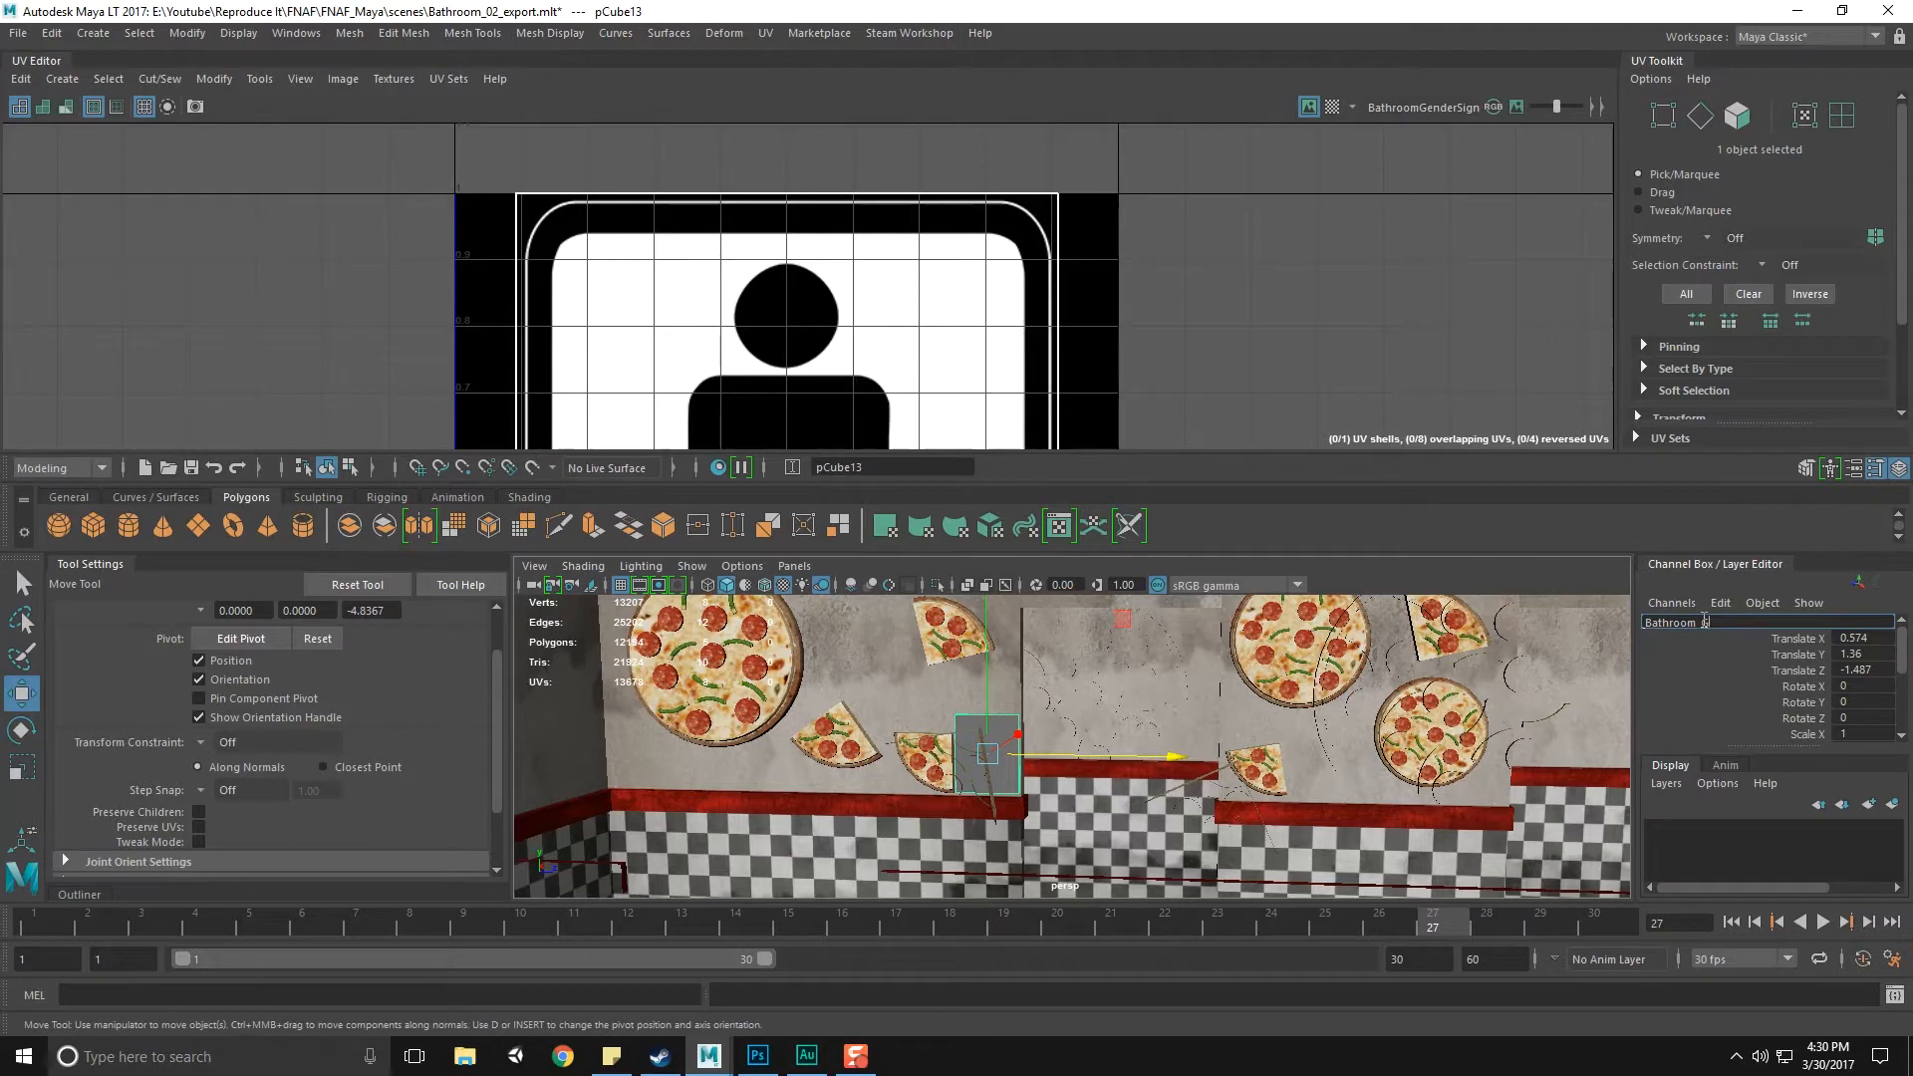
type("Bathroom_GenderSign_Male")
key("Return")
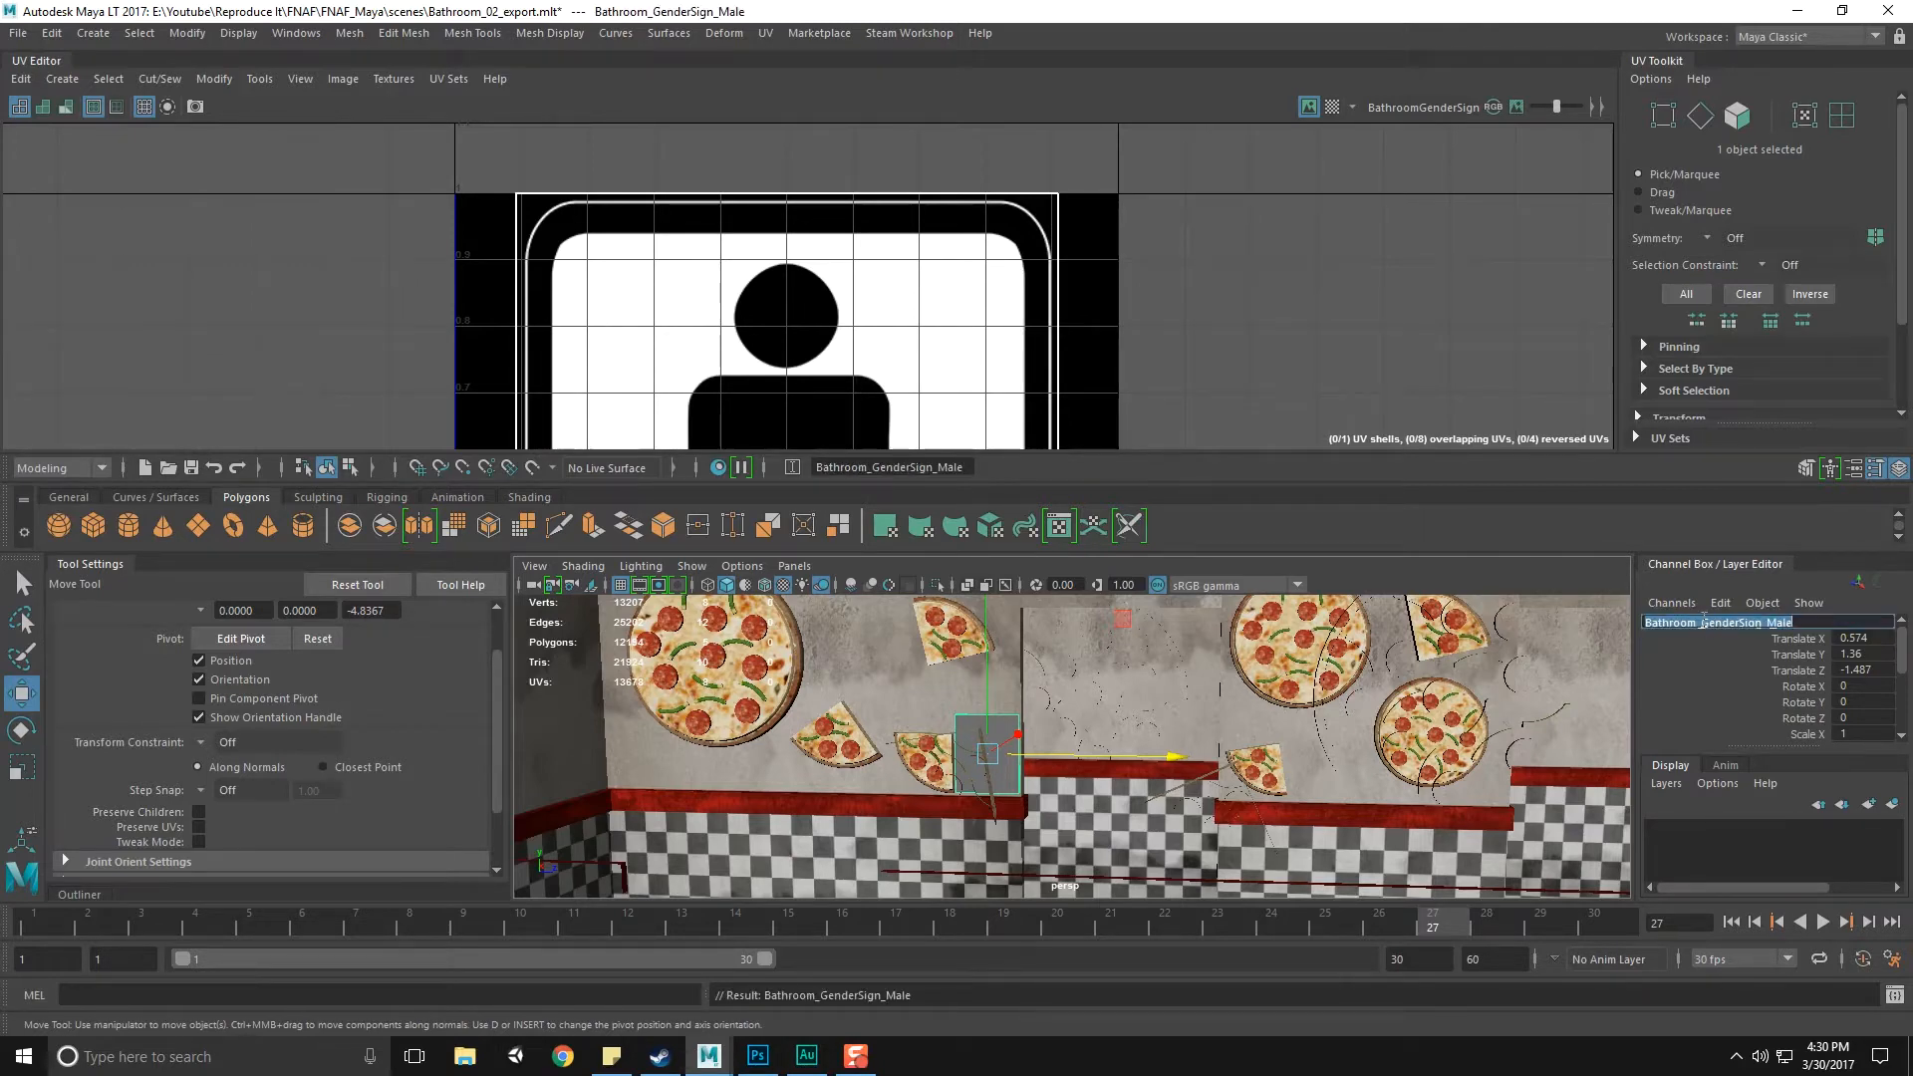
Duplicate the male sign and move the copy along the wall past the second doorway to Translate Z 2.56
middle_click_drag(1073, 749, 1025, 762, "alt")
key("ctrl+d")
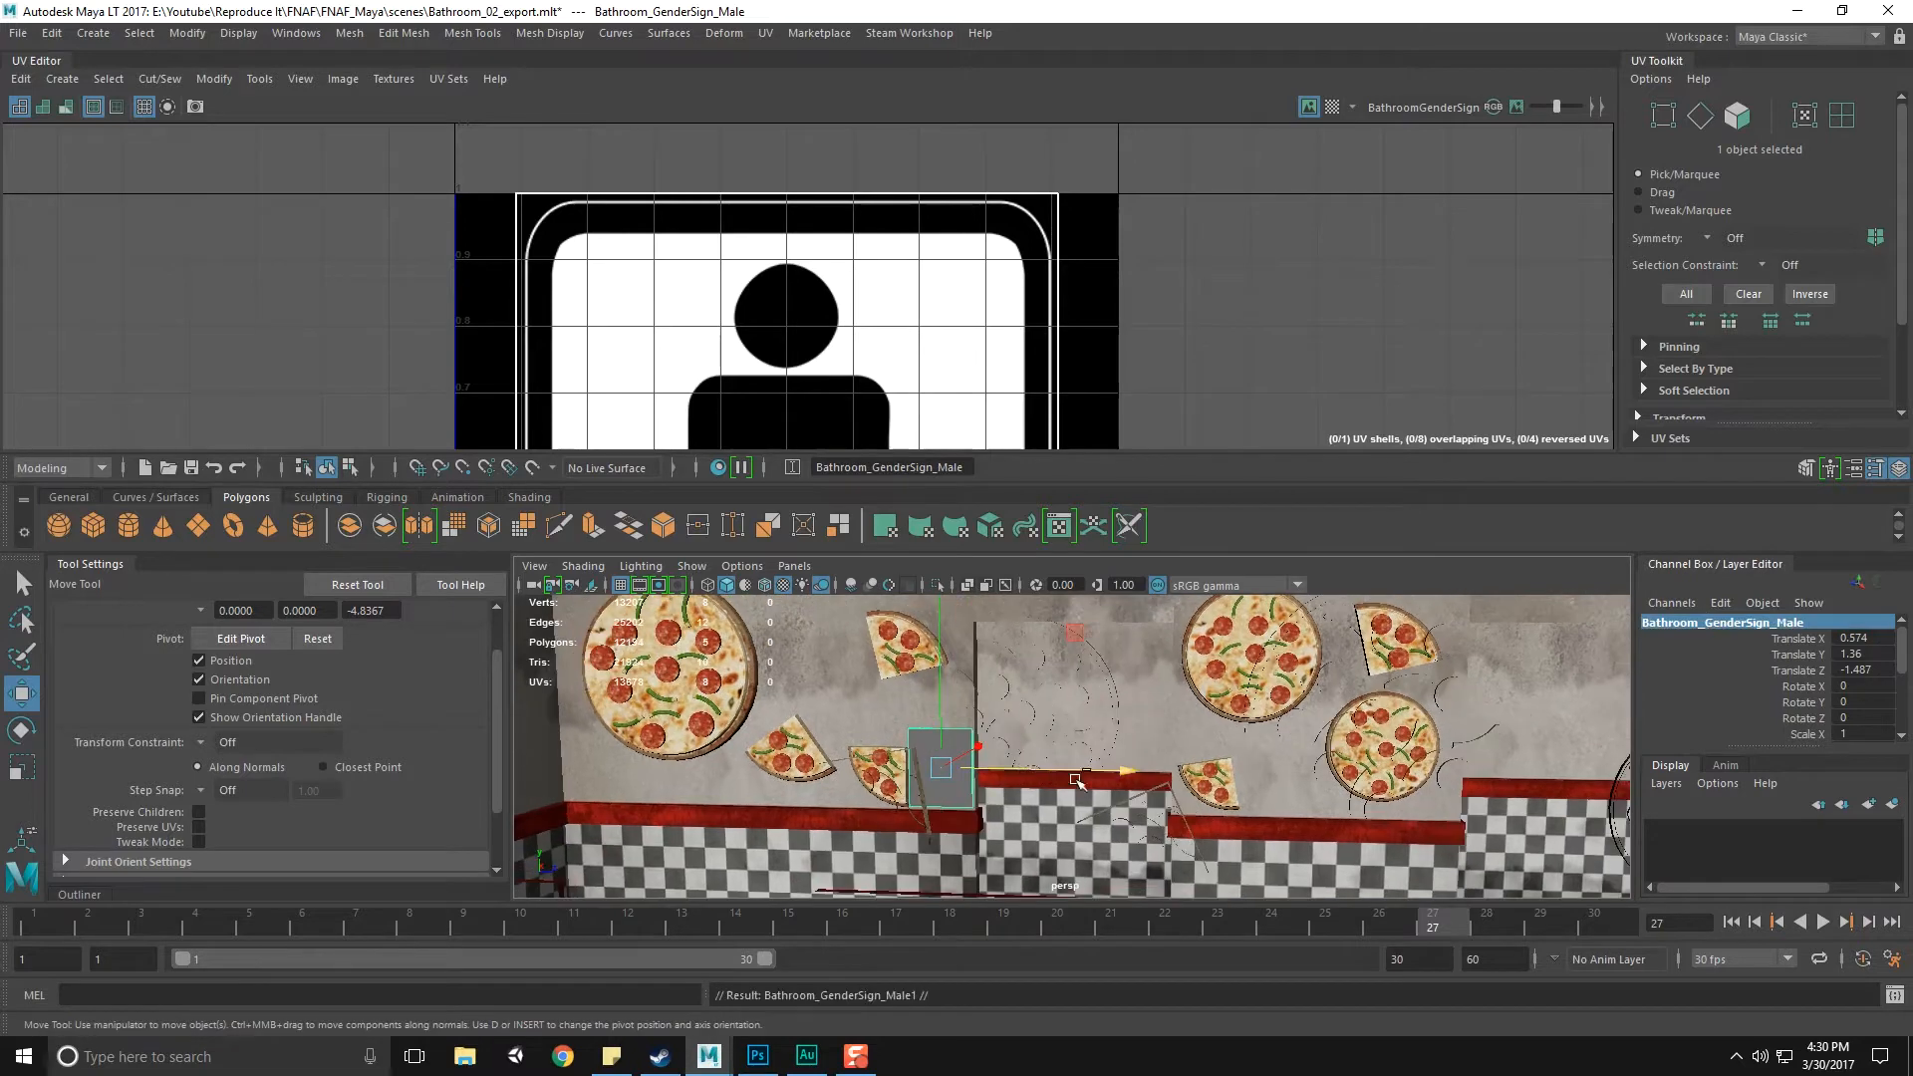
left_click_drag(1137, 775, 1611, 803)
middle_click_drag(1611, 803, 1138, 789, "alt")
left_click_drag(1138, 785, 1429, 787)
Rename the duplicated sign panel as Bathroom_GenderSign_Female
double_click(1781, 623)
left_click_drag(1769, 624, 1904, 626)
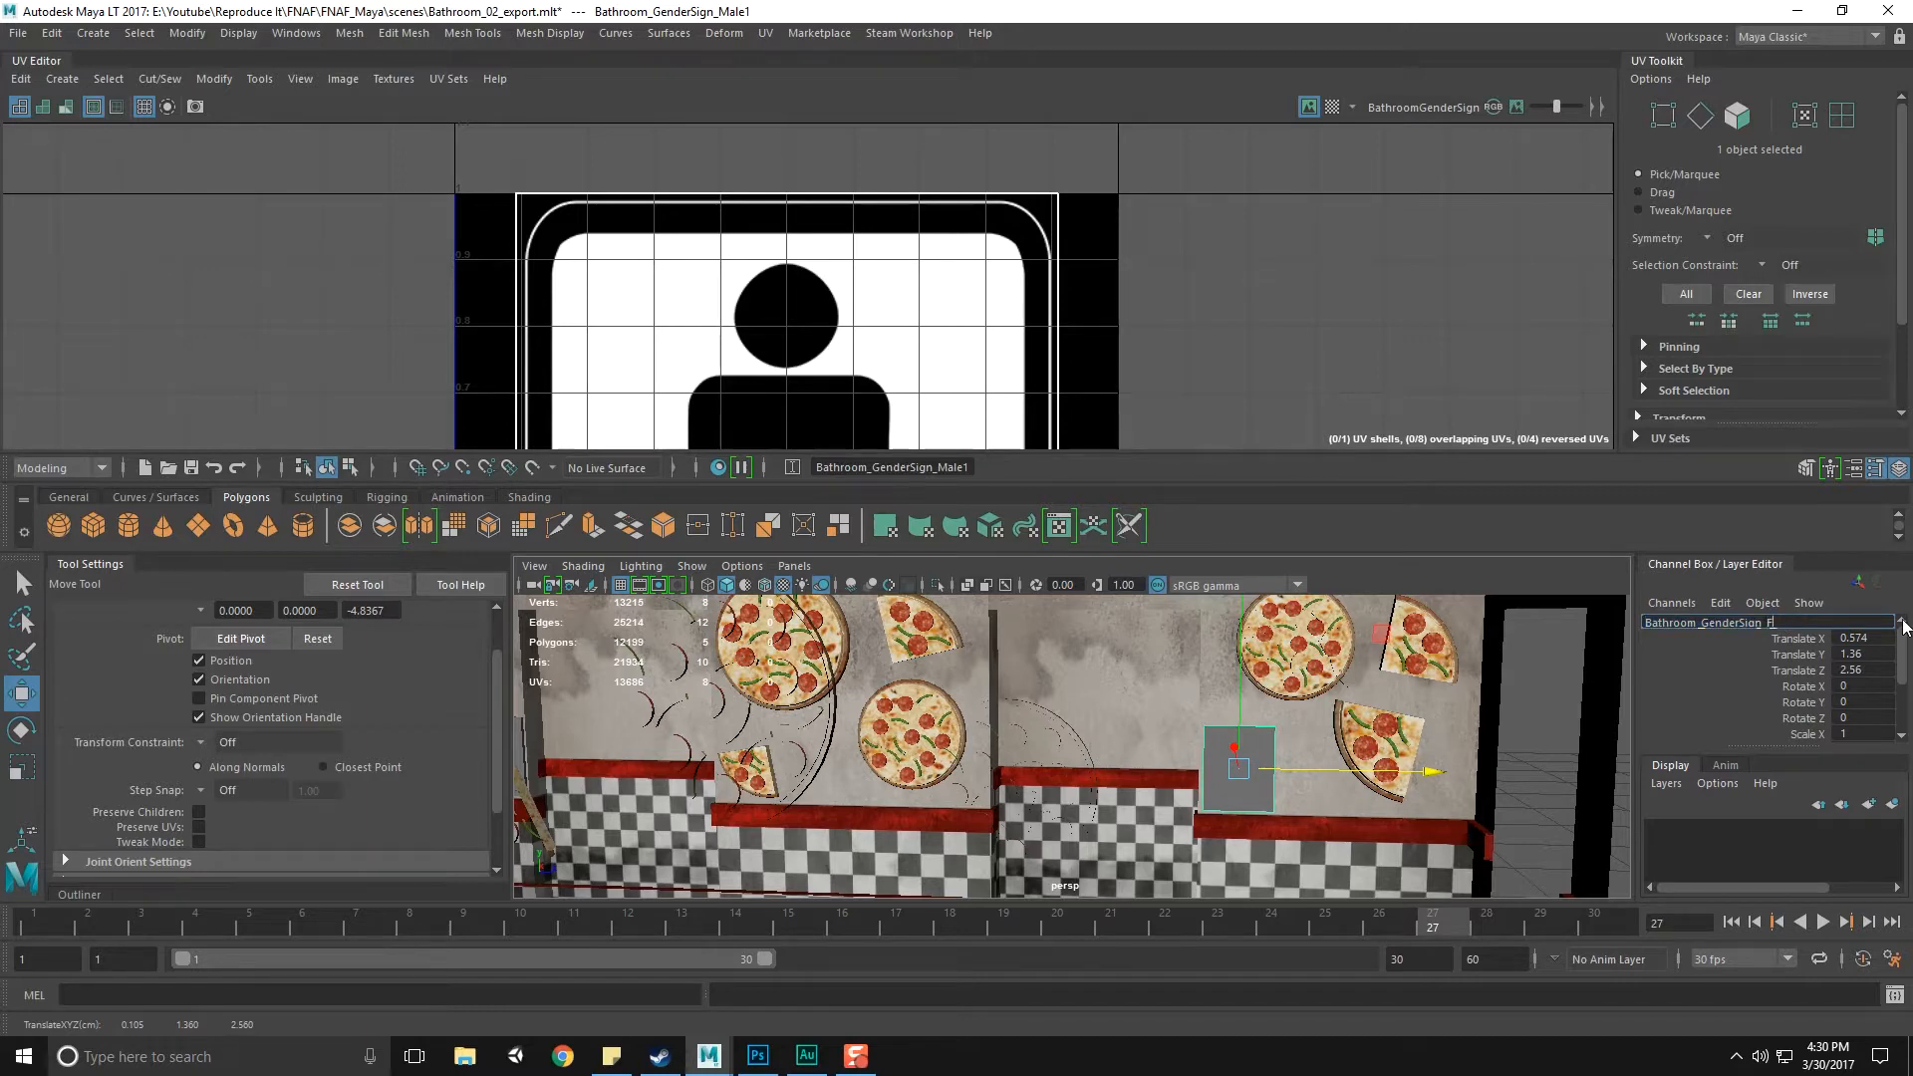
type("Female")
key("Return")
Switch to Chrome, preview the first fnaf bathroom image result to check where the gender signs hang, and move the browser aside
left_click_drag(1029, 825, 1152, 788, "alt")
middle_click_drag(989, 764, 1191, 708, "alt")
left_click(564, 1057)
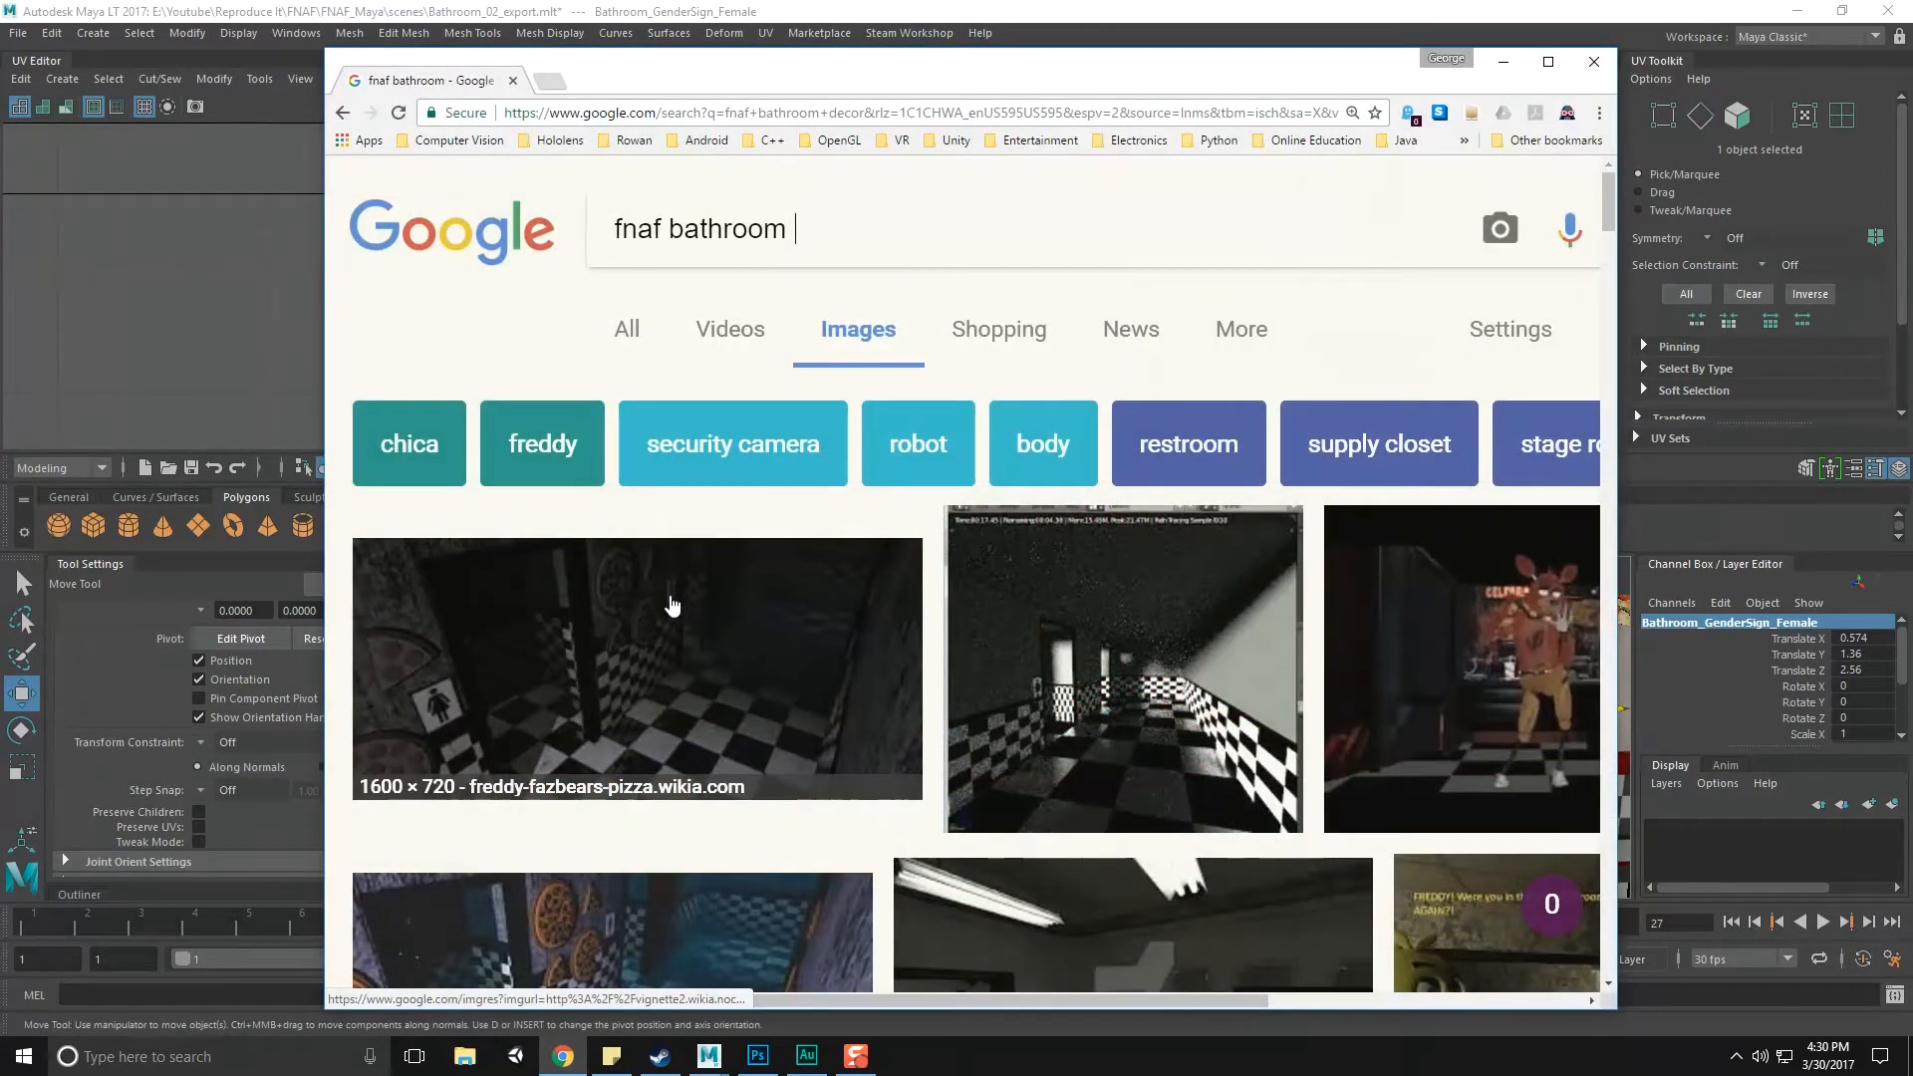
left_click(637, 636)
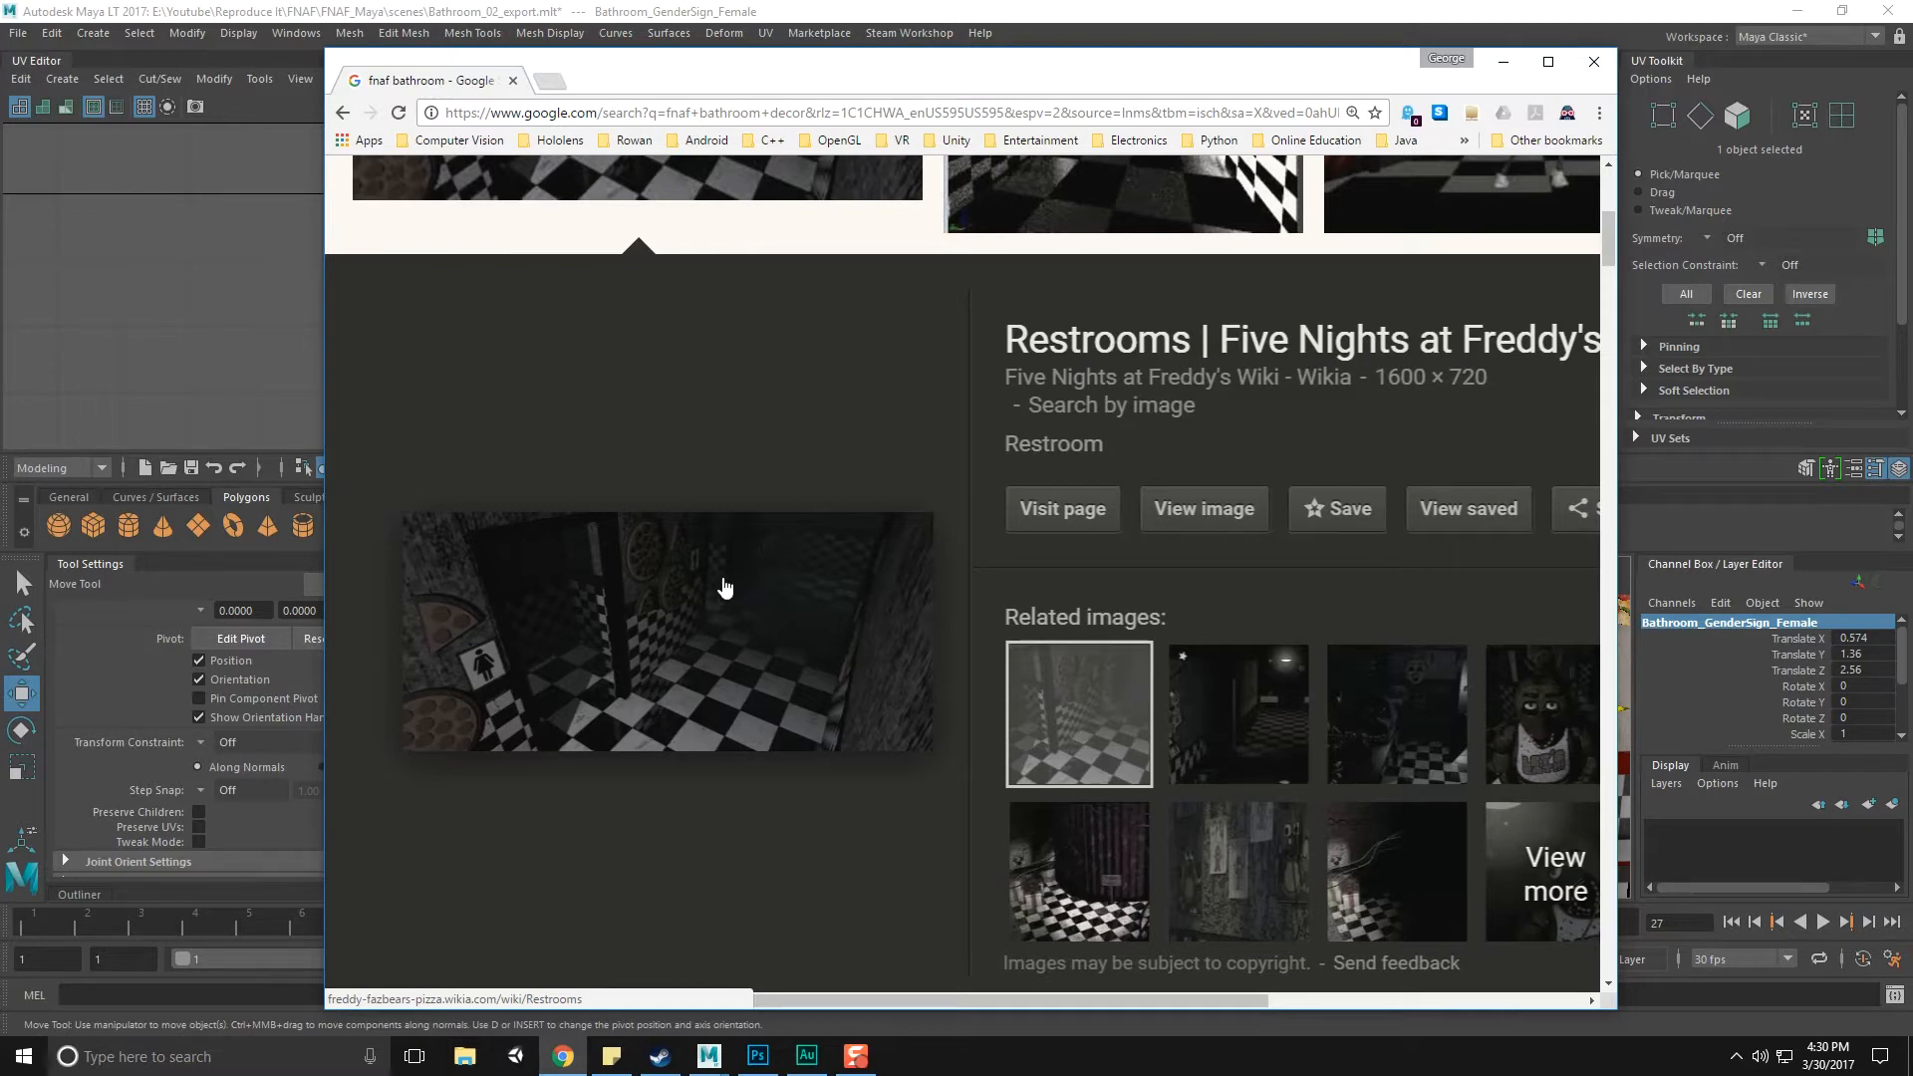
left_click_drag(933, 72, 0, 78)
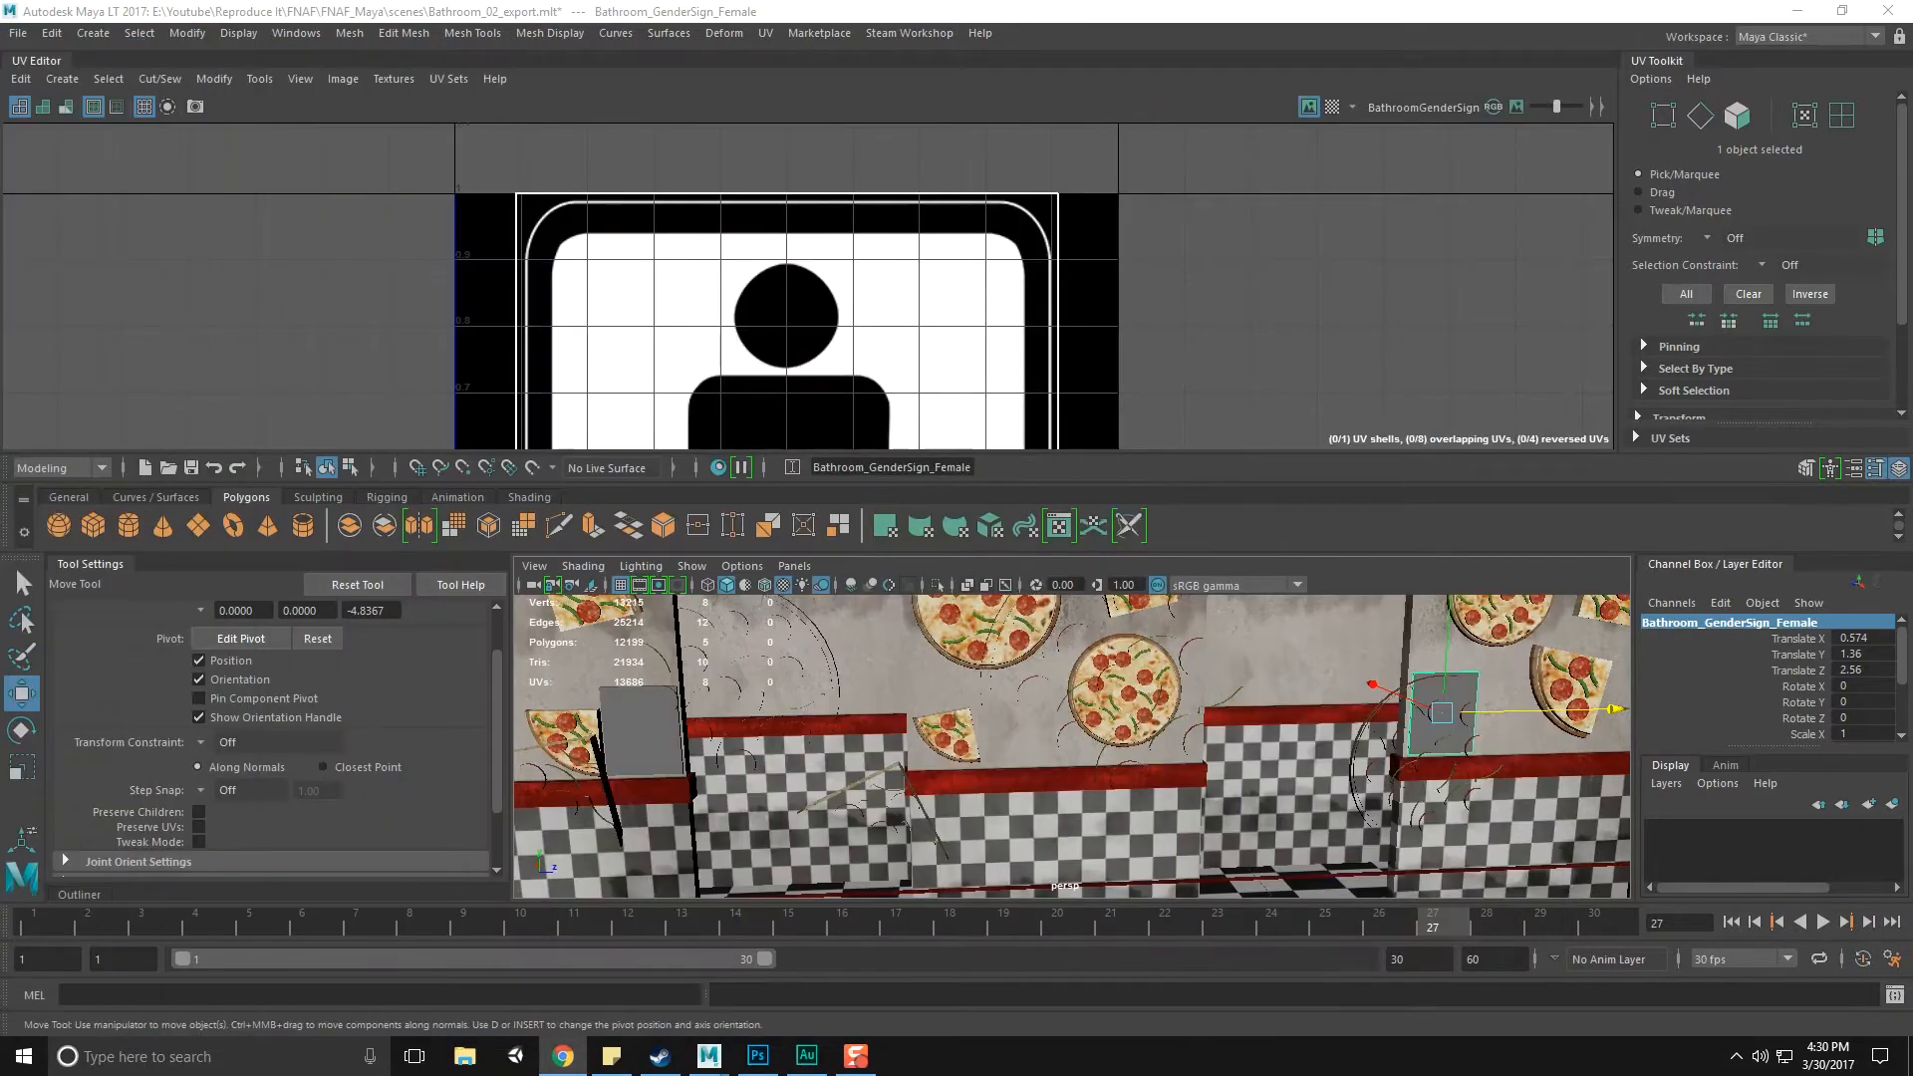
Move the male and female signs along the wall to opposite sides of the middle section's round pizza, at about Z 1.07 and -0.02
left_click(980, 744)
left_click_drag(979, 744, 1295, 766, "alt")
left_click(888, 775)
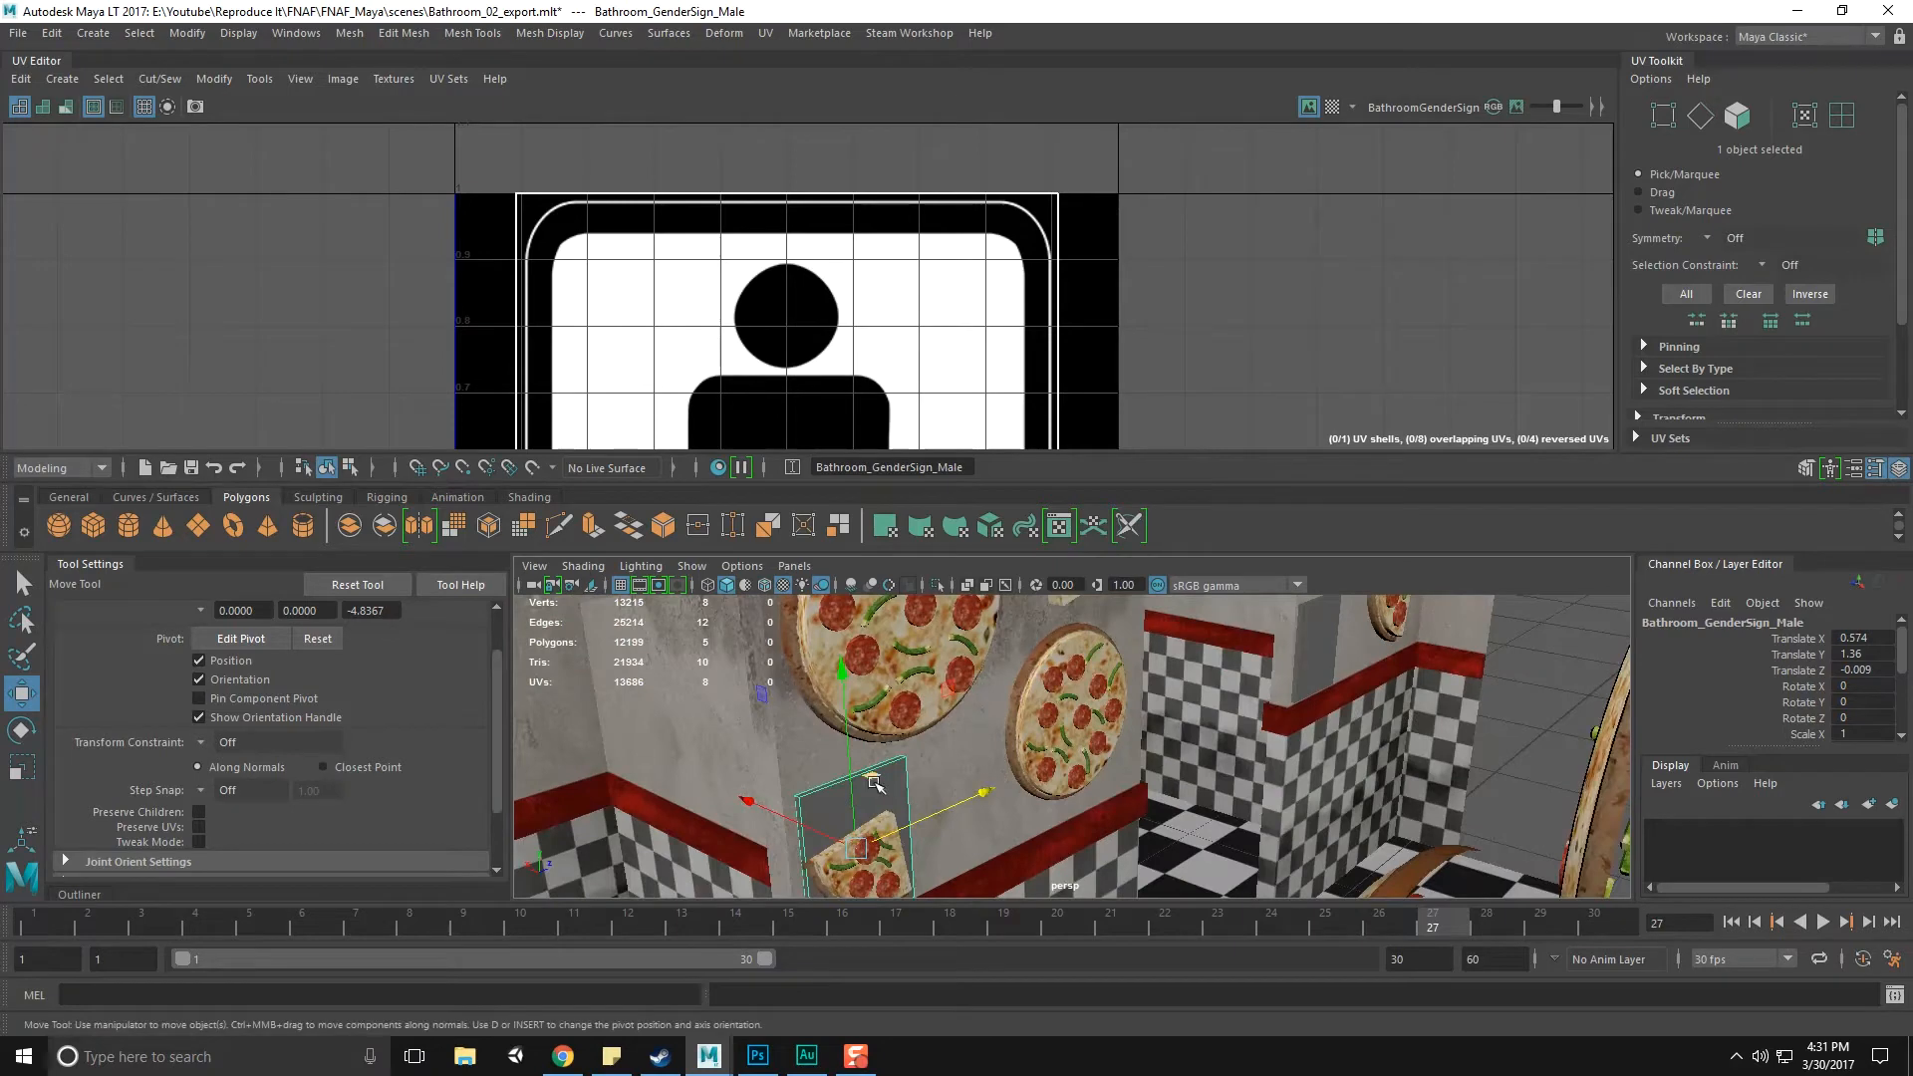
left_click_drag(973, 794, 1087, 782)
left_click(1327, 655)
left_click(1294, 660)
left_click(897, 796)
key("q")
left_click(1112, 726)
key("w")
left_click_drag(892, 783, 1445, 772)
Shift the smaller round pizza on the middle wall section slightly sideways and down between the two signs
left_click_drag(1025, 796, 981, 758, "alt")
right_click_drag(982, 757, 1096, 722, "alt")
middle_click_drag(1096, 723, 1096, 823, "alt")
right_click_drag(1096, 823, 1012, 787, "alt")
left_click(1064, 748)
left_click_drag(1064, 757, 1056, 800, "alt")
right_click_drag(1056, 800, 1101, 767, "alt")
left_click_drag(1118, 735, 1023, 740)
left_click_drag(873, 616, 874, 653)
middle_click_drag(859, 632, 926, 748, "alt")
left_click(874, 664)
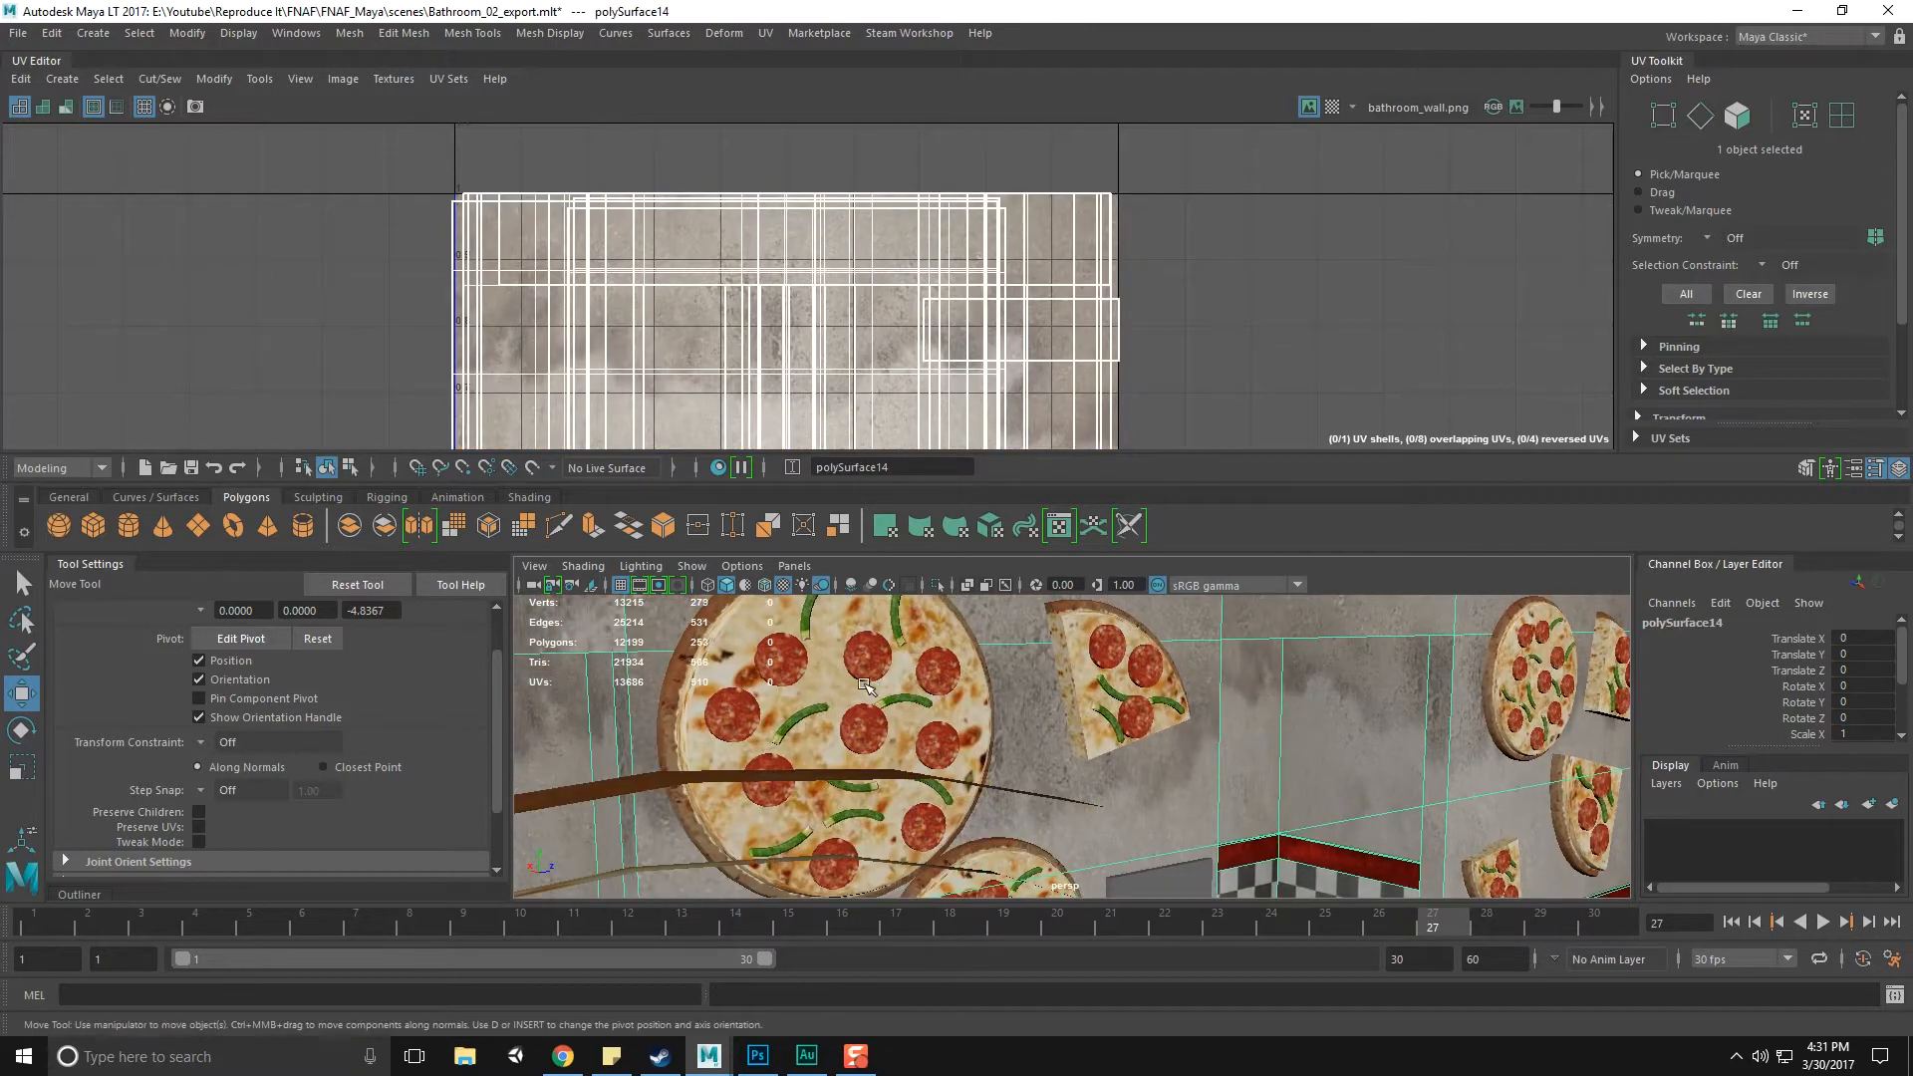
Raise the large round pizza slightly to clear the smaller pizza below it
left_click_drag(874, 664, 1024, 707, "alt")
left_click(1204, 701)
middle_click_drag(1204, 702, 1172, 735, "alt")
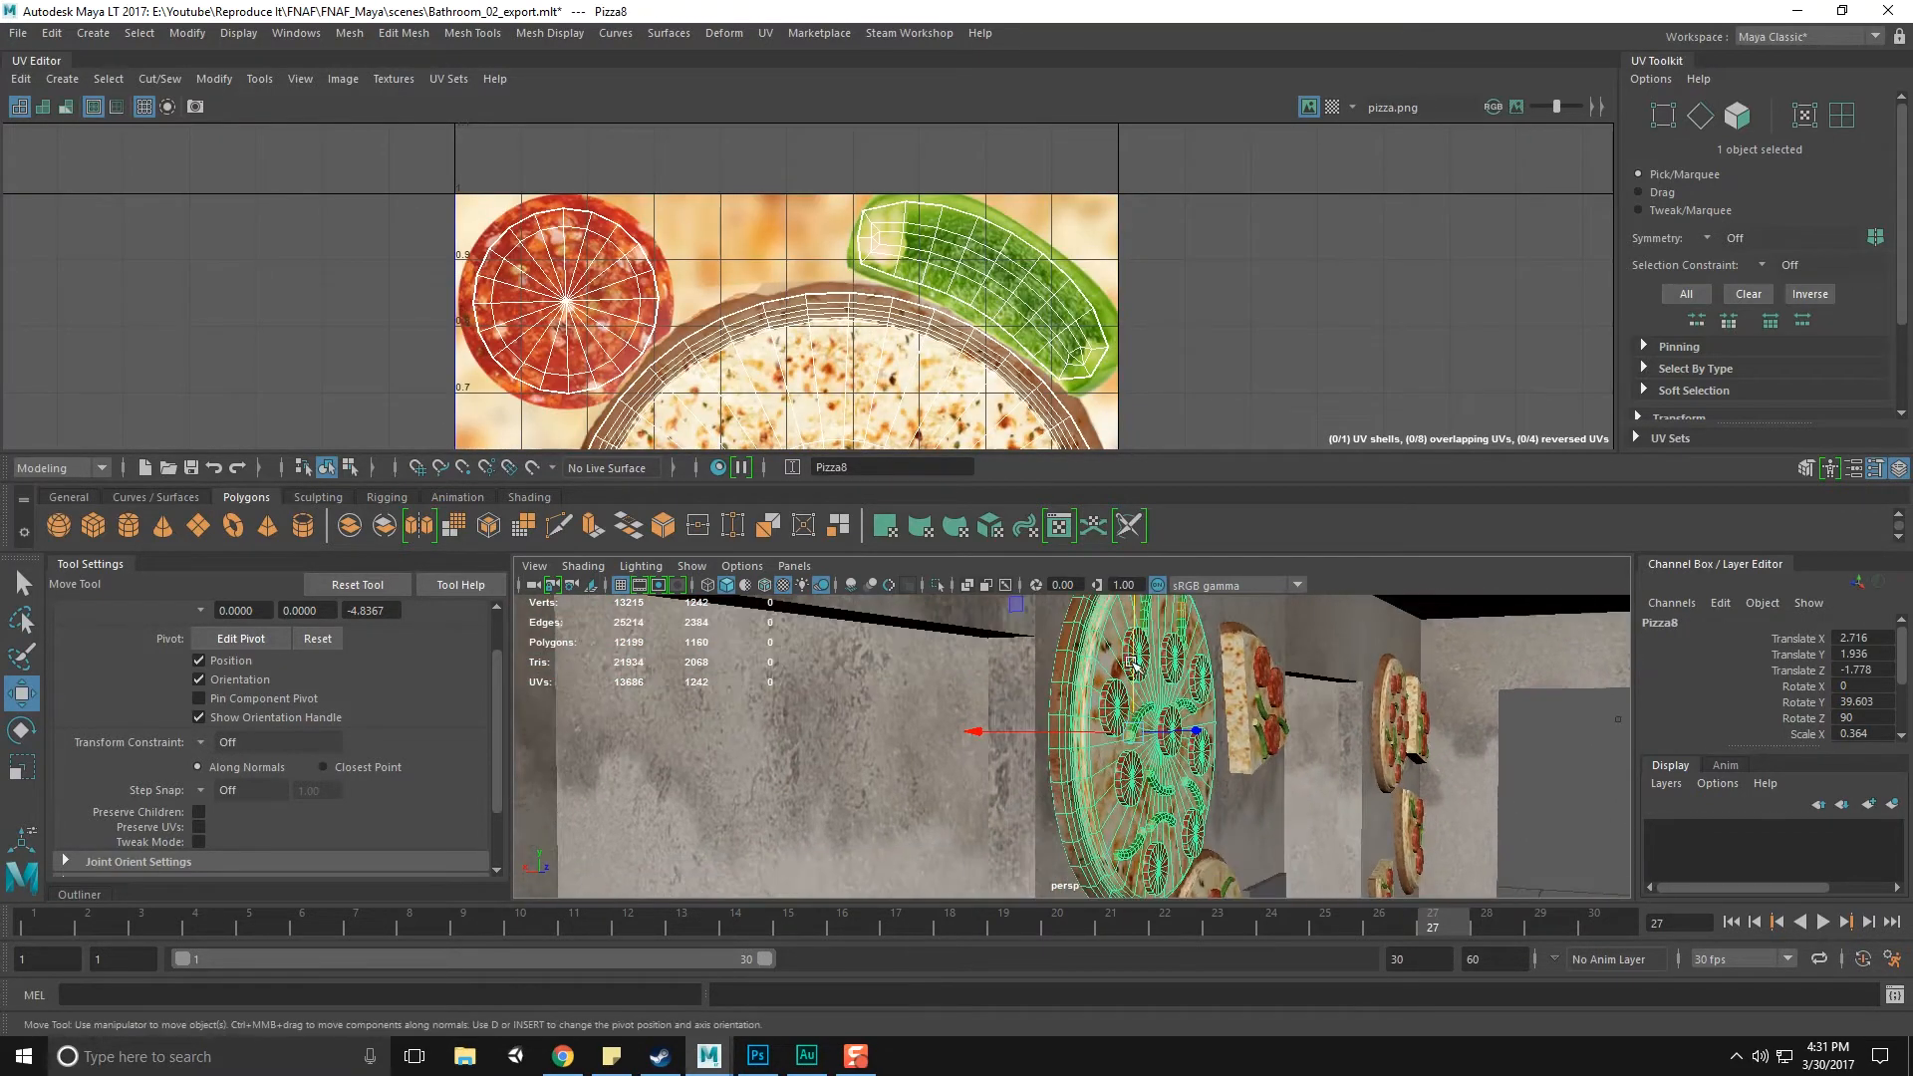
middle_click_drag(1126, 657, 1118, 748, "alt")
left_click_drag(1144, 662, 1144, 604)
mouse_move(1171, 787)
middle_mouse_down("alt")
mouse_move(1166, 648)
mouse_move(1086, 637)
mouse_move(1131, 733)
middle_mouse_up("alt")
left_click_drag(1130, 731, 1273, 770, "alt")
left_click(1226, 754)
key("q")
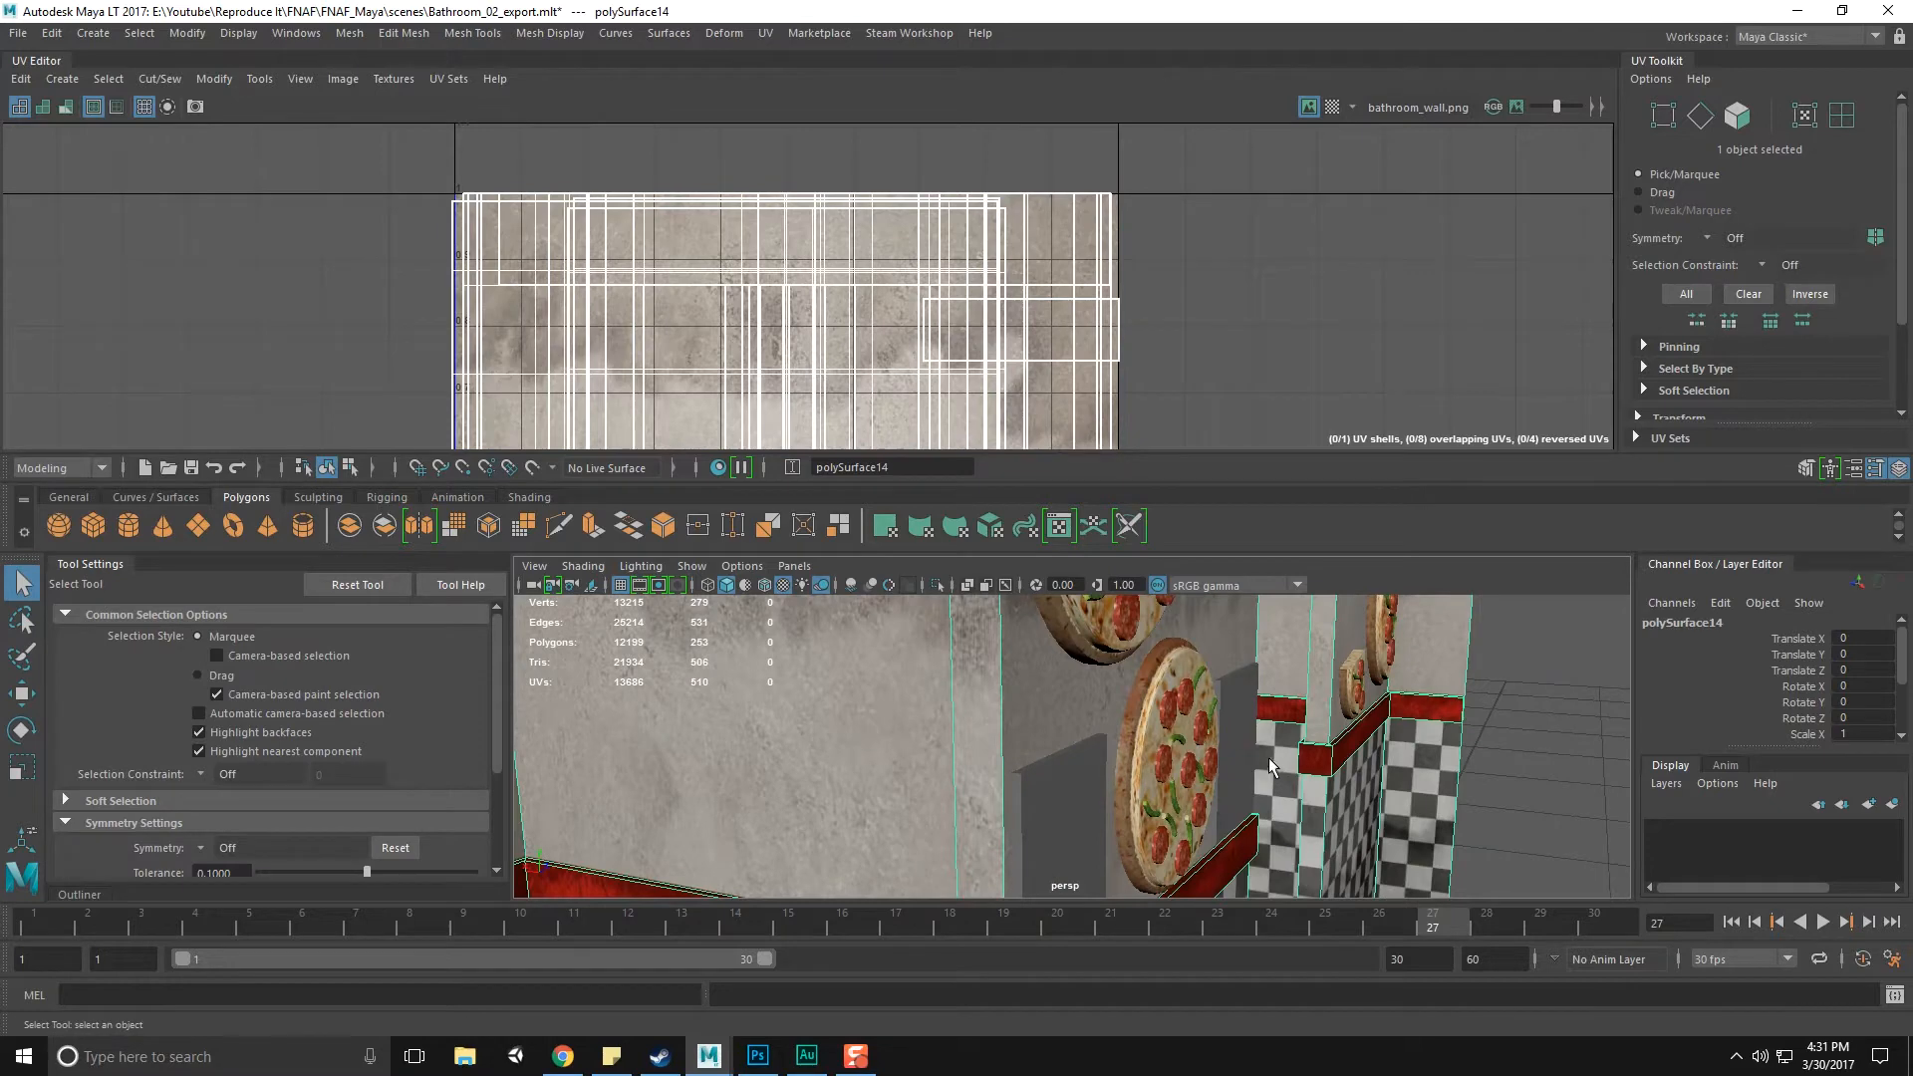
Select the female sign panel and assign it a new Phong material
left_click(1085, 797)
left_click_drag(1085, 797, 1140, 674, "alt")
left_click(1241, 686)
left_click(1092, 650)
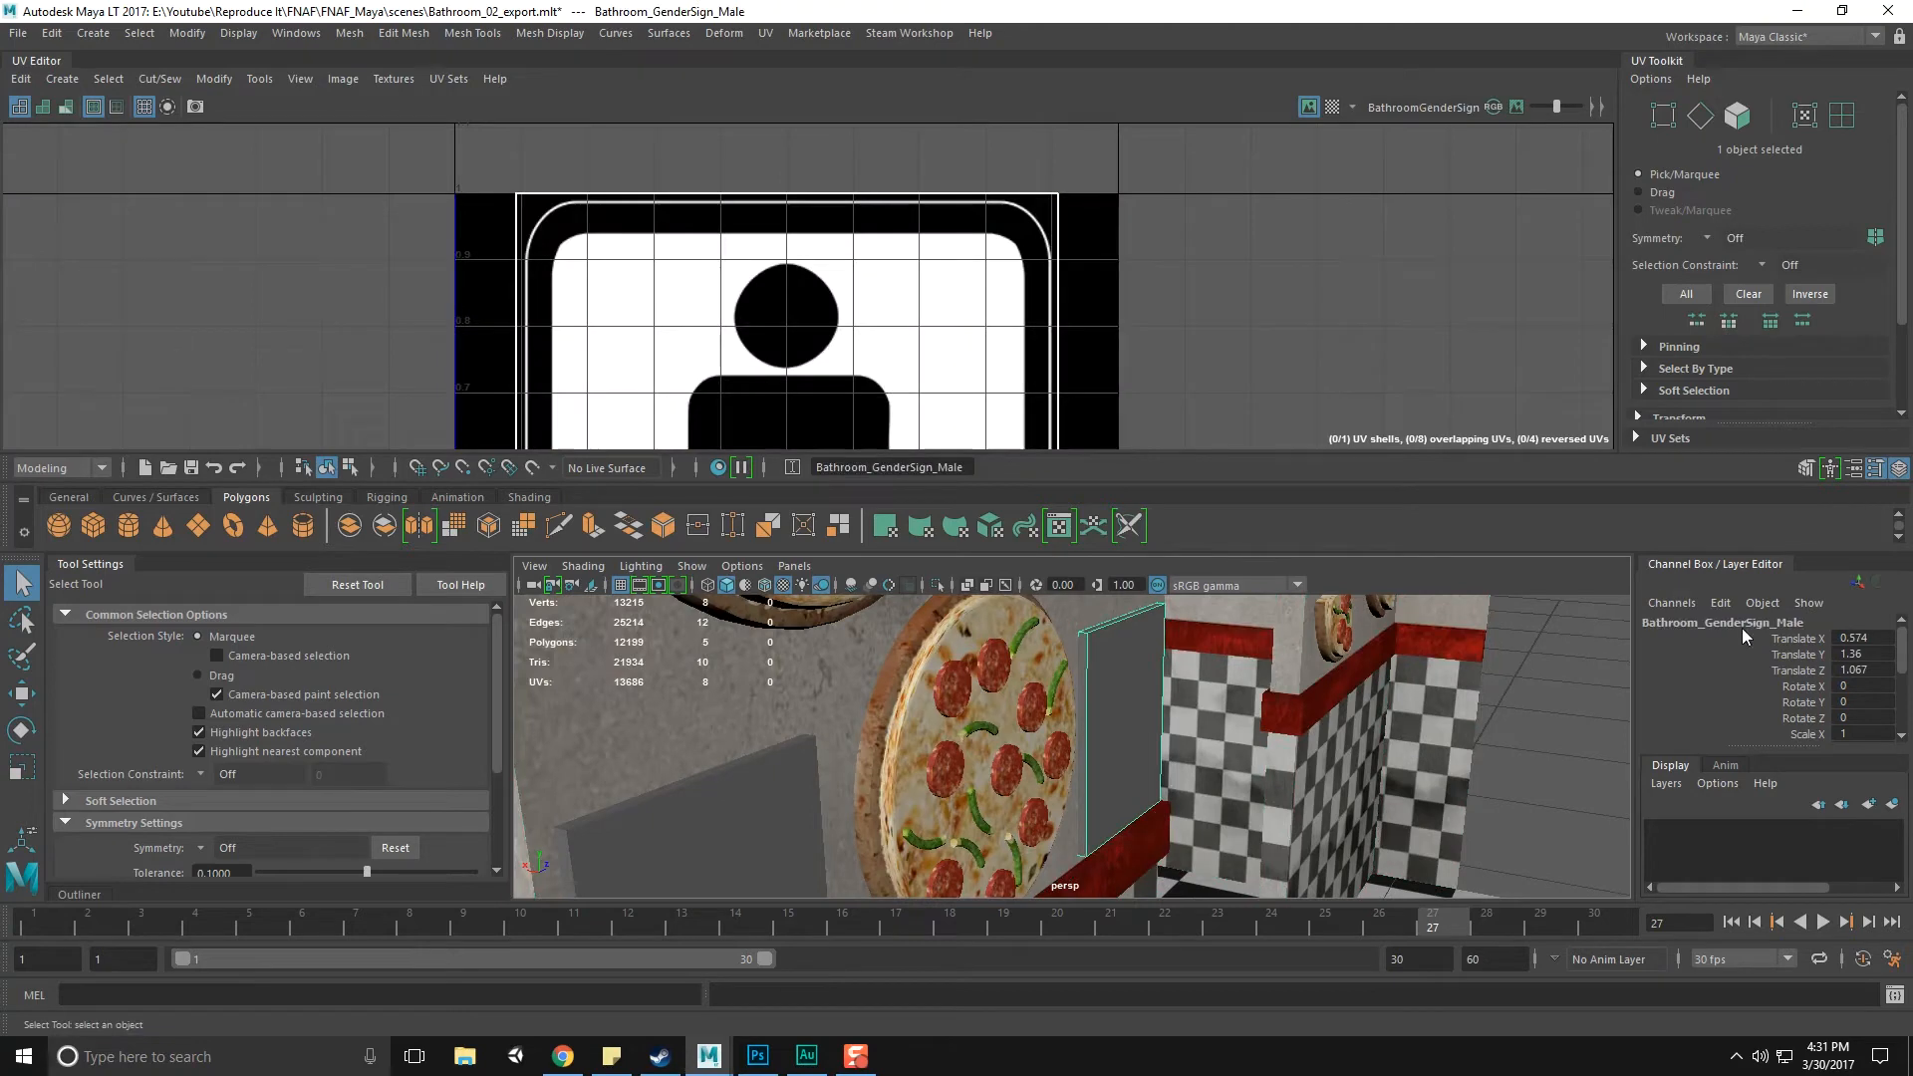
left_click(698, 797)
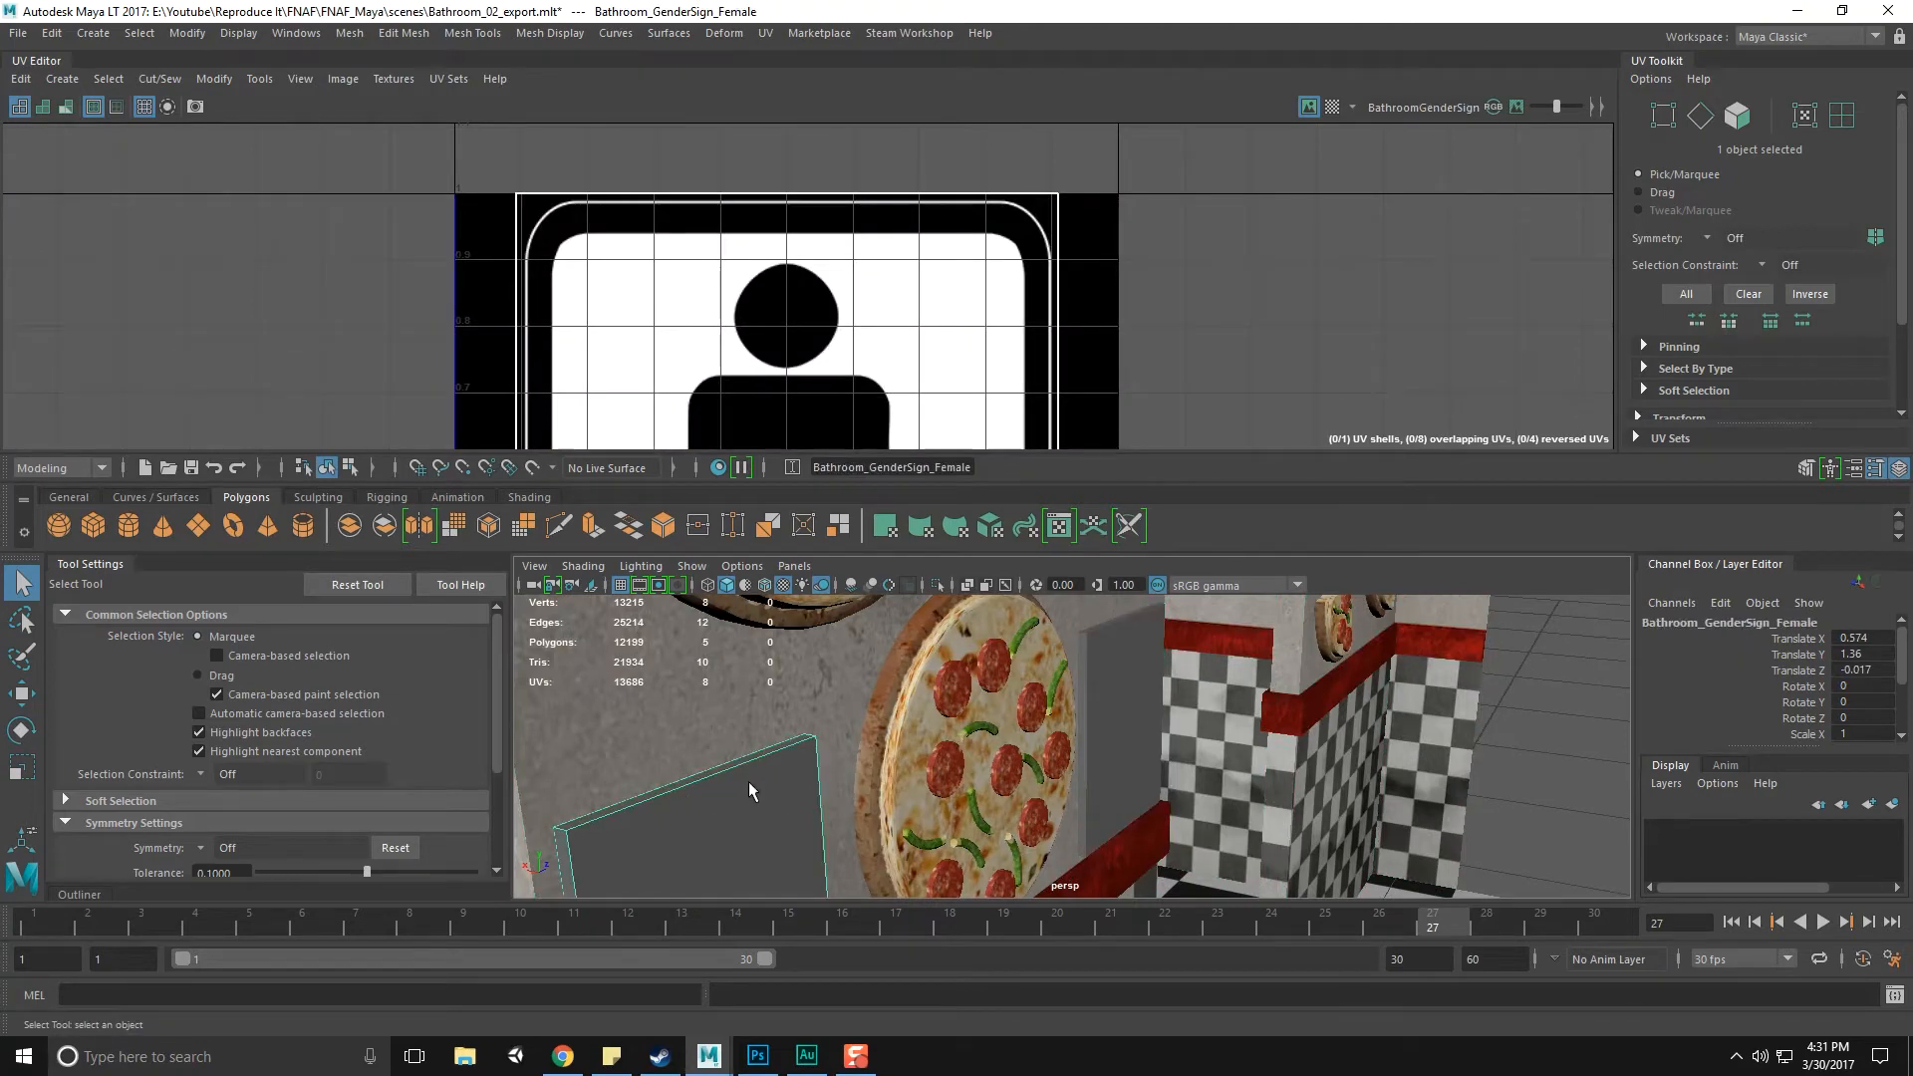
right_click_drag(762, 794, 766, 986)
left_click(927, 375)
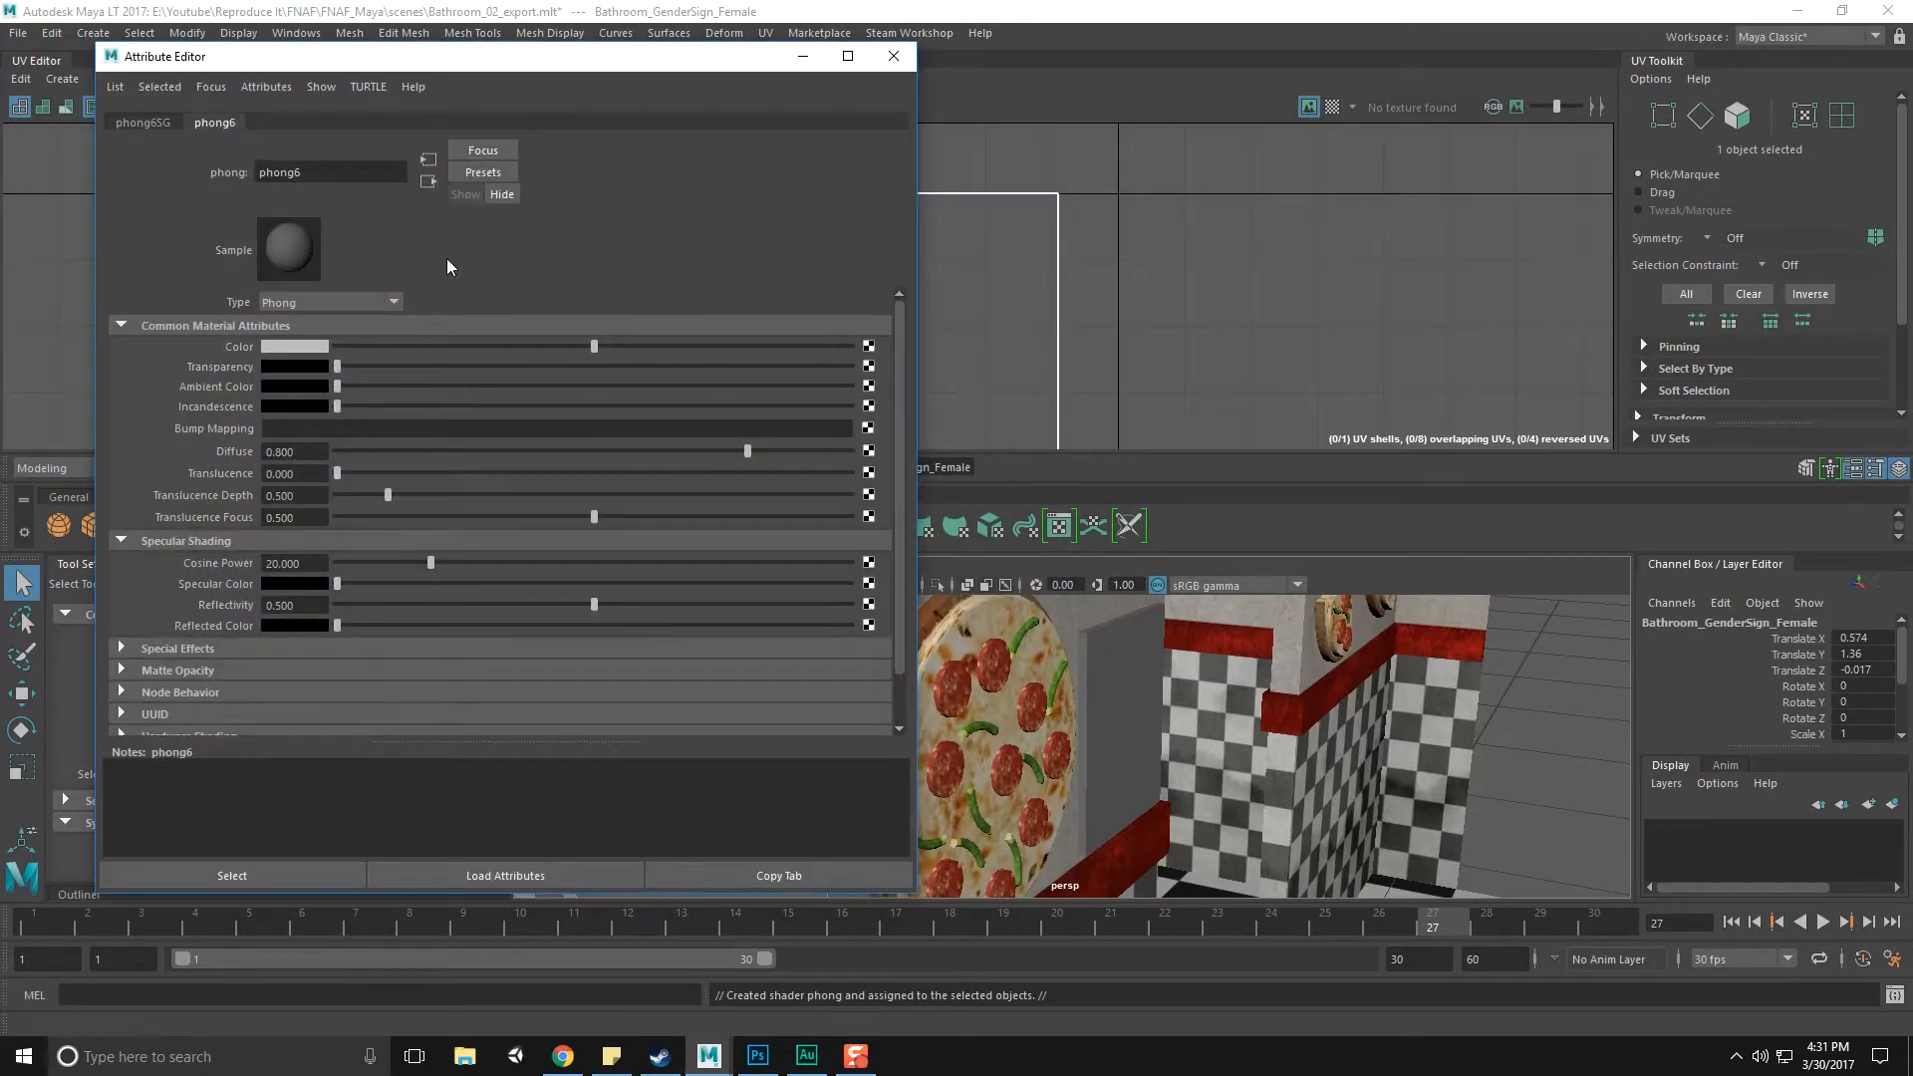
Rename the new Phong material as Bathroom_GenderSign_Female_M
double_click(309, 180)
type("Bathroom_Gen")
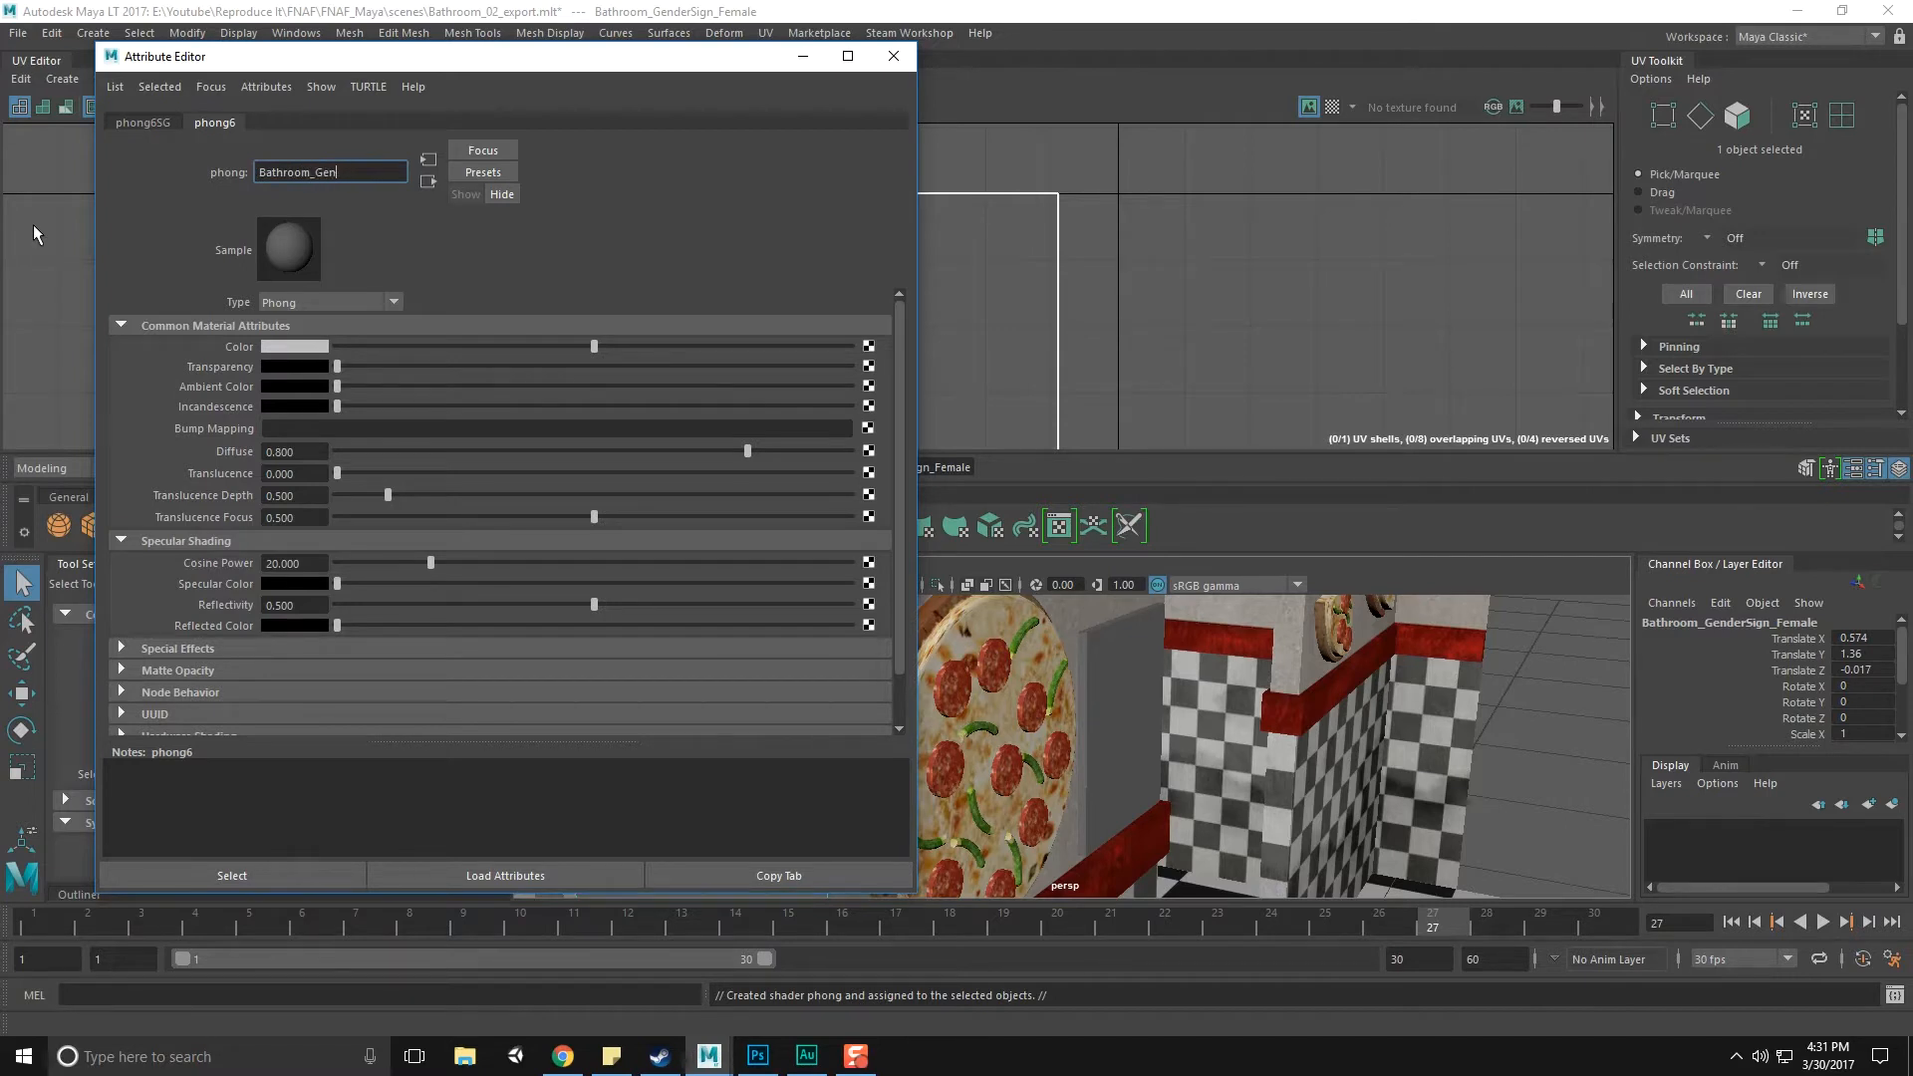
type("rerSign_Famale_M")
key("Return")
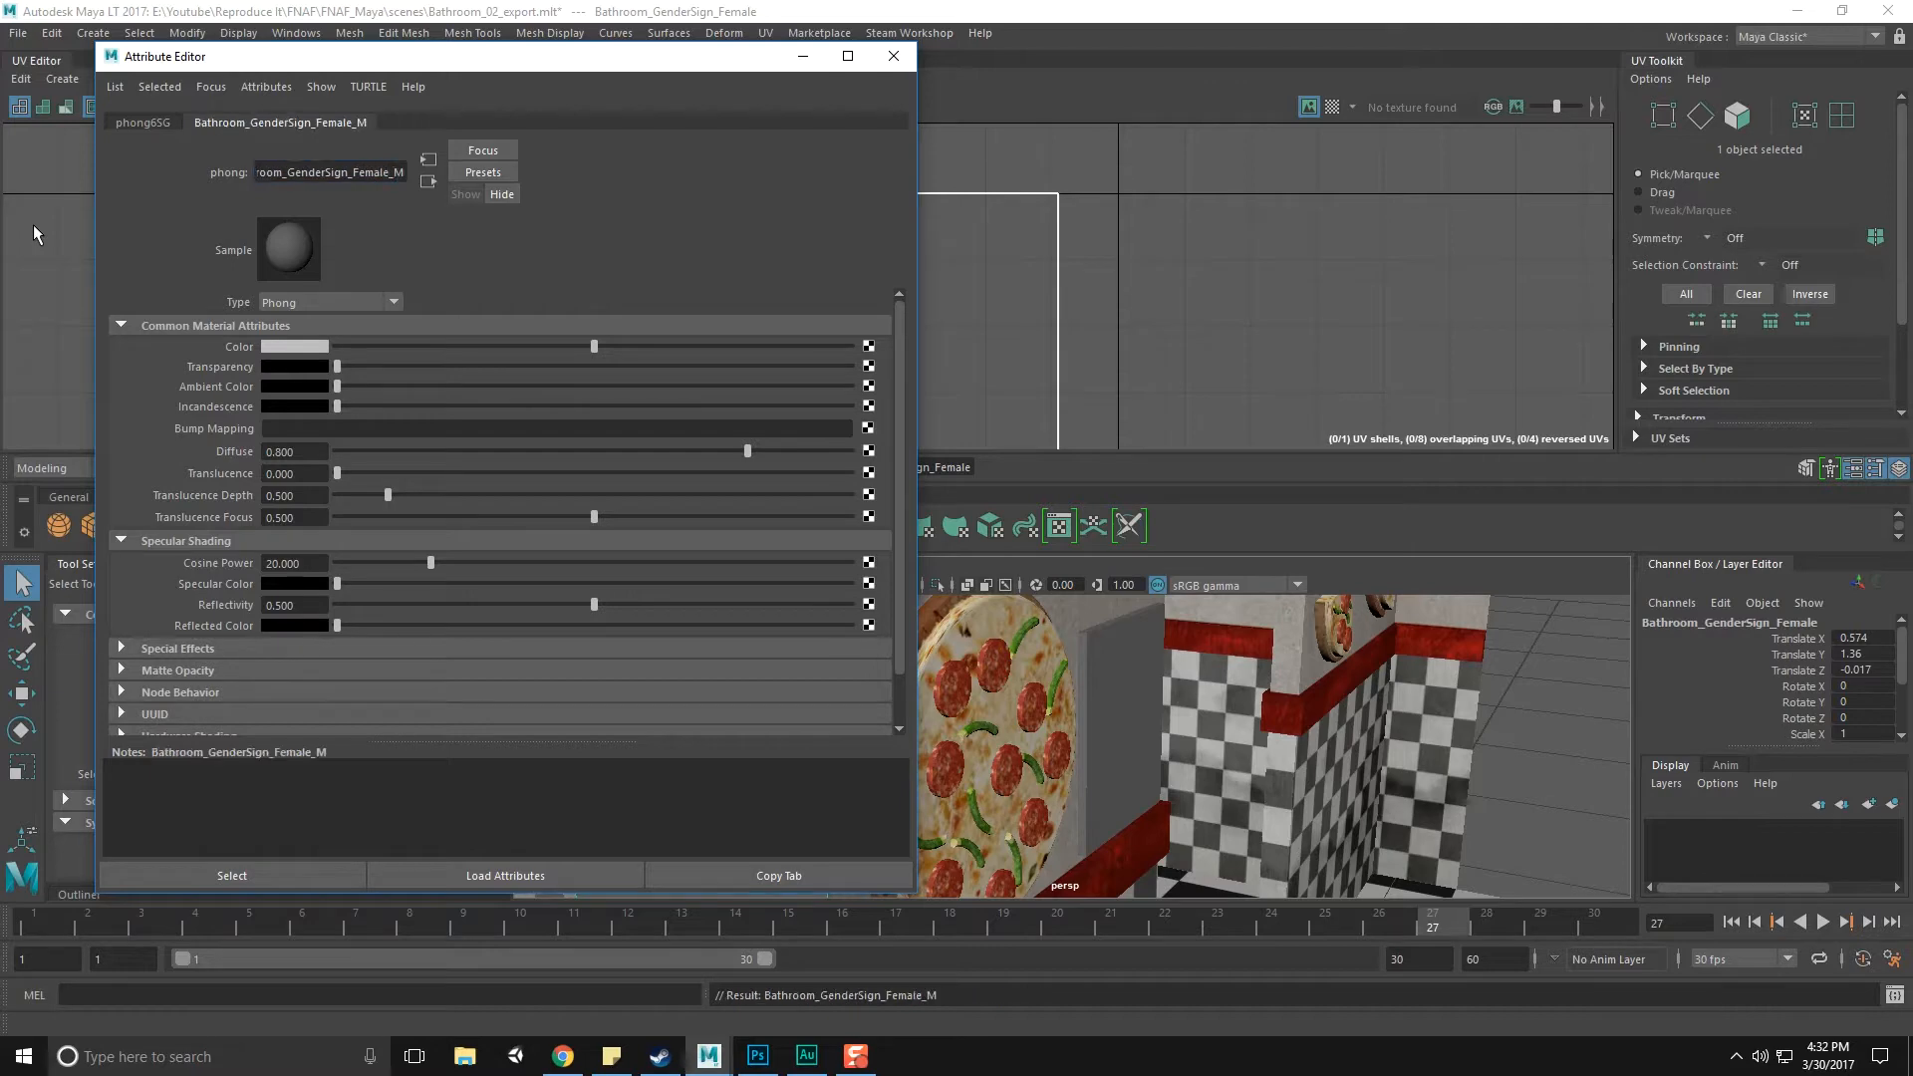
Connect a file texture to the material's color, load BathroomGenderSigns_Female.png, and close the attribute settings
left_click(869, 347)
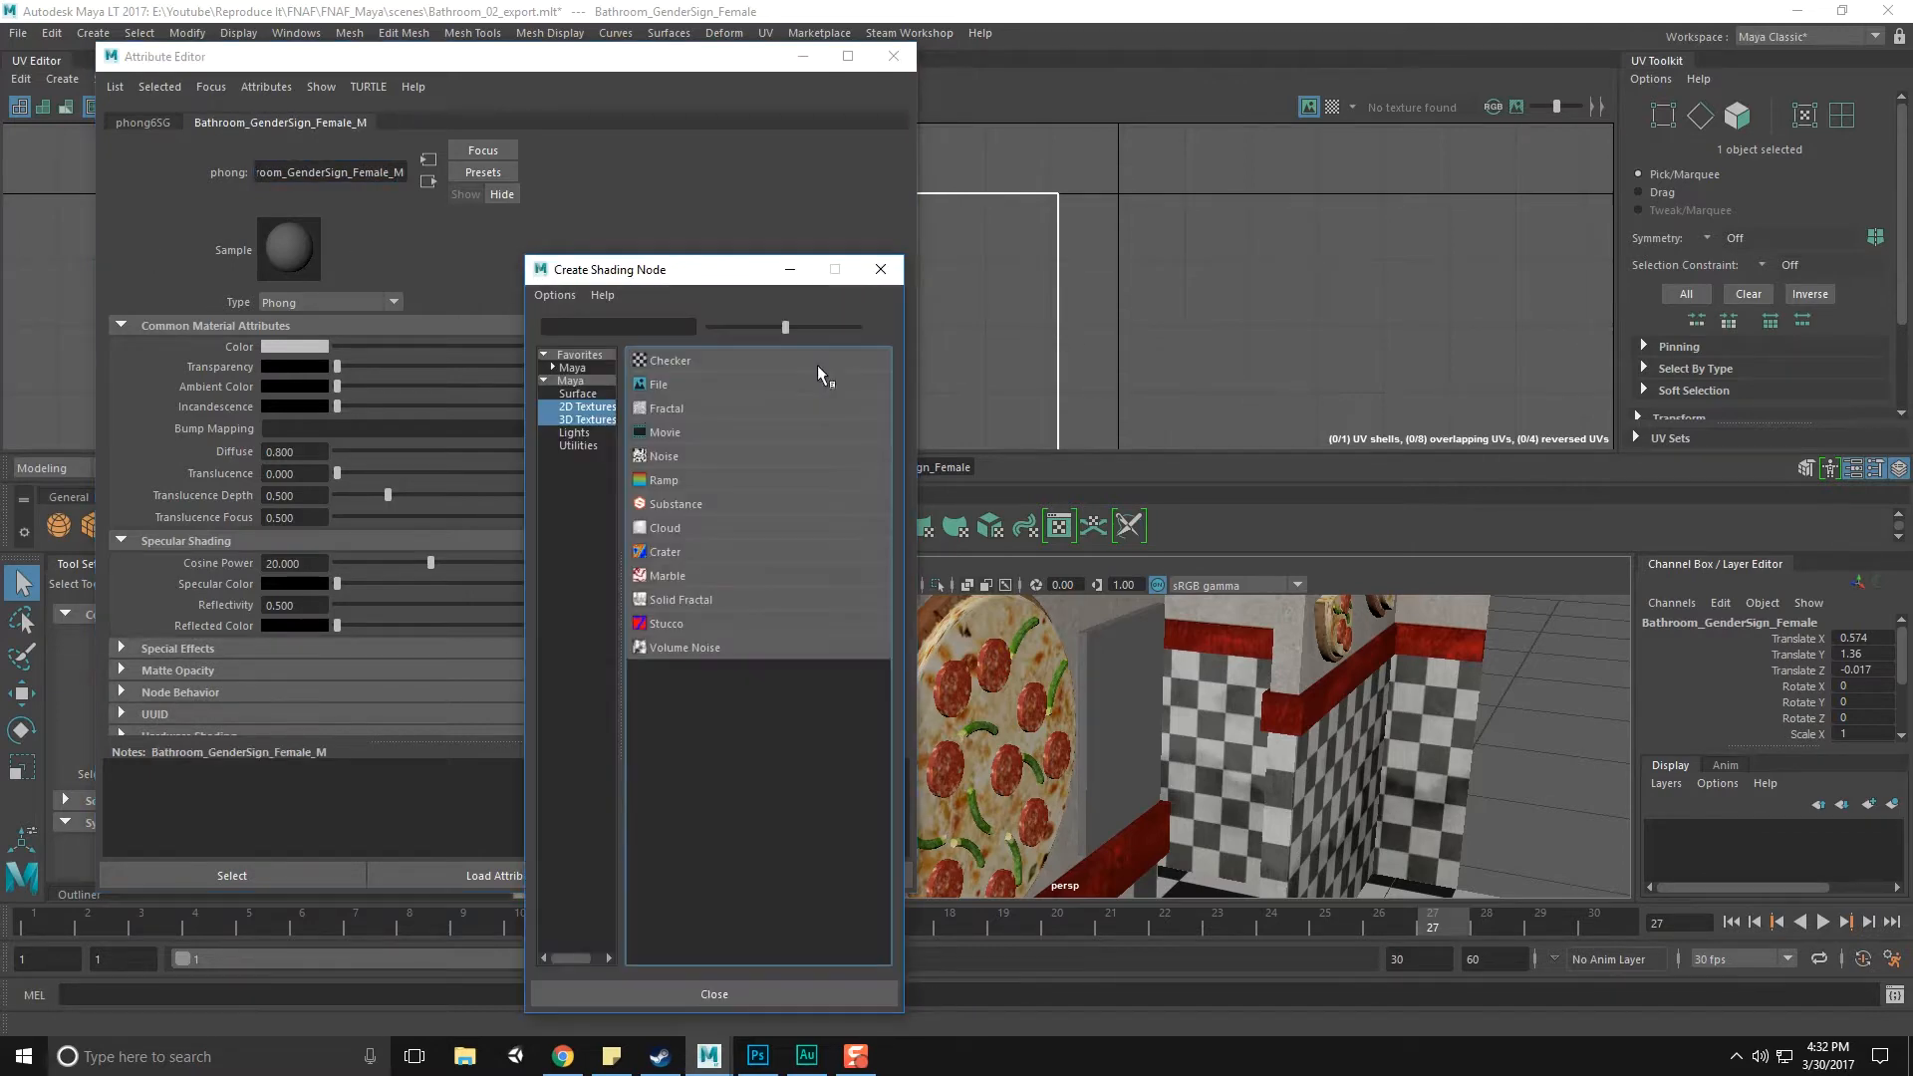
left_click(670, 394)
left_click(879, 398)
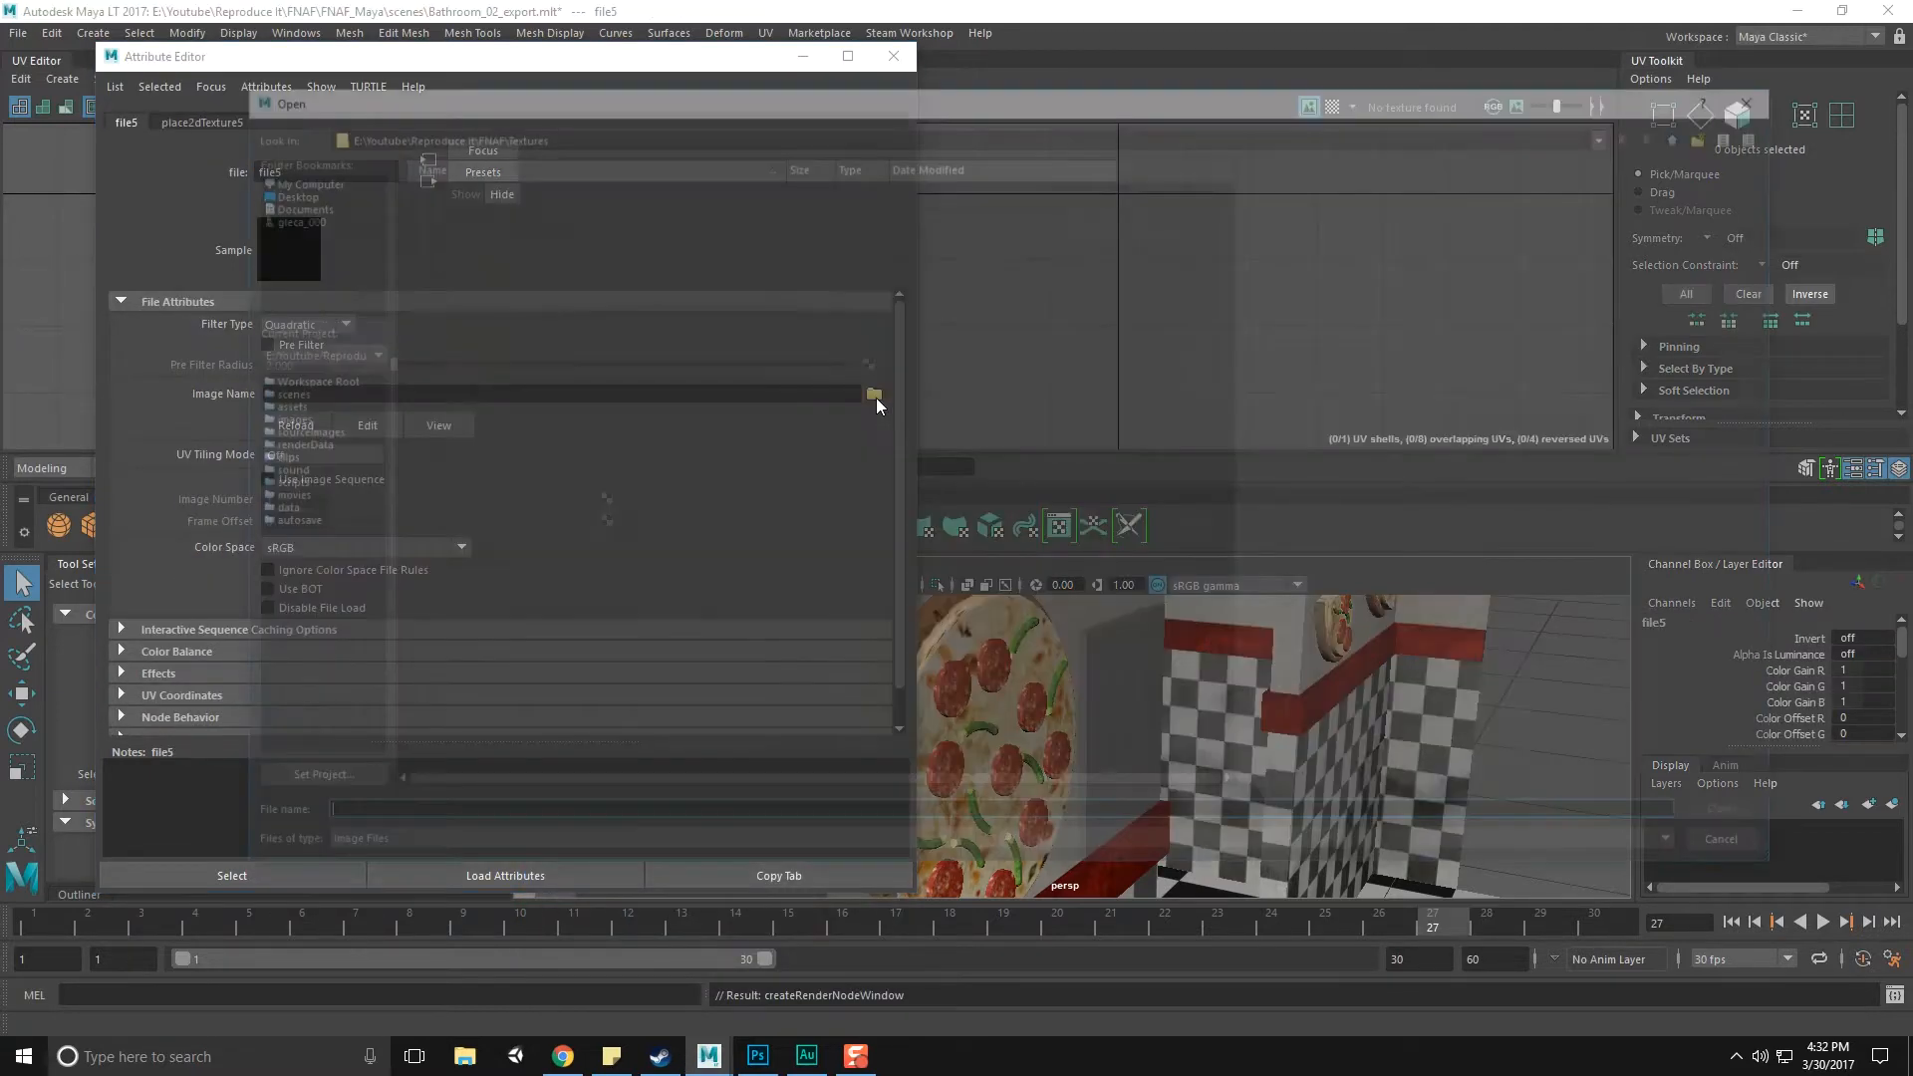
double_click(463, 265)
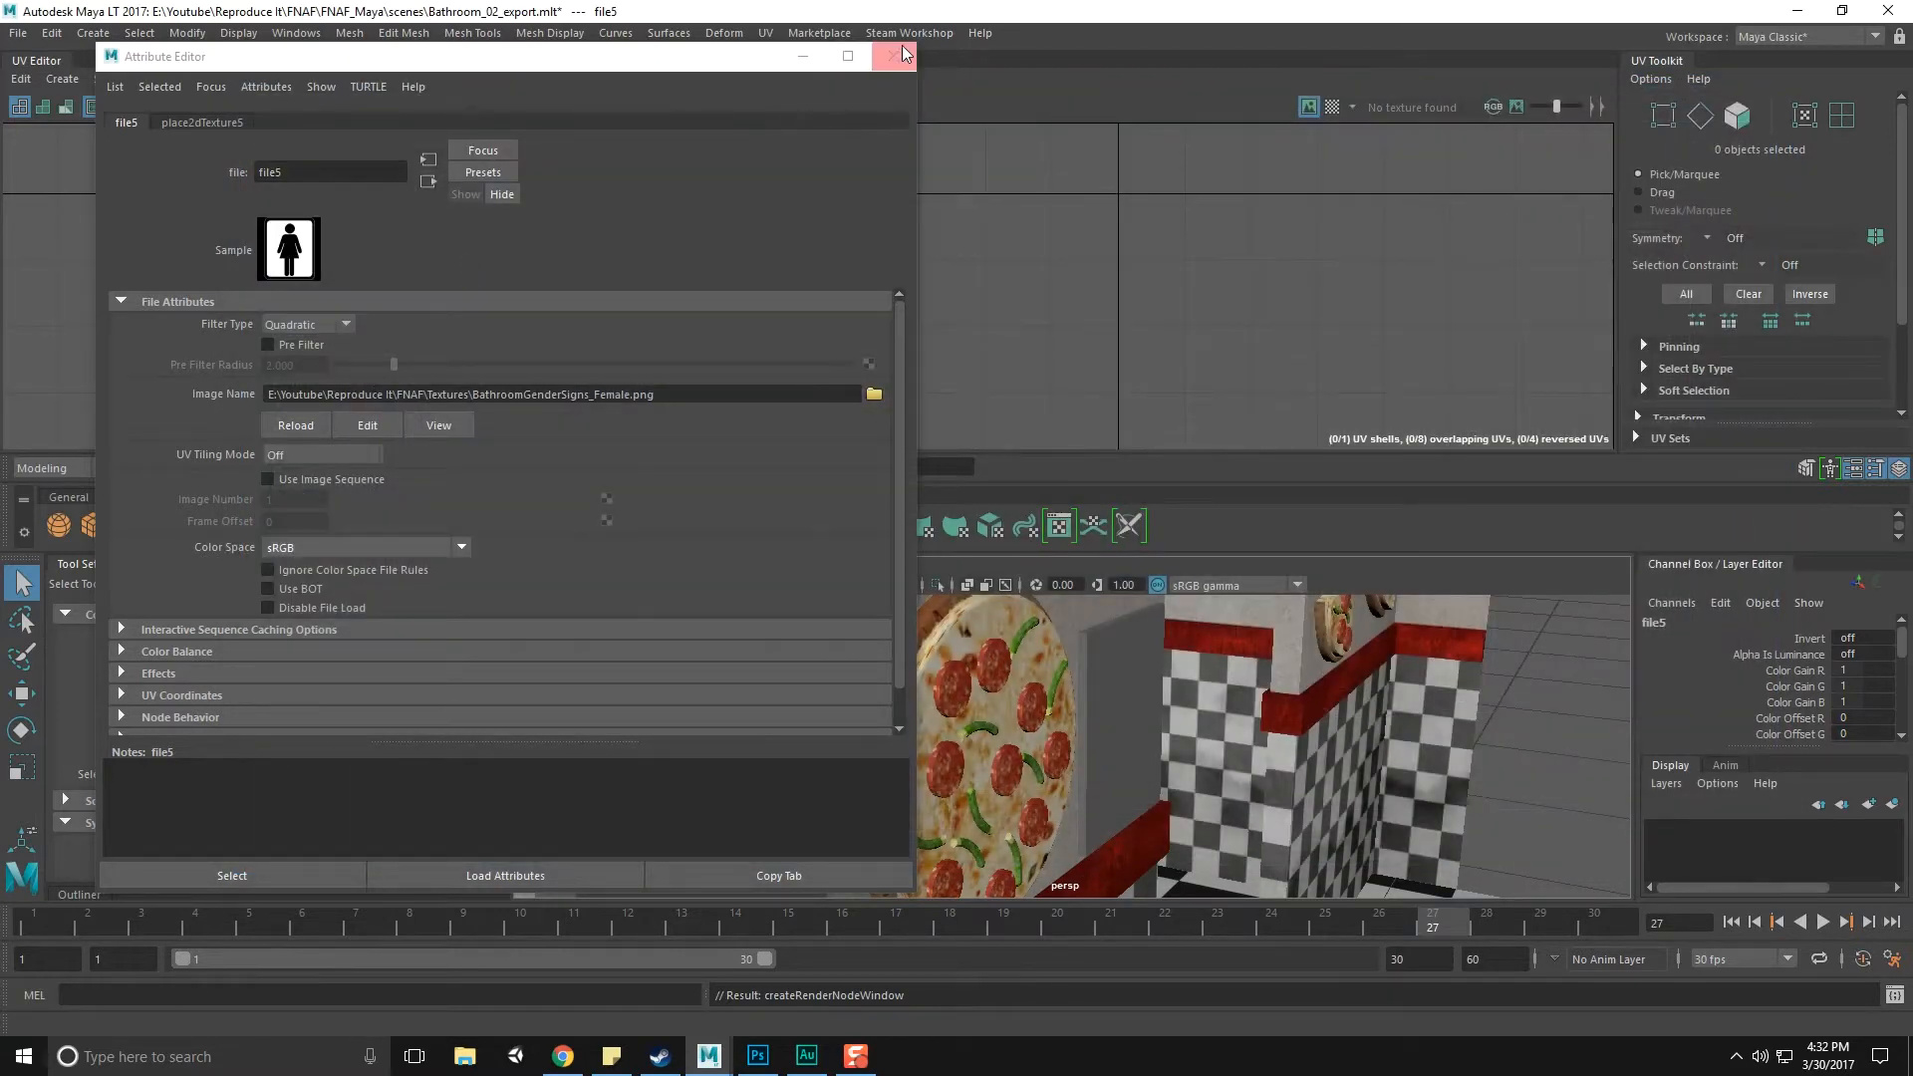
left_click(904, 53)
Examine the female sign's UV fit over its texture and how both sign panels display on the wall
left_click_drag(1046, 691, 975, 692, "alt")
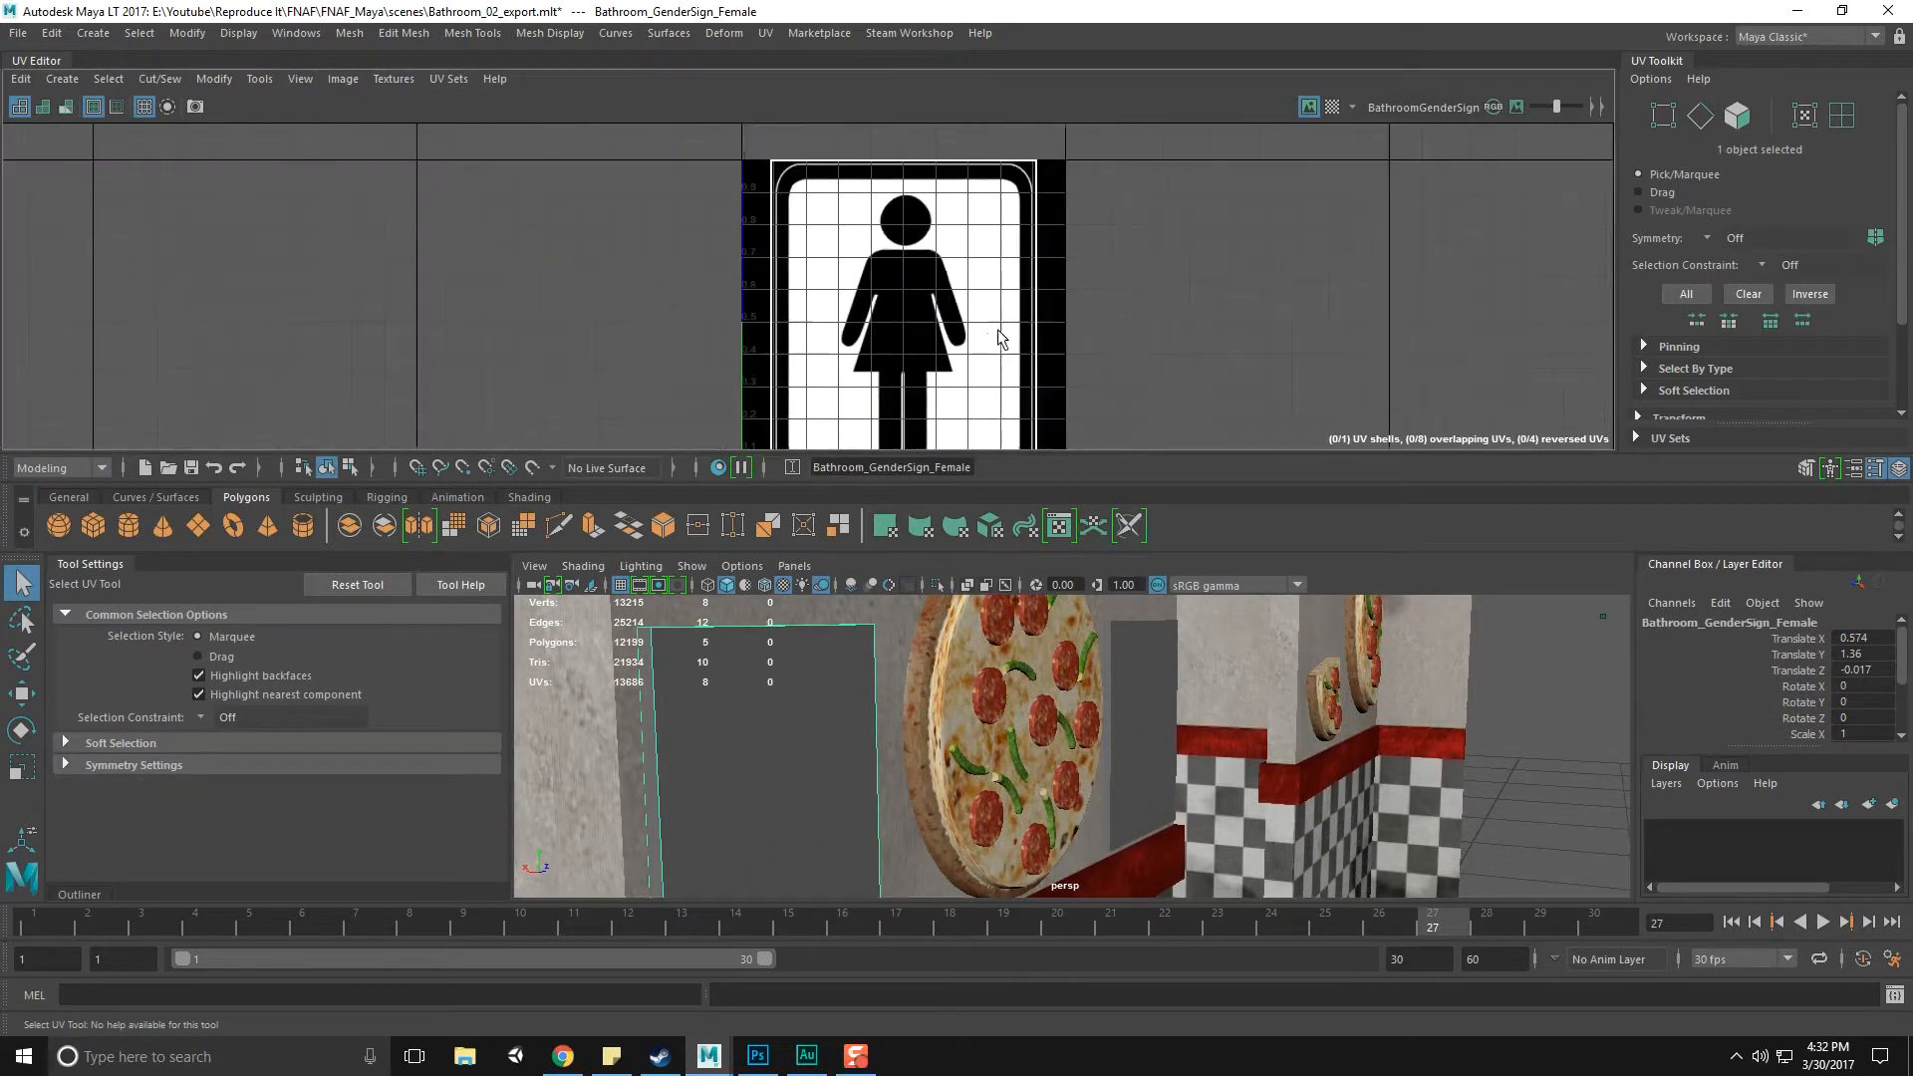
scroll(998, 330, "down", 2)
middle_click_drag(888, 254, 883, 208, "alt")
left_click_drag(957, 644, 963, 682, "alt")
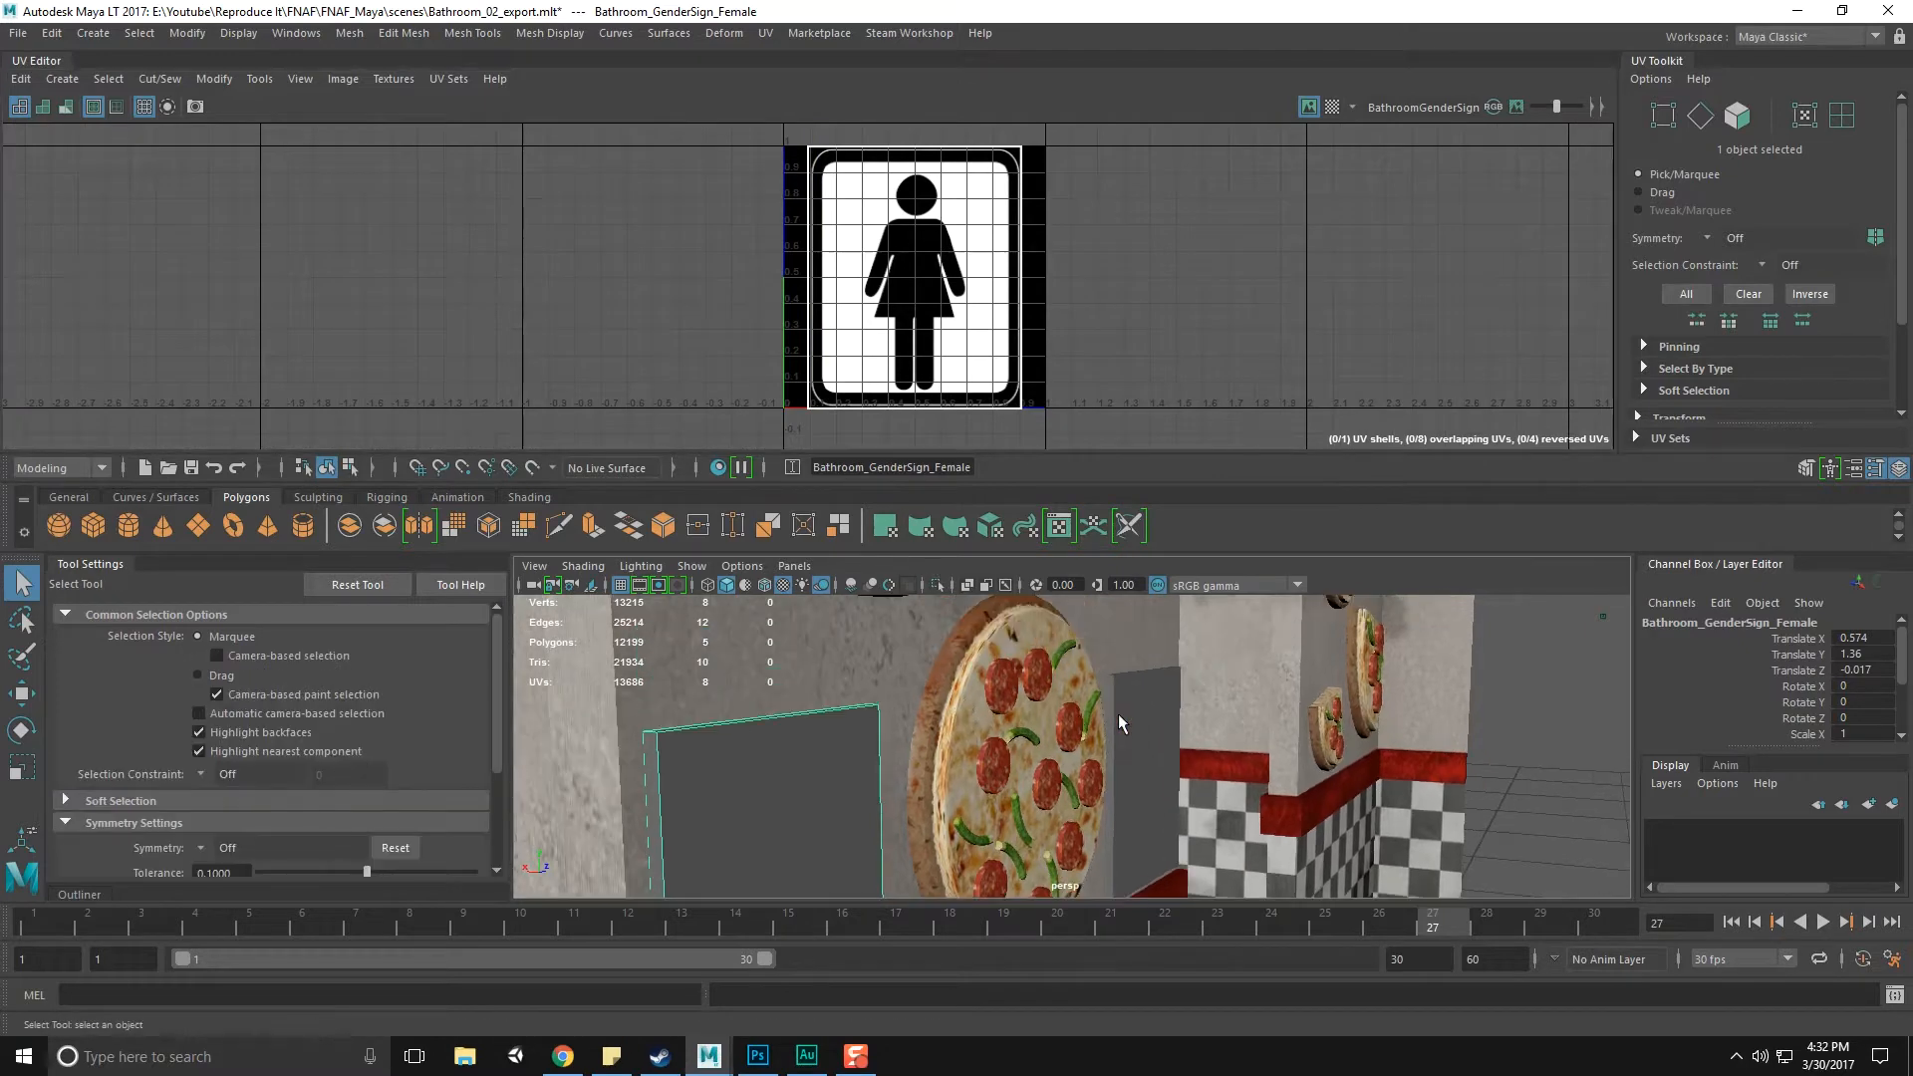
left_click(1118, 713)
left_click_drag(1109, 708, 1156, 707, "alt")
left_click(1156, 707)
left_click(1176, 712)
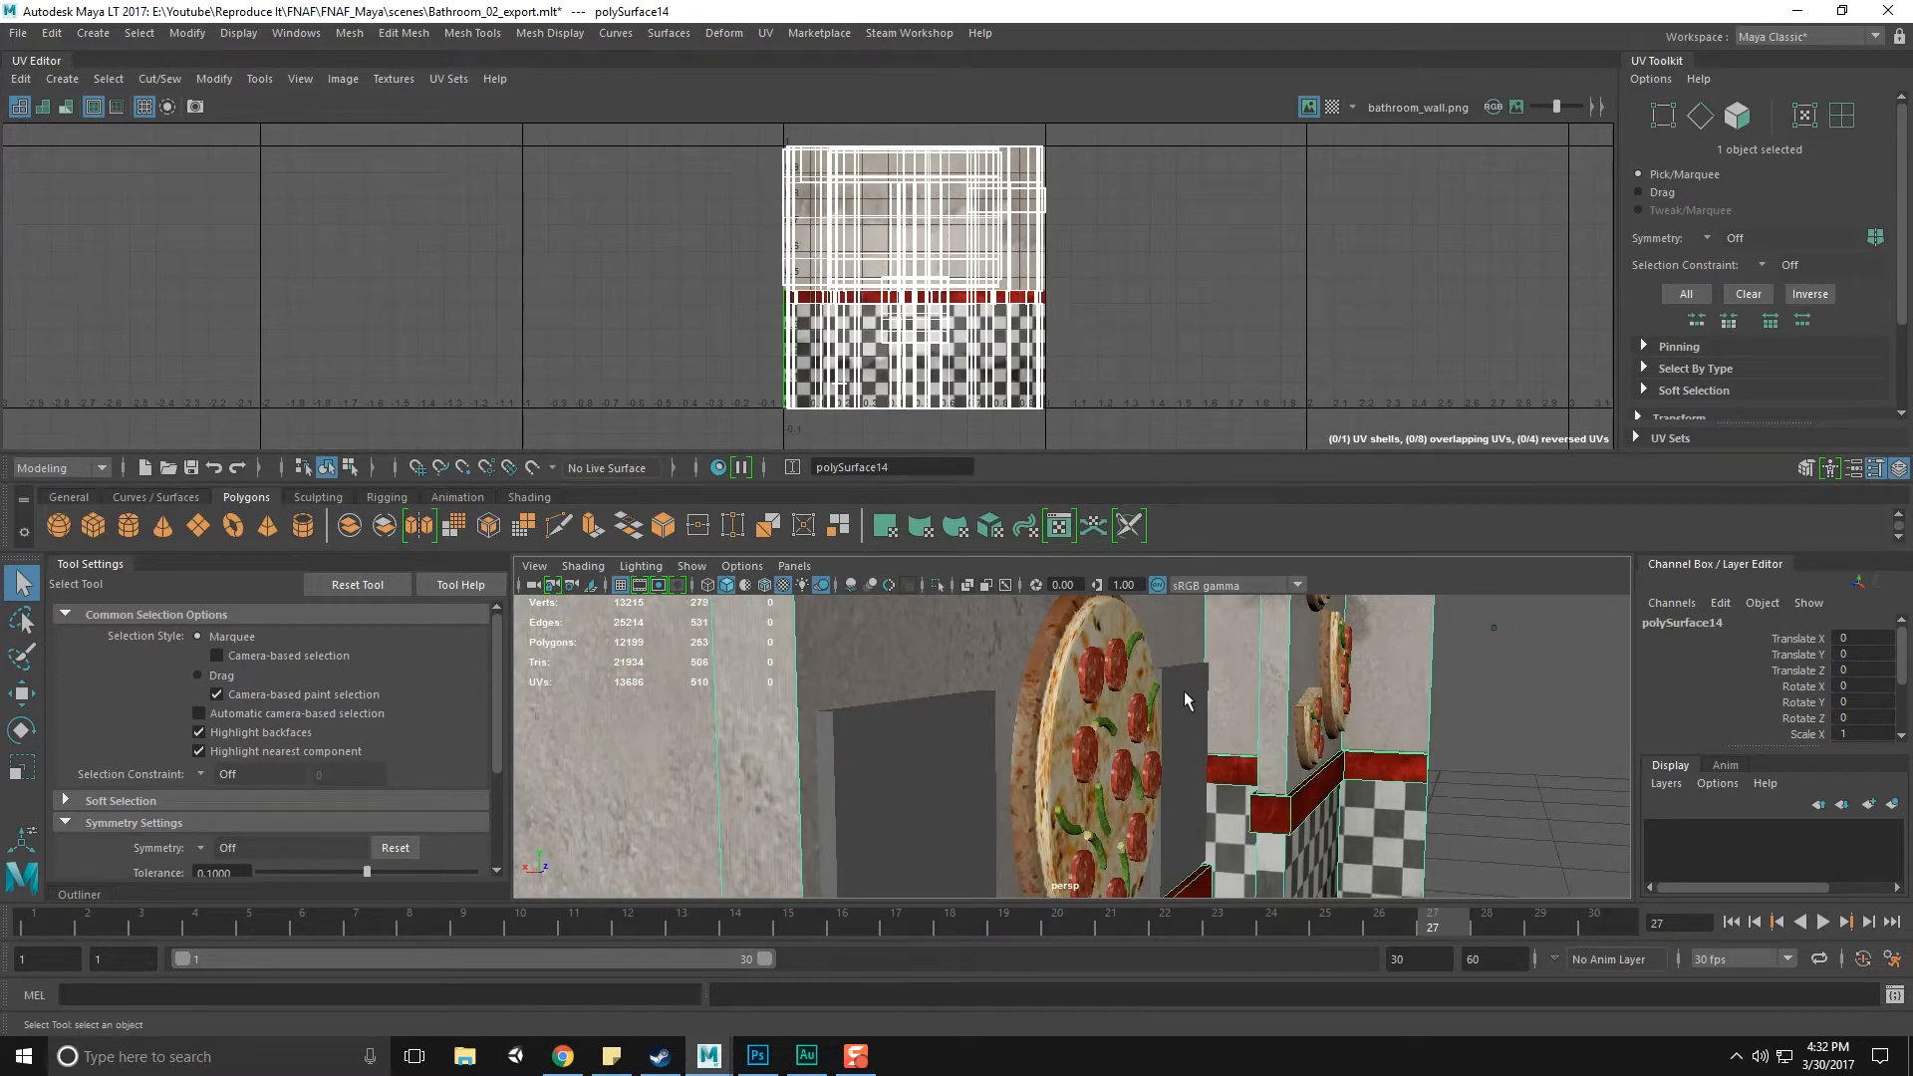
scroll(1186, 701, "up", 4)
left_click_drag(1246, 704, 1015, 755, "alt")
left_click(927, 760)
left_click(837, 772)
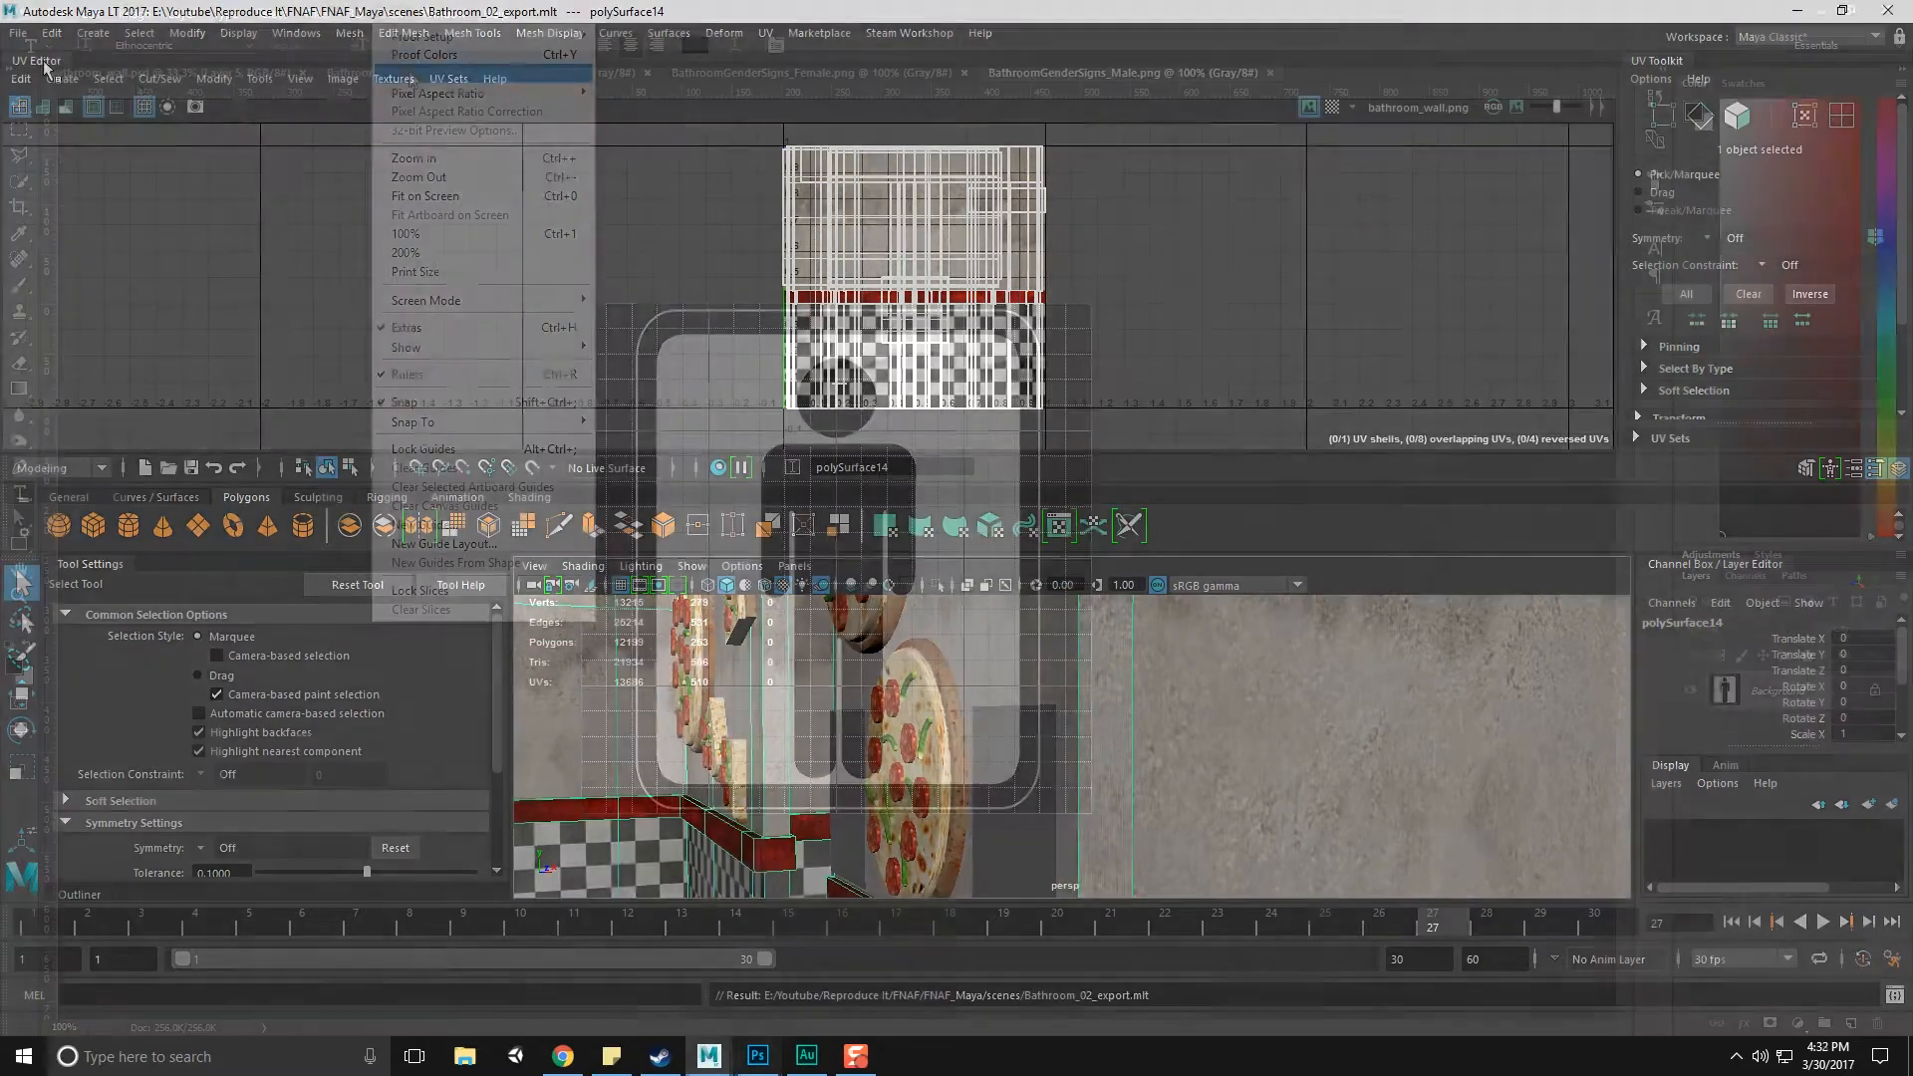
Switch to Photoshop and convert BathroomGenderSigns_Male.png from Grayscale to RGB Color
left_click(135, 13)
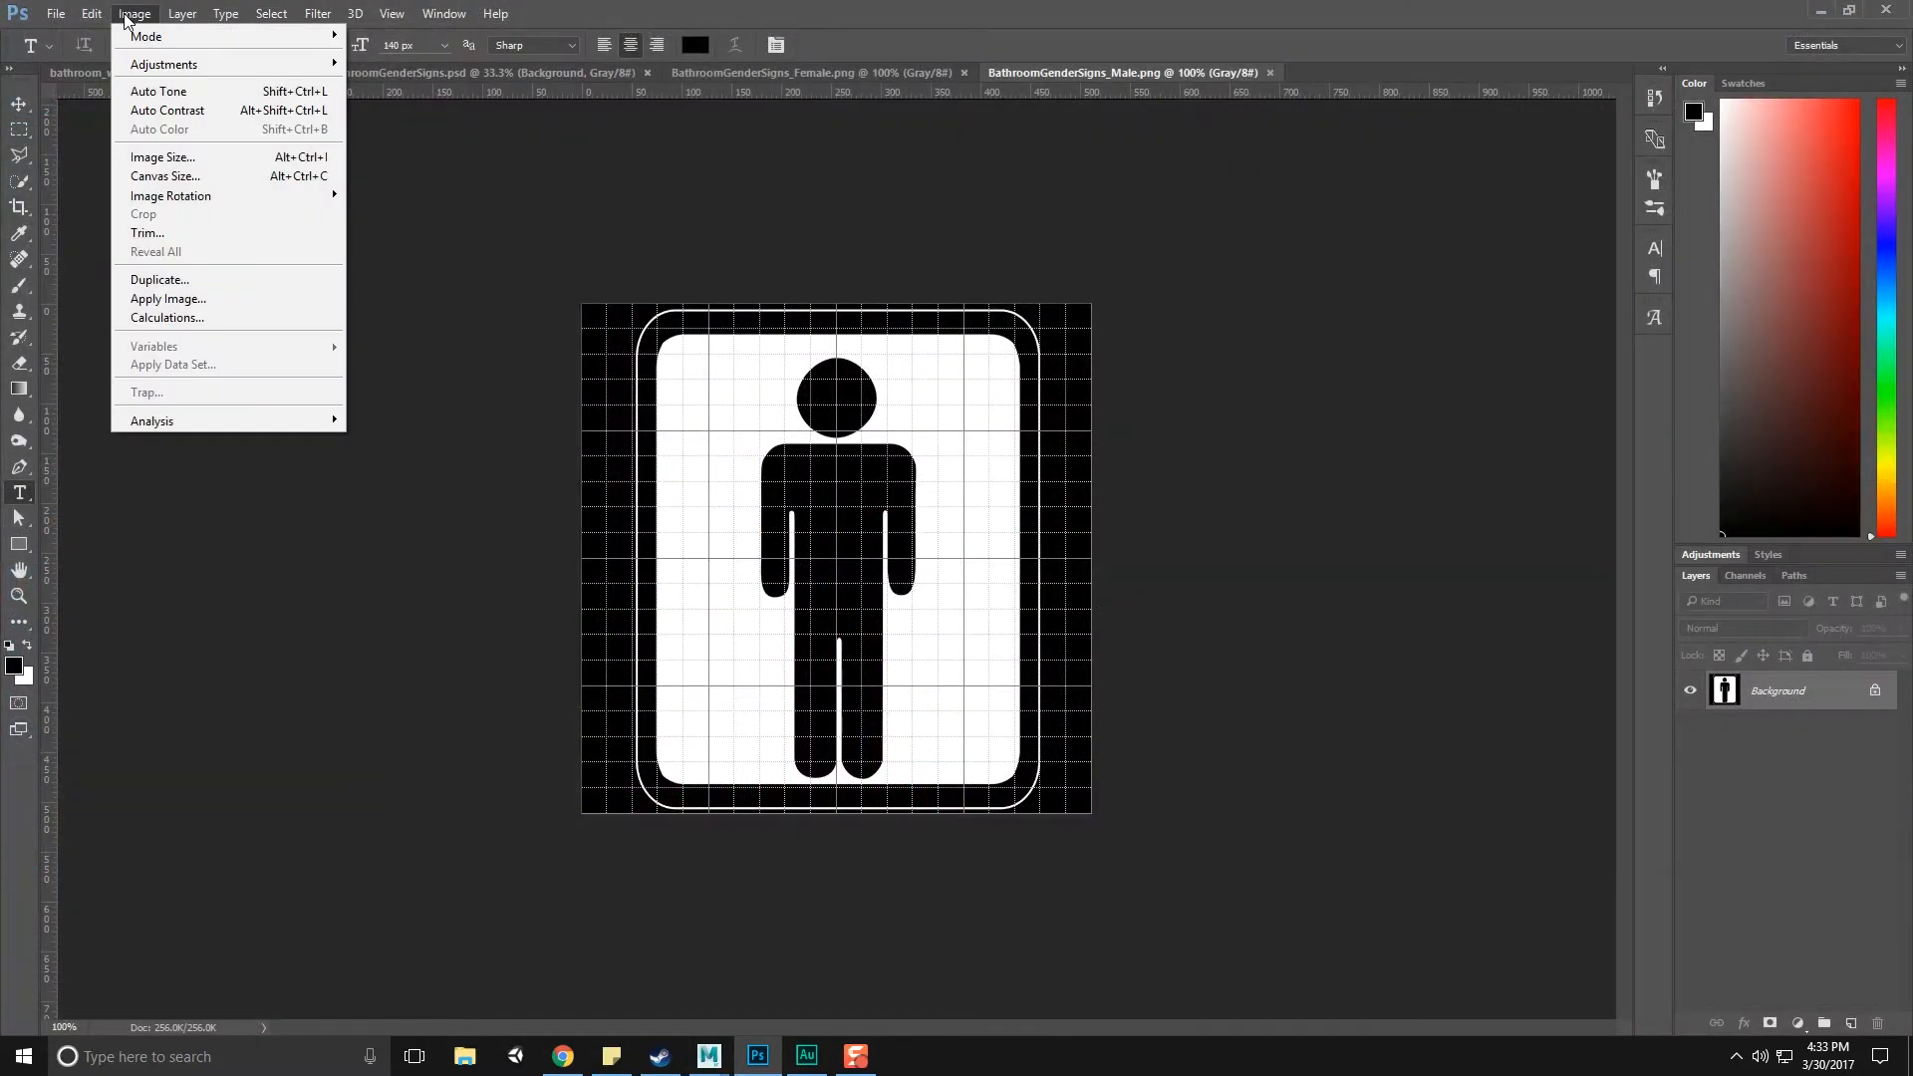
mouse_move(200, 36)
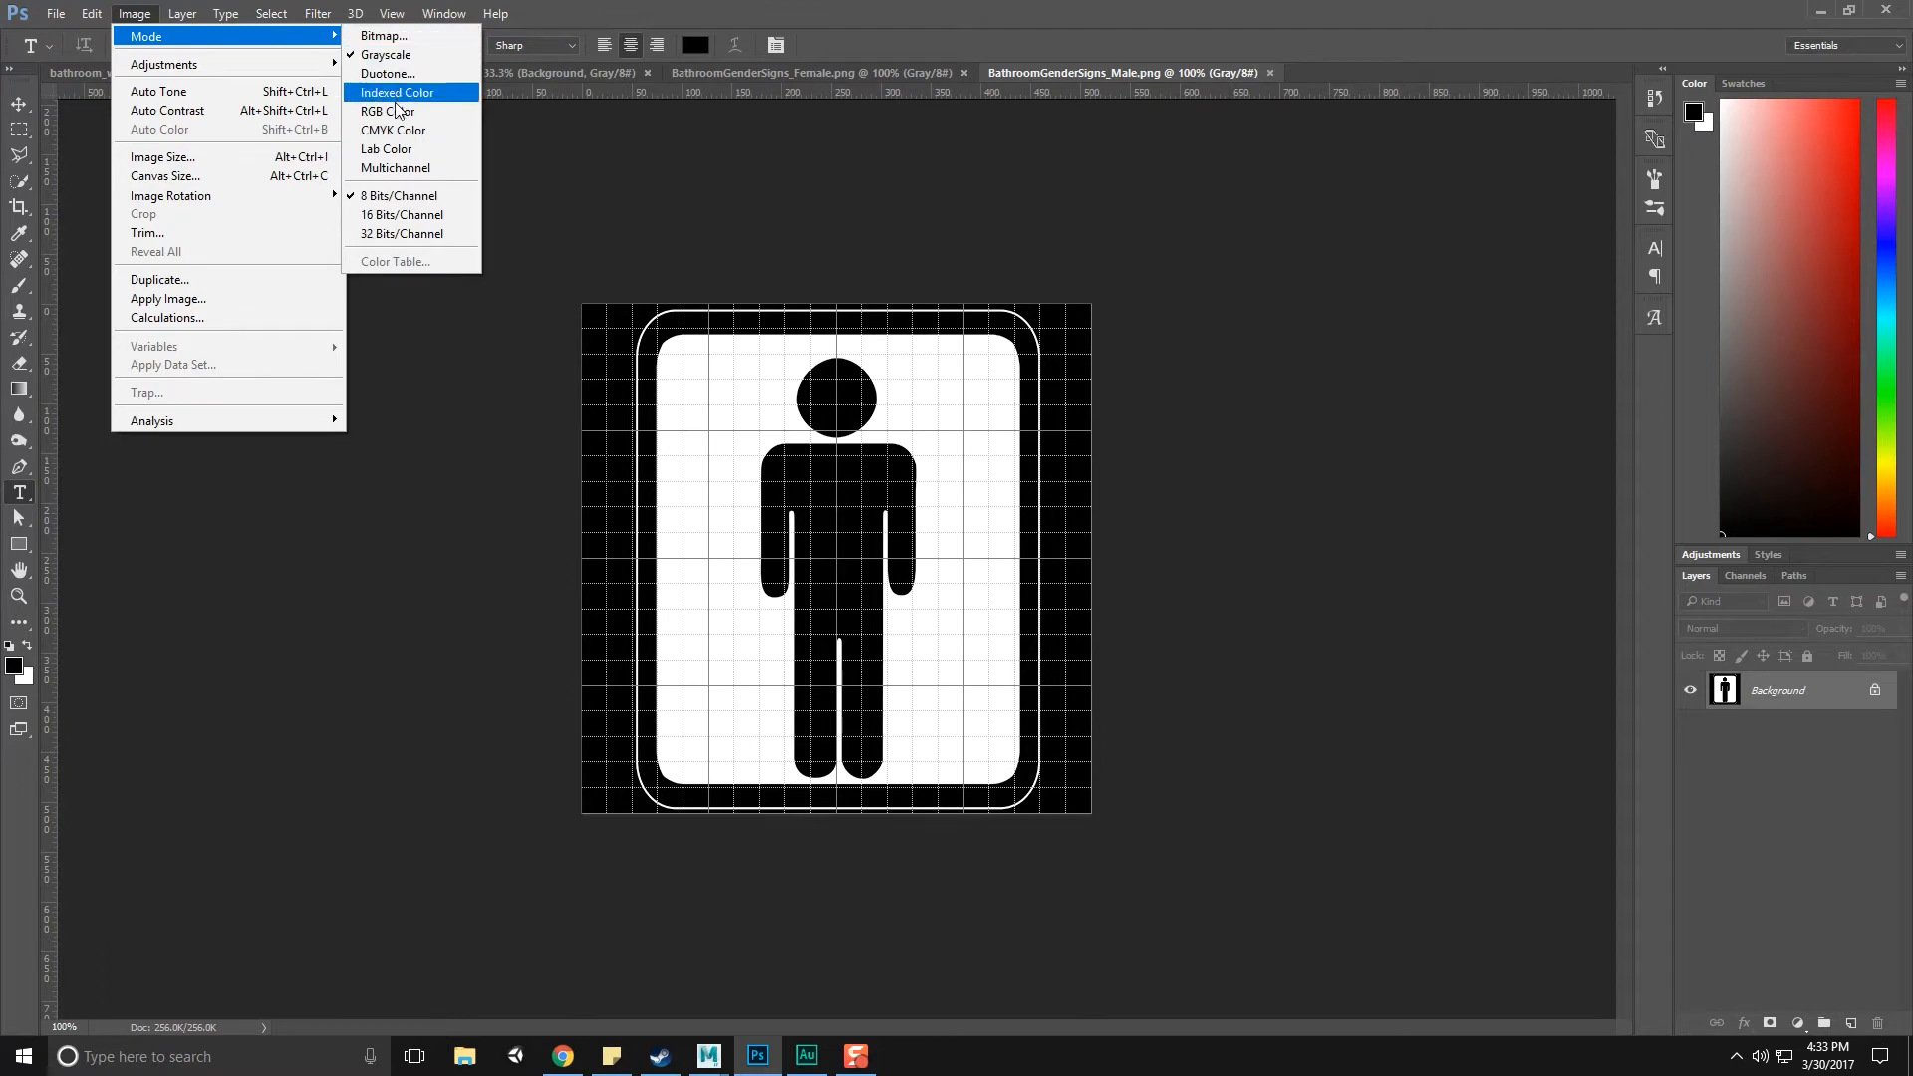
left_click(404, 111)
Convert BathroomGenderSigns_Female.png to RGB Color and save both the female and male sign textures
left_click(727, 72)
left_click(135, 12)
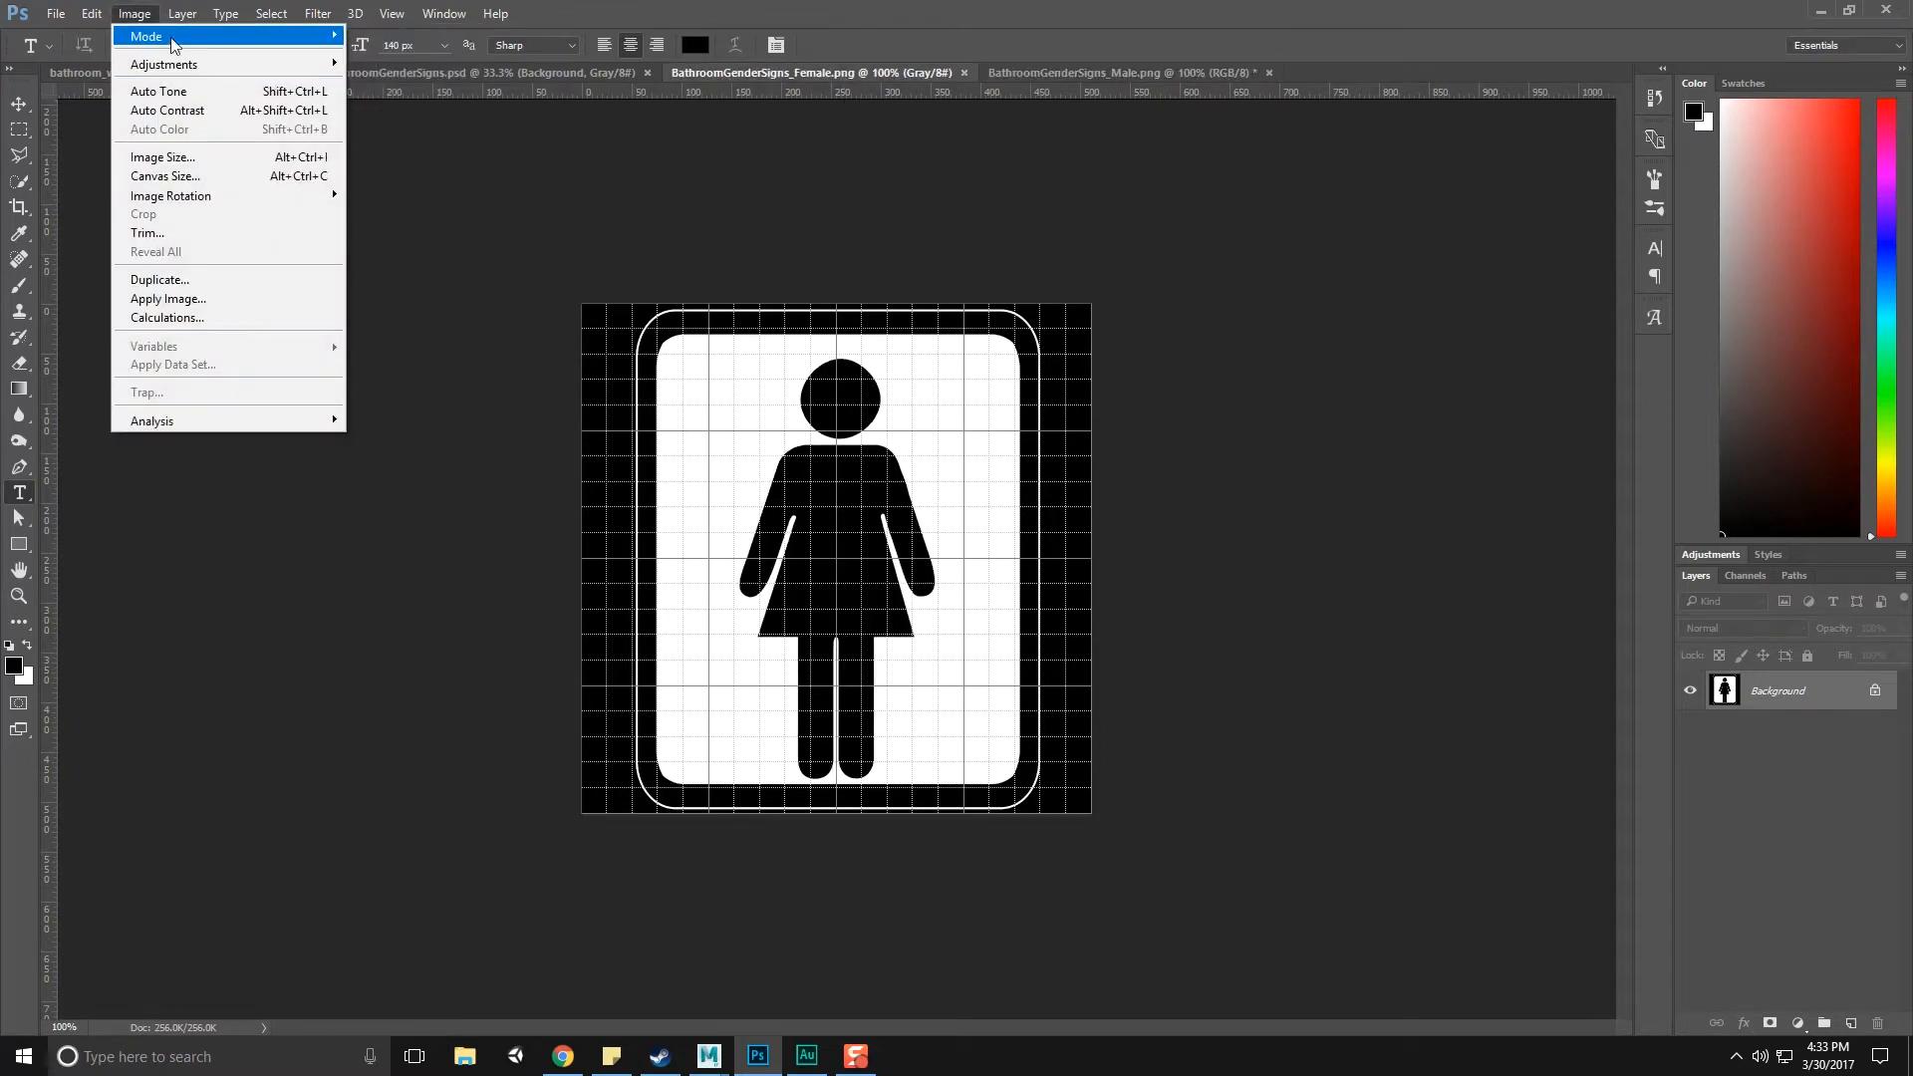
mouse_move(316, 36)
left_click(404, 111)
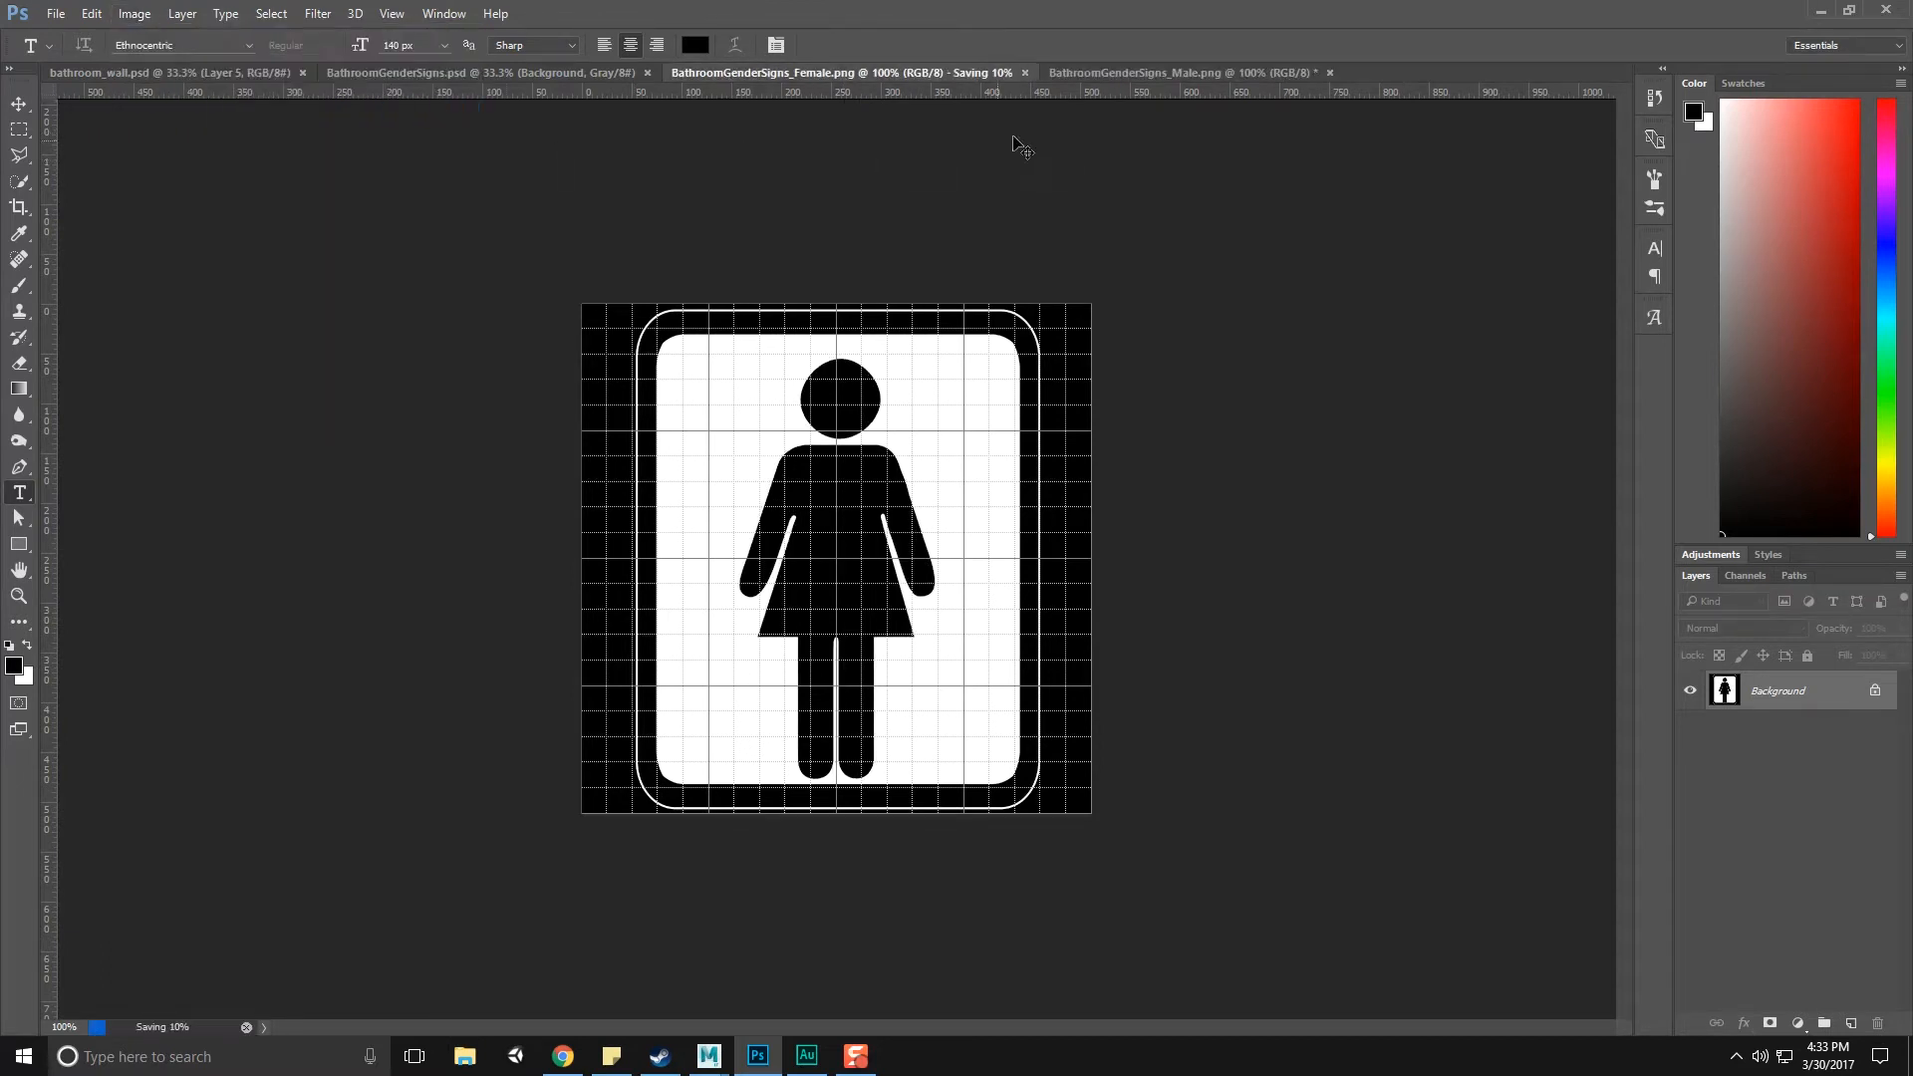
left_click(1110, 72)
Convert BathroomGenderSigns.psd to RGB Color without flattening its layers
left_click(543, 74)
left_click(138, 14)
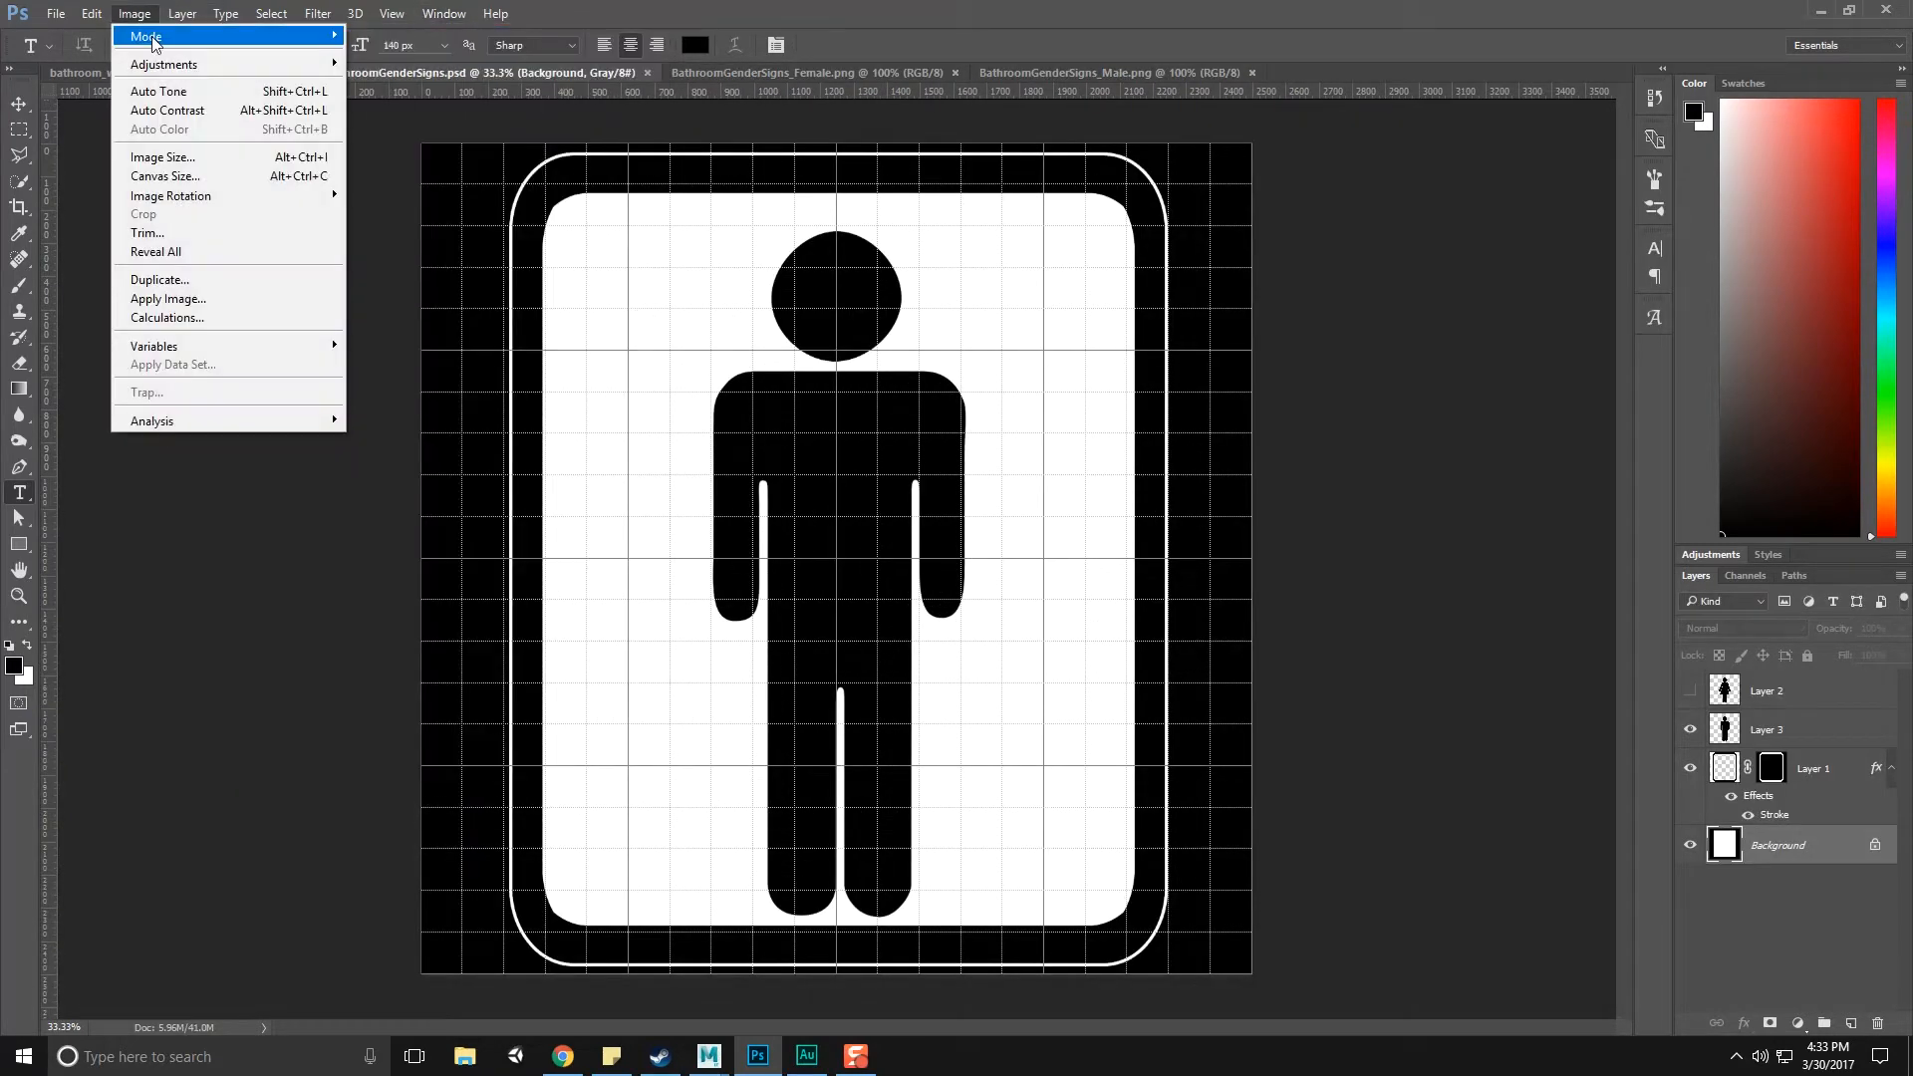
mouse_move(151, 38)
left_click(394, 111)
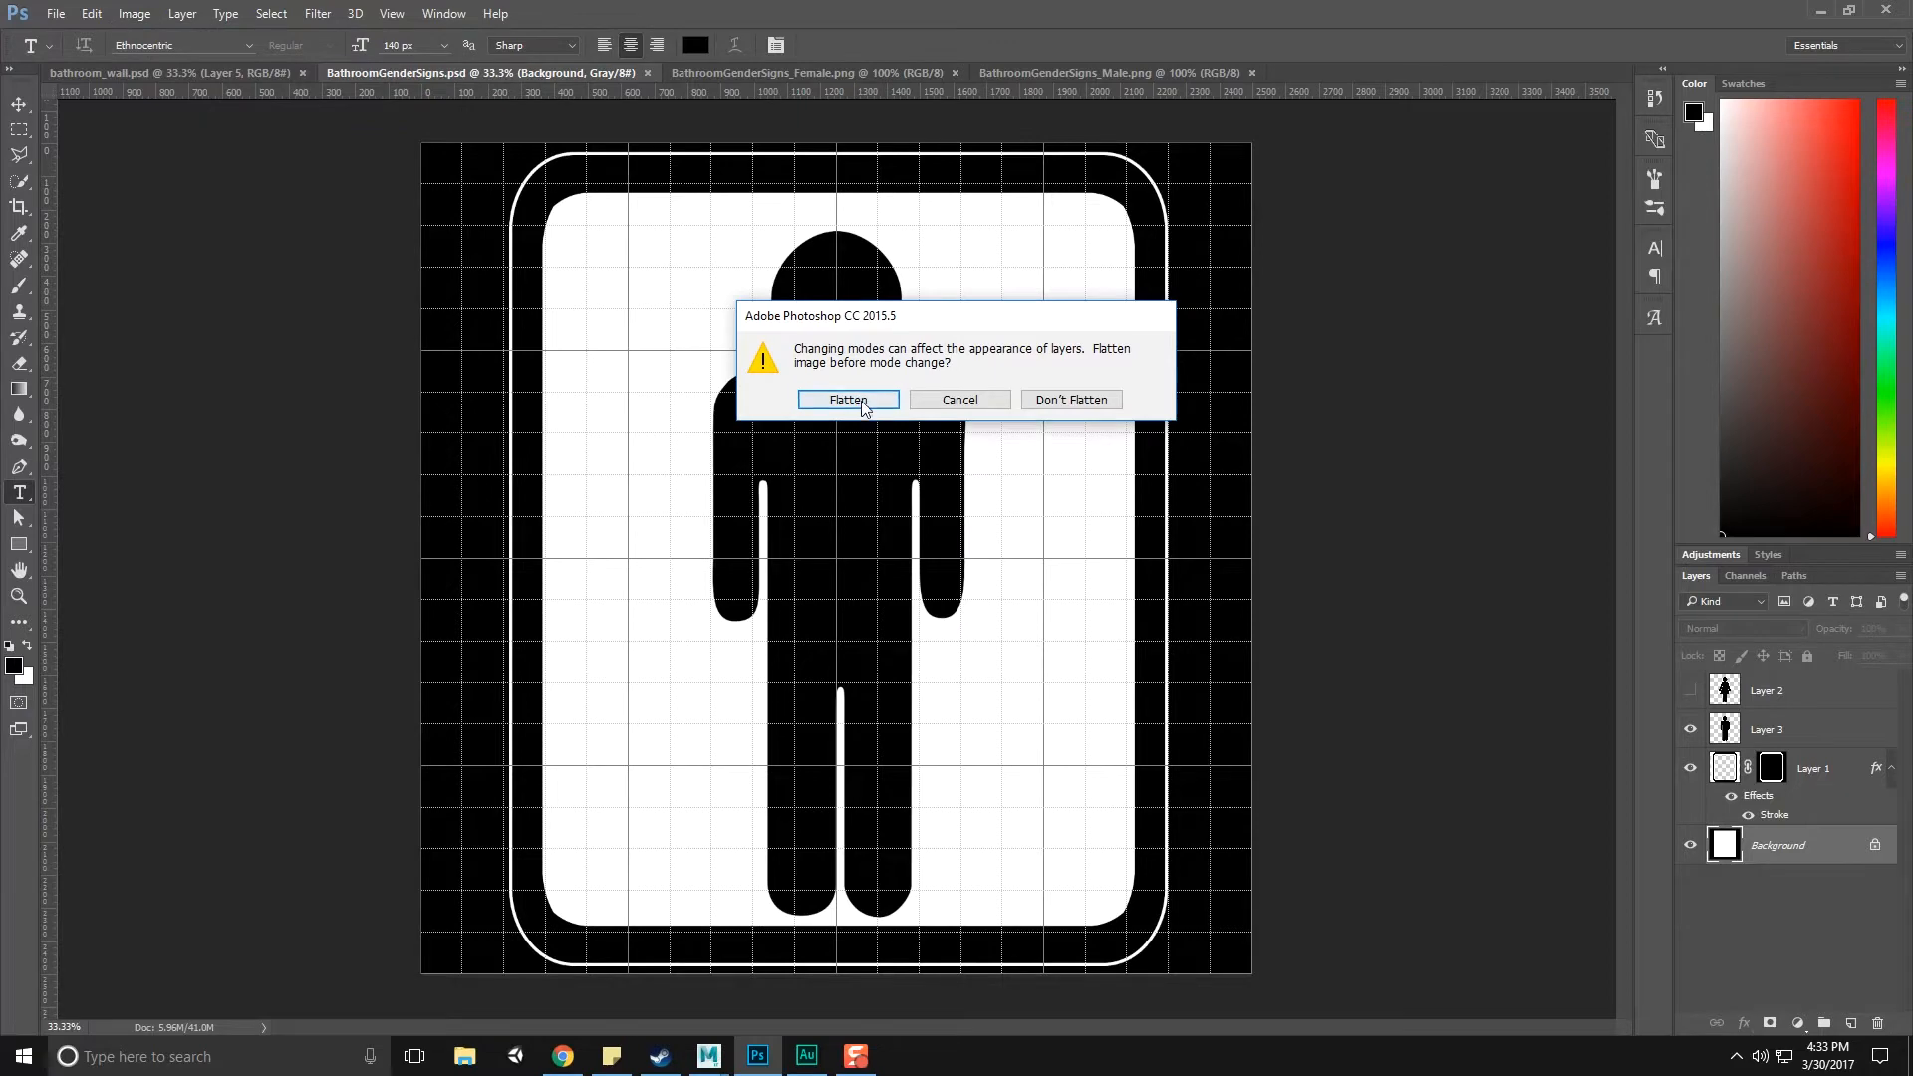
left_click(1065, 403)
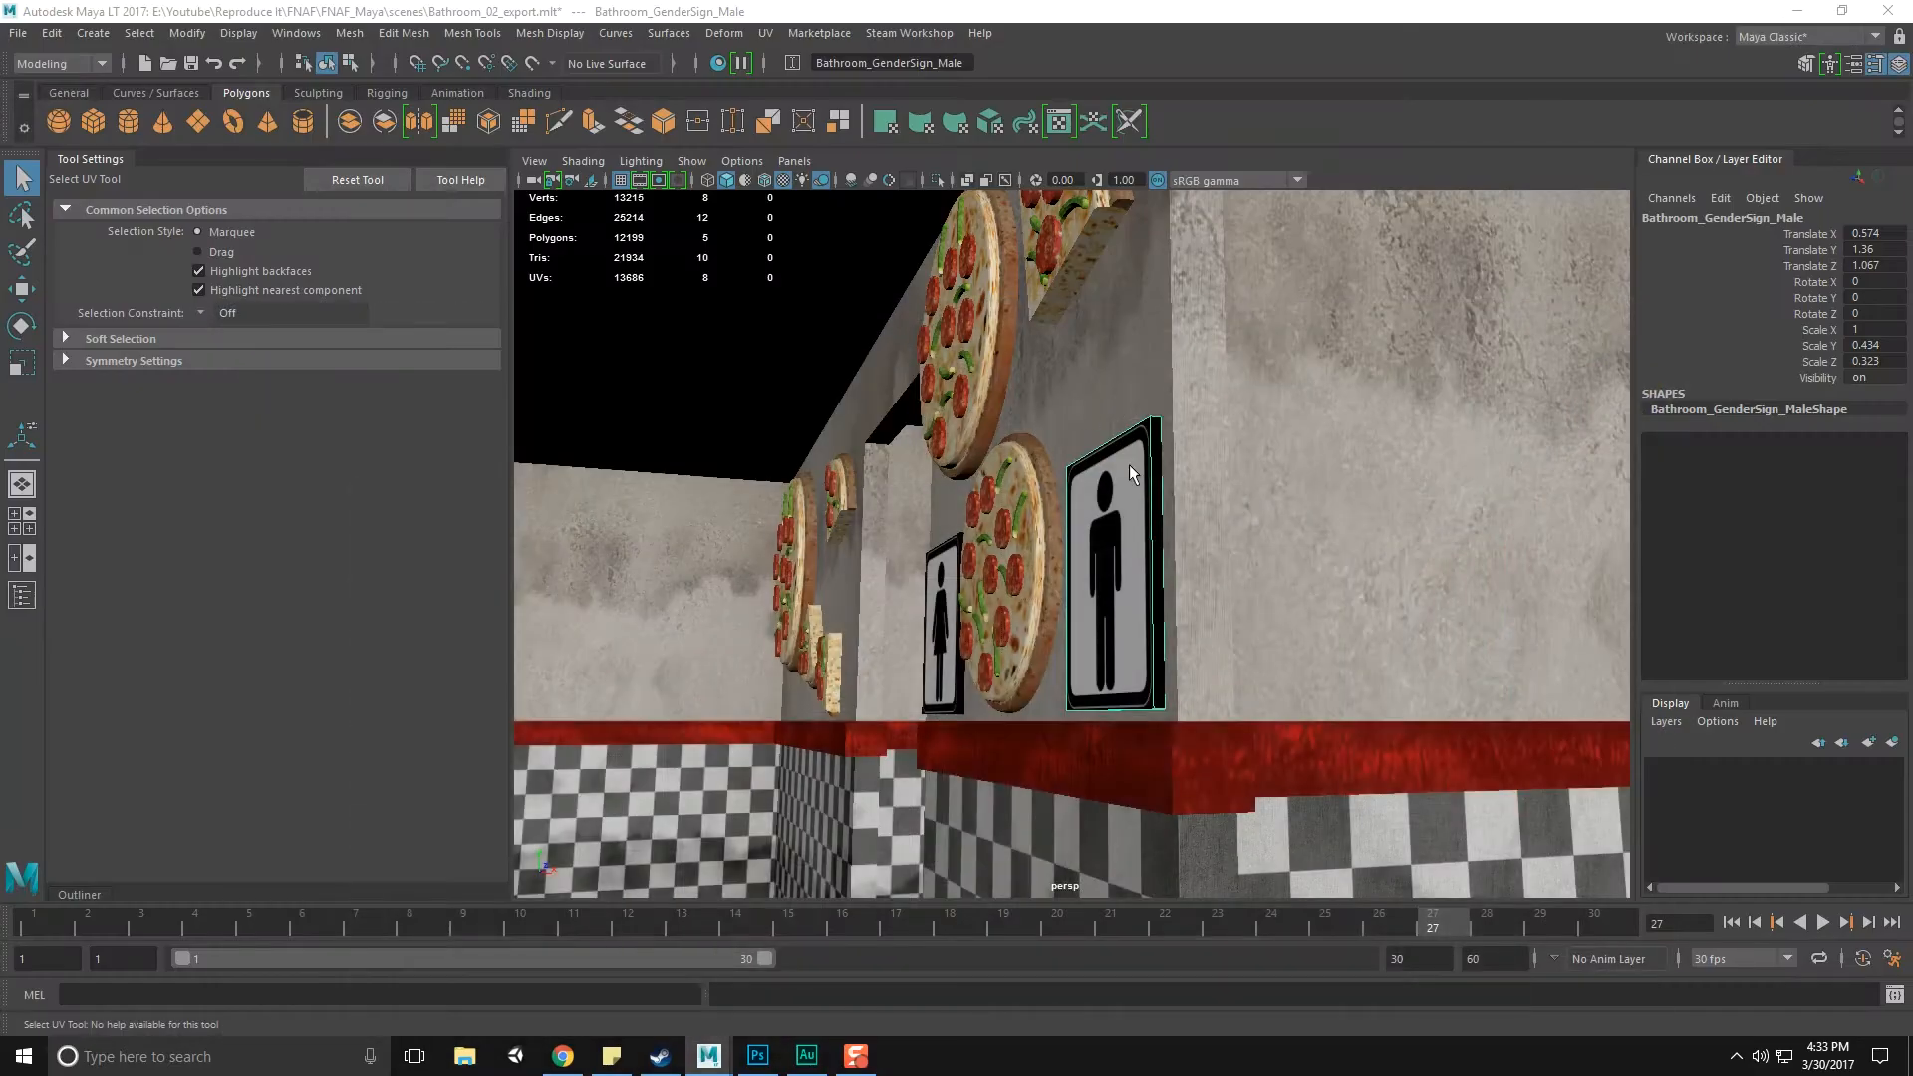
Switch to Maya LT and examine how the updated textures display on the two signs on the wall
left_click_drag(1128, 465, 1156, 526, "alt")
scroll(984, 562, "down", 10)
left_click(794, 658)
scroll(995, 614, "up", 15)
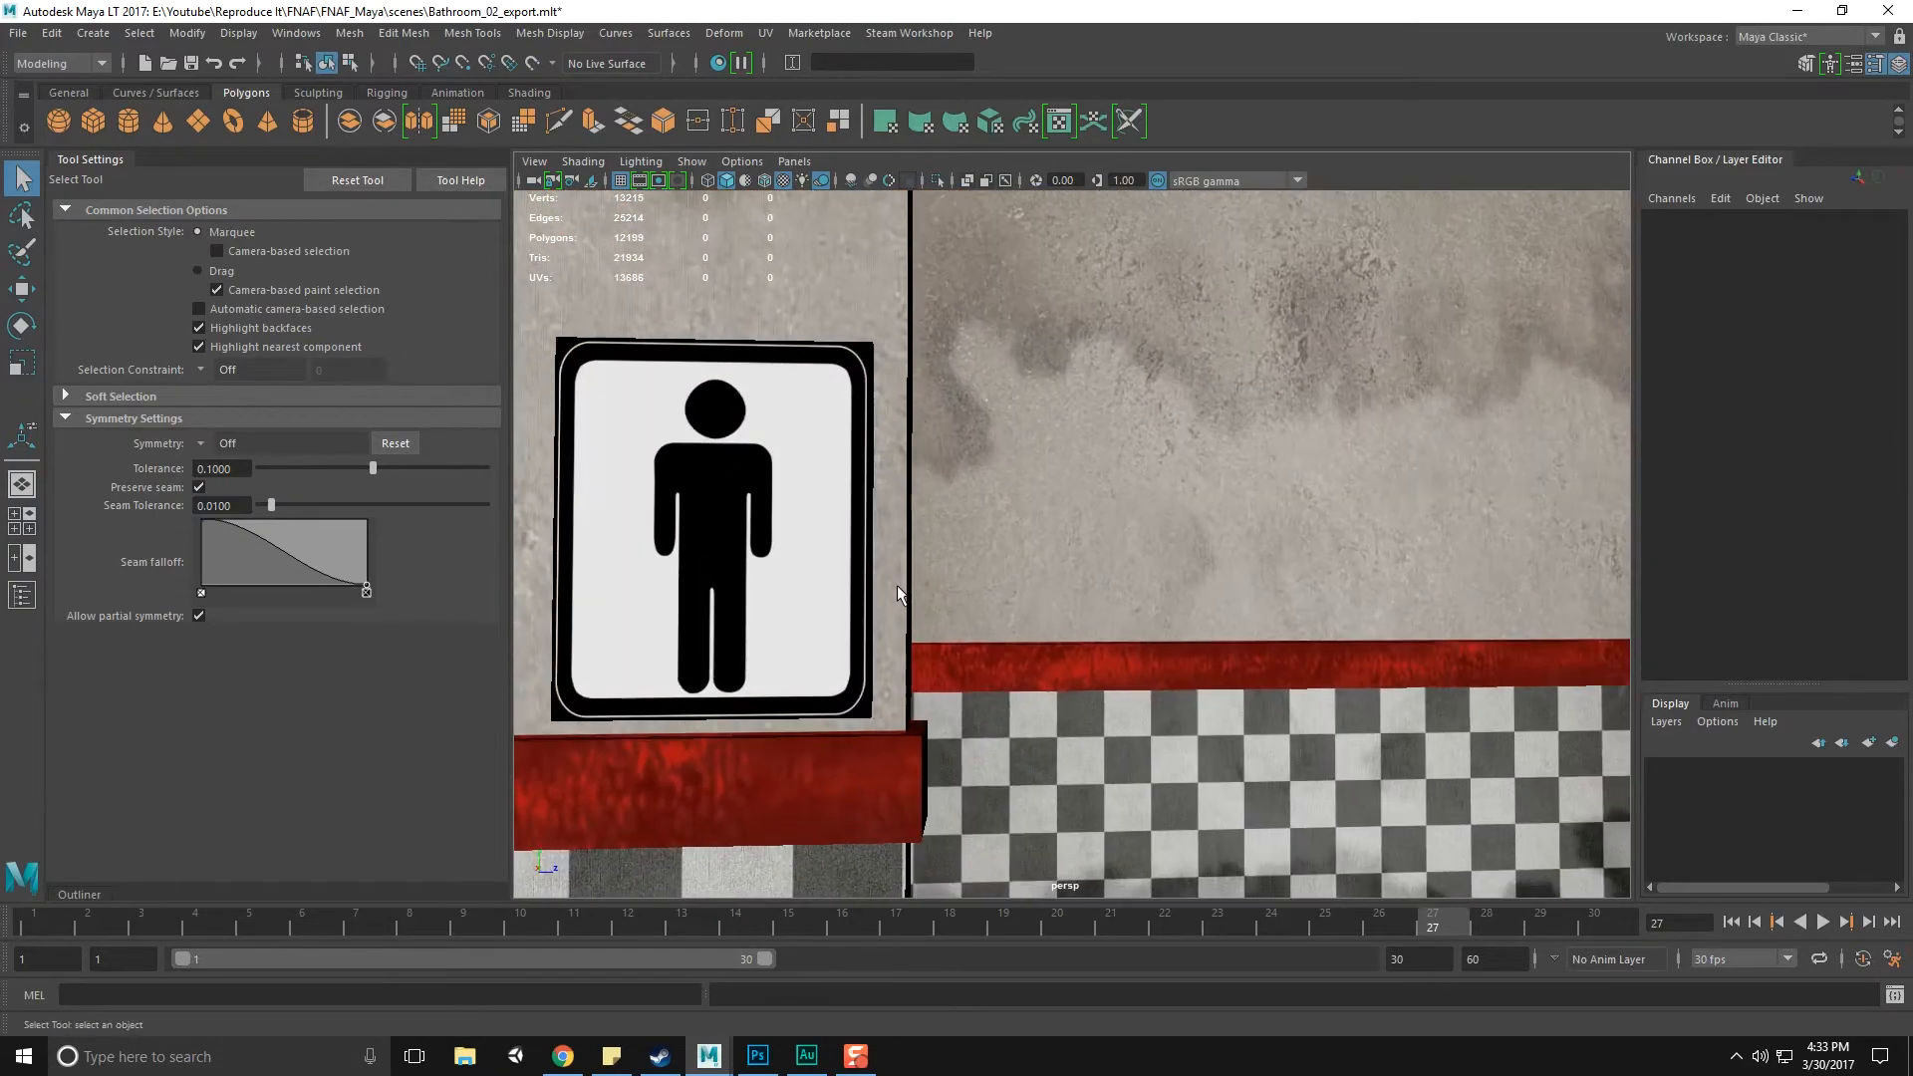
middle_click_drag(897, 584, 1145, 568, "alt")
left_click_drag(723, 554, 739, 550, "alt")
left_click(726, 509)
left_click_drag(662, 476, 835, 469, "alt")
Bevel the four corner edges of the female sign with 3 segments
left_click(835, 468)
right_click_drag(718, 433, 709, 371)
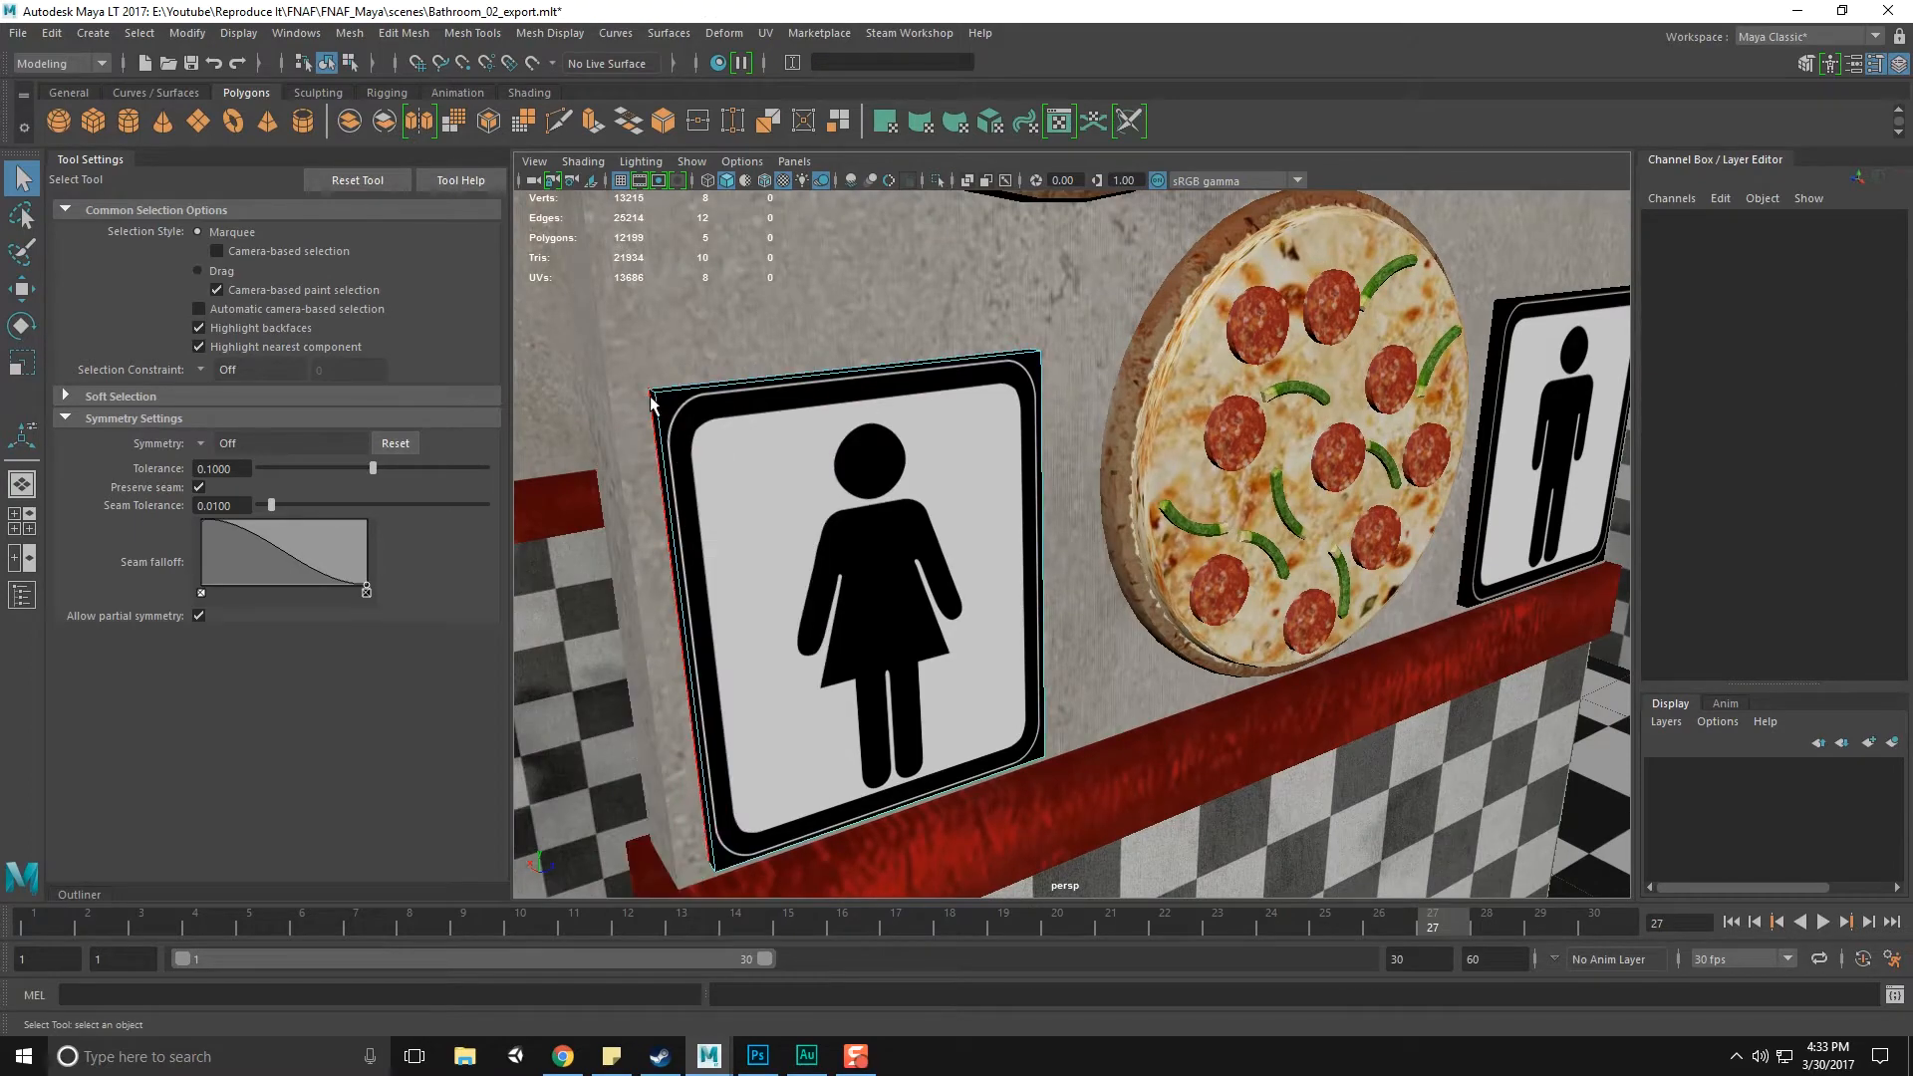
left_click_drag(654, 393, 894, 473, "alt")
left_click(682, 415)
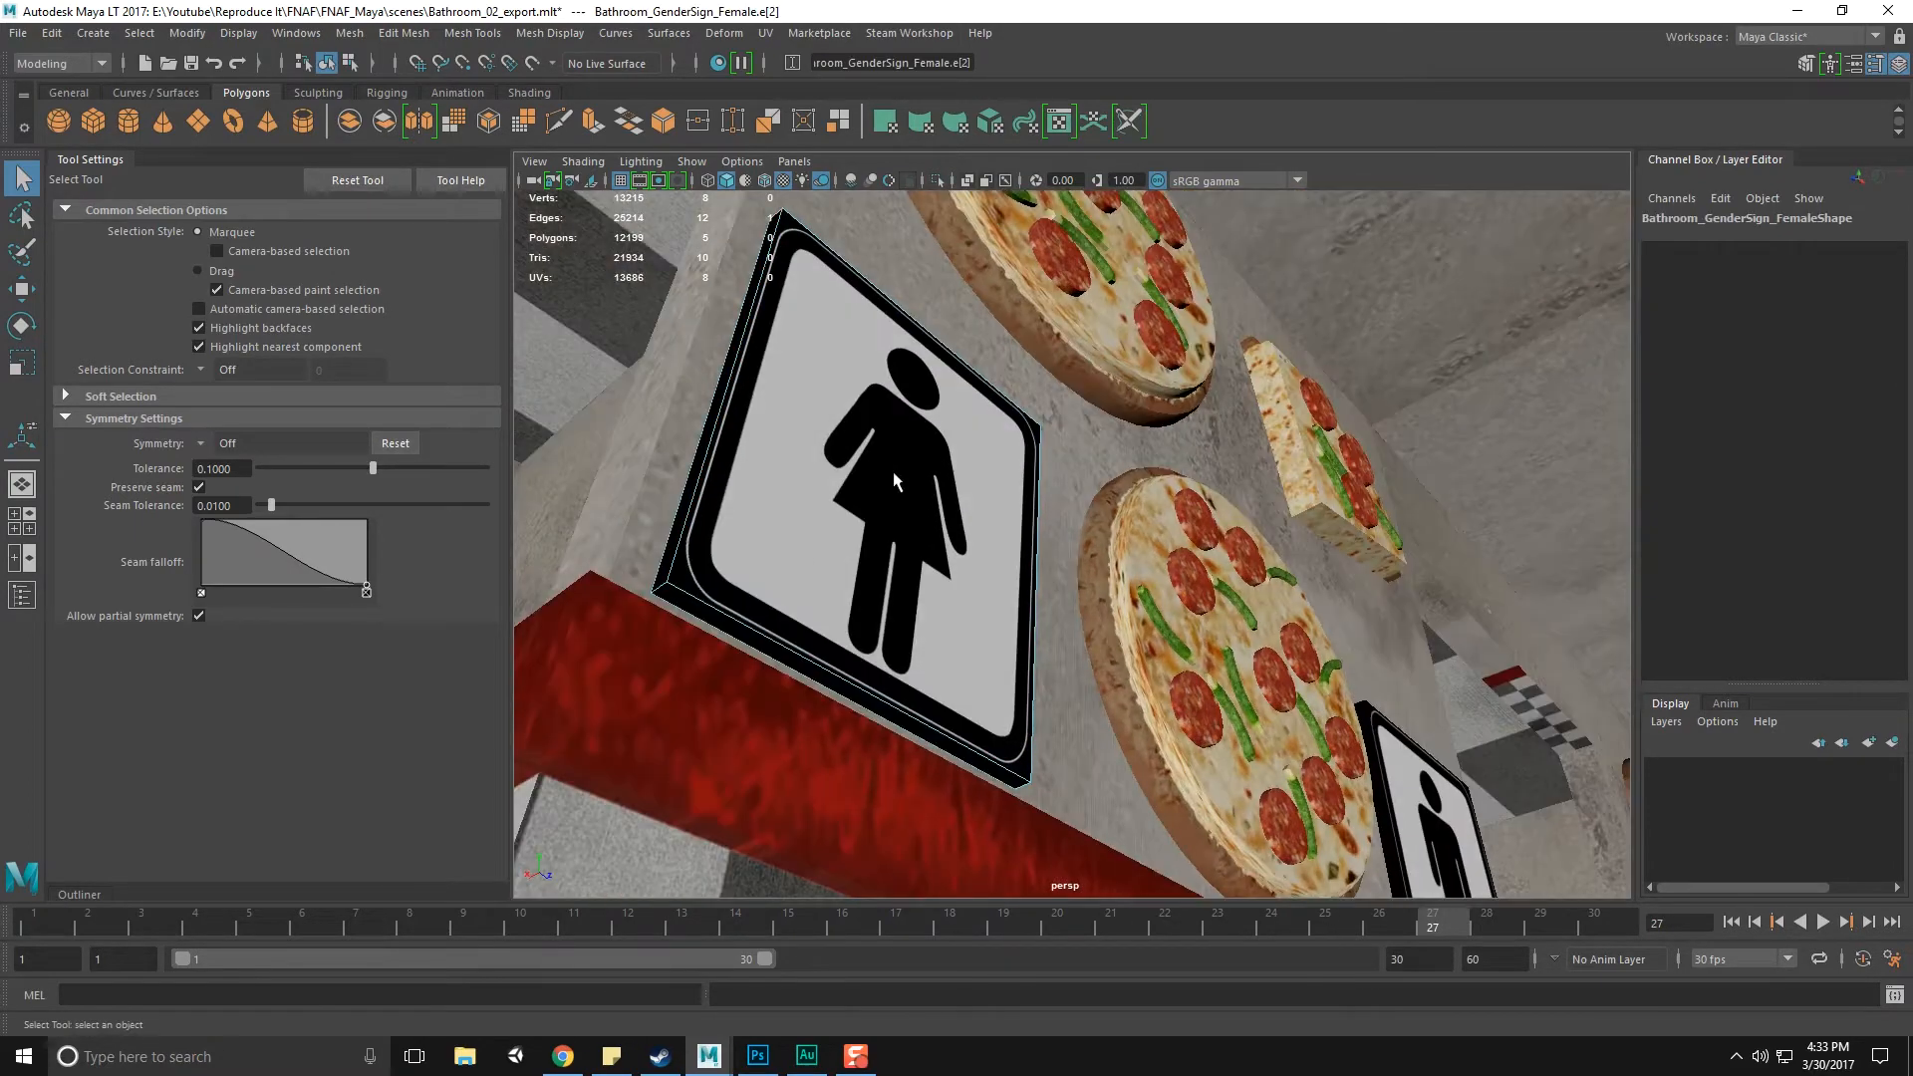
left_click(662, 588, "shift")
left_click_drag(1106, 588, 953, 626, "alt")
left_click(1078, 809, "shift")
left_click_drag(1154, 590, 1168, 588, "alt")
right_click_drag(1092, 351, 1220, 352, "shift")
left_click_drag(1220, 353, 1029, 448, "alt")
mouse_move(1371, 585)
left_mouse_down()
mouse_move(1400, 569)
mouse_move(1378, 570)
left_mouse_up()
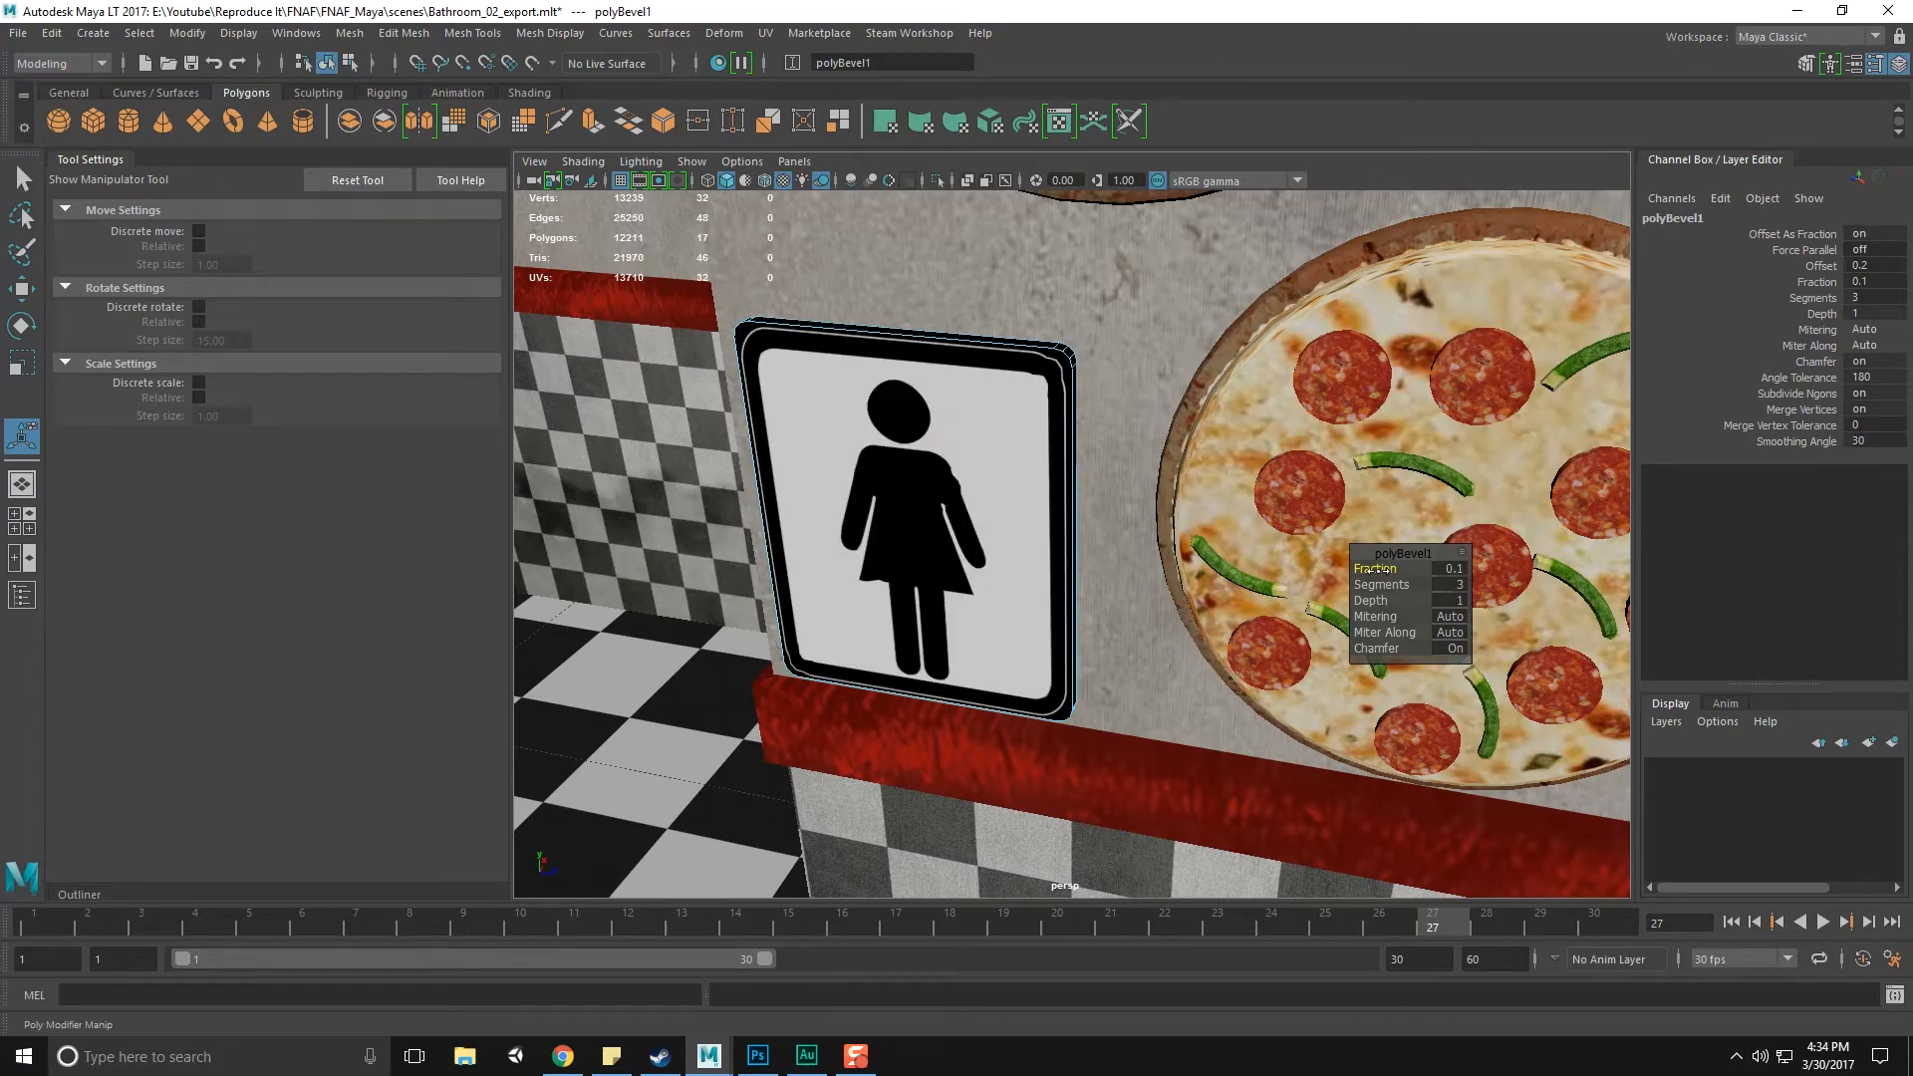
Set the female sign's bevel fraction to 0.15 and return to object selection
left_click_drag(1195, 561, 1229, 532, "alt")
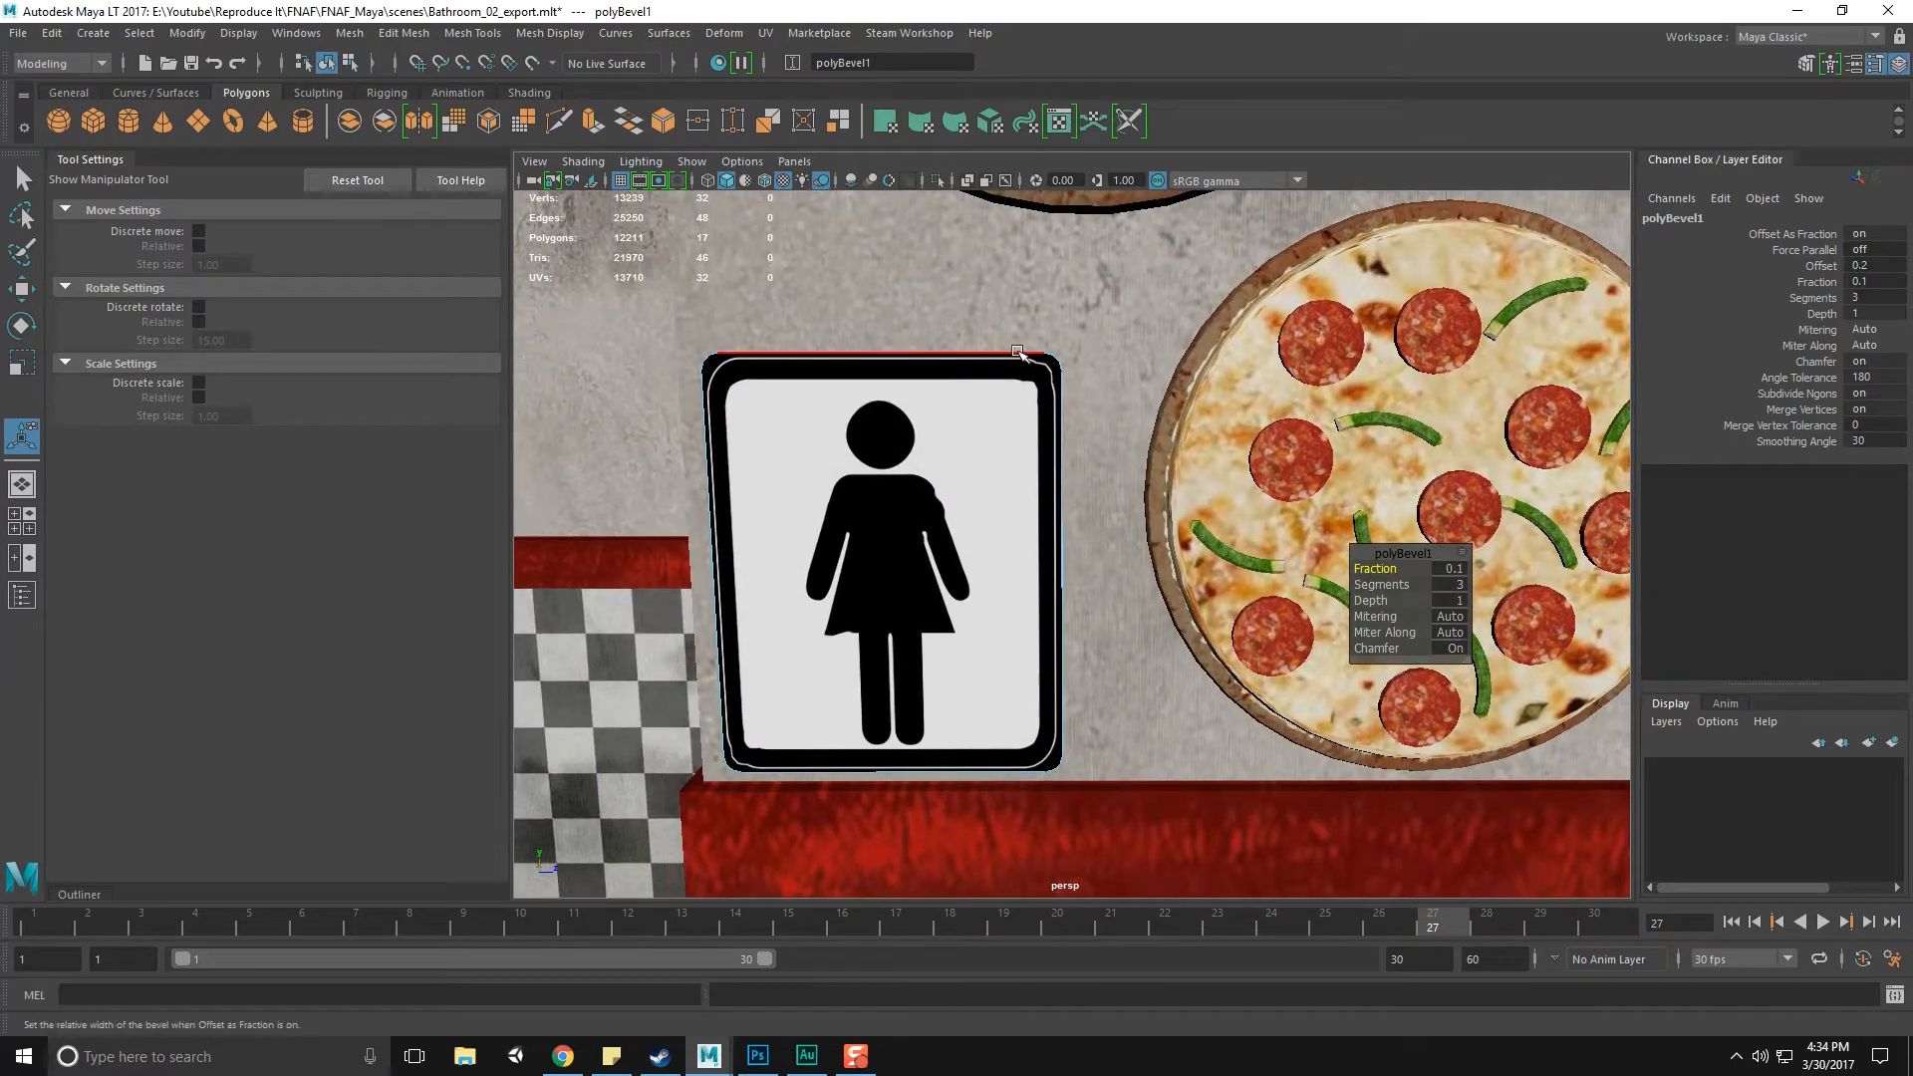
left_click_drag(1095, 510, 1015, 425, "alt")
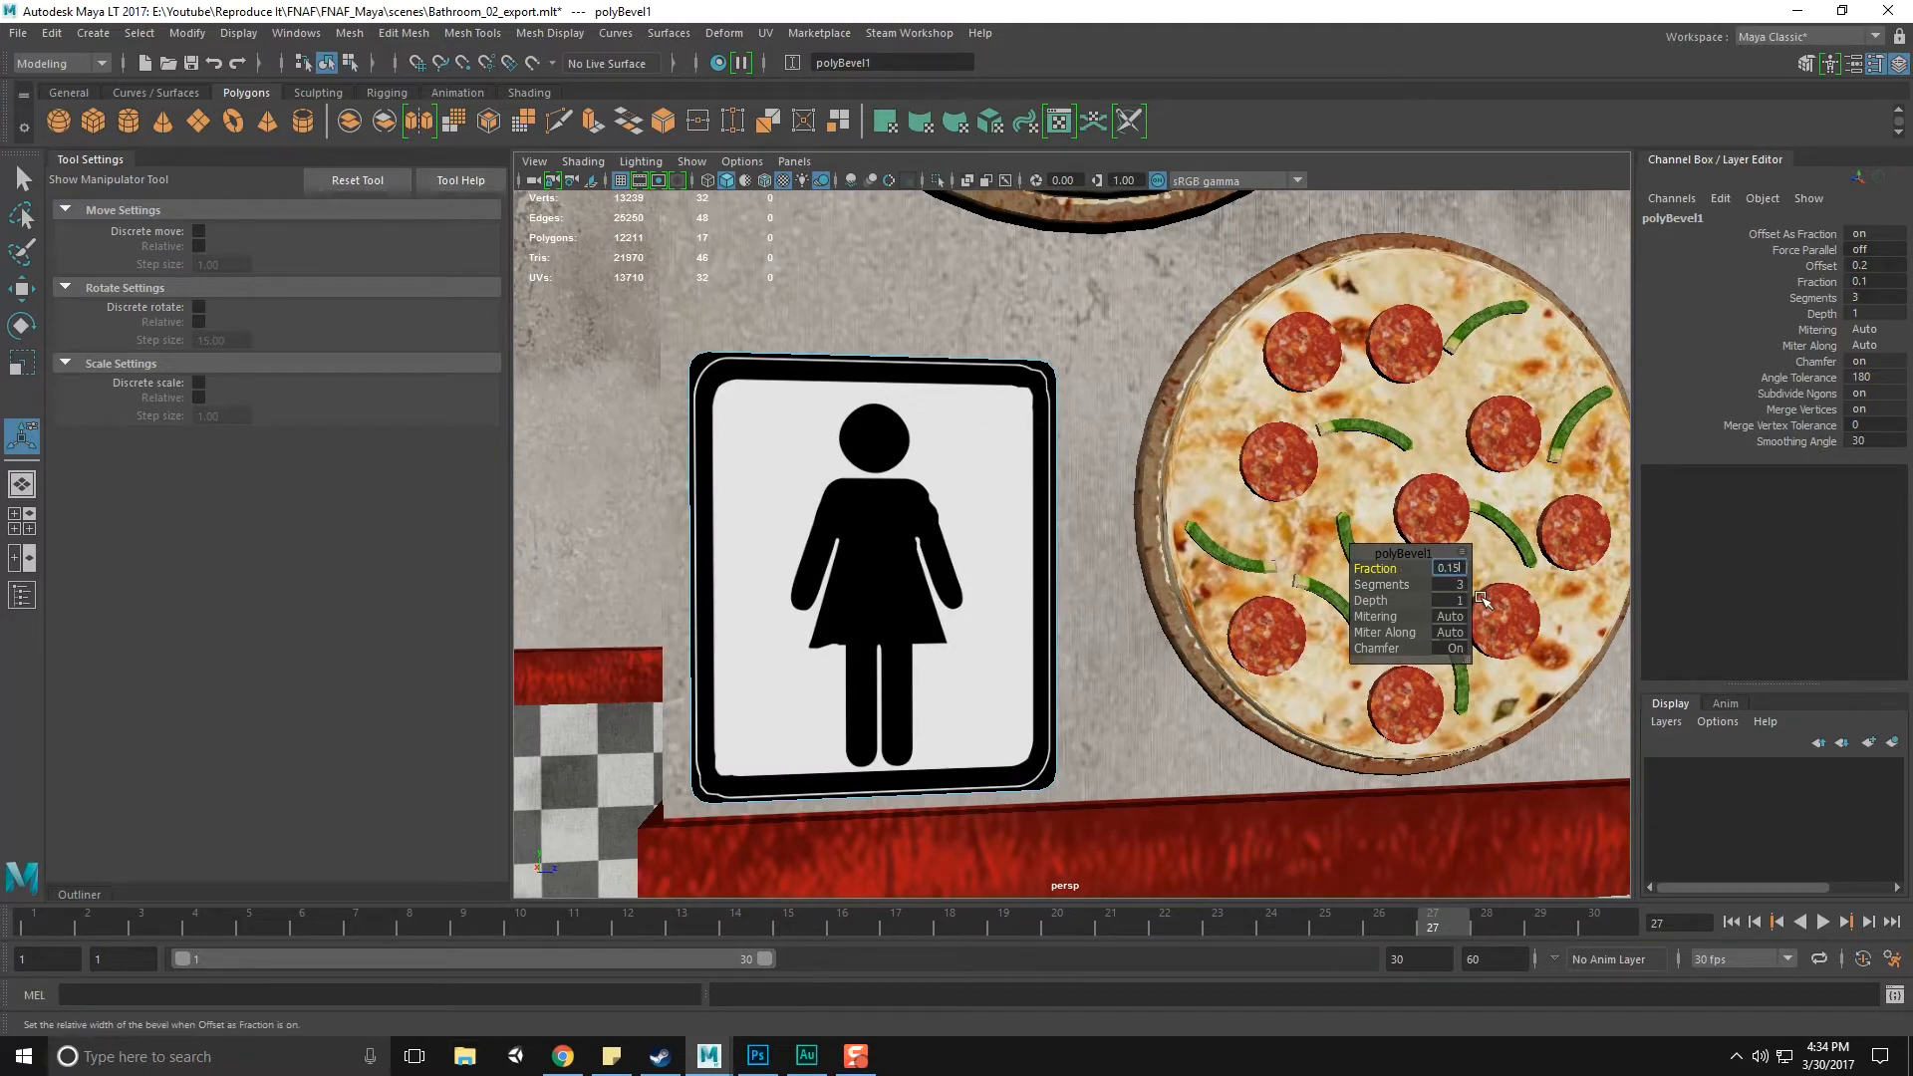
left_click_drag(1325, 626, 1182, 645, "alt")
key("q")
key("F8")
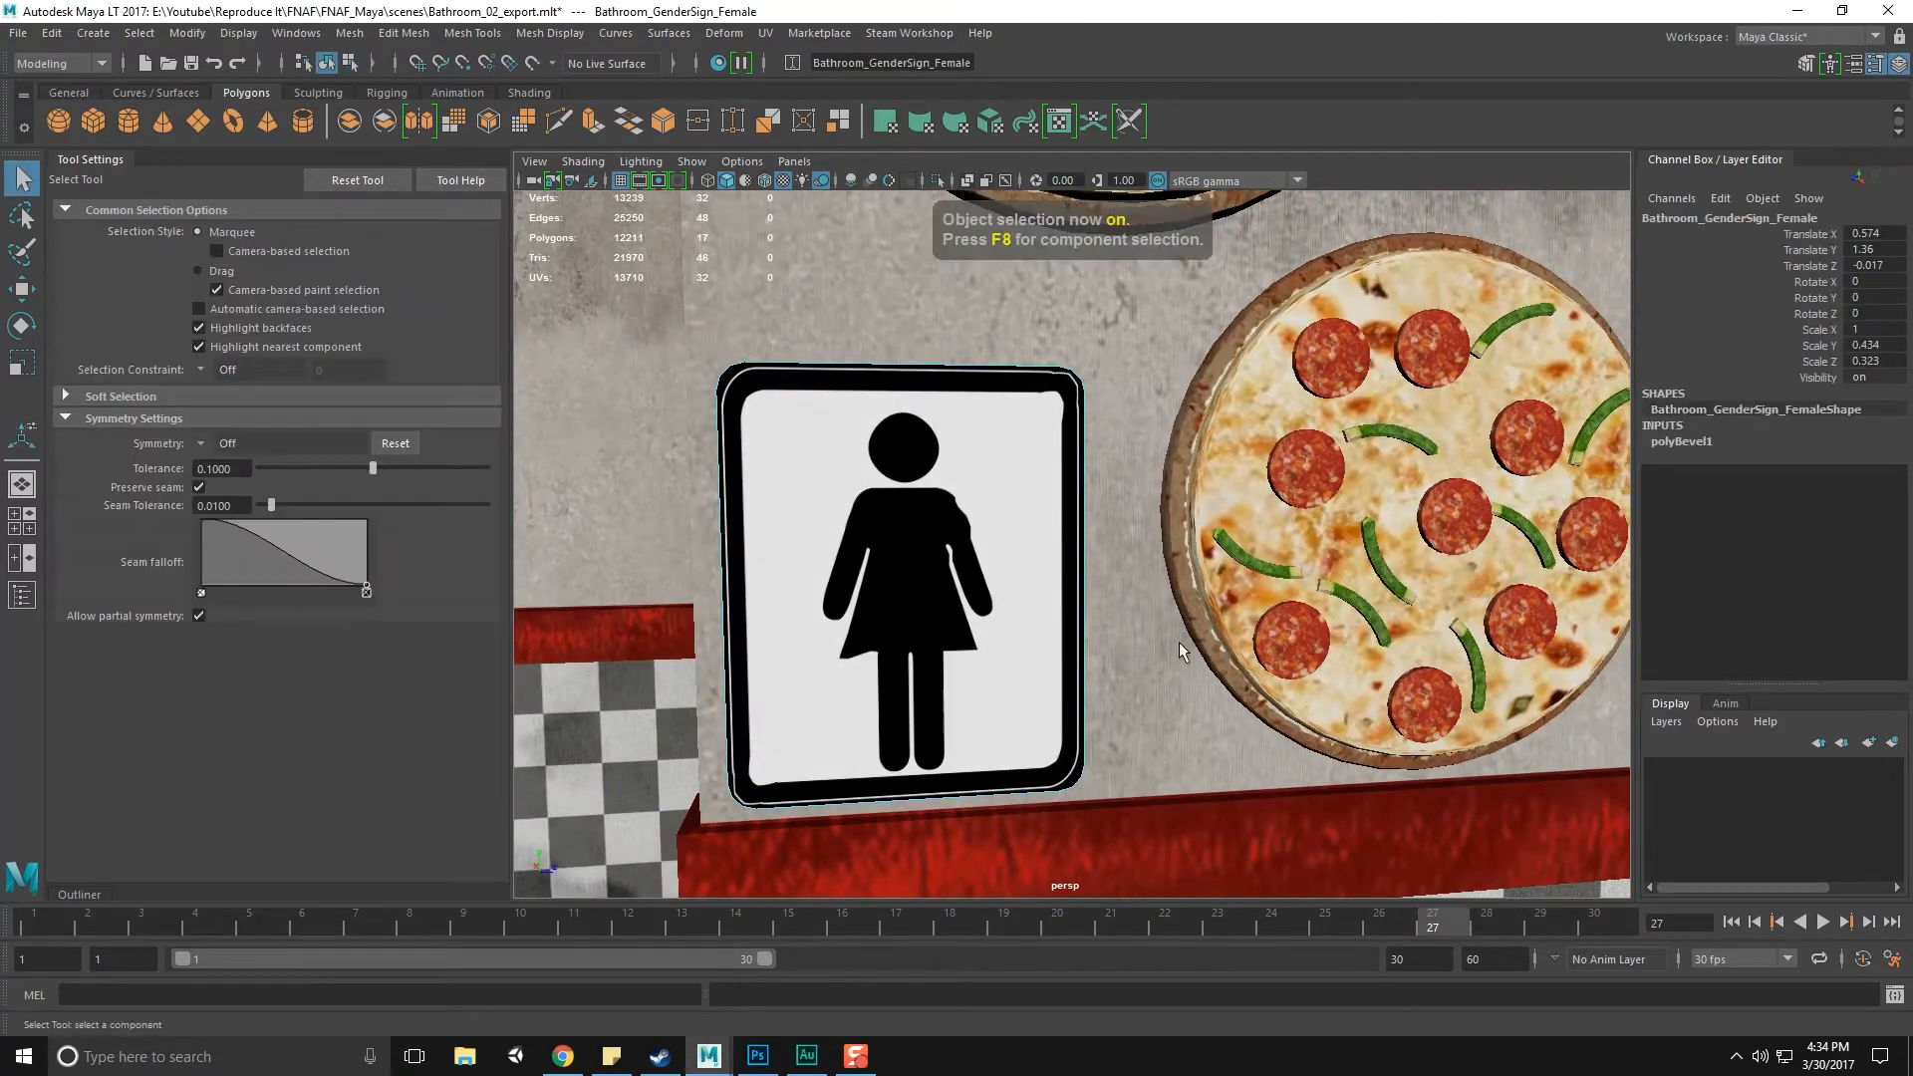
Save the scene and apply a planar UV mapping to the female sign
key("ctrl+s")
key("ctrl+a")
left_click(891, 64)
key("ctrl+s")
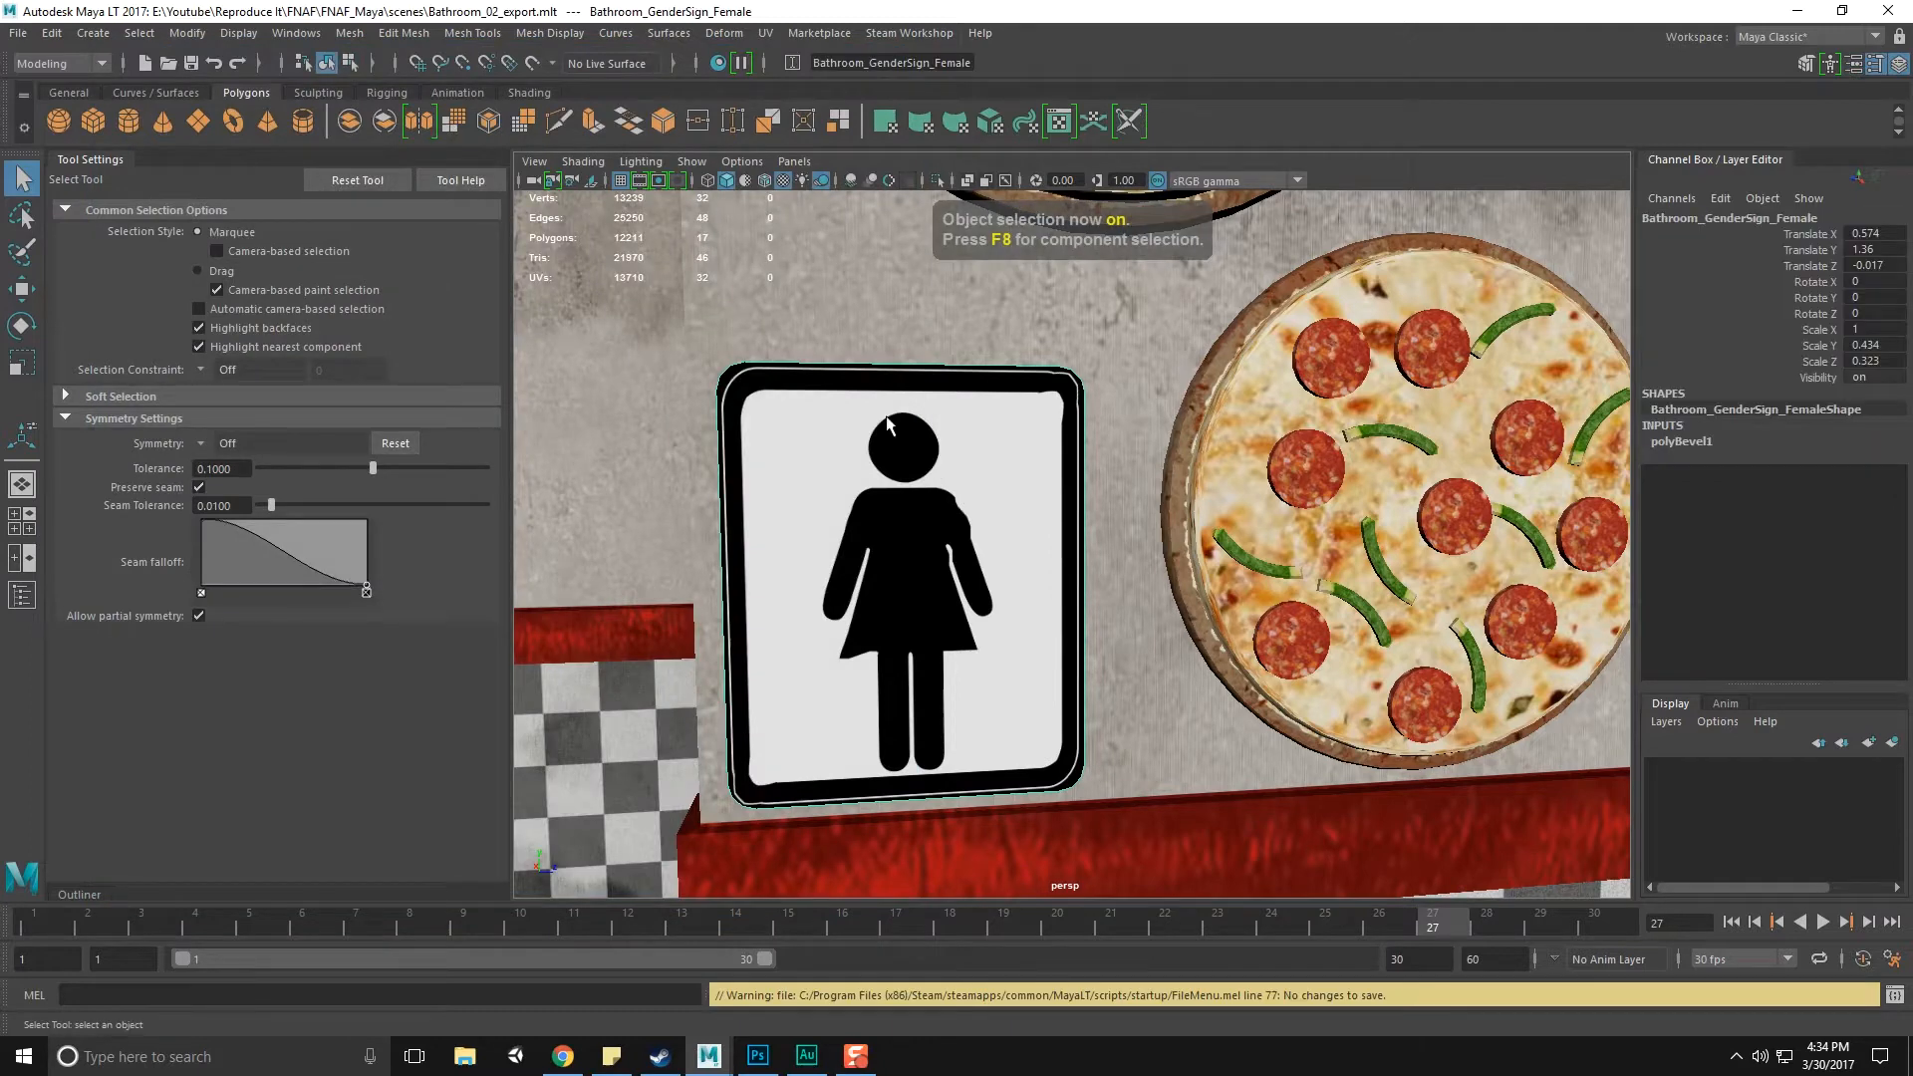
left_click(765, 33)
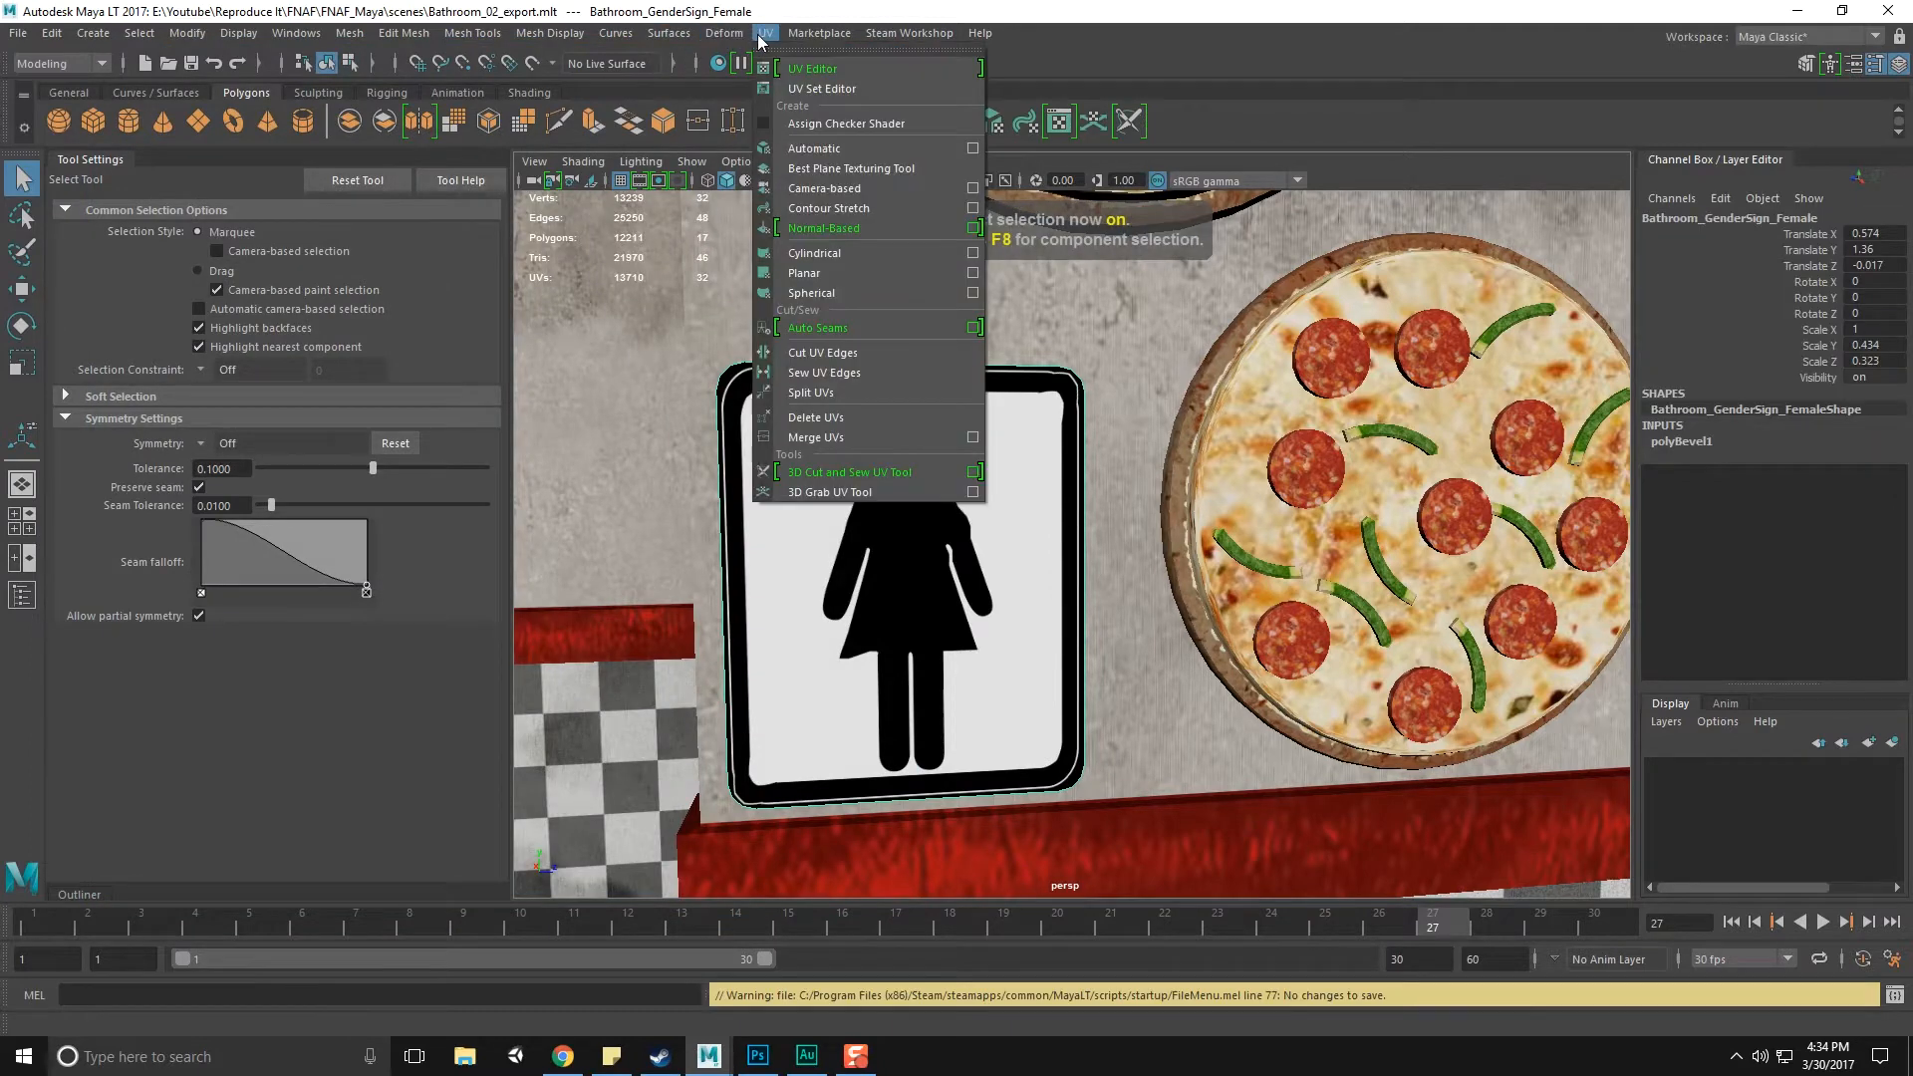
left_click(837, 270)
Bevel the four corner edges of the male sign with 4 segments
left_click_drag(1178, 475, 1136, 479, "alt")
middle_click_drag(1544, 519, 1314, 512, "alt")
left_click(1314, 513)
left_click_drag(1429, 546, 1357, 457, "alt")
key("q")
key("F8")
key("F8")
right_click_drag(1357, 457, 1356, 402)
left_click(1480, 383)
left_click_drag(1507, 438, 1614, 444, "alt")
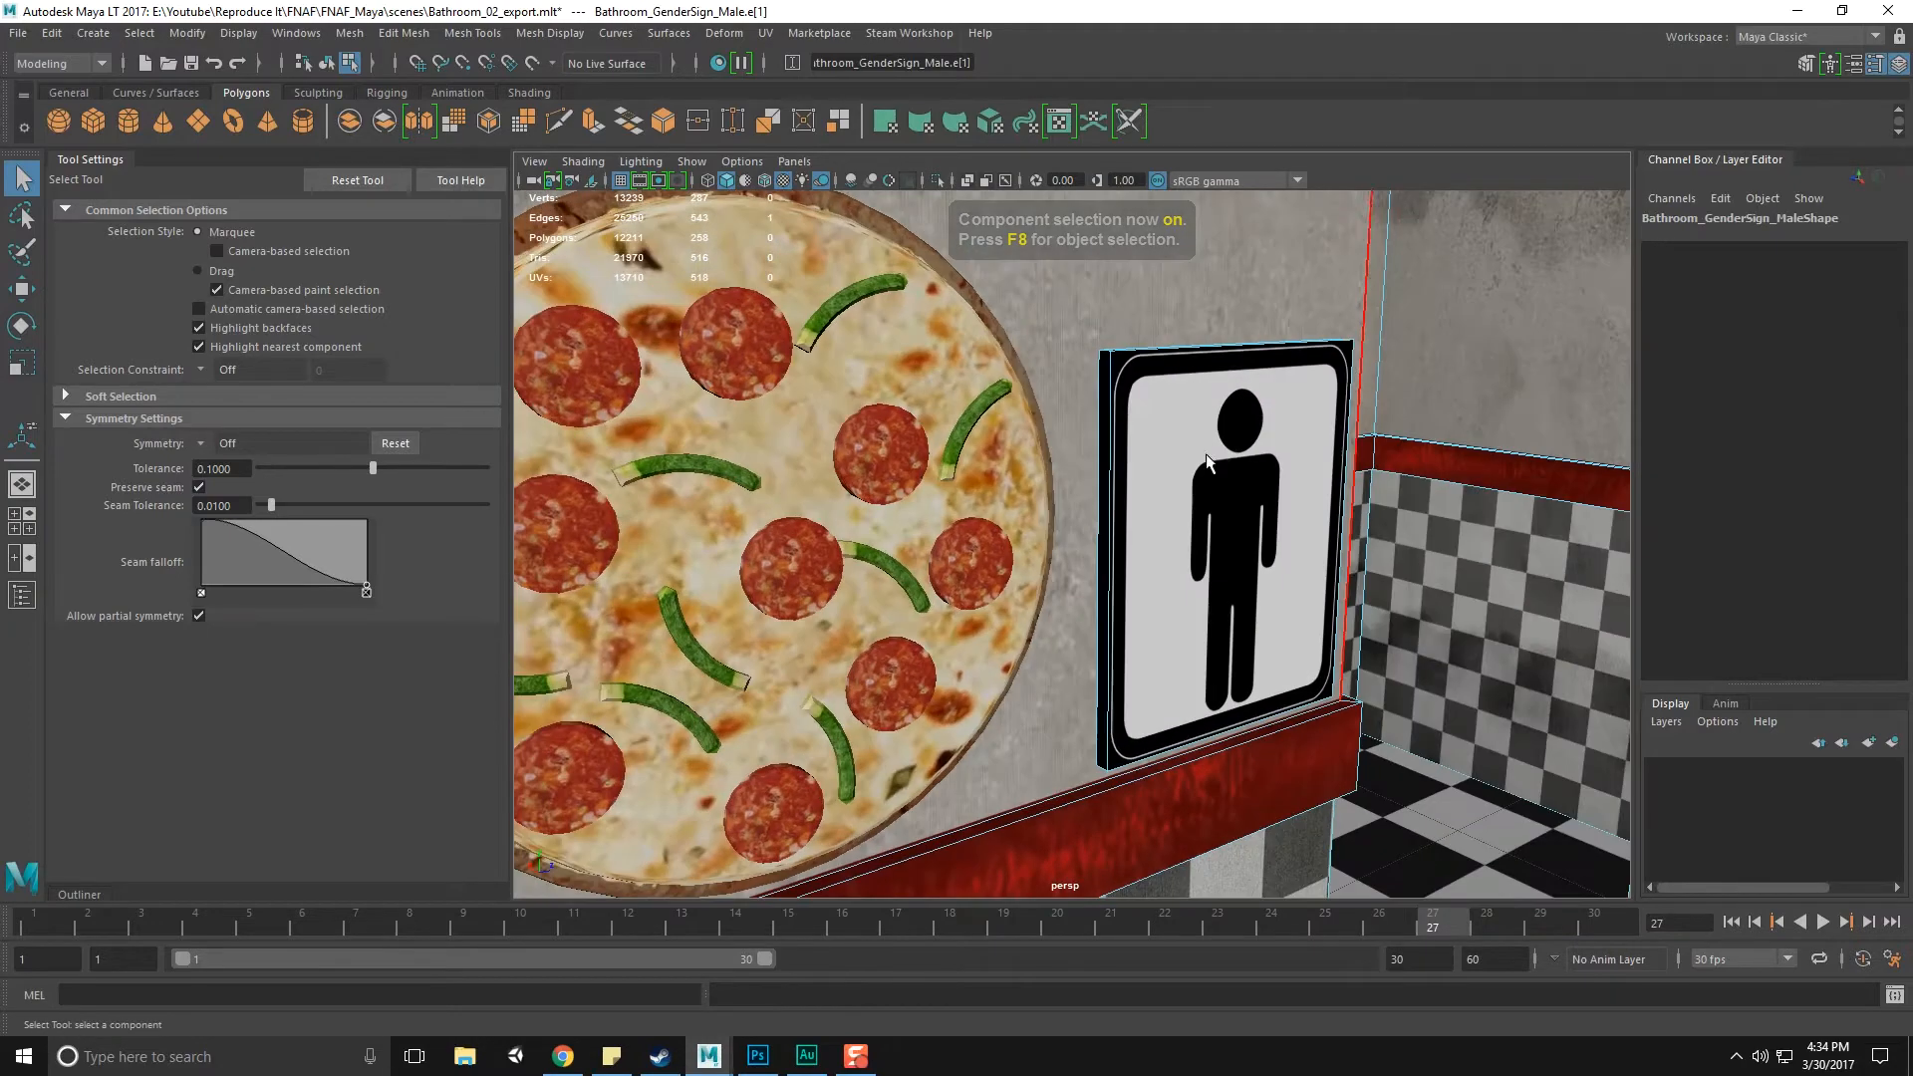
left_click(1108, 356, "shift")
left_click_drag(1156, 376, 1126, 777, "alt")
left_click(1492, 520, "shift")
left_click(1495, 696, "shift")
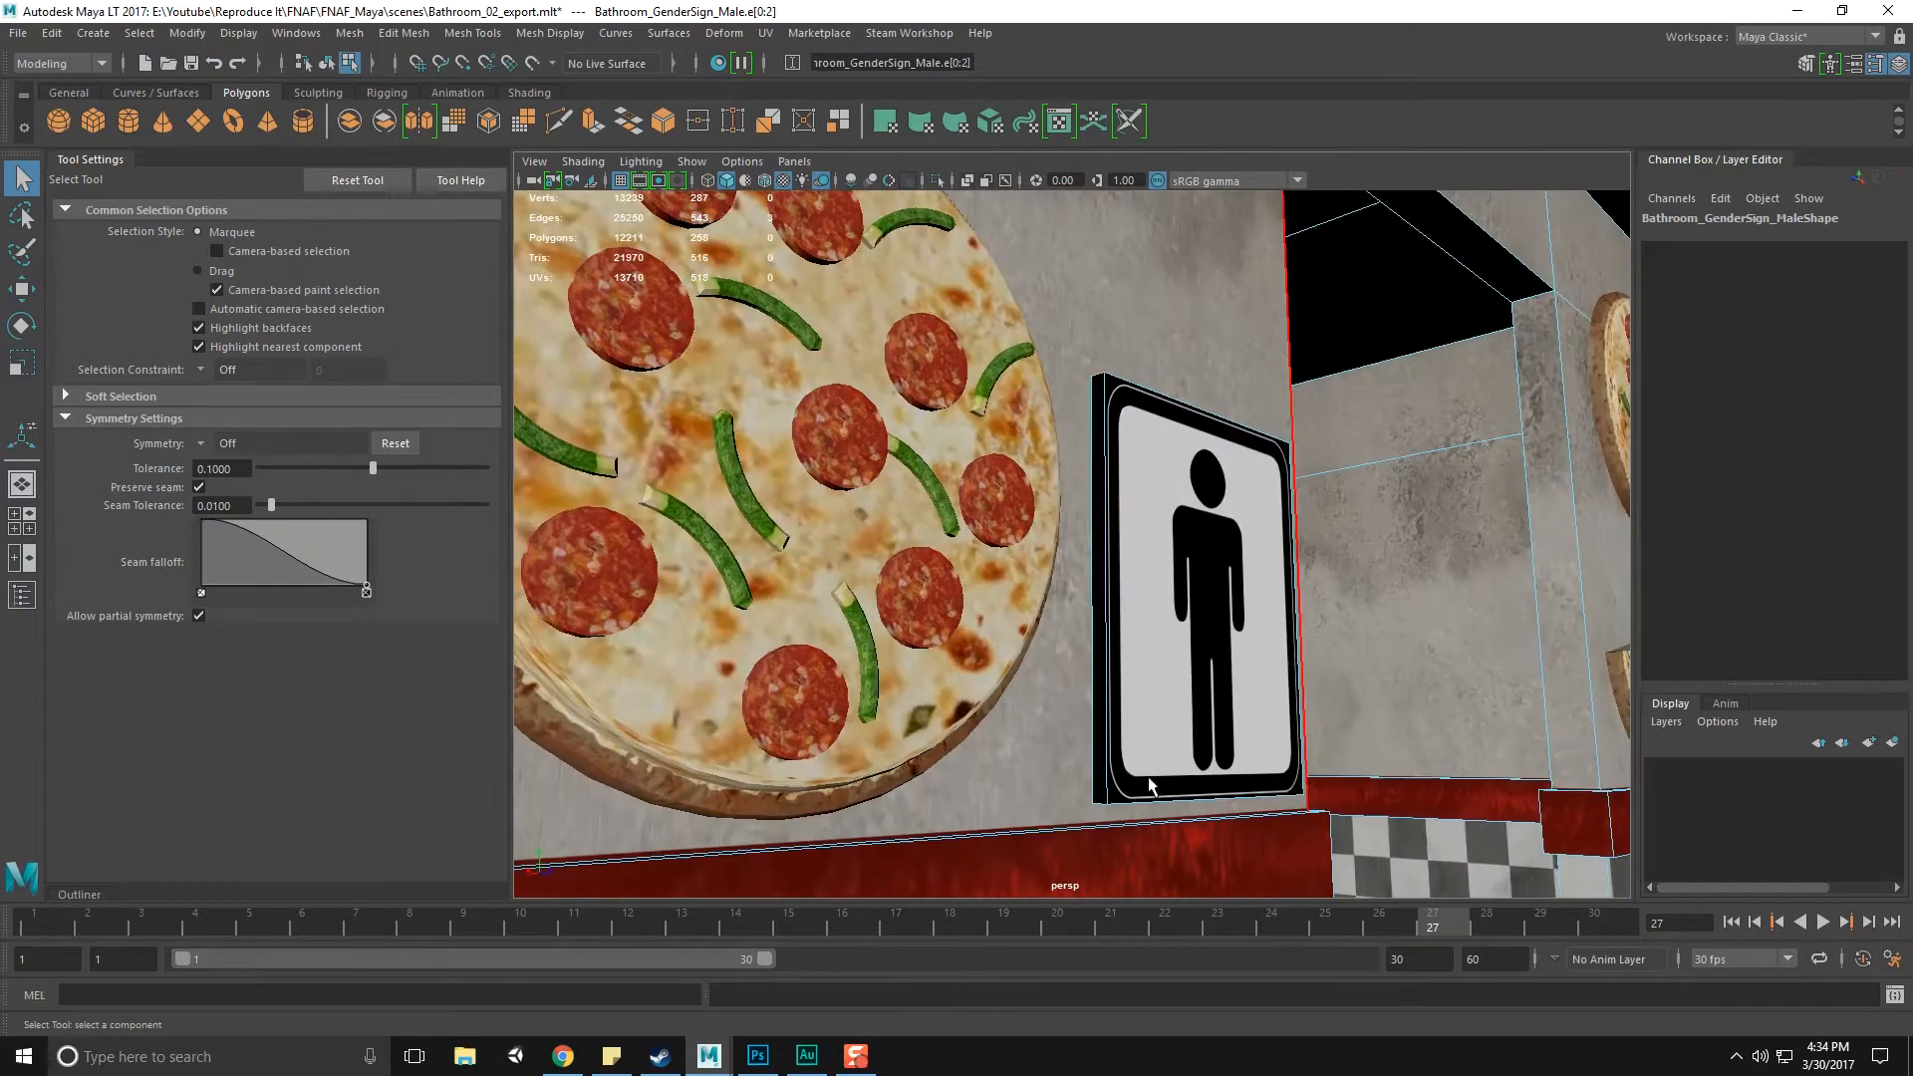
right_click_drag(1103, 807, 1228, 784, "shift")
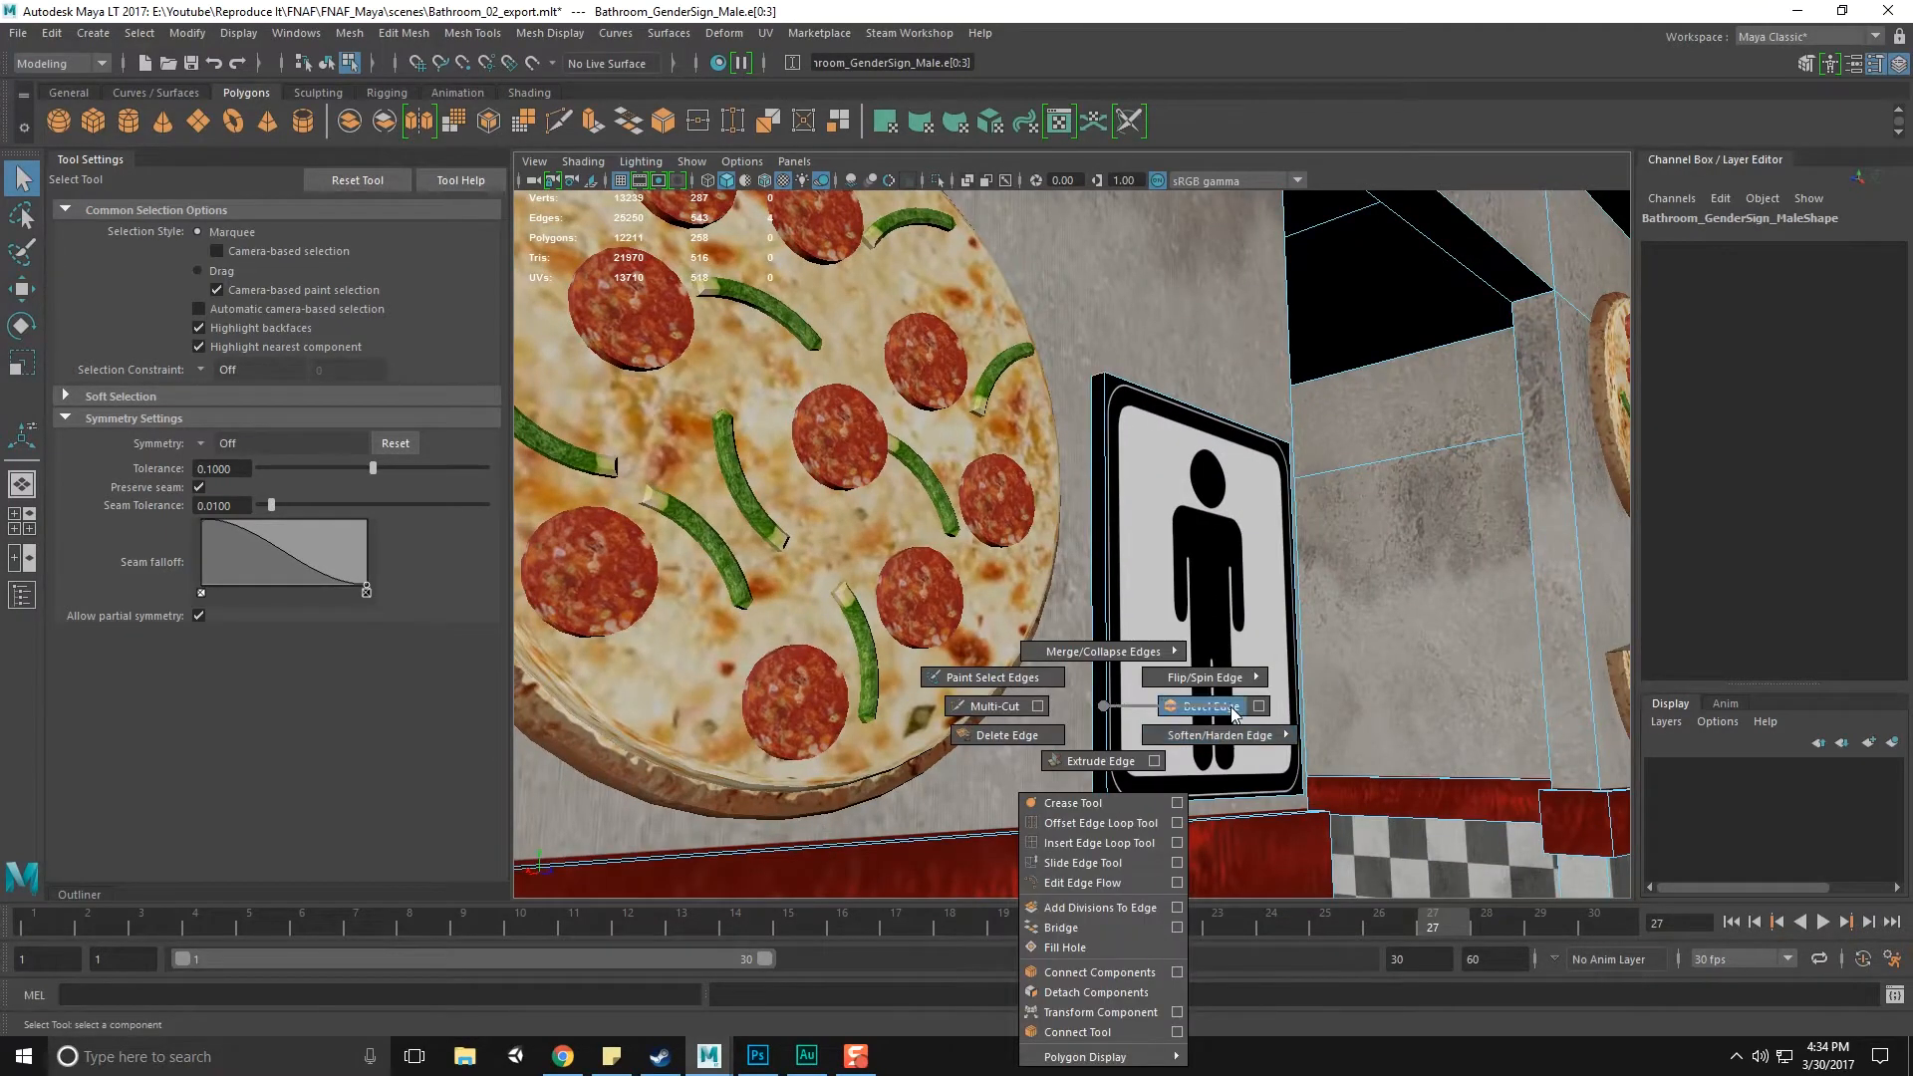
right_click_drag(1230, 708, 1230, 708, "shift")
left_click_drag(1230, 707, 1407, 583, "alt")
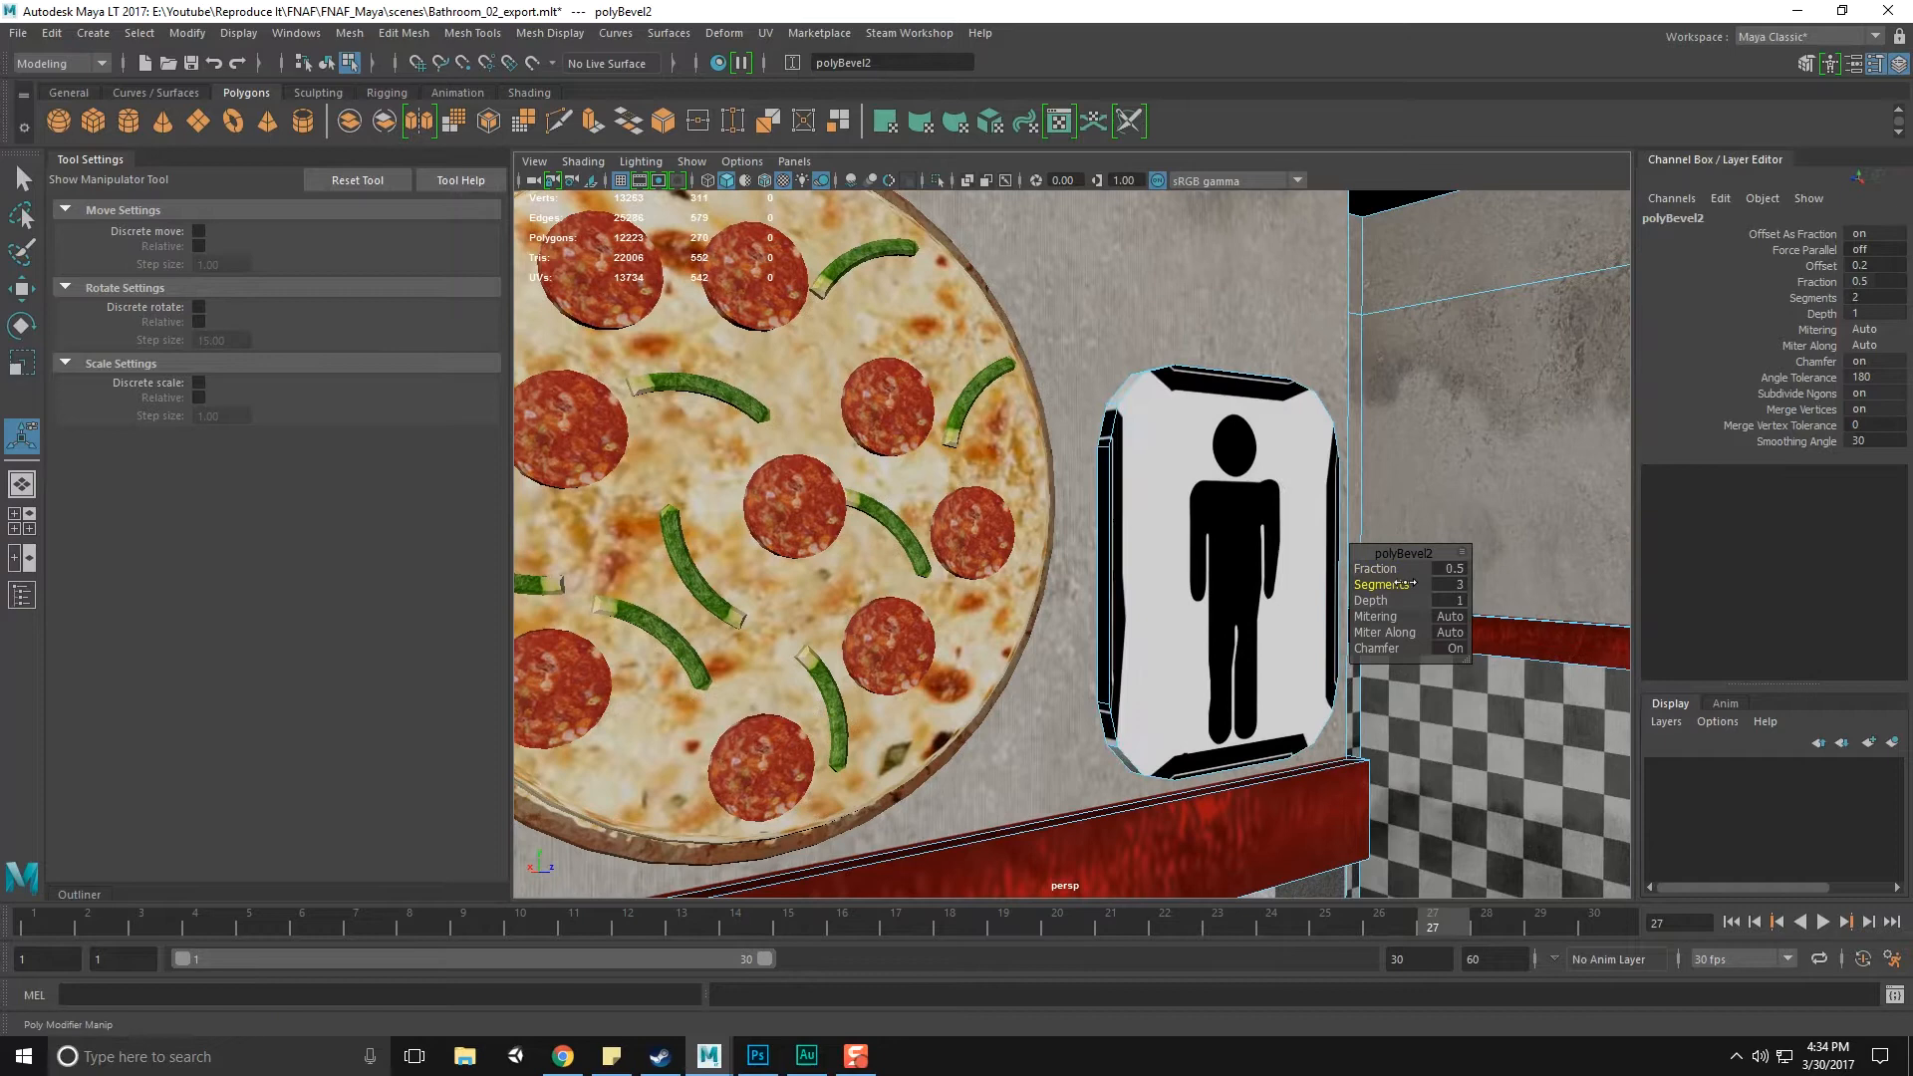
middle_click_drag(584, 539, 938, 602, "alt")
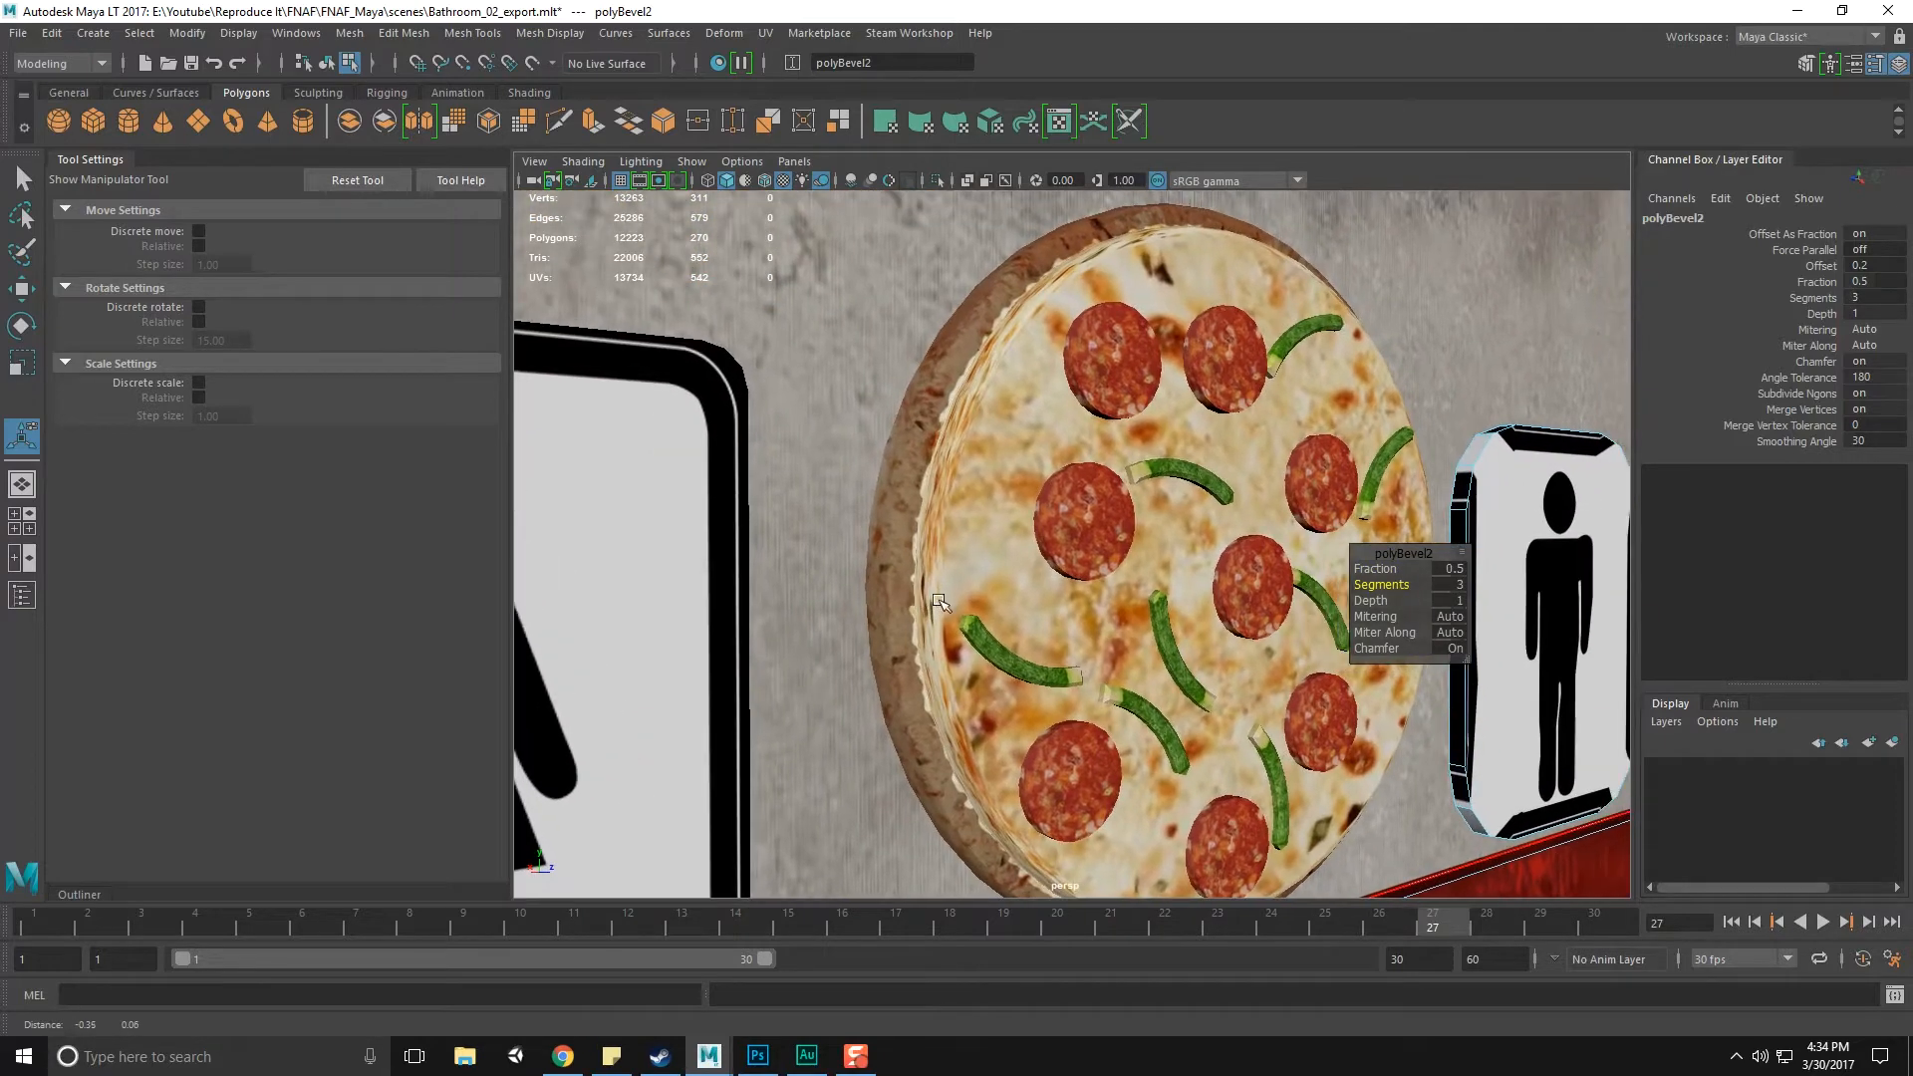
left_click_drag(1386, 587, 1400, 588)
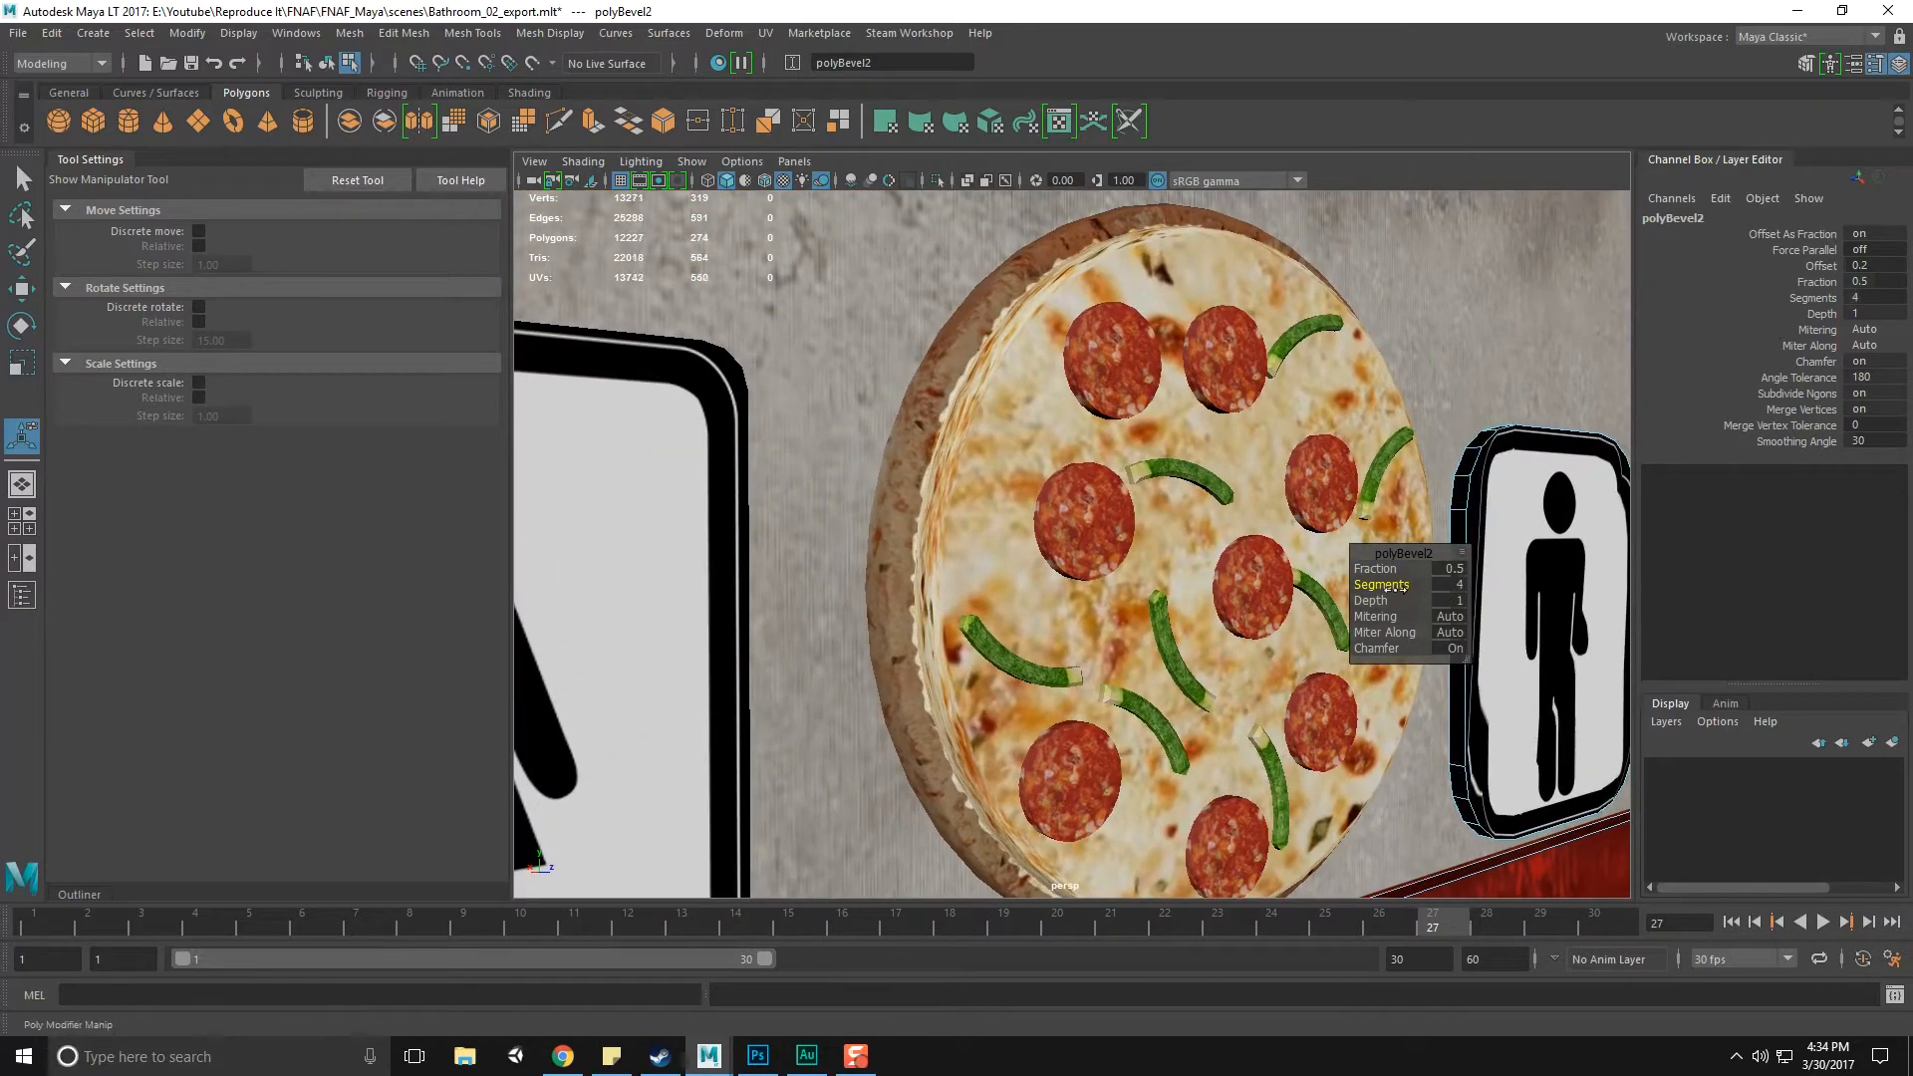
Set the male sign's bevel fraction to 0.15 and leave the bevel manipulator
type("0.15")
key("Return")
left_click_drag(1469, 576, 1364, 538, "alt")
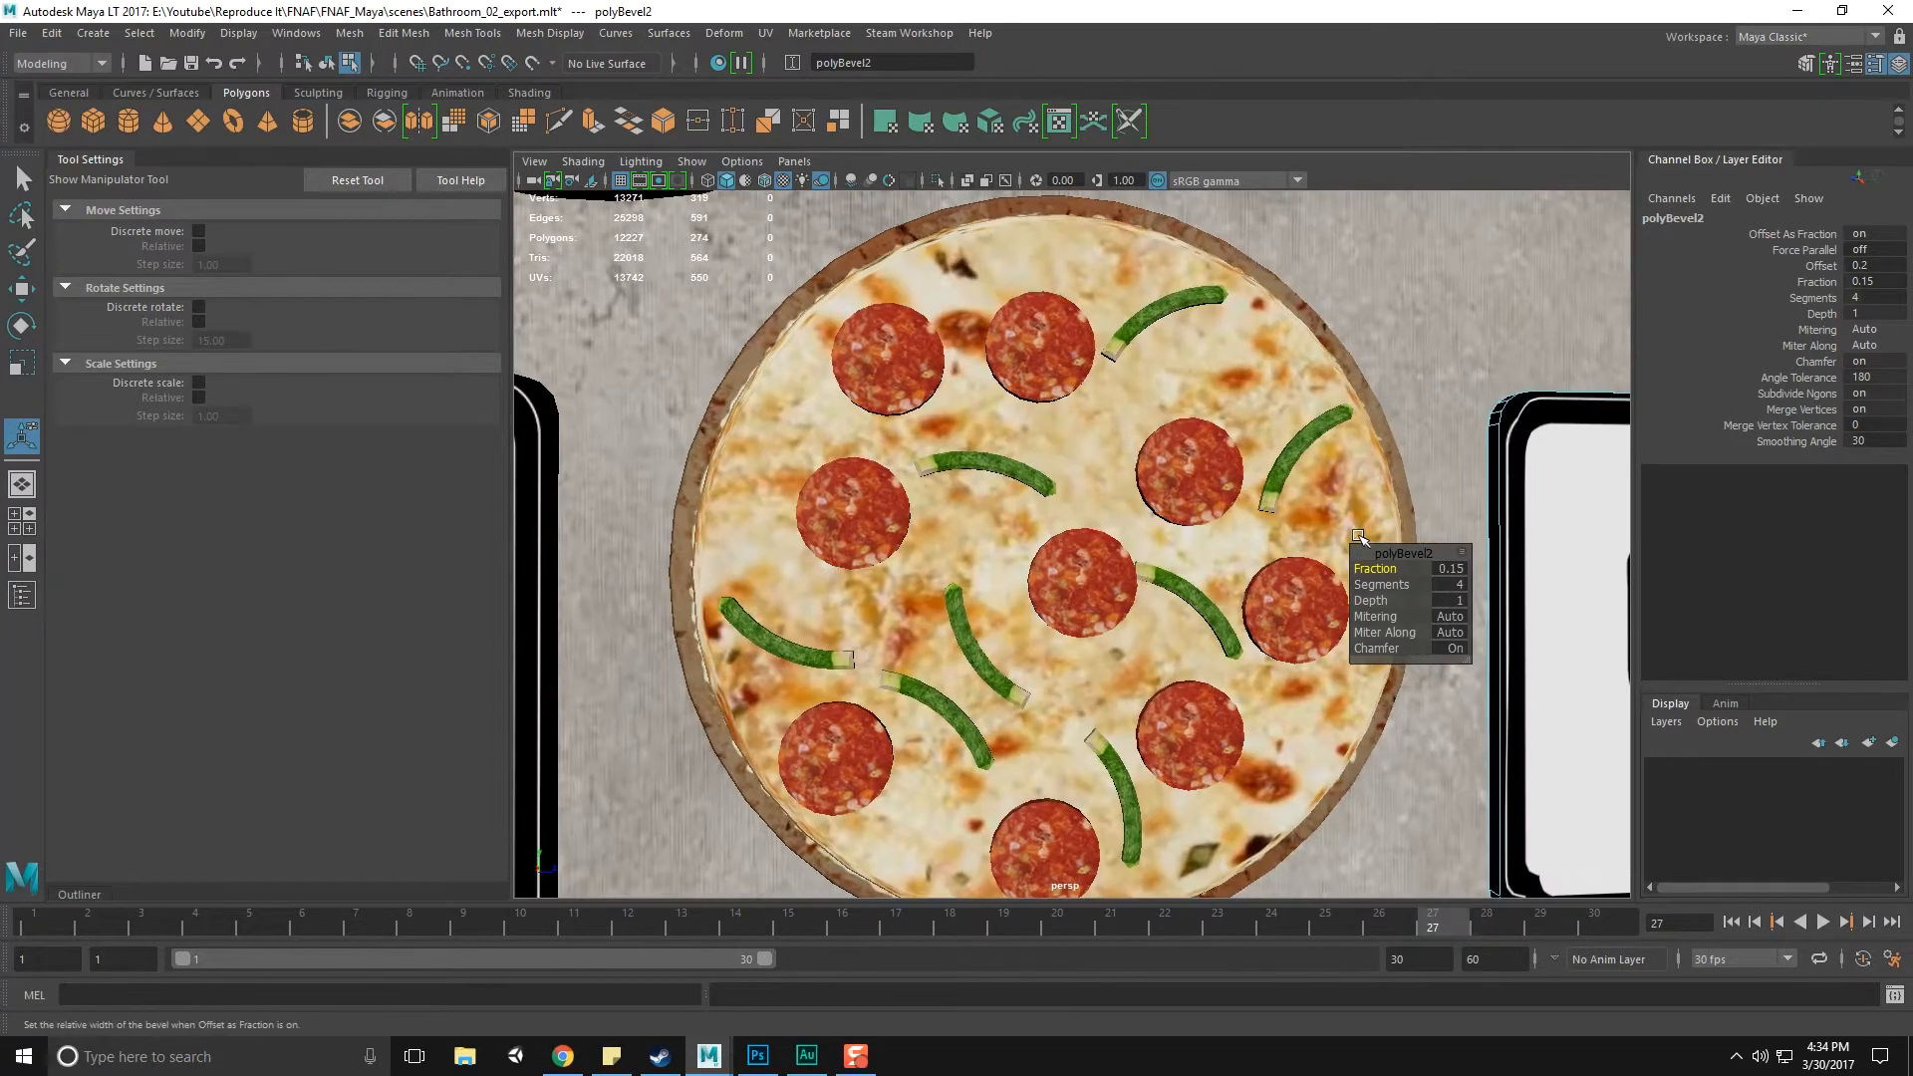
middle_click_drag(1399, 536, 1110, 544, "alt")
key("q")
key("F8")
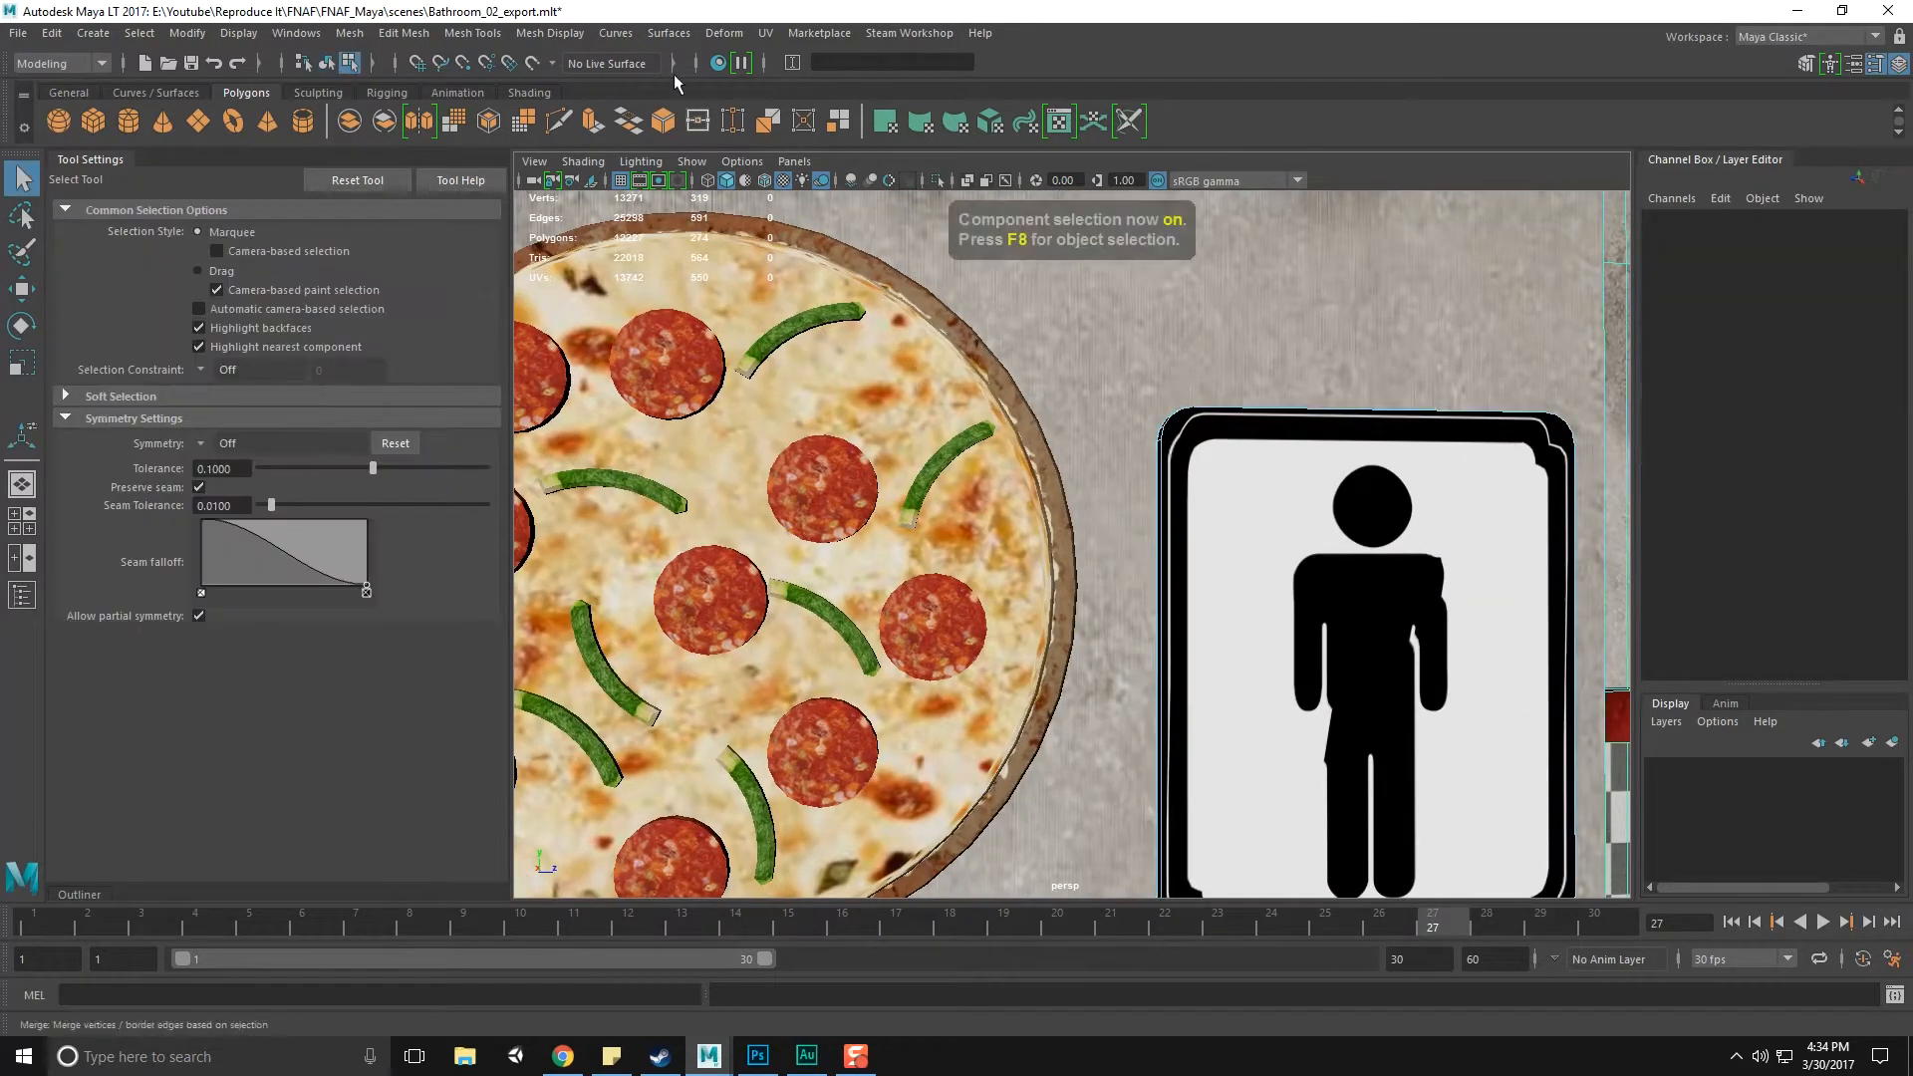
Try to apply a planar UV mapping to the male sign while in component selection
left_click(767, 36)
left_click(846, 275)
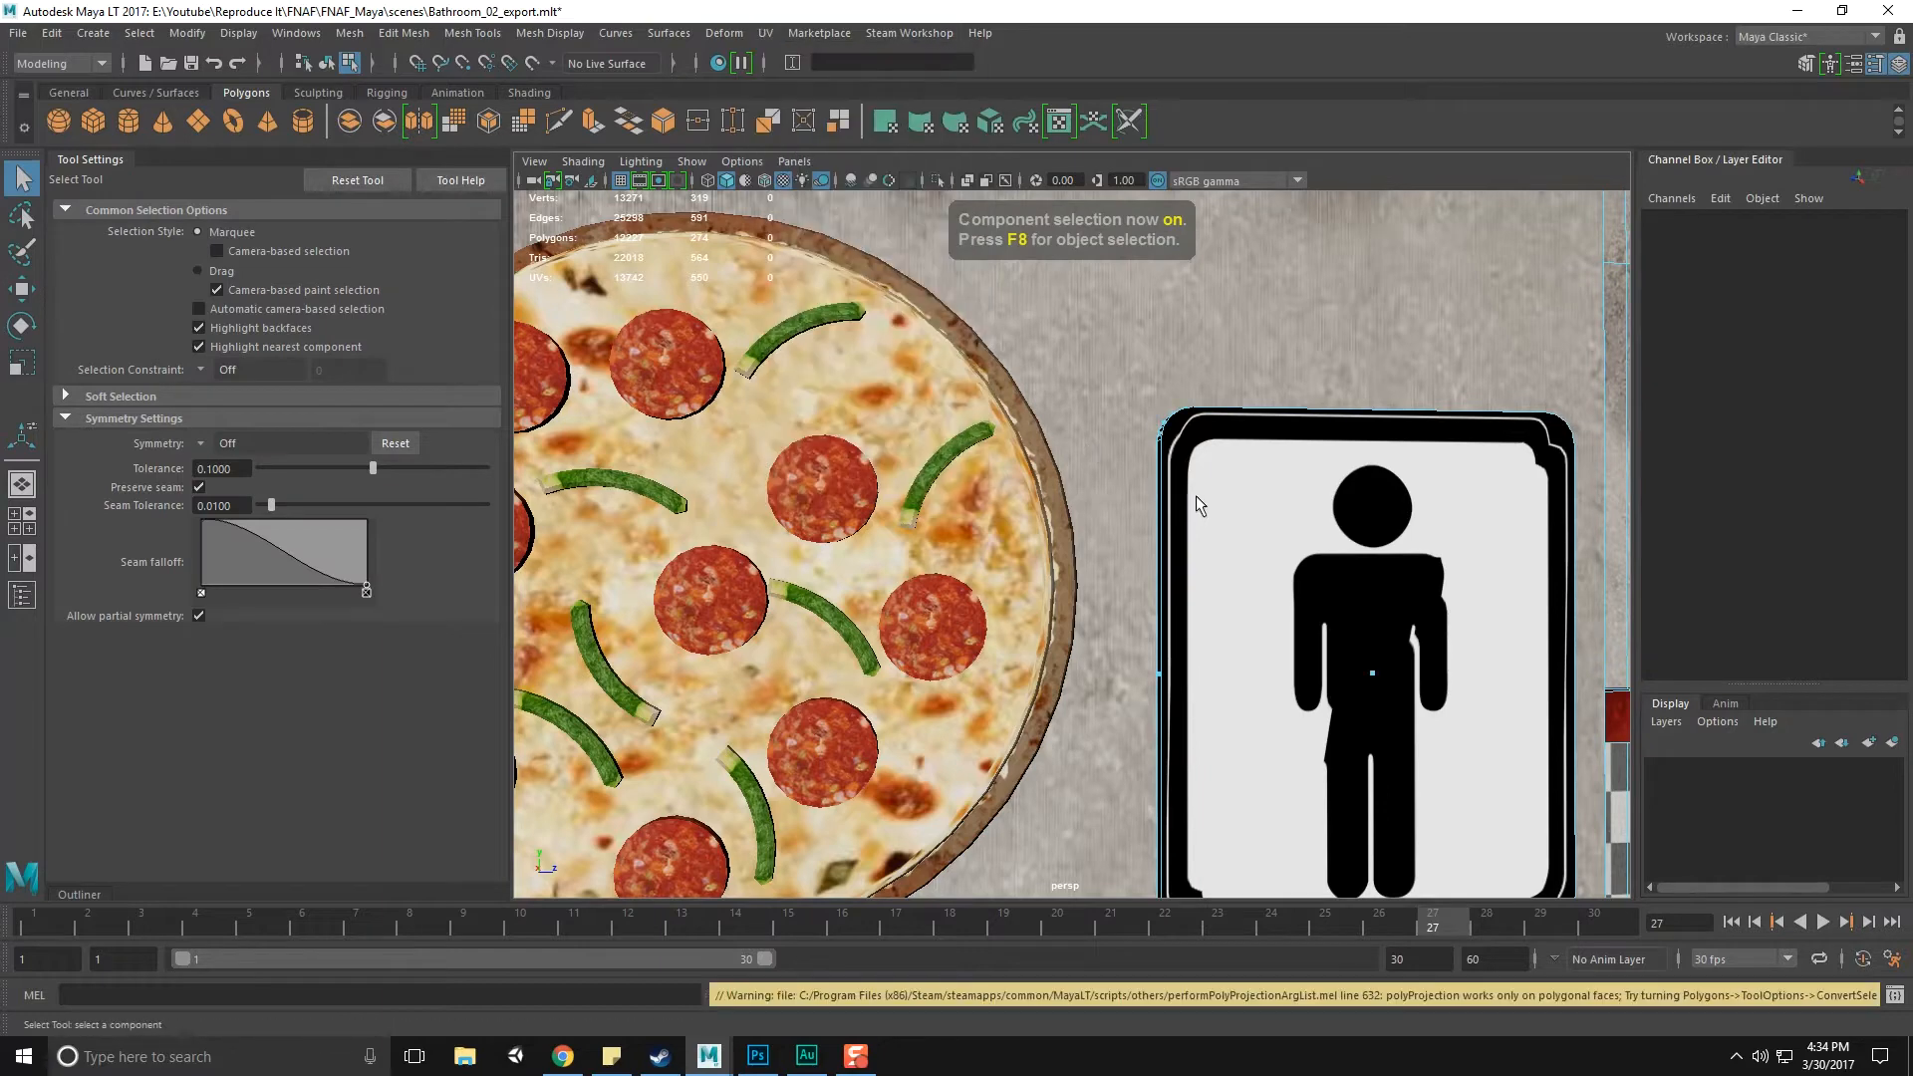
left_click_drag(1196, 495, 1238, 506, "alt")
key("F8")
key("F8")
key("F8")
middle_click_drag(1425, 445, 1070, 489, "alt")
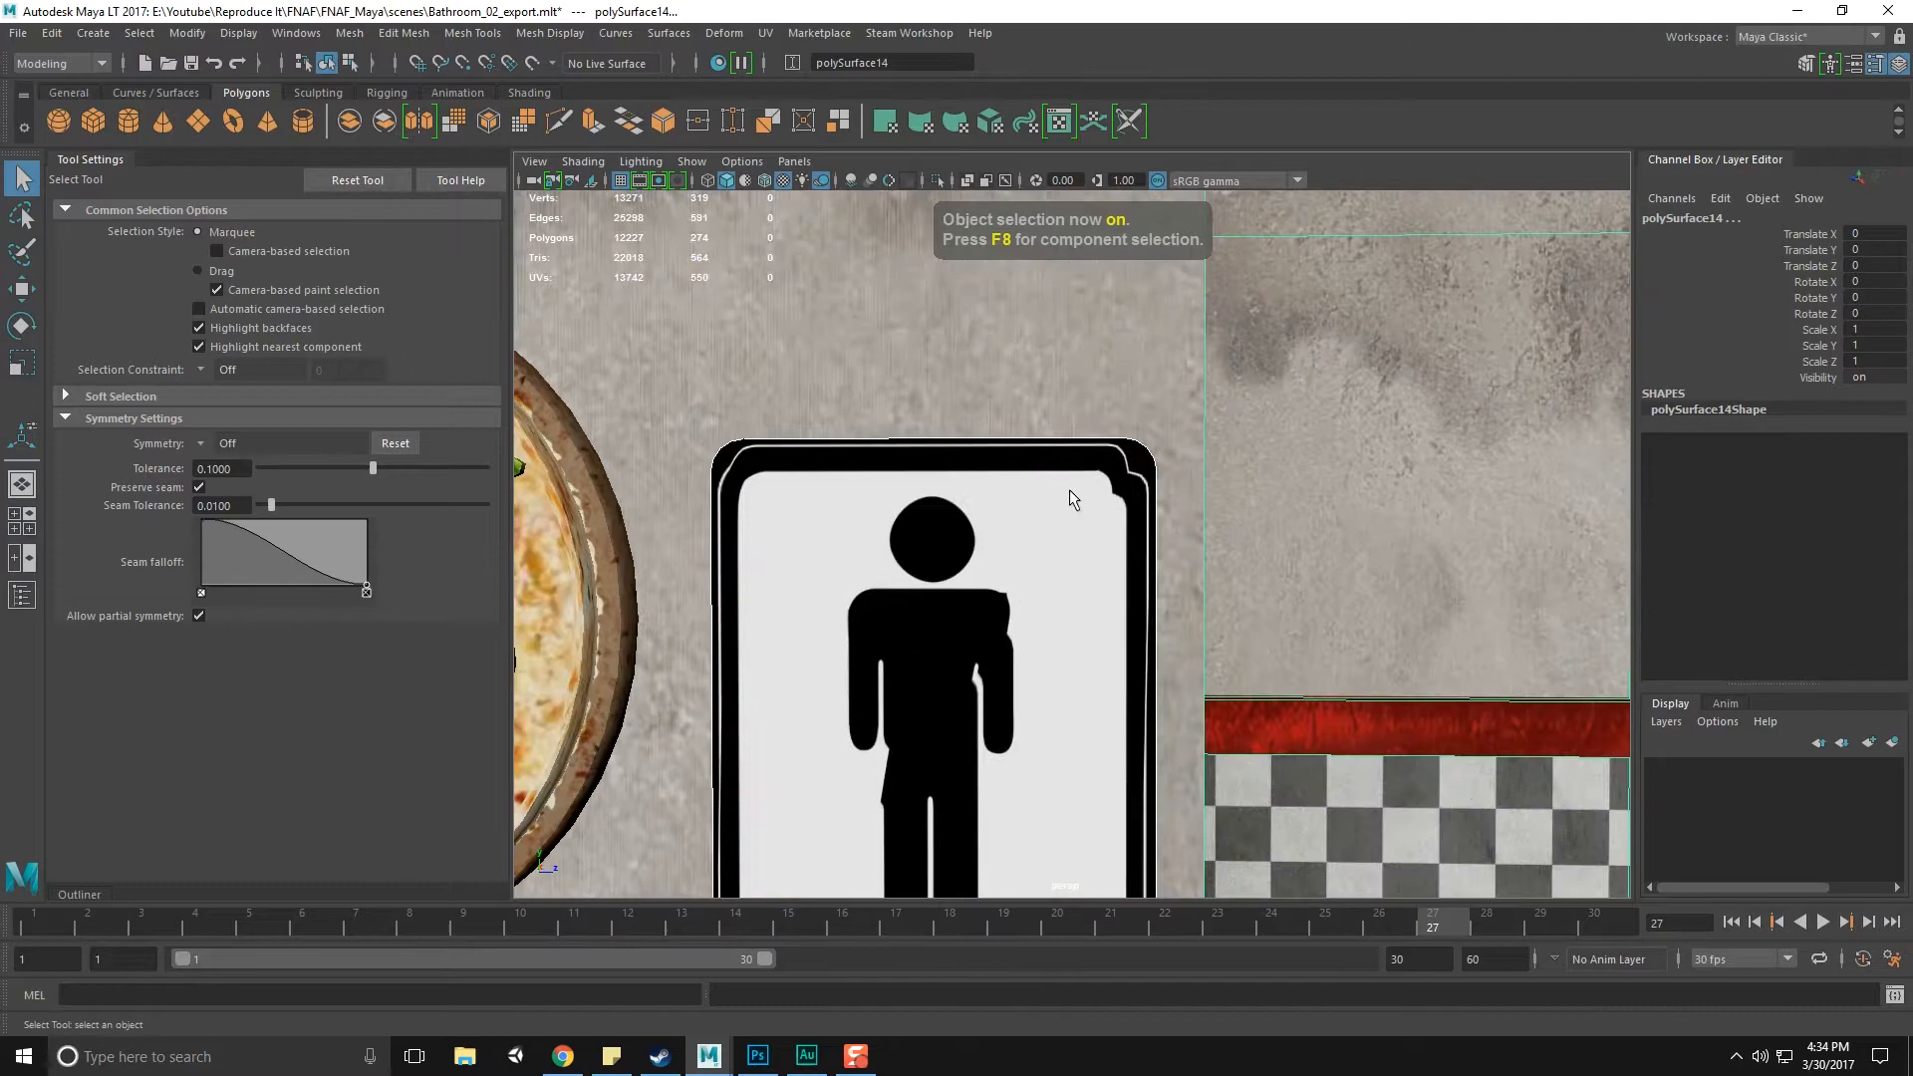
Apply a planar UV mapping to the whole male sign object and save the scene
scroll(1075, 498, "down", 8)
scroll(1140, 588, "up", 3)
scroll(1140, 588, "up", 5)
scroll(1142, 594, "down", 8)
scroll(1141, 588, "up", 8)
left_click(1102, 600)
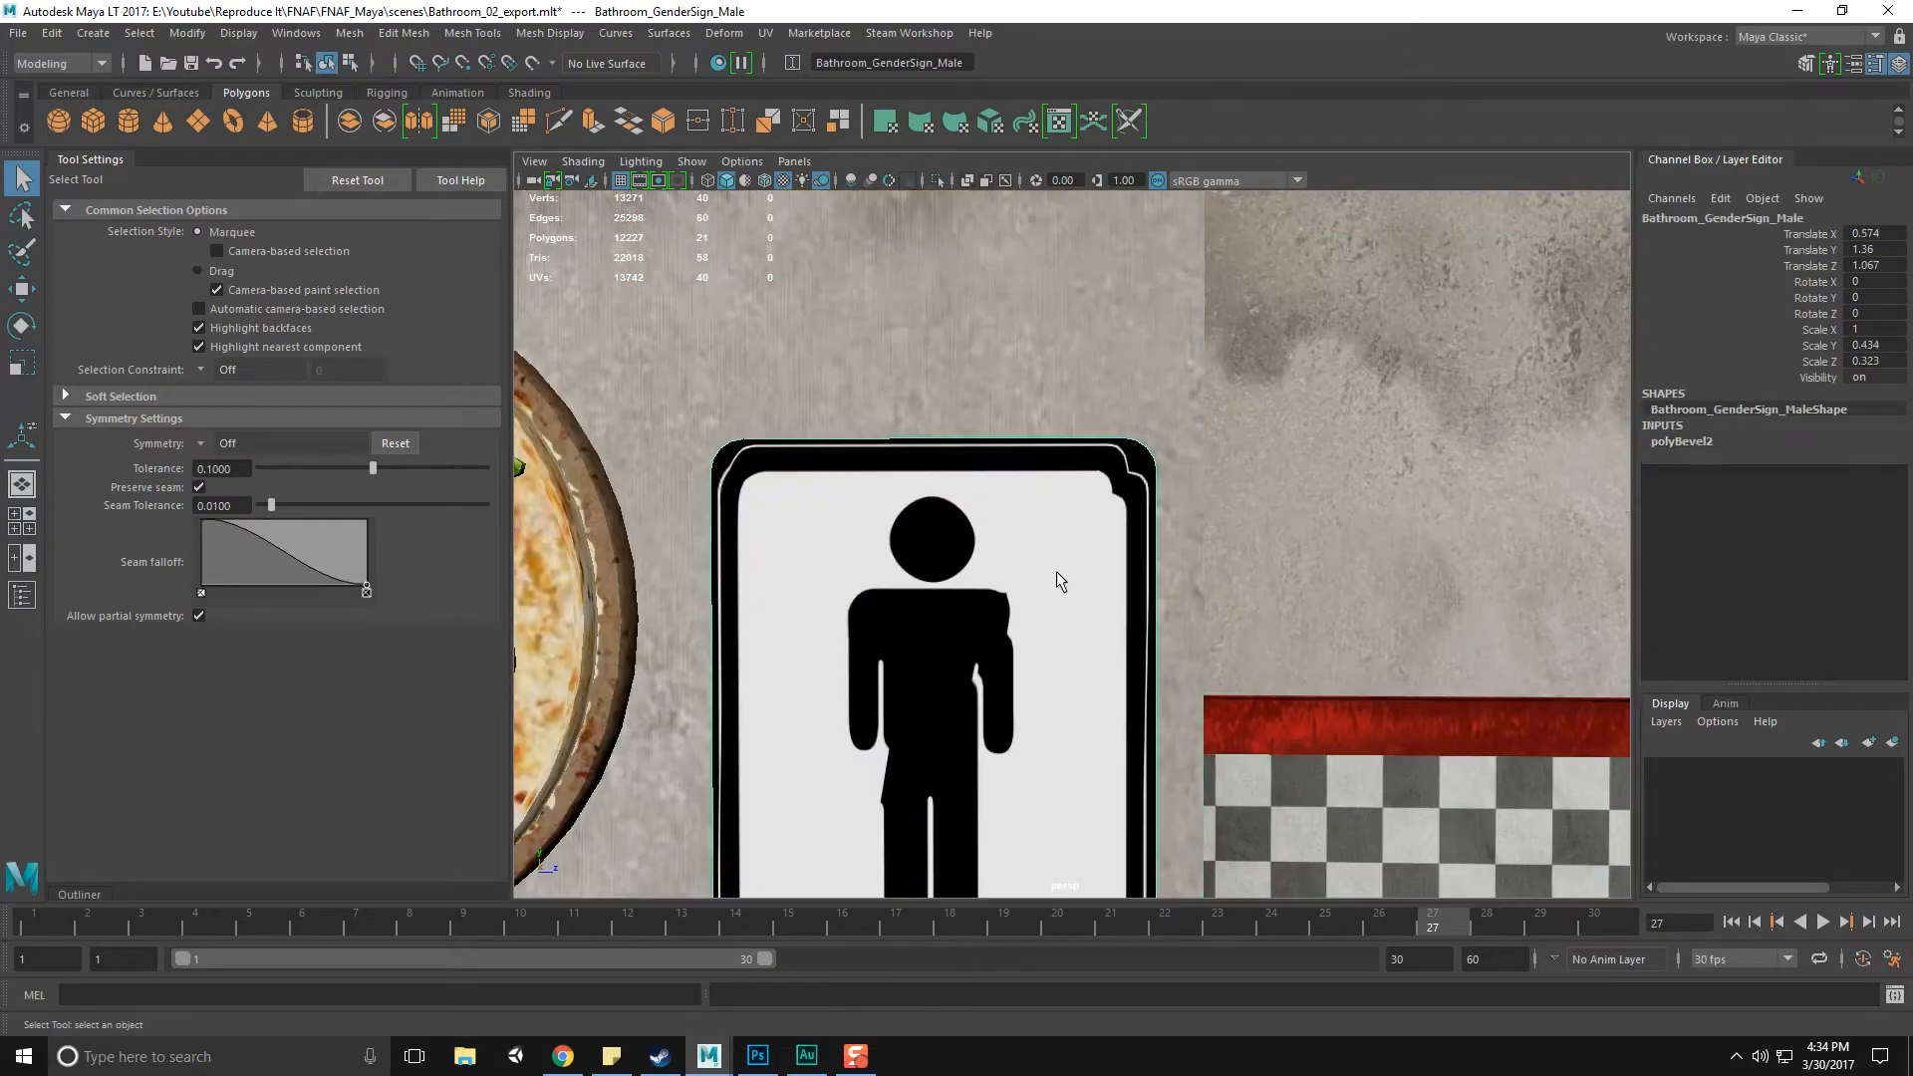
left_click(765, 33)
left_click(797, 261)
scroll(1146, 588, "down", 8)
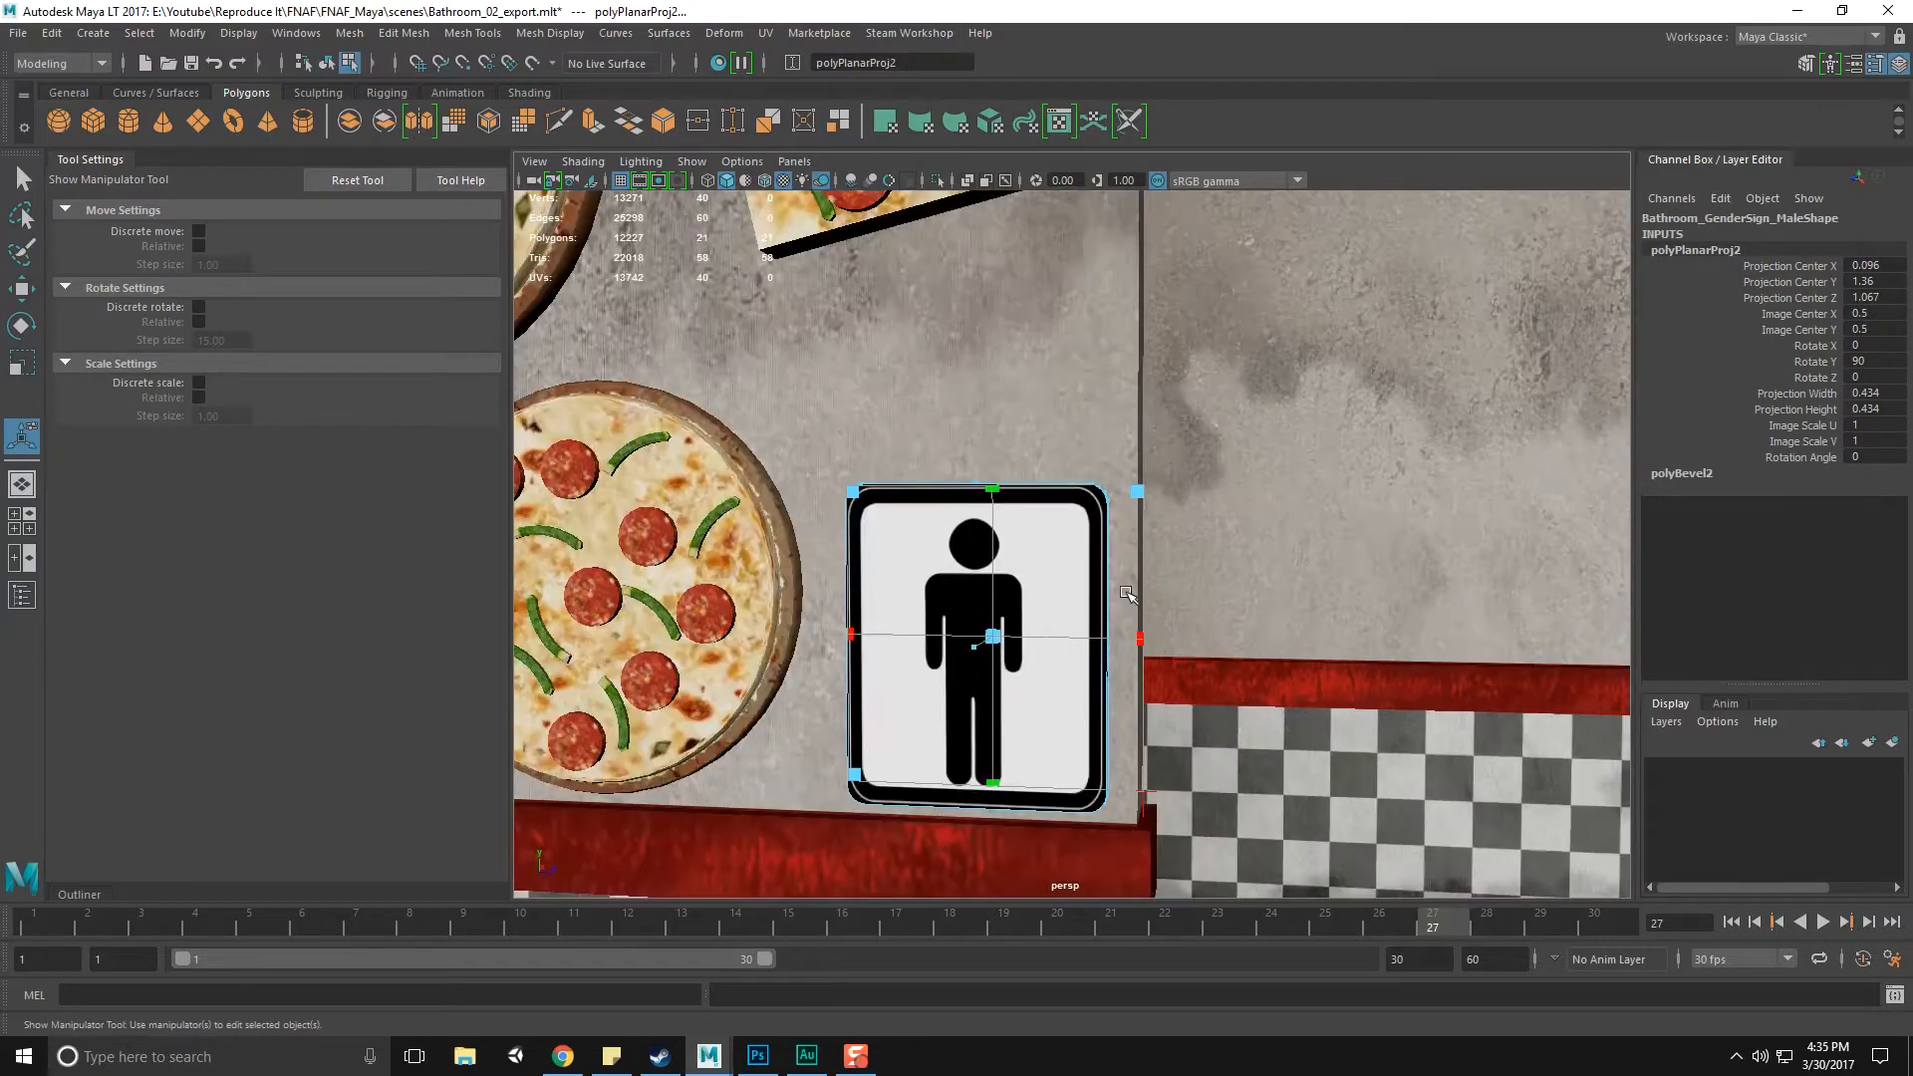
key("q")
key("F8")
key("ctrl+s")
Examine the hallway walls and the underside of the doorway beside the male sign for texture problems
left_click(1104, 339)
left_click_drag(957, 560, 1130, 562, "alt")
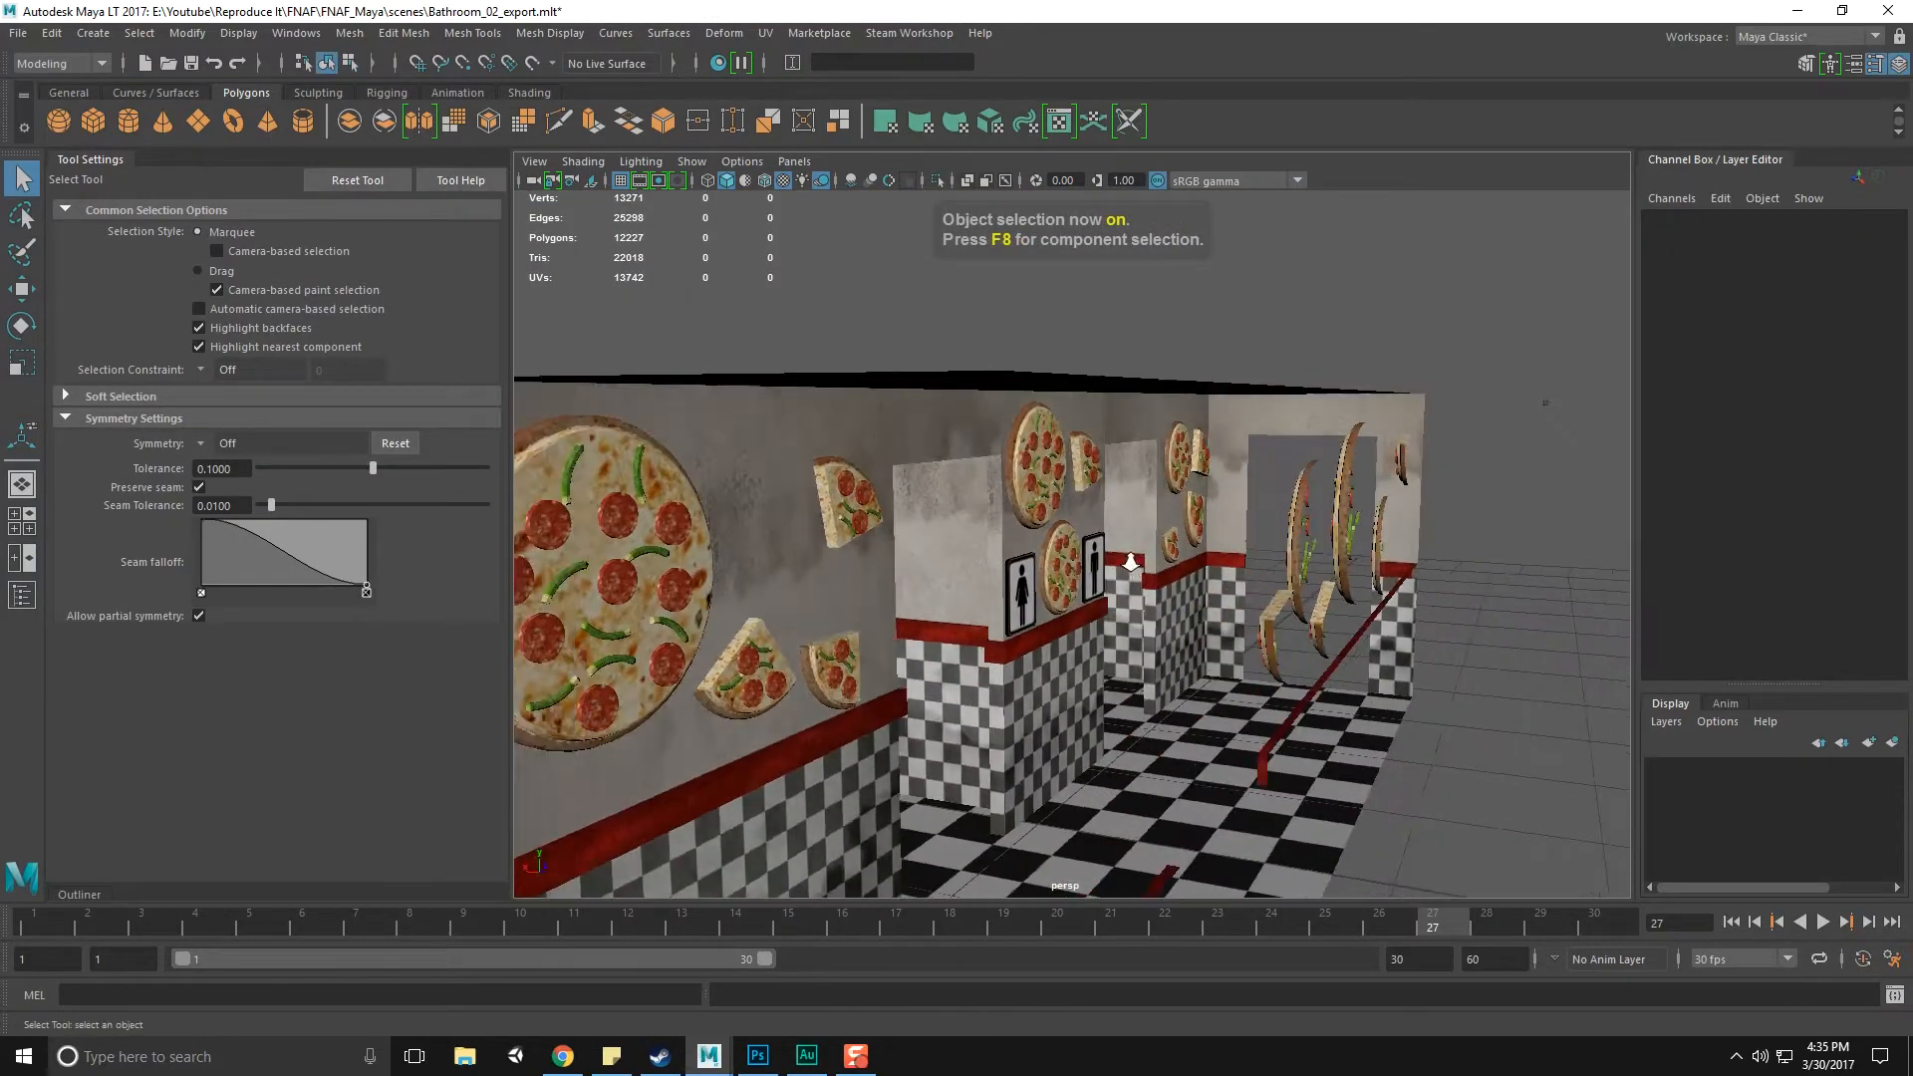
scroll(1130, 562, "up", 8)
middle_click_drag(1130, 562, 1162, 482, "alt")
left_click_drag(1162, 482, 1093, 556, "alt")
scroll(1162, 482, "down", 3)
scroll(1073, 600, "up", 2)
left_click(1214, 612)
scroll(1092, 556, "up", 3)
middle_click_drag(1196, 519, 1132, 588, "alt")
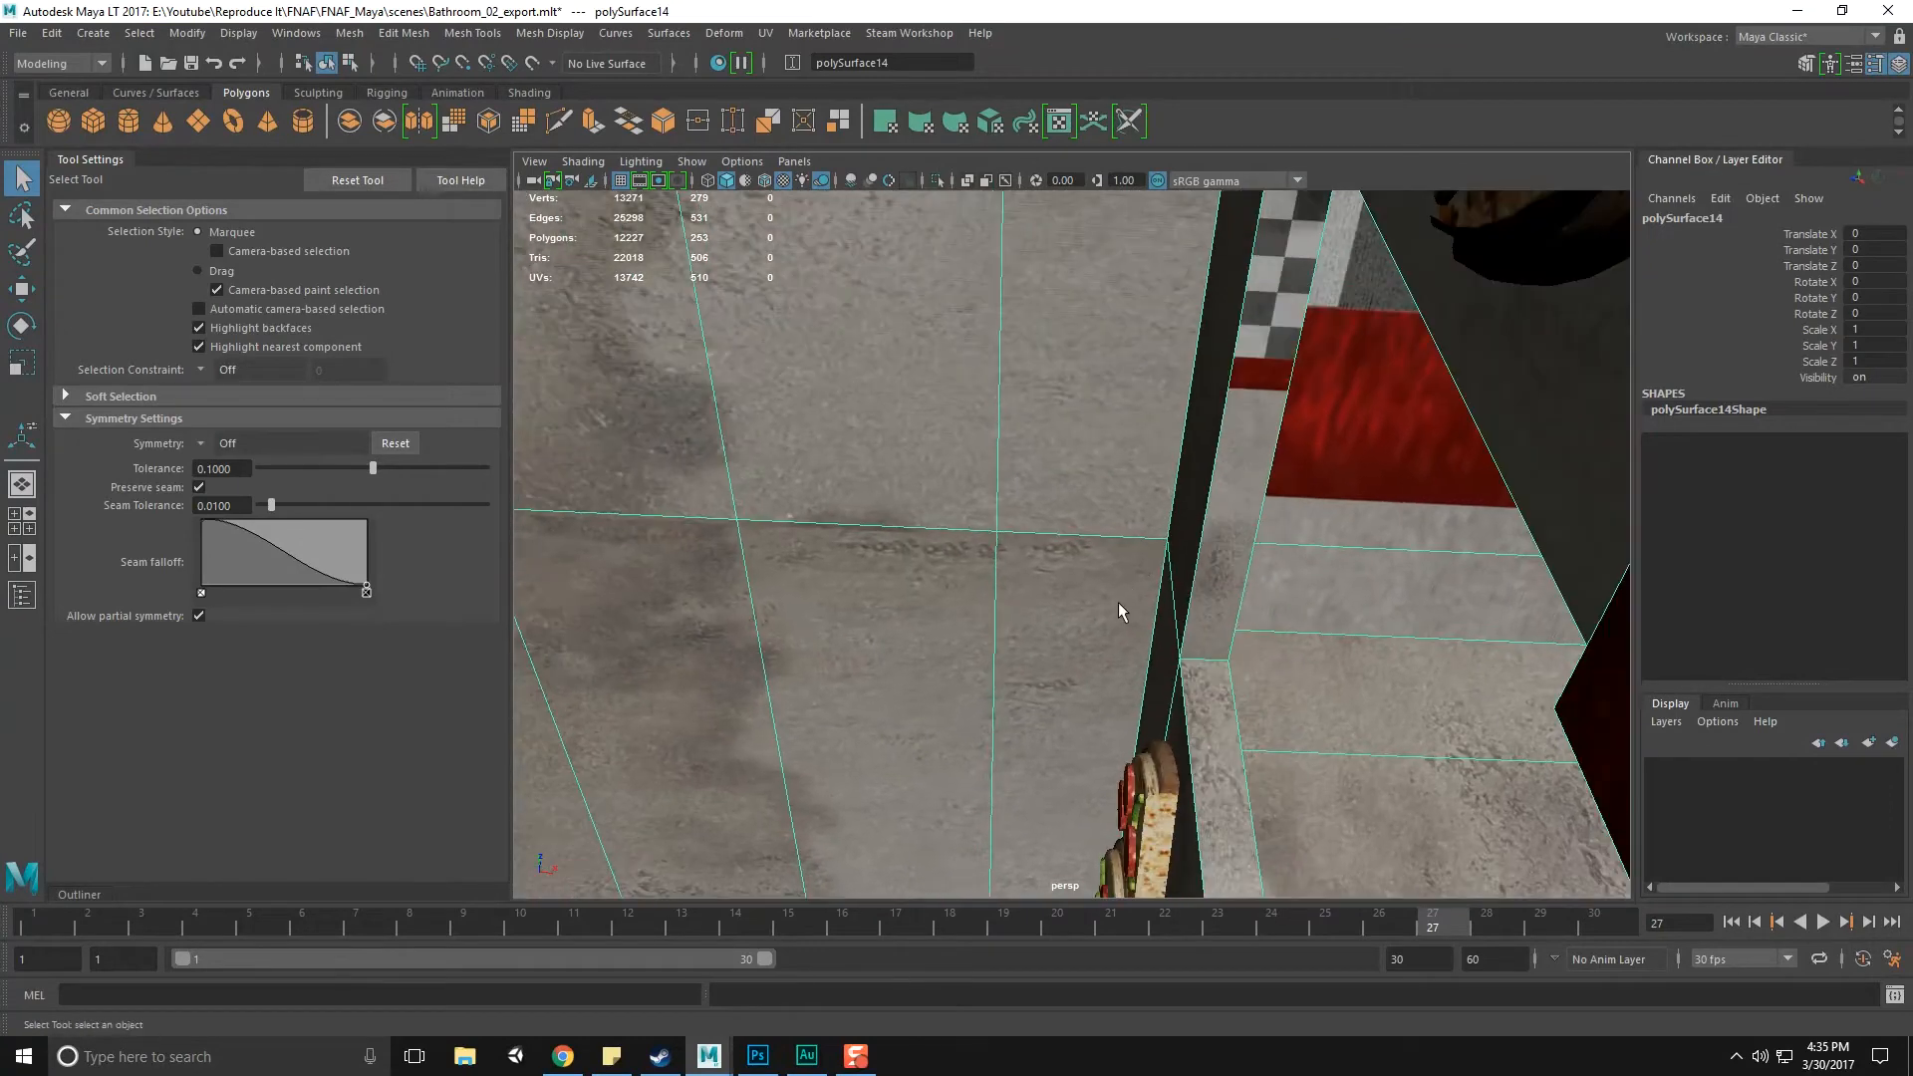
left_click_drag(1133, 589, 1448, 308, "alt")
left_click_drag(1309, 373, 1301, 415, "alt")
Planar-map the narrow underside face above the doorway beside the male sign from the Y axis and open it in the UV Editor
right_click_drag(1301, 414, 1285, 479)
left_click(1271, 535)
left_click(1272, 535)
left_click_drag(1272, 535, 1120, 643, "alt")
middle_click_drag(1120, 643, 1246, 504, "alt")
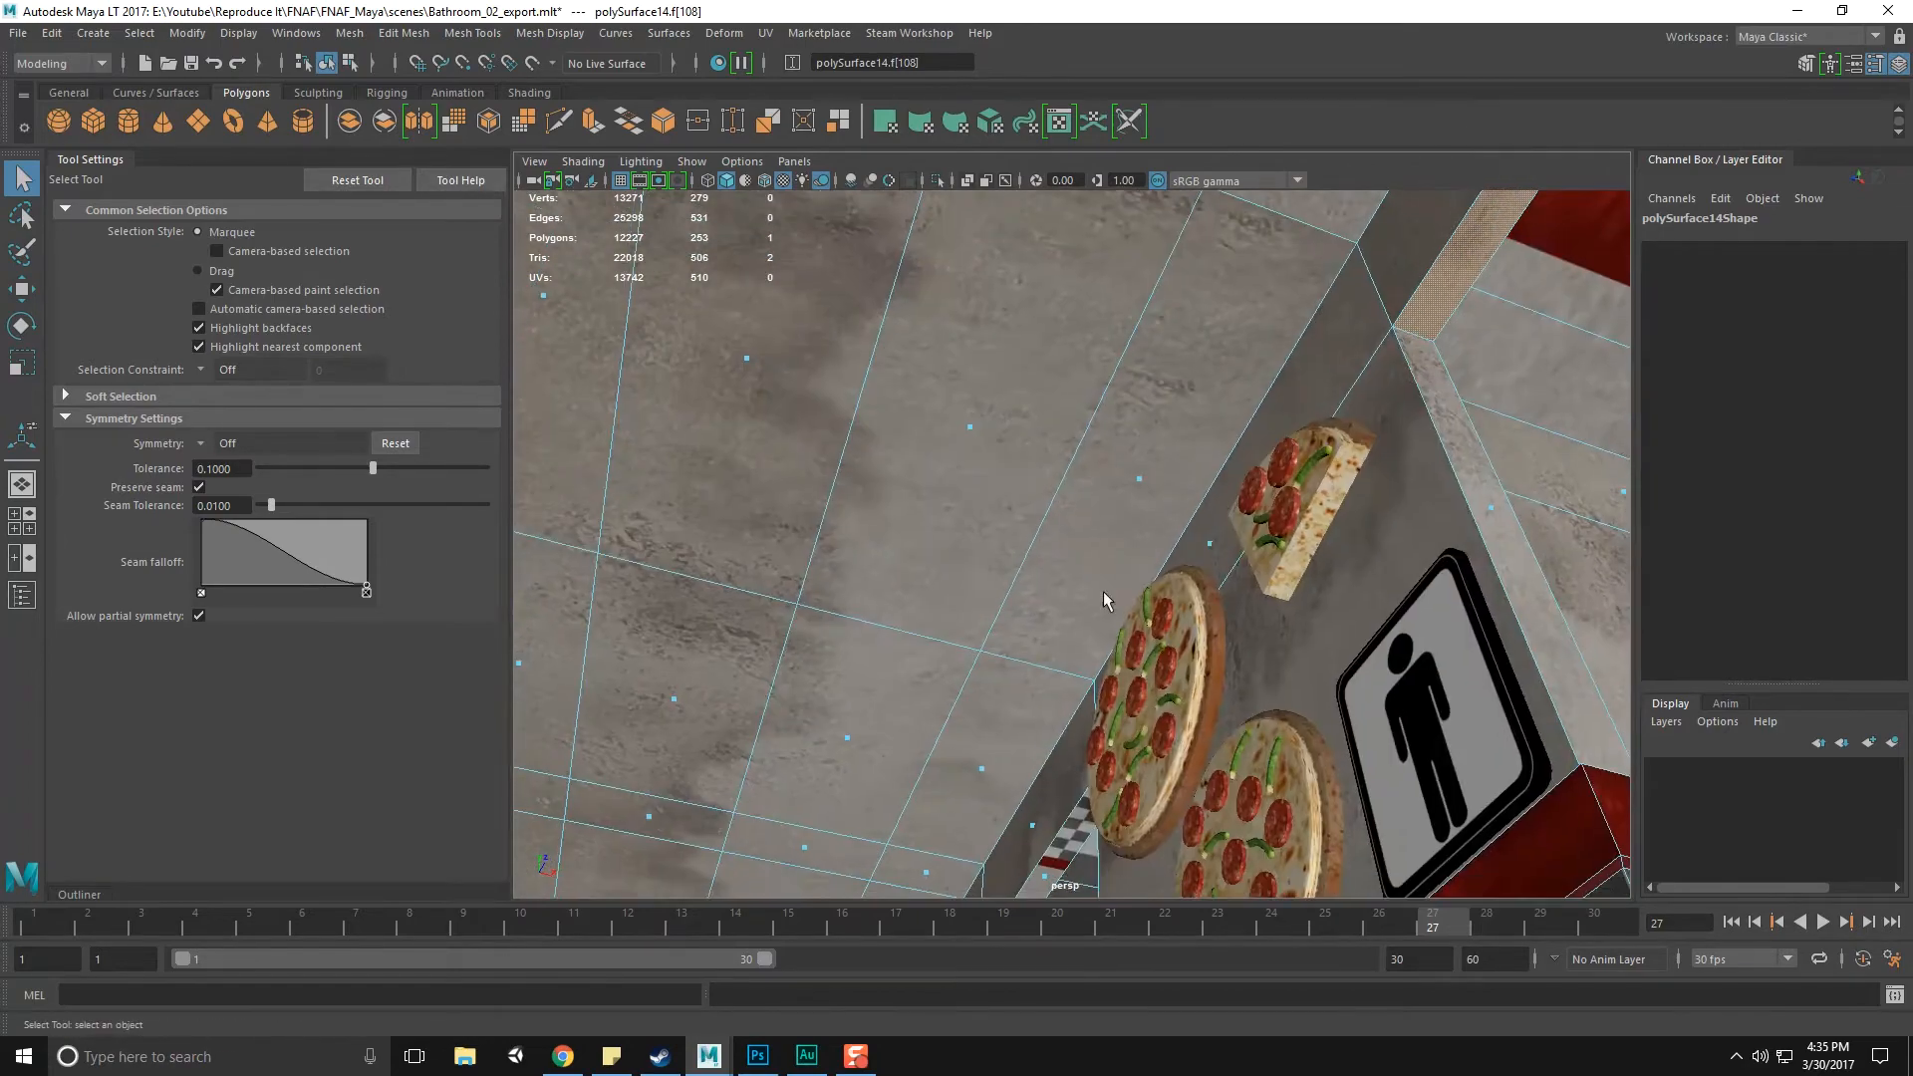
left_click_drag(1246, 504, 1117, 602, "alt")
middle_click_drag(1290, 528, 1174, 570, "alt")
middle_click_drag(1418, 278, 1386, 314, "alt")
left_click_drag(1386, 314, 1363, 307, "alt")
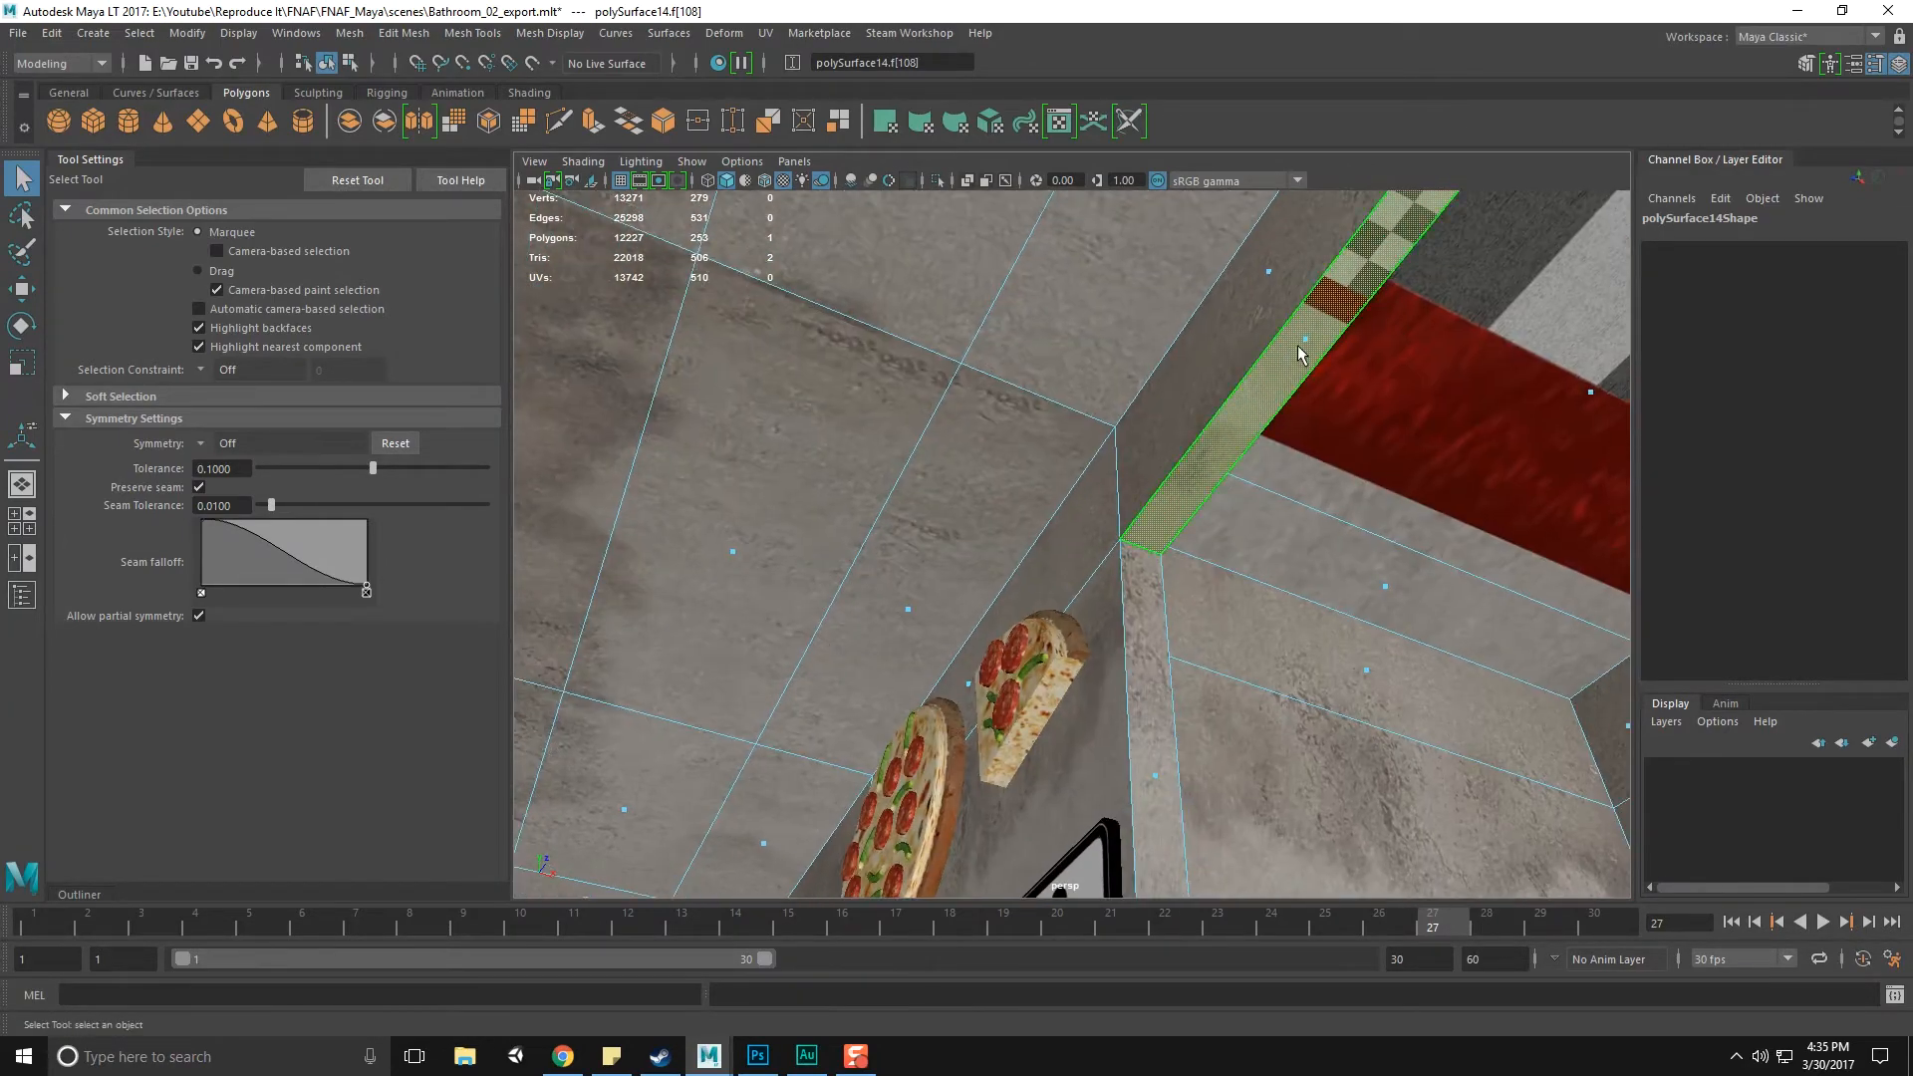
scroll(1300, 352, "down", 2)
middle_click_drag(1285, 379, 1257, 369, "alt")
left_click(765, 34)
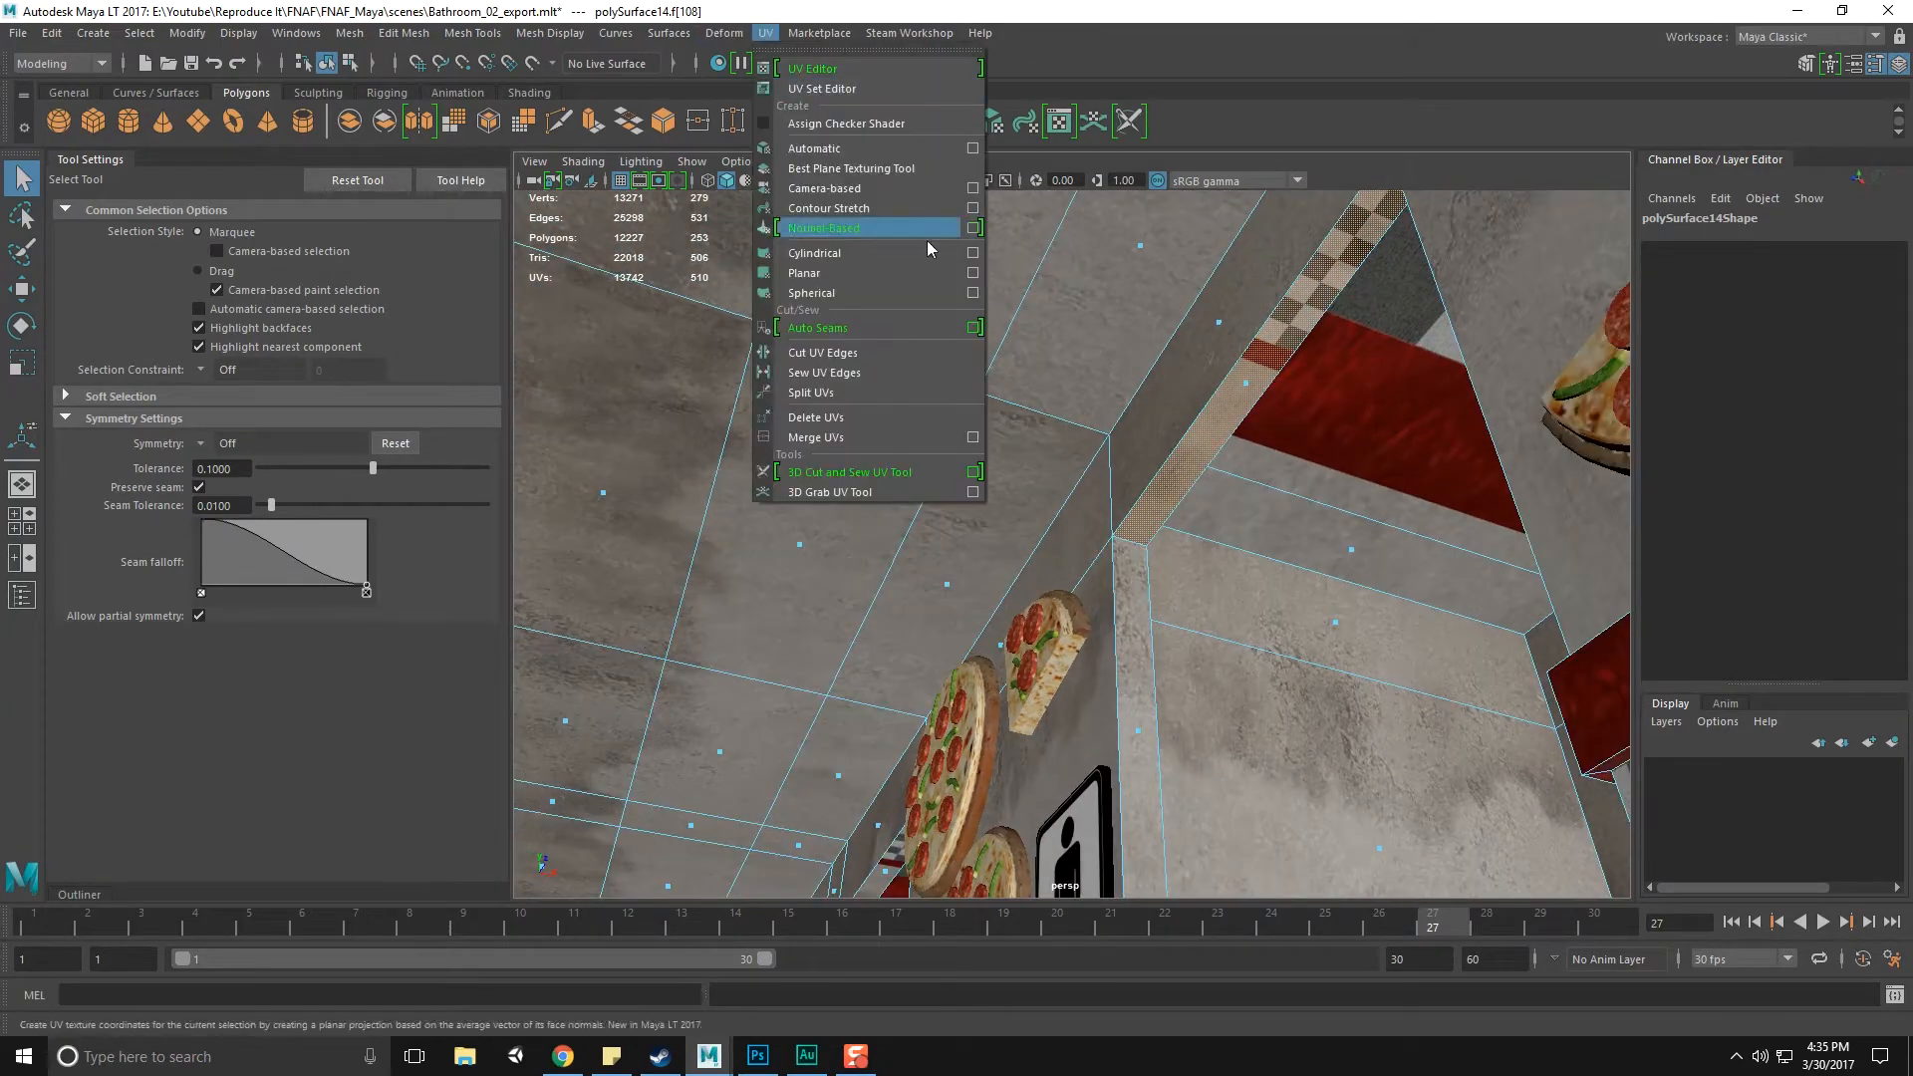
middle_click_drag(942, 638, 1026, 530, "alt")
middle_click_drag(1356, 354, 1294, 468, "alt")
left_click(767, 35)
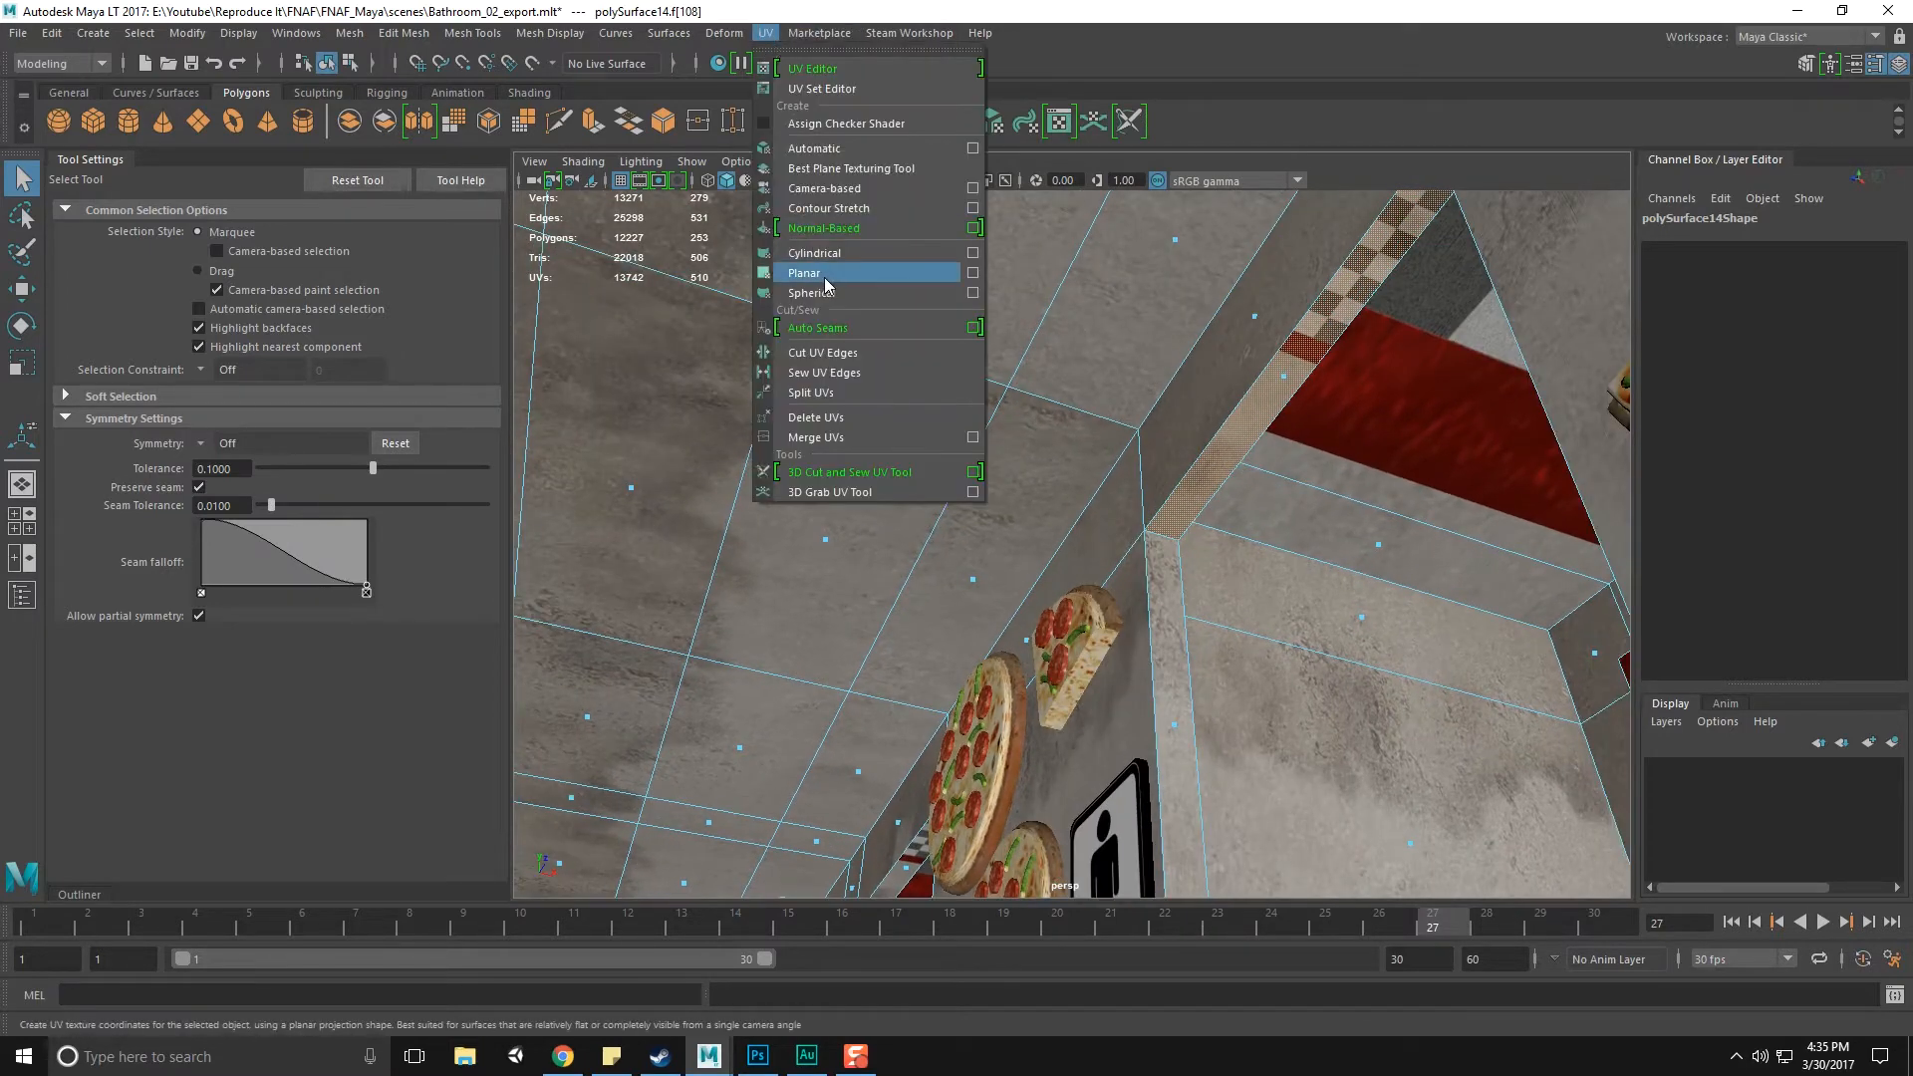
left_click(972, 275)
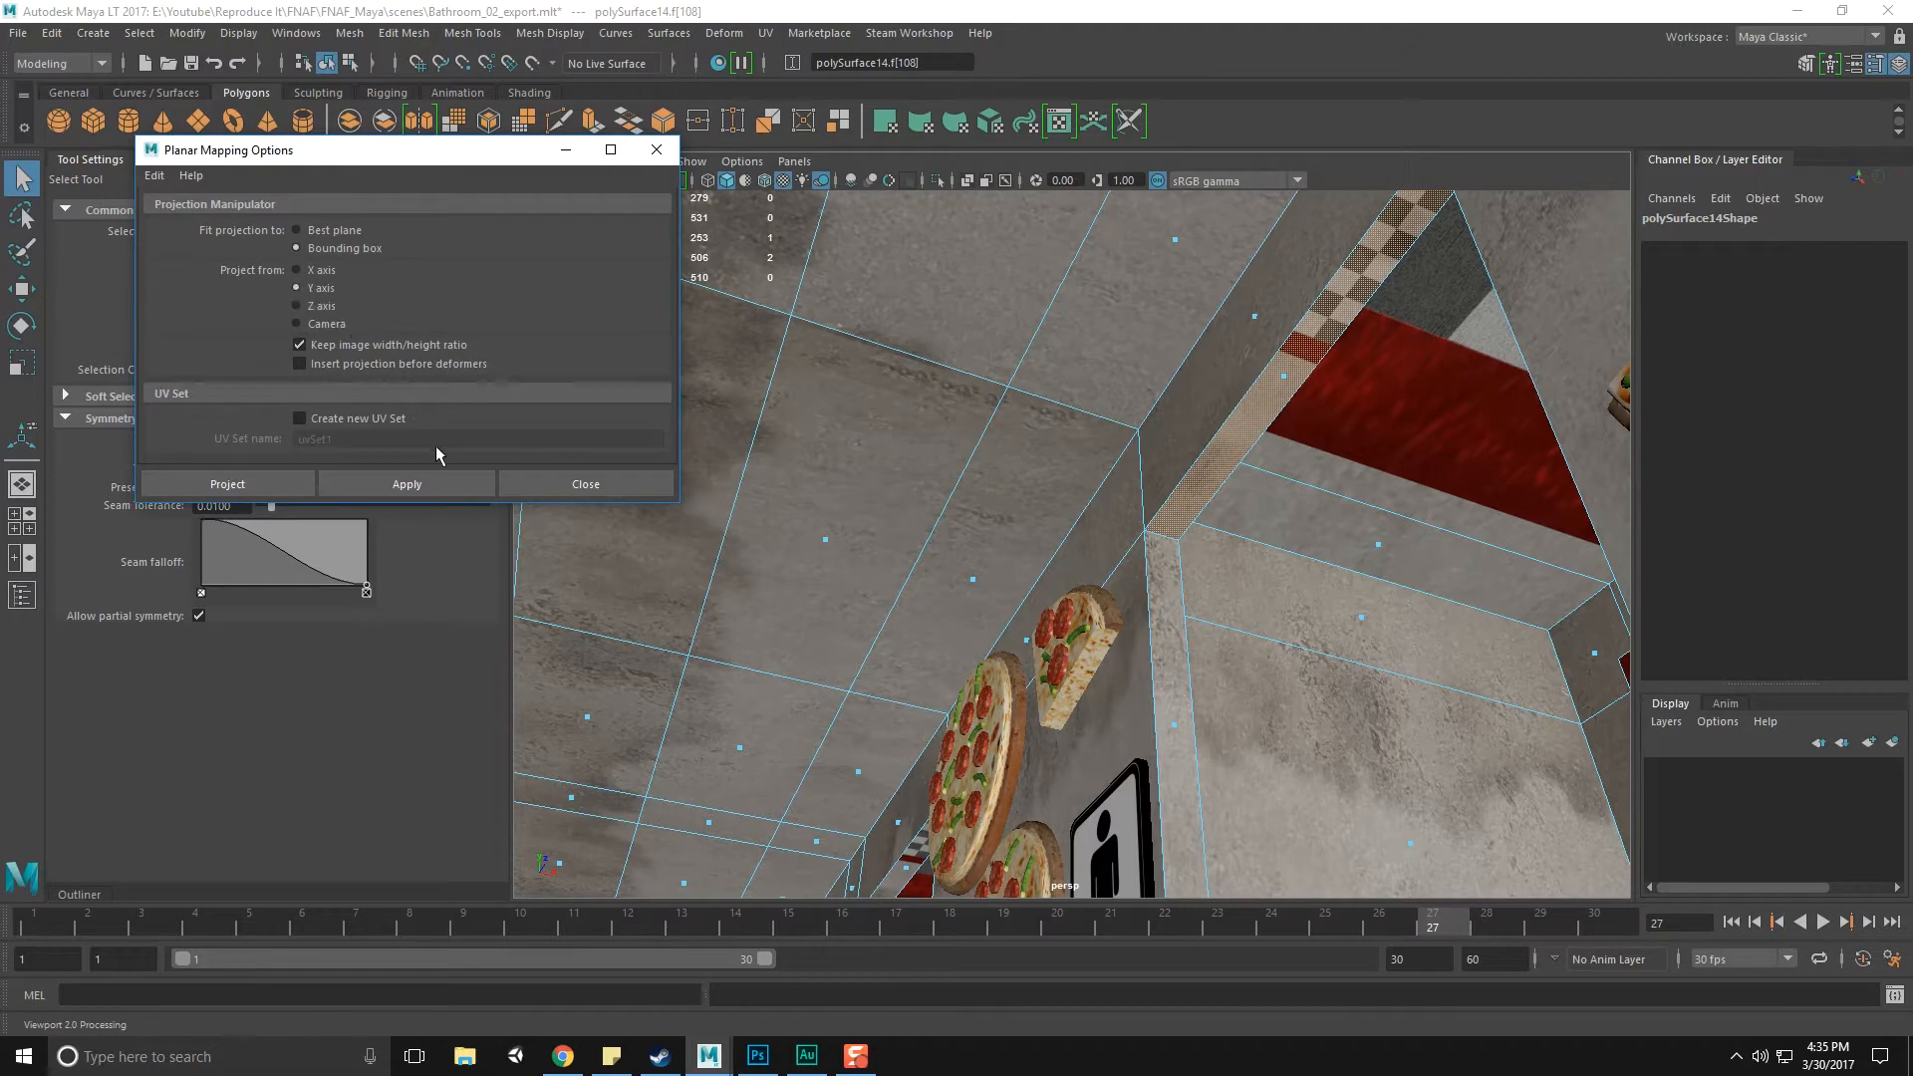
left_click(444, 483)
left_click(550, 485)
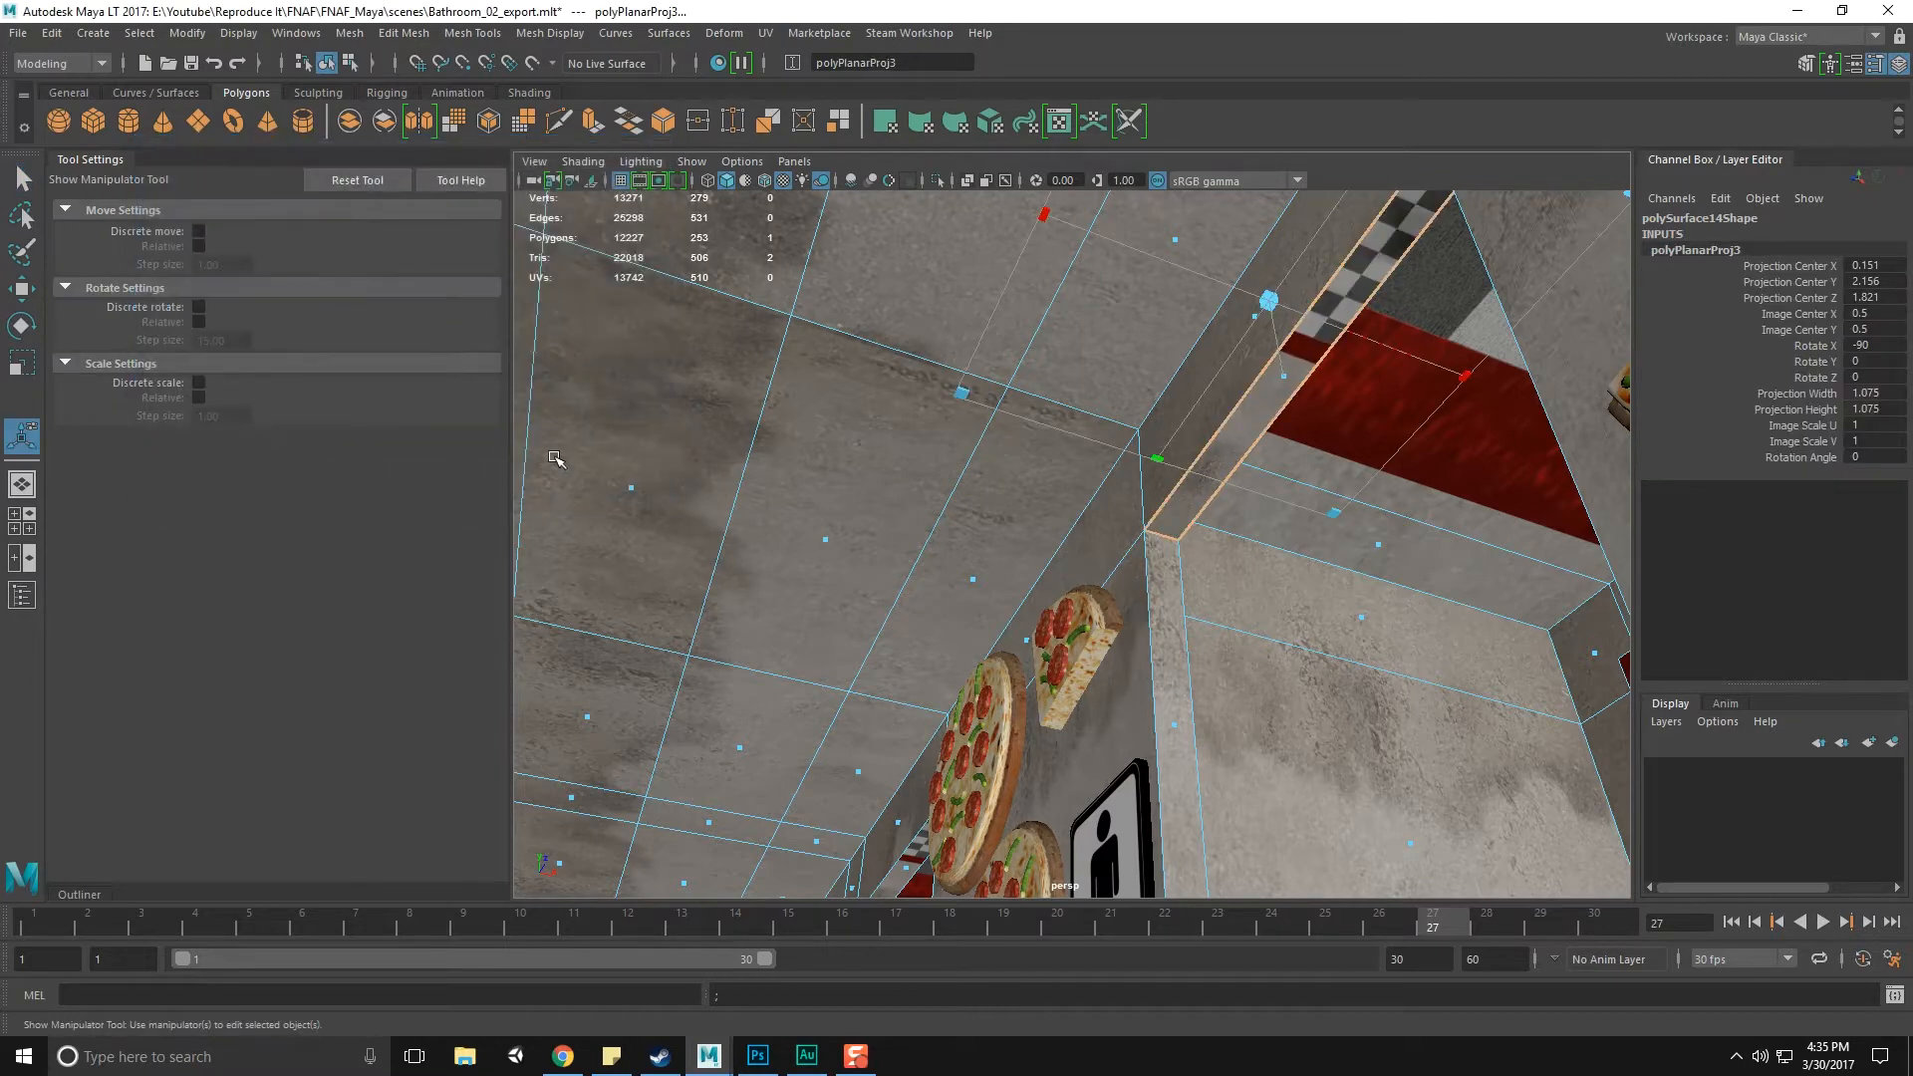
left_click(1058, 121)
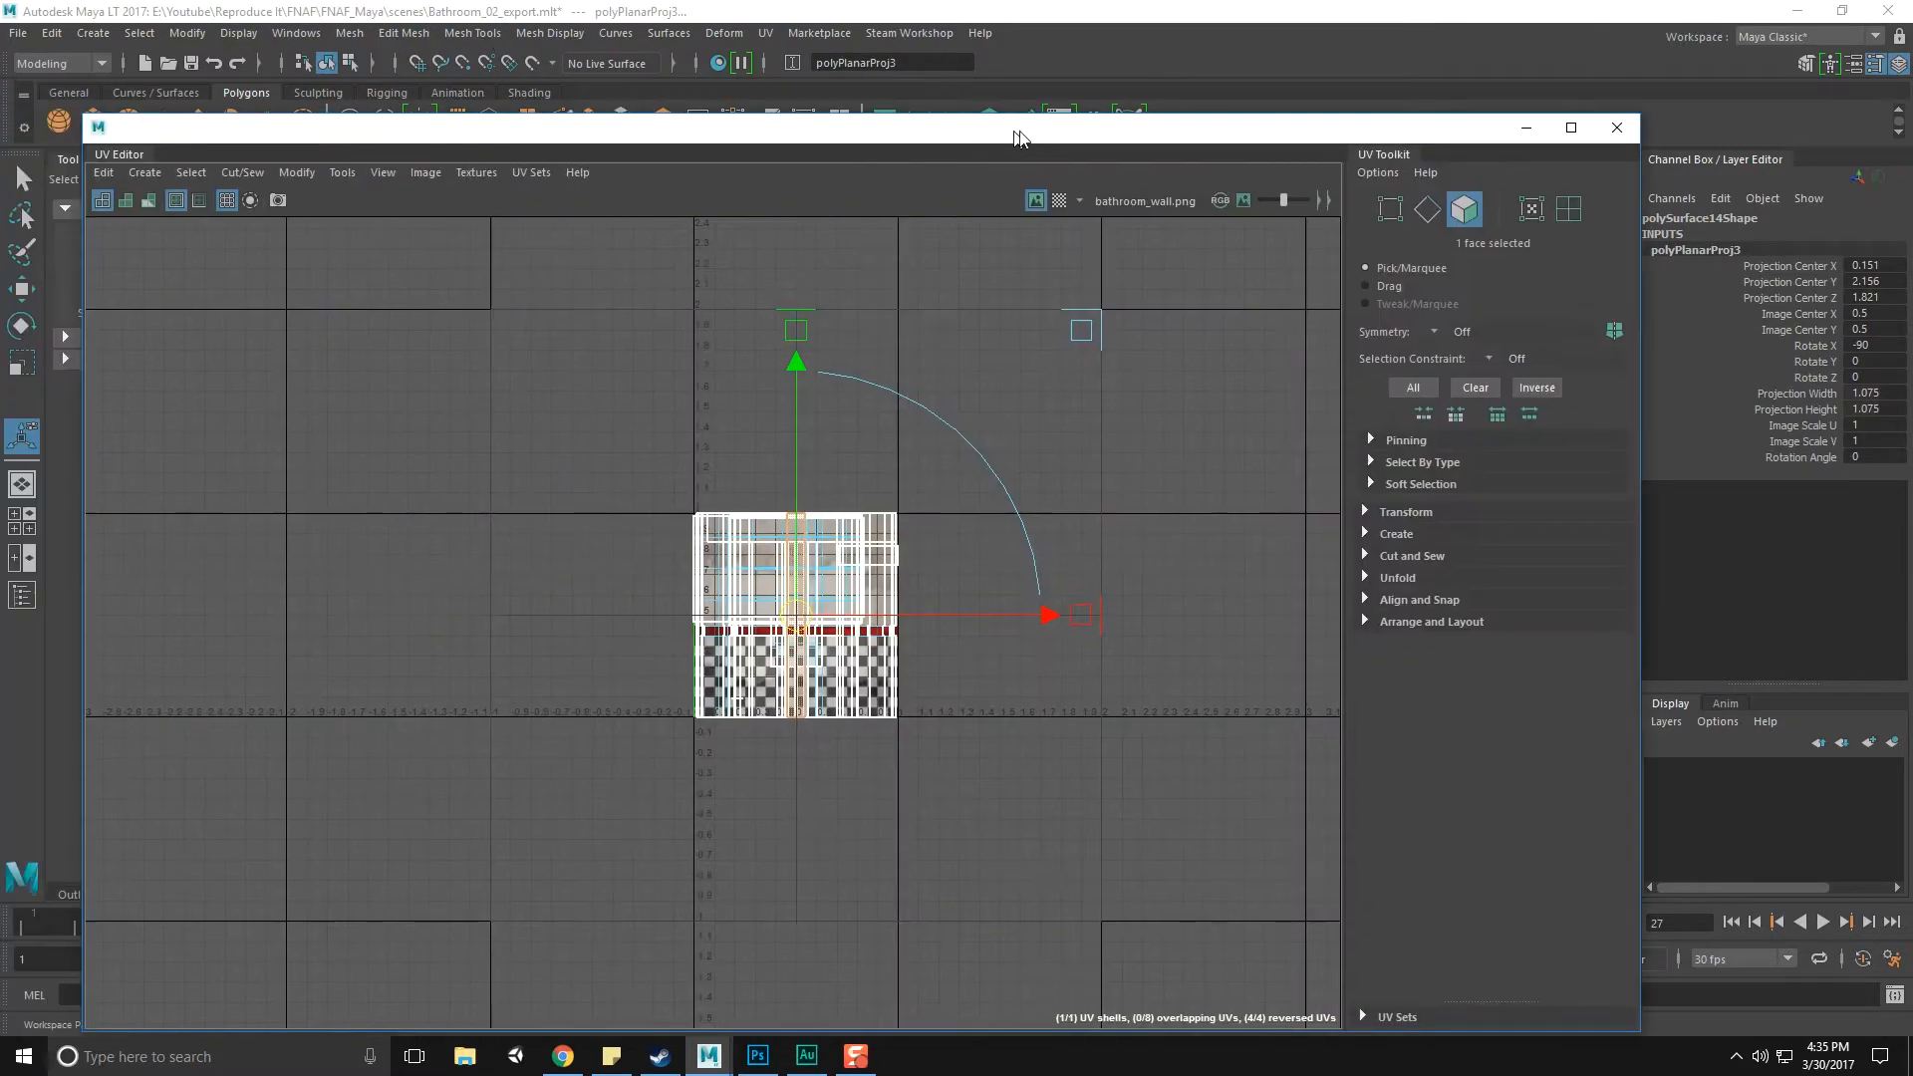
Rotate the UV shell of the planar-mapped underside face above the doorway by 90 degrees
left_click_drag(1016, 134, 1084, 133)
scroll(877, 543, "up", 4)
left_click(1489, 576)
left_click(1489, 576)
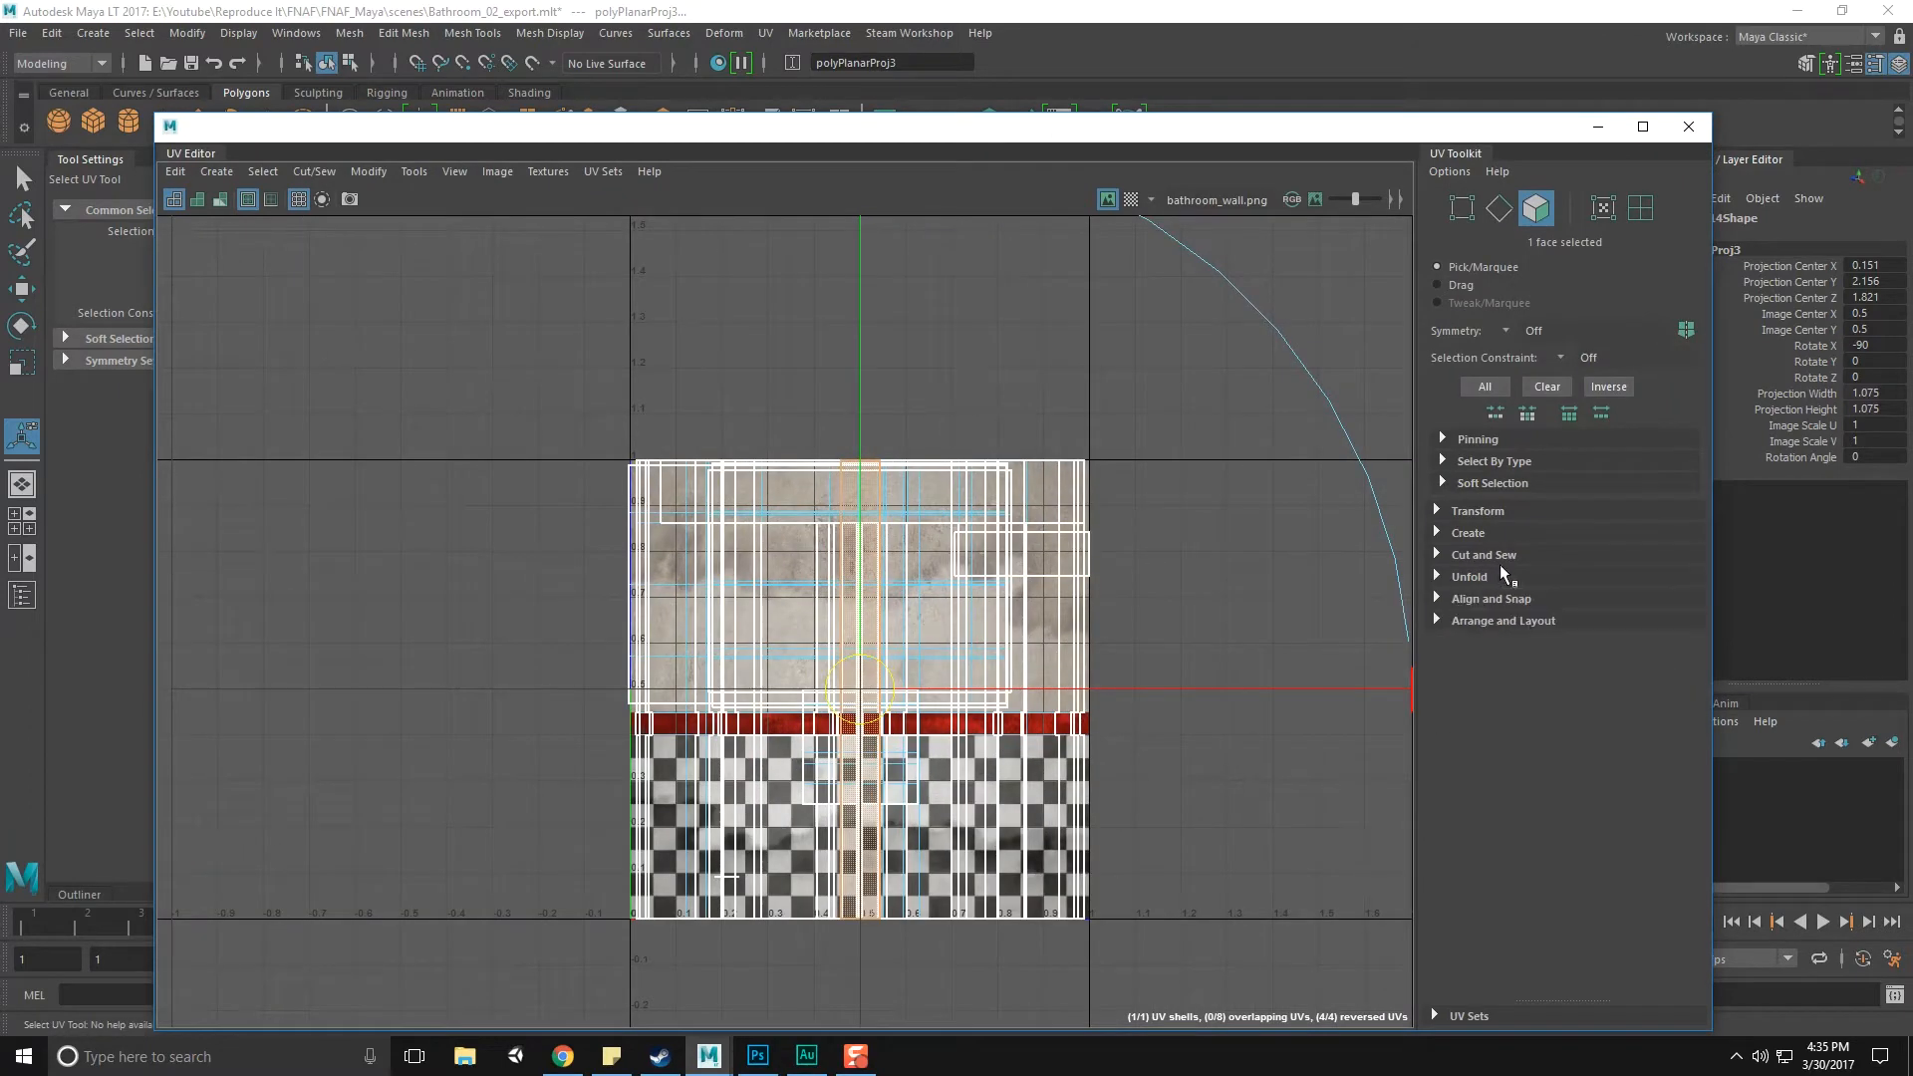
left_click(1513, 512)
scroll(1625, 737, "down", 5)
left_click(1604, 631)
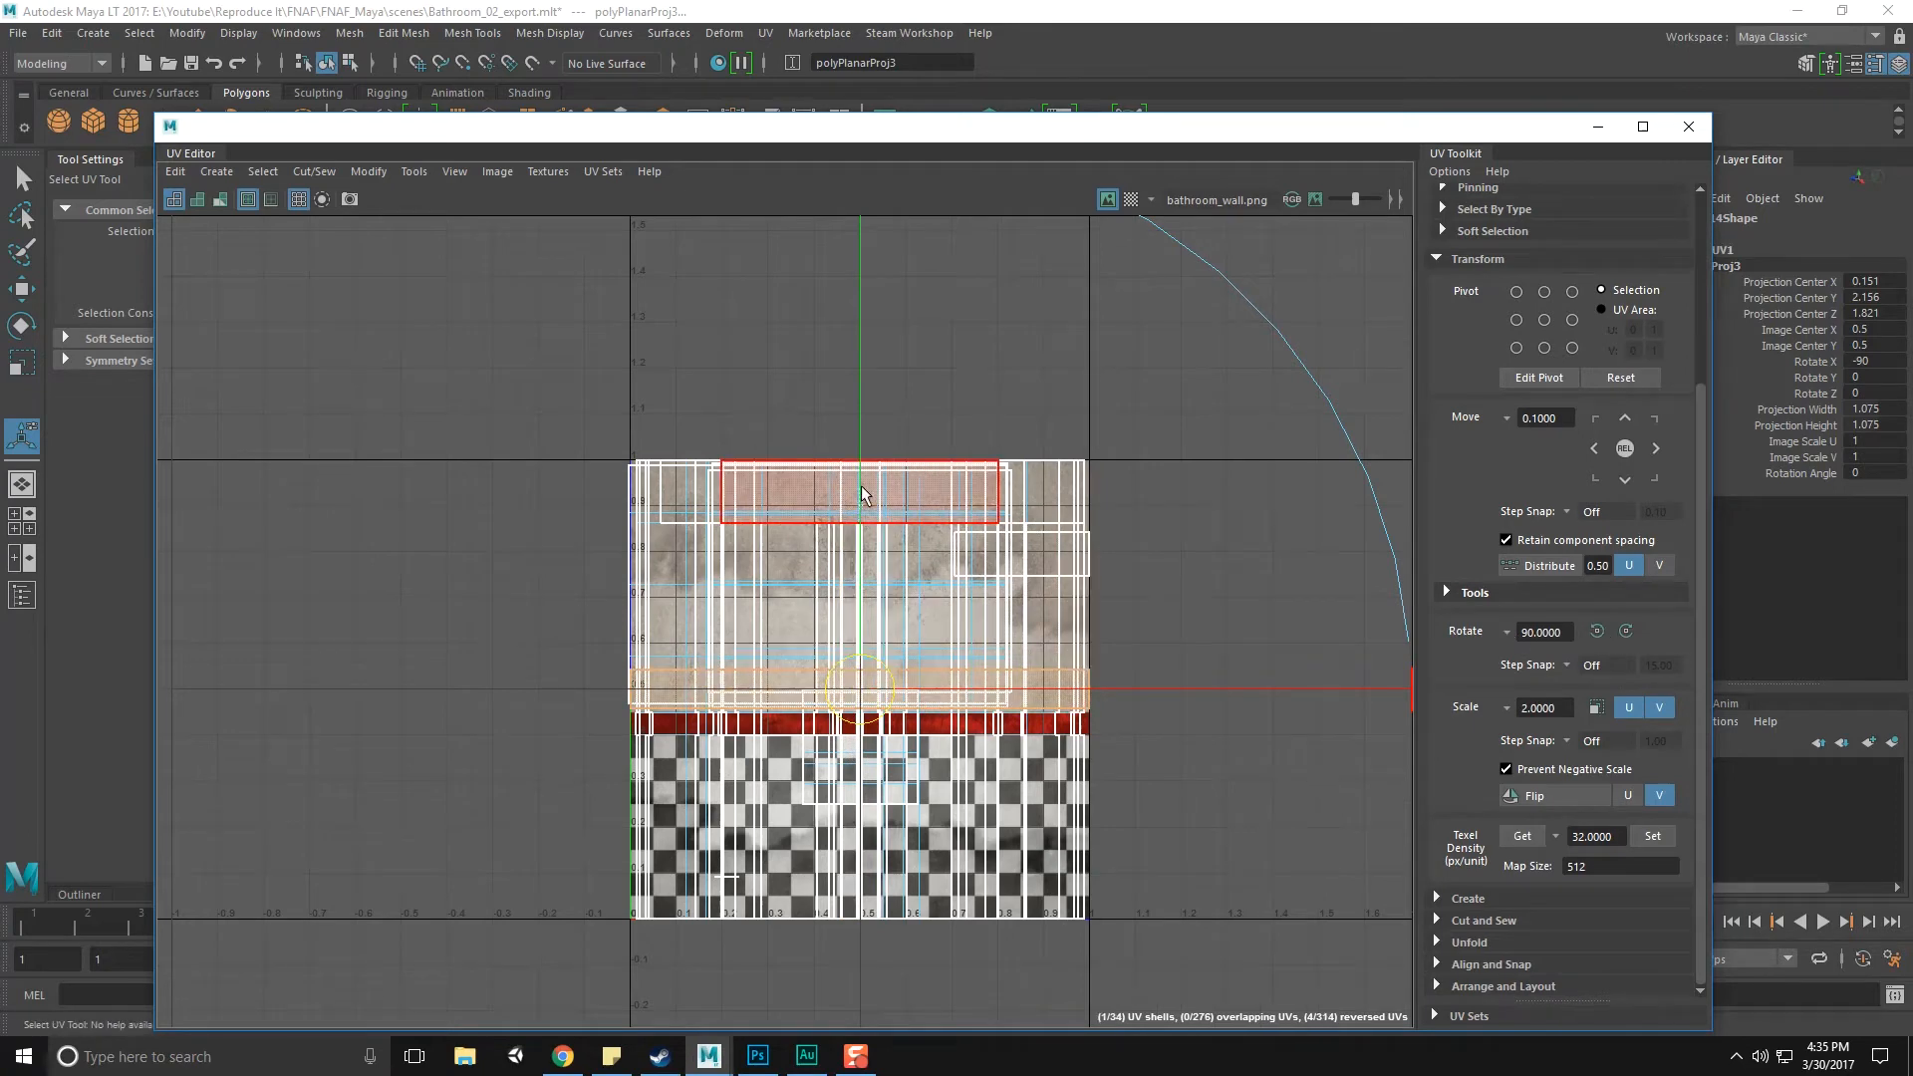
Scale the rotated UV shell down slightly and move it up within the plain concrete area of the wall texture
key("e")
key("r")
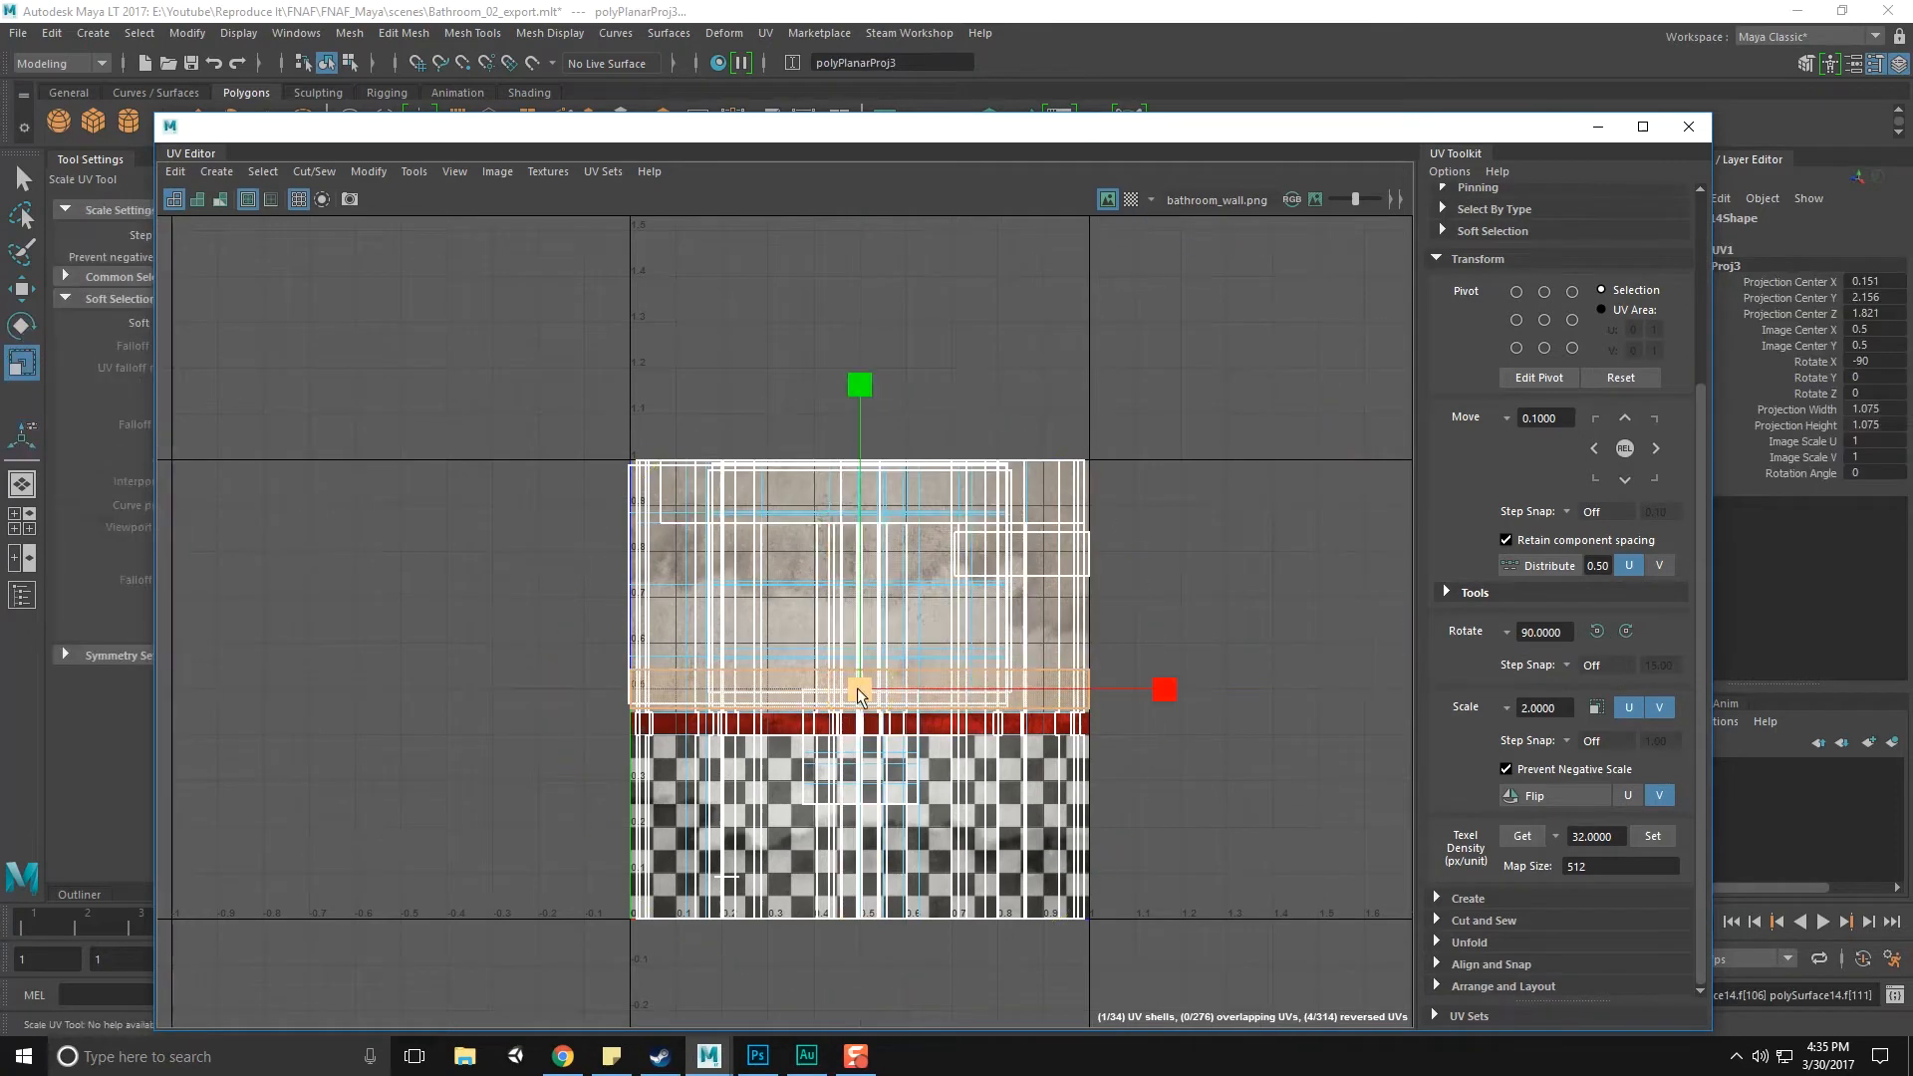
key("w")
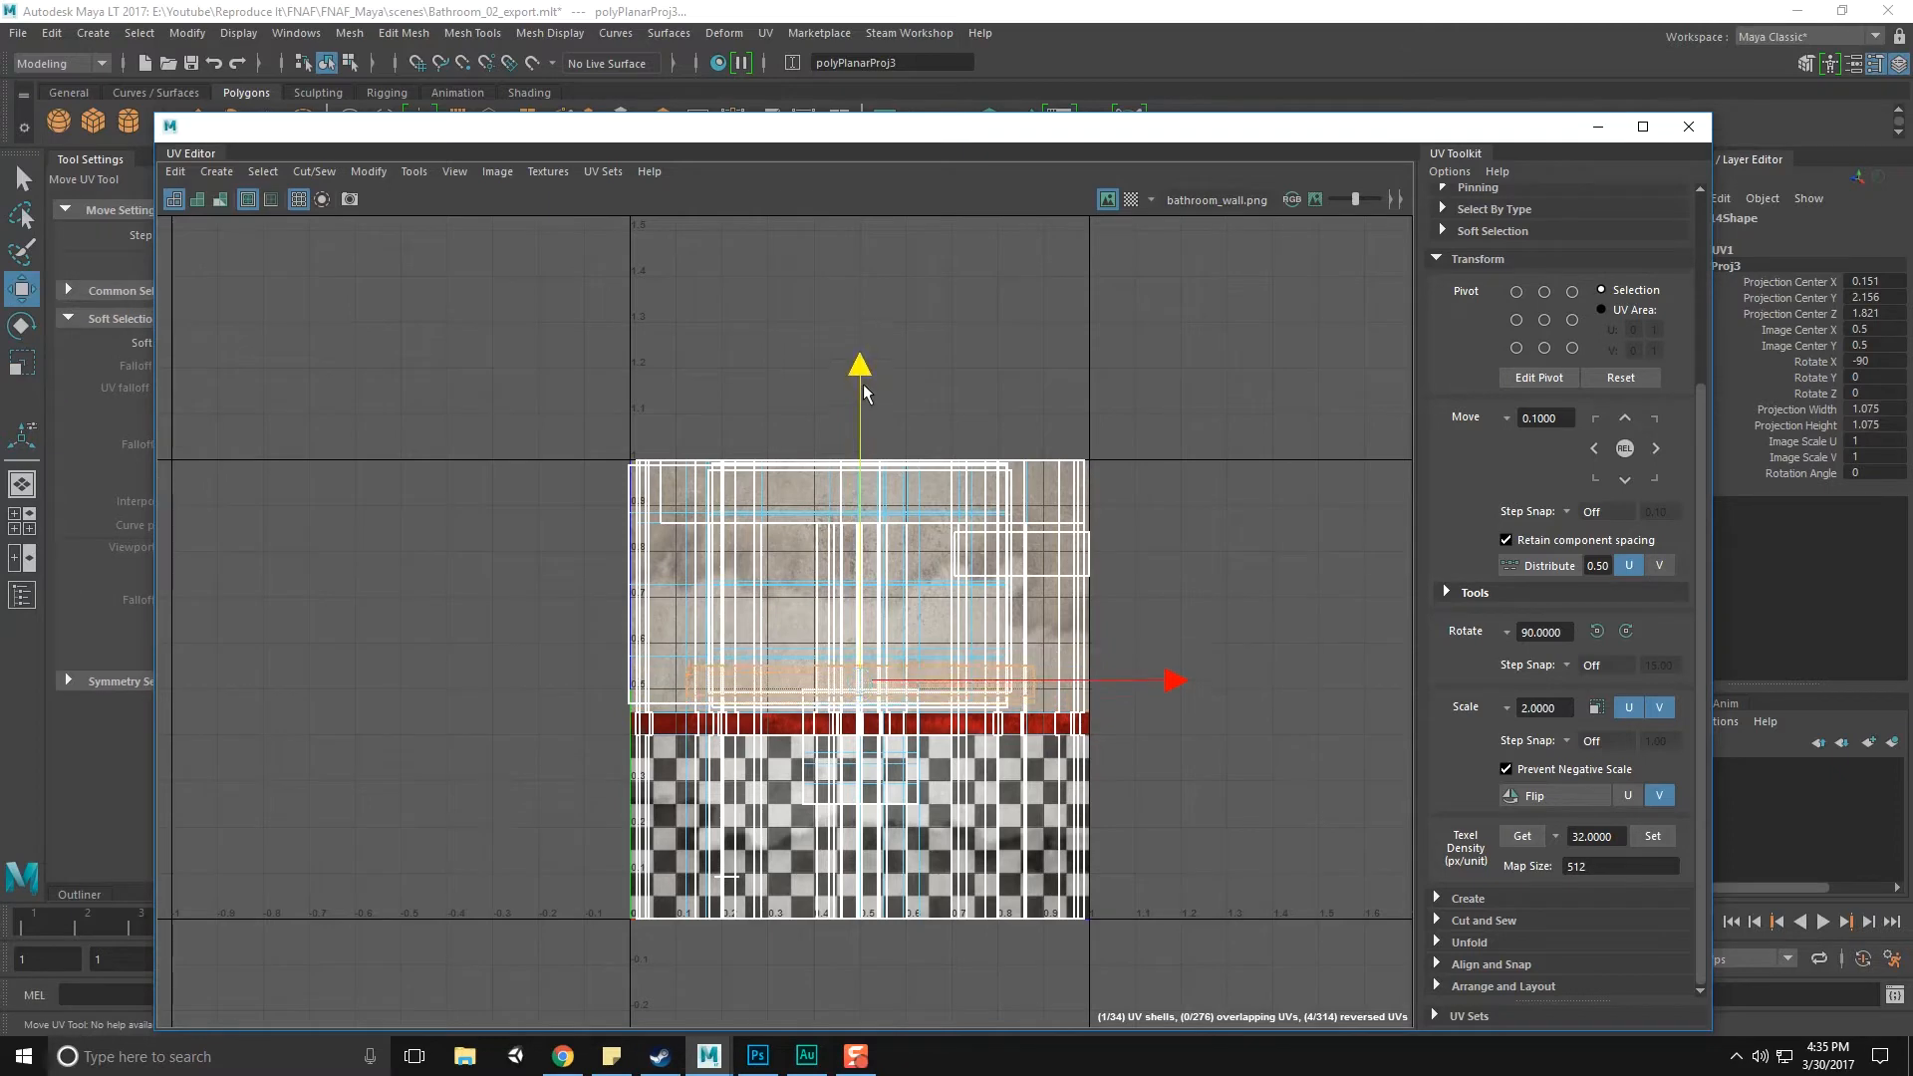
left_click_drag(1334, 135, 0, 140)
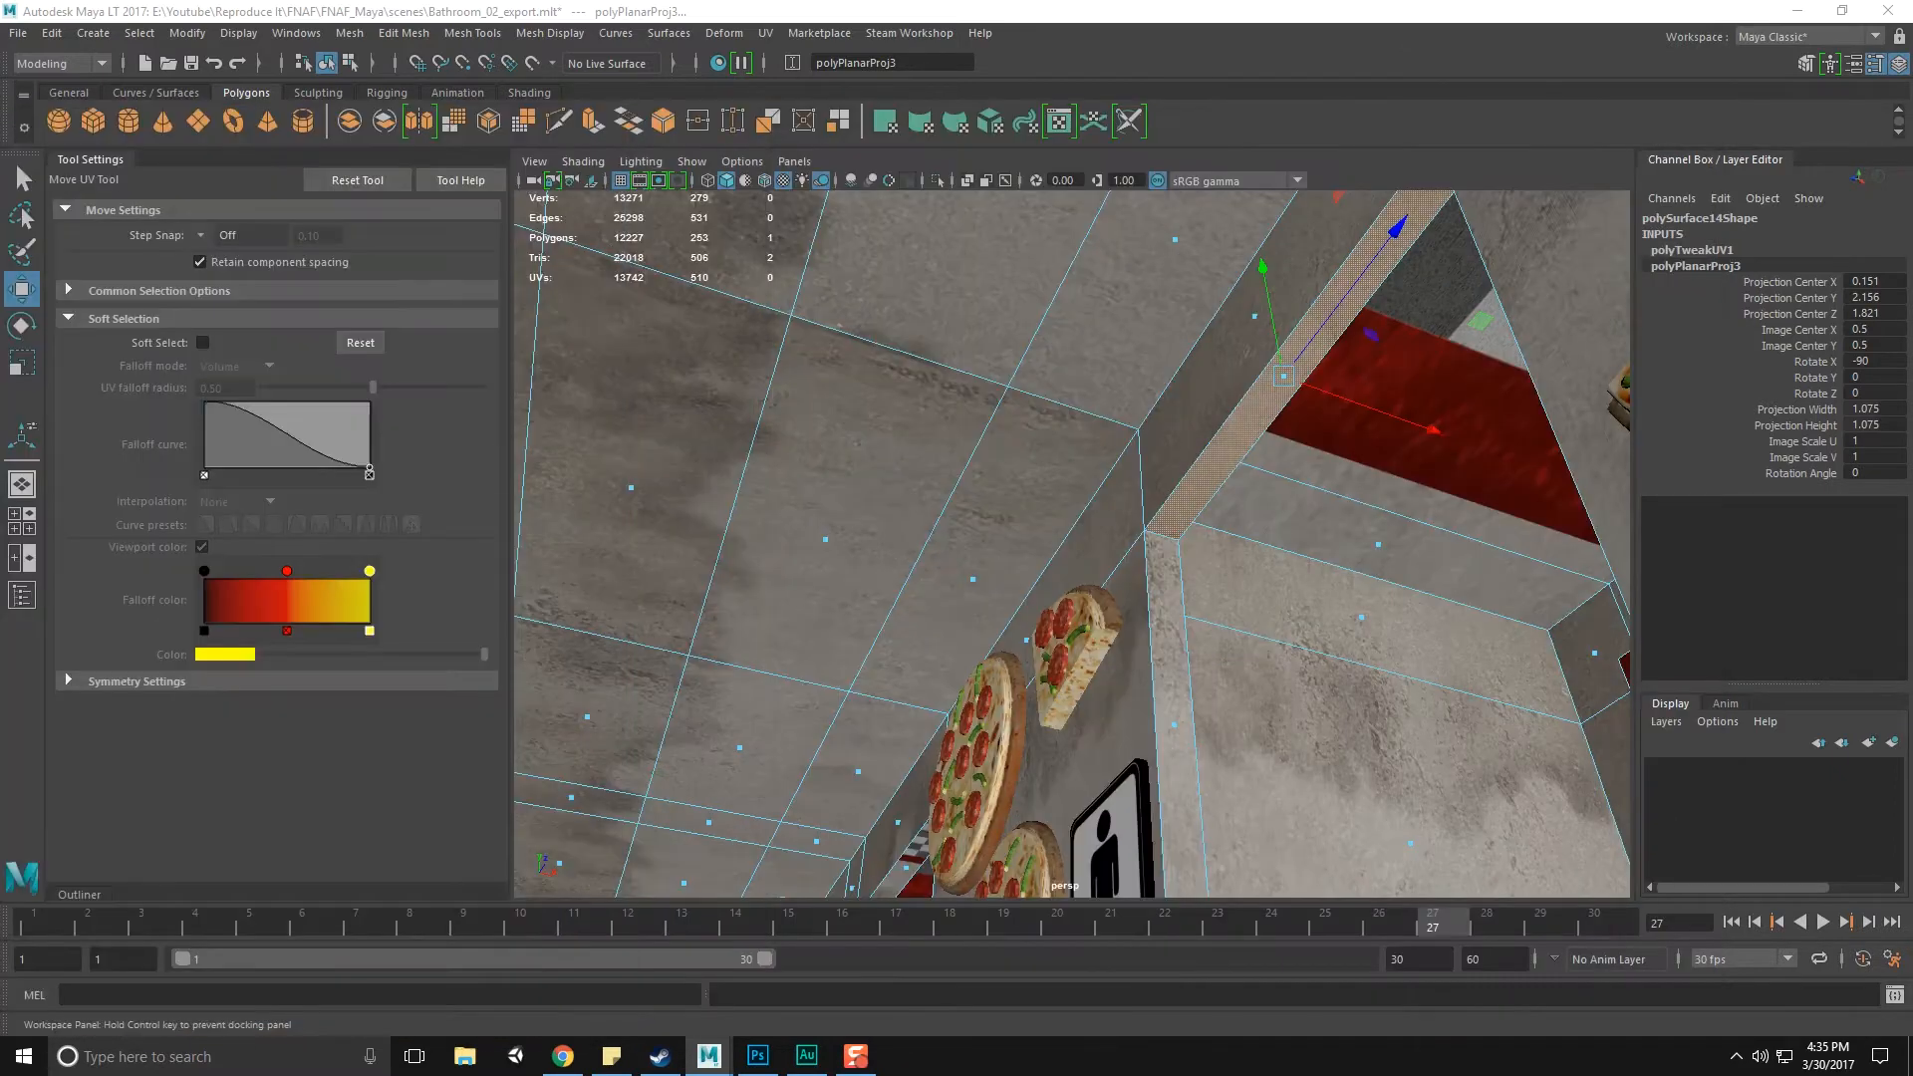
Select the underside face above the farther doorway and rotate its UV shell by 90 degrees
middle_click_drag(982, 838, 1117, 646, "alt")
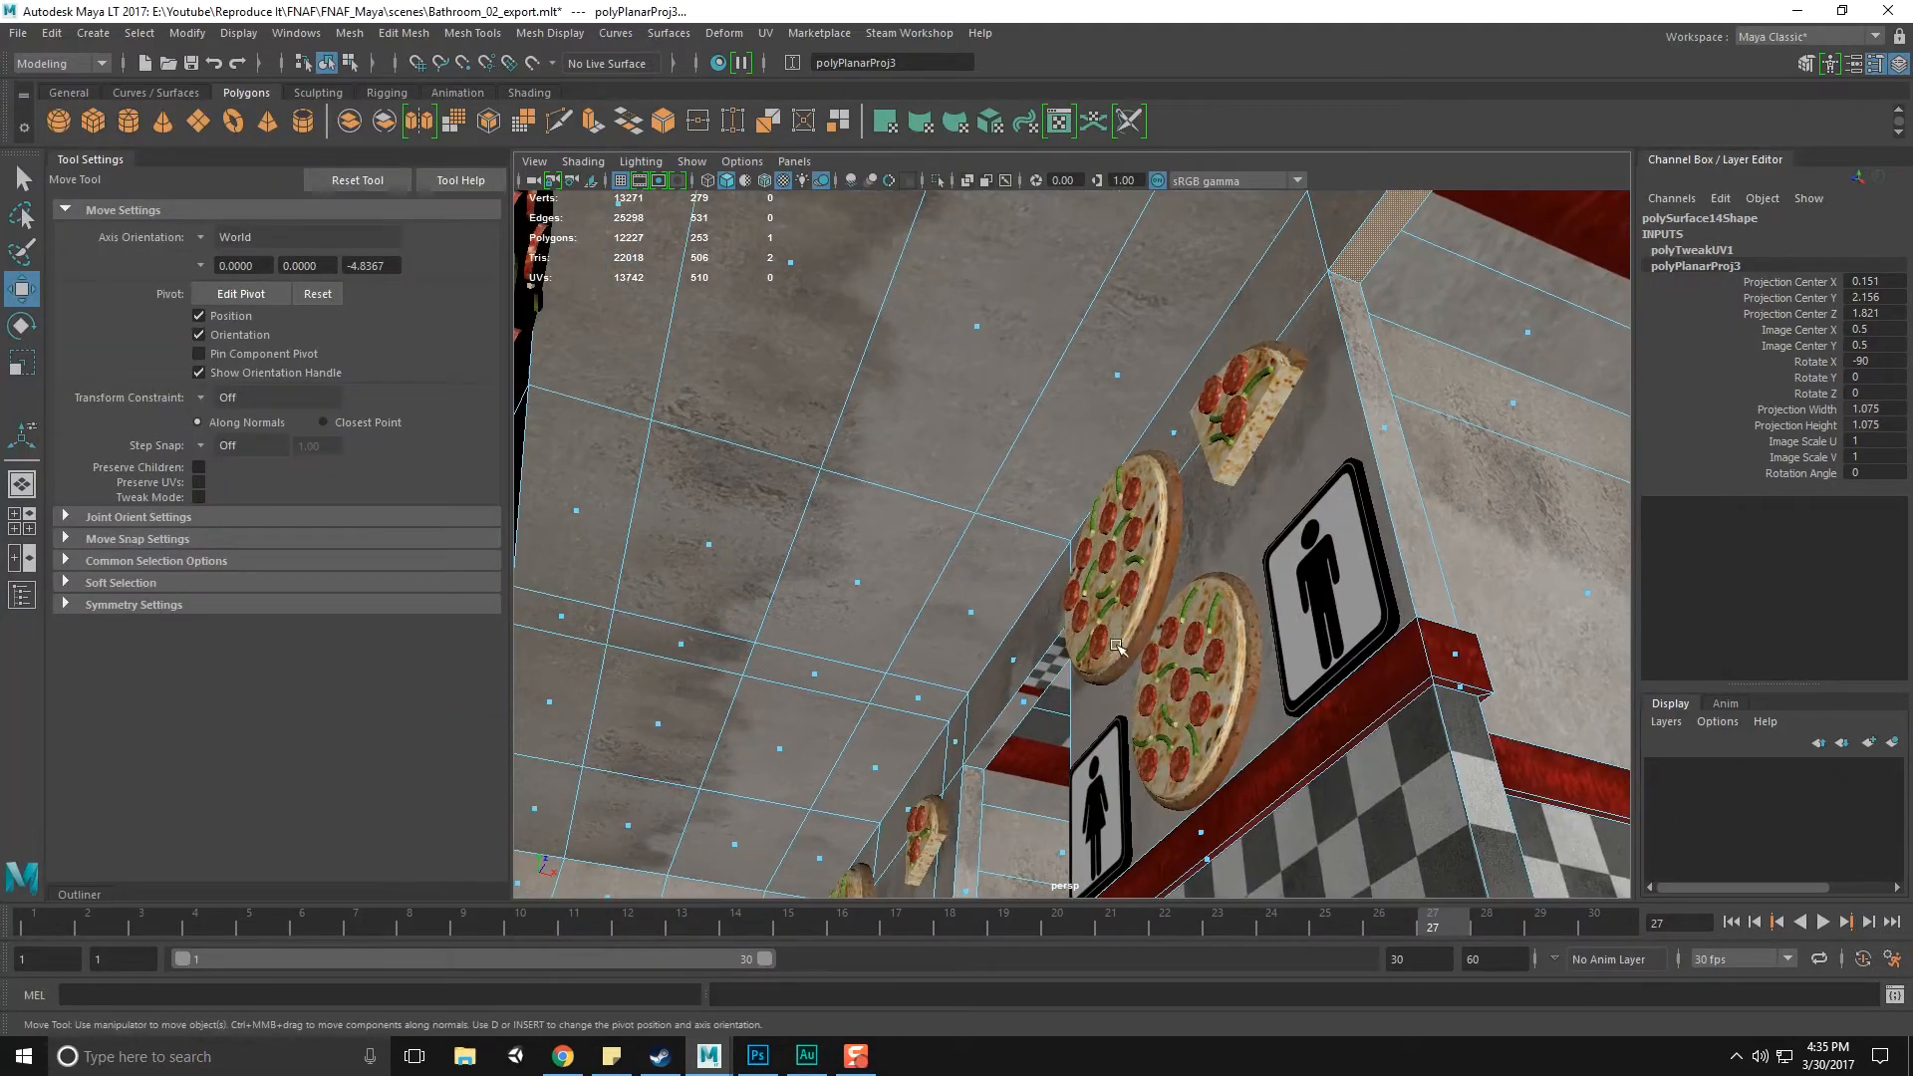
left_click(1018, 706)
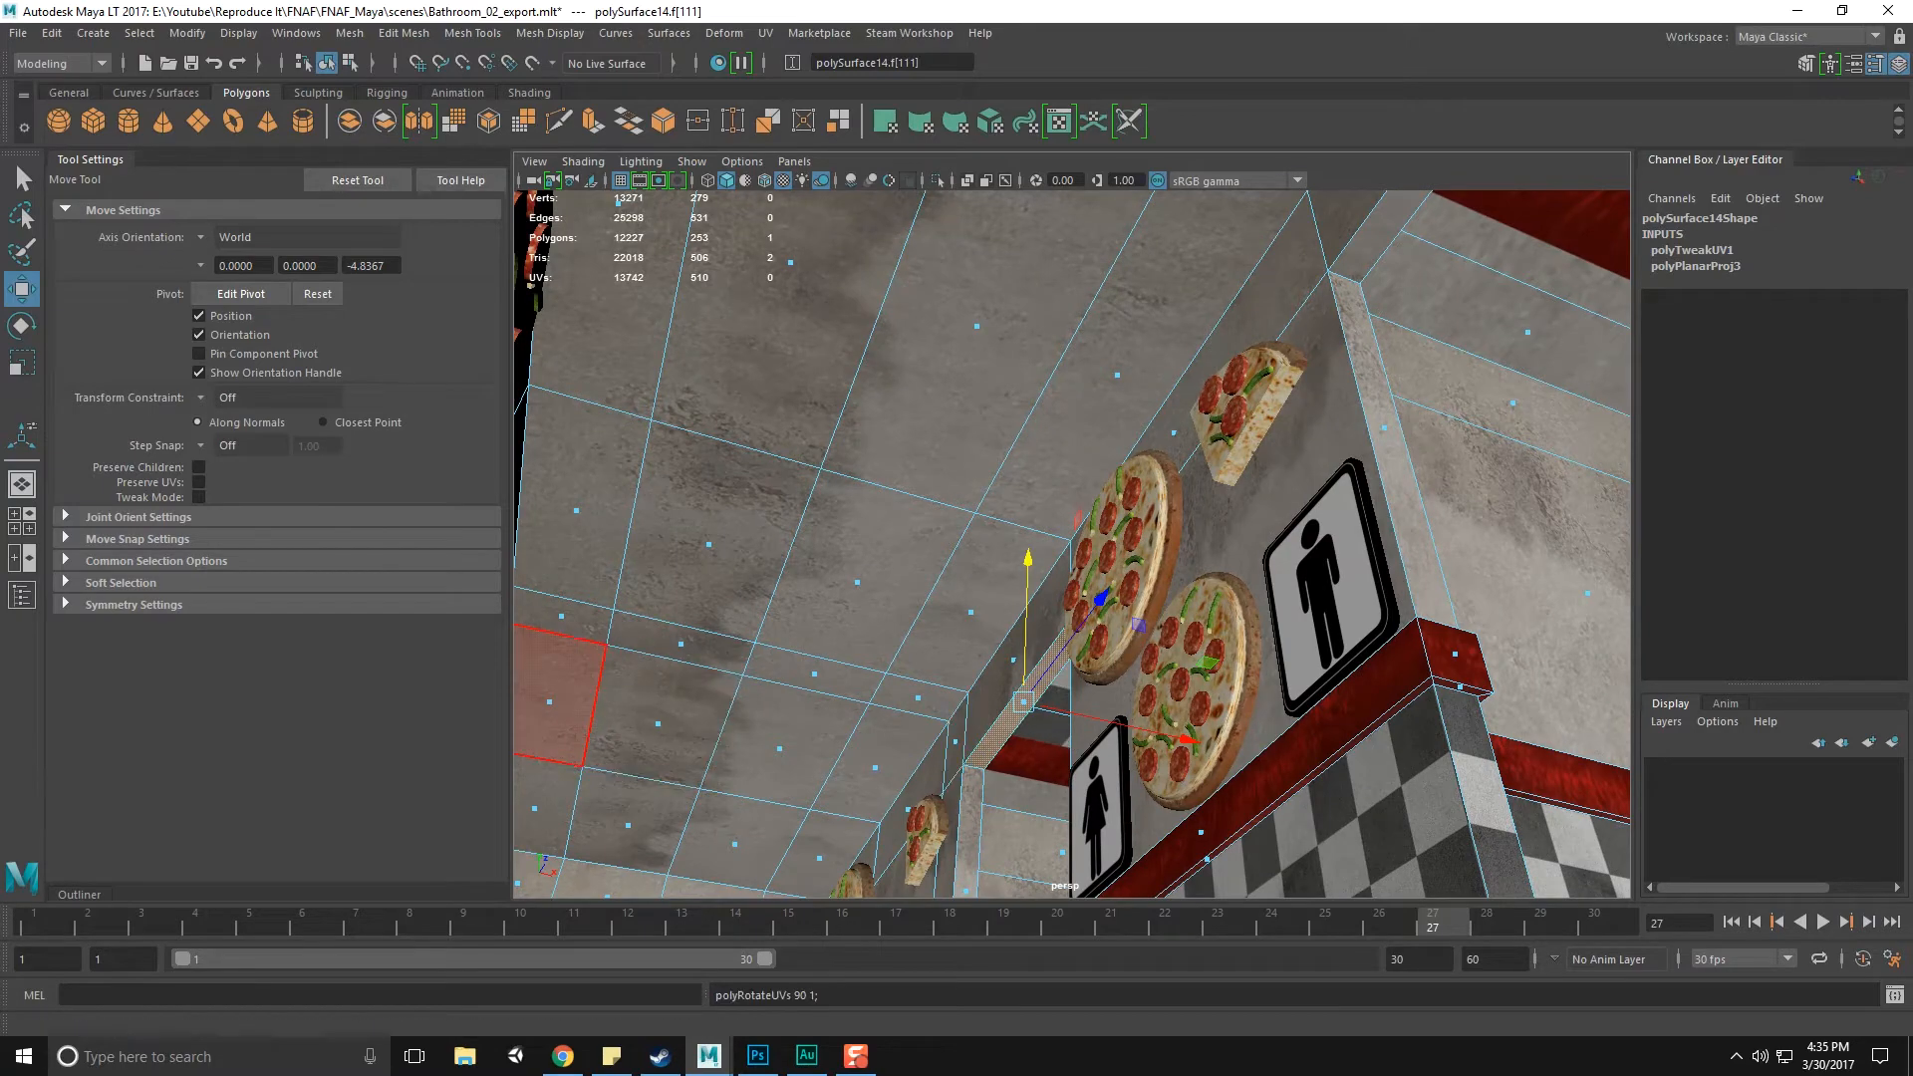
left_click_drag(0, 97, 960, 59)
scroll(964, 696, "up", 3)
scroll(965, 678, "down", 2)
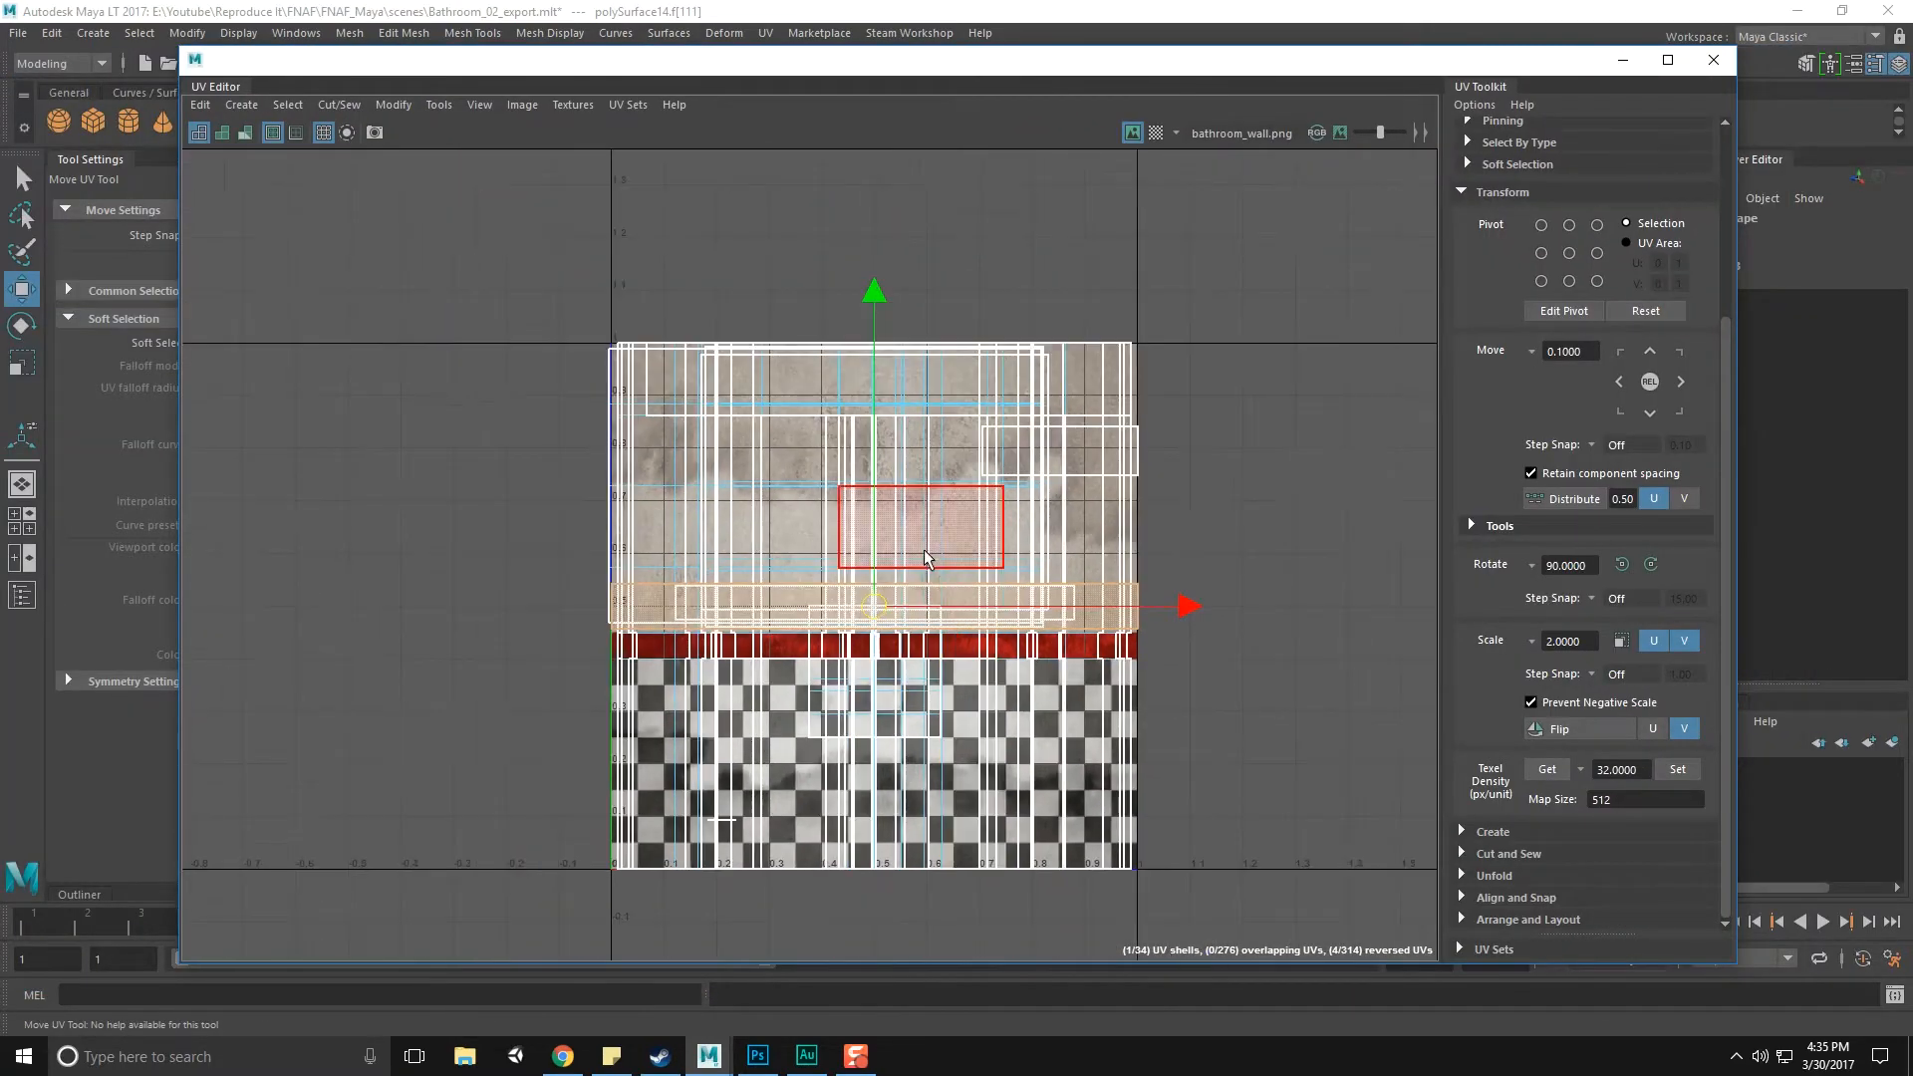
scroll(947, 577, "up", 1)
Scale the farther doorway face's UV shell down slightly and move it up onto the plain concrete part of the texture
key("e")
key("r")
left_click_drag(863, 613, 785, 624)
key("w")
left_click_drag(860, 312, 866, 261)
left_click_drag(1254, 60, 0, 100)
Leave the doorway face selection and select a single face of the hallway ceiling on the room mesh
right_click_drag(1184, 700, 931, 683, "alt")
key("F8")
left_click(755, 564)
right_click_drag(791, 579, 1301, 706, "alt")
left_click_drag(1300, 706, 1196, 653, "alt")
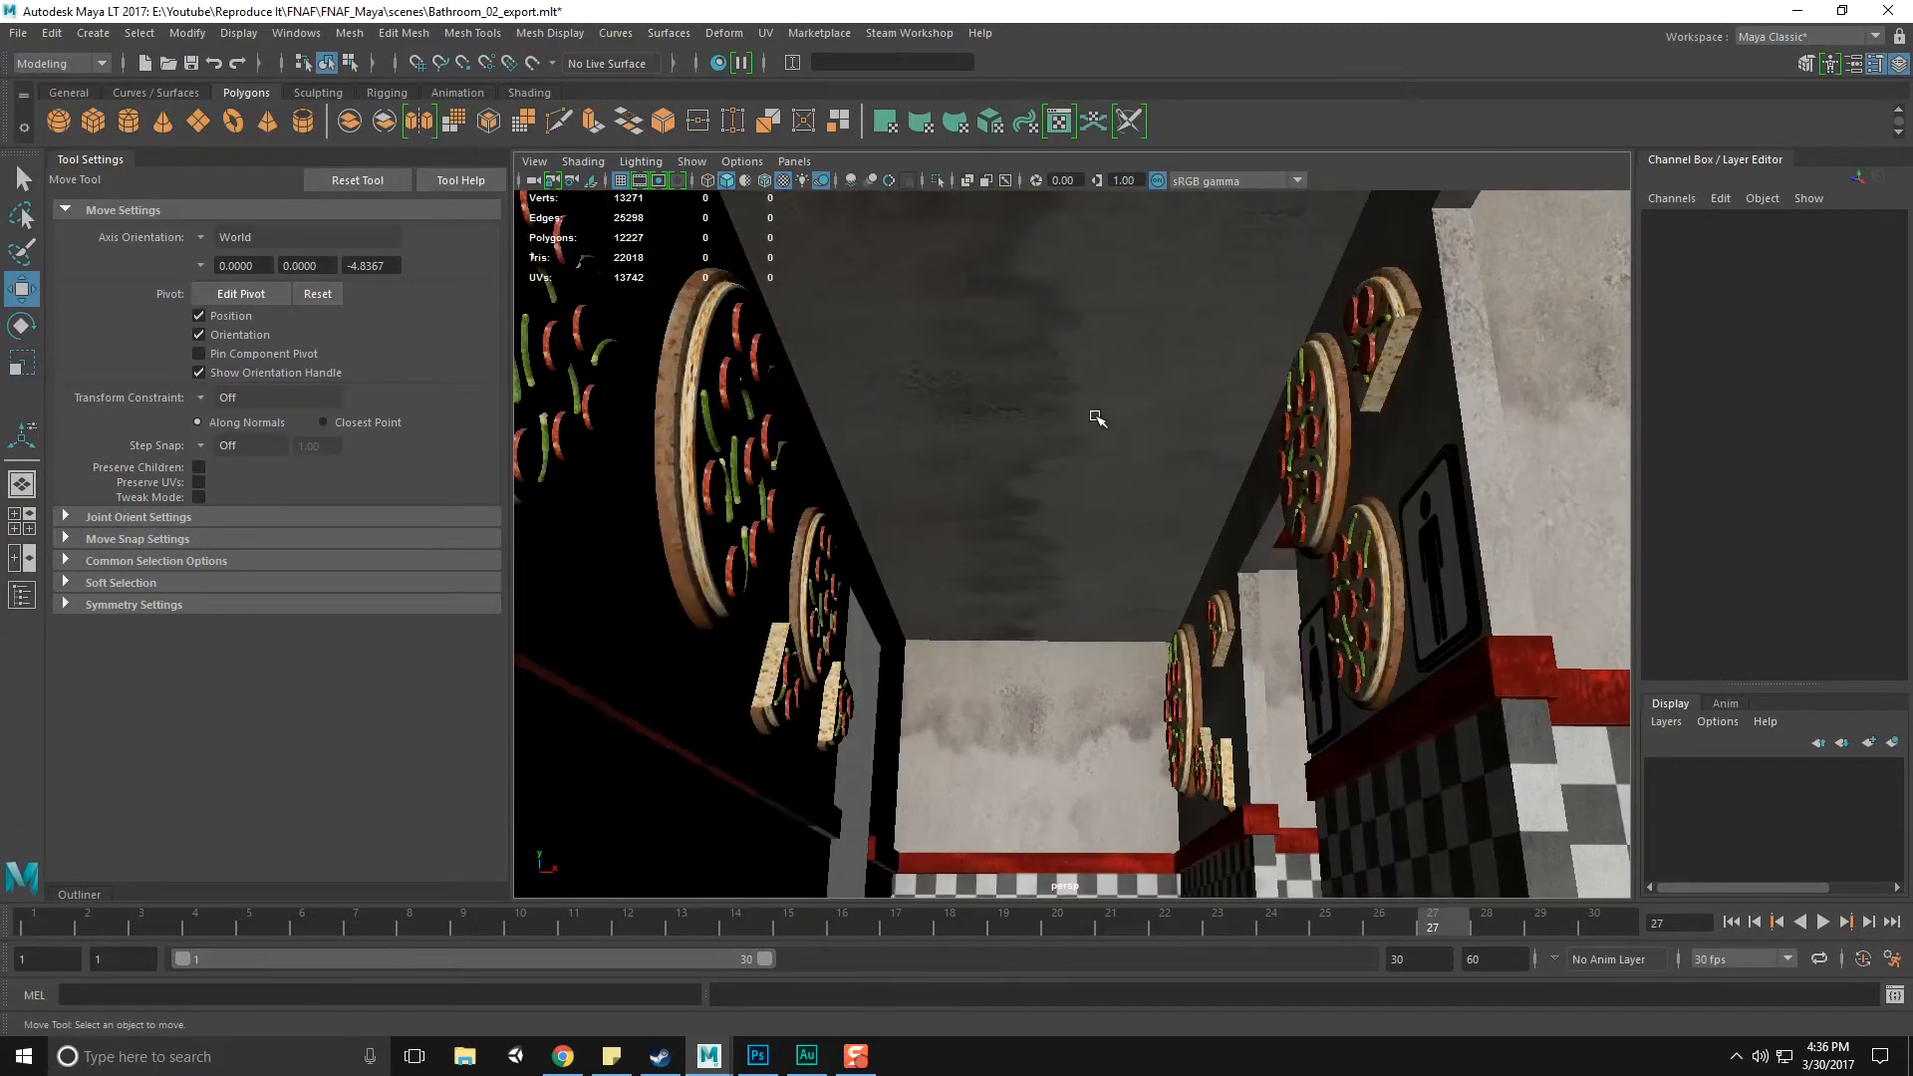
left_click(1074, 430)
right_click_drag(1074, 428, 1089, 367)
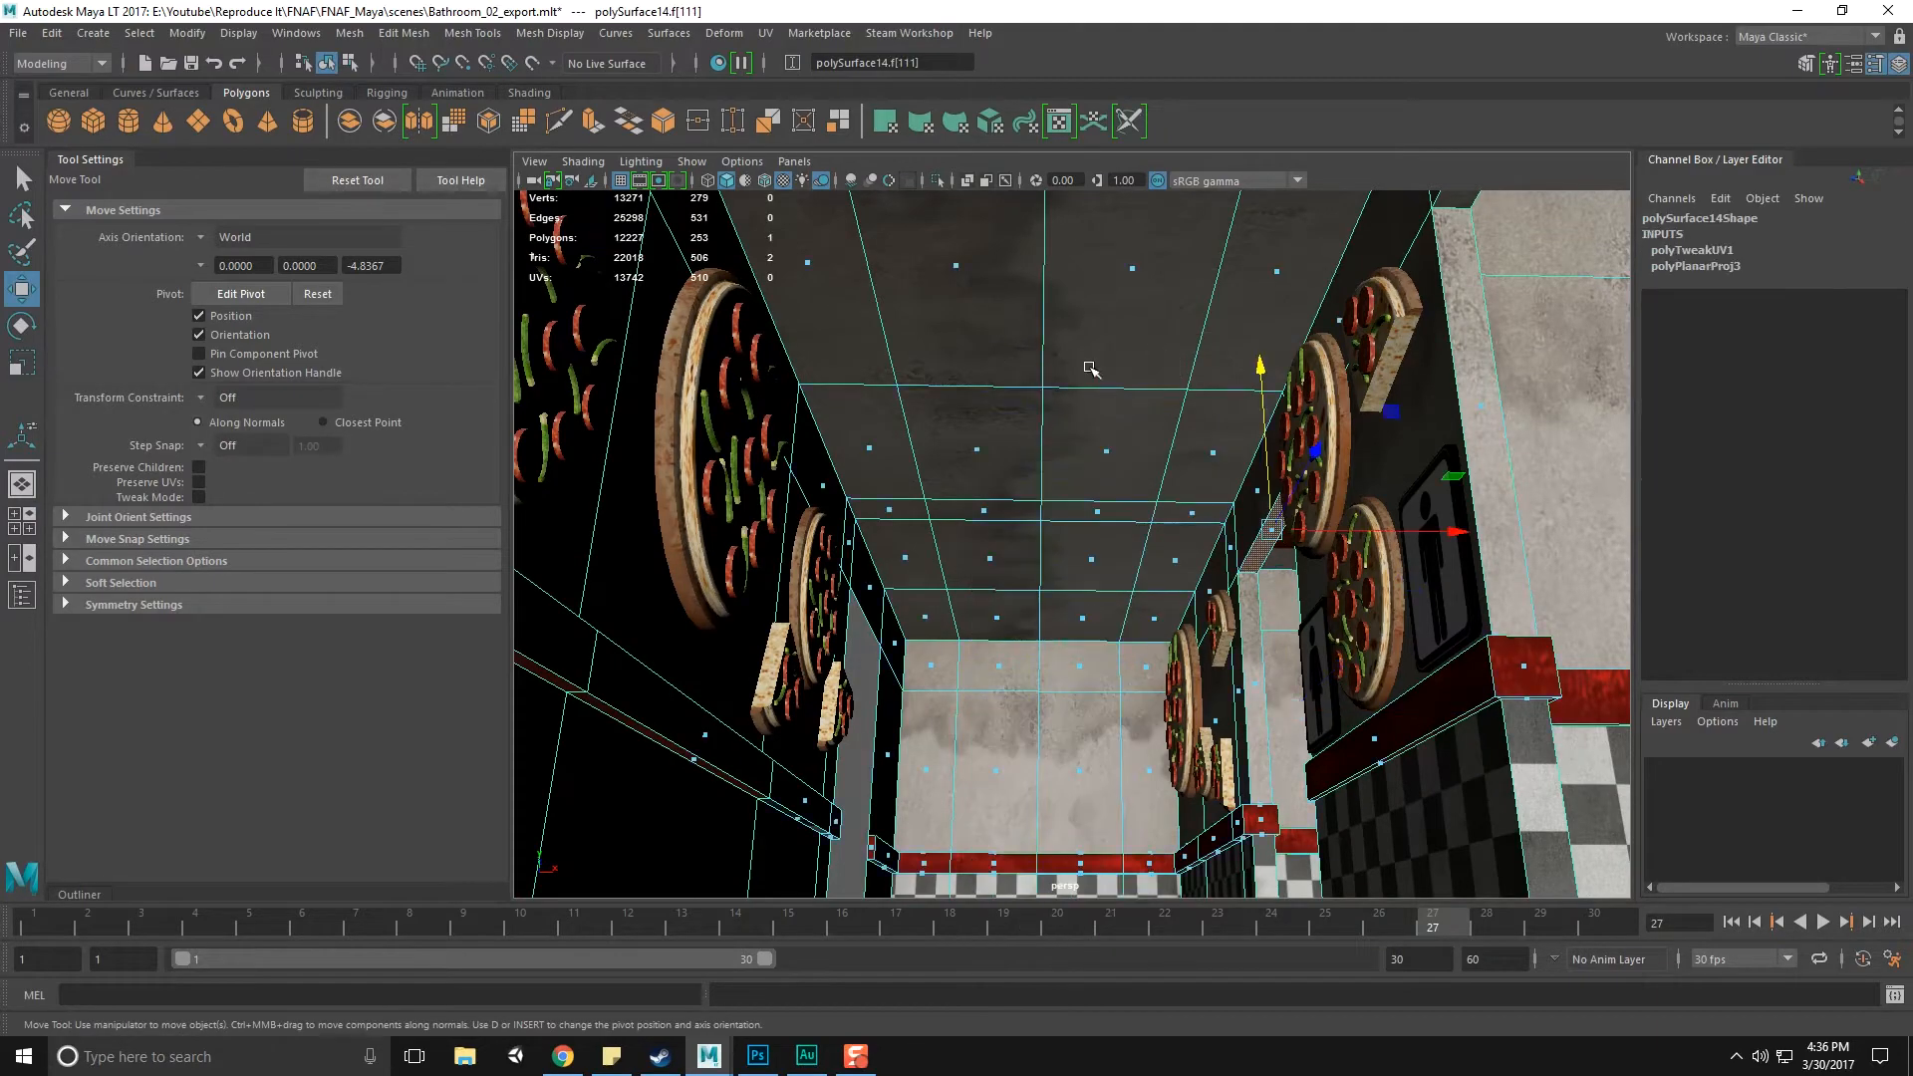
left_click(1156, 290)
middle_click_drag(1163, 444, 1206, 481, "alt")
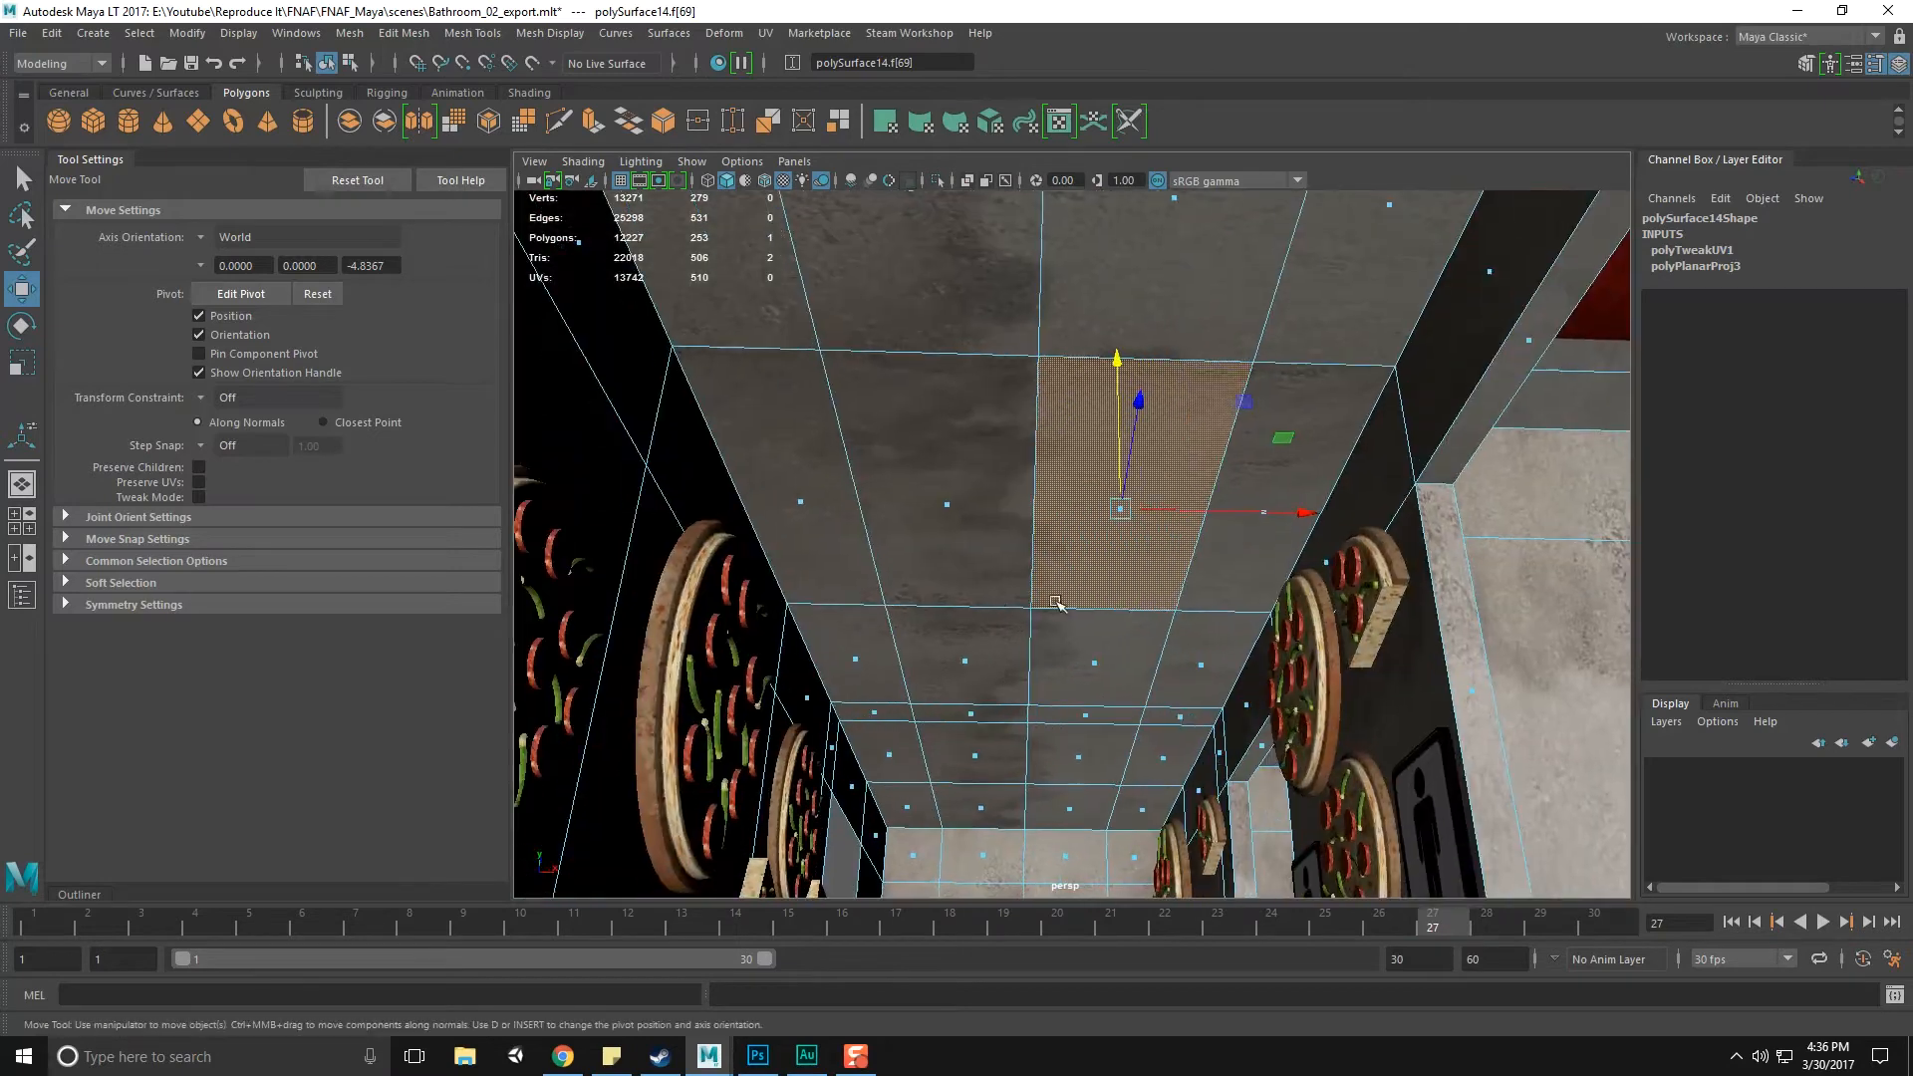
left_click_drag(1056, 602, 1023, 648, "alt")
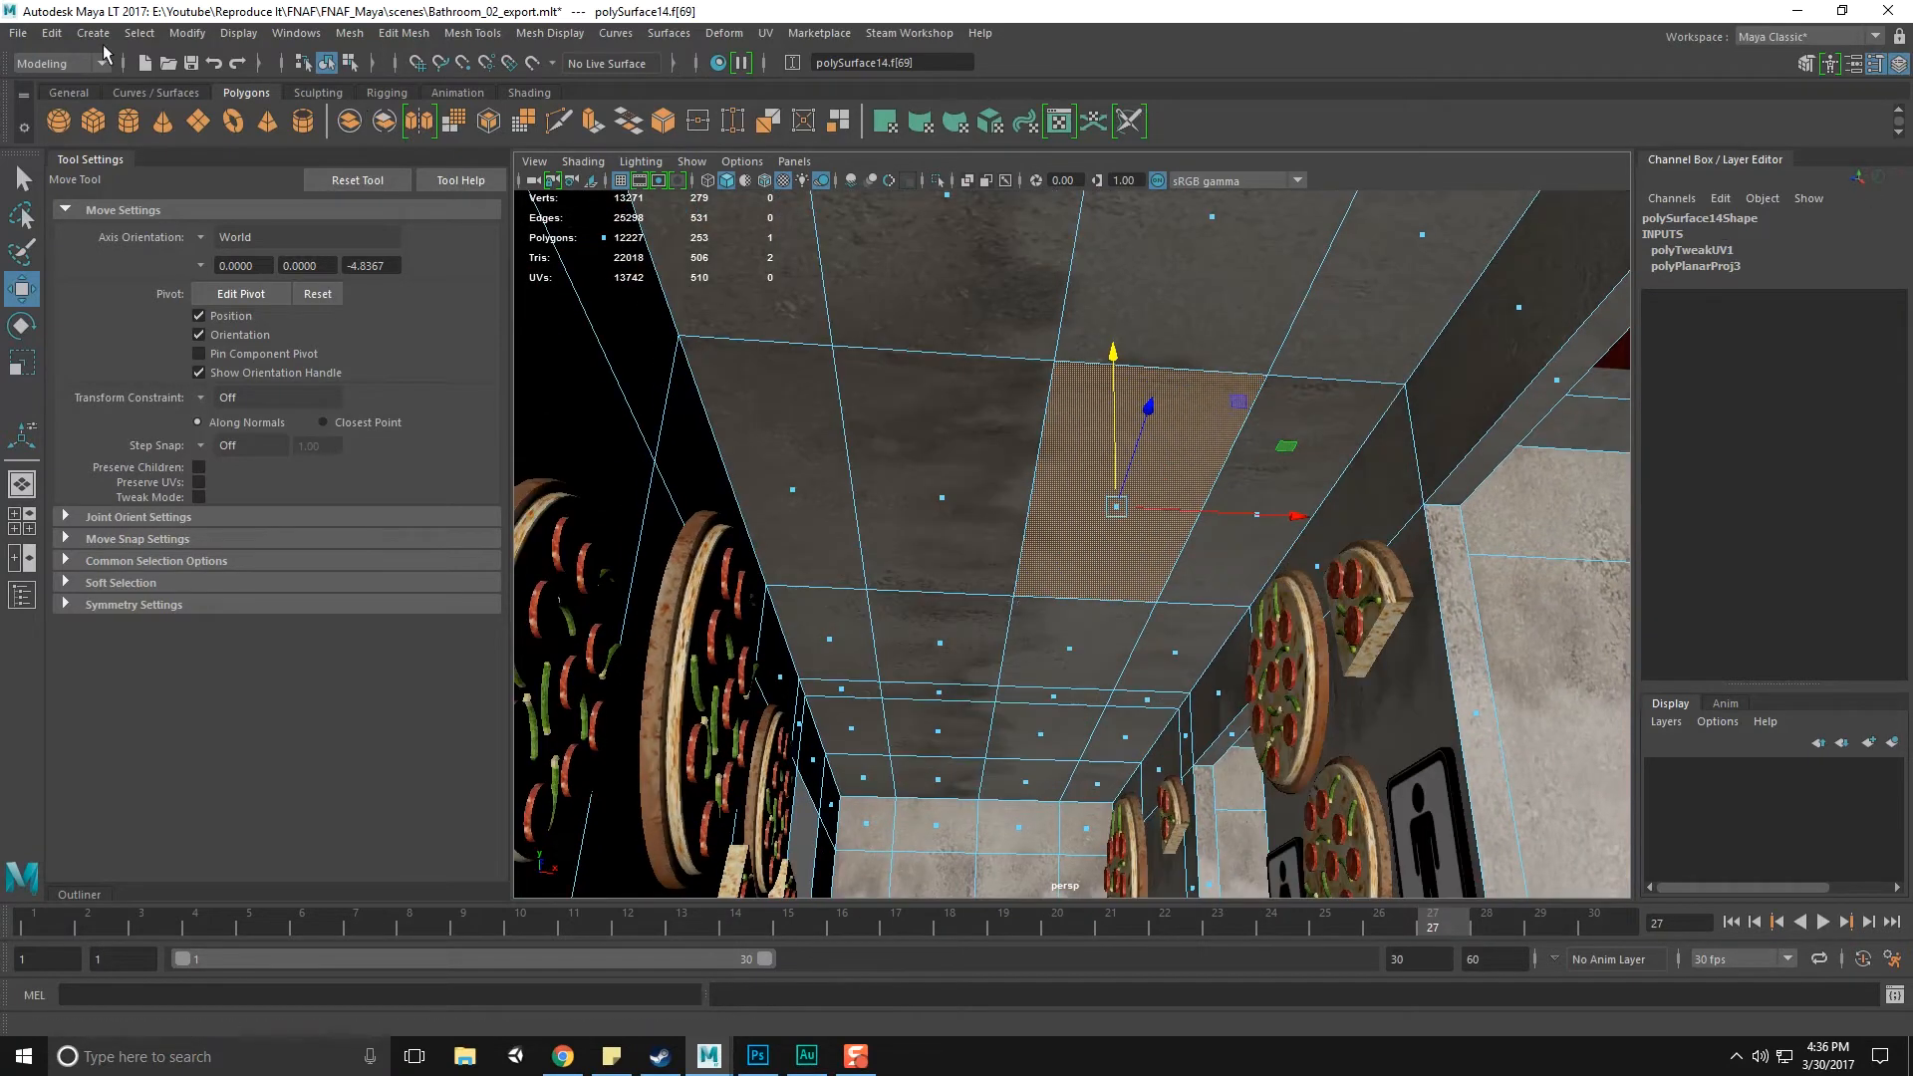
Delete the construction history of the room mesh
left_click(51, 33)
mouse_move(168, 289)
left_click(373, 306)
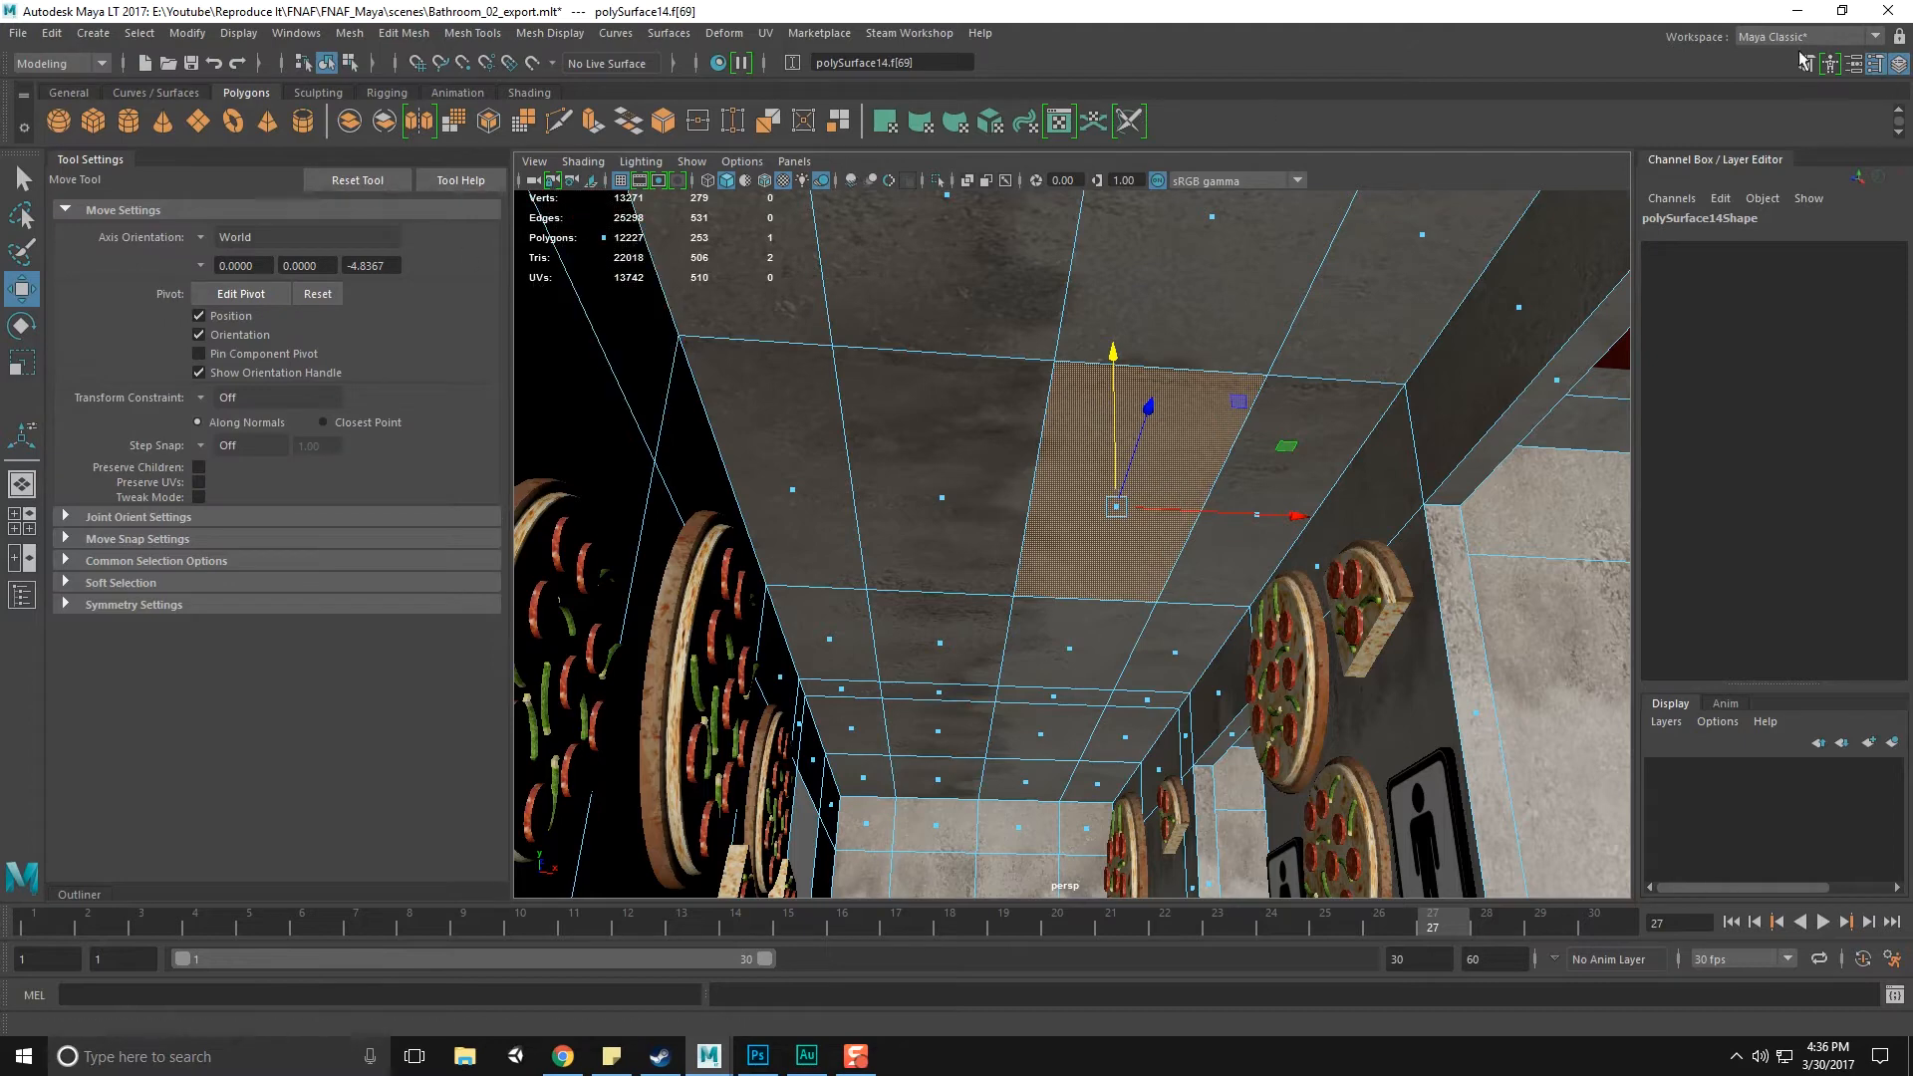
Show the Modeling Toolkit and set the selection constraint to Angle with a value of 5
left_click(1831, 63)
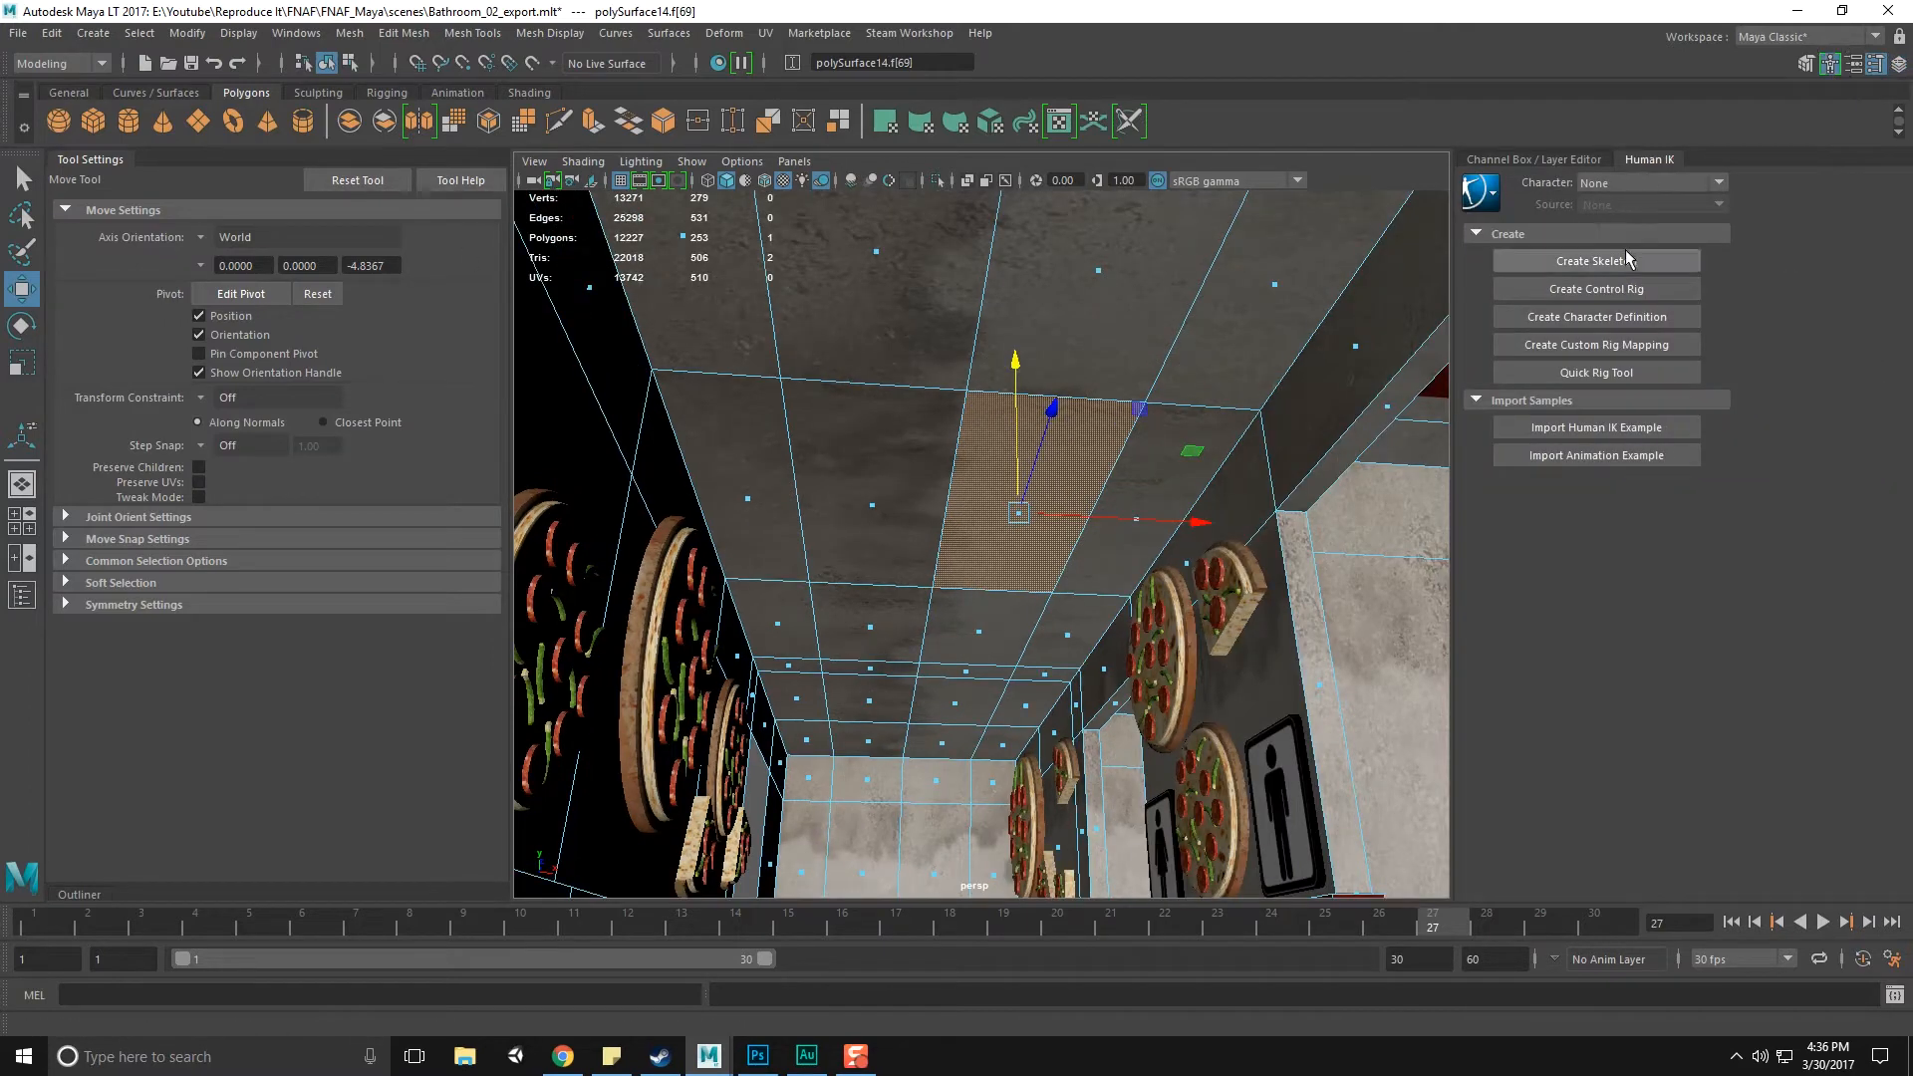
left_click(1807, 64)
left_click_drag(1794, 95, 1232, 169)
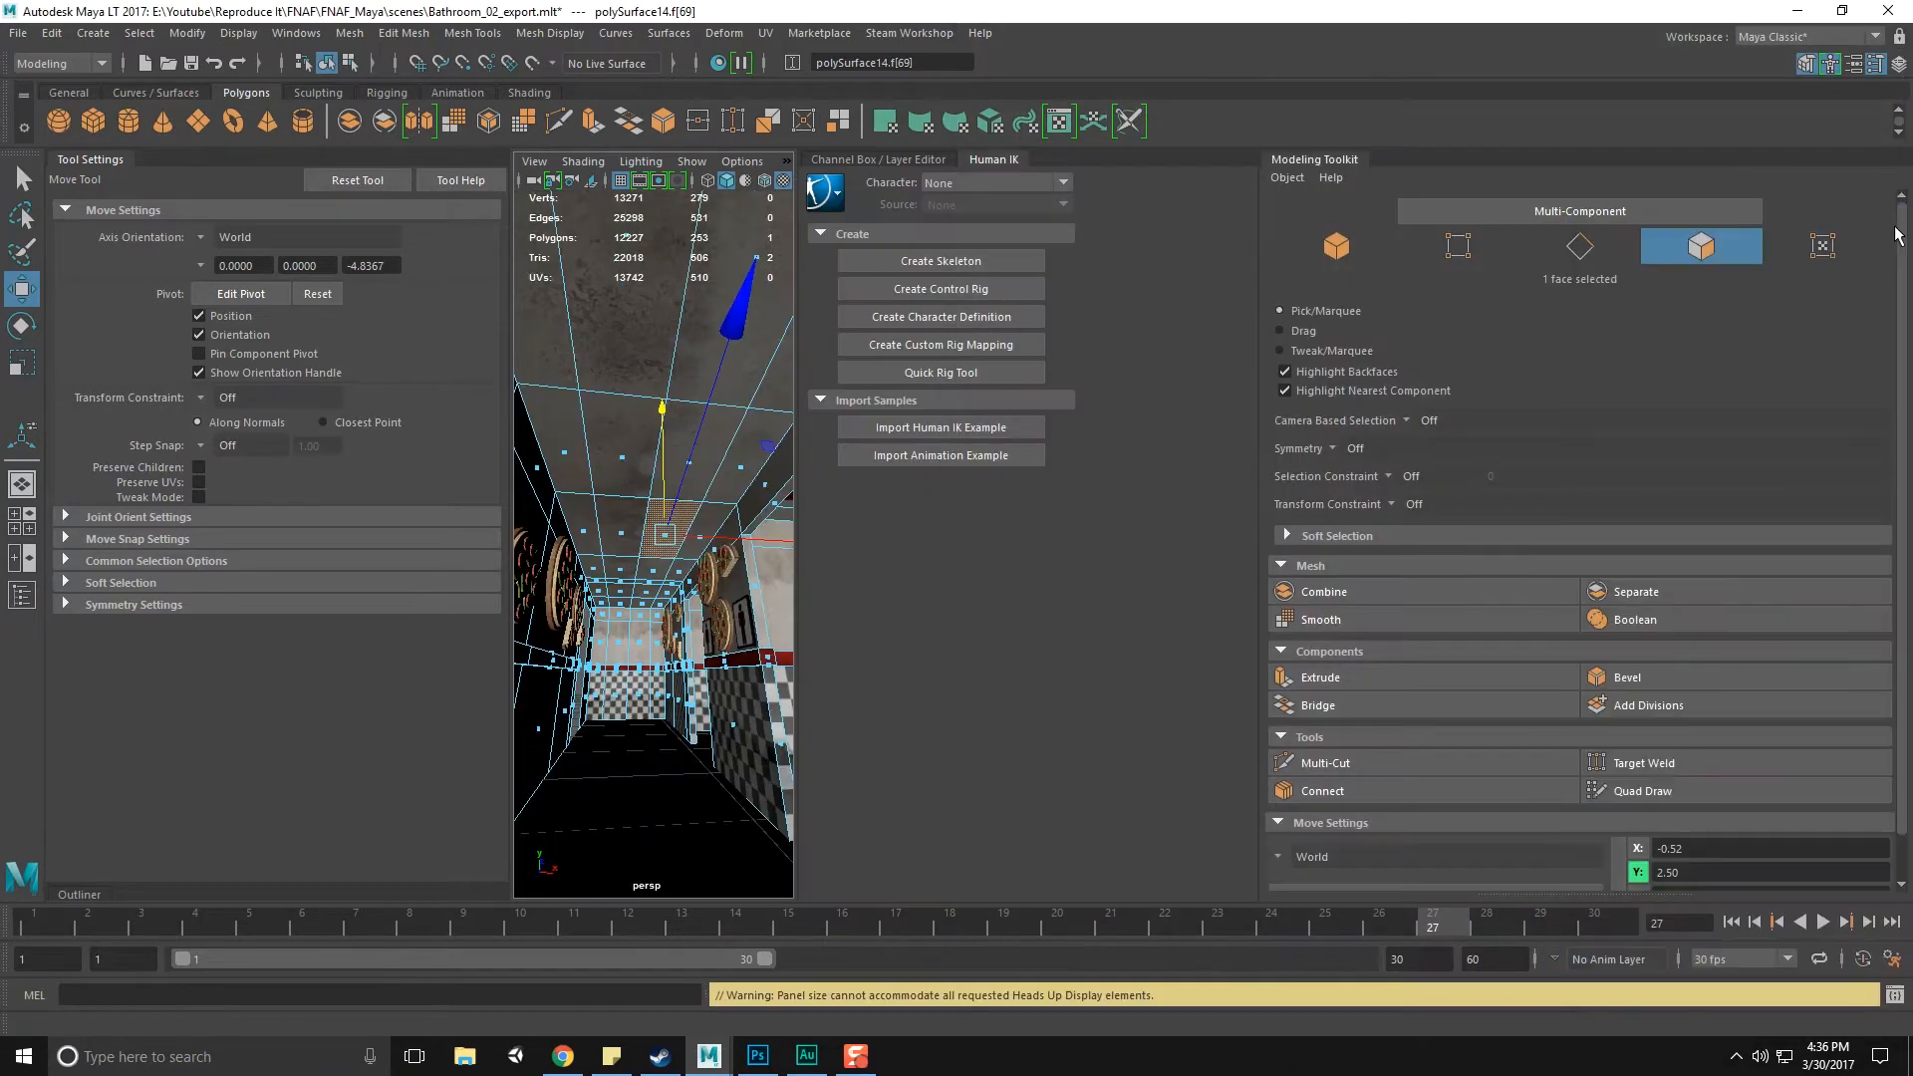
left_click_drag(1233, 164, 1699, 171)
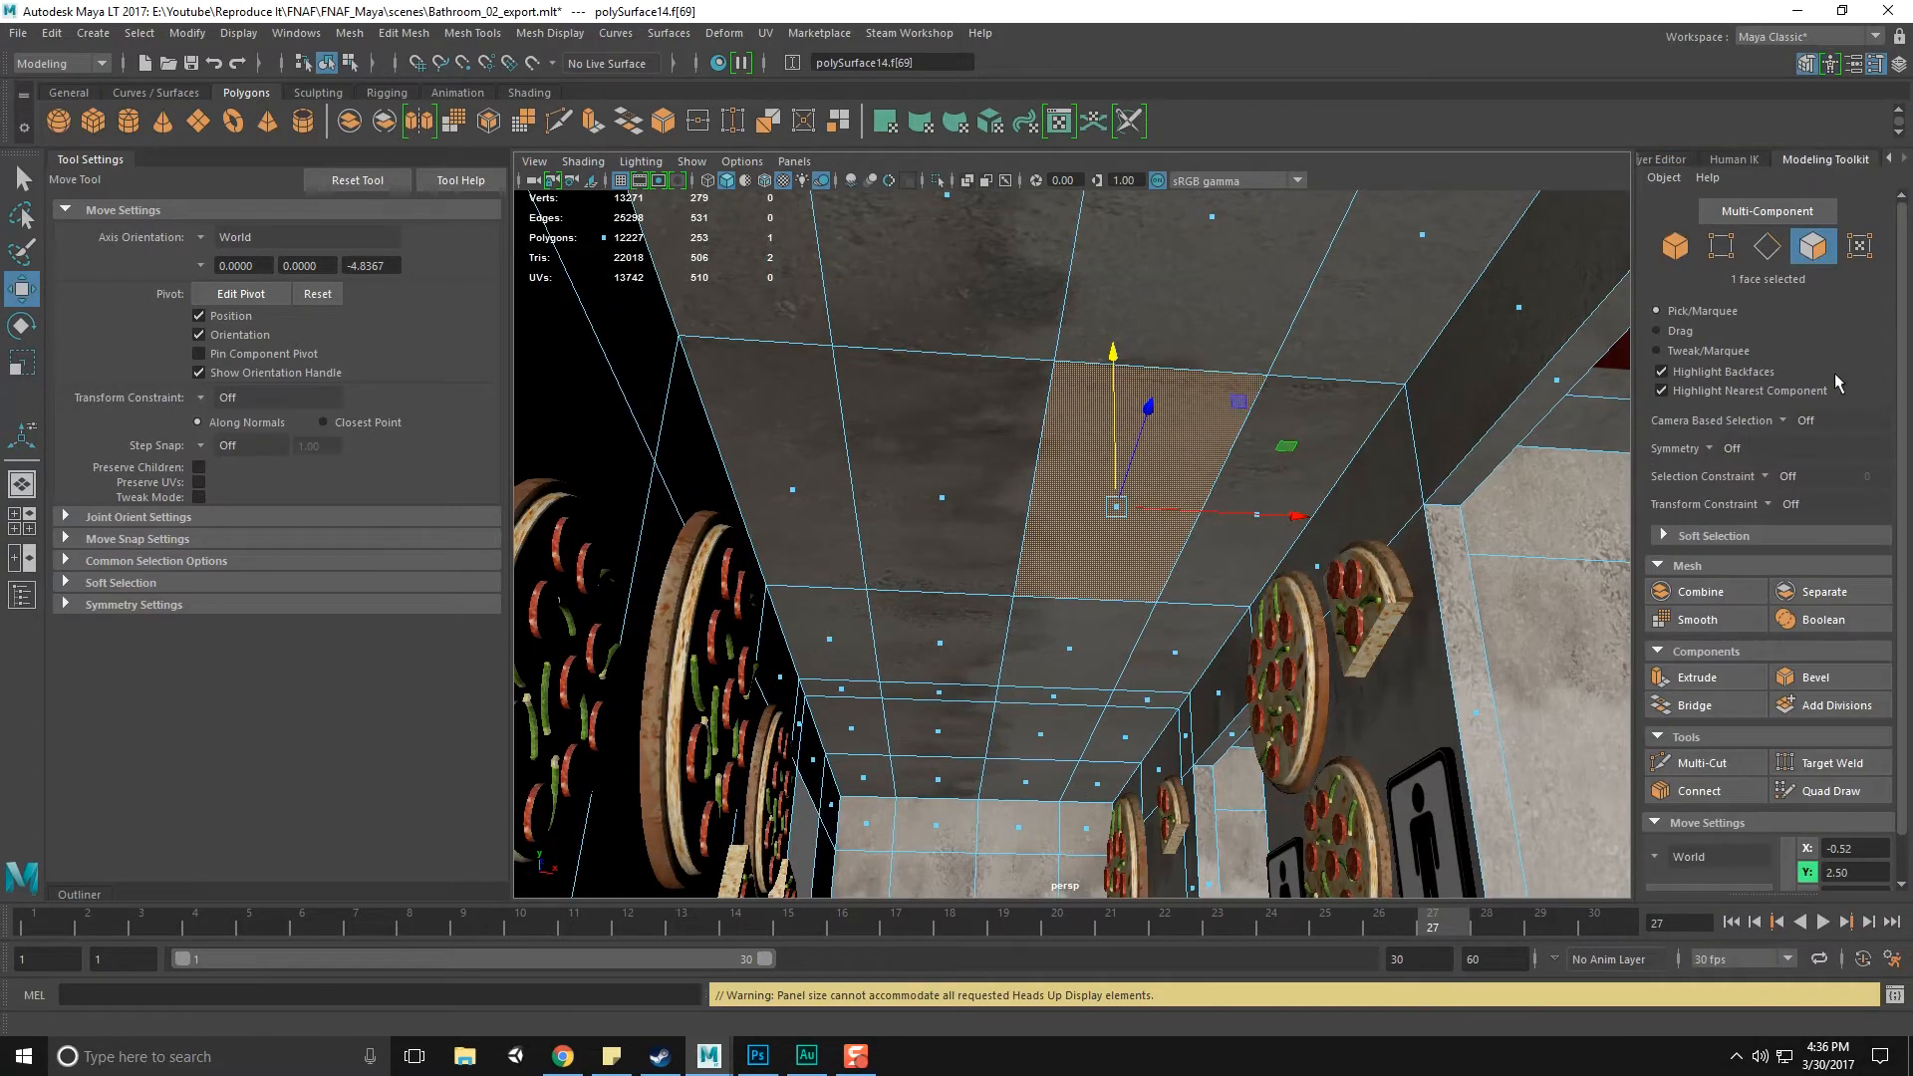
scroll(1724, 588, "down", 2)
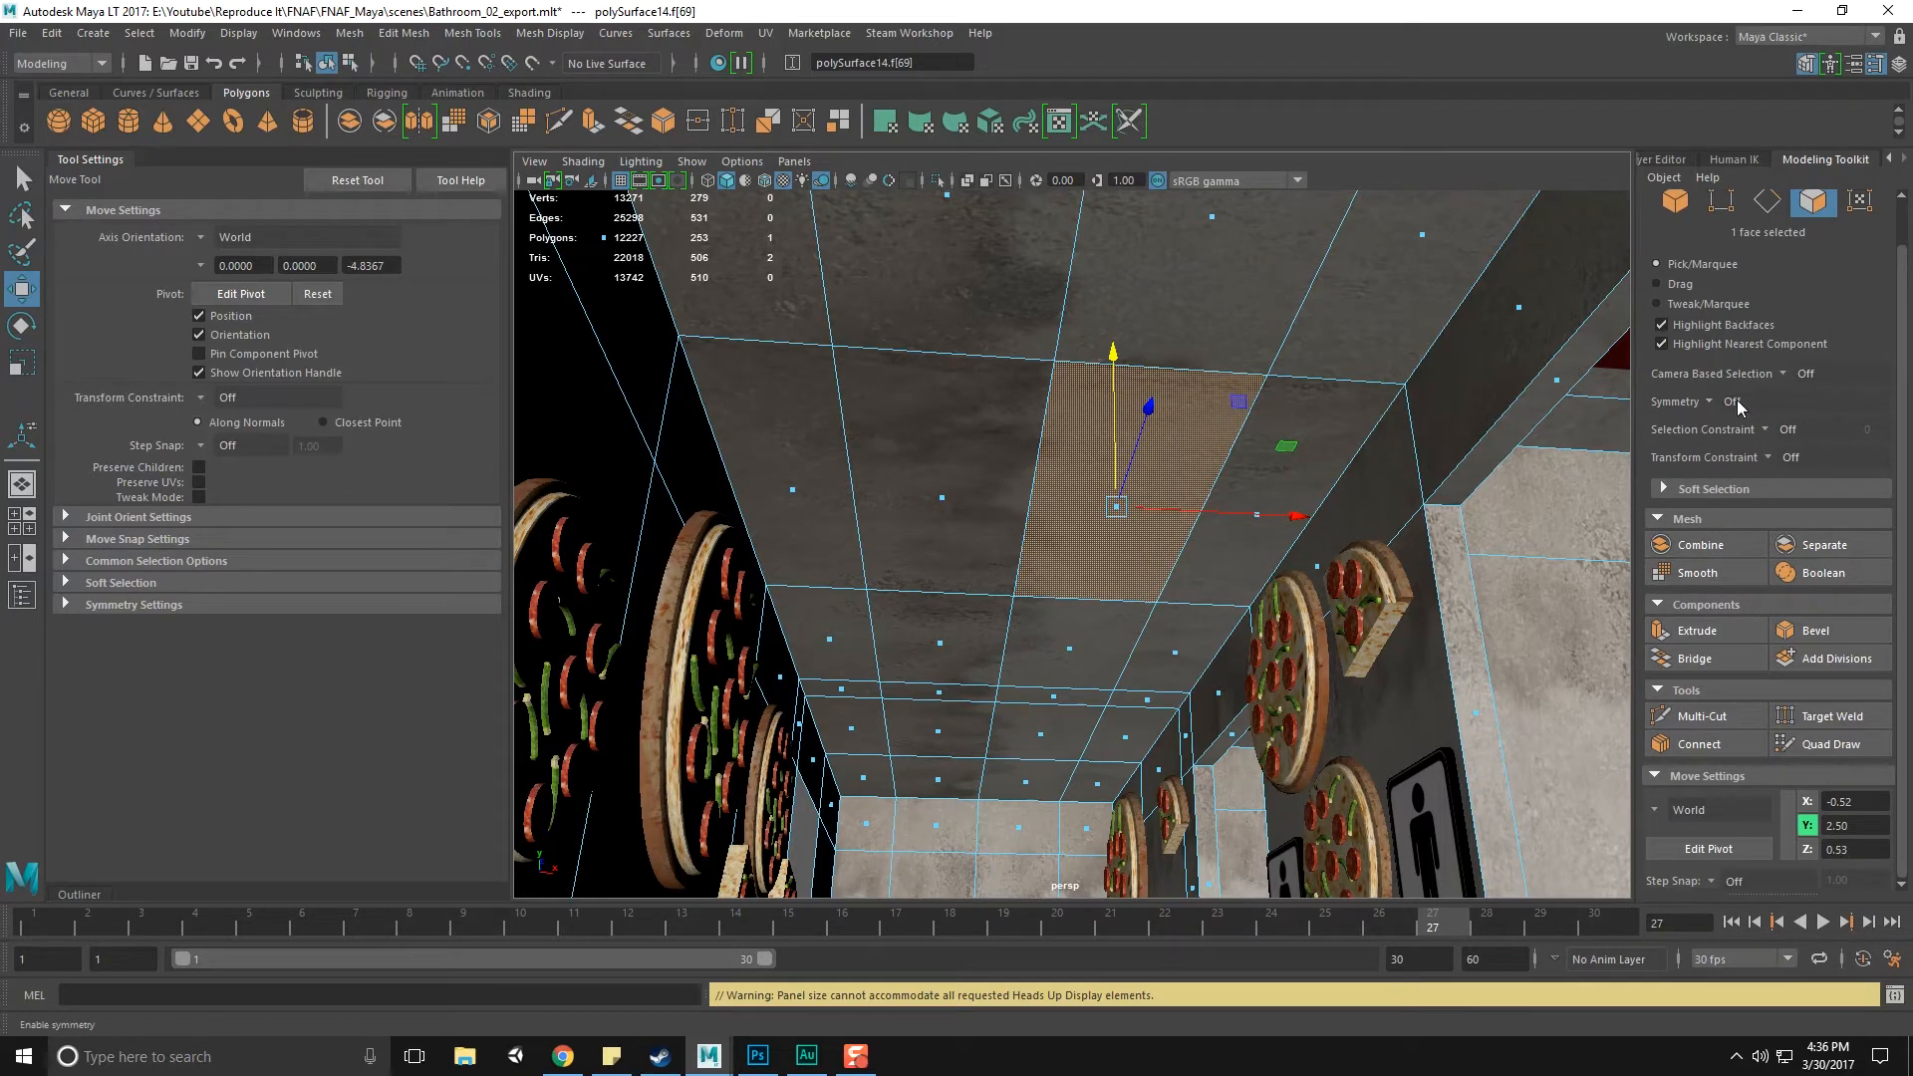
left_click(1780, 432)
left_click(1790, 459)
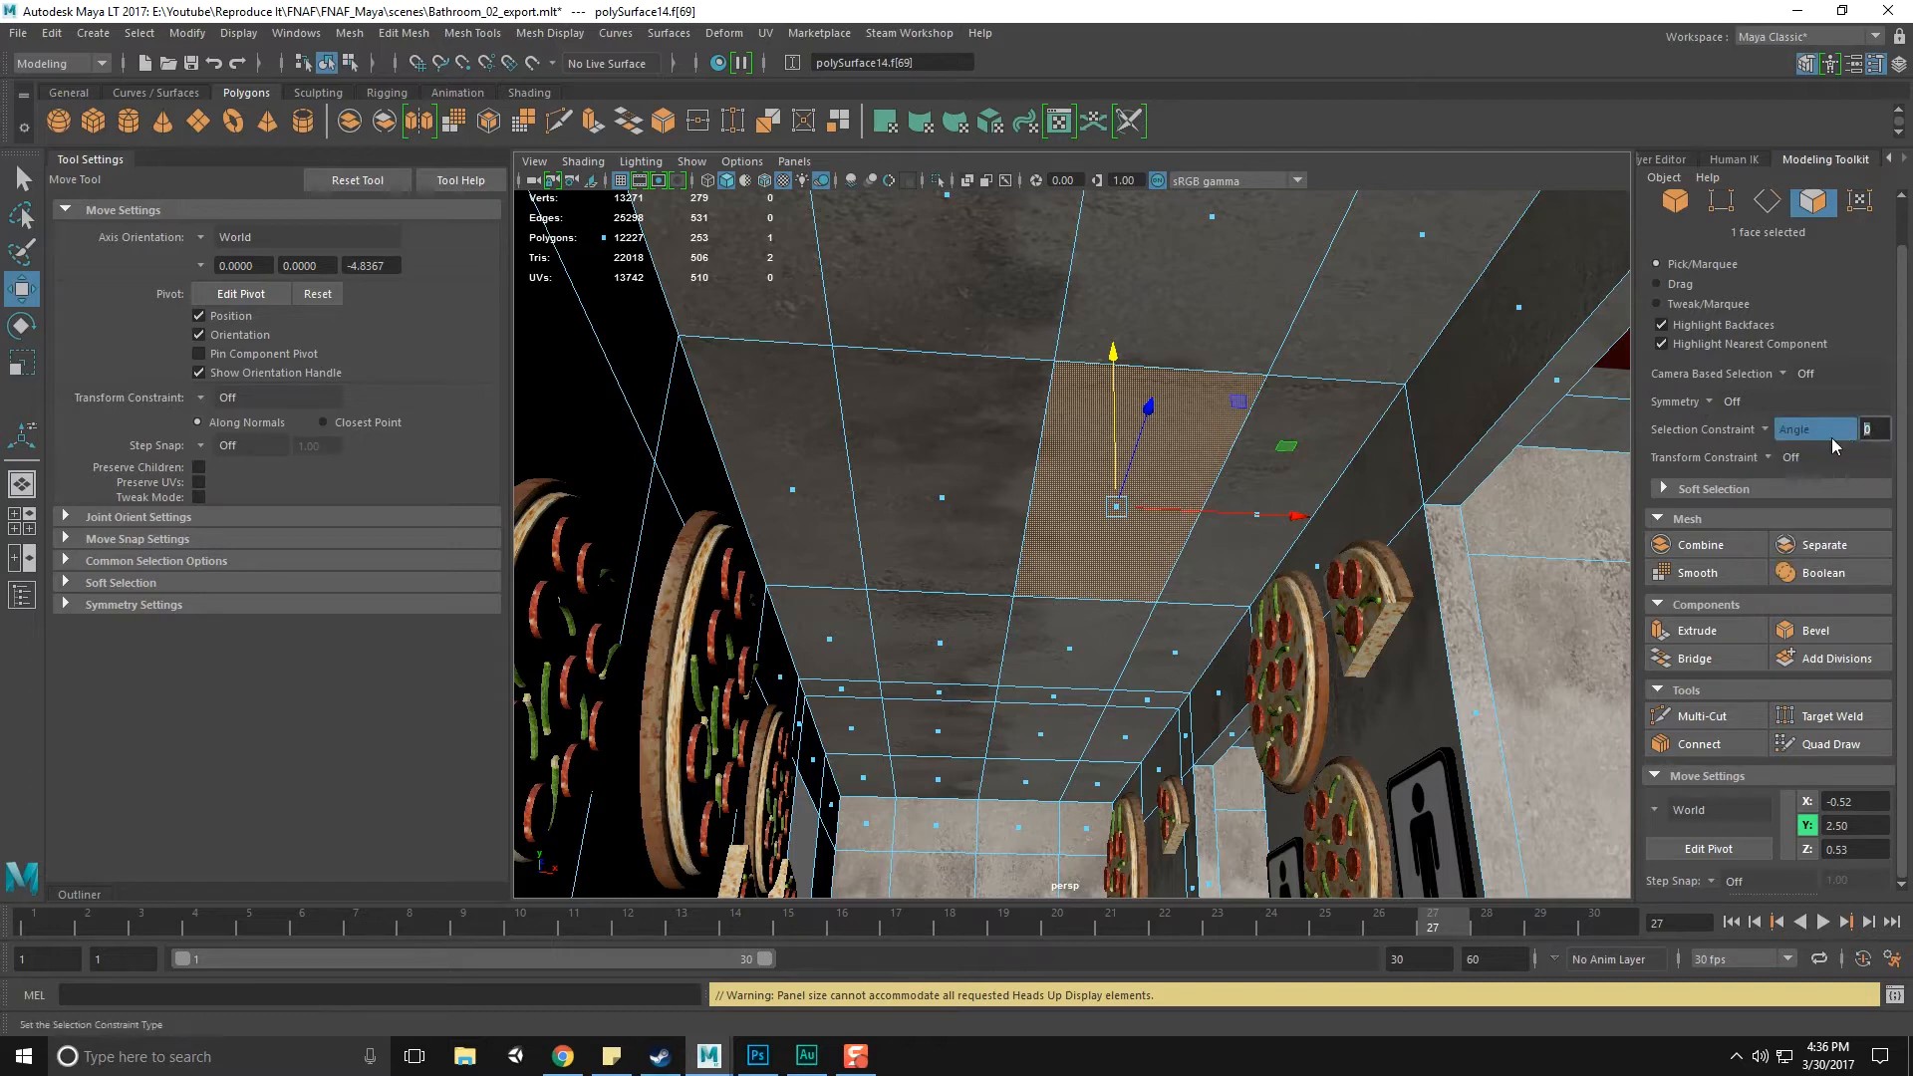
type("5")
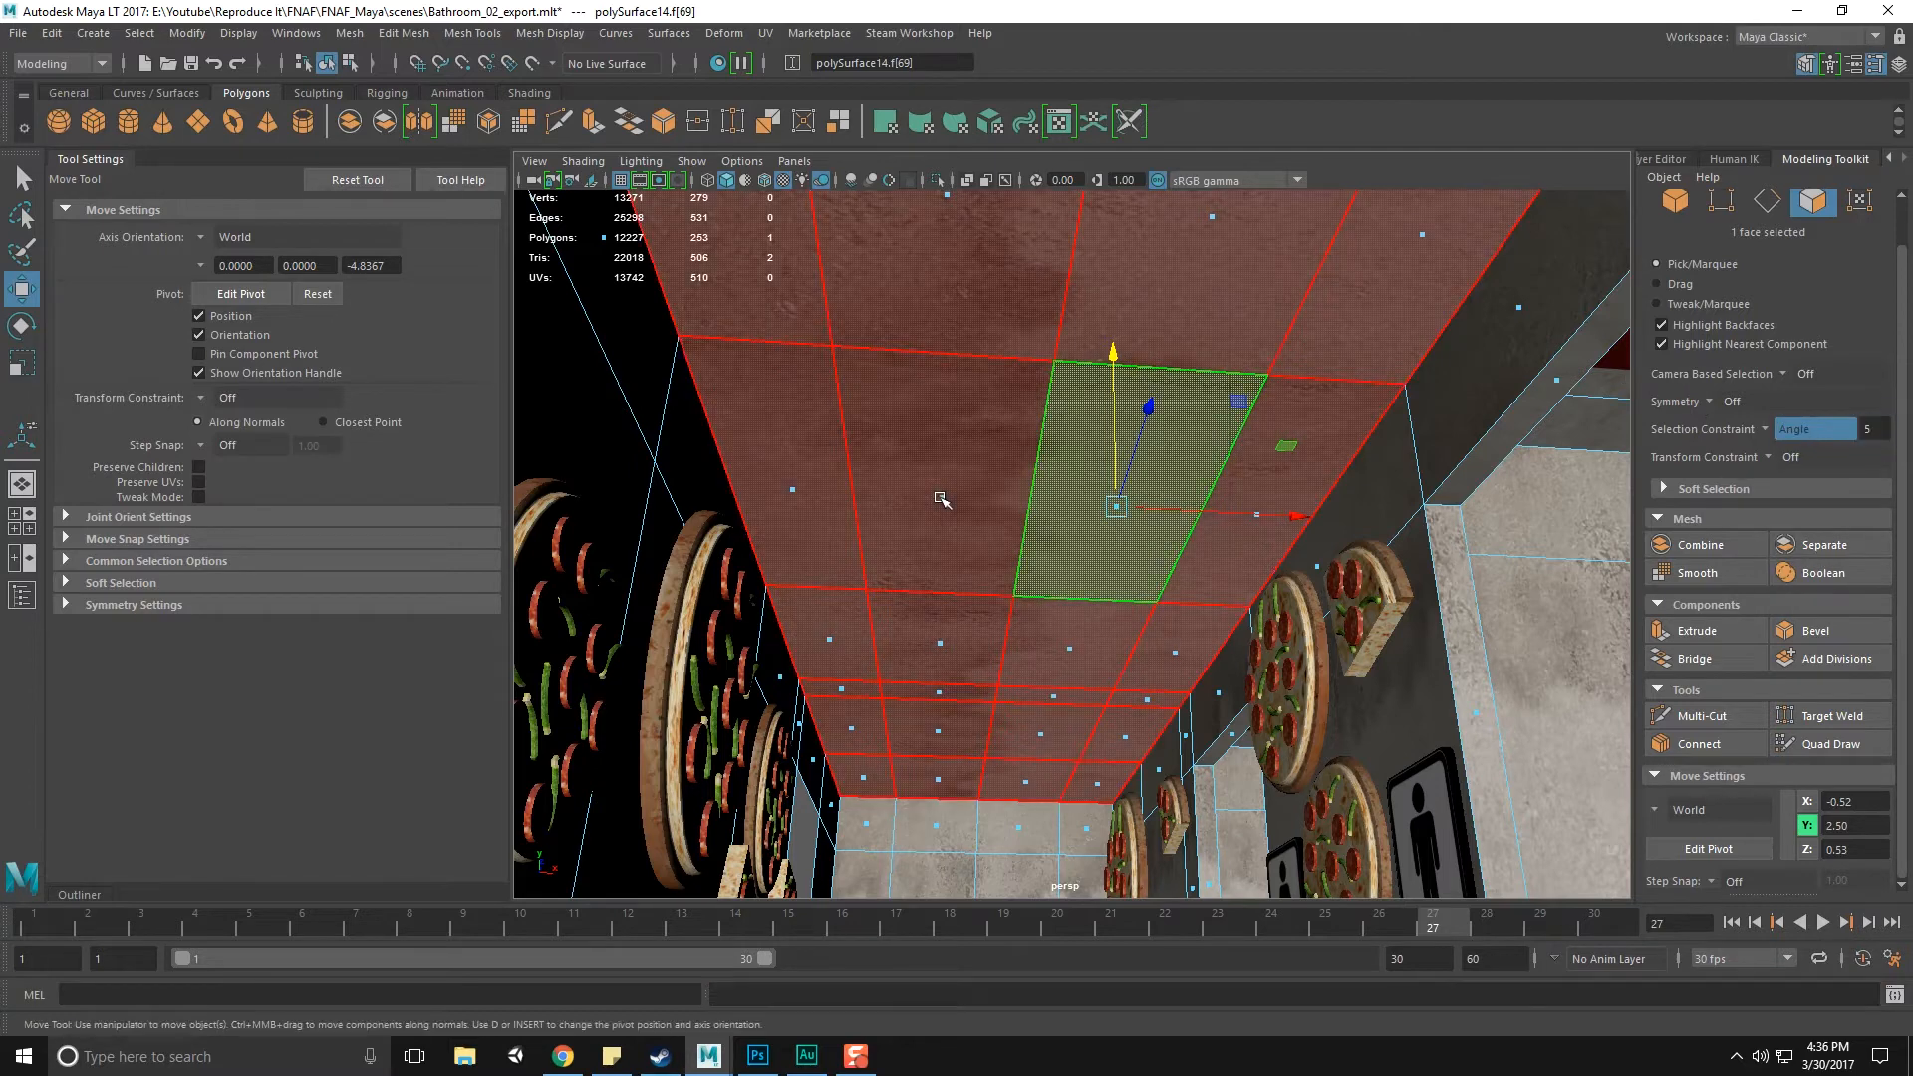
Select all ceiling faces of the hallway and add the ceiling faces of both bathrooms to the selection
left_click(922, 509)
left_click_drag(1435, 604, 1021, 449, "alt")
middle_click_drag(1020, 448, 1060, 598, "alt")
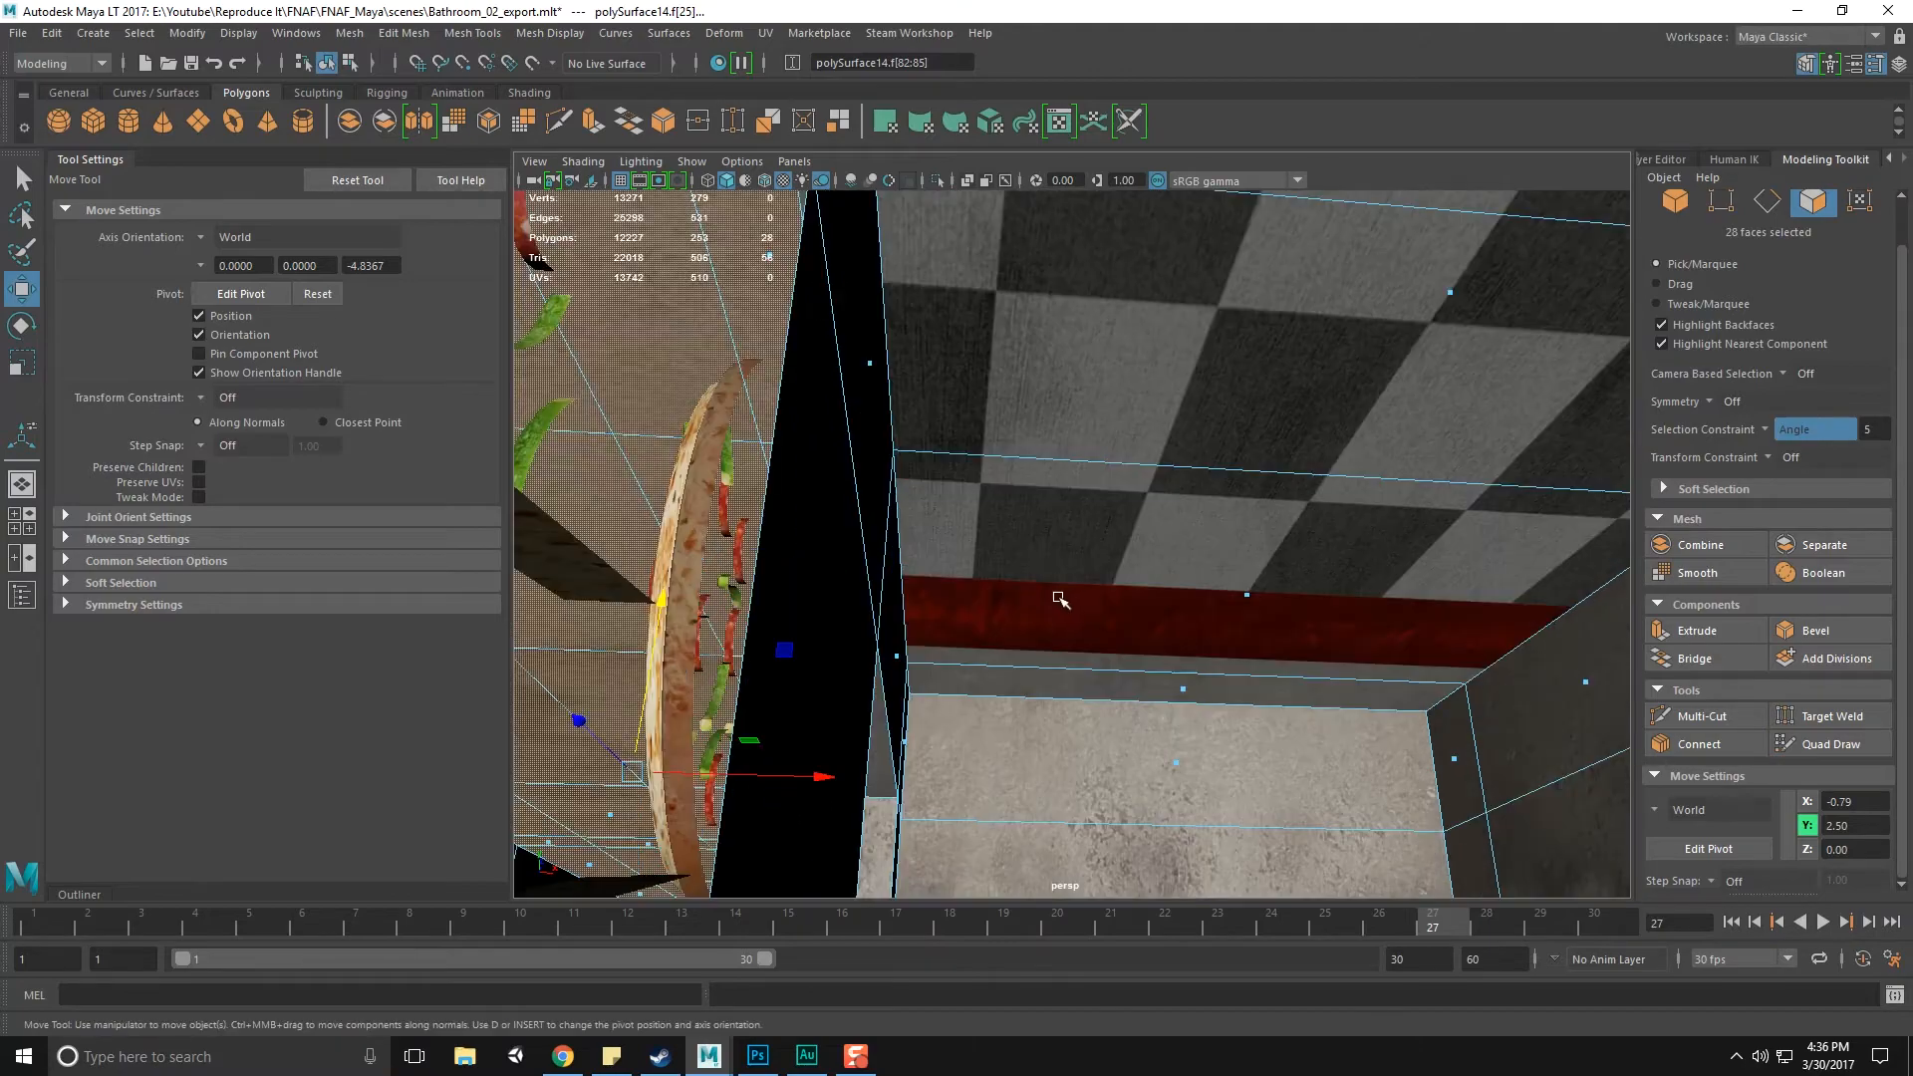
left_click_drag(1059, 598, 1255, 582, "alt")
left_click(1254, 582, "shift")
left_click_drag(1286, 684, 1166, 652, "alt")
middle_click_drag(972, 381, 1021, 441, "alt")
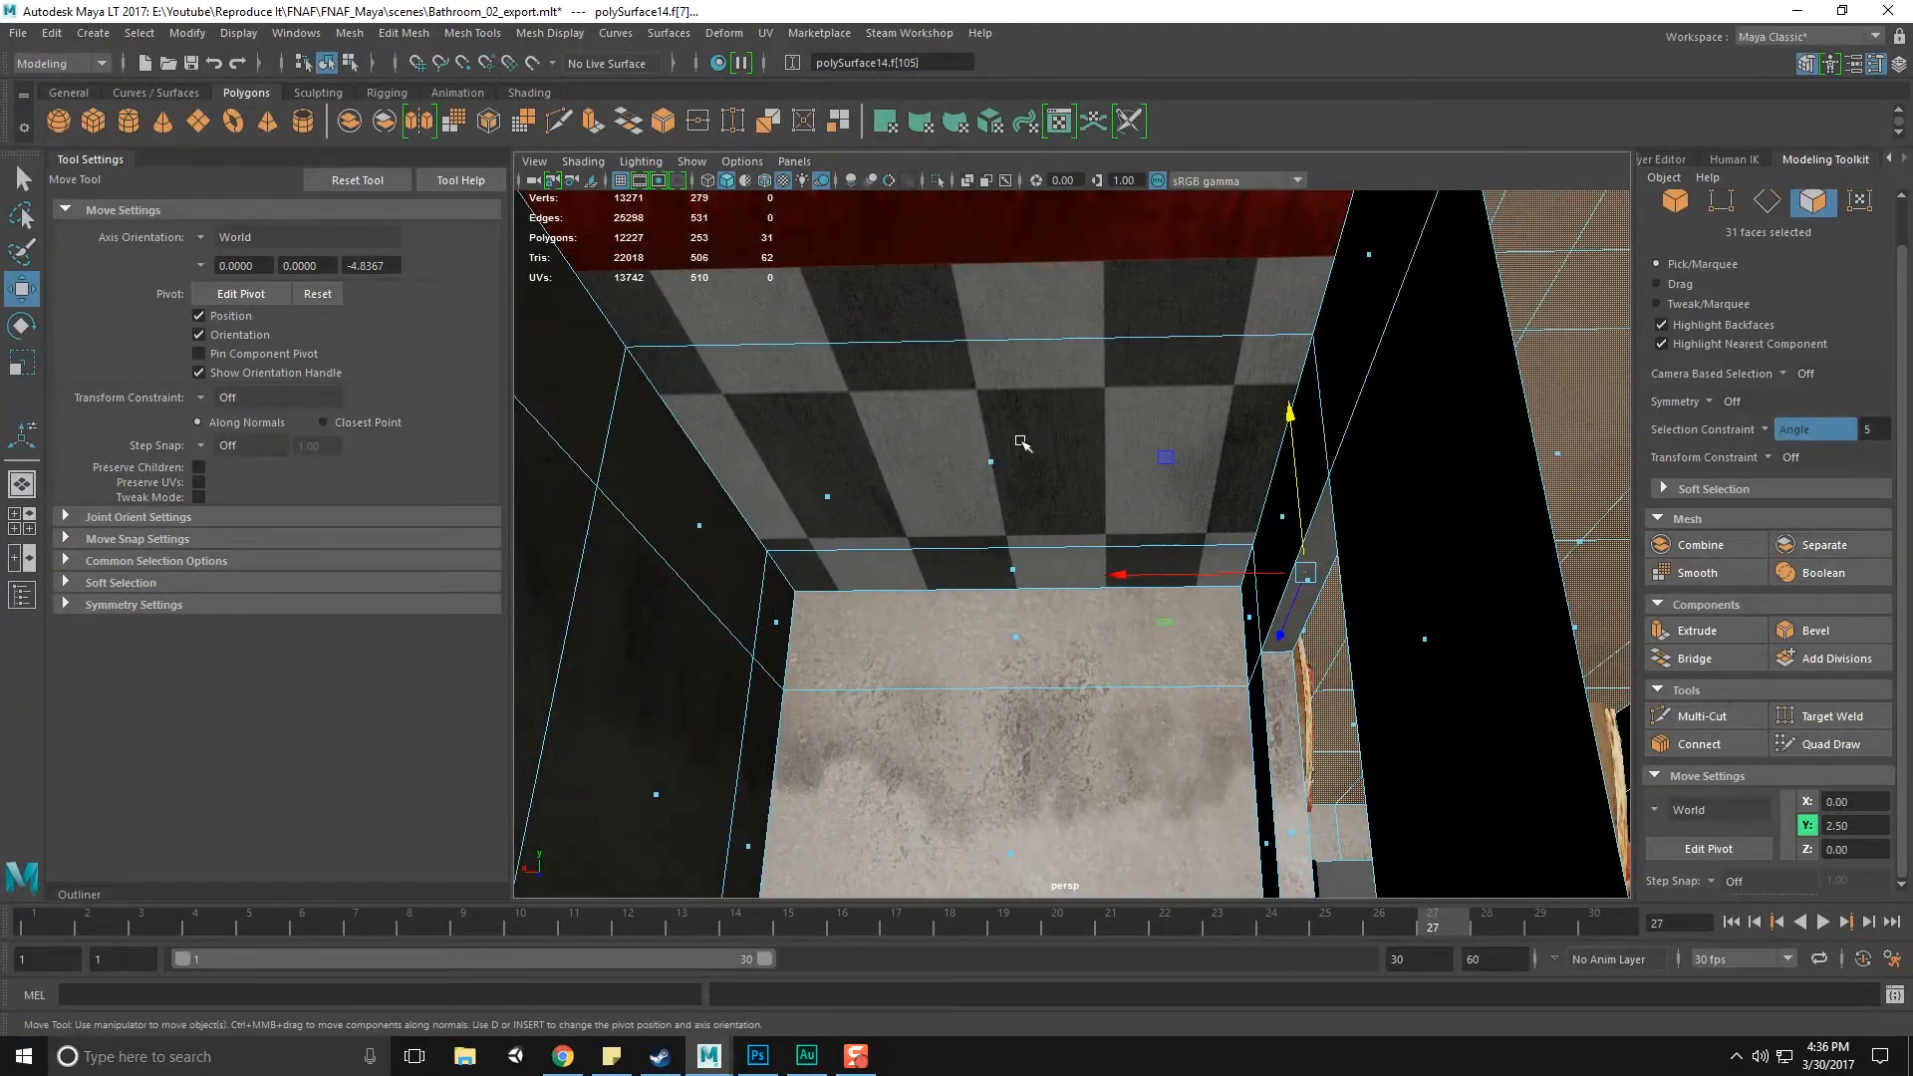
left_click(1002, 461, "shift")
left_click_drag(1001, 460, 1275, 590, "alt")
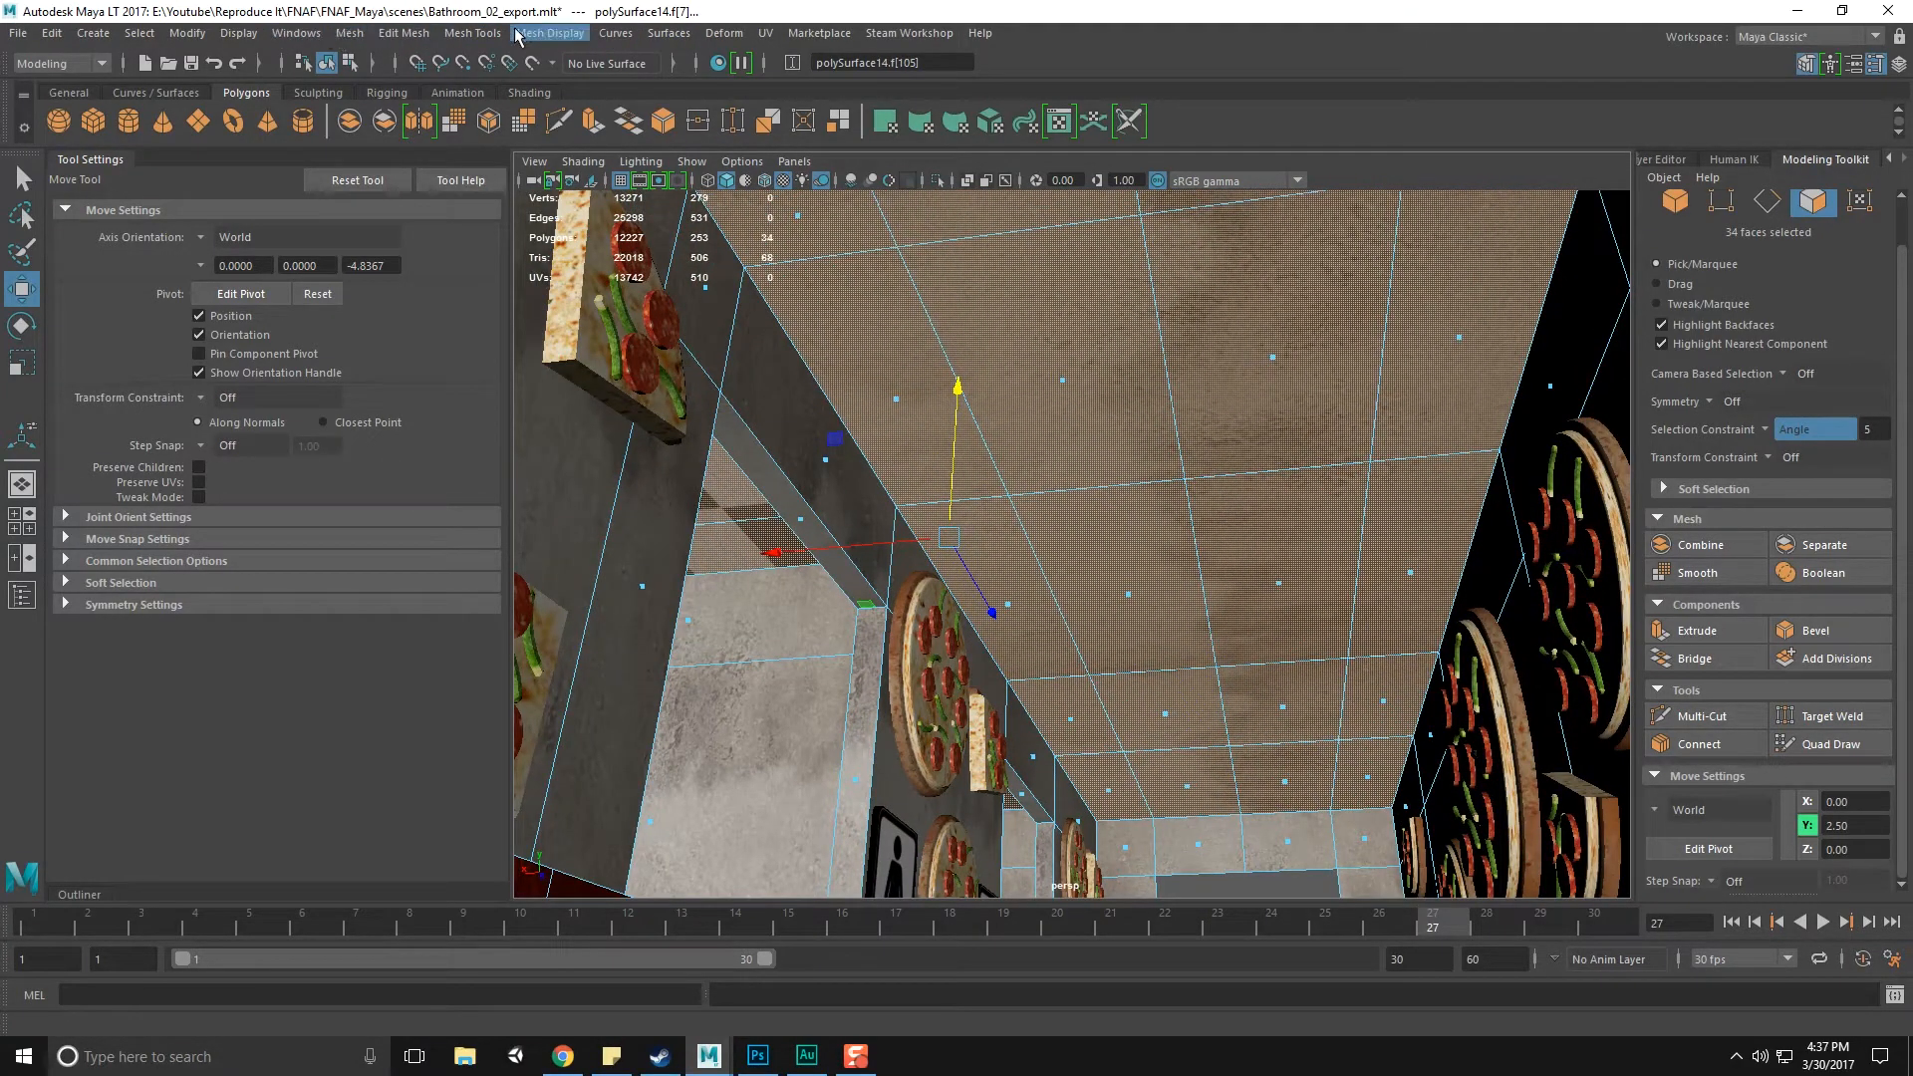
Extract the selected ceiling faces as separate objects with an offset of 0 and return to object selection
right_click_drag(1229, 449, 1295, 750, "shift")
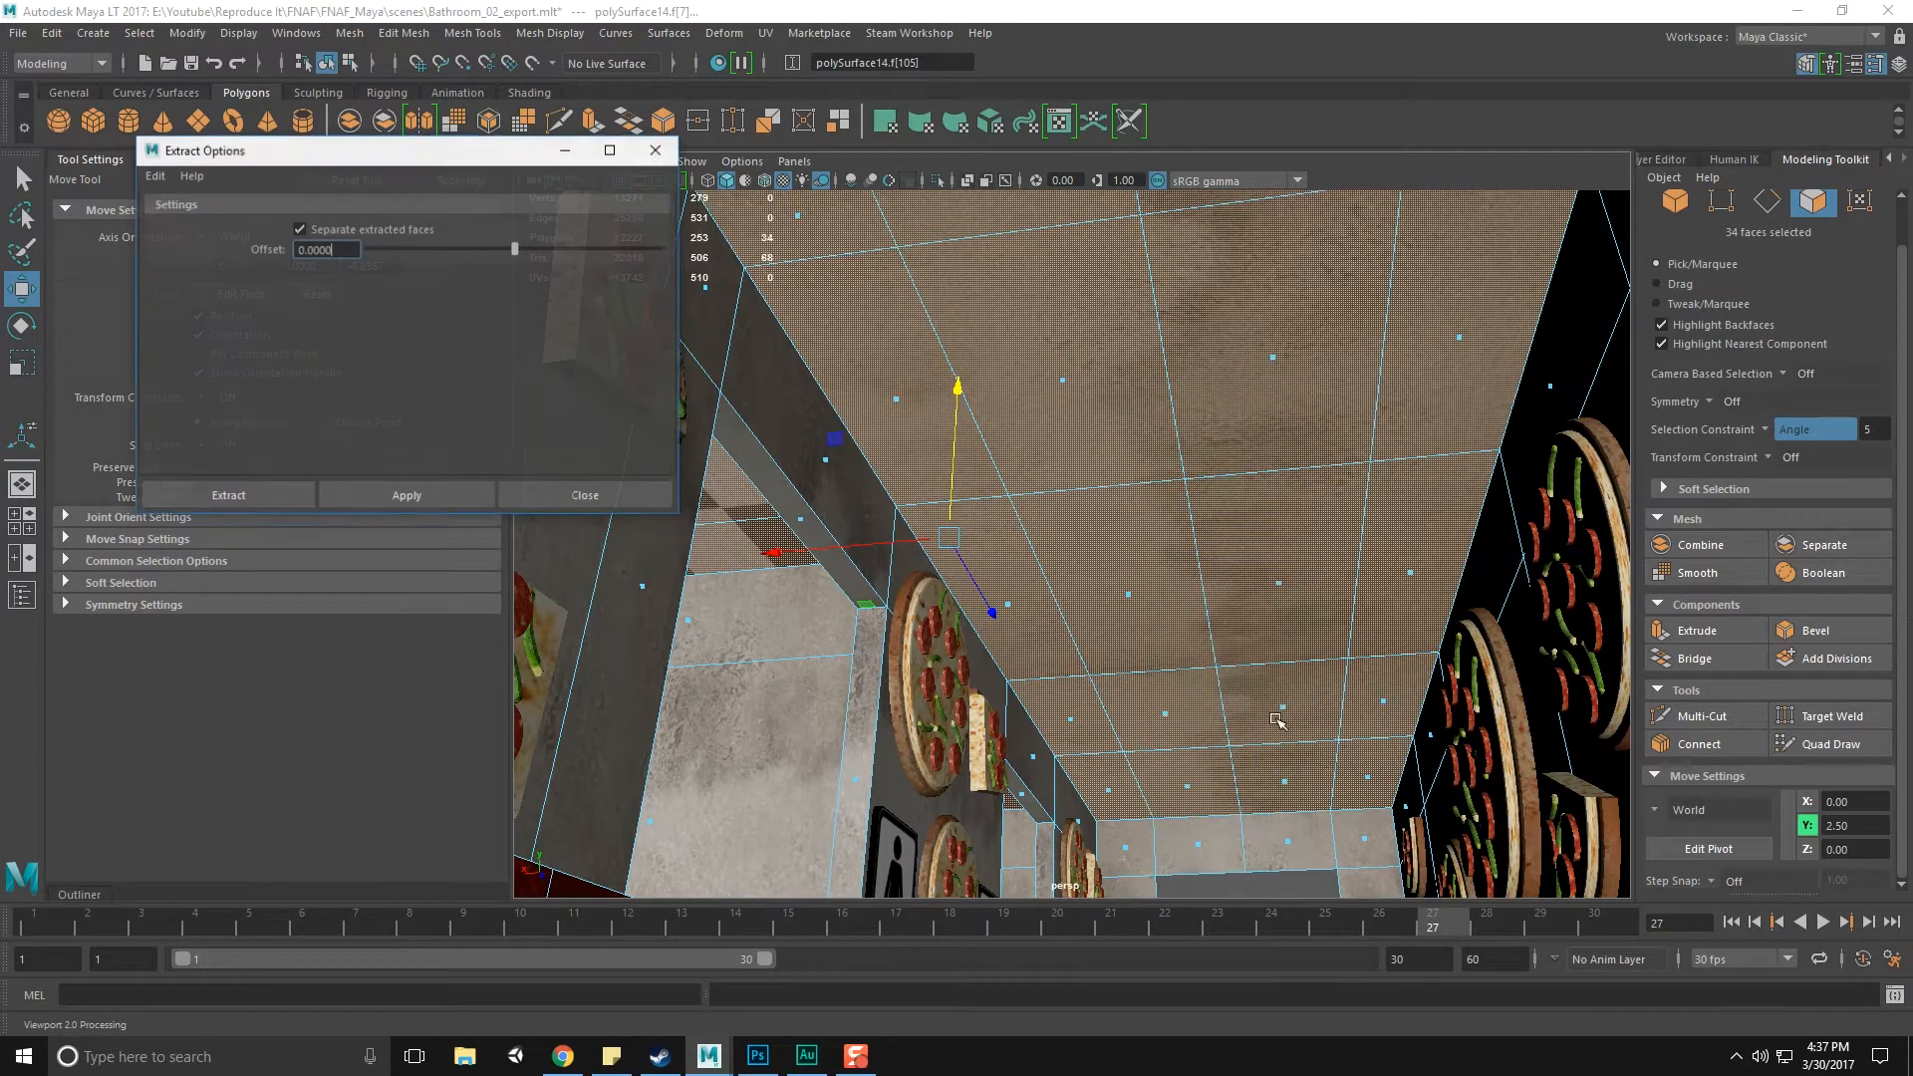
left_click(249, 496)
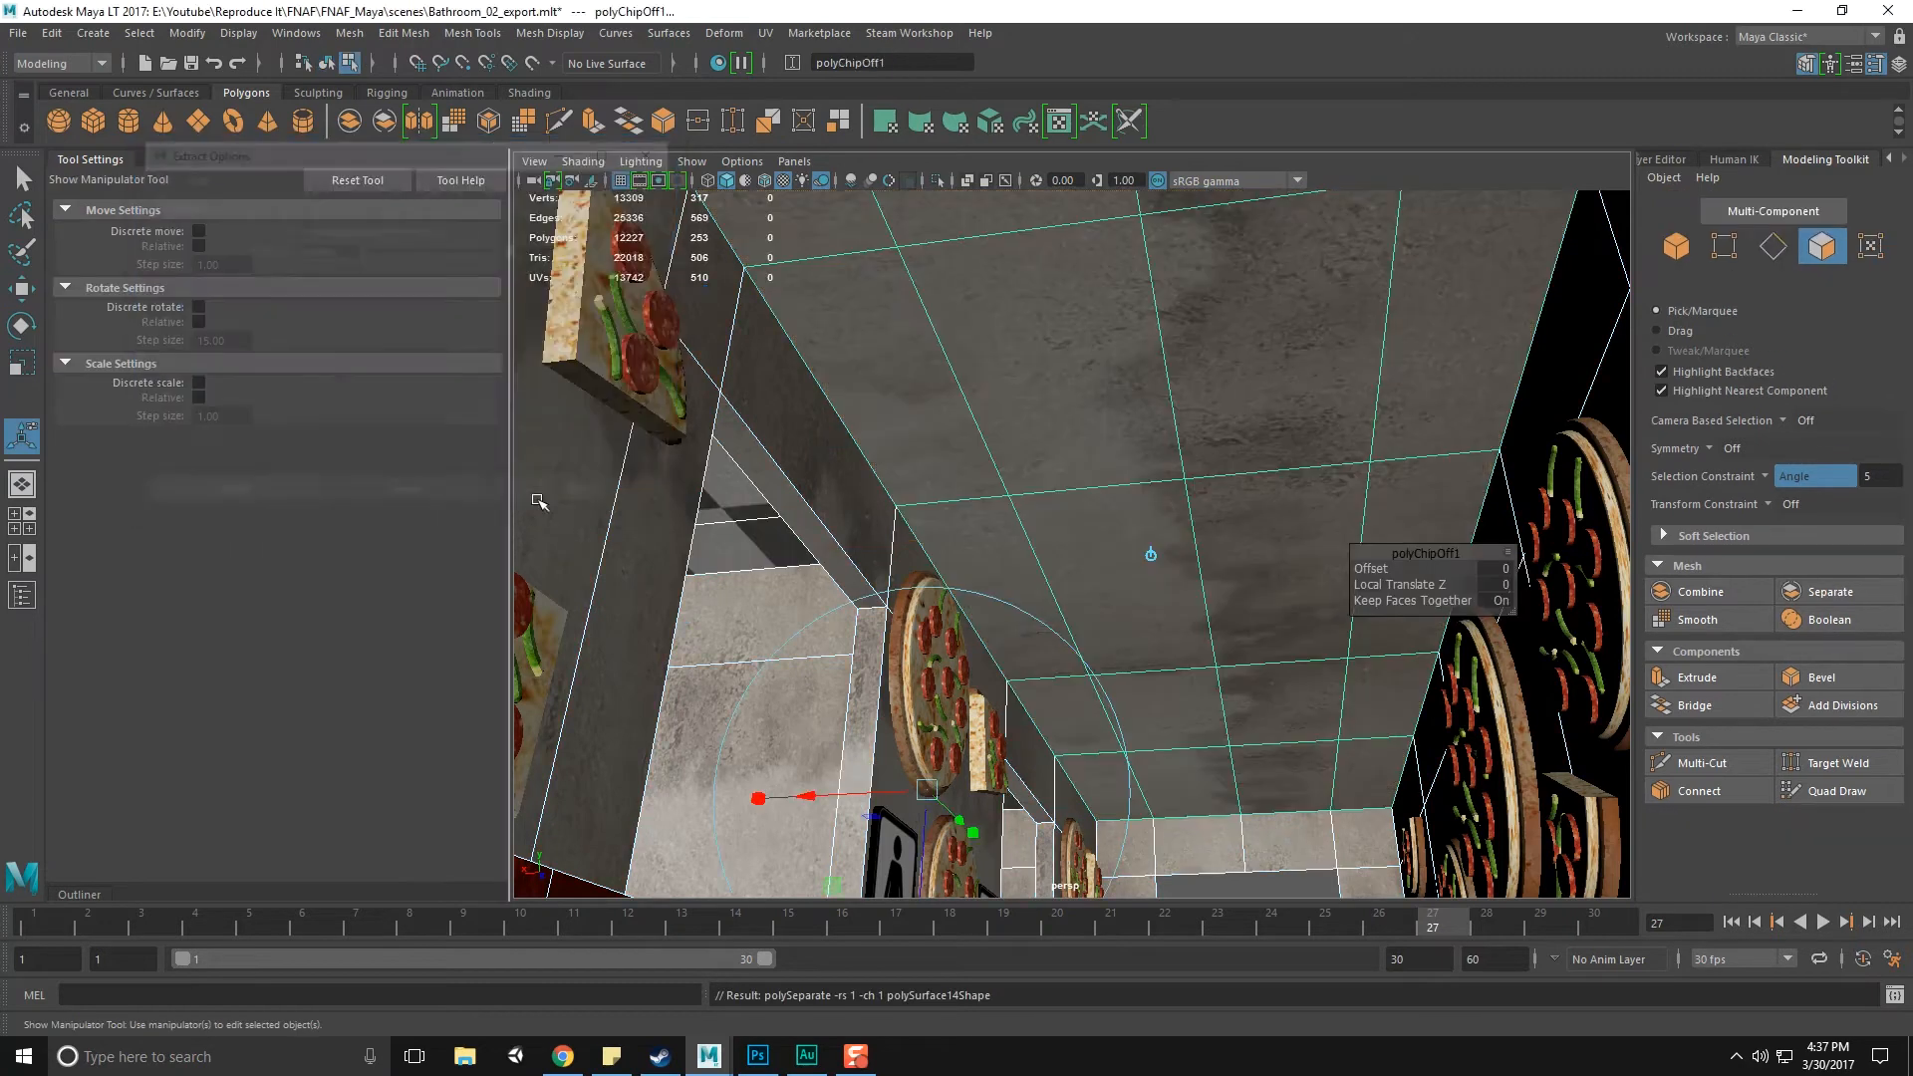
key("q")
key("F8")
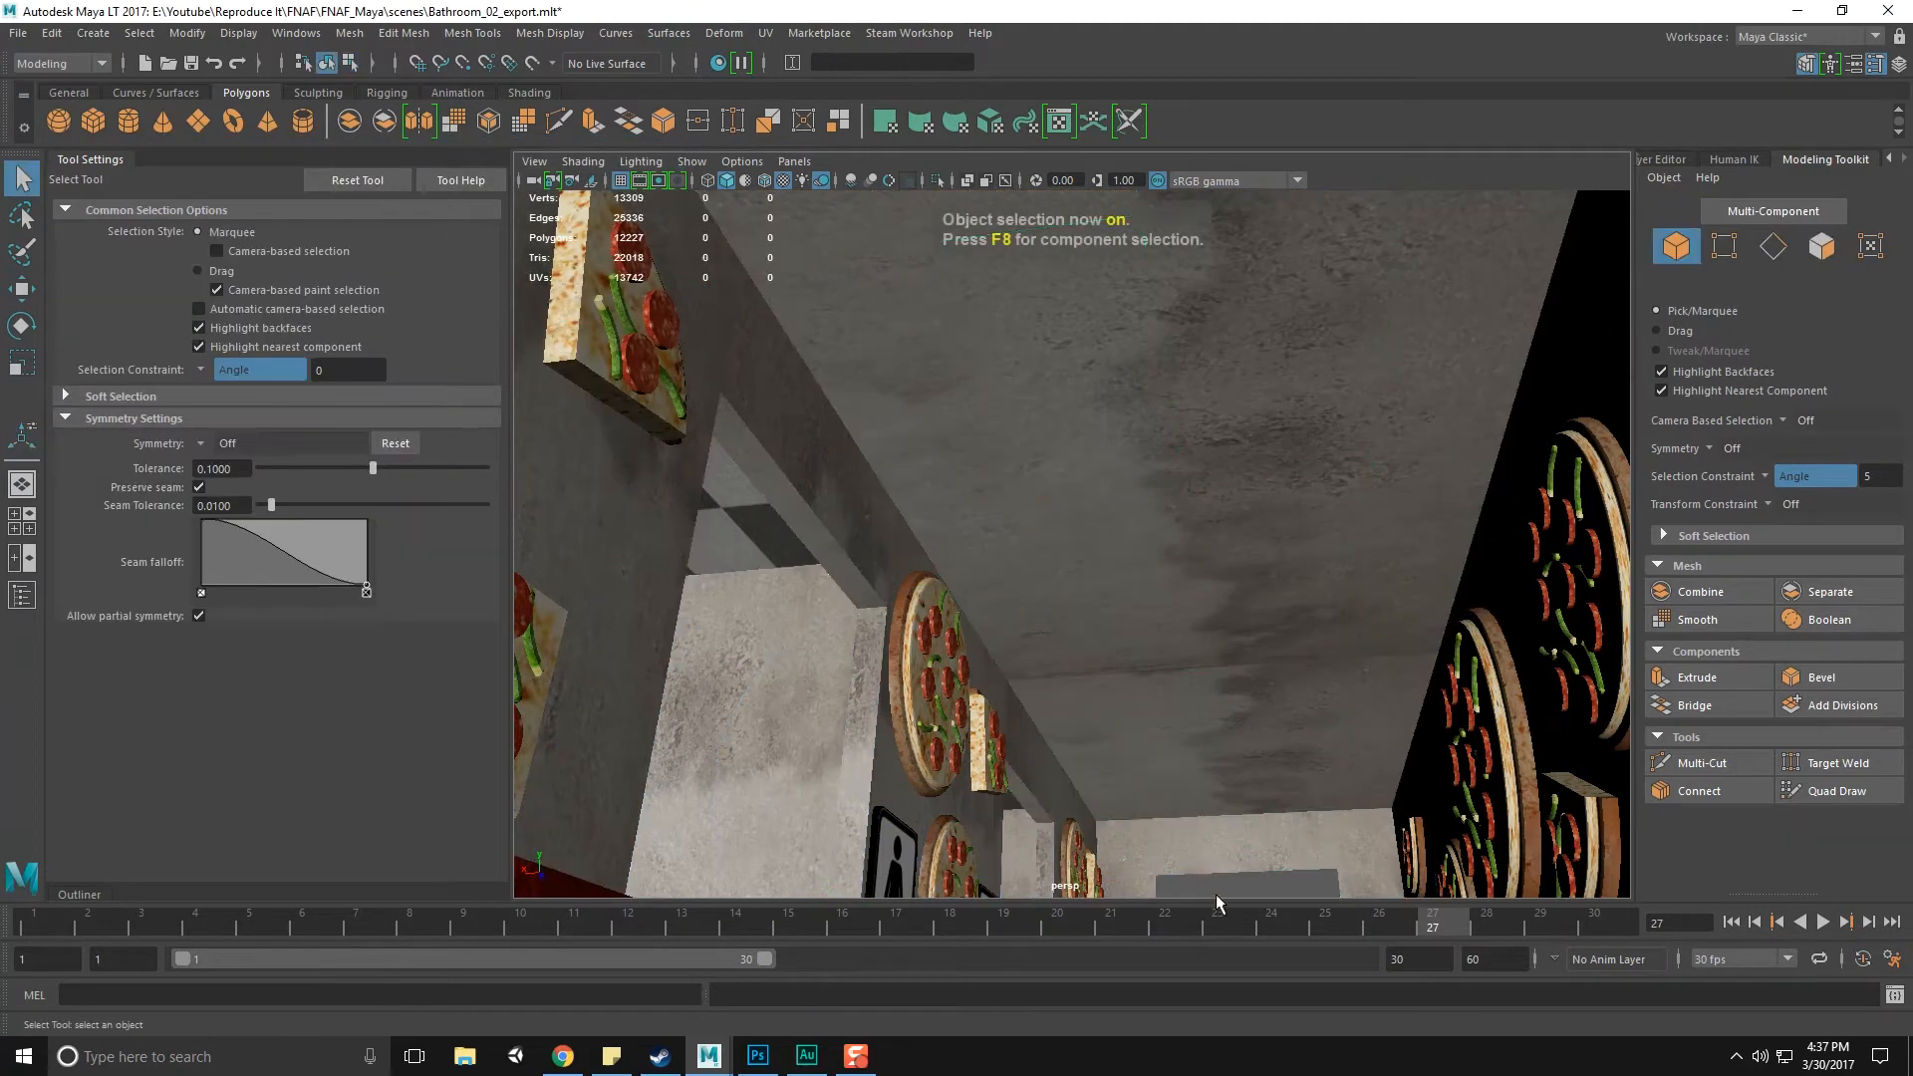
Select the extracted hallway ceiling and the remaining walls in turn to check that they are separate objects
left_click(1196, 653)
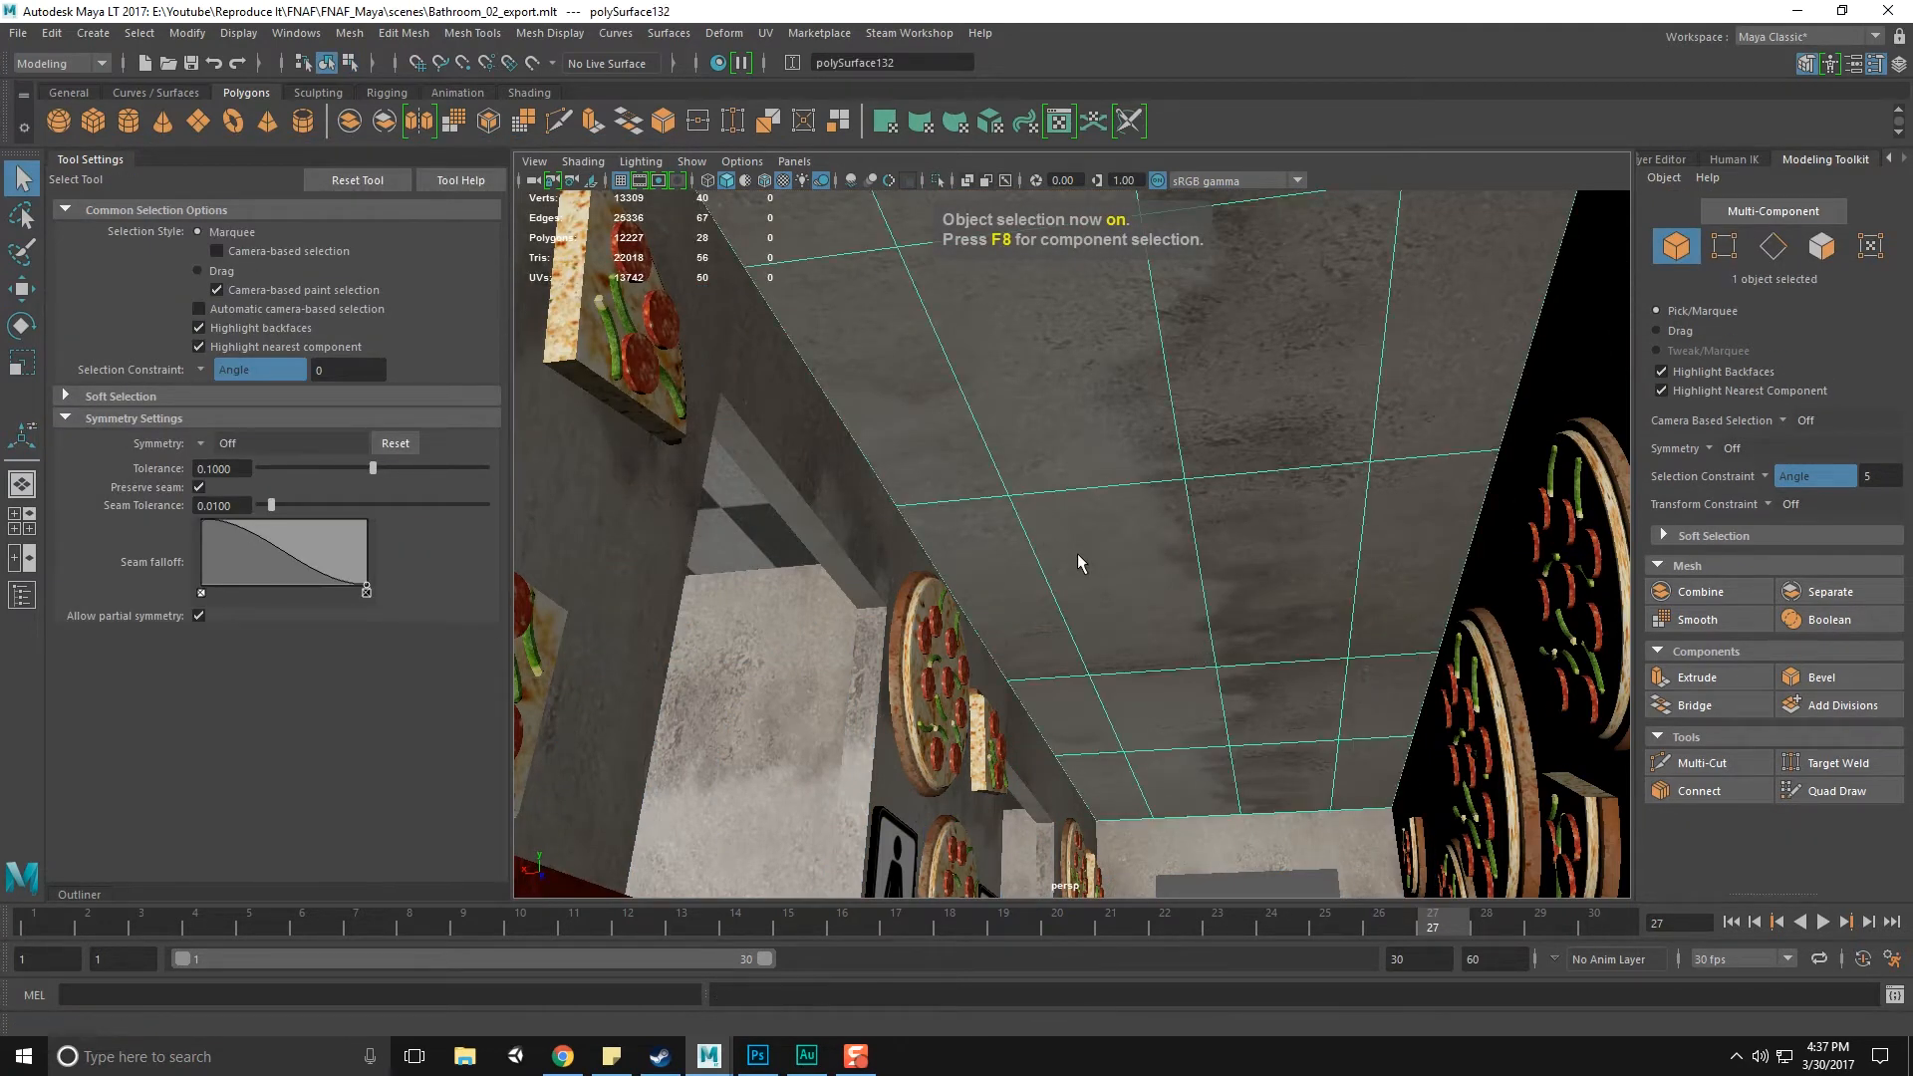
left_click_drag(1078, 553, 750, 554, "alt")
left_click(748, 545)
left_click_drag(1170, 654, 774, 477, "alt")
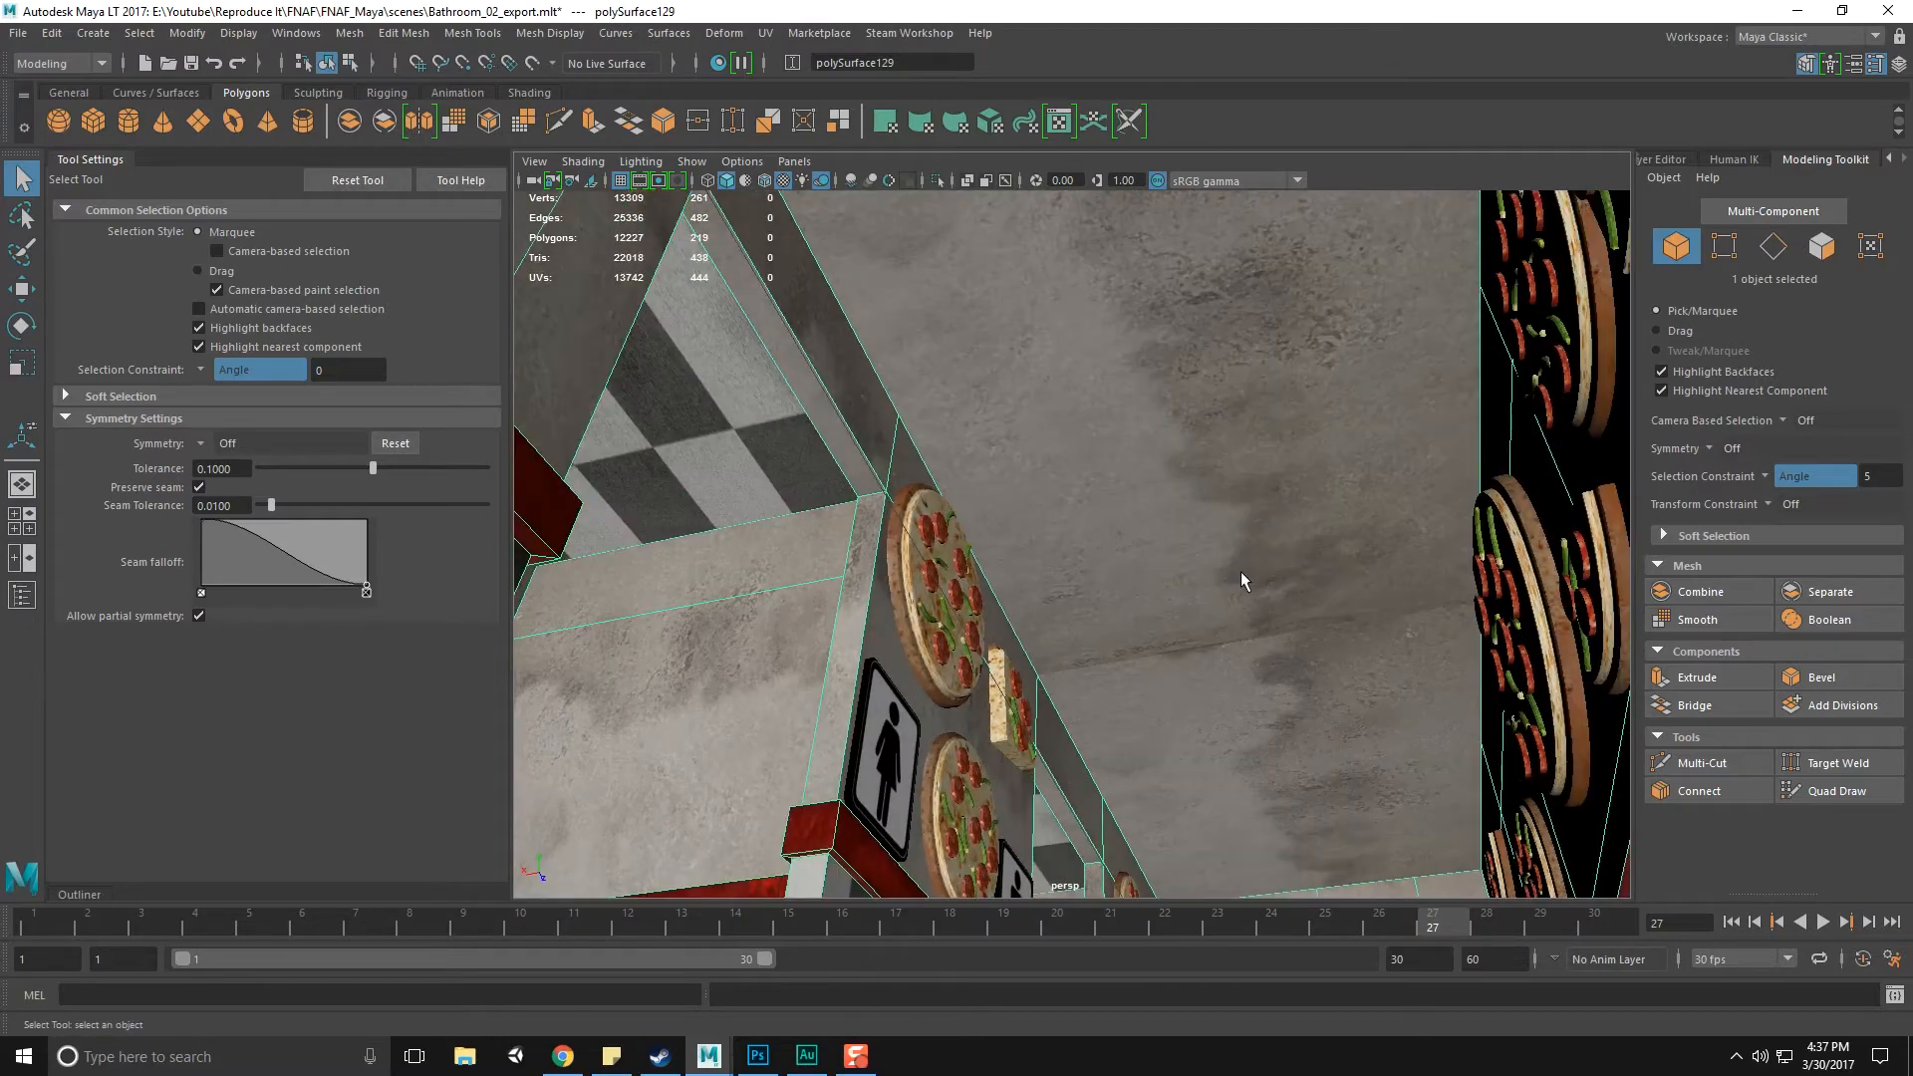
left_click_drag(1180, 440, 1121, 463, "alt")
Rename the hallway ceiling object as Bathroom_Ceiling_Hall and copy the name
left_click(996, 451)
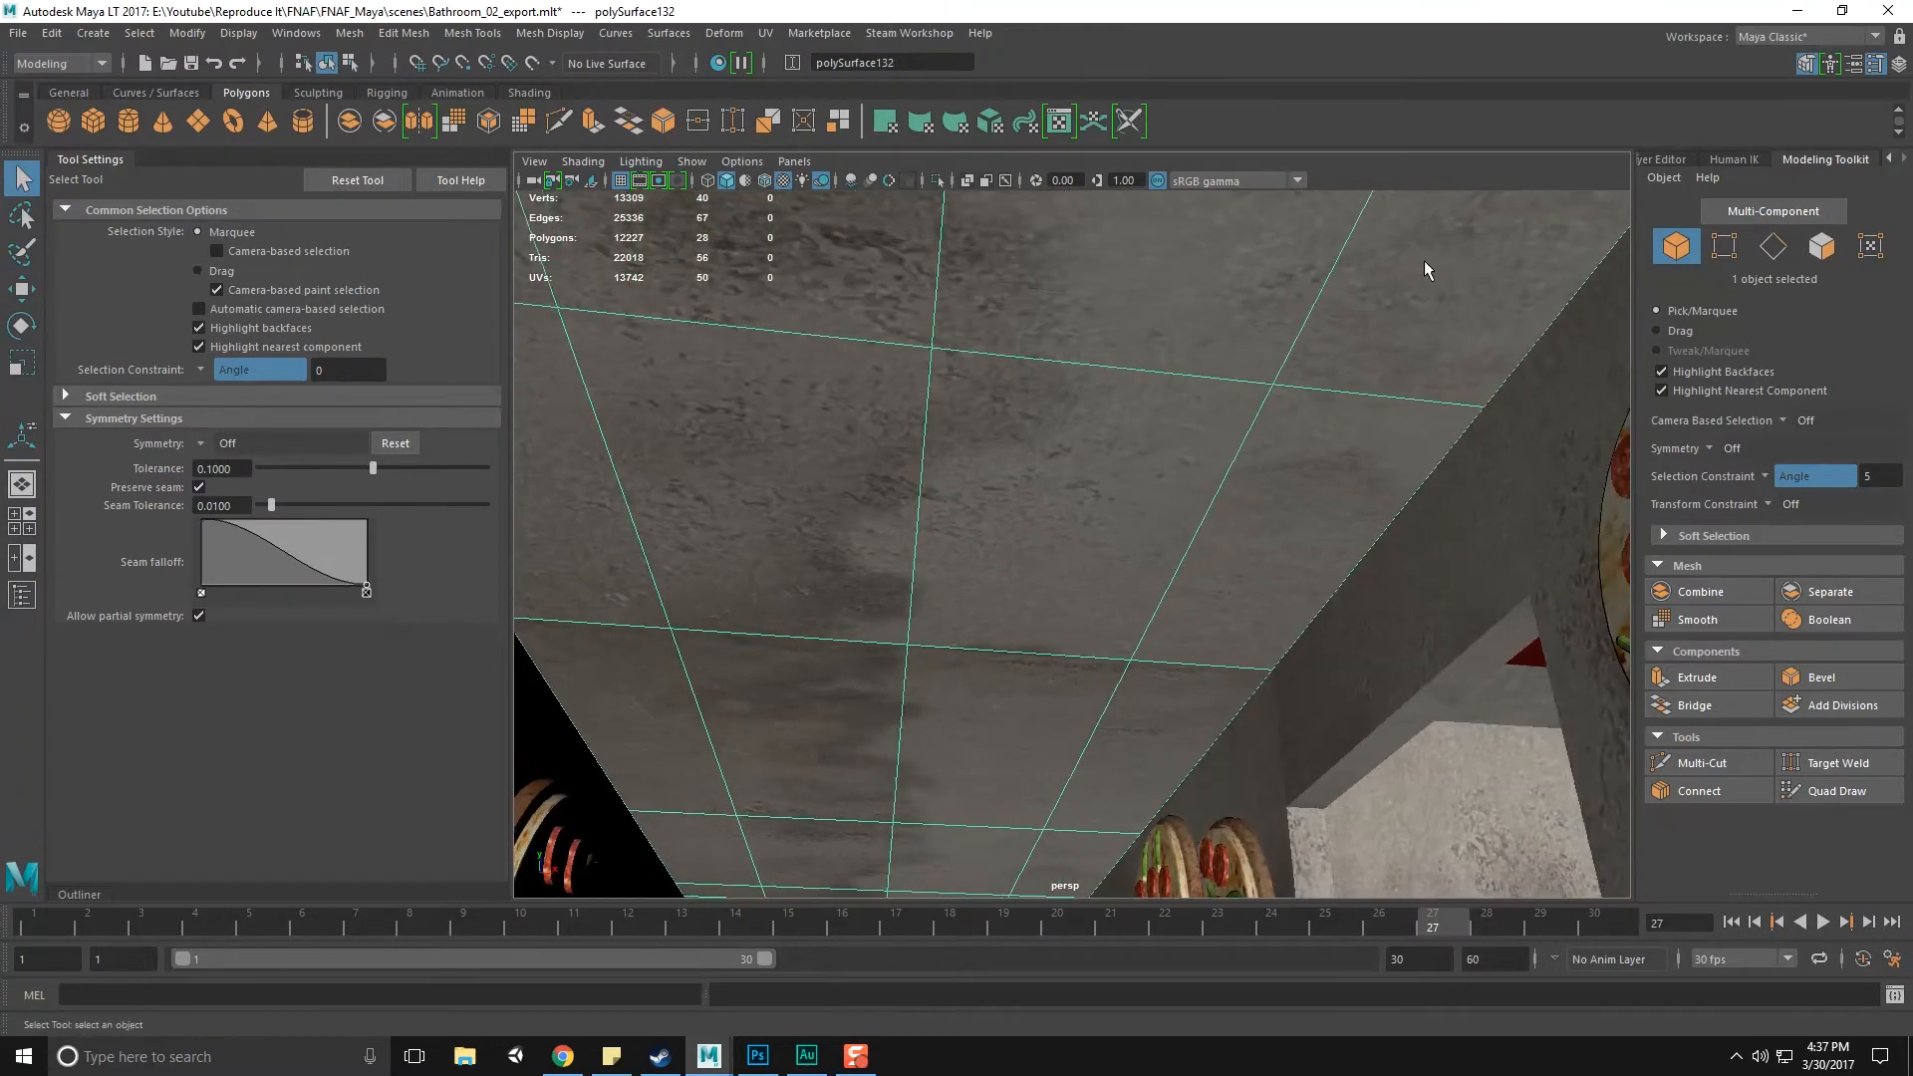
left_click(1878, 67)
middle_click_drag(1536, 407, 1353, 428, "alt")
left_click(1686, 217)
type("Bathroom_Ceiling_Hall")
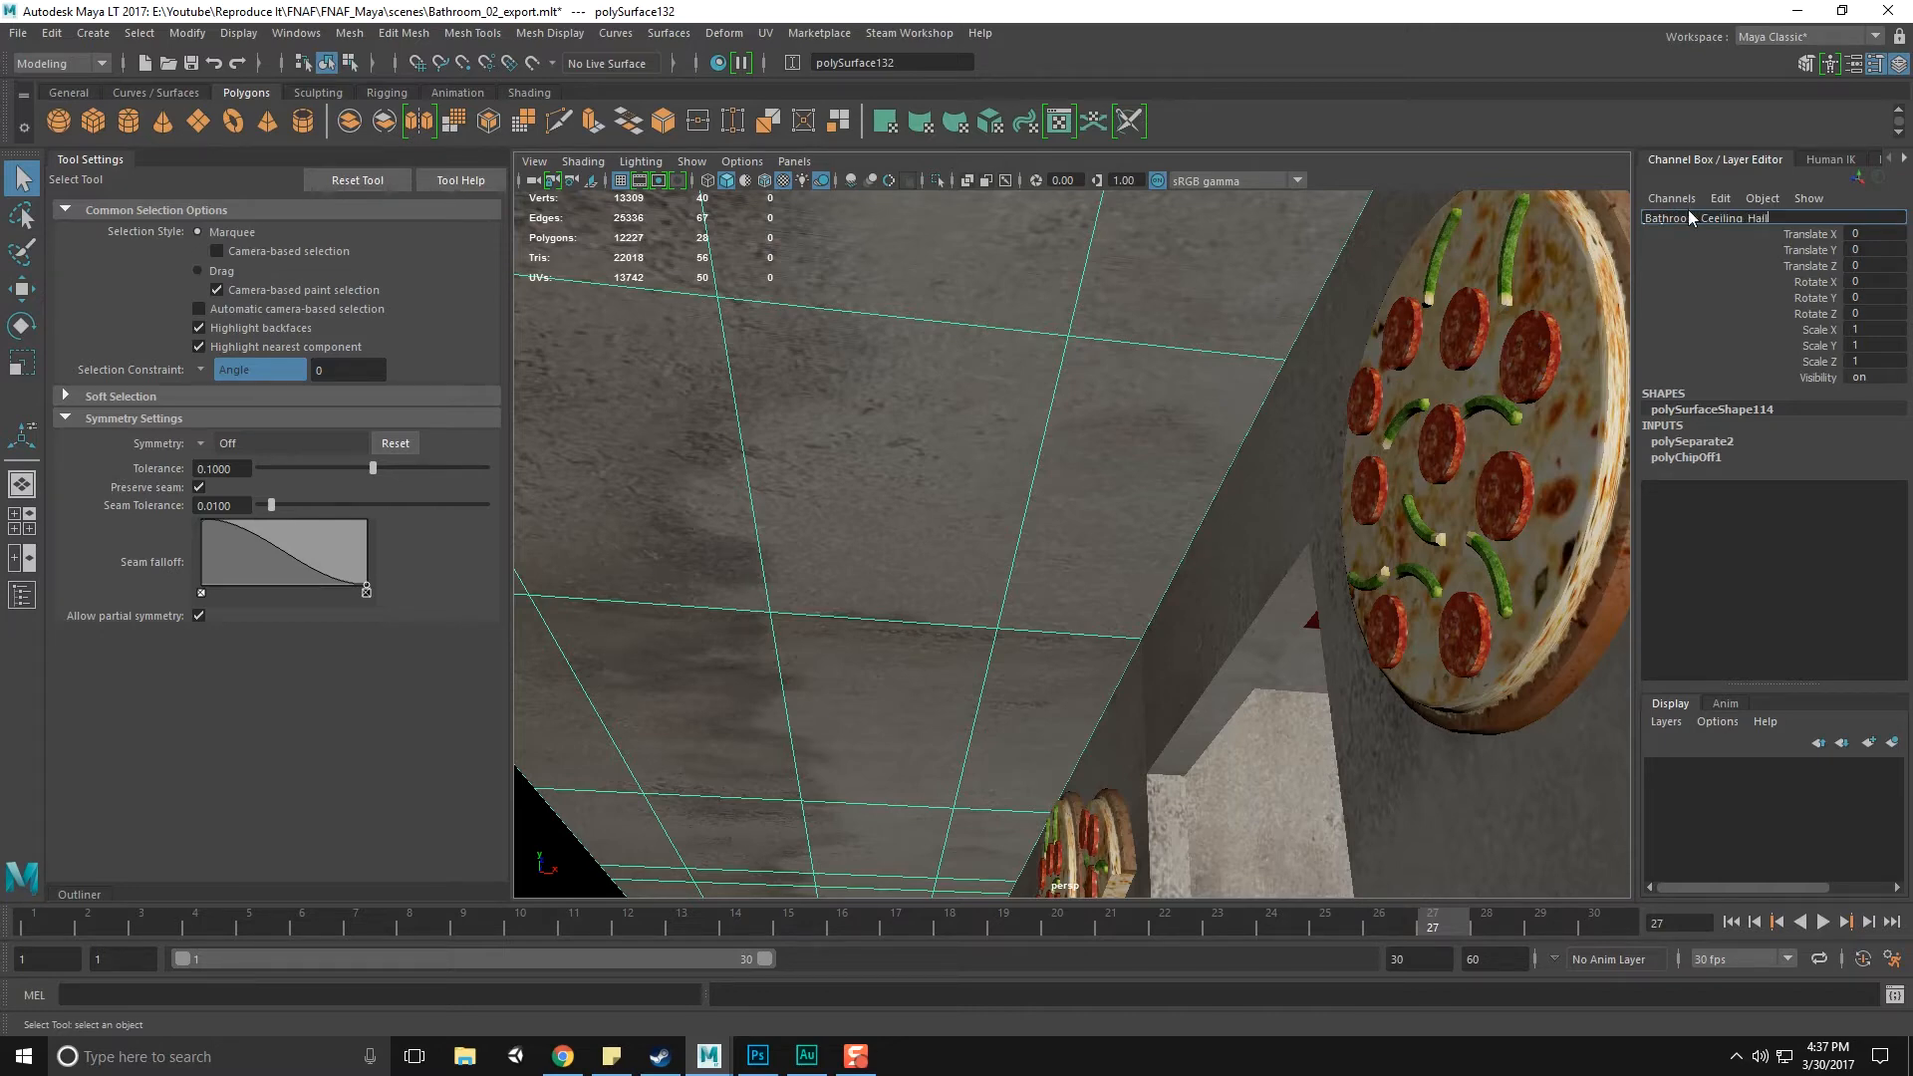
key("Return")
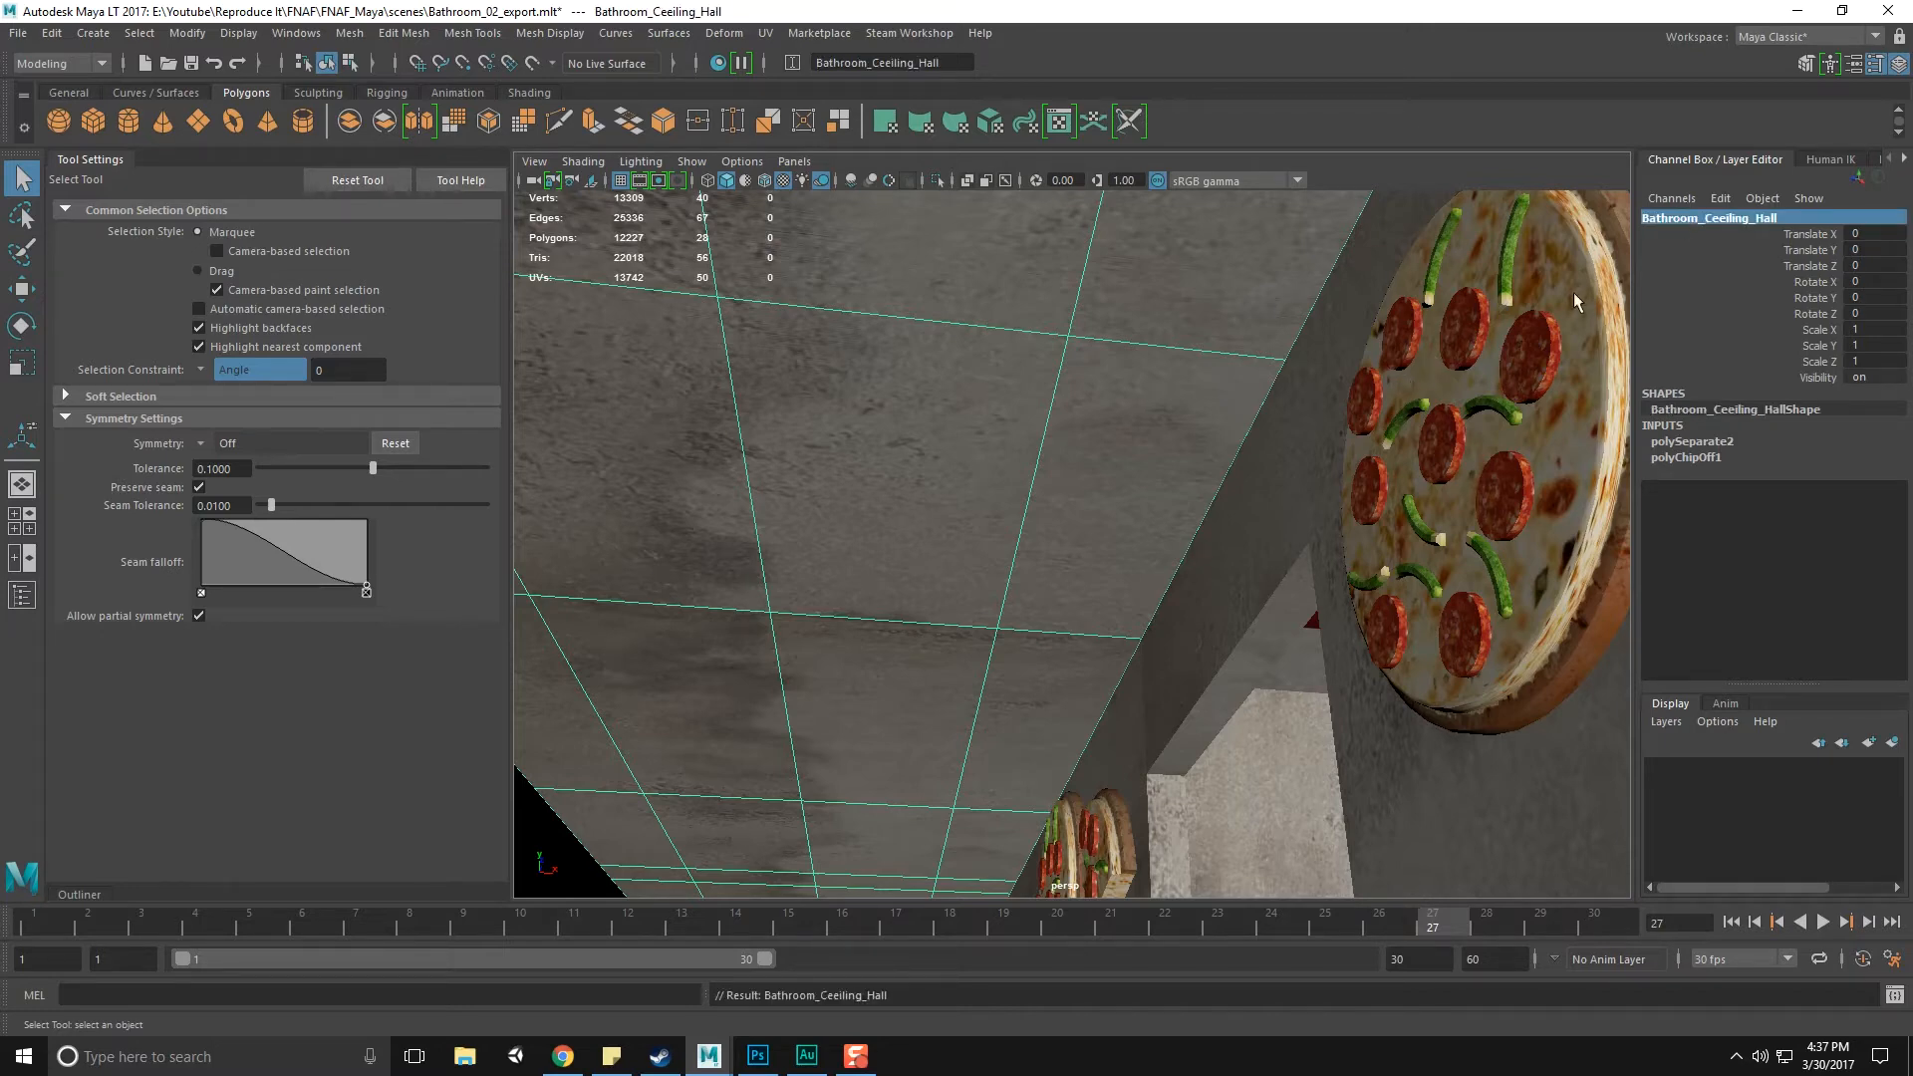
left_click(1699, 215)
left_click(1720, 239)
left_click(1716, 219)
double_click(1716, 218)
key("BackSpace")
key("Return")
key("ctrl+c")
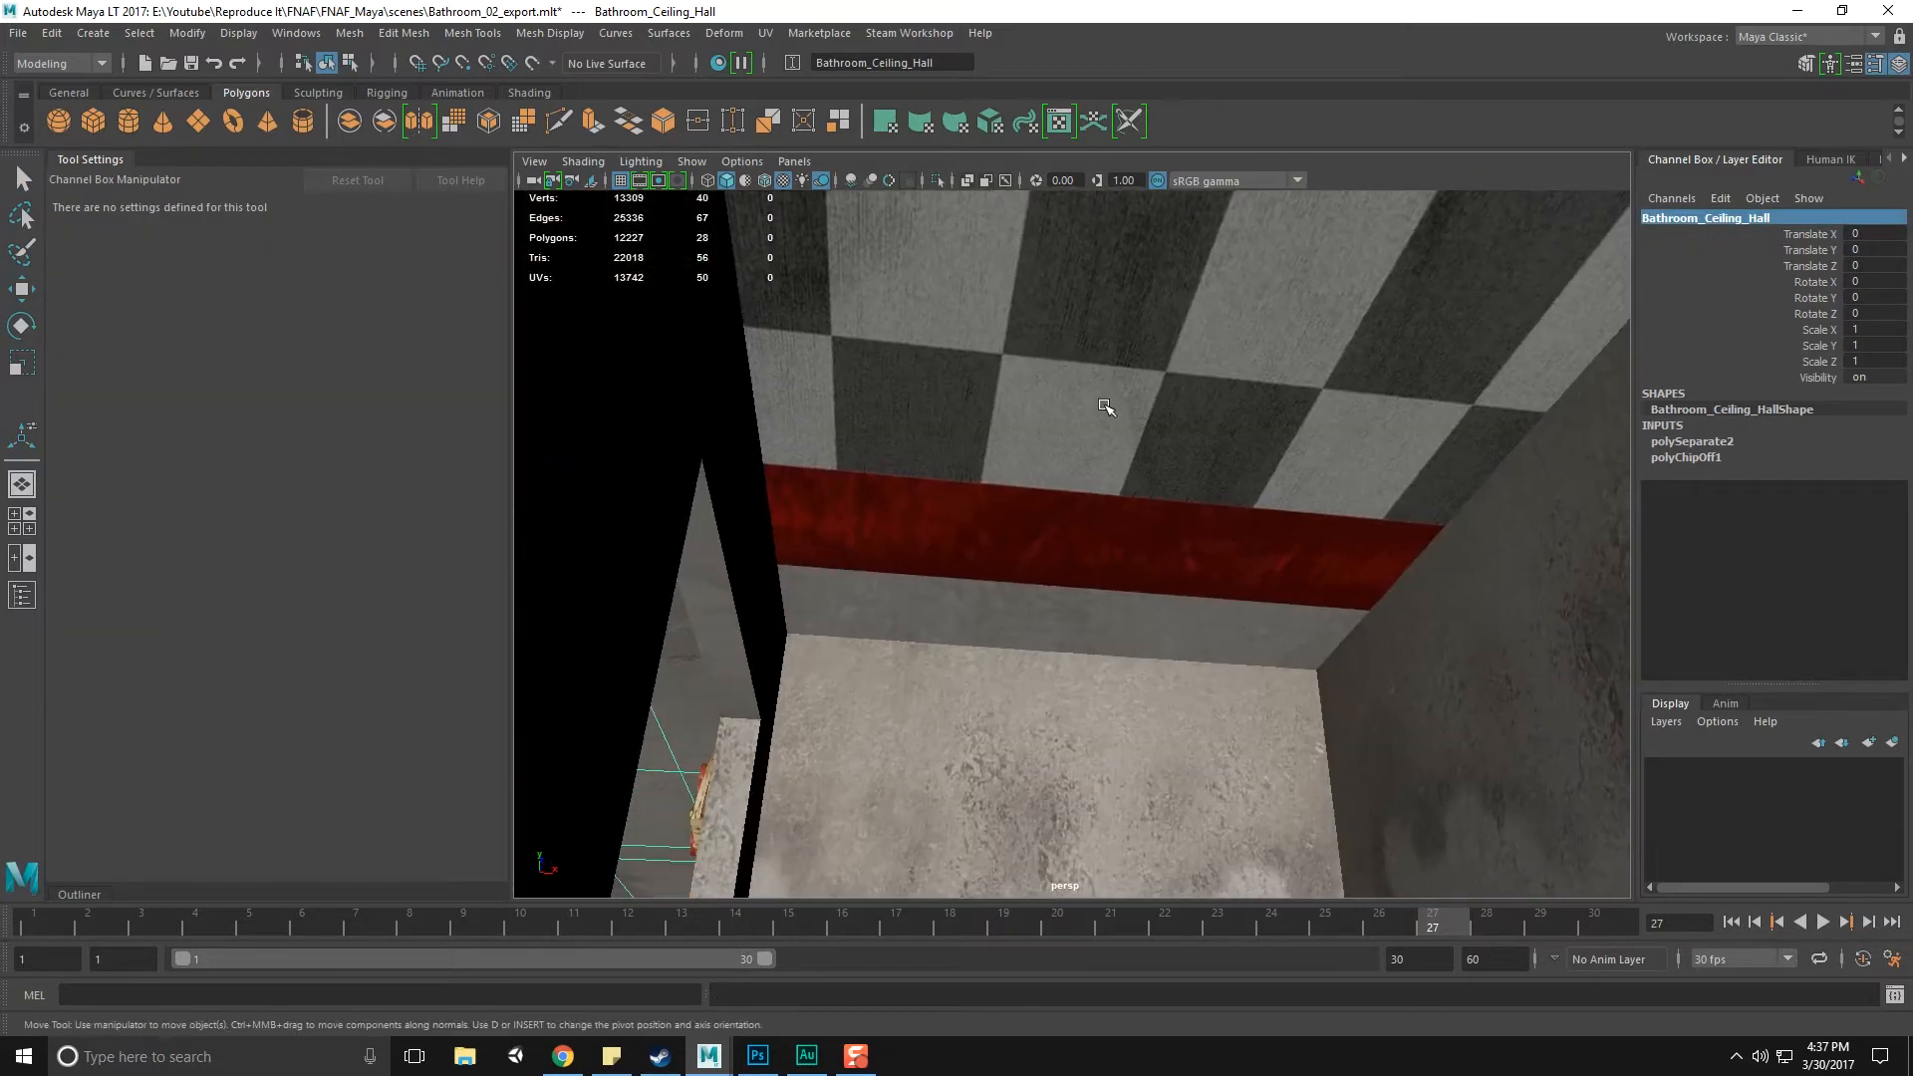
Rename the bathroom ceiling with the red stripe using the copied ceiling name, replacing its Hall suffix
key("q")
middle_click_drag(1294, 395, 1260, 338, "alt")
scroll(1226, 354, "up", 2)
left_click(1079, 522)
left_click(1738, 231)
left_click(1738, 221)
key("ctrl+v")
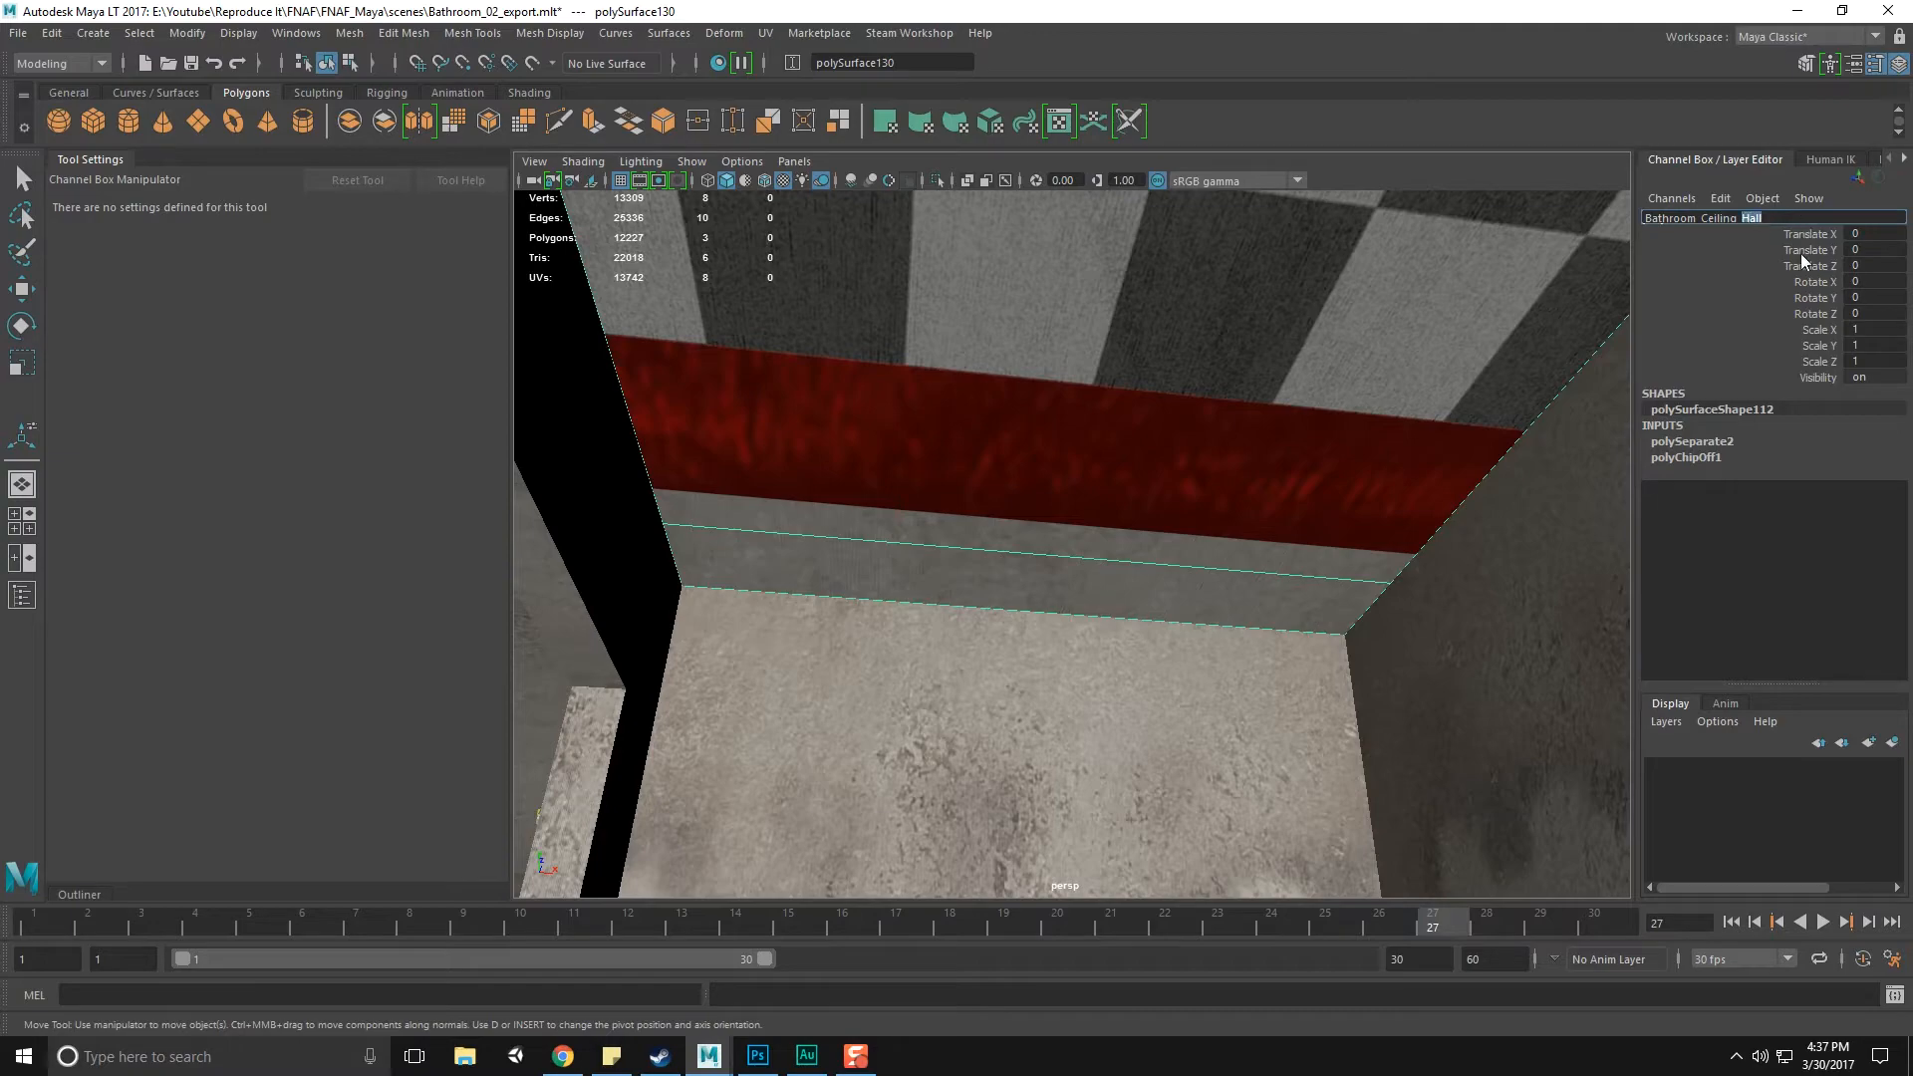
key("Return")
Rename the fully checkered ceiling of the other bathroom as Bathroom_Ceiling_Female, reusing the copied name
left_click_drag(1222, 629, 1350, 600, "alt")
right_click_drag(1351, 599, 1062, 409, "alt")
middle_click_drag(1062, 408, 1162, 481, "alt")
left_click(1164, 374)
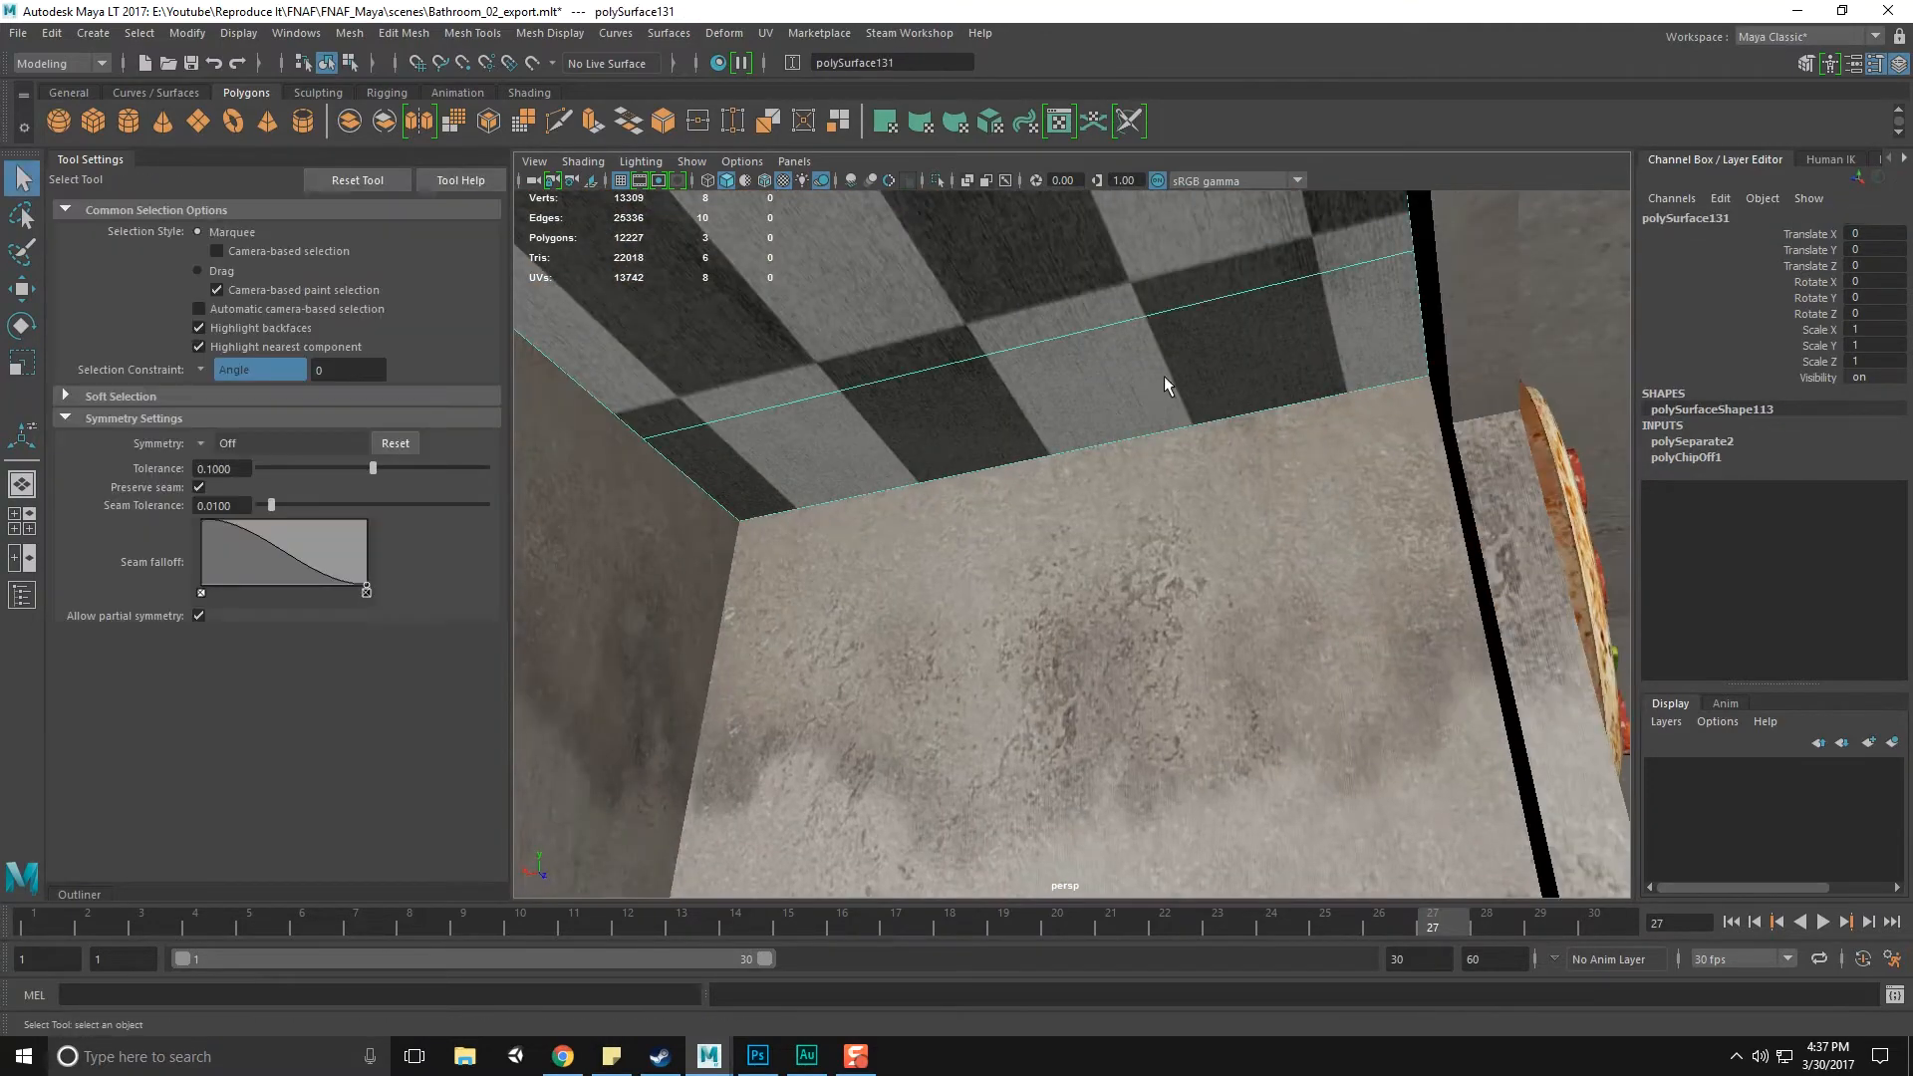
middle_click_drag(1164, 375, 1281, 415, "alt")
left_click(1672, 221)
key("ctrl+v")
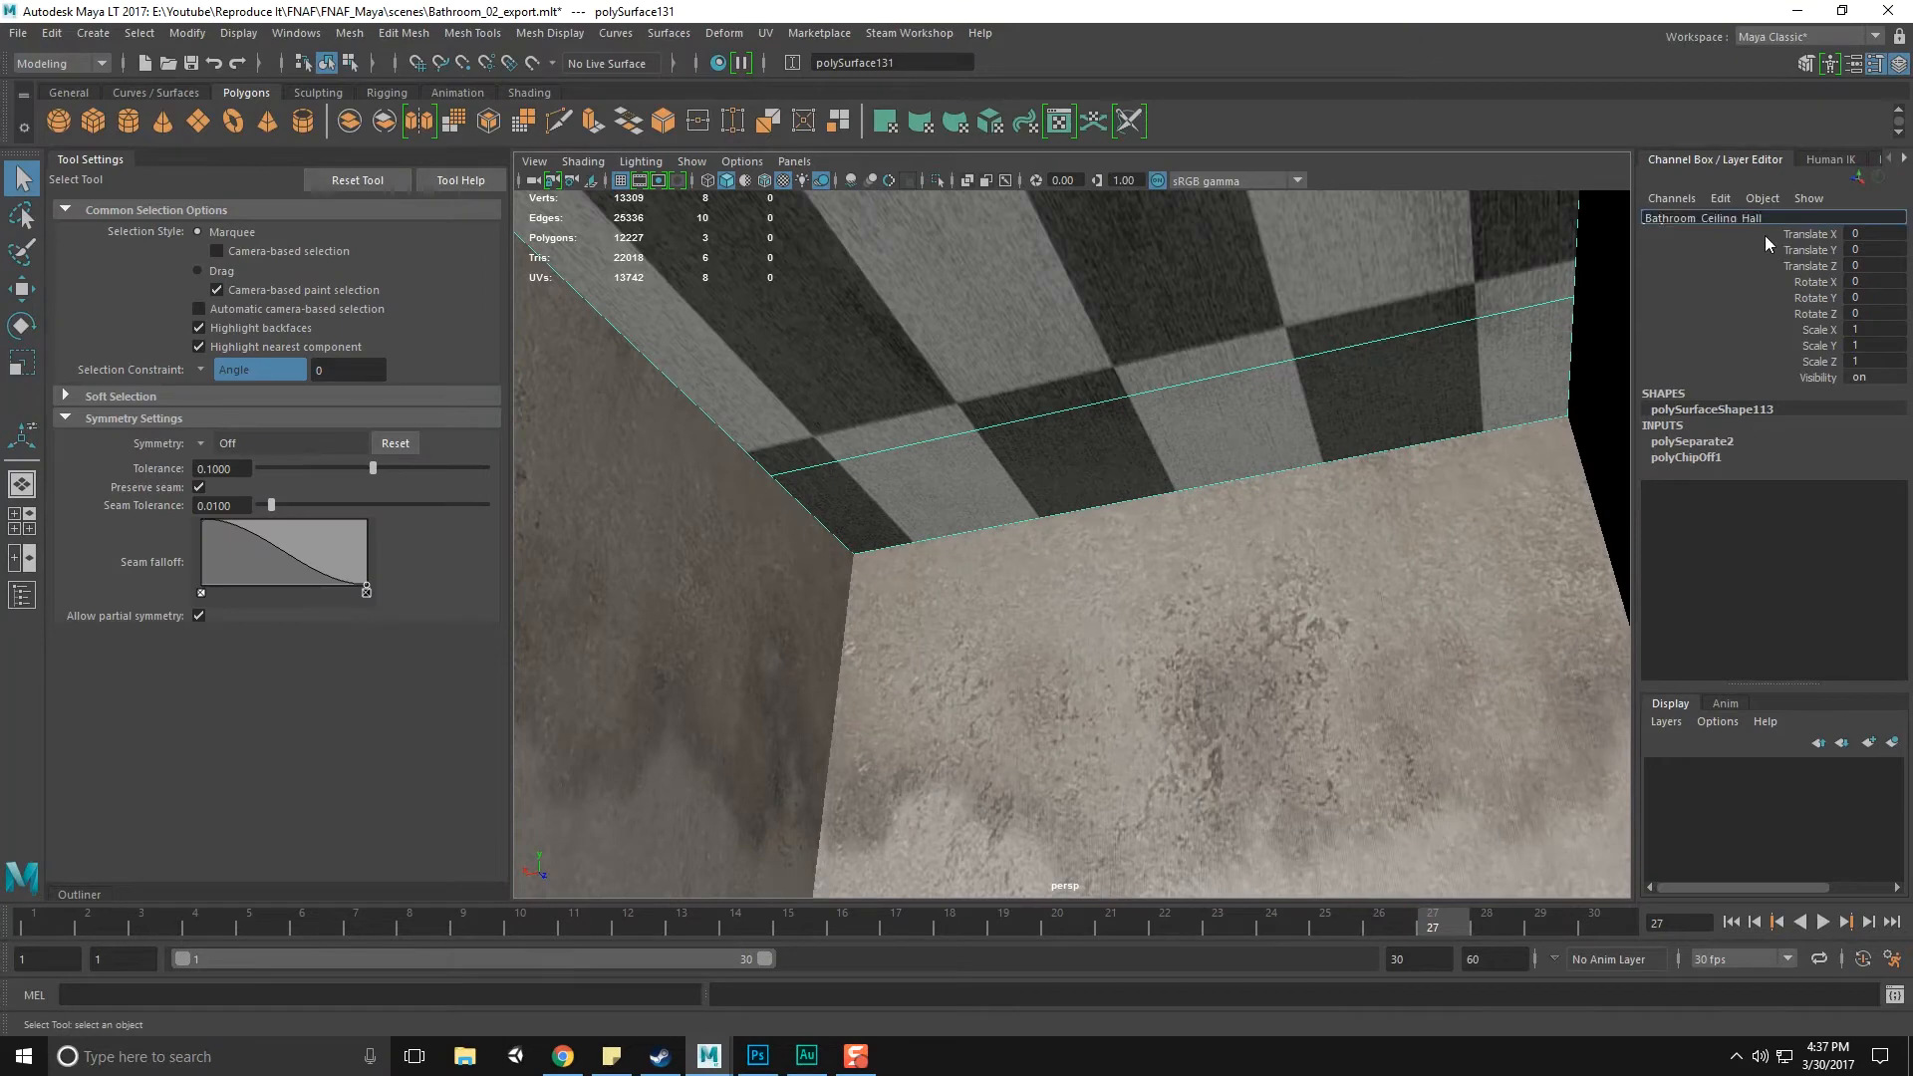
type("Female")
key("Return")
middle_click_drag(1584, 361, 1206, 392, "alt")
left_click_drag(1206, 392, 1122, 416, "alt")
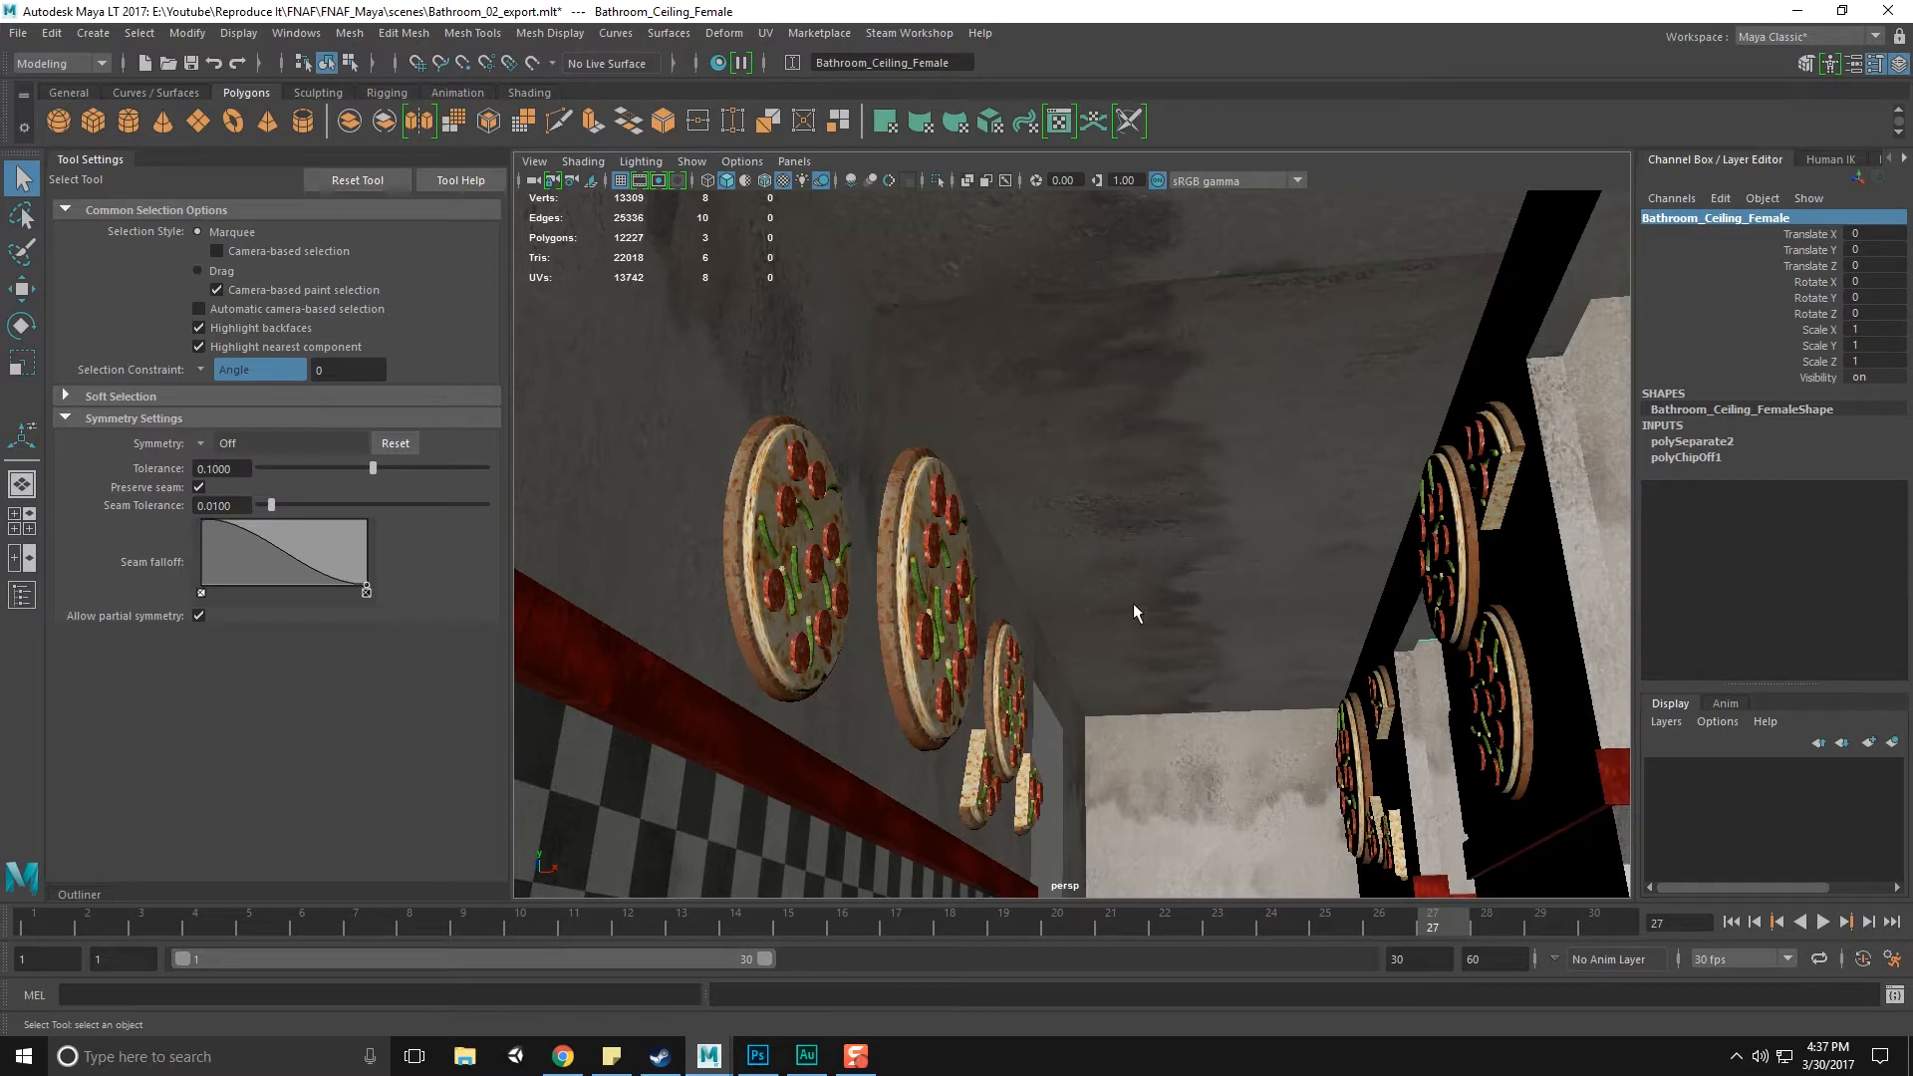
Switch to Photoshop and close the three BathroomGenderSigns documents, leaving bathroom_wall.psd open
scroll(1172, 538, "up", 5)
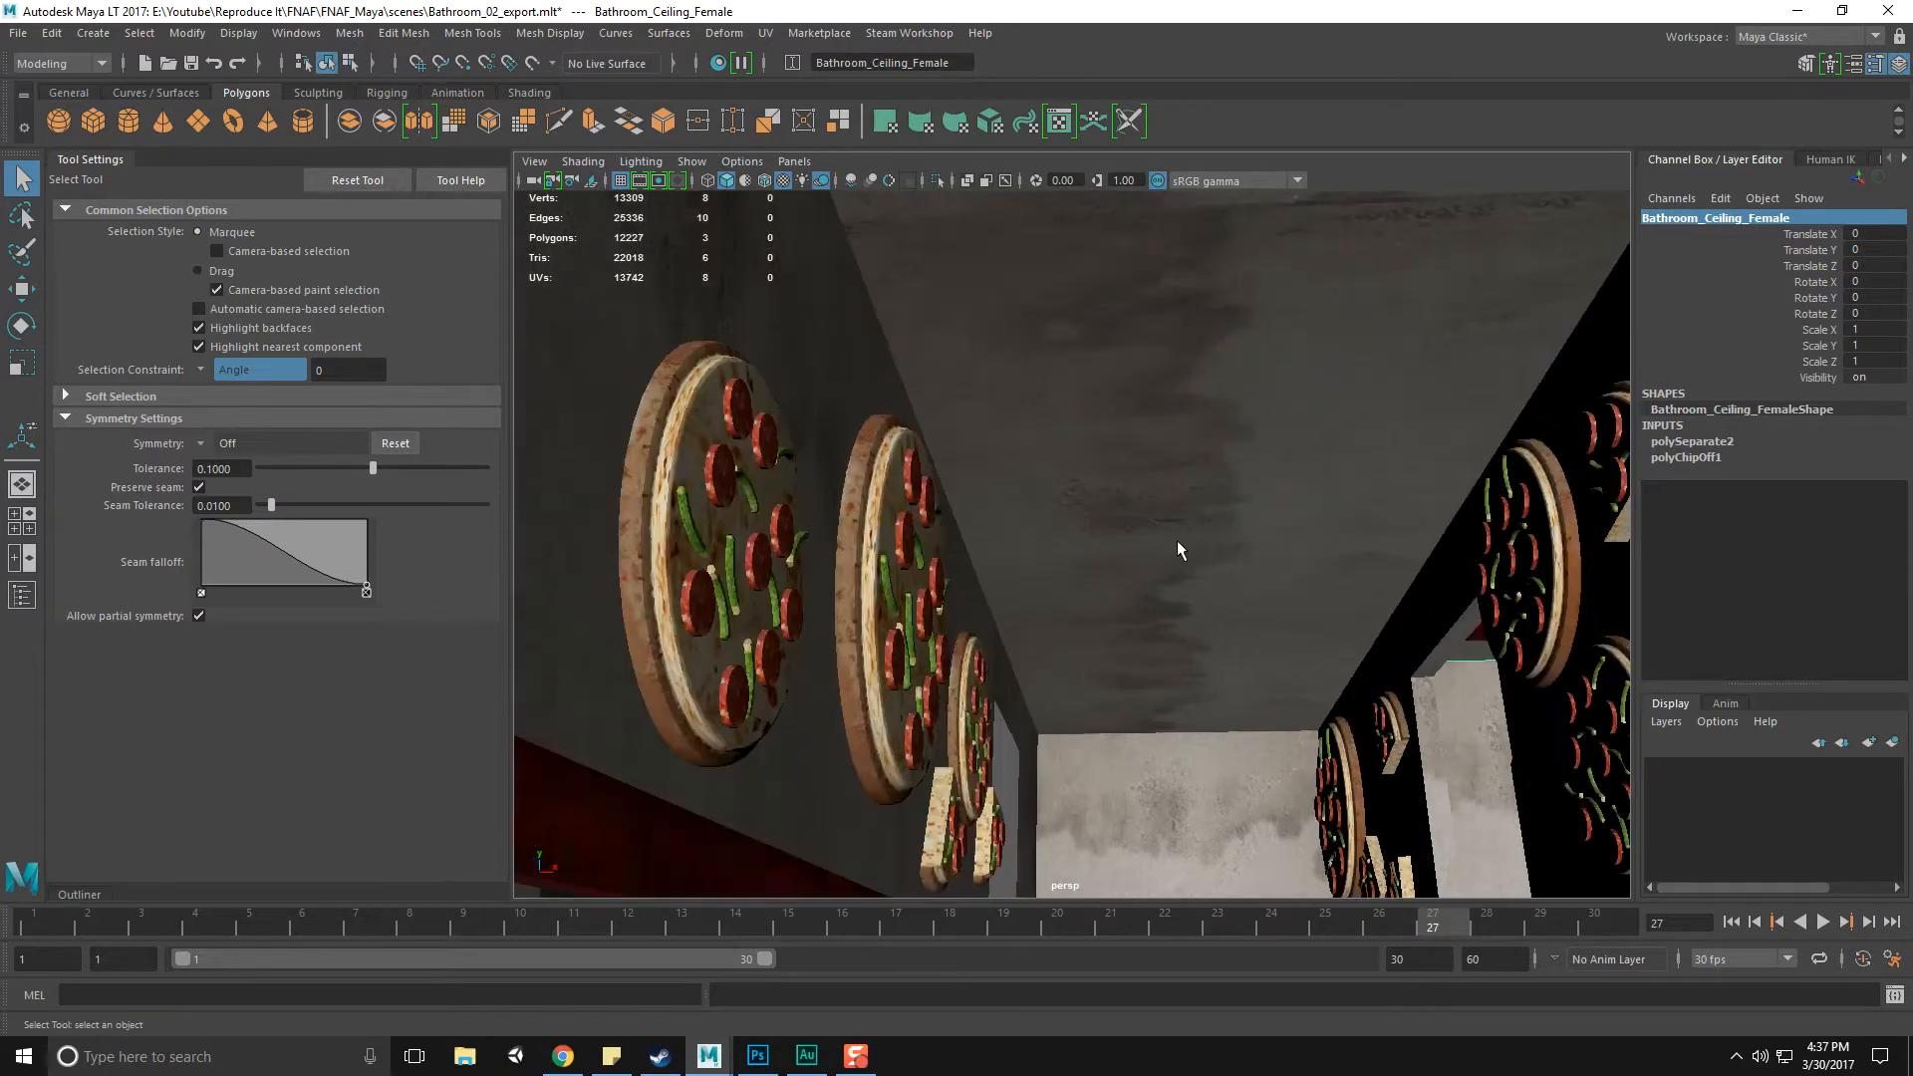
left_click_drag(1080, 470, 1128, 469, "alt")
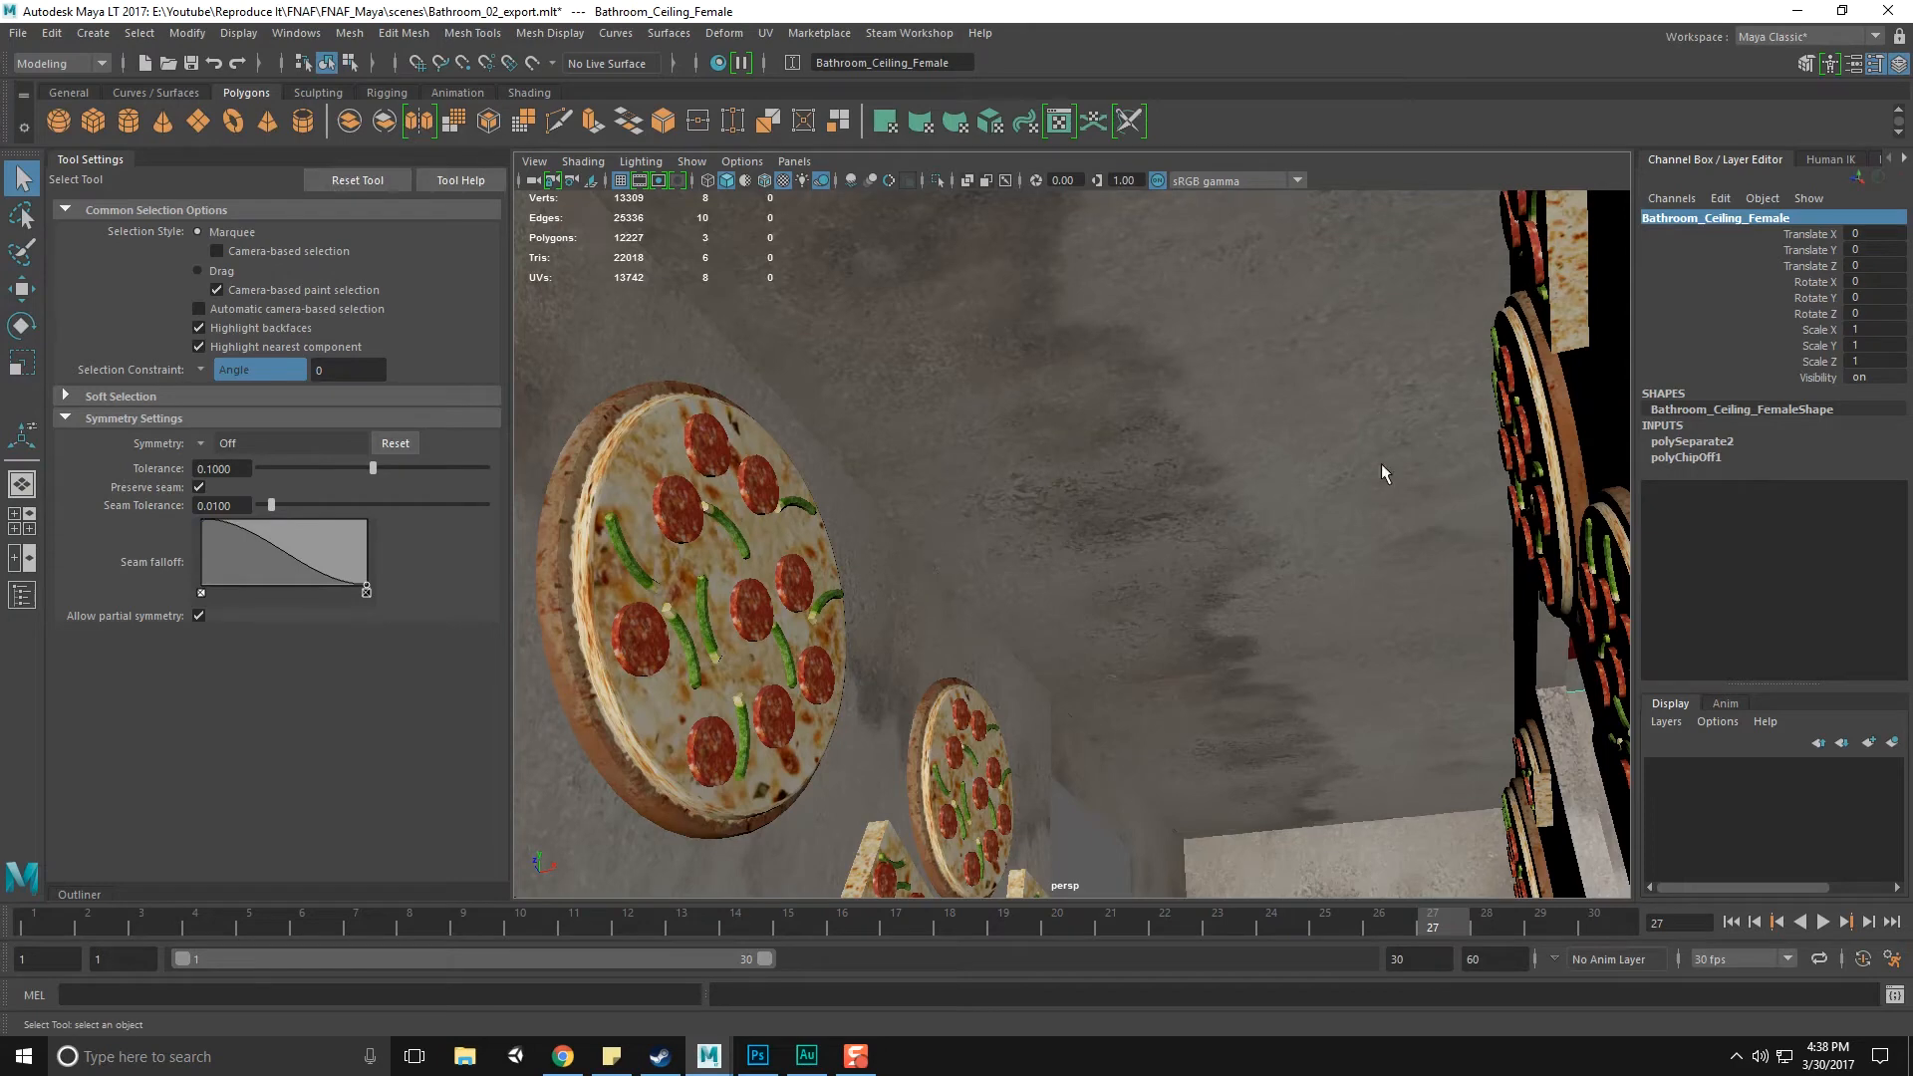
mouse_move(756, 1054)
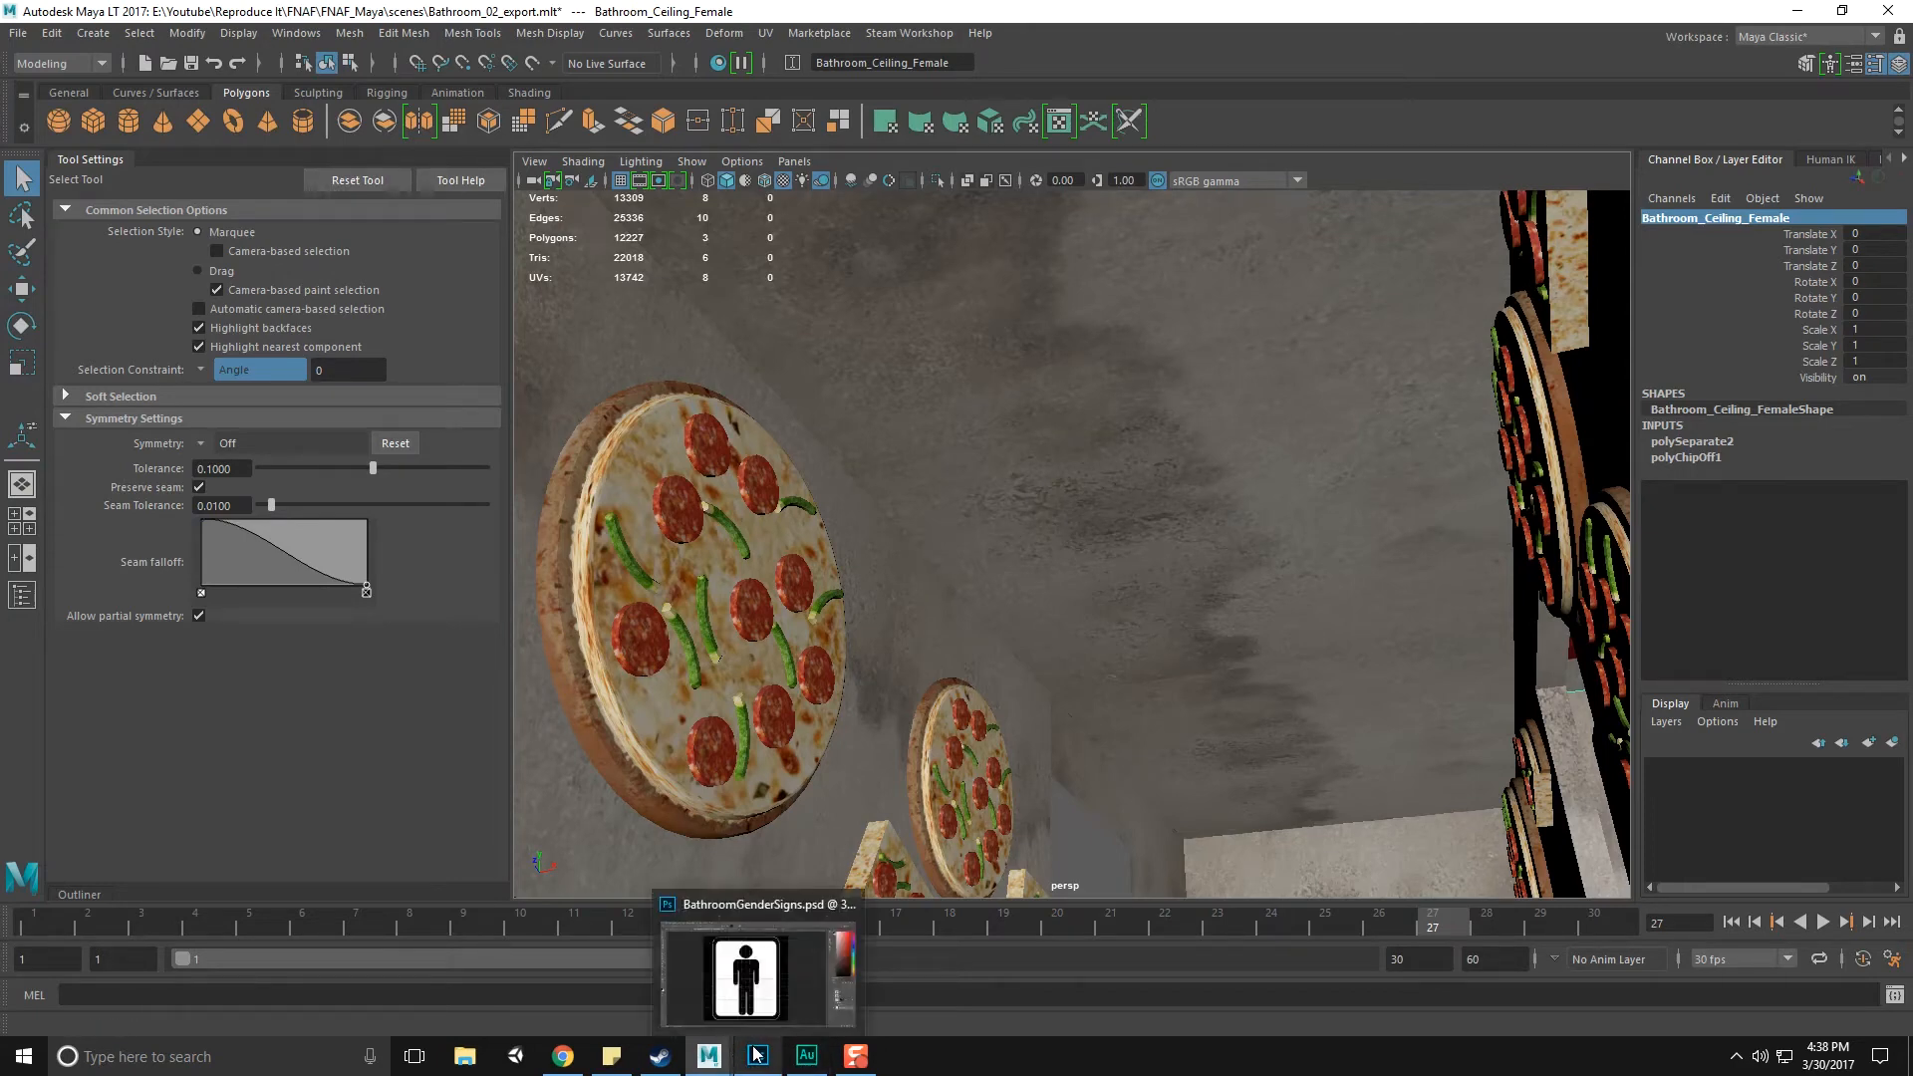
left_click(755, 1055)
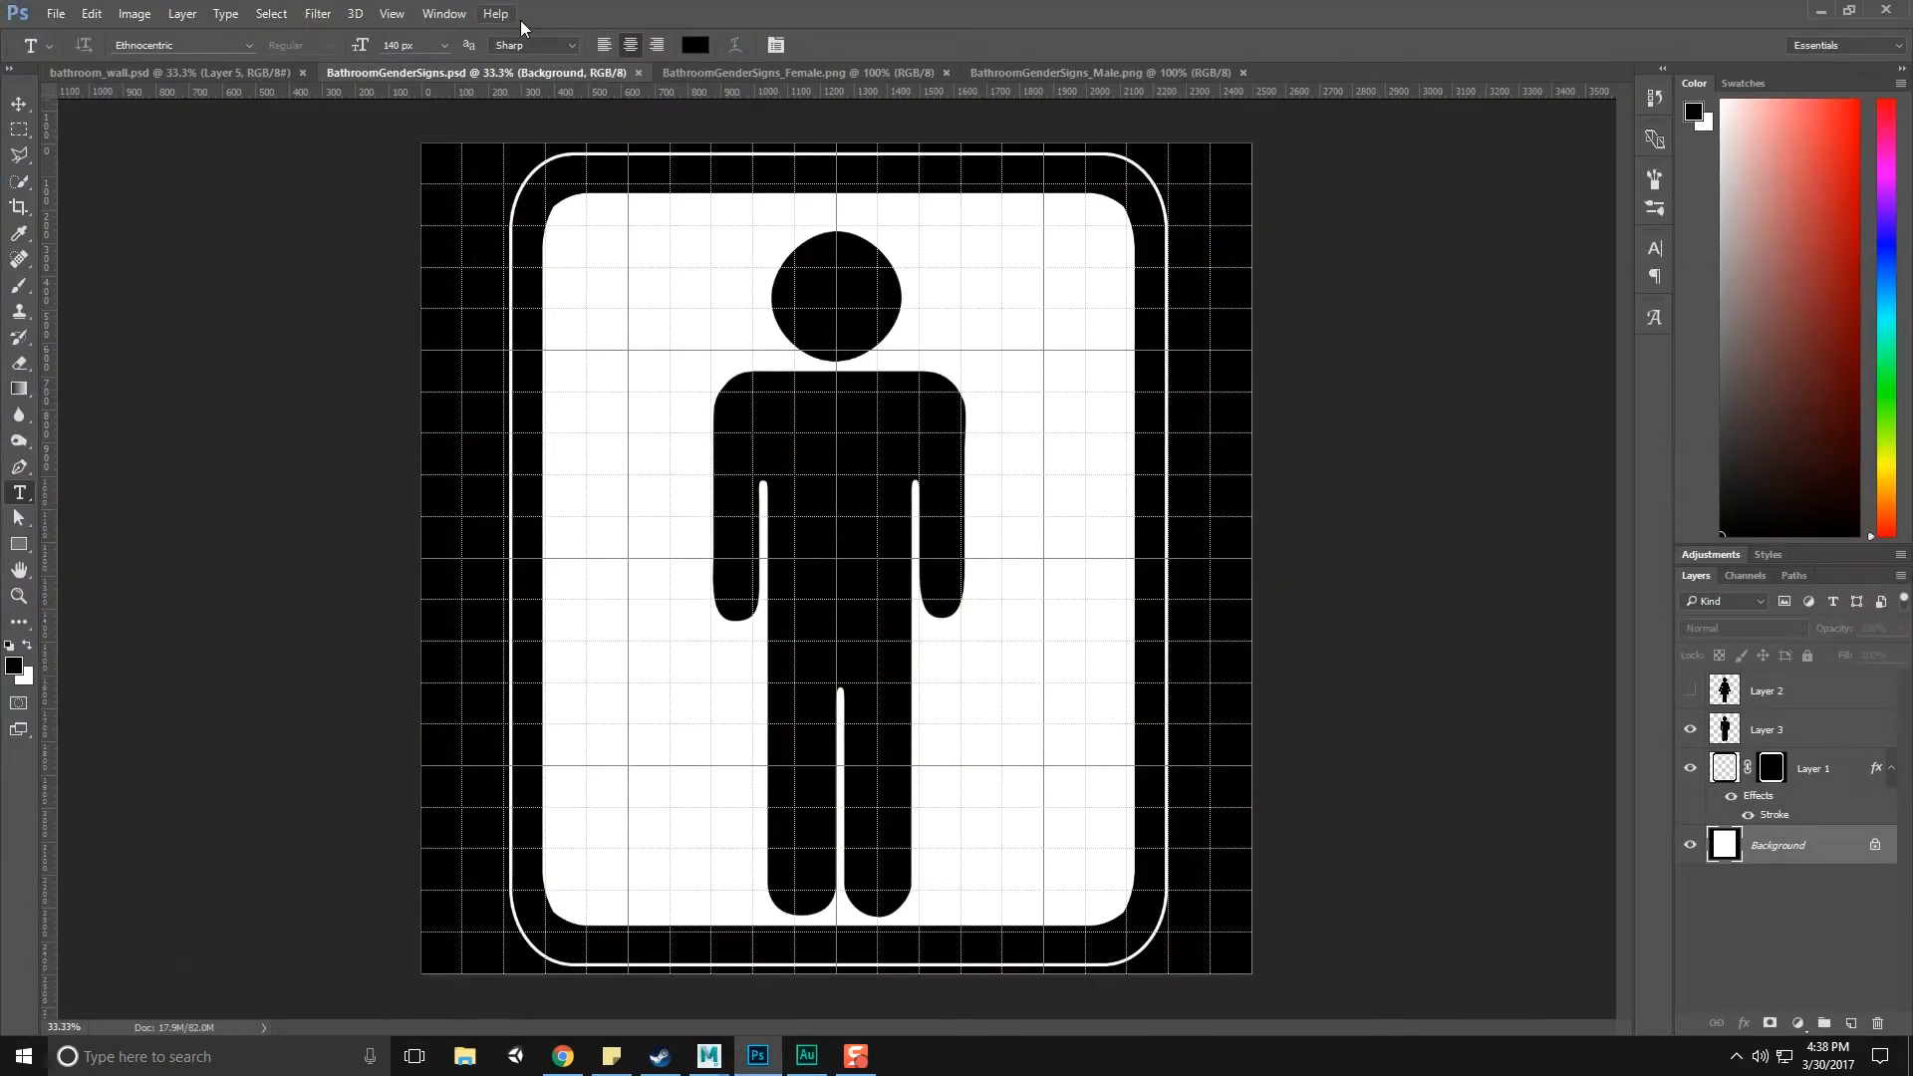
left_click(713, 69)
left_click(638, 72)
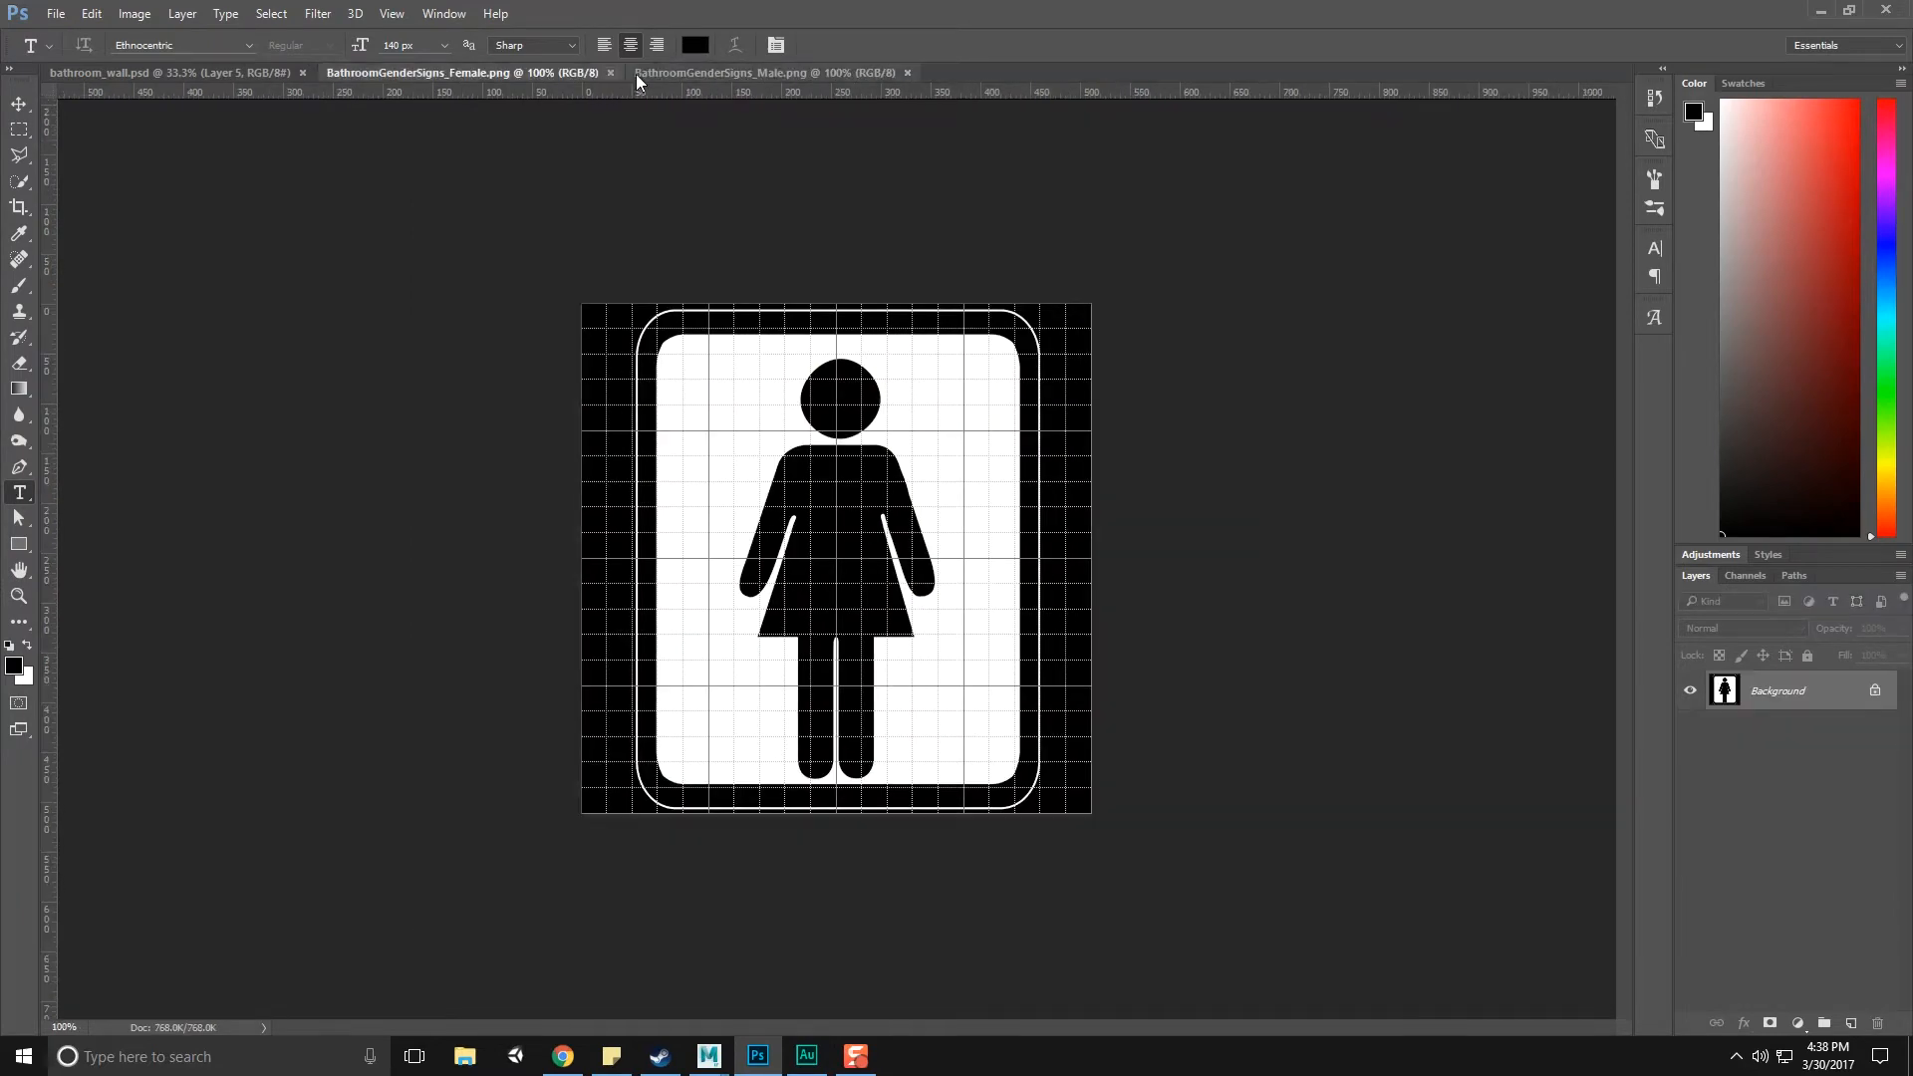
left_click(610, 73)
left_click(601, 72)
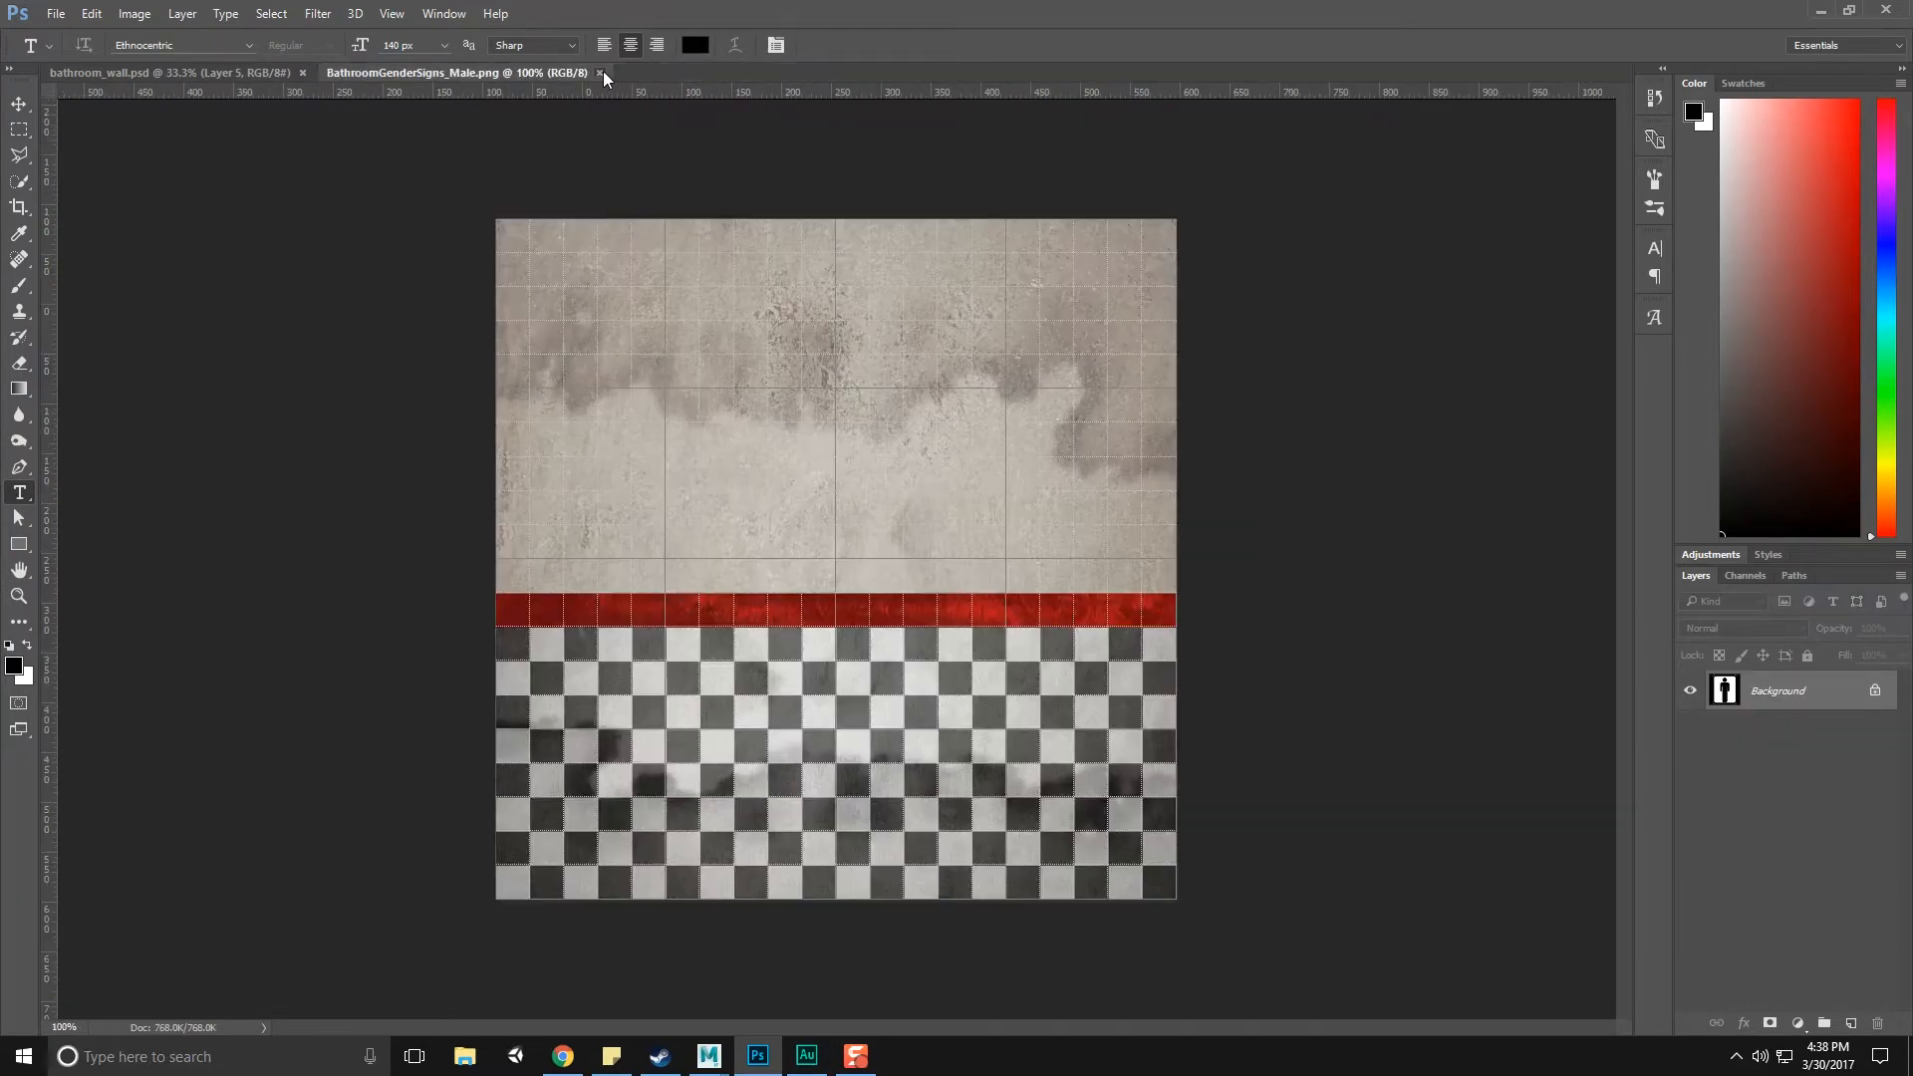
Hide Layer 5, Layer 2, Border and Checkers, and stretch Layer 4 down to the canvas's lower edge
scroll(880, 445, "up", 1, "alt")
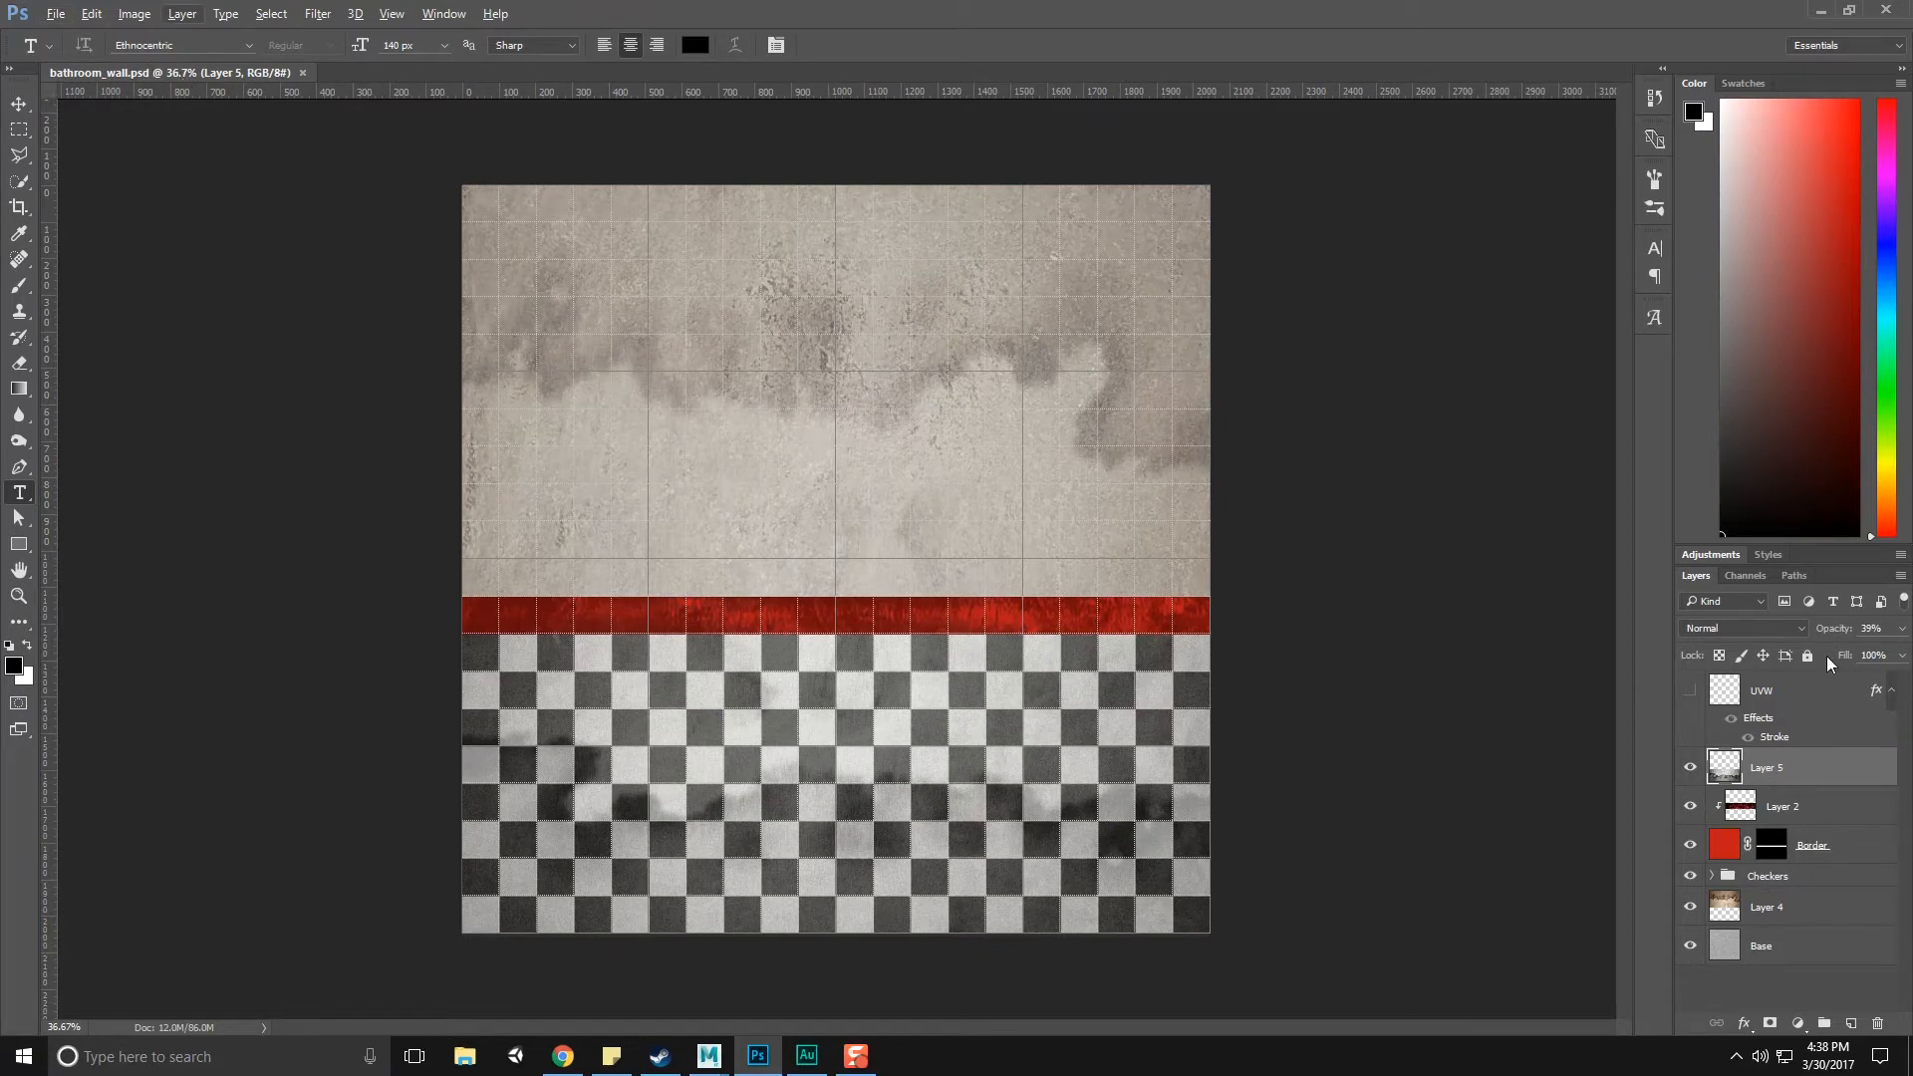
left_click_drag(1702, 881, 1696, 775)
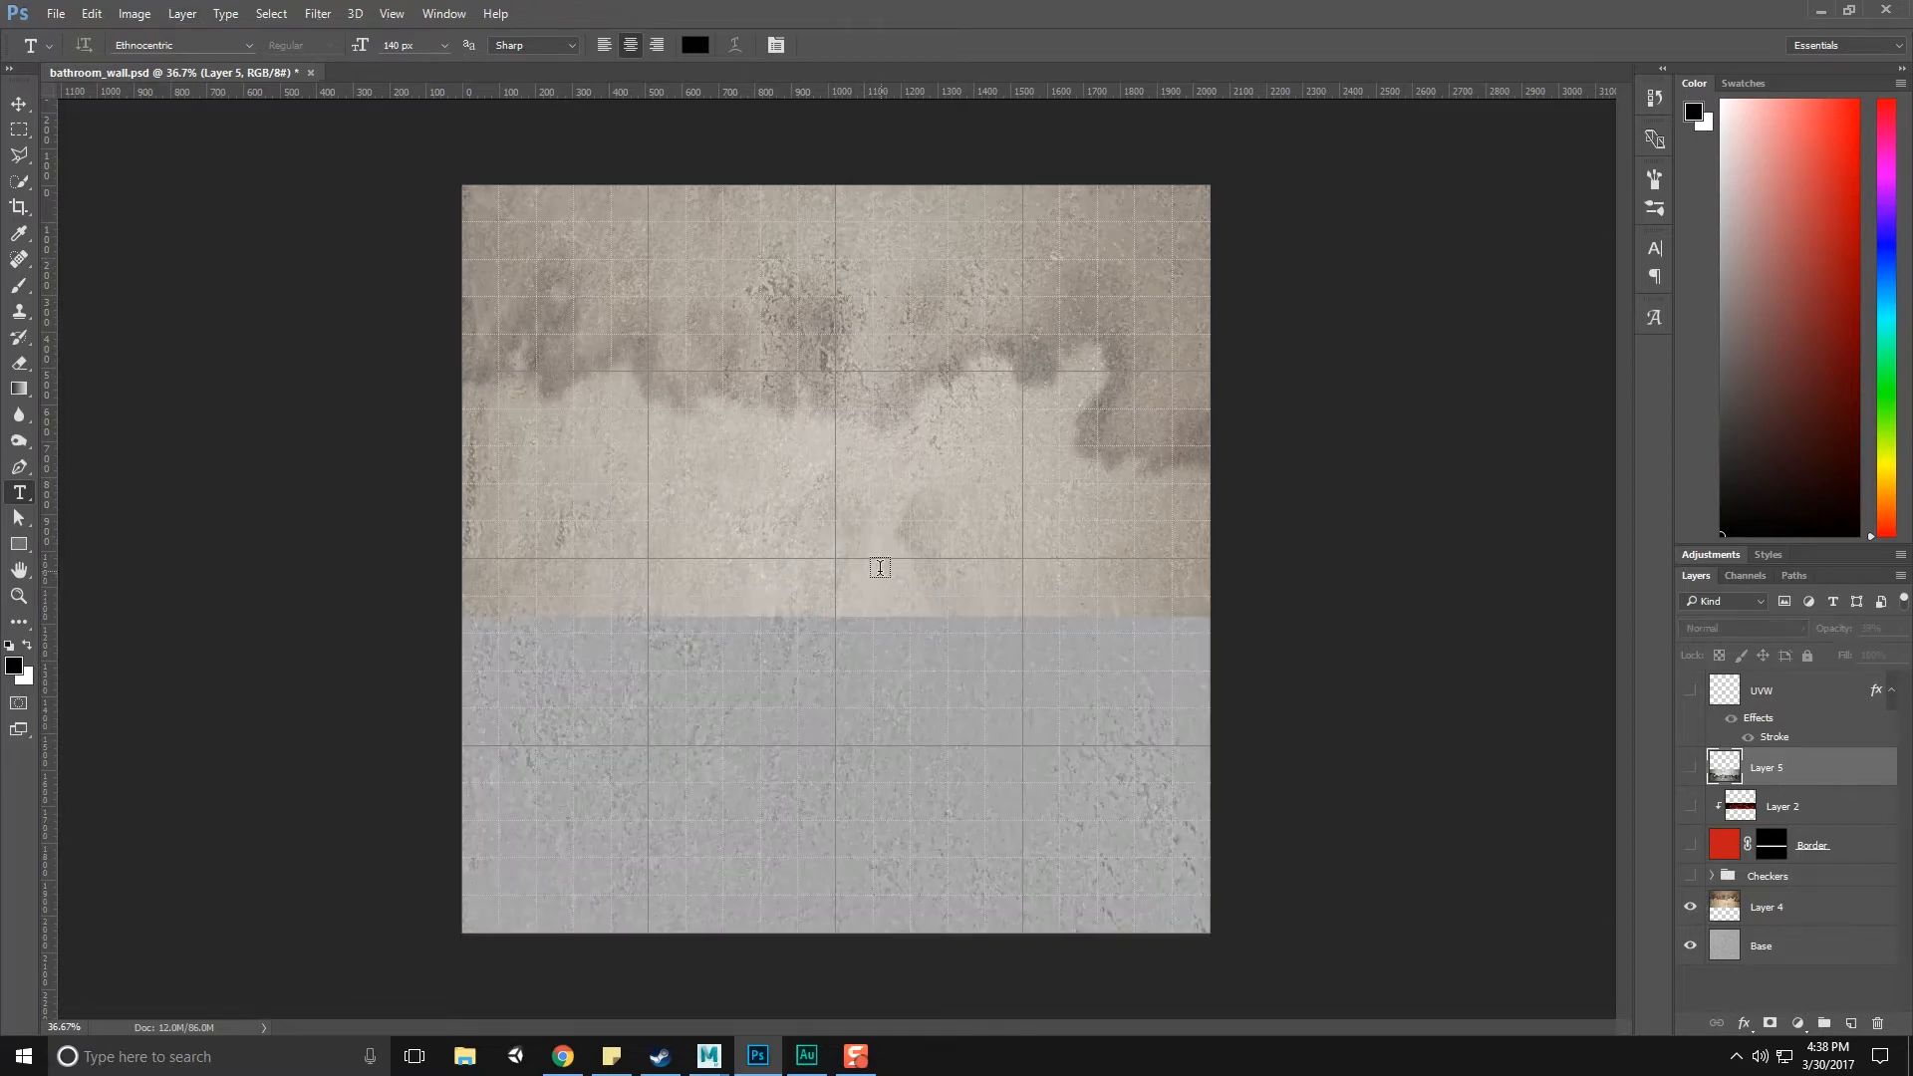
key("v")
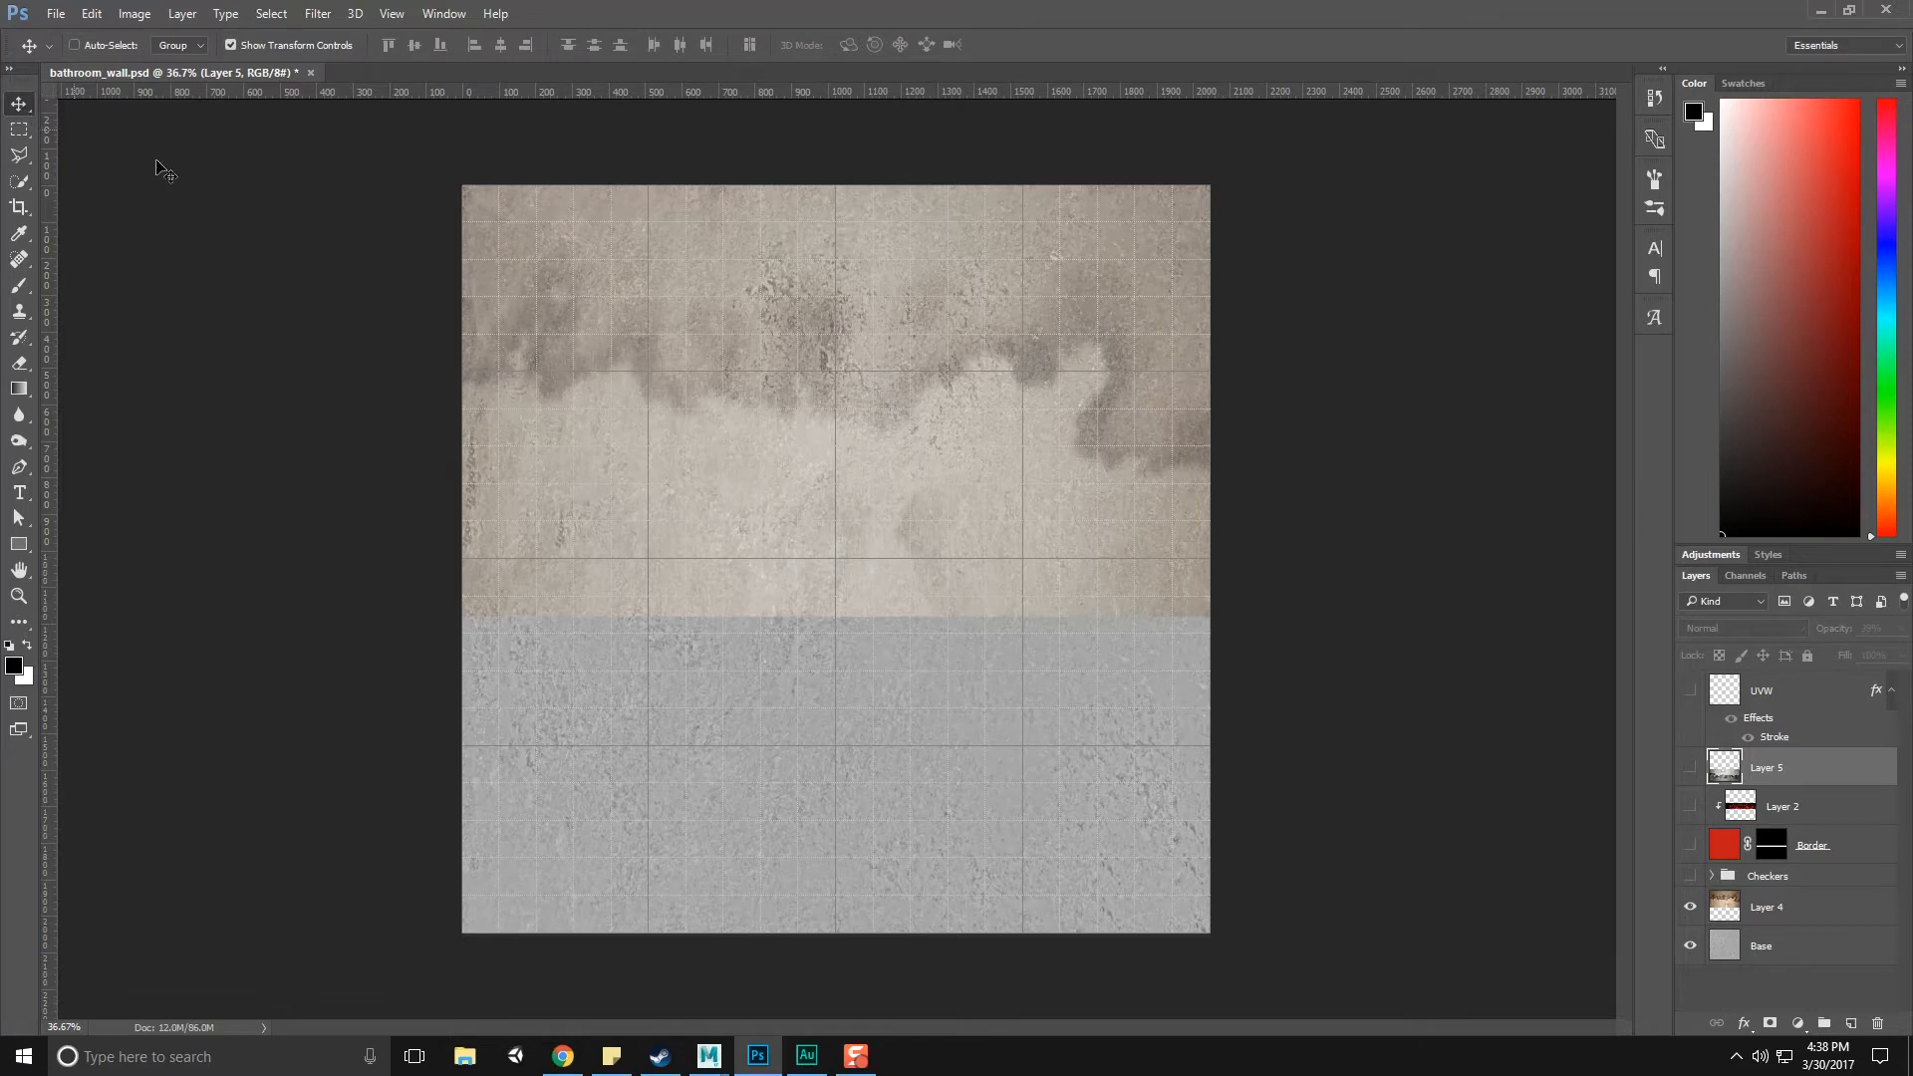
scroll(865, 496, "down", 2, "alt")
left_click(1854, 916)
left_click_drag(837, 603, 838, 840)
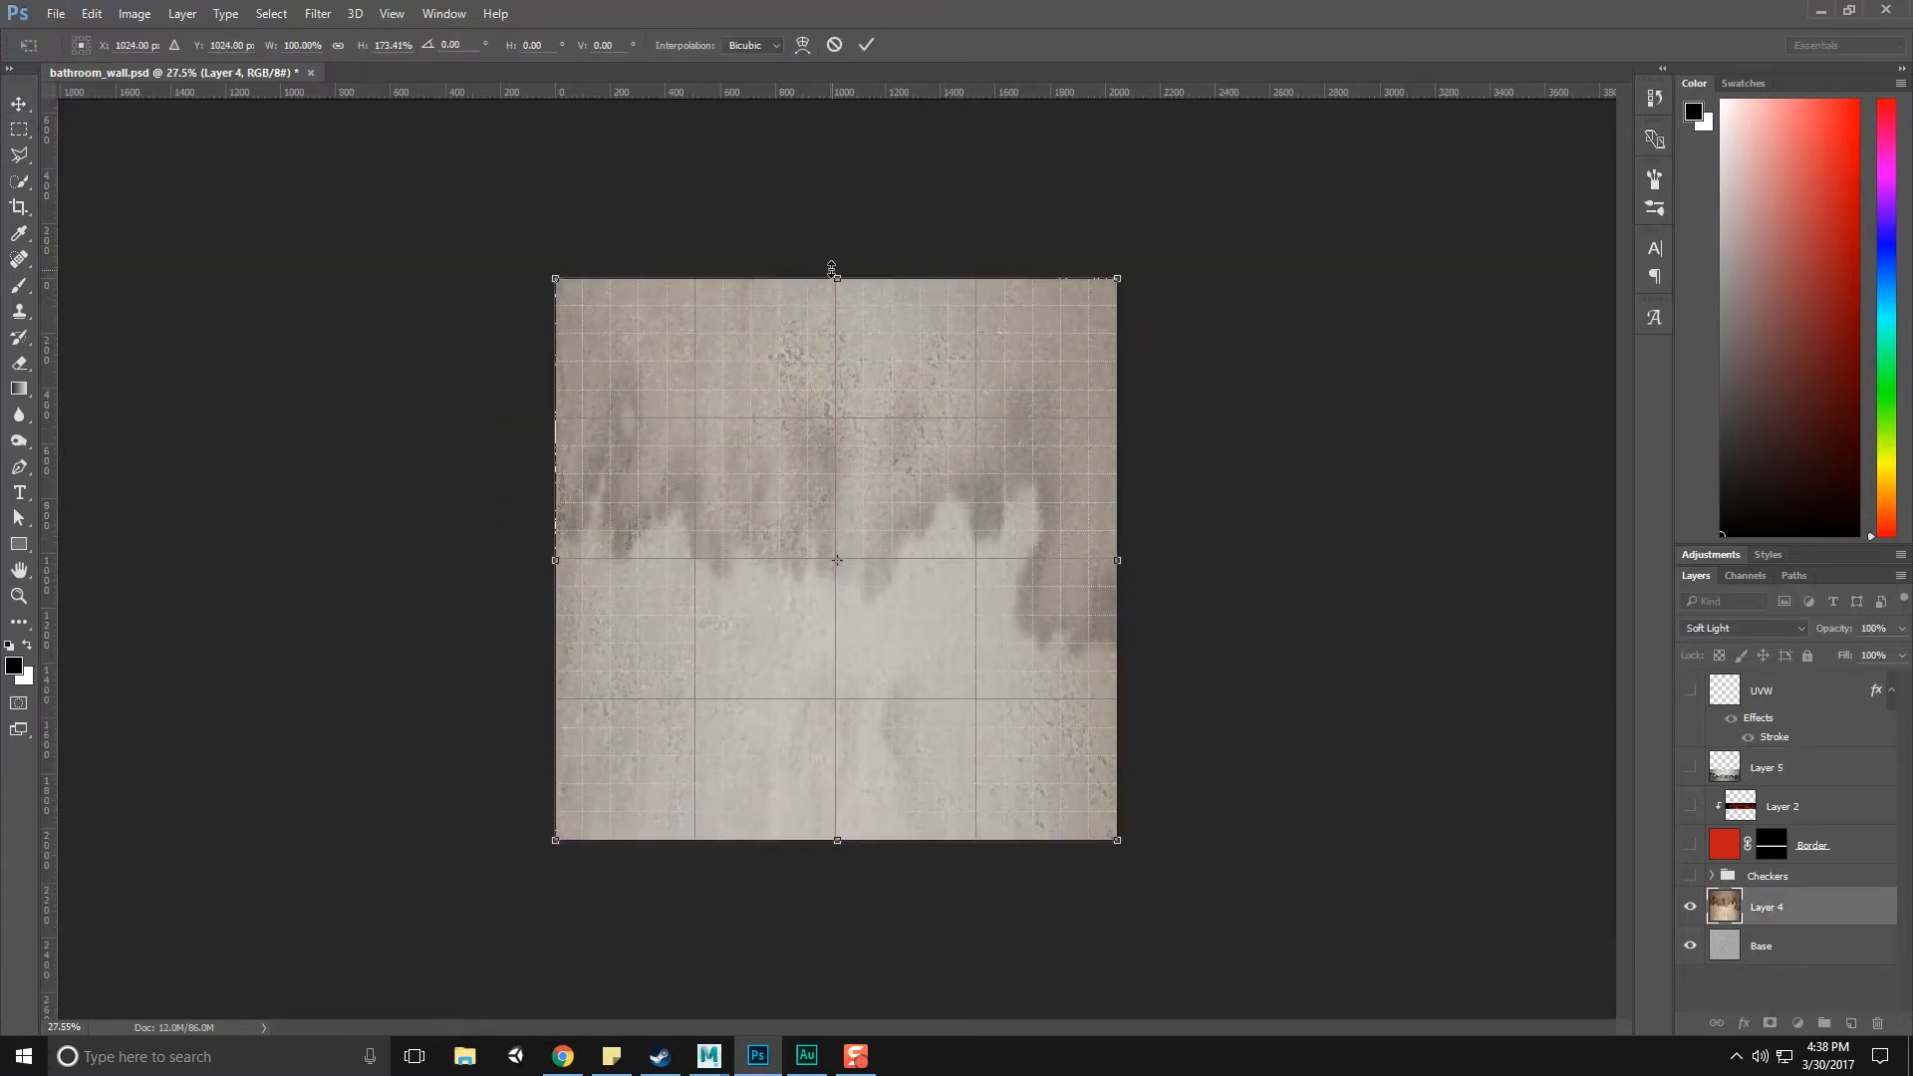
Enlarge Layer 4 well beyond the canvas so its dark stains mostly leave the image, and apply the transform
left_click_drag(838, 267, 838, 2)
scroll(906, 458, "down", 5, "alt")
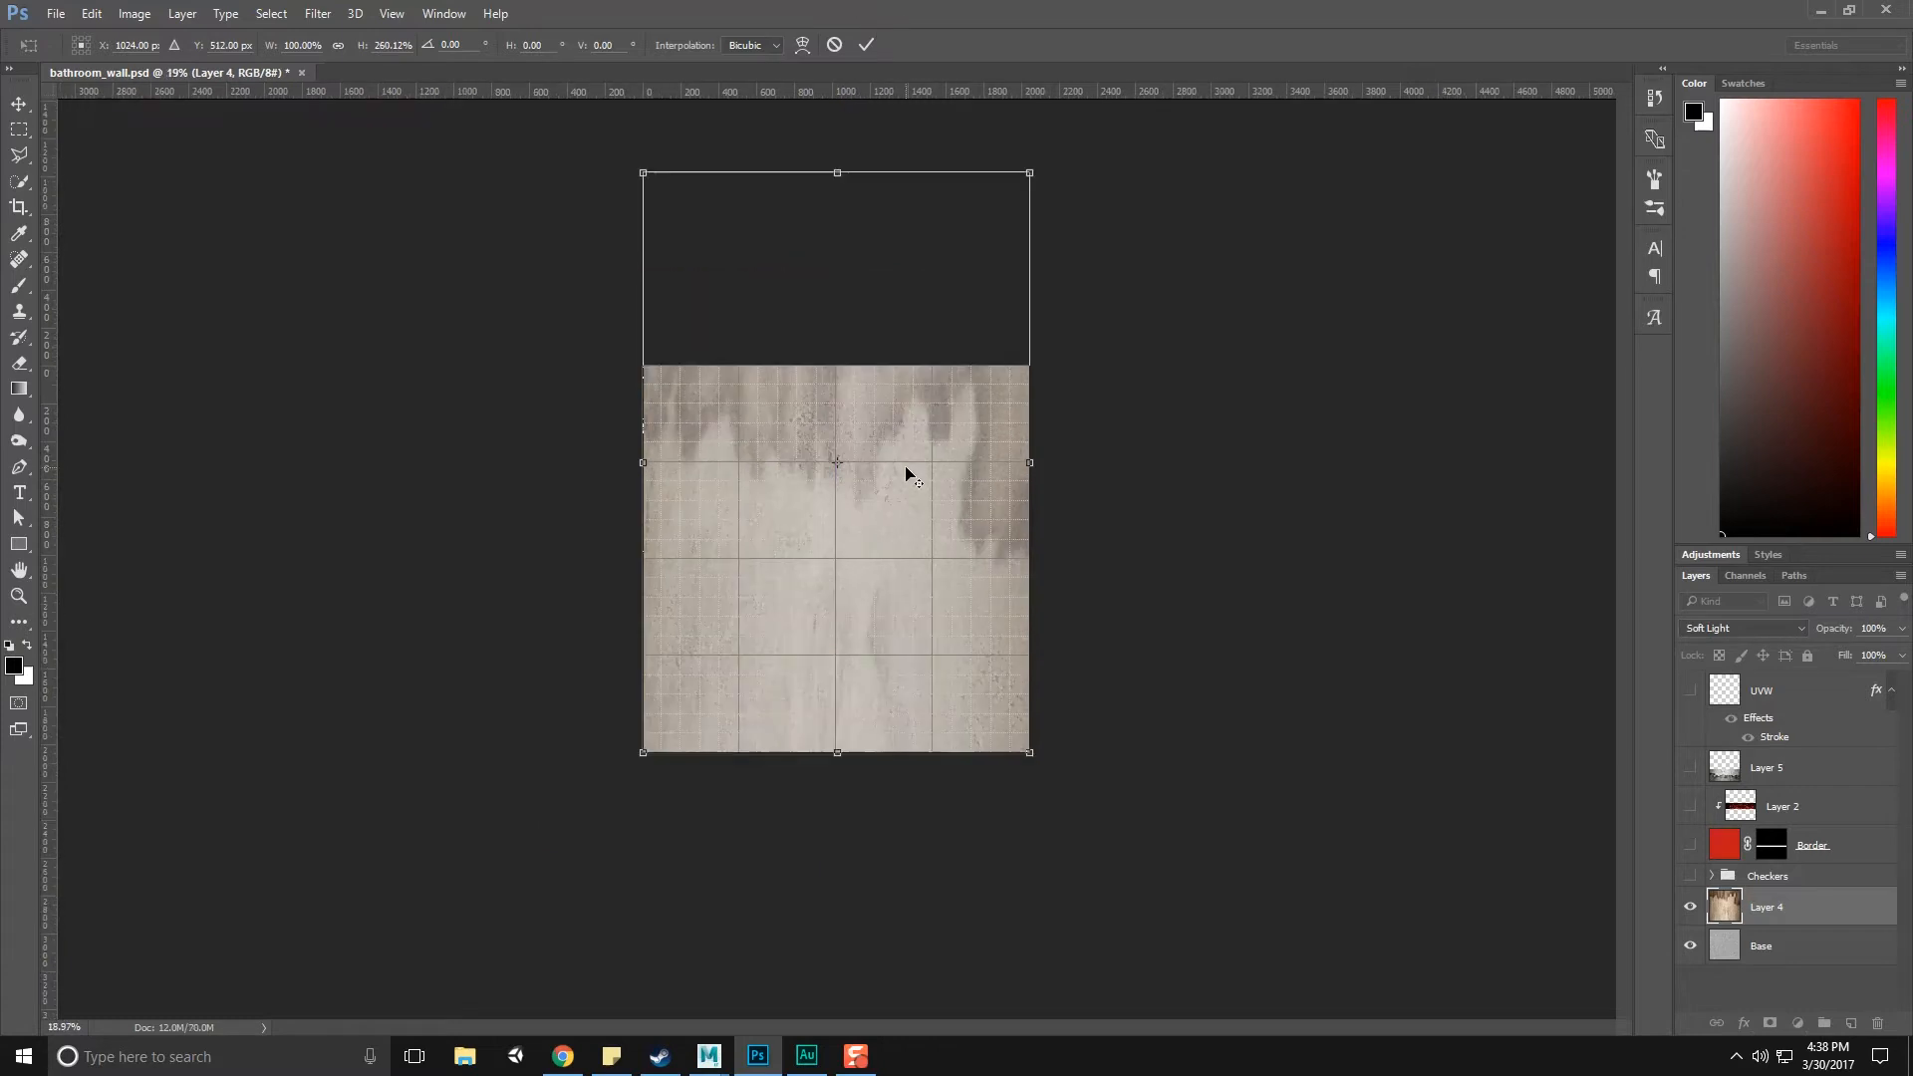
left_click_drag(960, 311, 1046, 249, "alt")
left_click_drag(837, 235, 865, 75)
left_click_drag(1011, 417, 1094, 417)
scroll(1027, 561, "up", 2, "alt")
scroll(1026, 561, "up", 1, "alt")
left_click(19, 104)
left_click(831, 402)
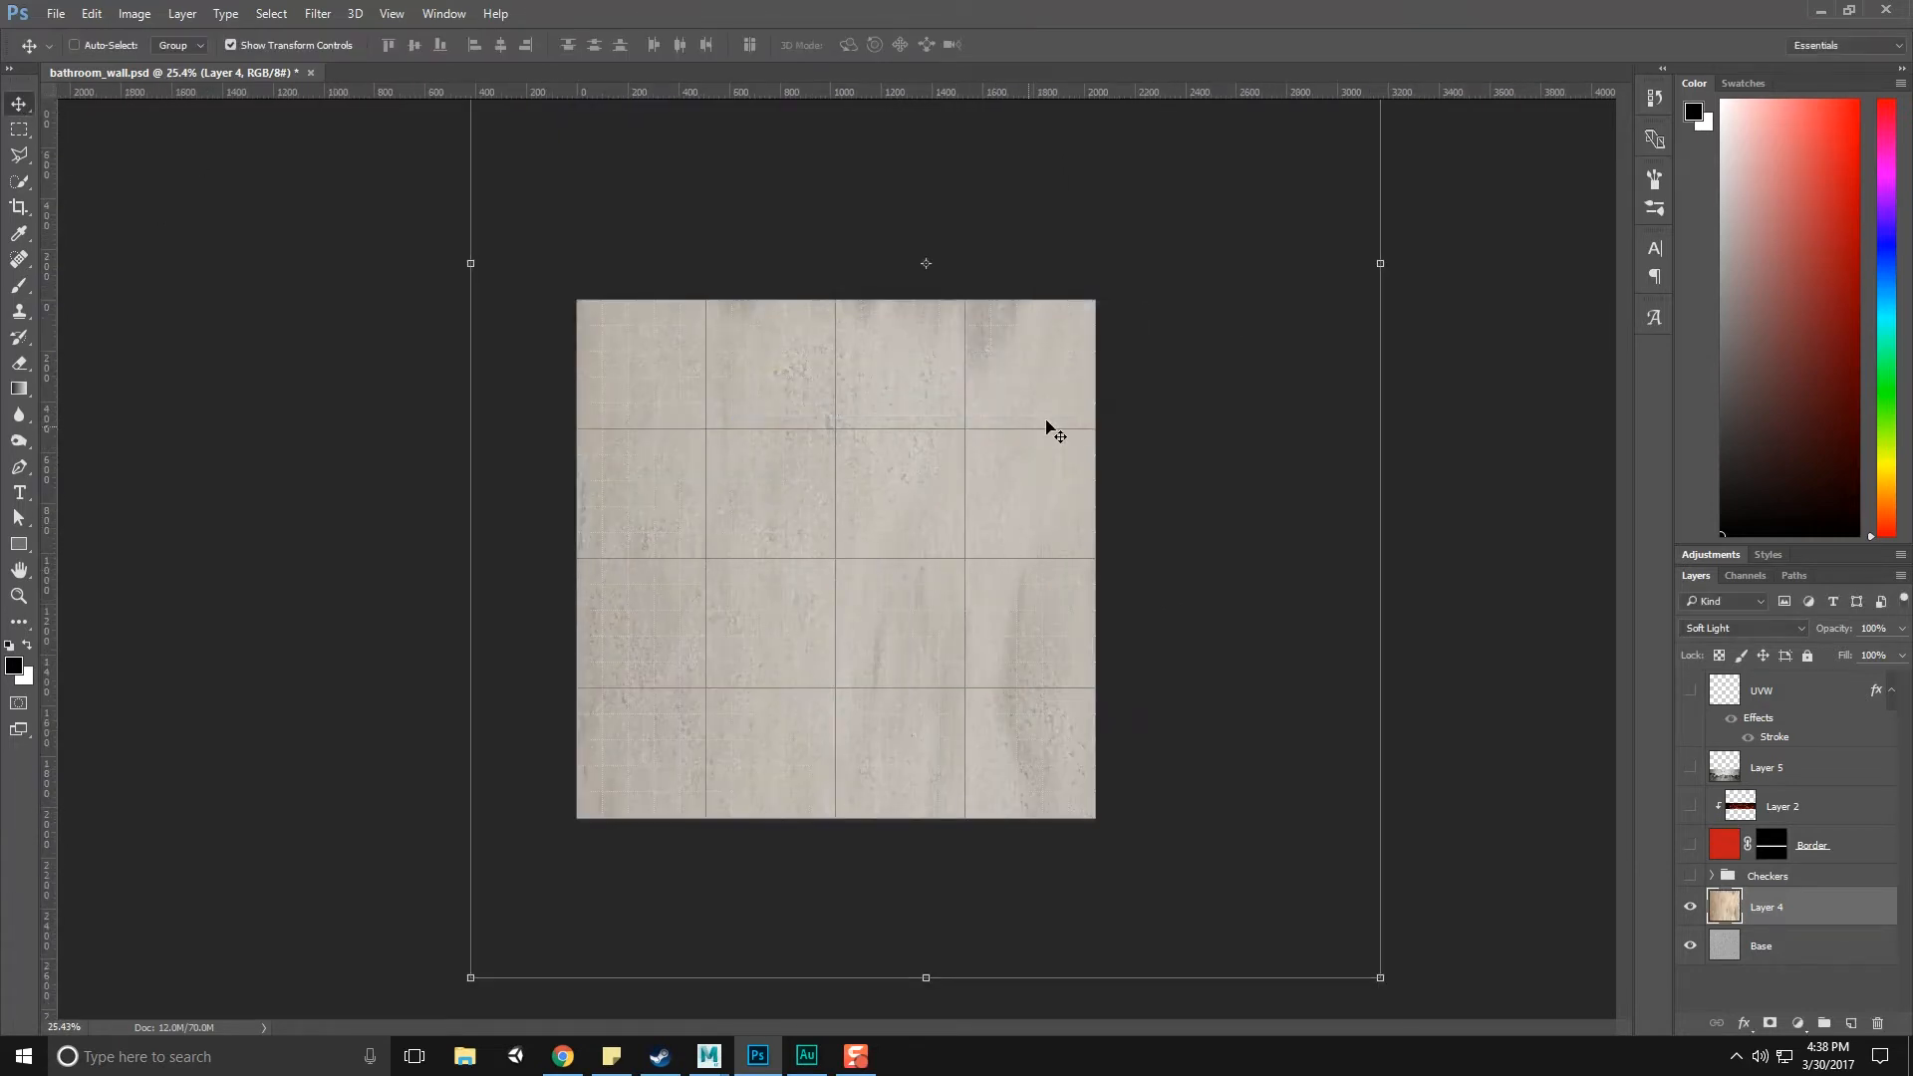
key("m")
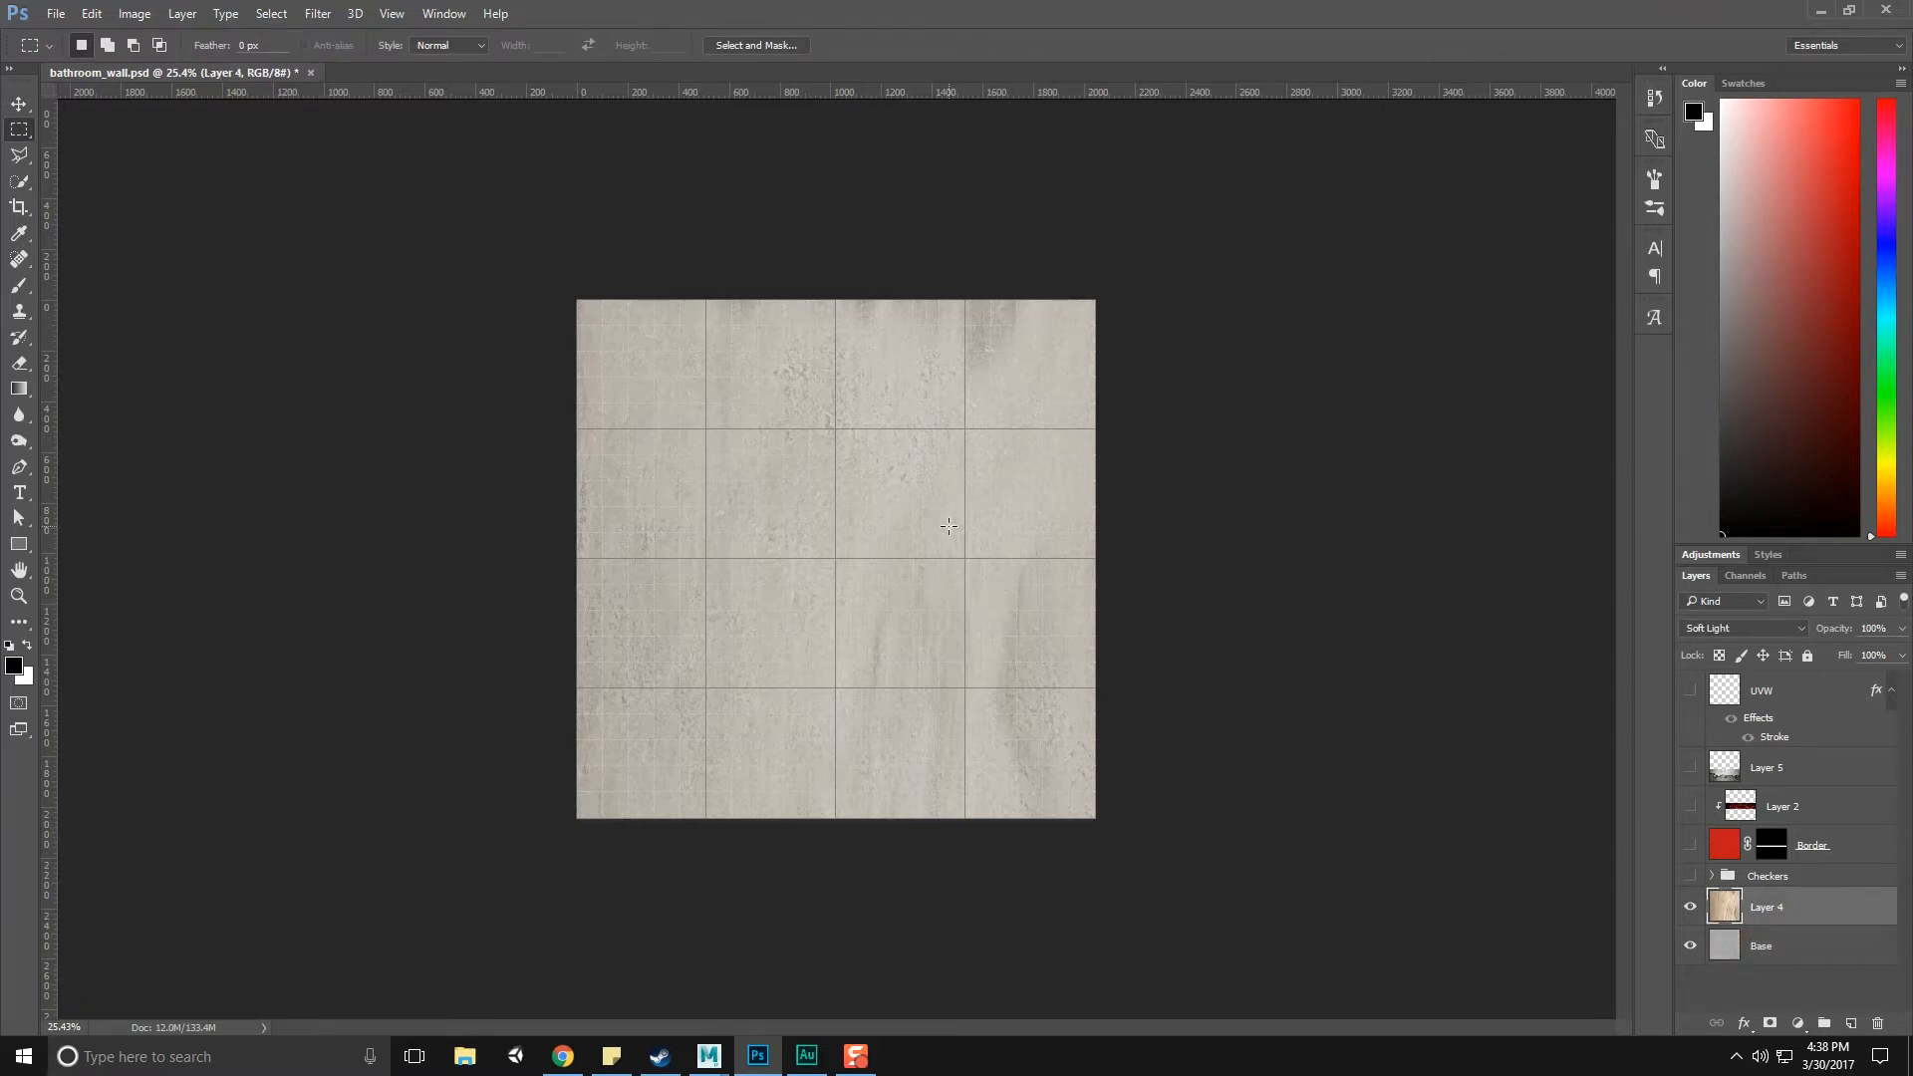
scroll(947, 526, "up", 2, "alt")
scroll(953, 534, "down", 1, "alt")
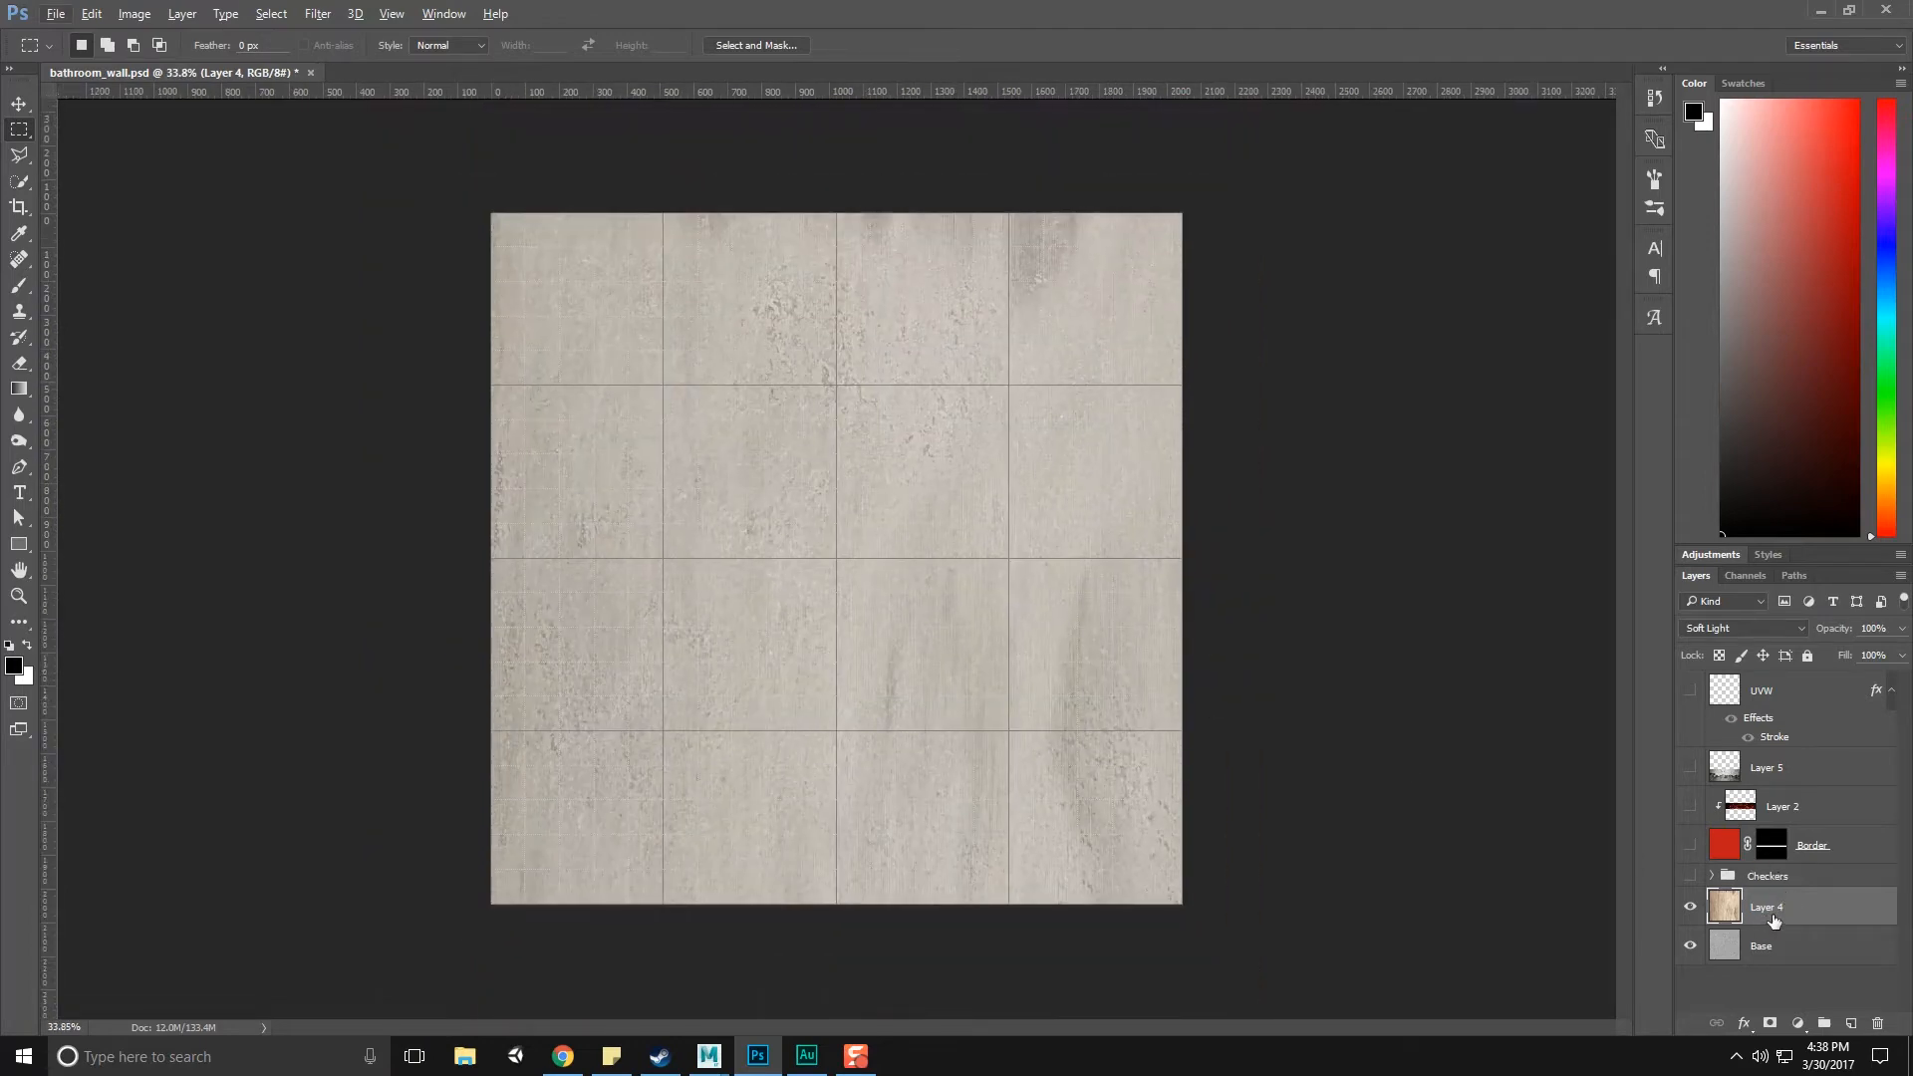
scroll(1404, 739, "down", 3, "alt")
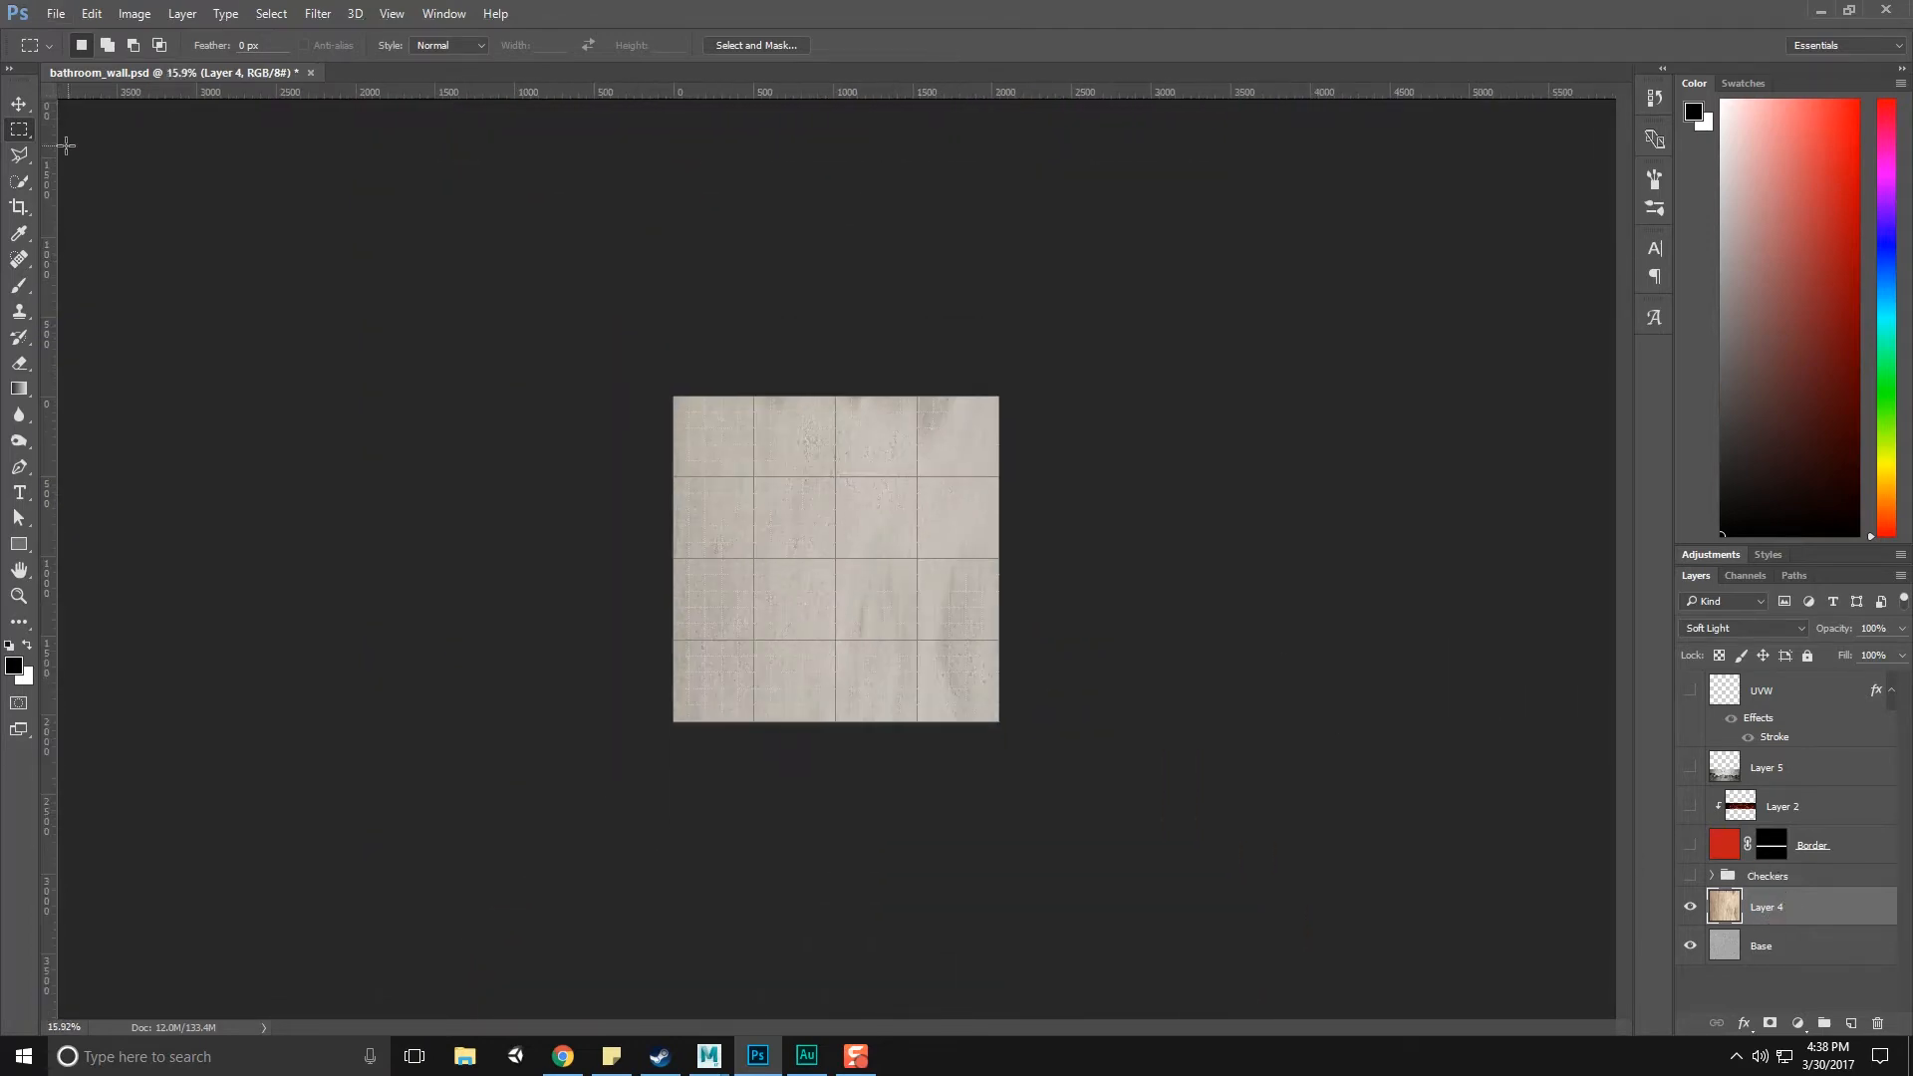
key("v")
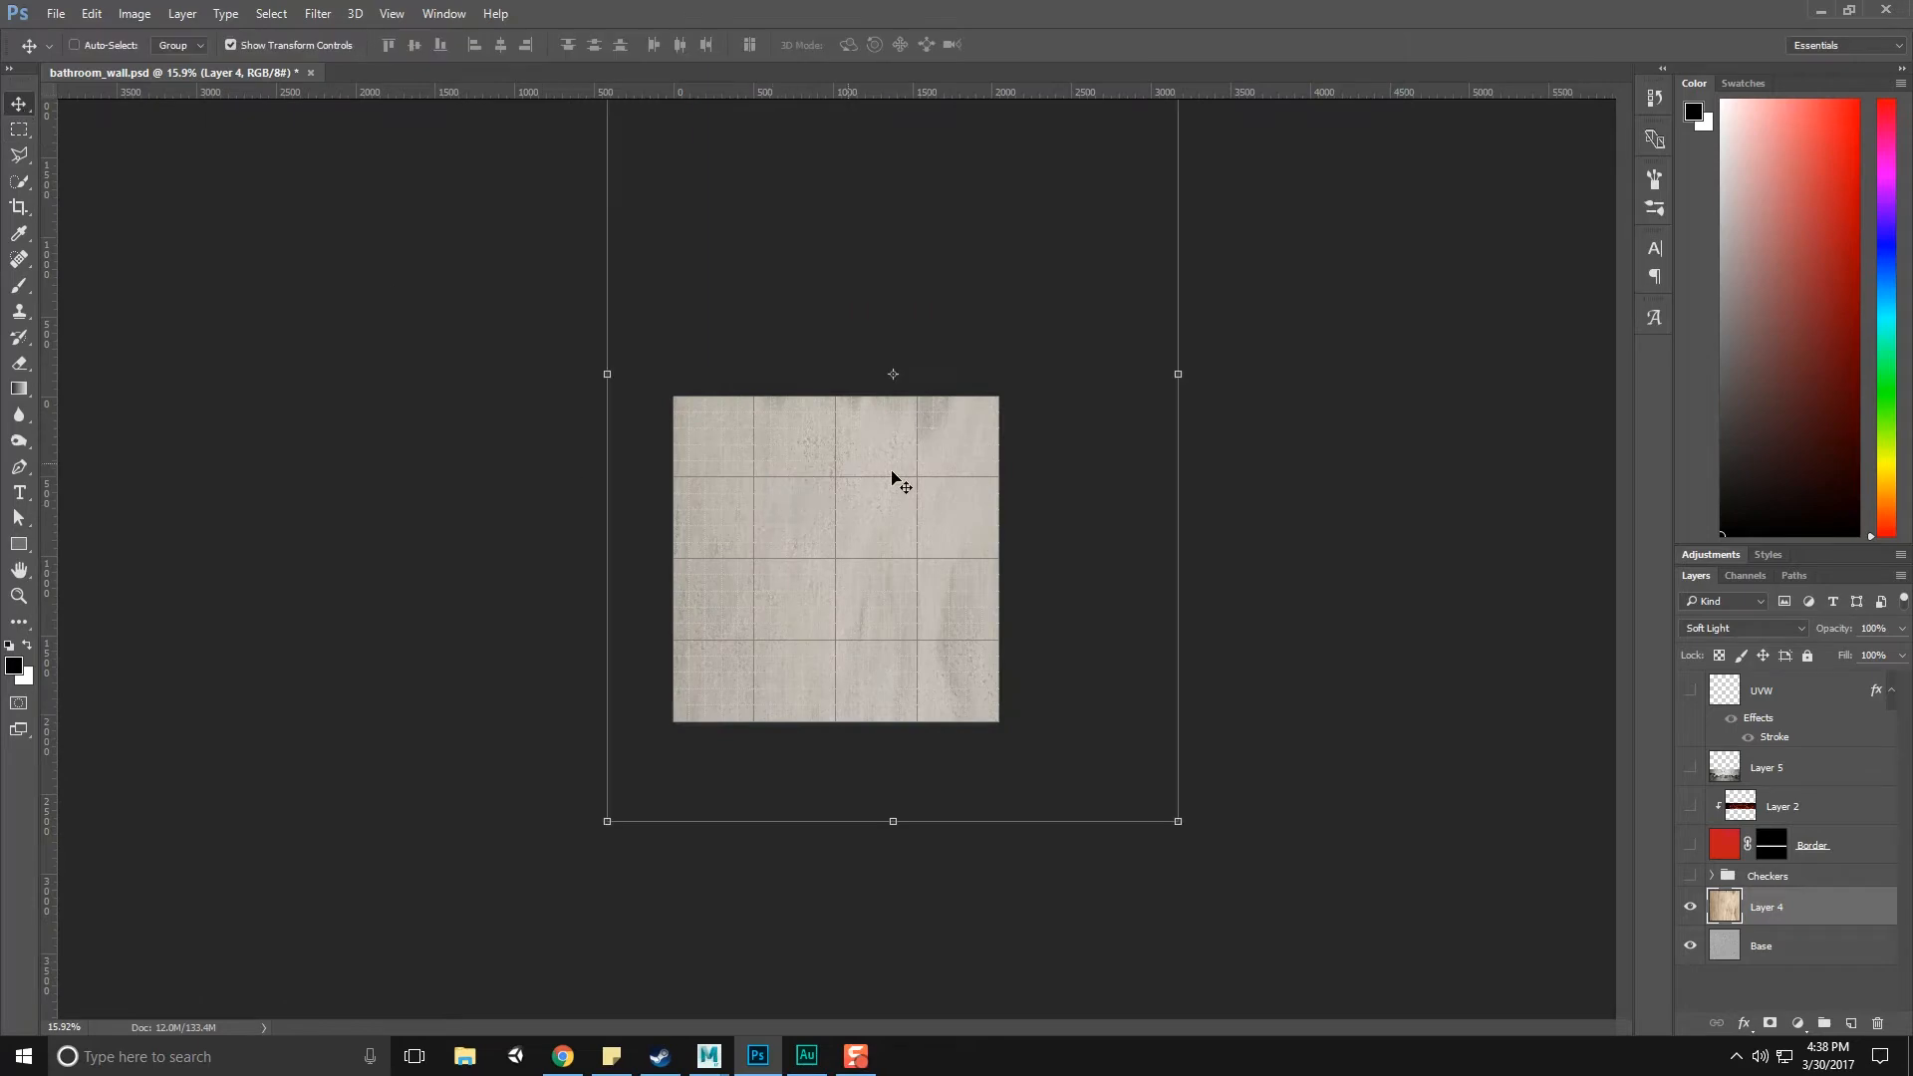
Save the document under the new name bathroom_ceiling.psd in the Bathroom folder
left_click(19, 206)
left_click(55, 14)
left_click(100, 239)
left_click(231, 728)
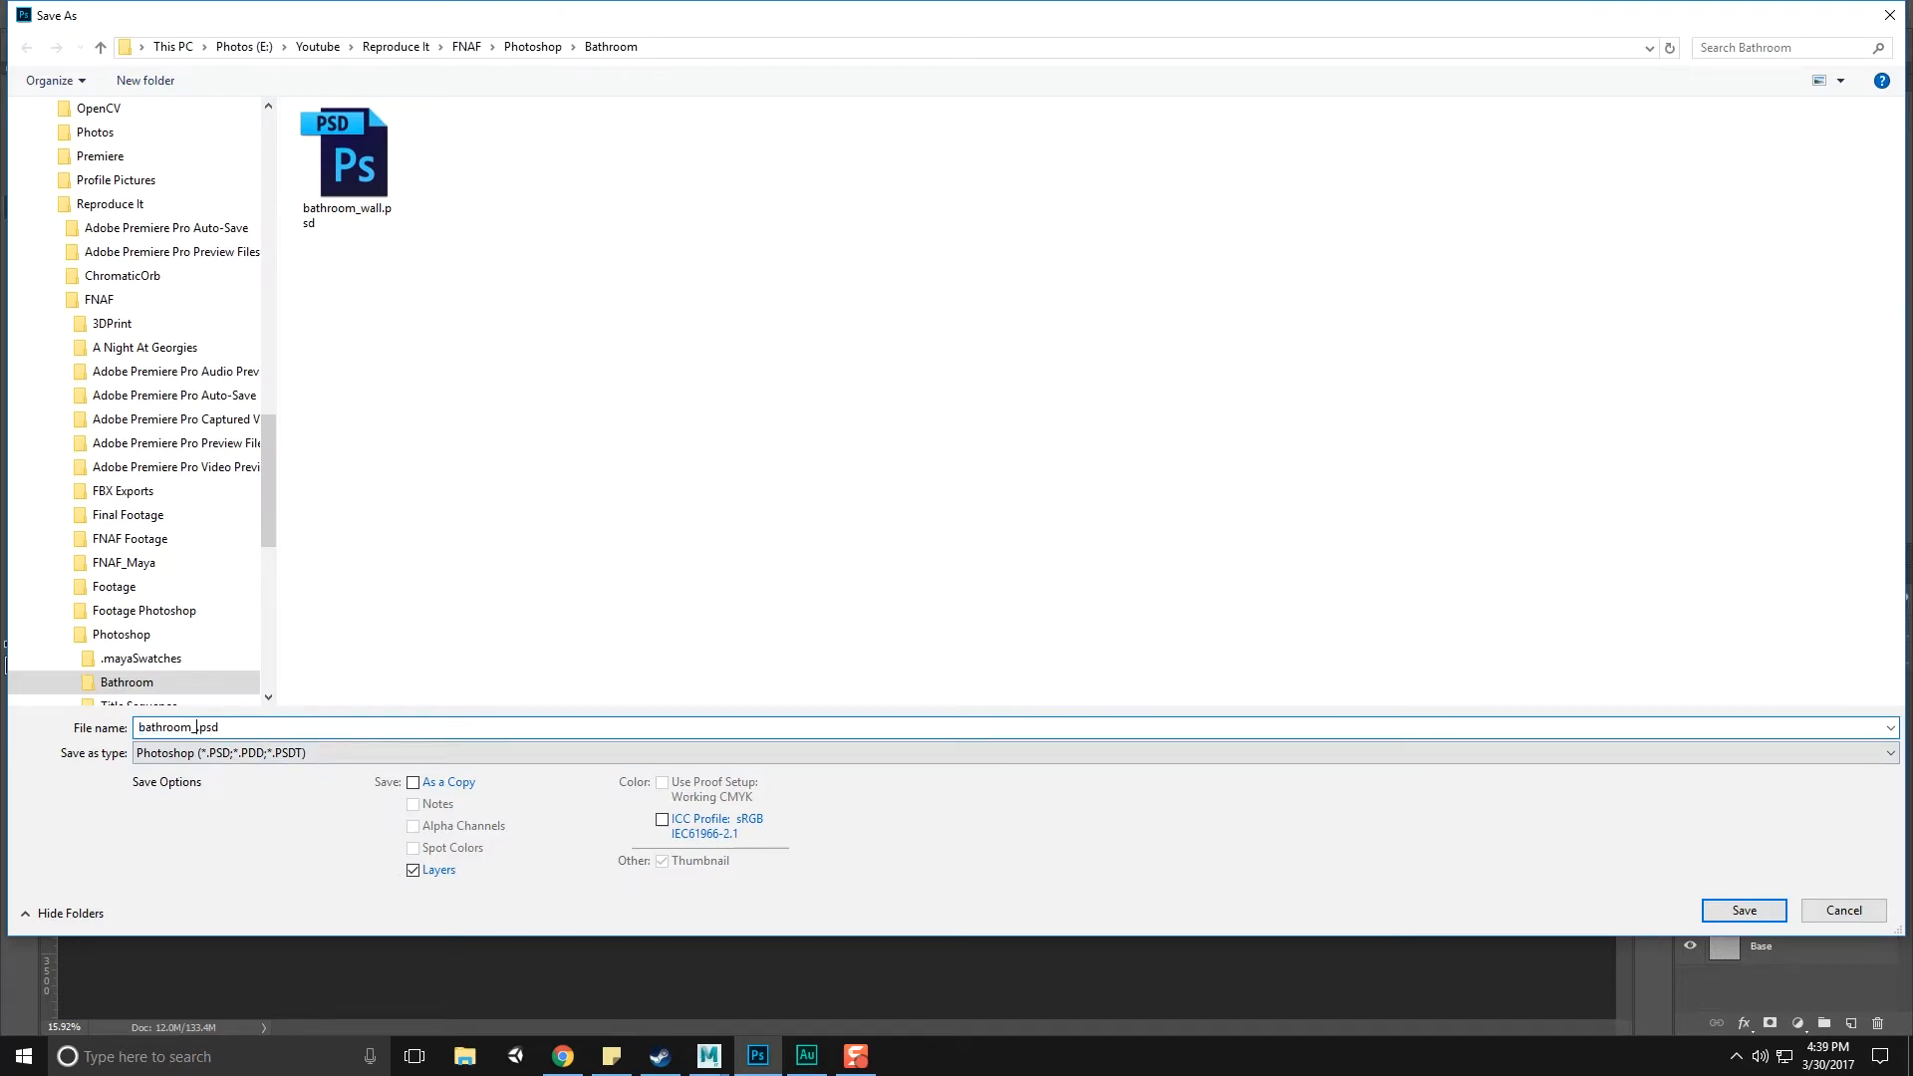
key("Return")
key("Return")
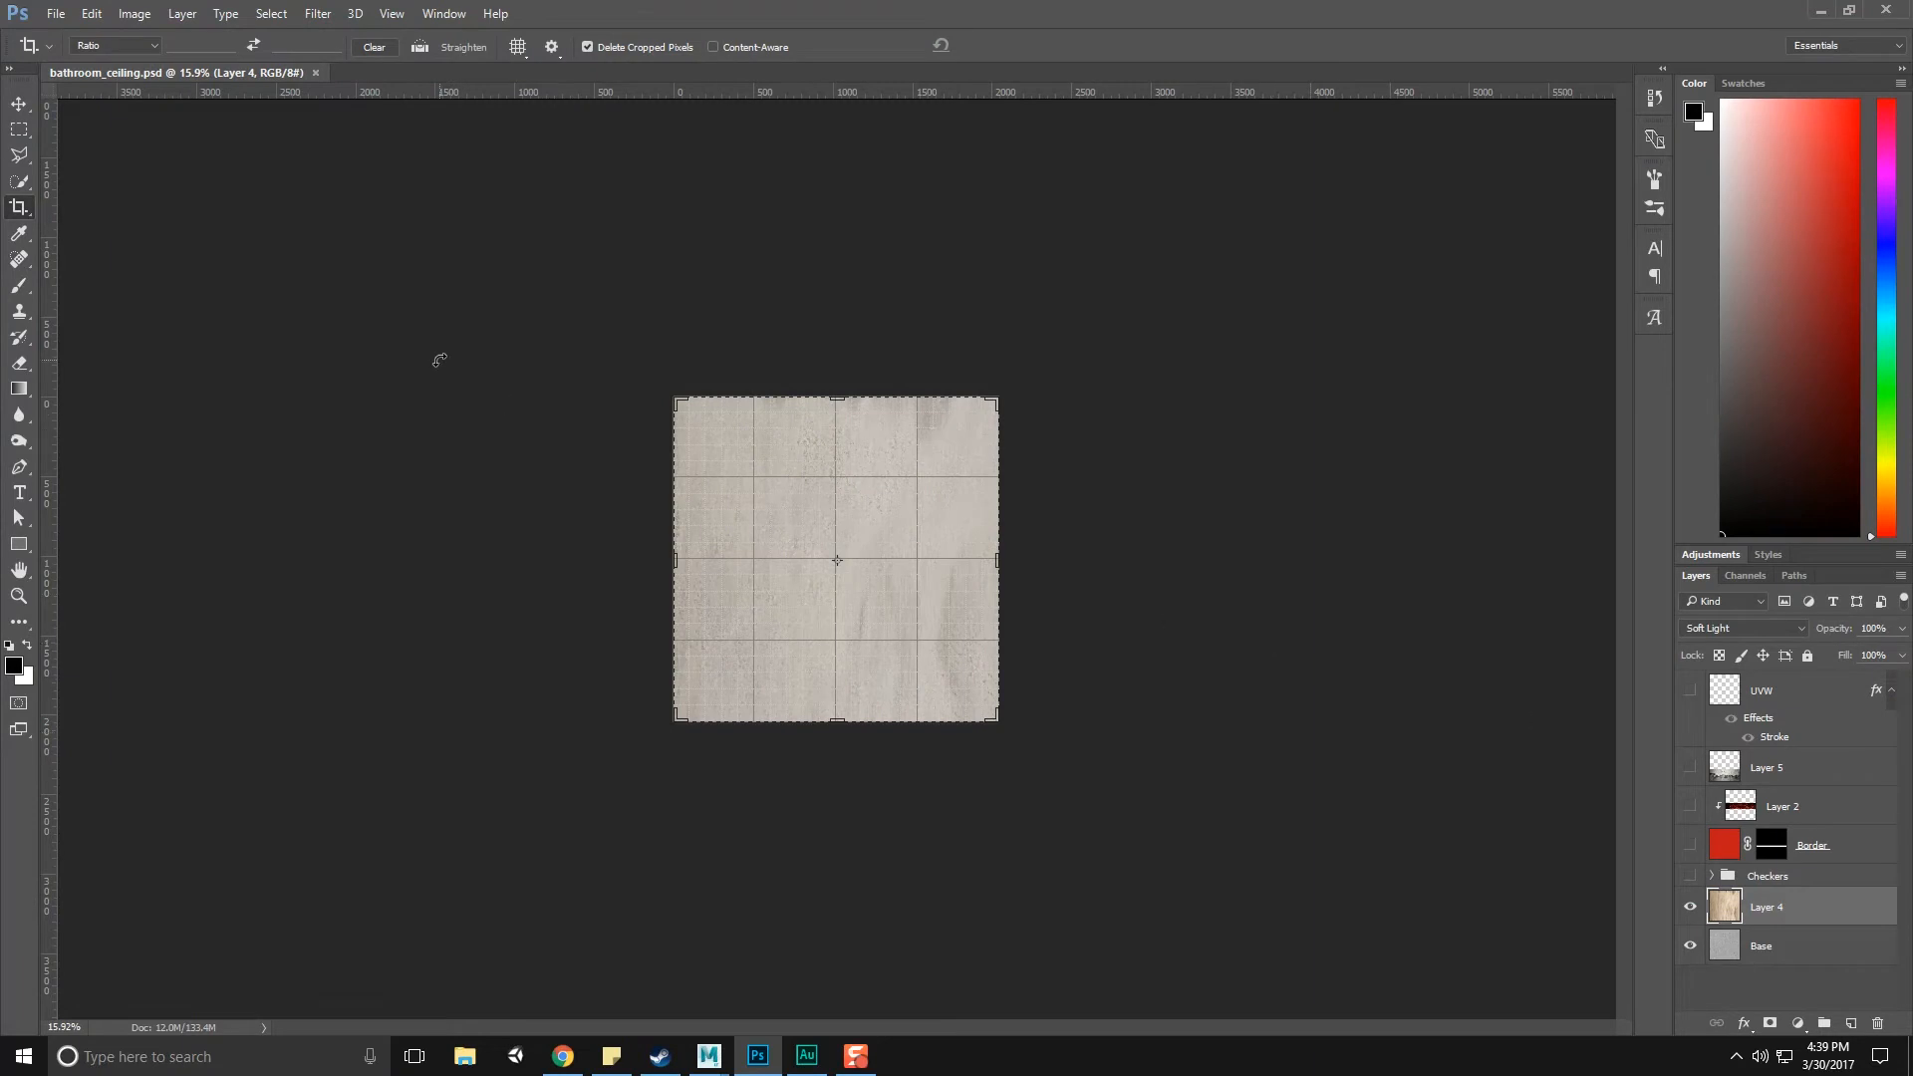
Crop away the layer pixels outside the canvas, deleting them, and check the image size without changing it
double_click(859, 418)
left_click(135, 14)
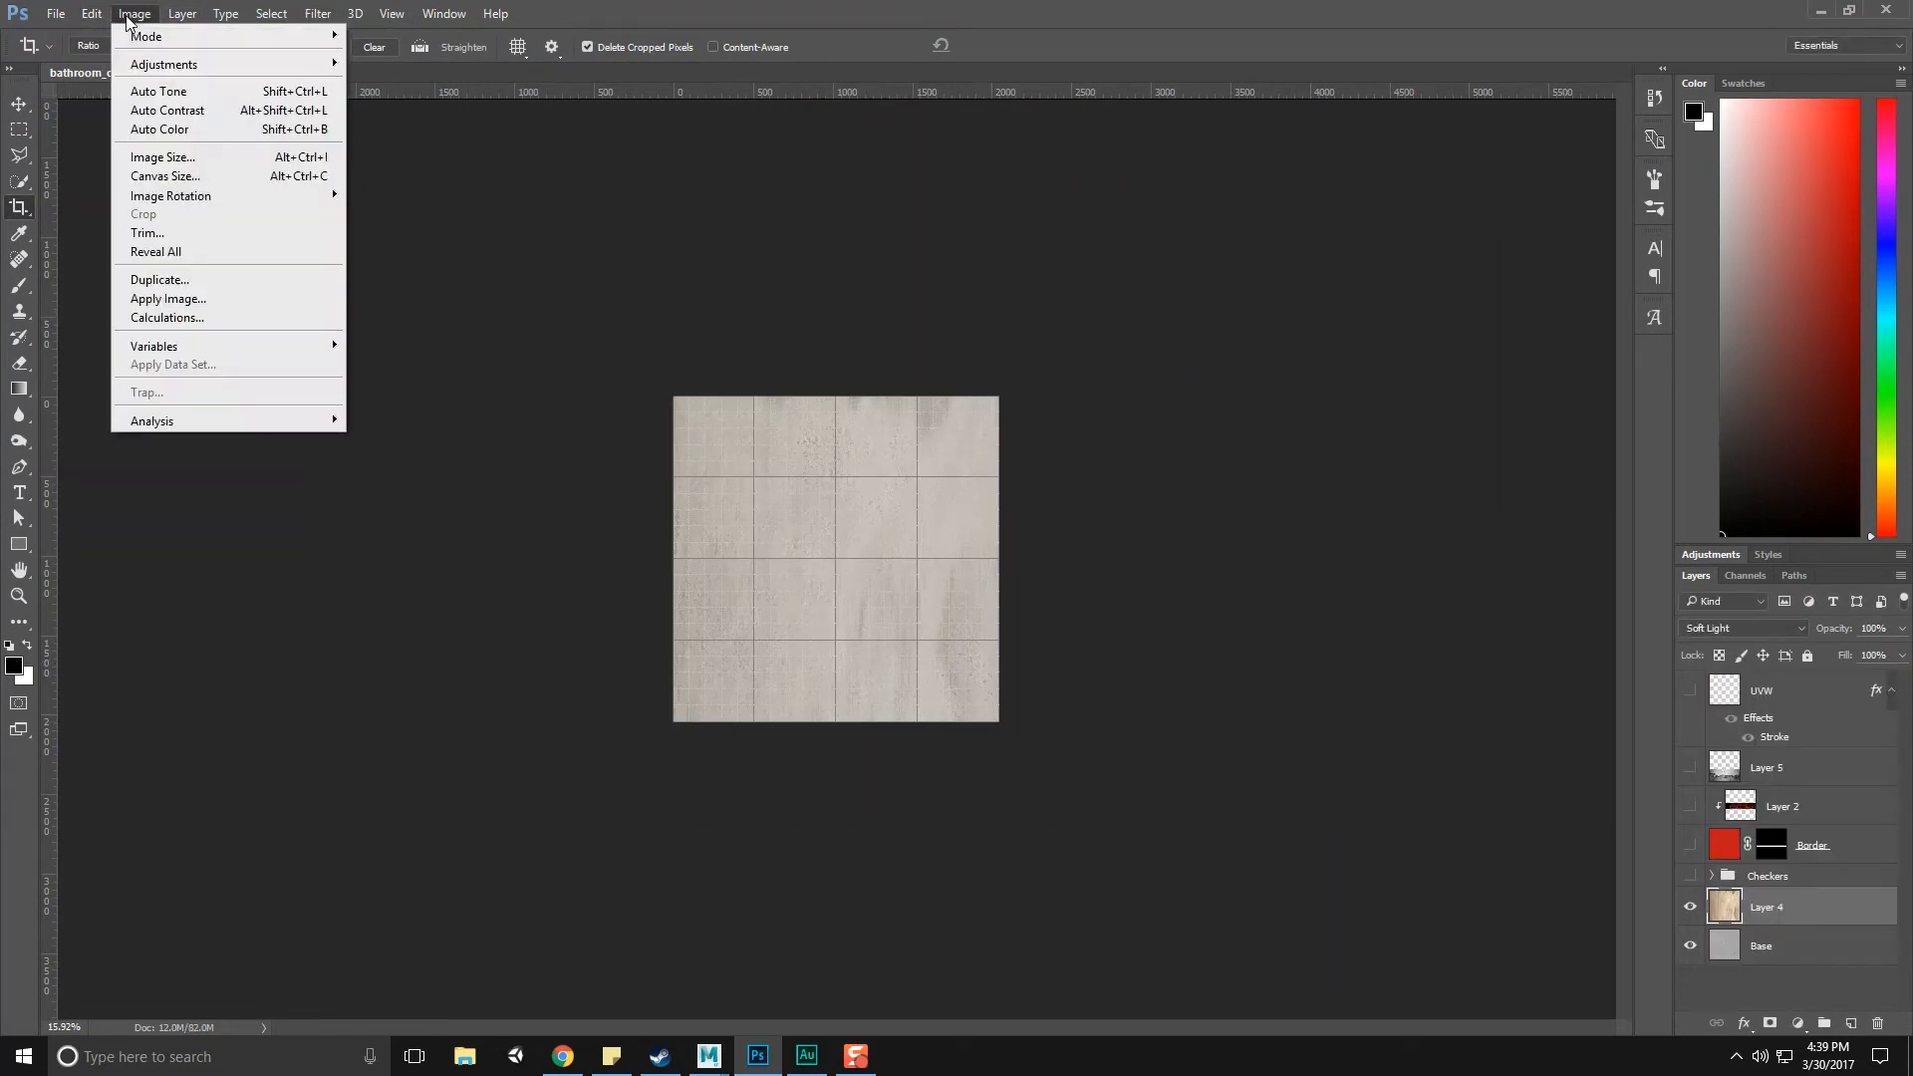
left_click(165, 156)
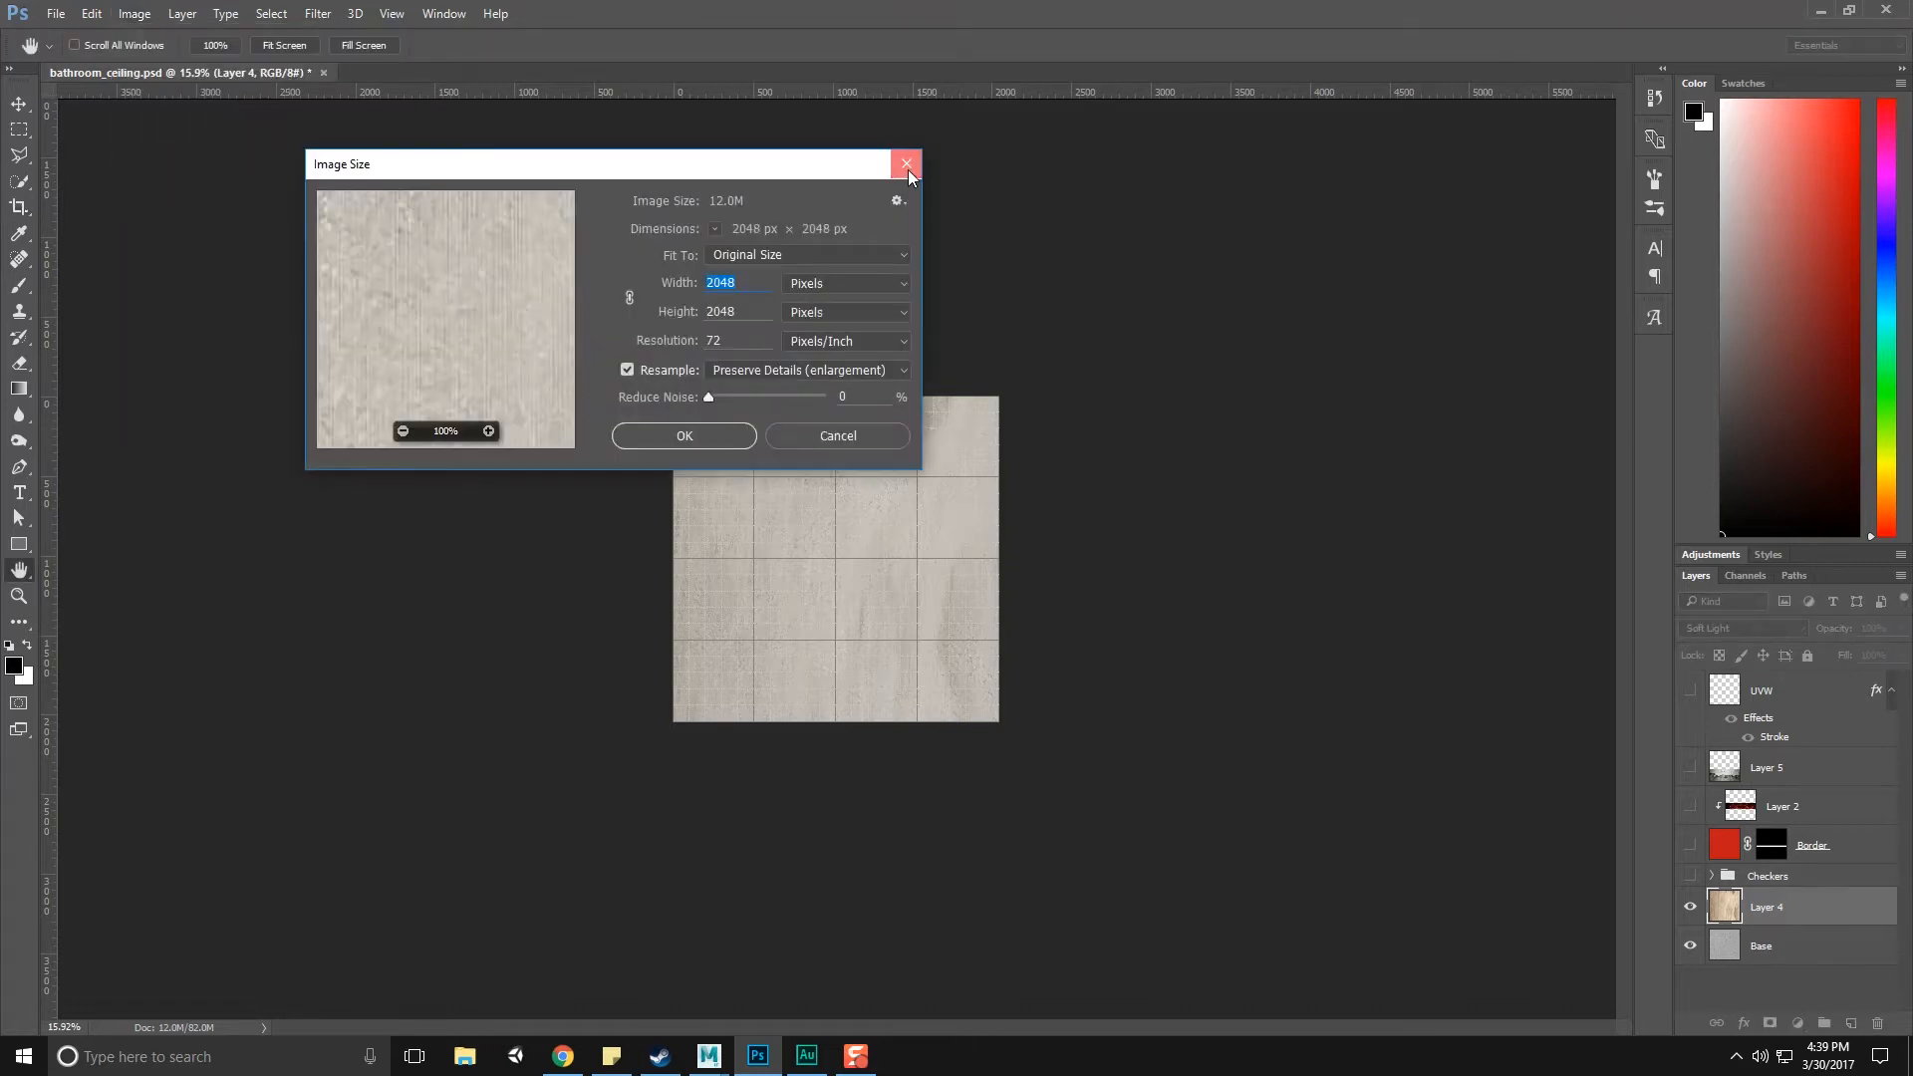
left_click(905, 163)
left_click(318, 14)
mouse_move(412, 411)
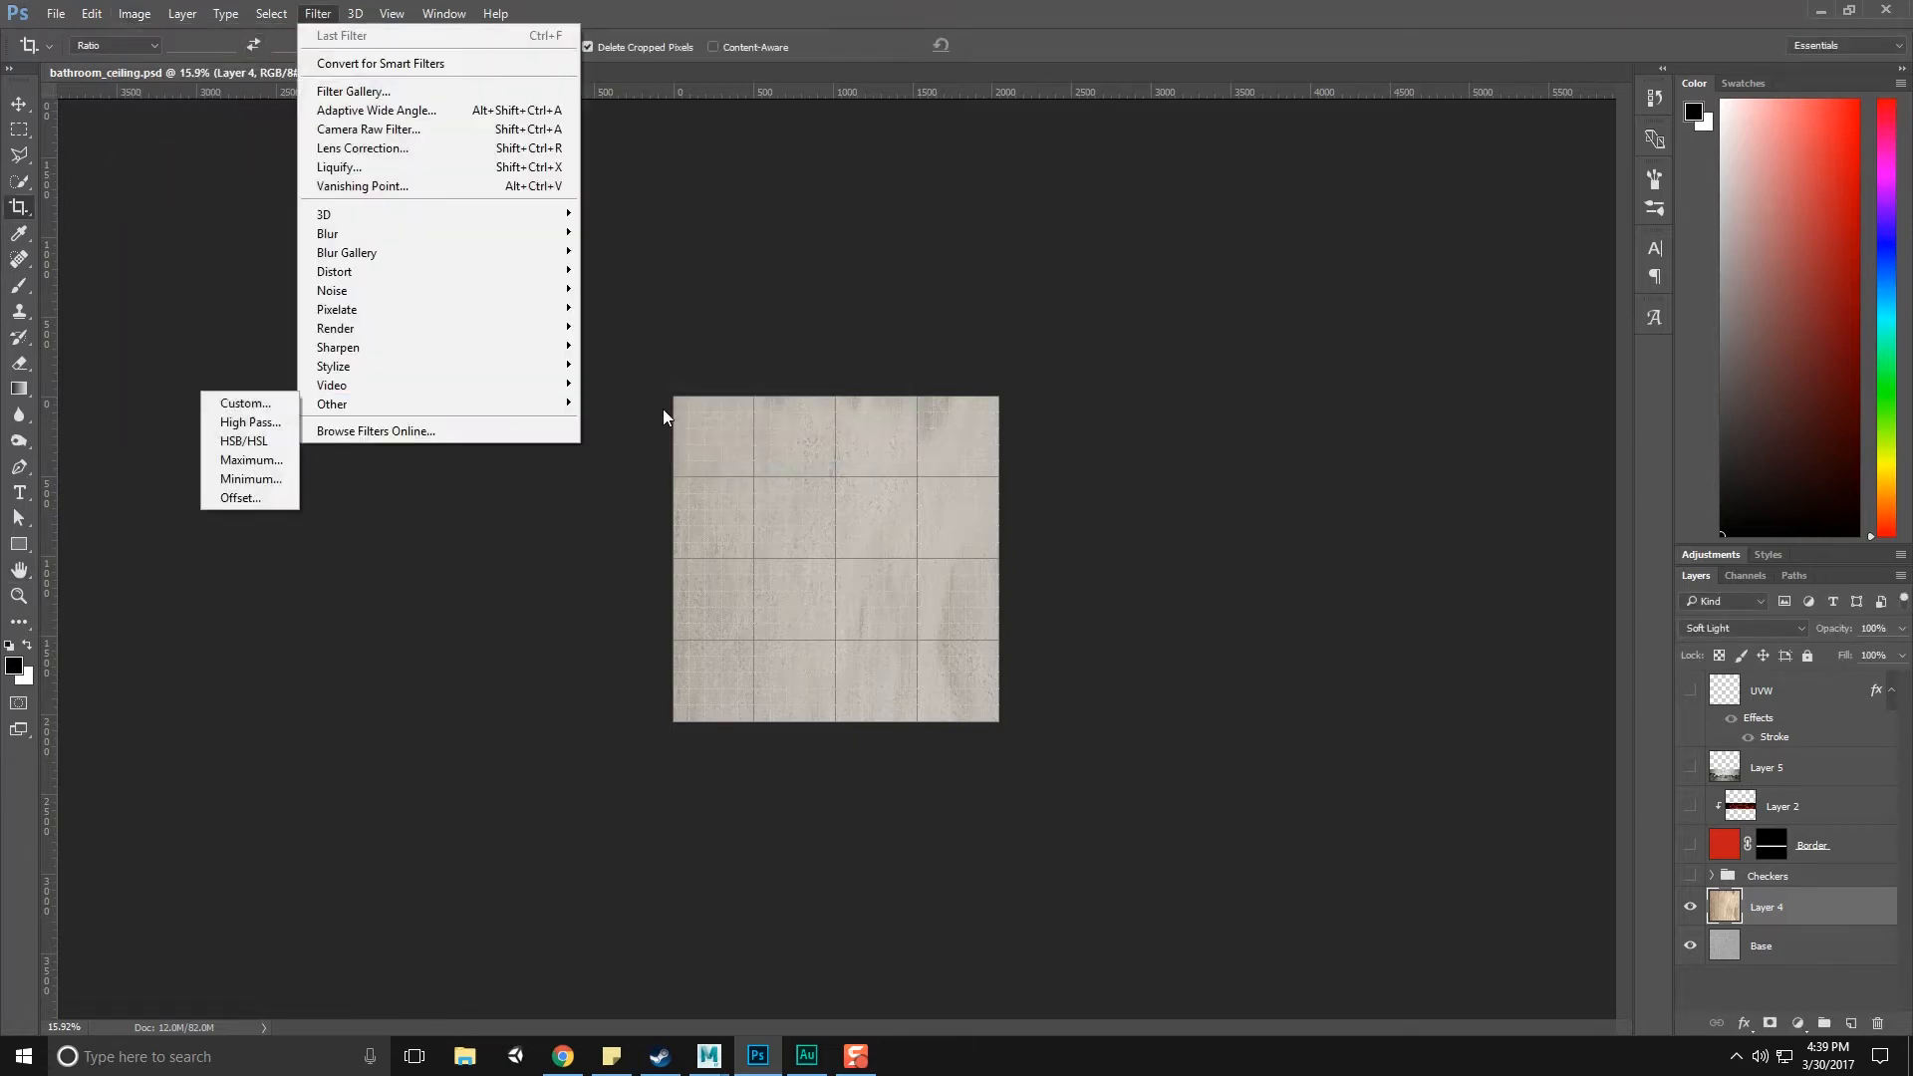
left_click(239, 482)
left_click(1098, 227)
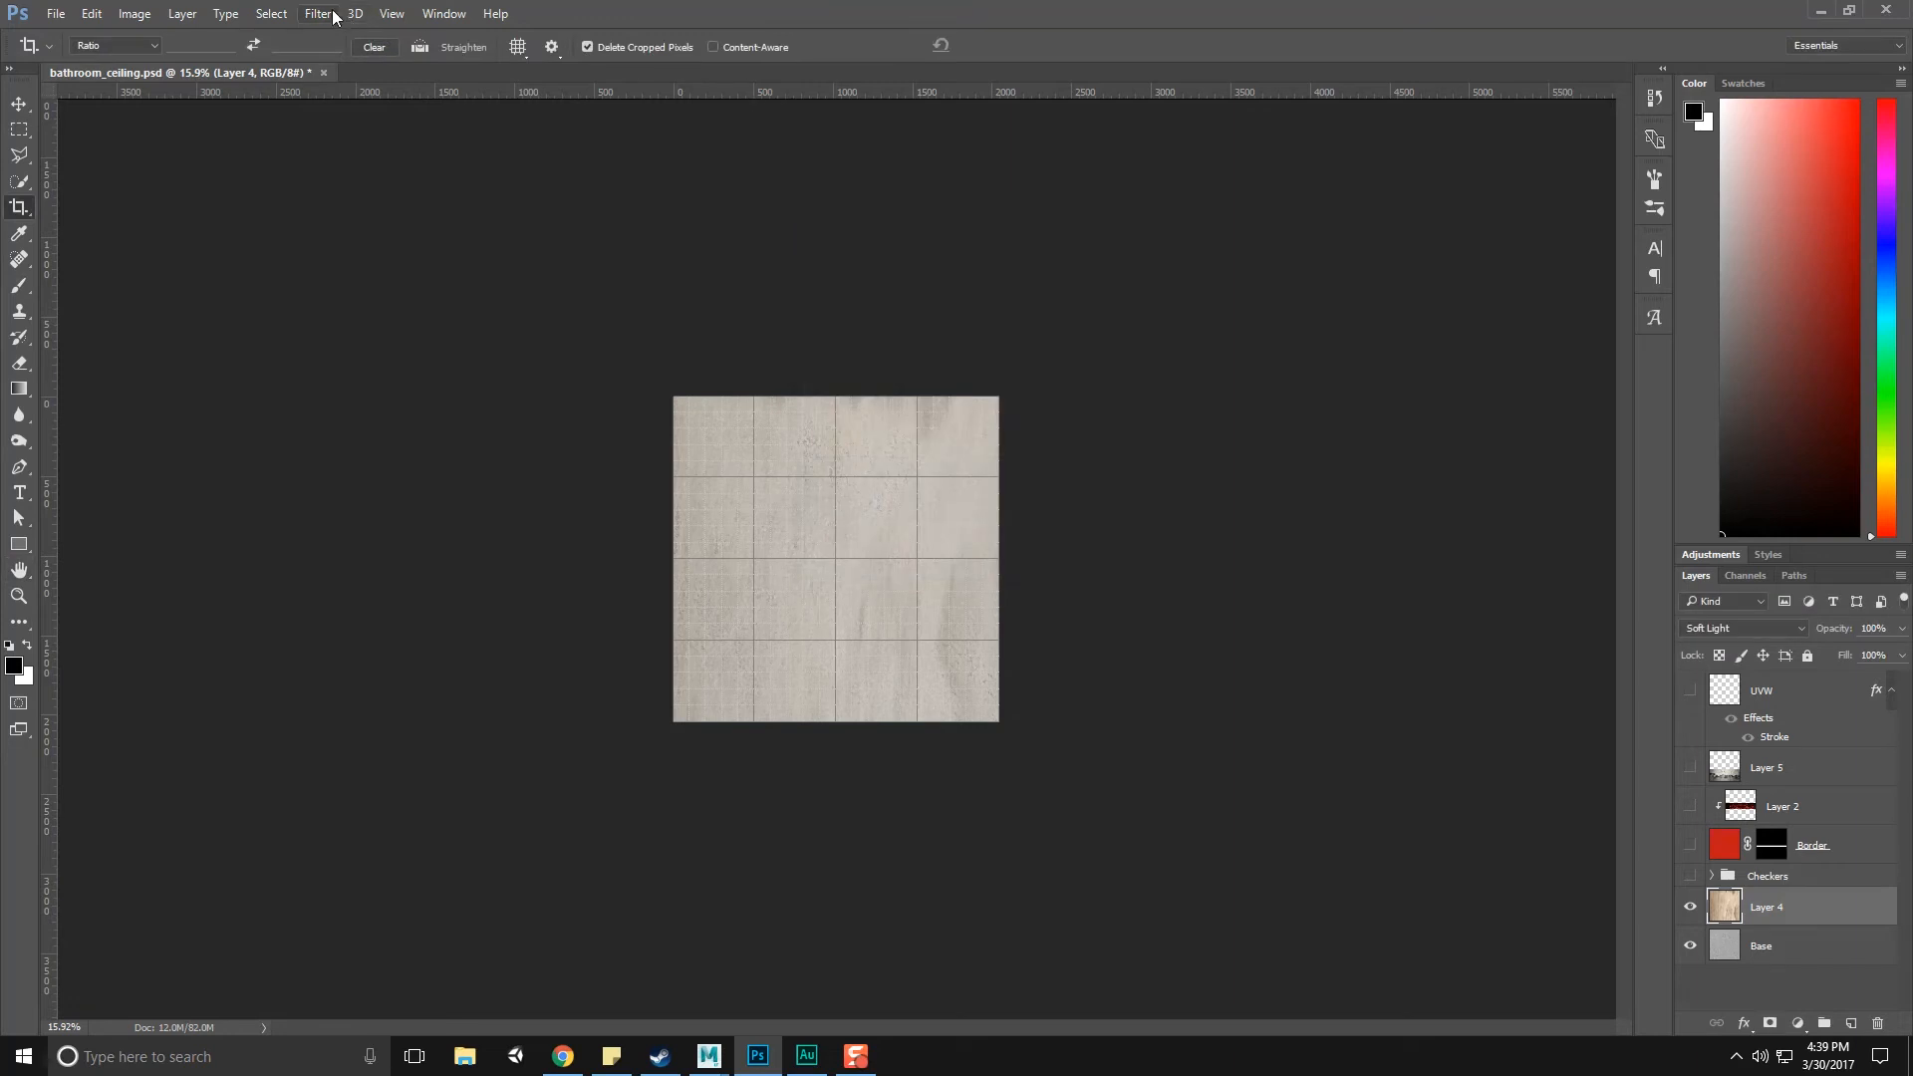
Offset Layer 4 by 1024 pixels horizontally and vertically with wrap-around, bringing the edge seams to the canvas centre
left_click(318, 14)
mouse_move(319, 412)
left_click(239, 498)
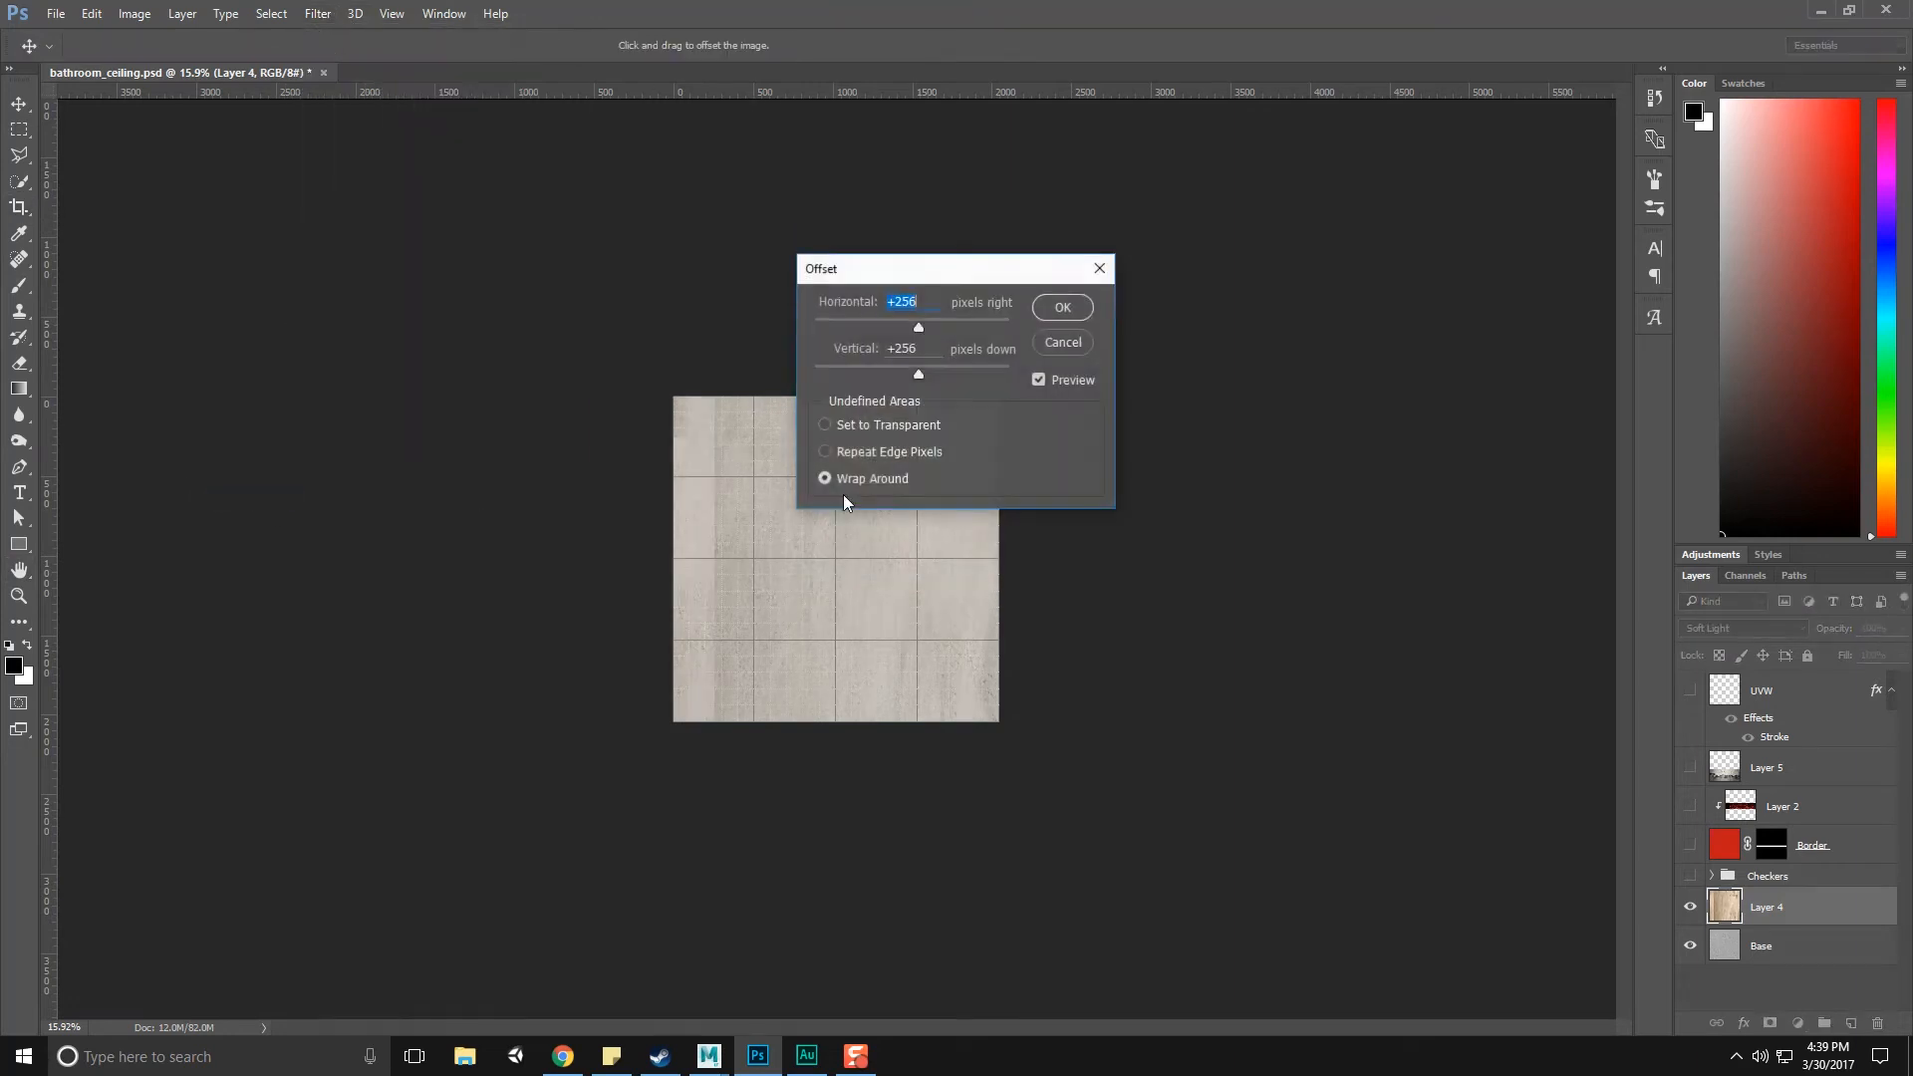
type("1024")
key("Tab")
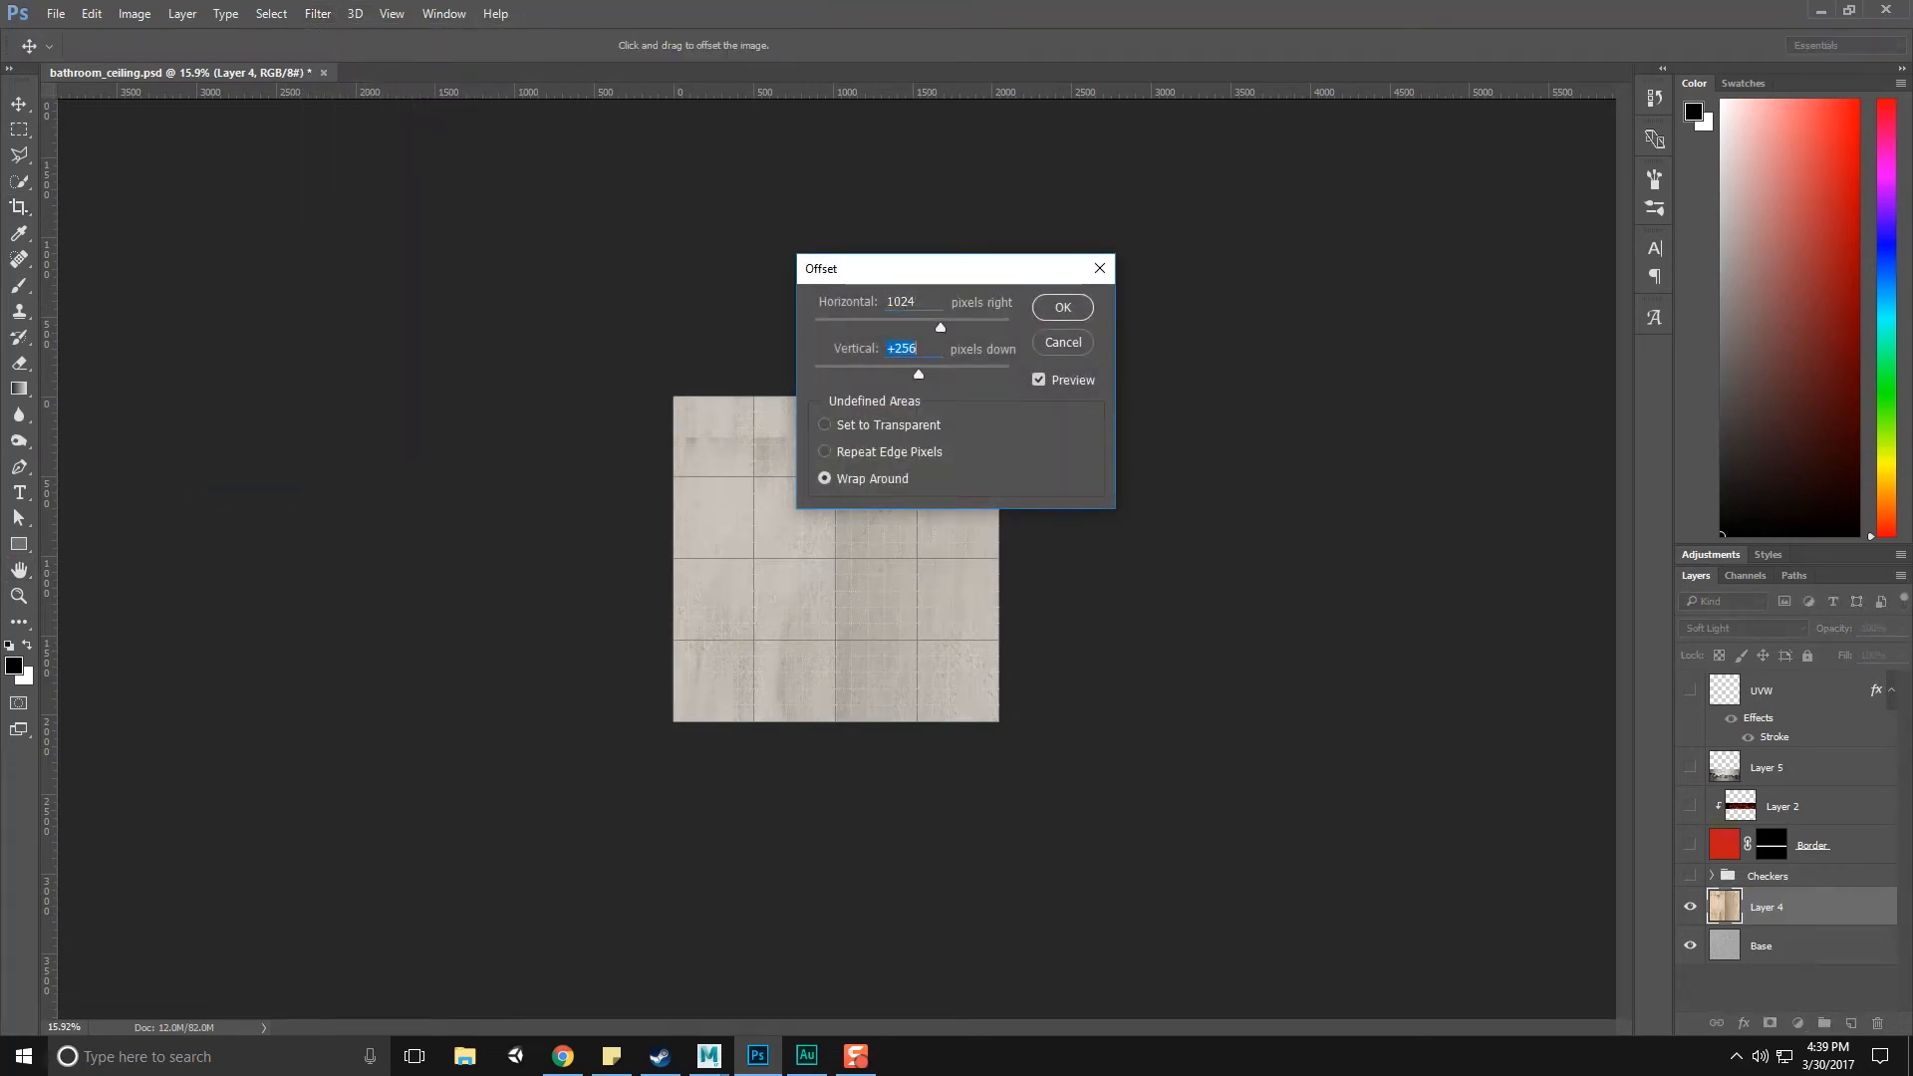
left_click(1059, 308)
Paint over the vertical and horizontal centre seams with the content-aware Spot Healing Brush at size 400
scroll(972, 485, "up", 8, "alt")
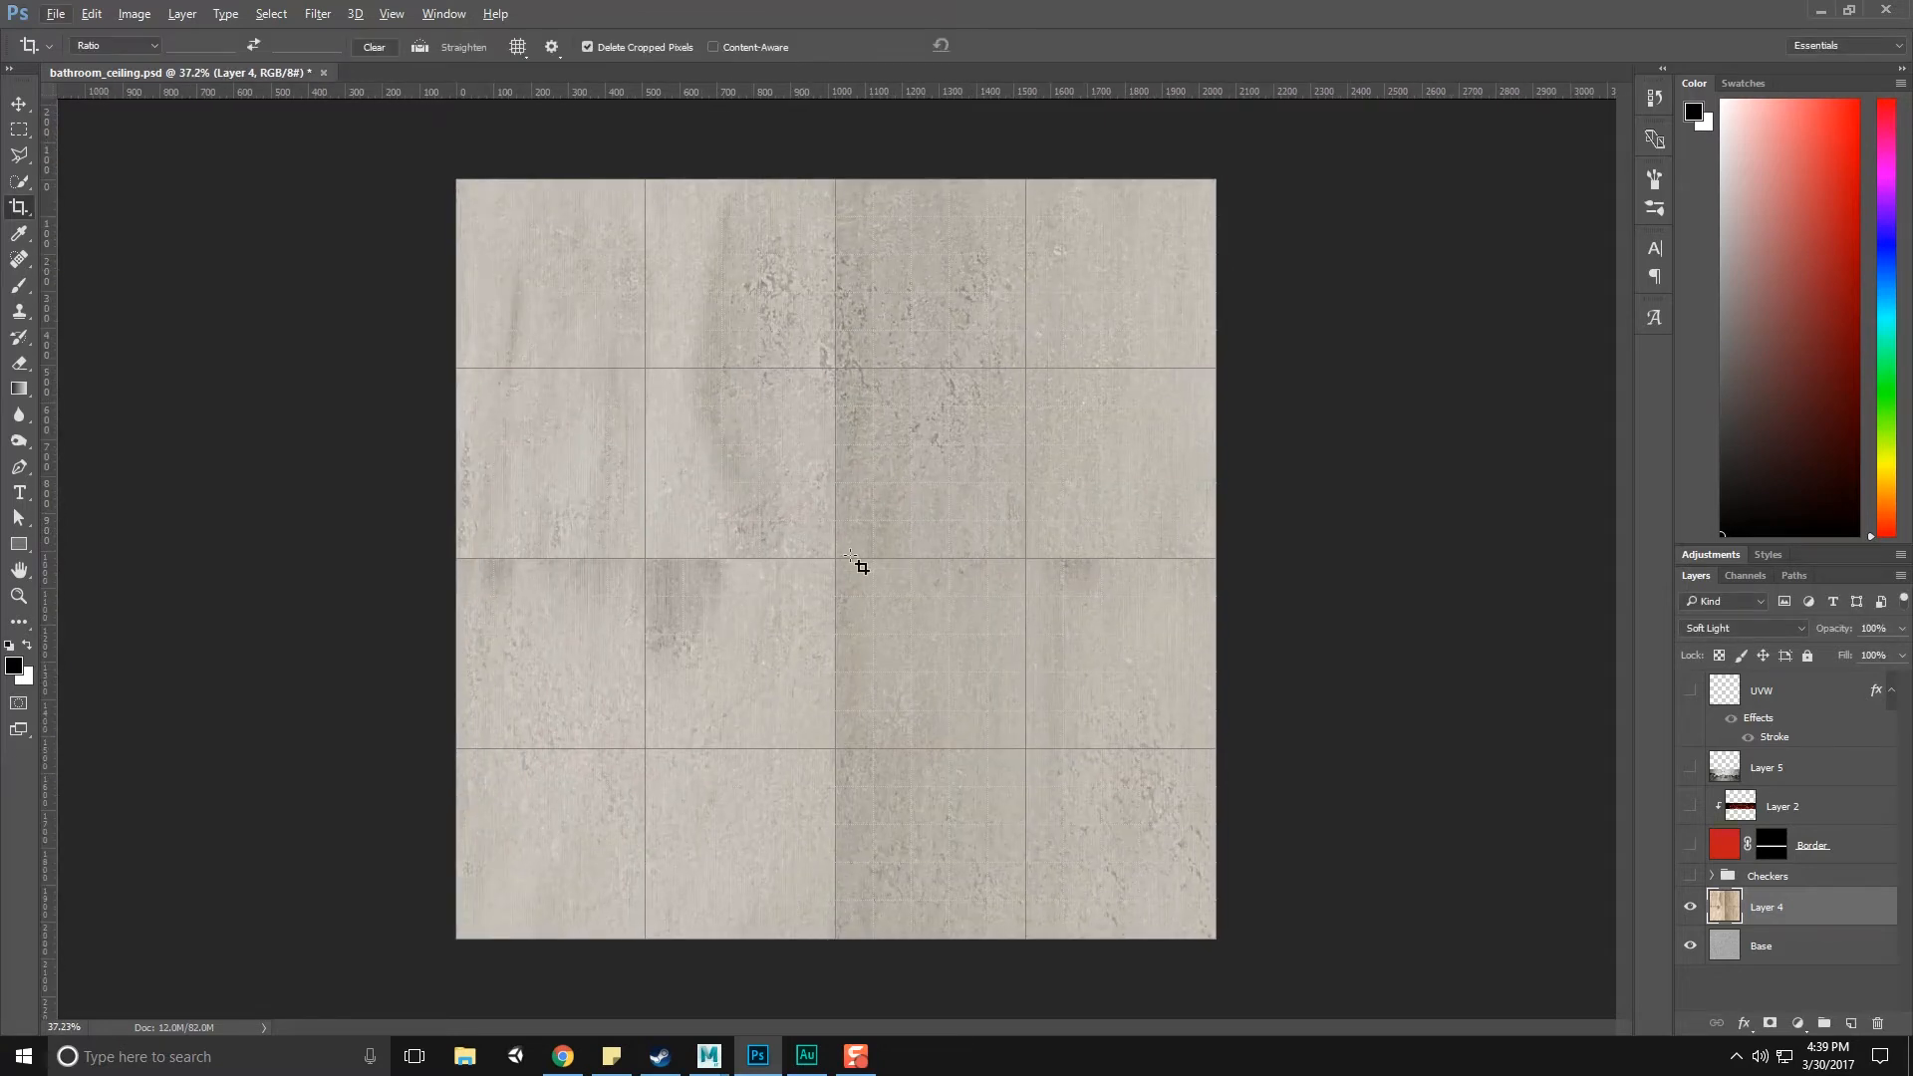
left_click(20, 258)
left_click(110, 257)
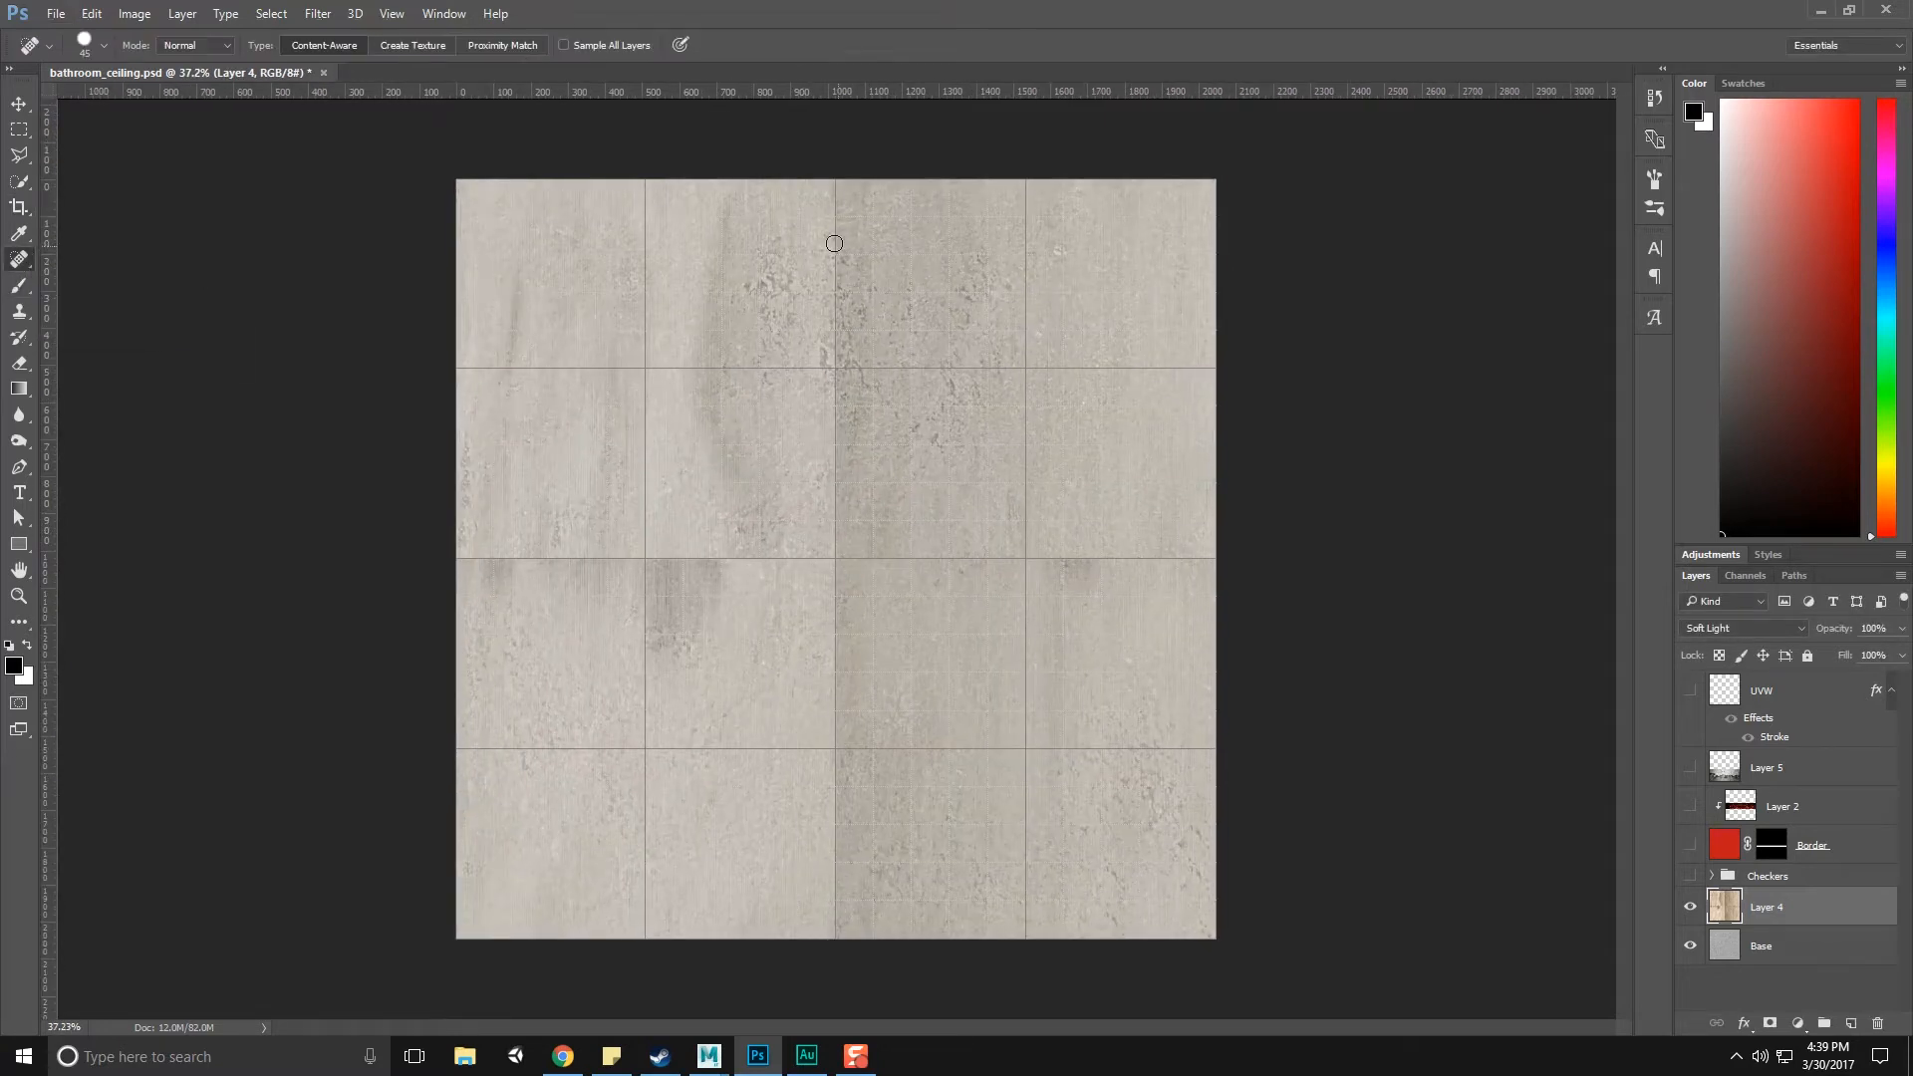
key("bracketright")
key("bracketright")
key("bracketright")
key("bracketright")
key("bracketright")
key("bracketright")
key("bracketright")
key("bracketright")
key("bracketright")
key("bracketright")
key("bracketright")
key("bracketright")
mouse_move(833, 249)
left_mouse_down()
mouse_move(854, 876)
mouse_move(808, 963)
left_mouse_up()
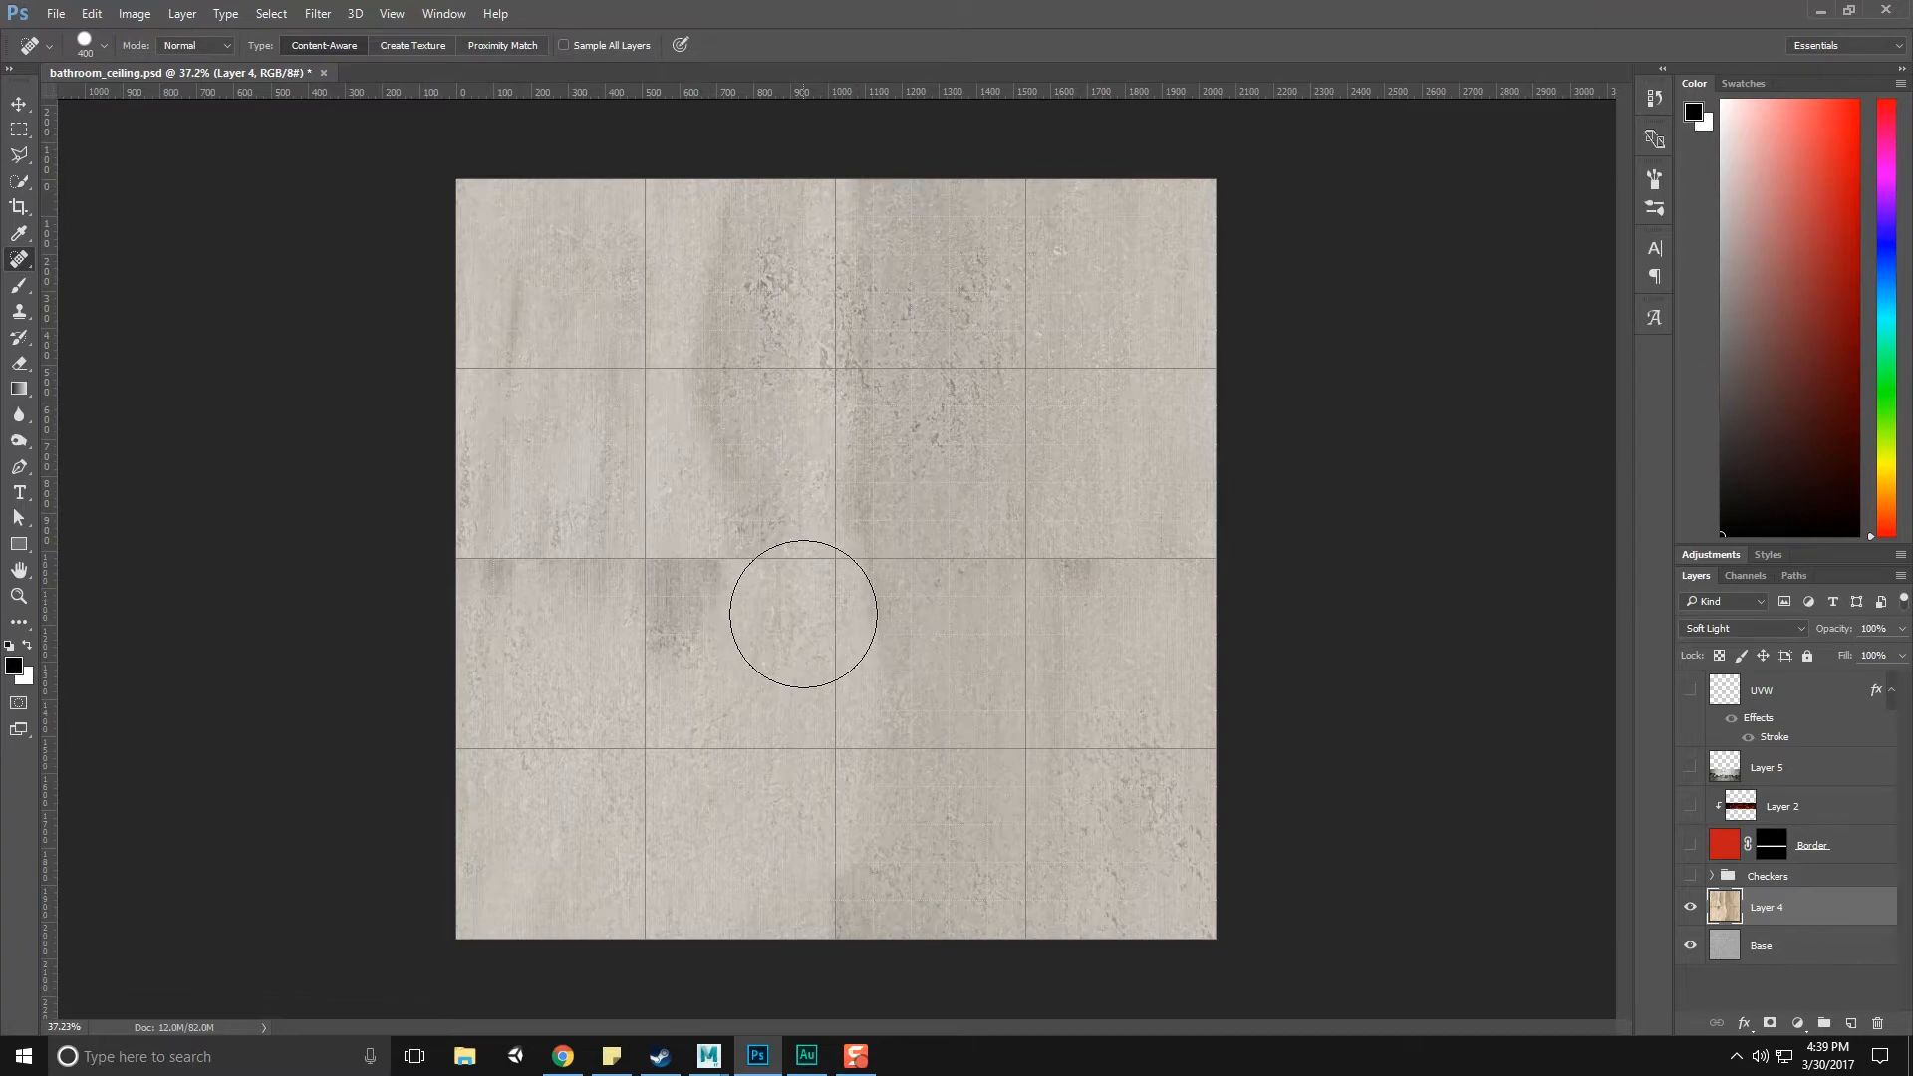
left_click_drag(418, 577, 1326, 570)
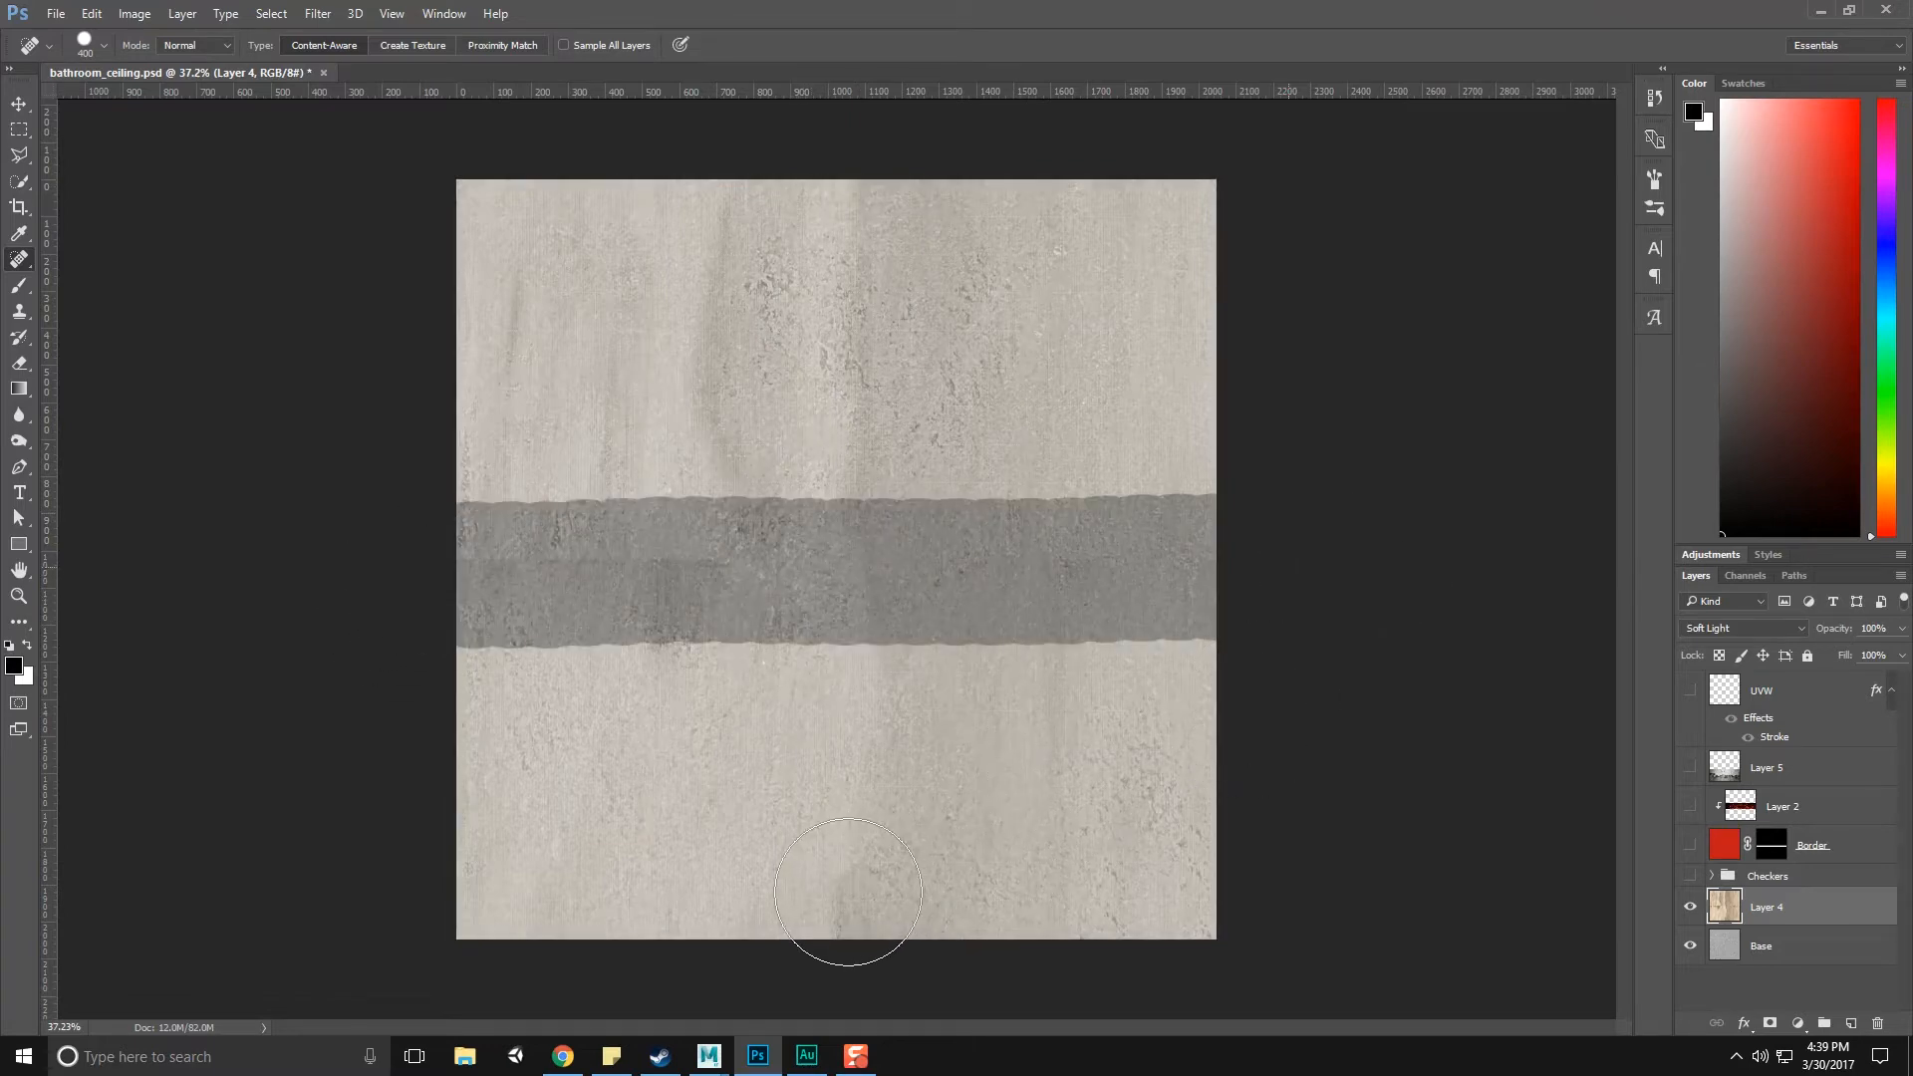
Heal the leftover seam at the lower edge, the dark streaks around the upper centre and the remaining dark spot
left_click(827, 887)
mouse_move(897, 560)
left_mouse_down()
mouse_move(867, 329)
mouse_move(907, 594)
left_mouse_up()
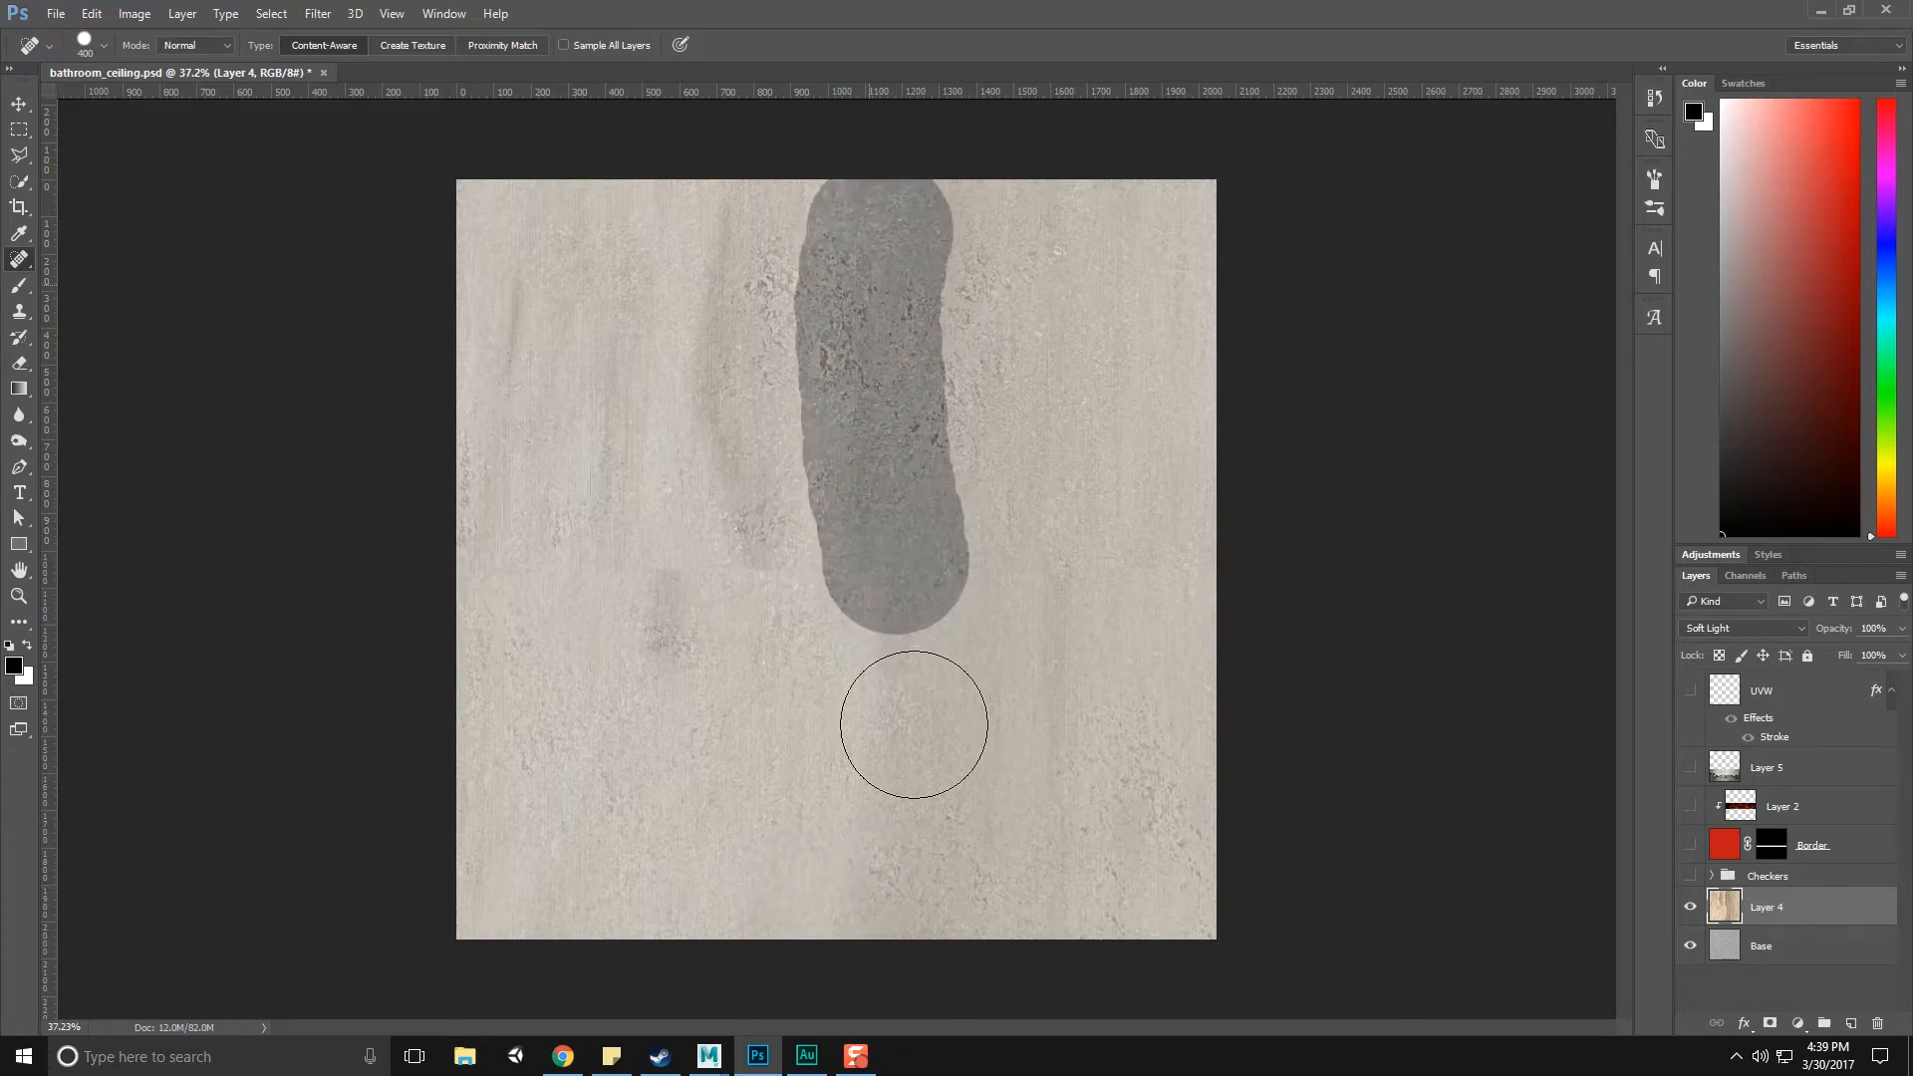
left_click_drag(770, 579, 722, 240)
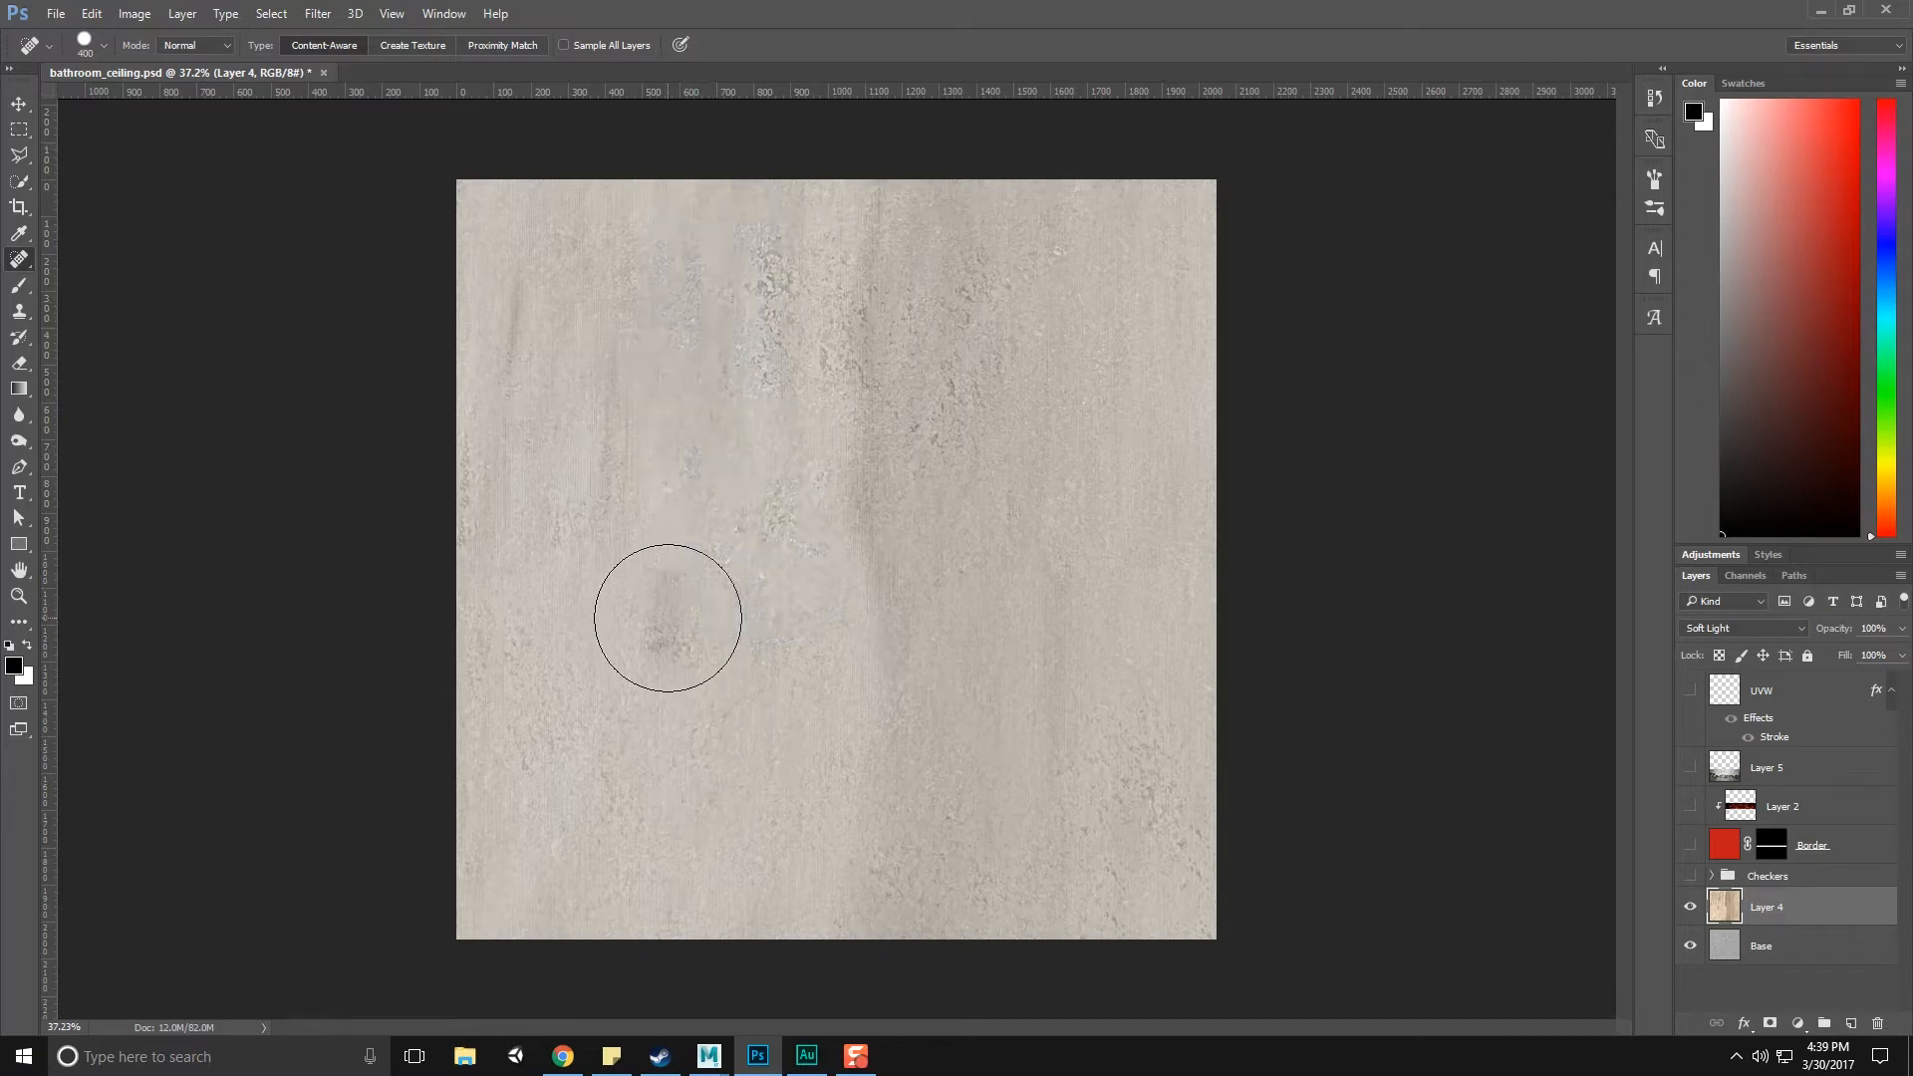
left_click(670, 619)
Reselect Layer 4 and save the healed ceiling document
scroll(845, 937, "down", 3, "alt")
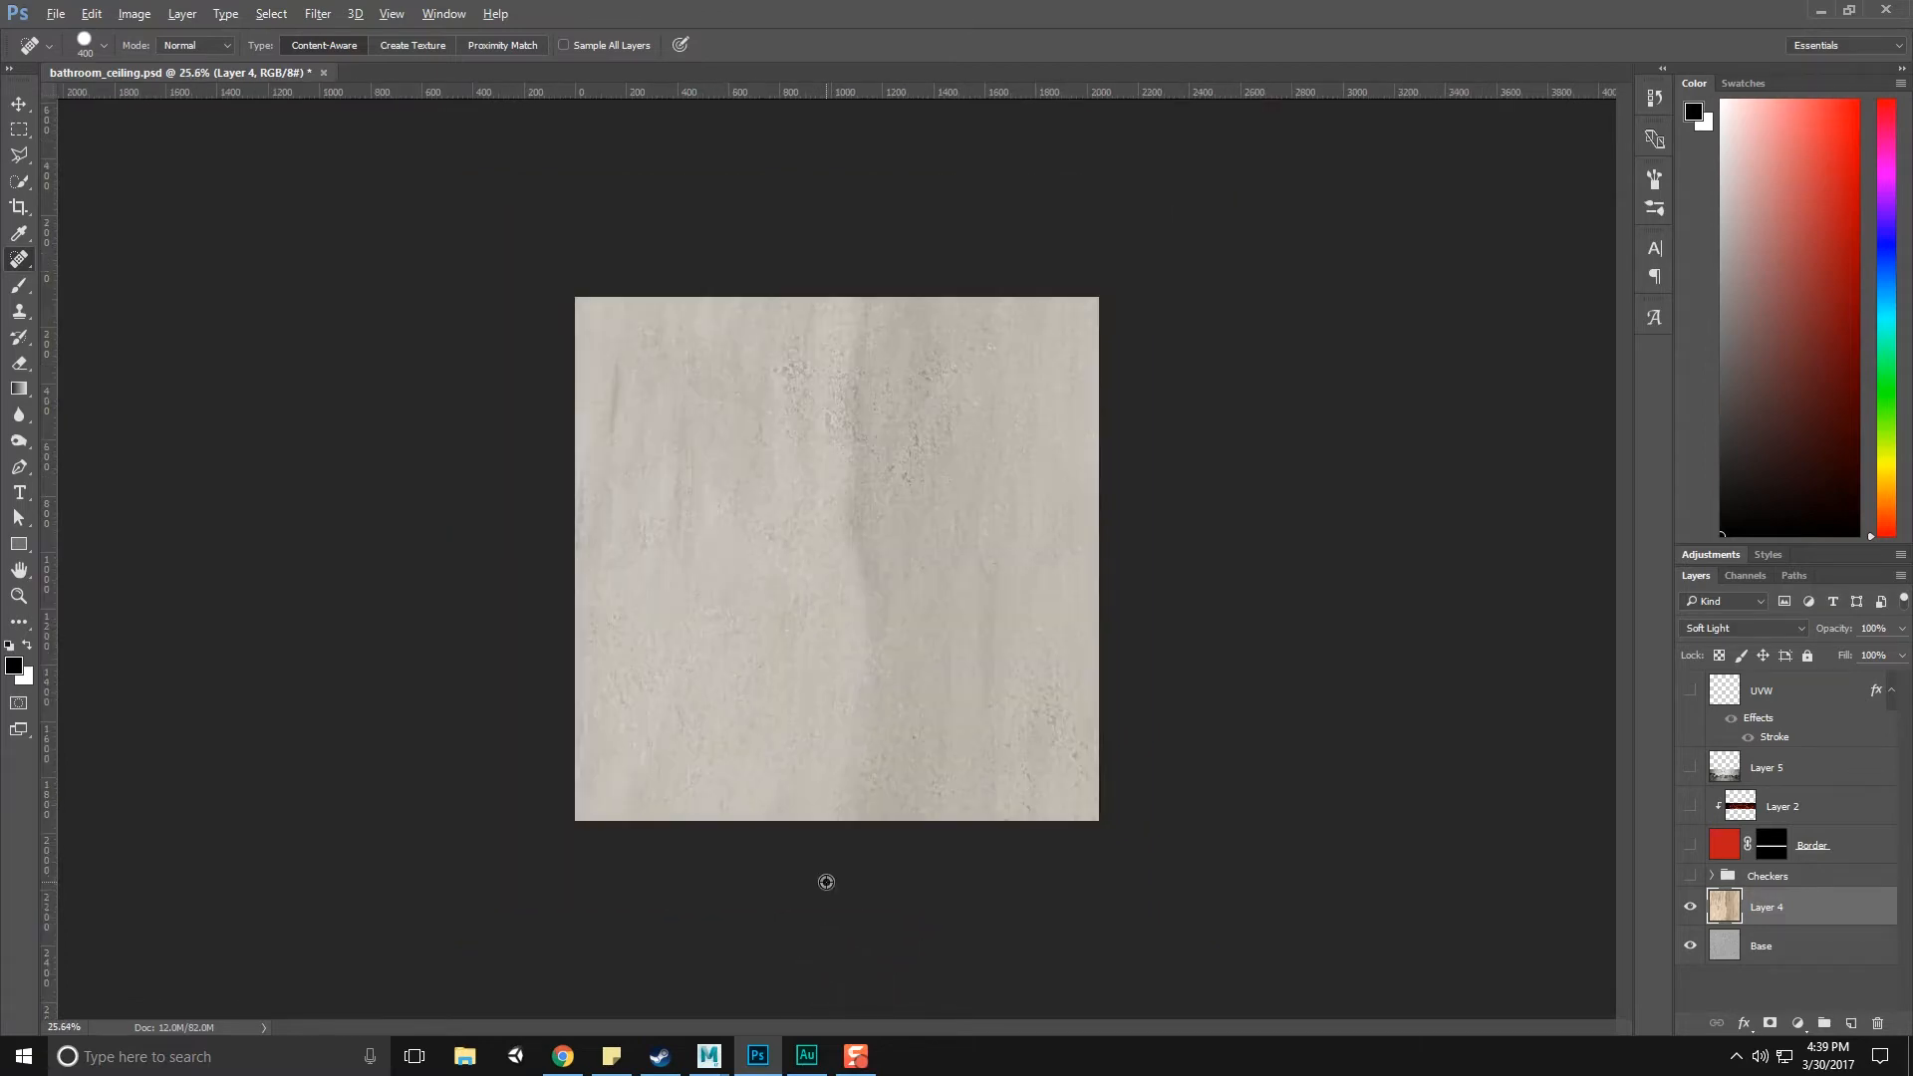
left_click(1791, 981)
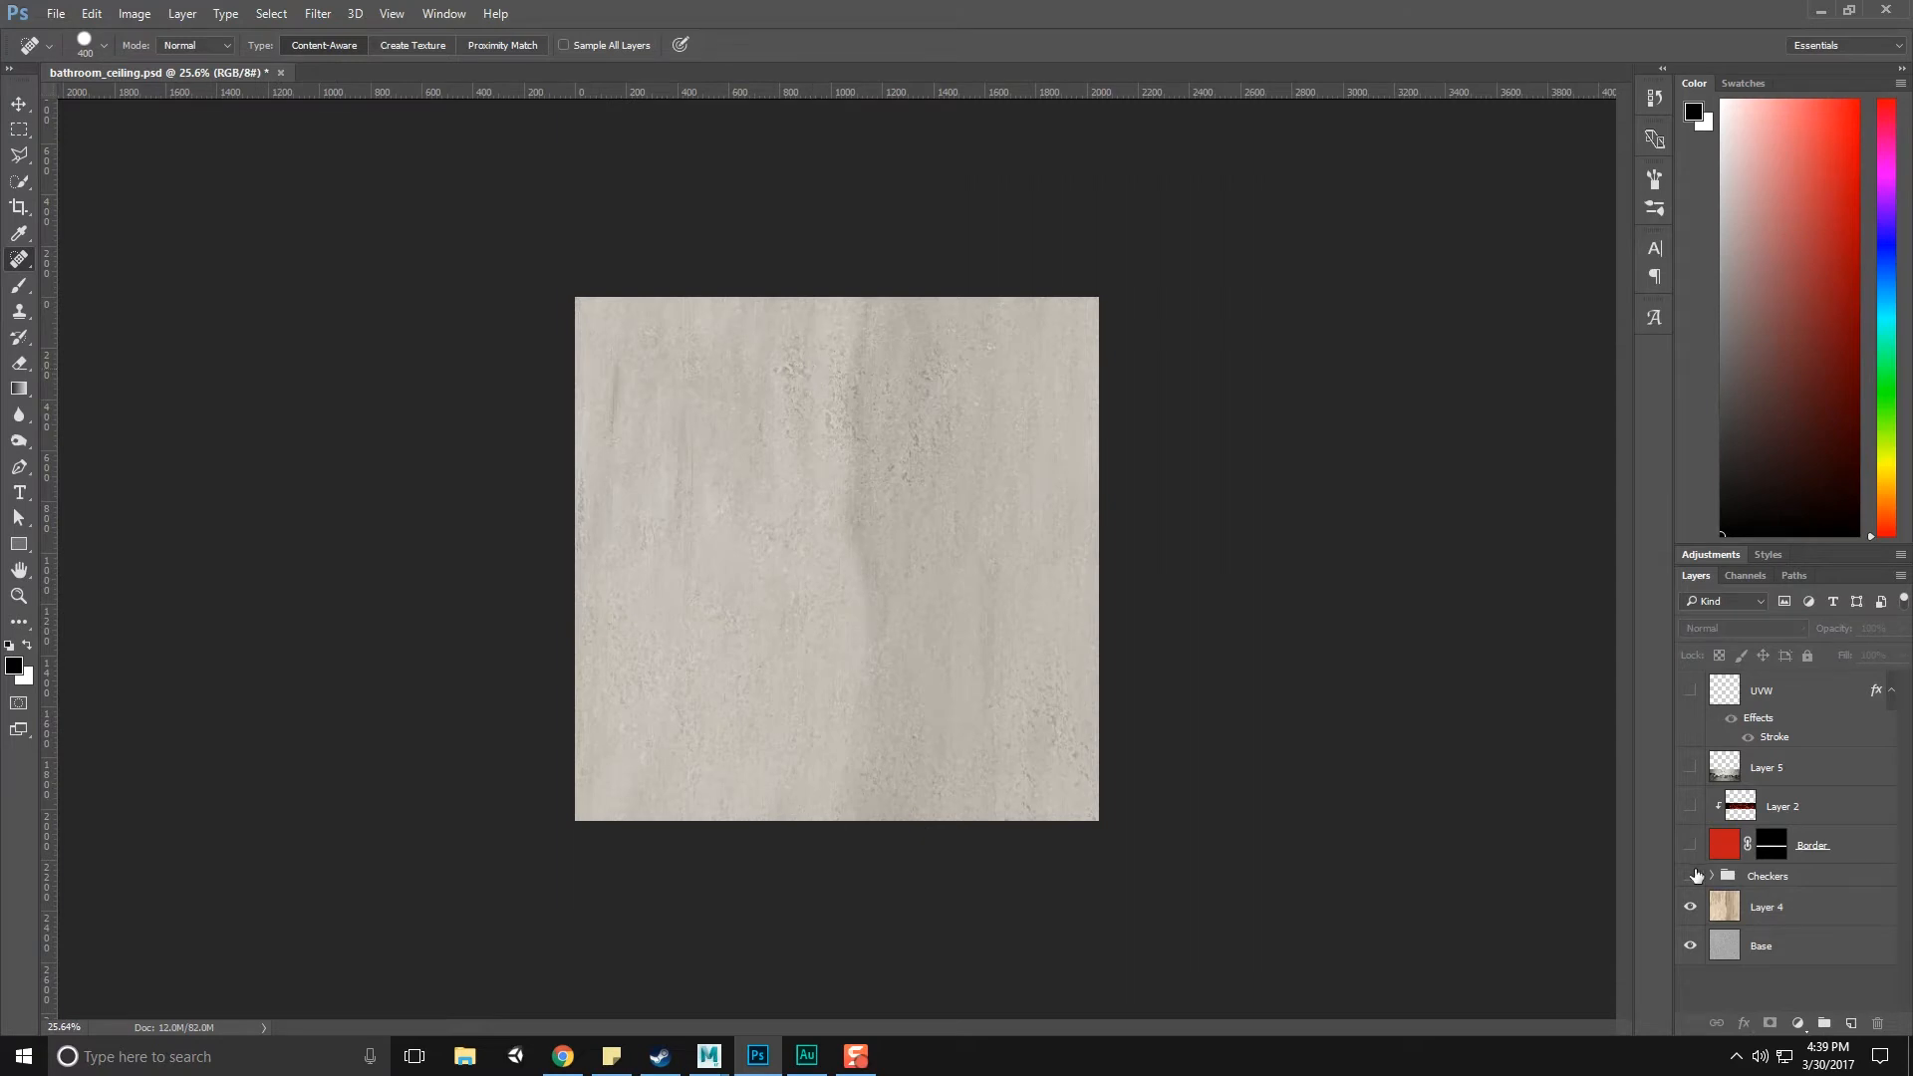
left_click(1888, 917)
left_click(56, 14)
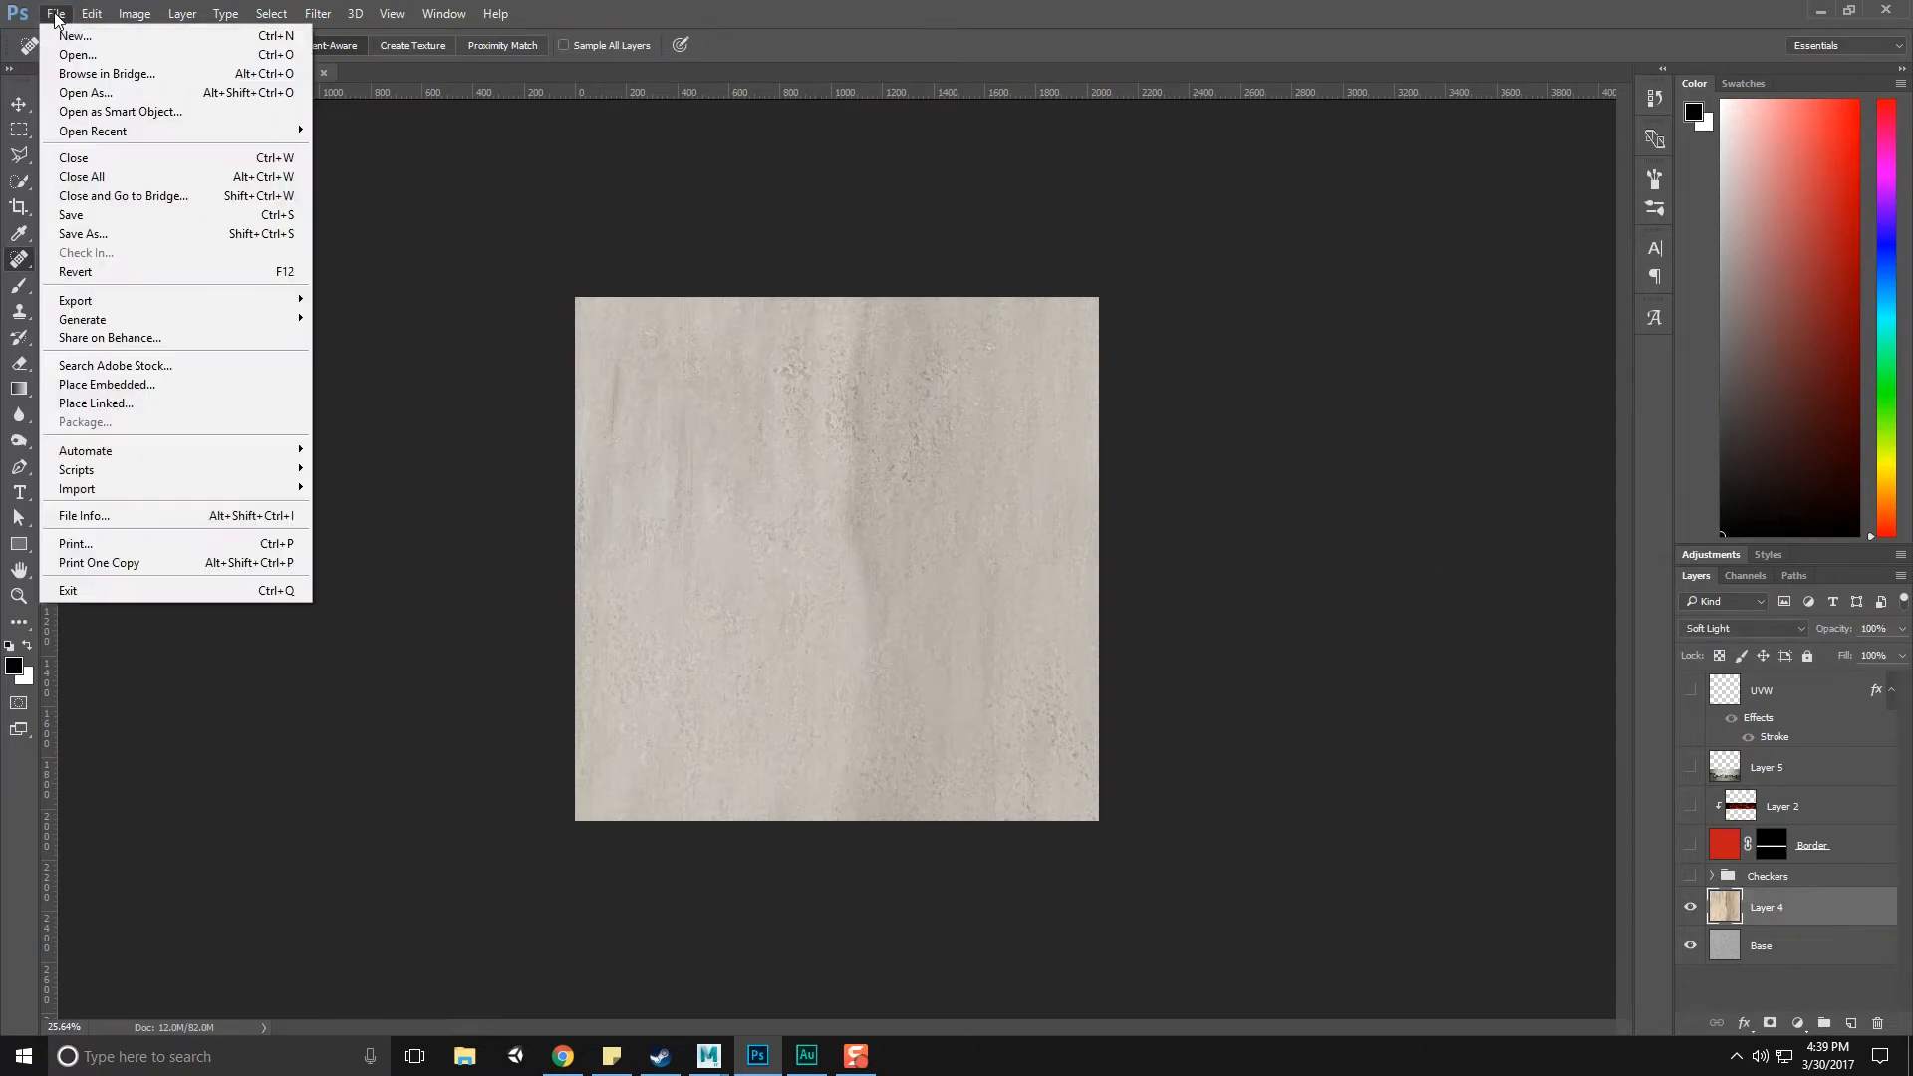
left_click(100, 214)
Start saving a copy of the ceiling document in PNG format, with the FNAF Textures/bathroomwall folder as its location
left_click(56, 14)
left_click(128, 234)
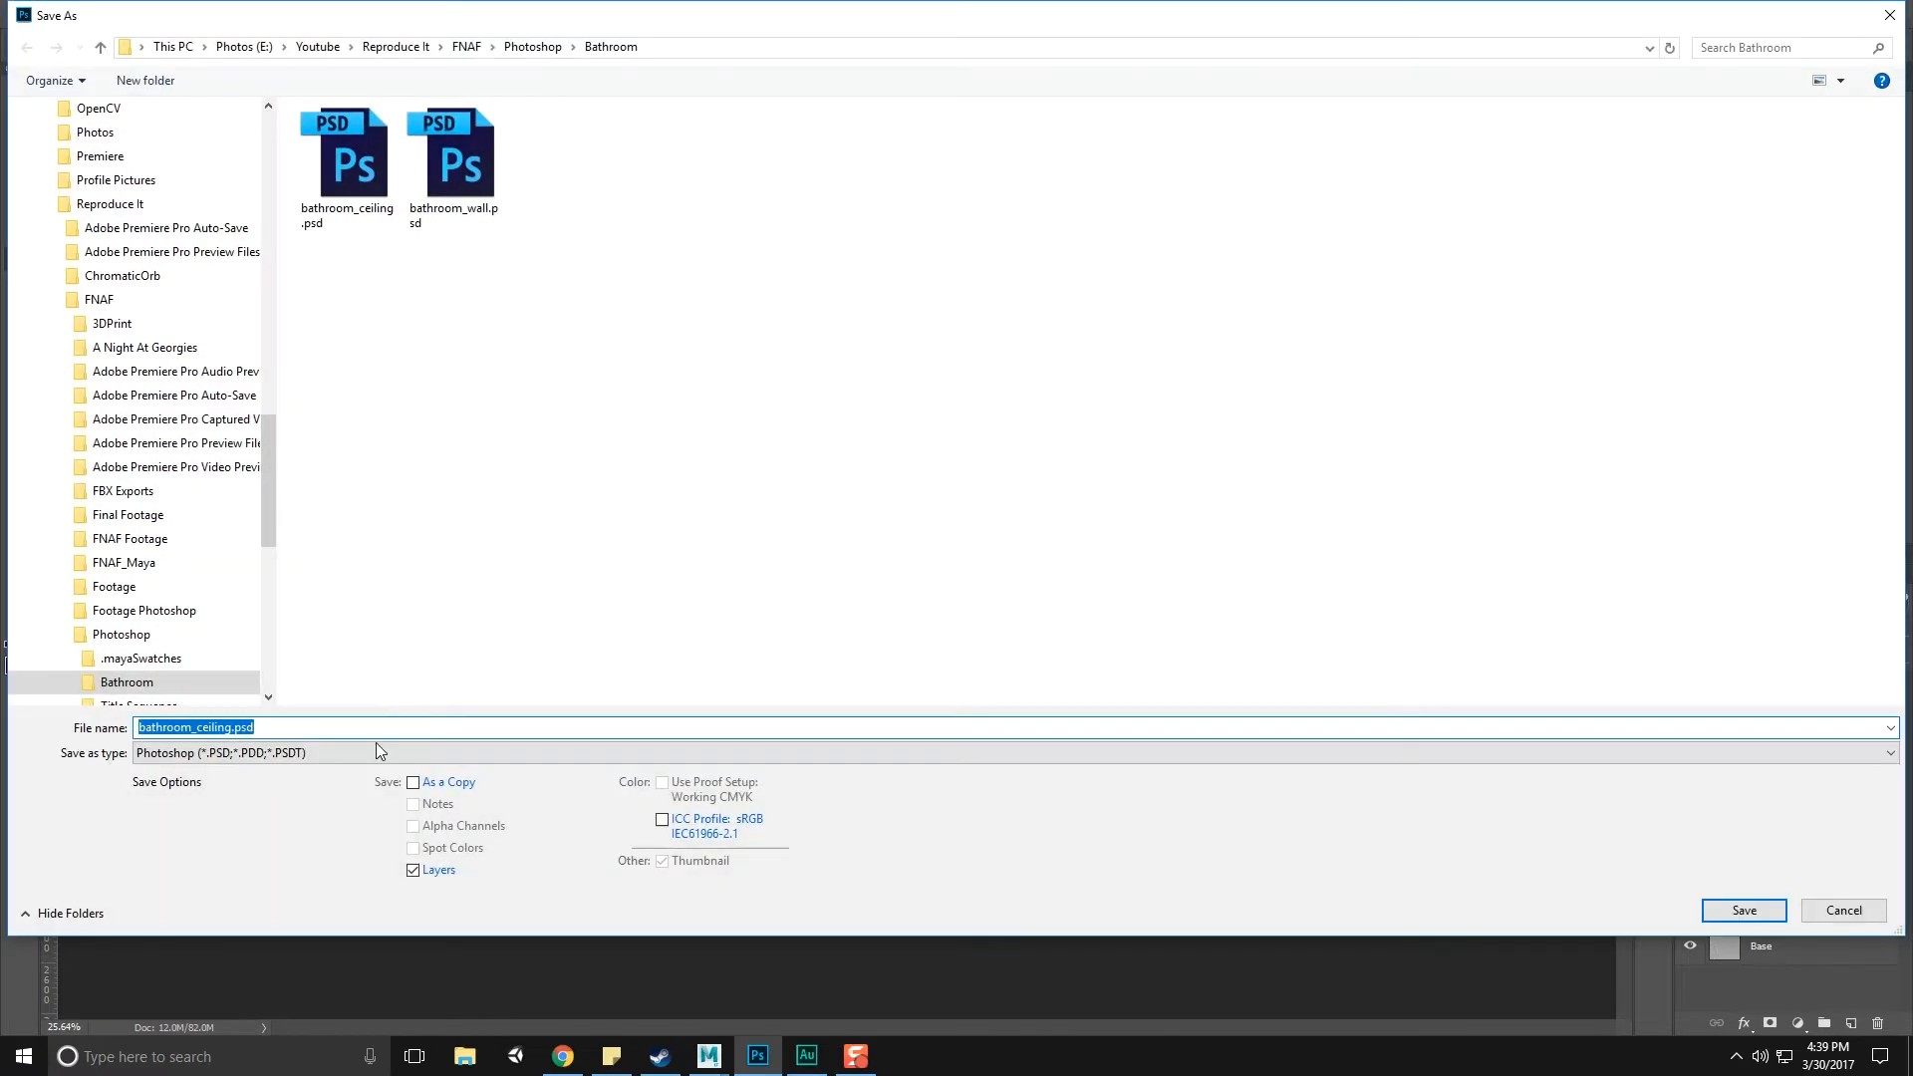
left_click(385, 753)
scroll(385, 721, "down", 1)
left_click(385, 717)
left_click(555, 53)
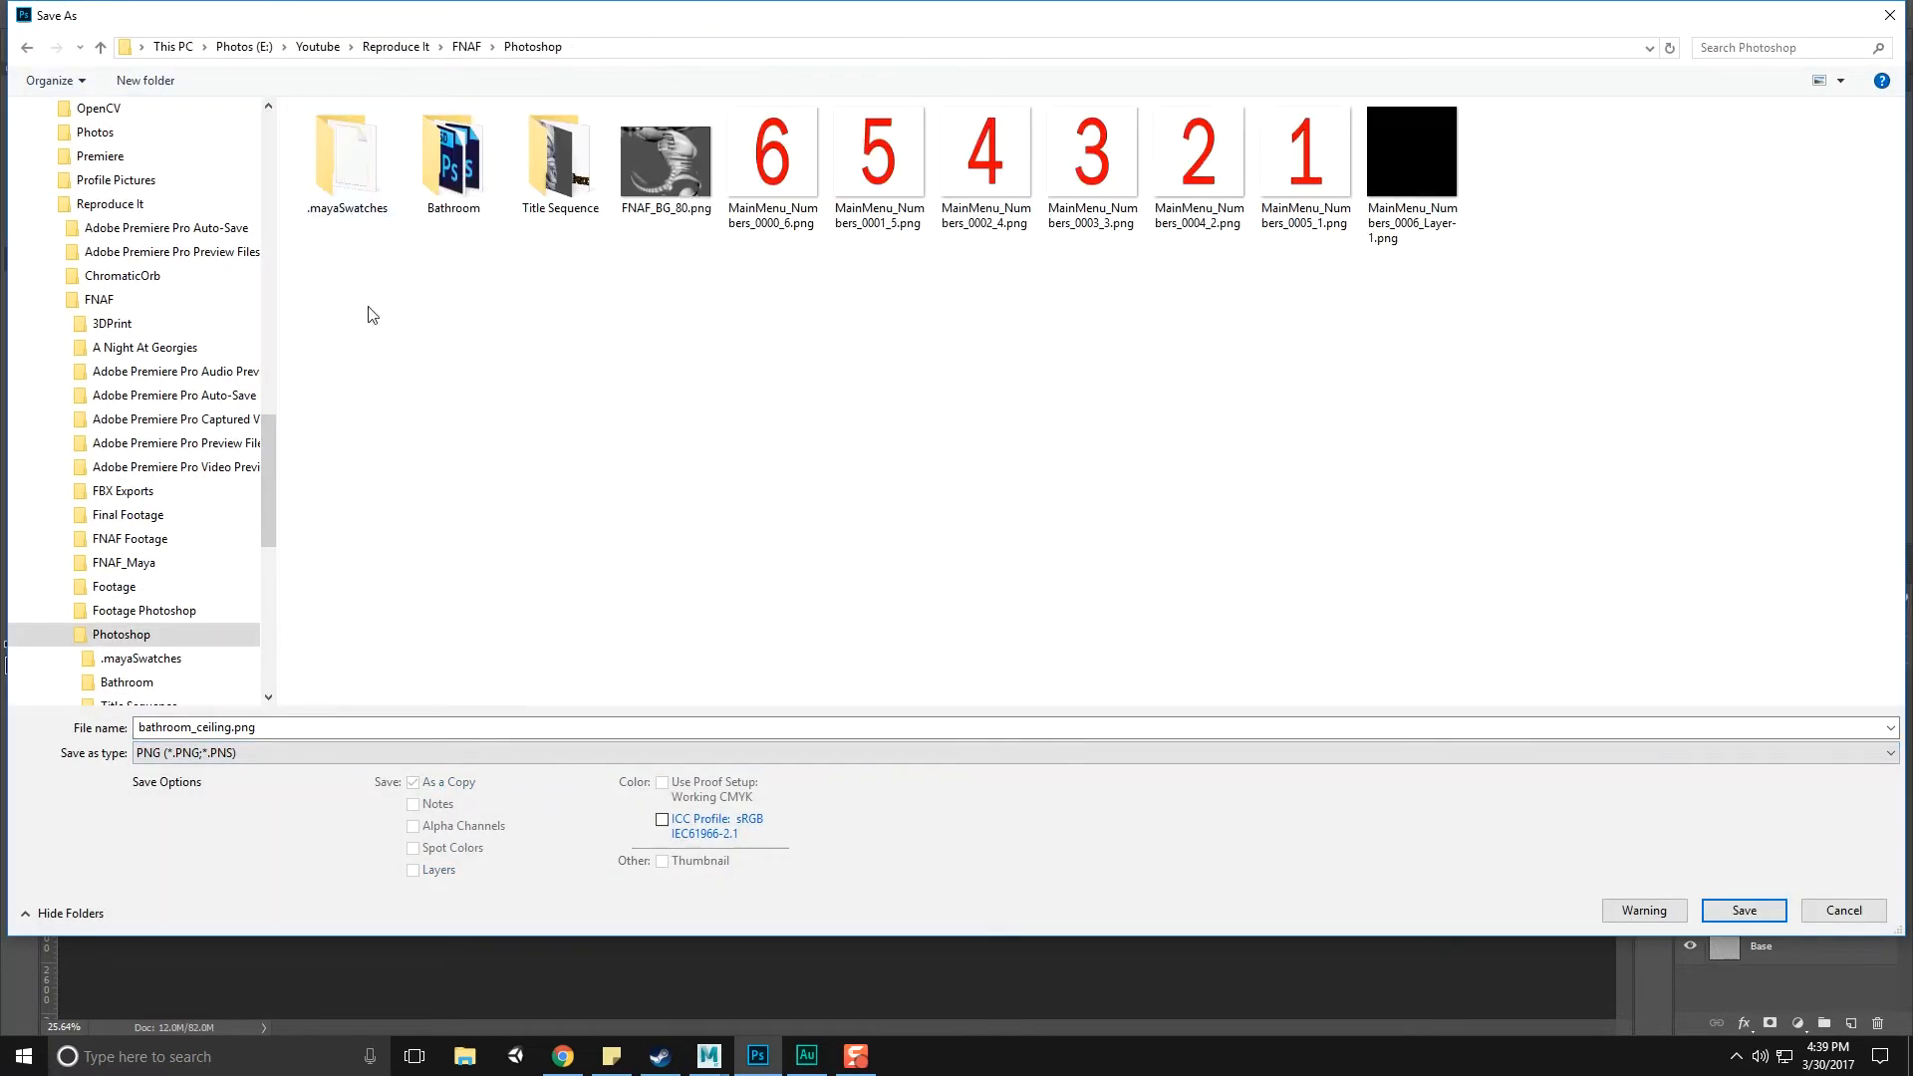
left_click_drag(841, 15, 807, 653)
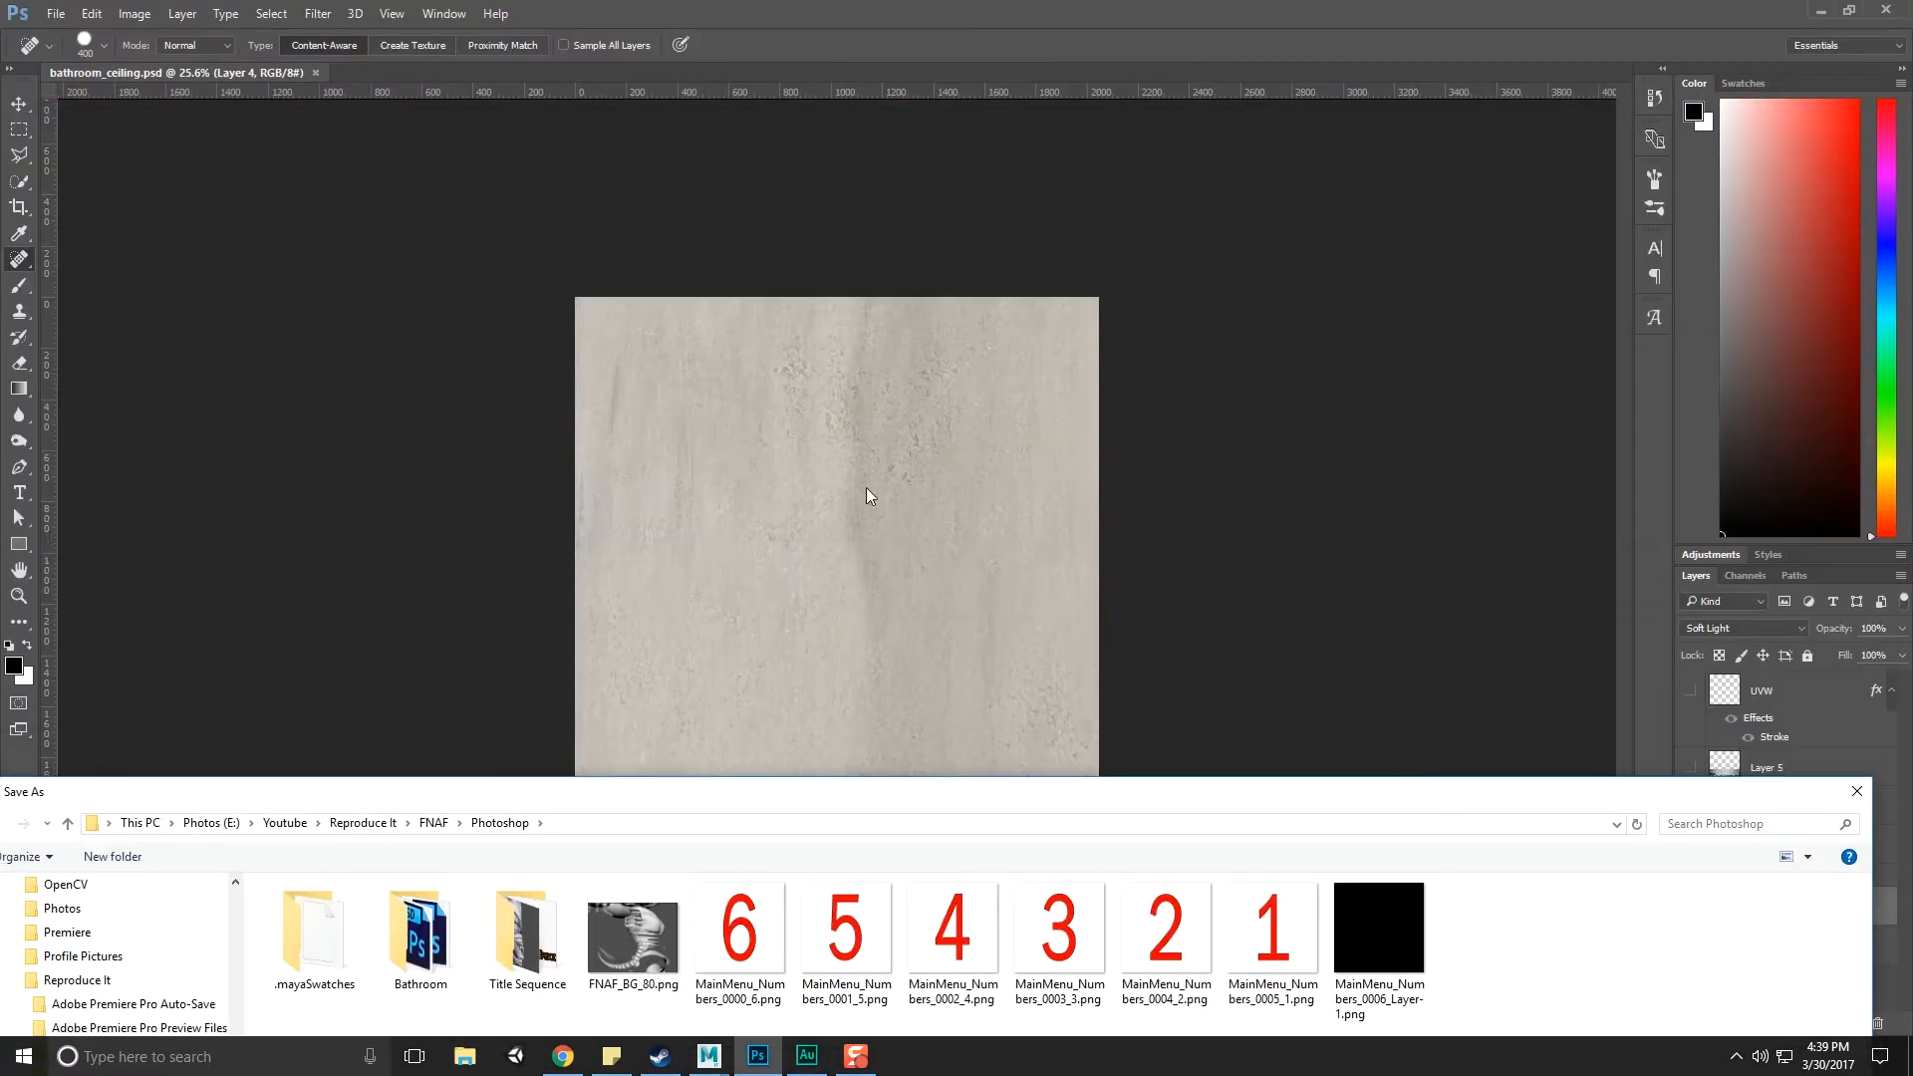
left_click_drag(885, 797, 813, 119)
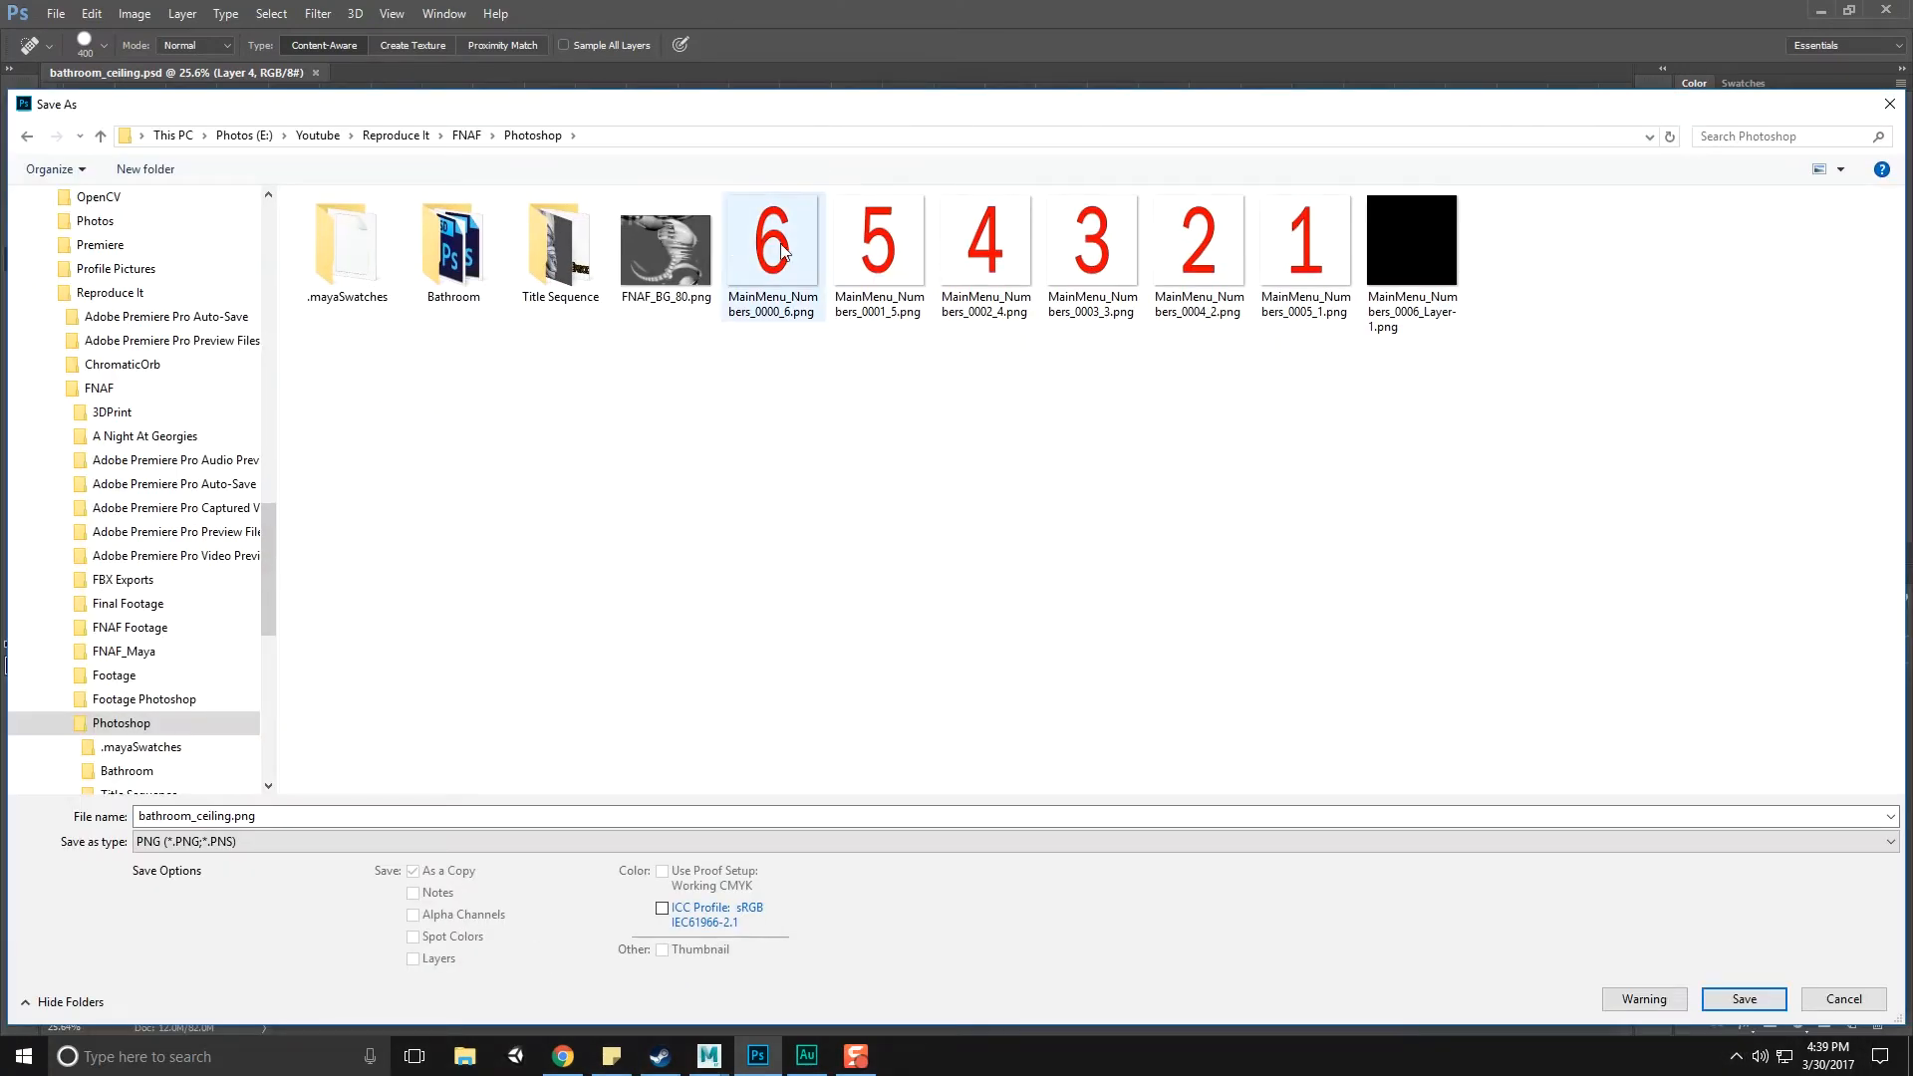
left_click(476, 131)
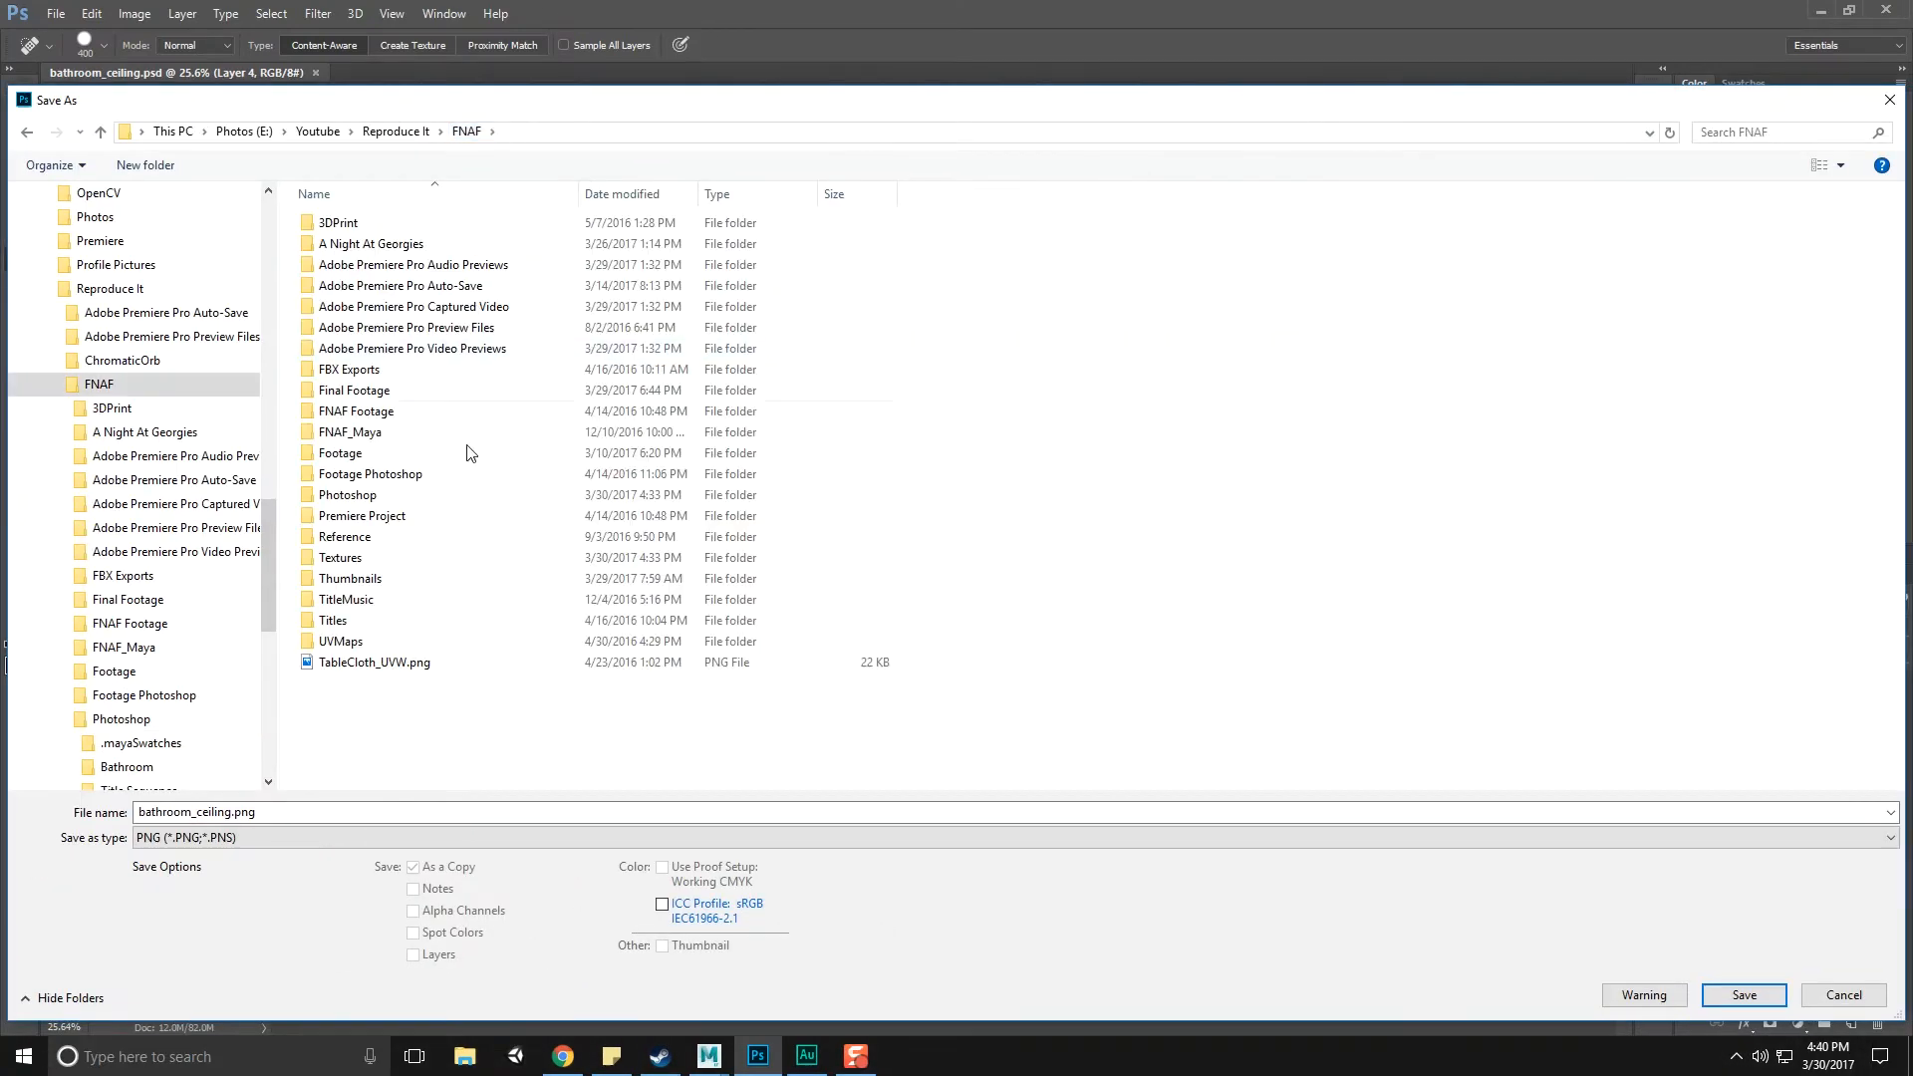
double_click(386, 565)
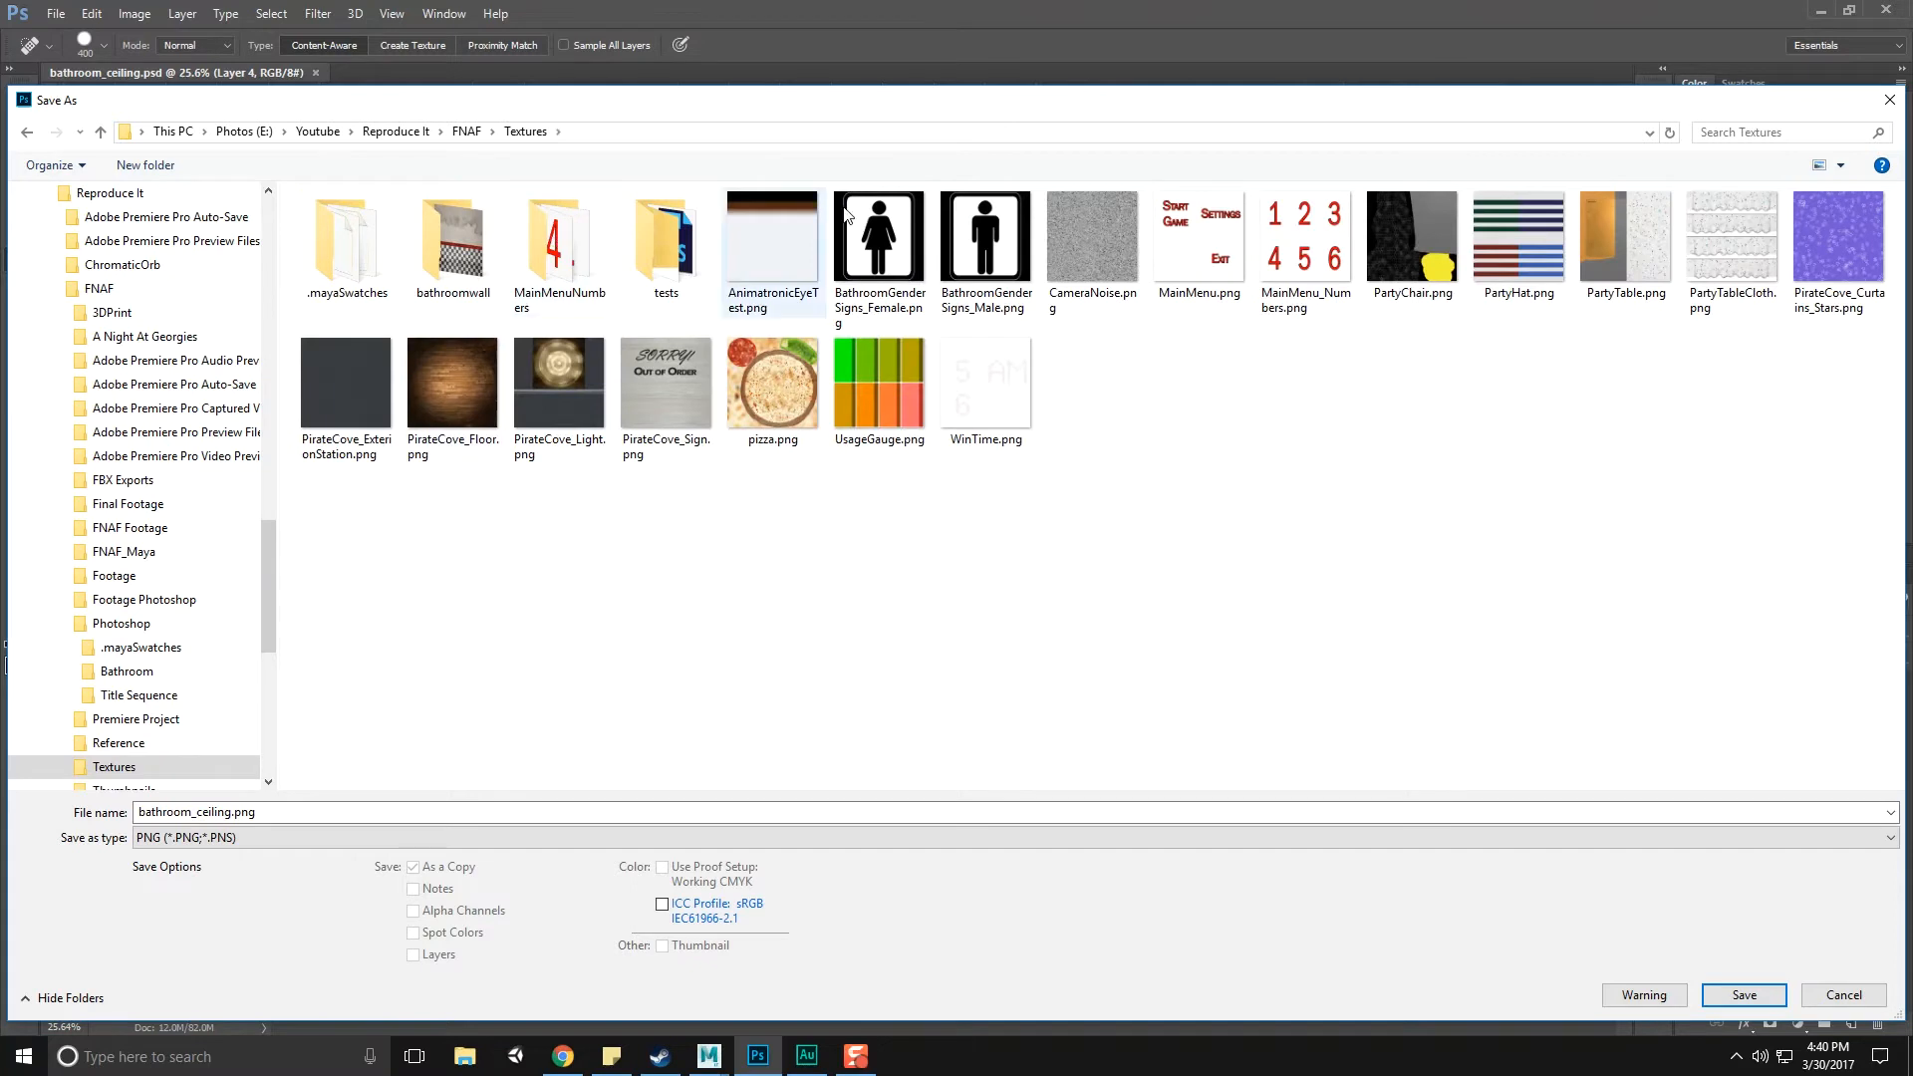
double_click(435, 278)
Name the PNG copy bathroom_ceiling.png and save it, accepting the PNG options
left_click(220, 811)
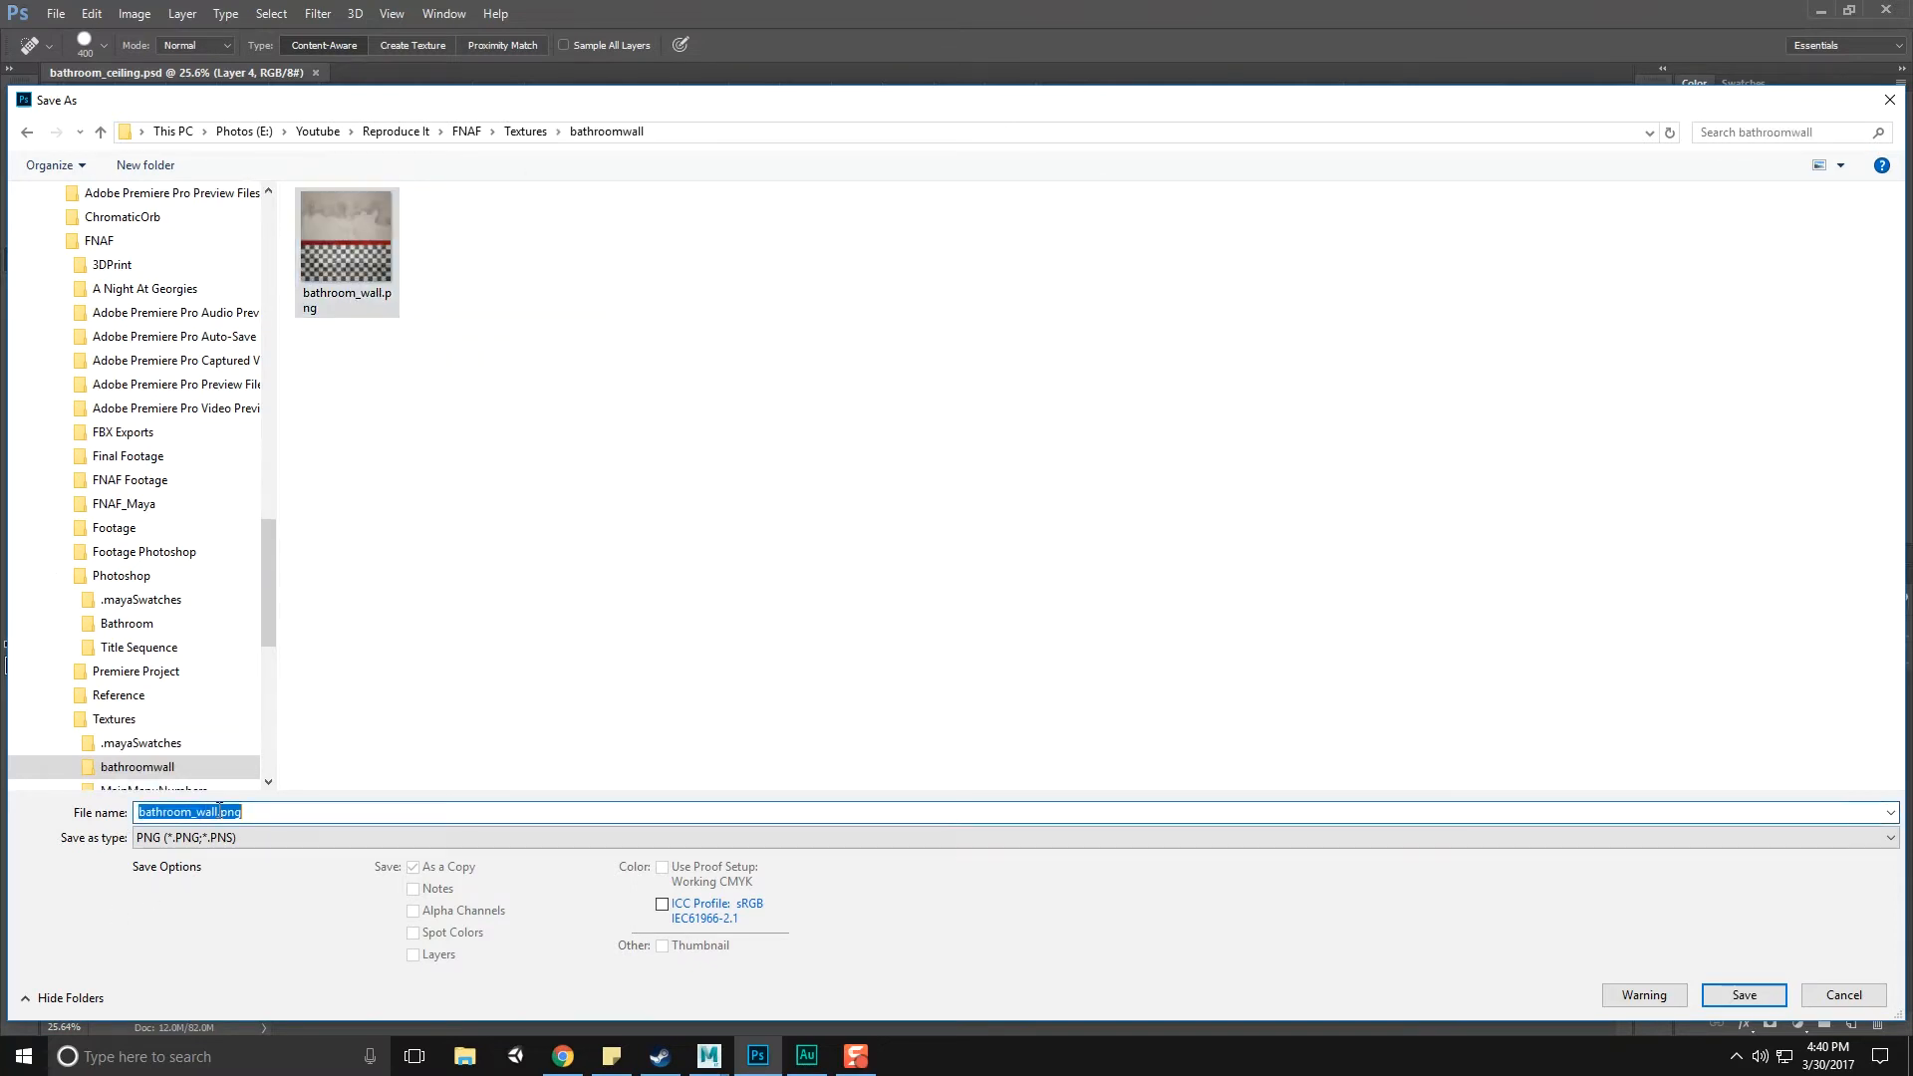
key("BackSpace")
key("BackSpace")
key("BackSpace")
key("BackSpace")
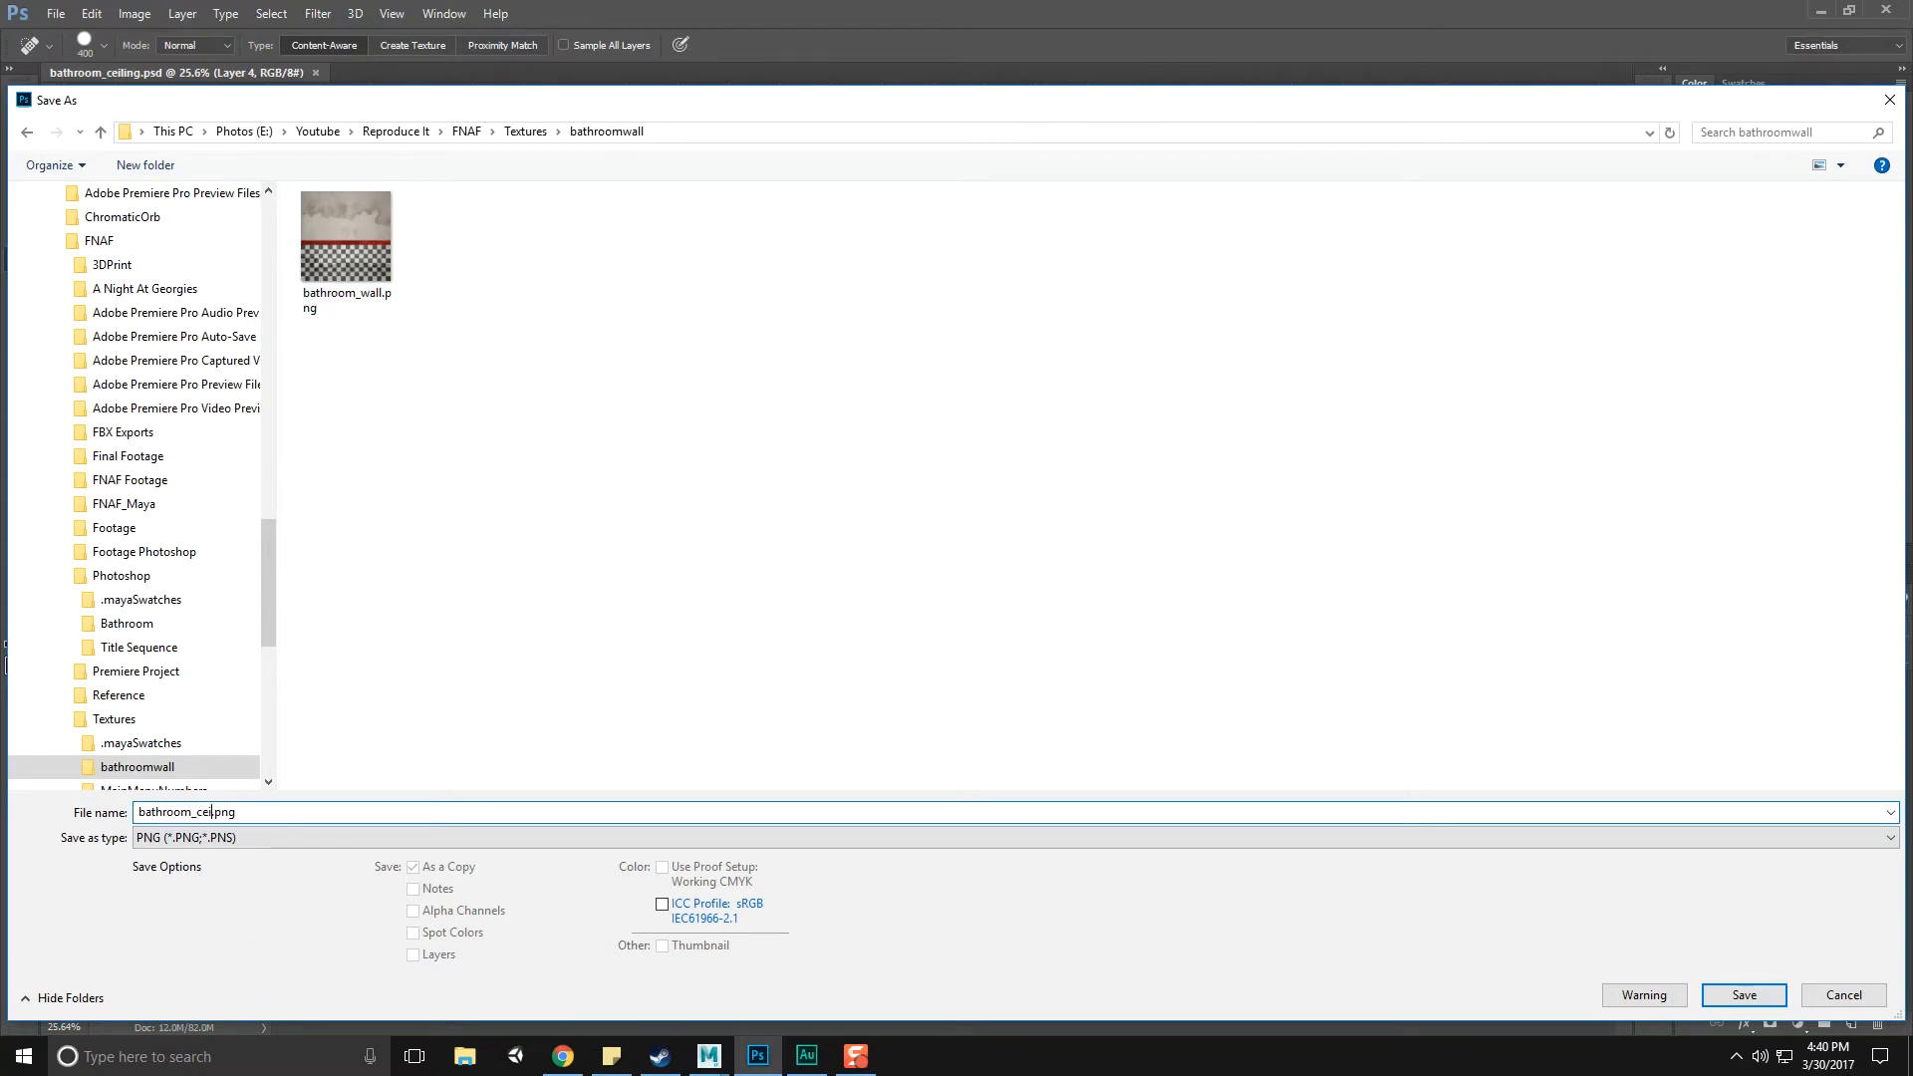
key("Return")
key("Return")
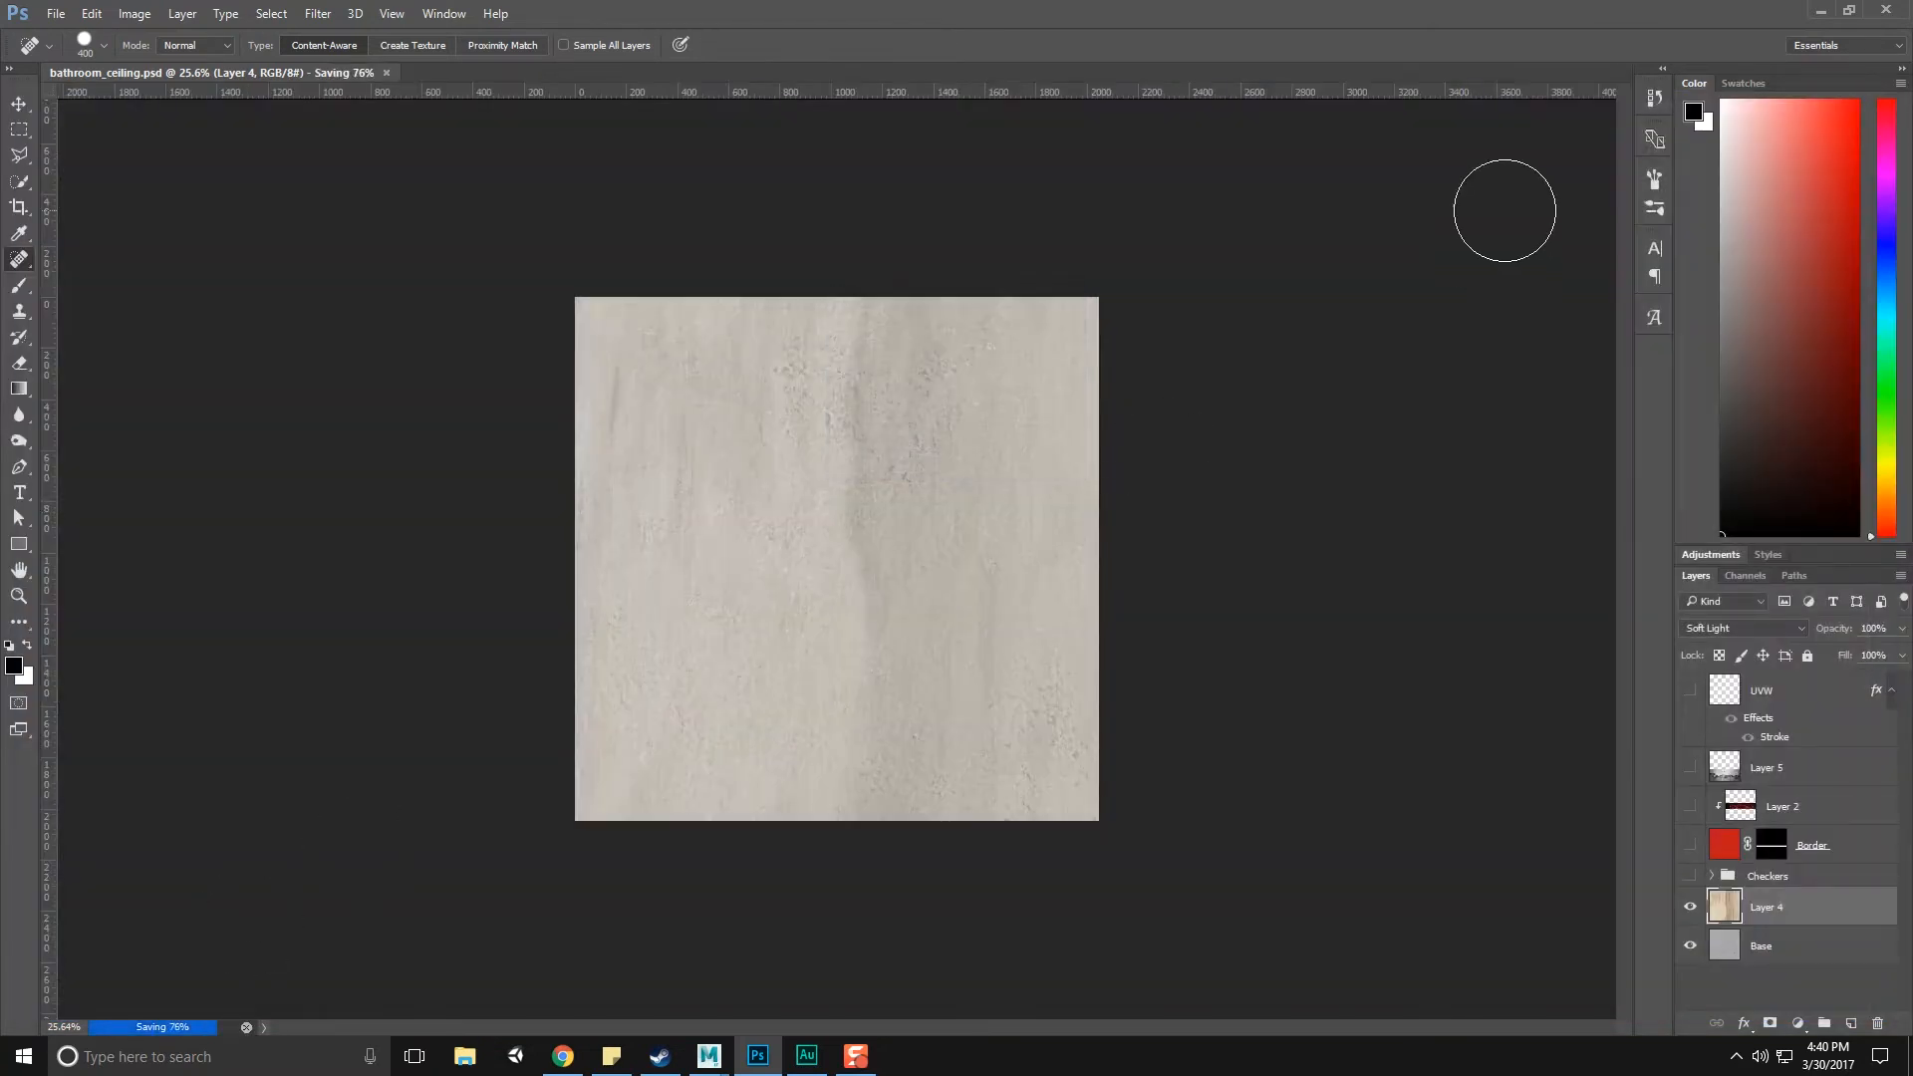
Switch to Maya LT, select Bathroom_Ceiling_Hall and assign a new Phong material to it
left_click(1818, 12)
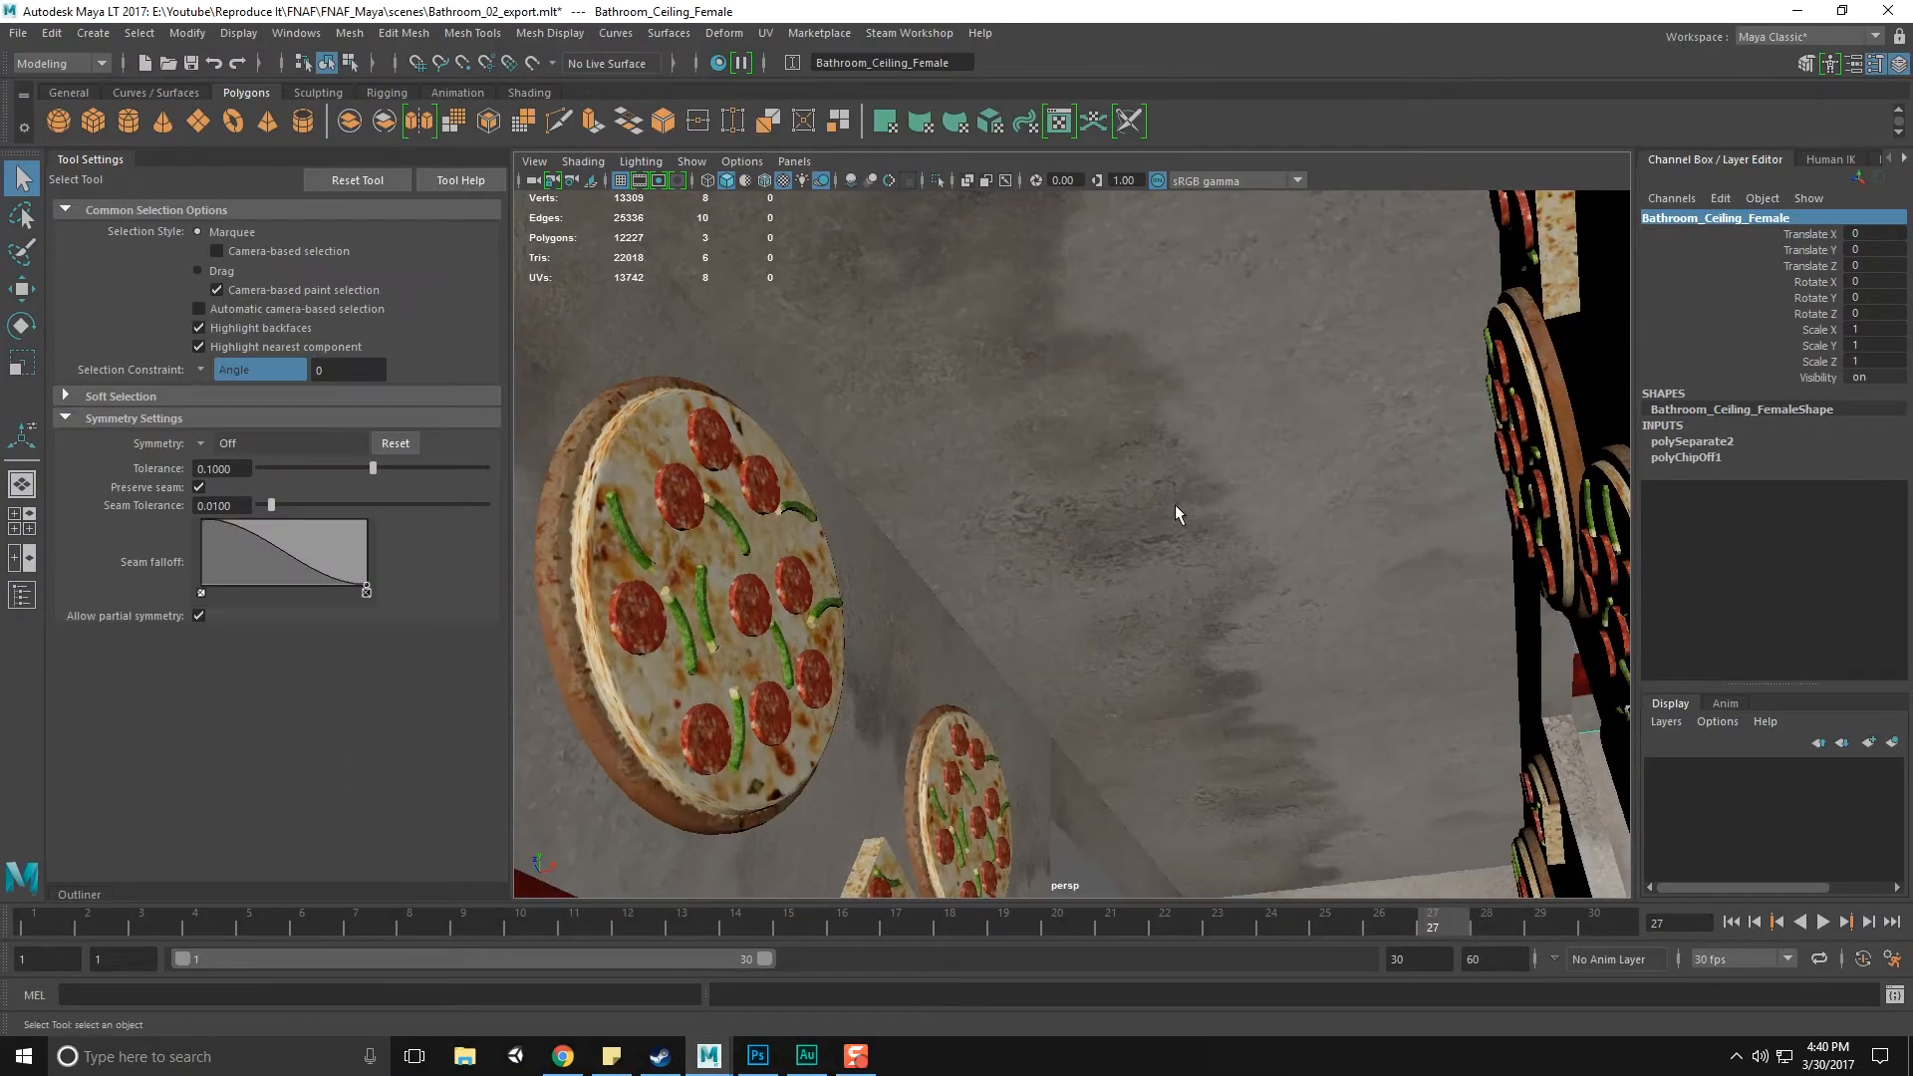
left_click_drag(1120, 528, 986, 525, "alt")
middle_click_drag(986, 525, 1168, 490, "alt")
left_click_drag(1168, 490, 1086, 510, "alt")
left_click(1172, 399)
left_click_drag(1172, 399, 1456, 384, "alt")
left_click(1456, 385)
middle_click_drag(1456, 385, 1145, 566, "alt")
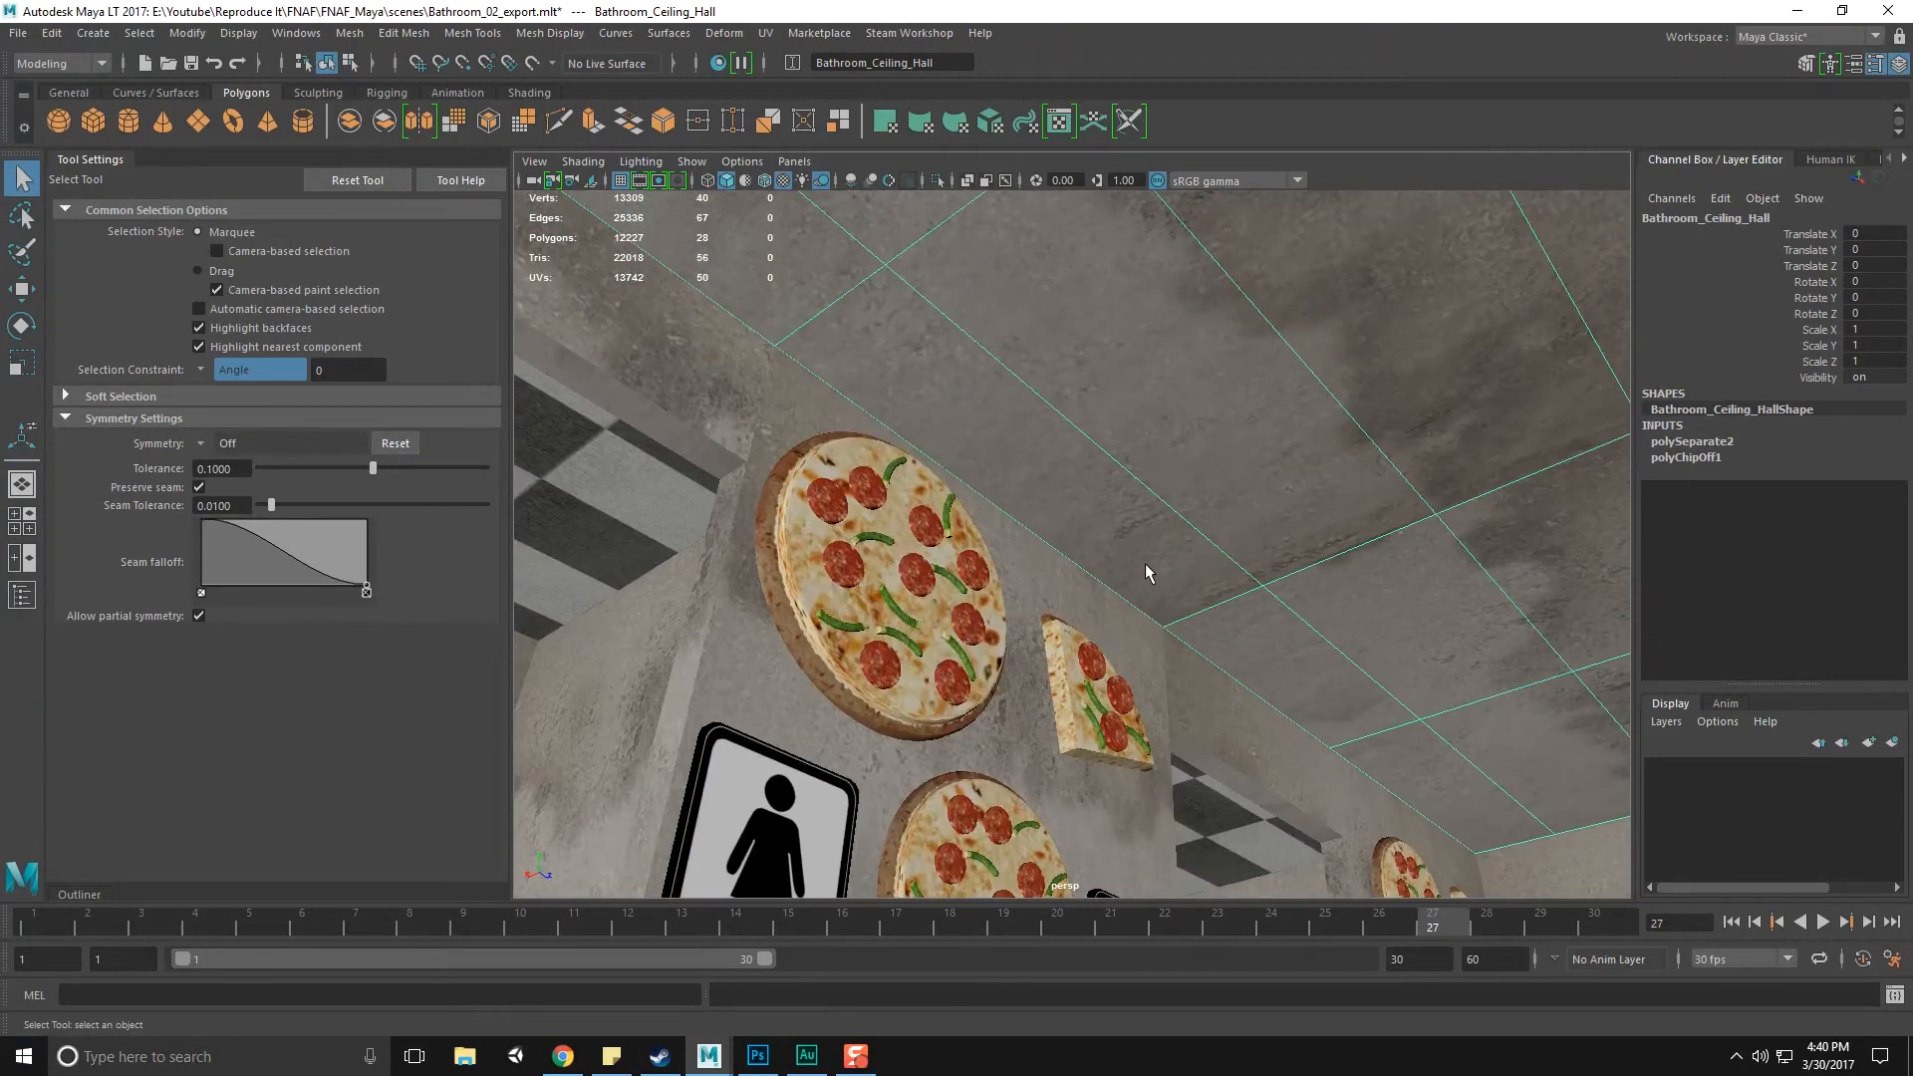
scroll(1307, 600, "down", 10)
scroll(1366, 568, "up", 10)
right_click_drag(1215, 421, 1207, 907)
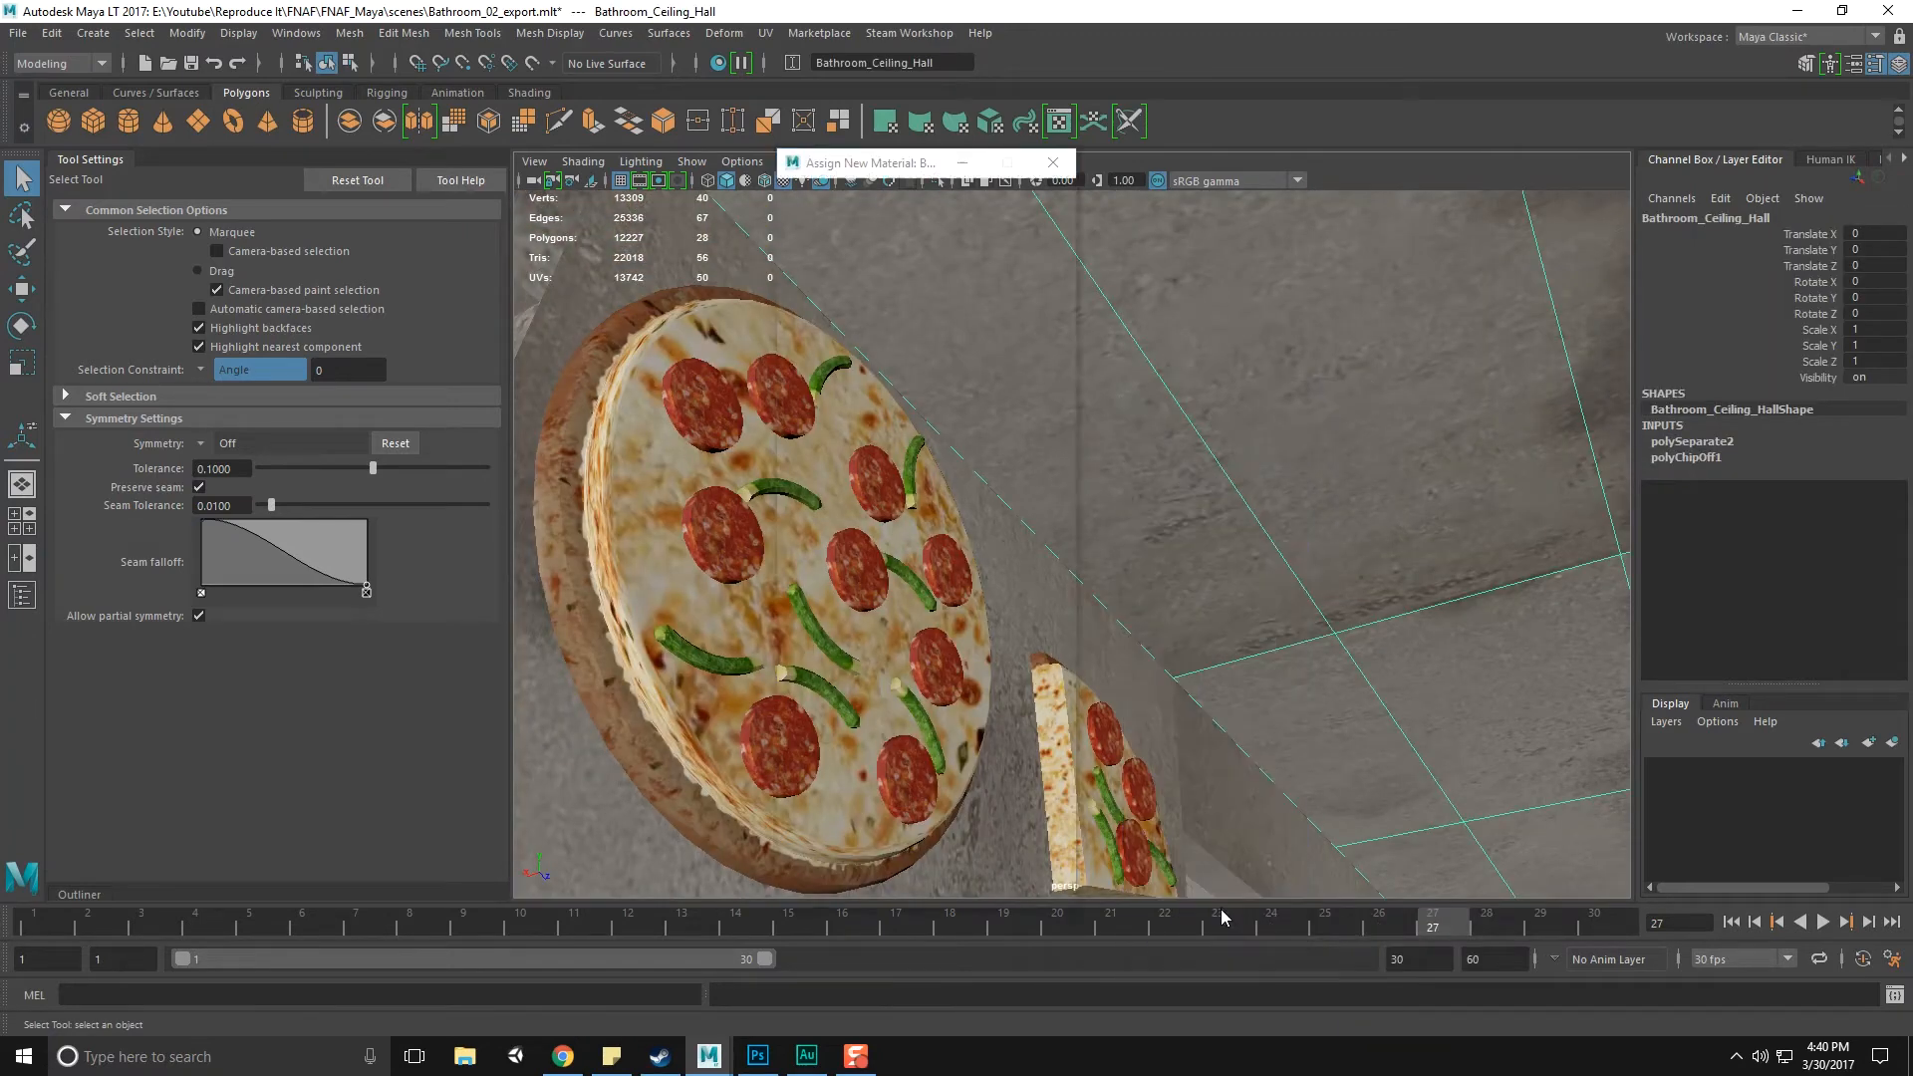
left_click(919, 376)
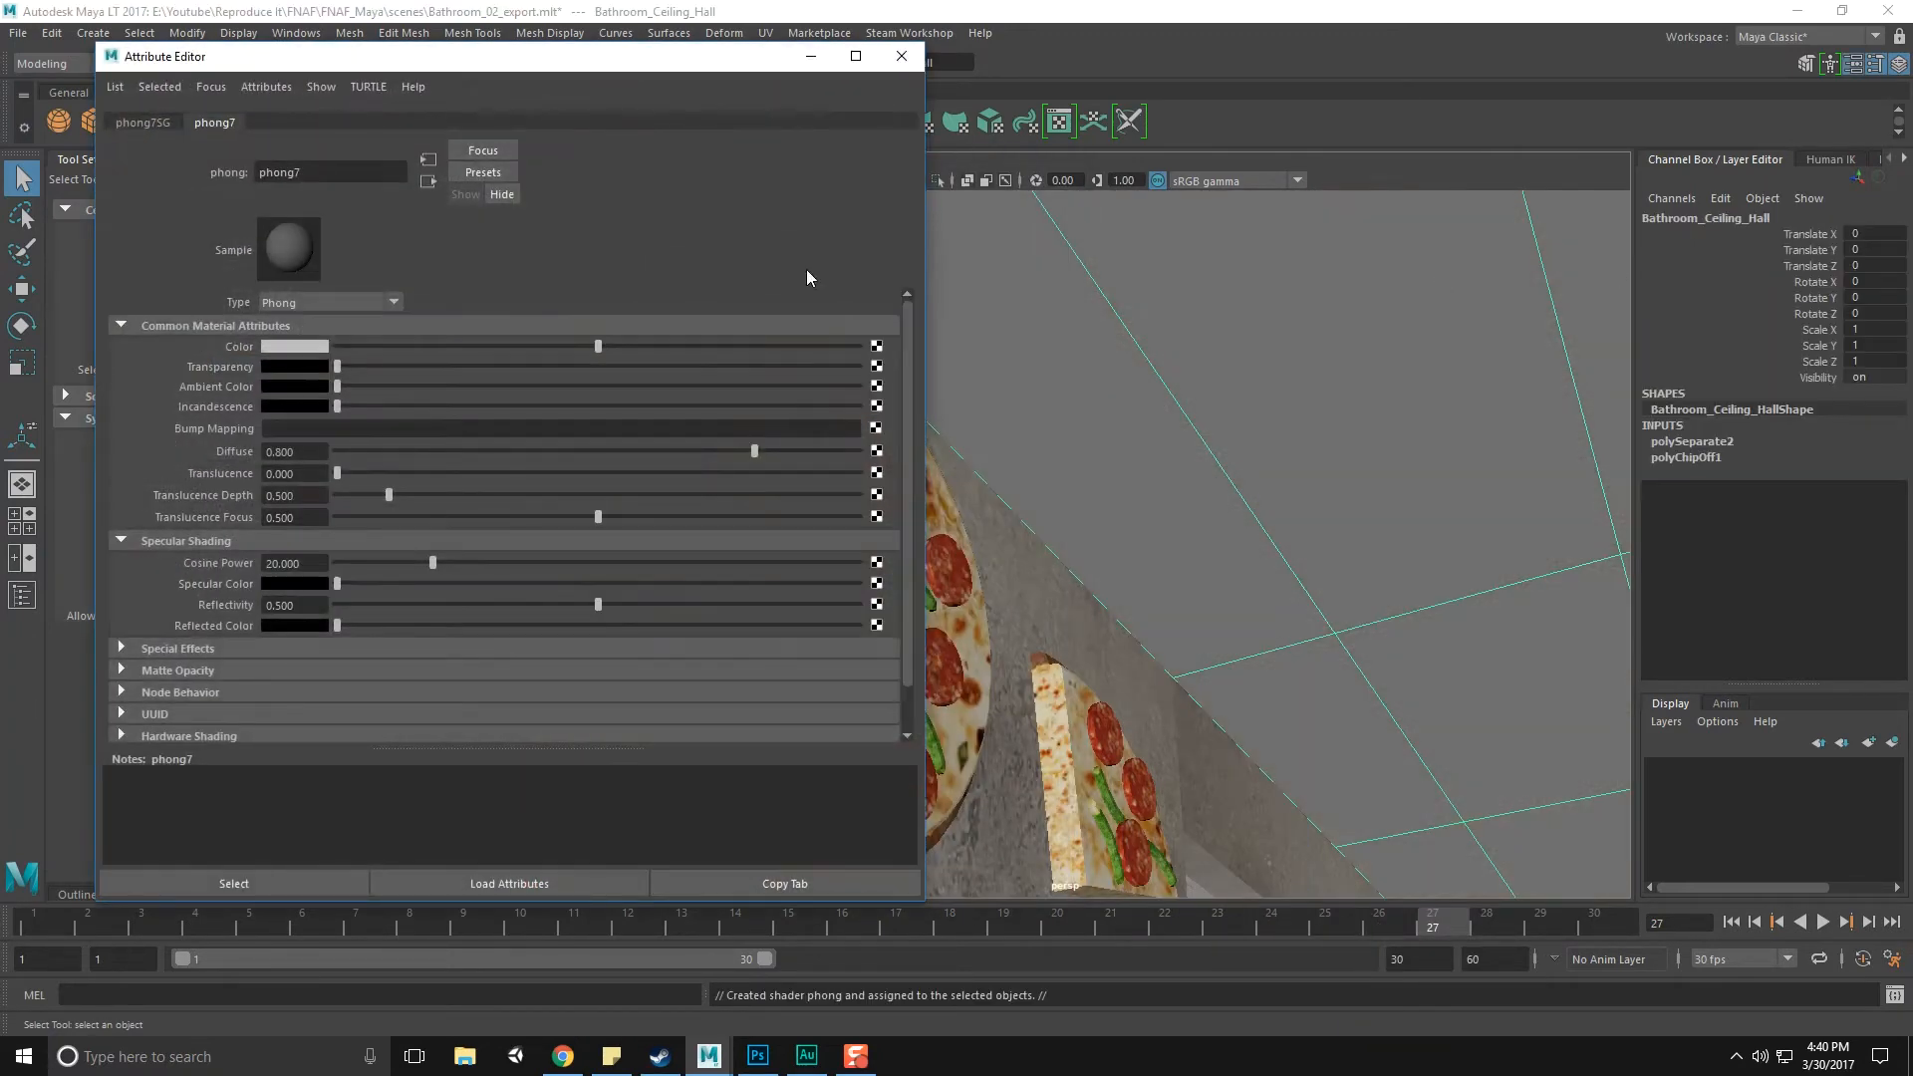
Rename the new Phong material as Bathrooom_Ceiling_M
type("Bath")
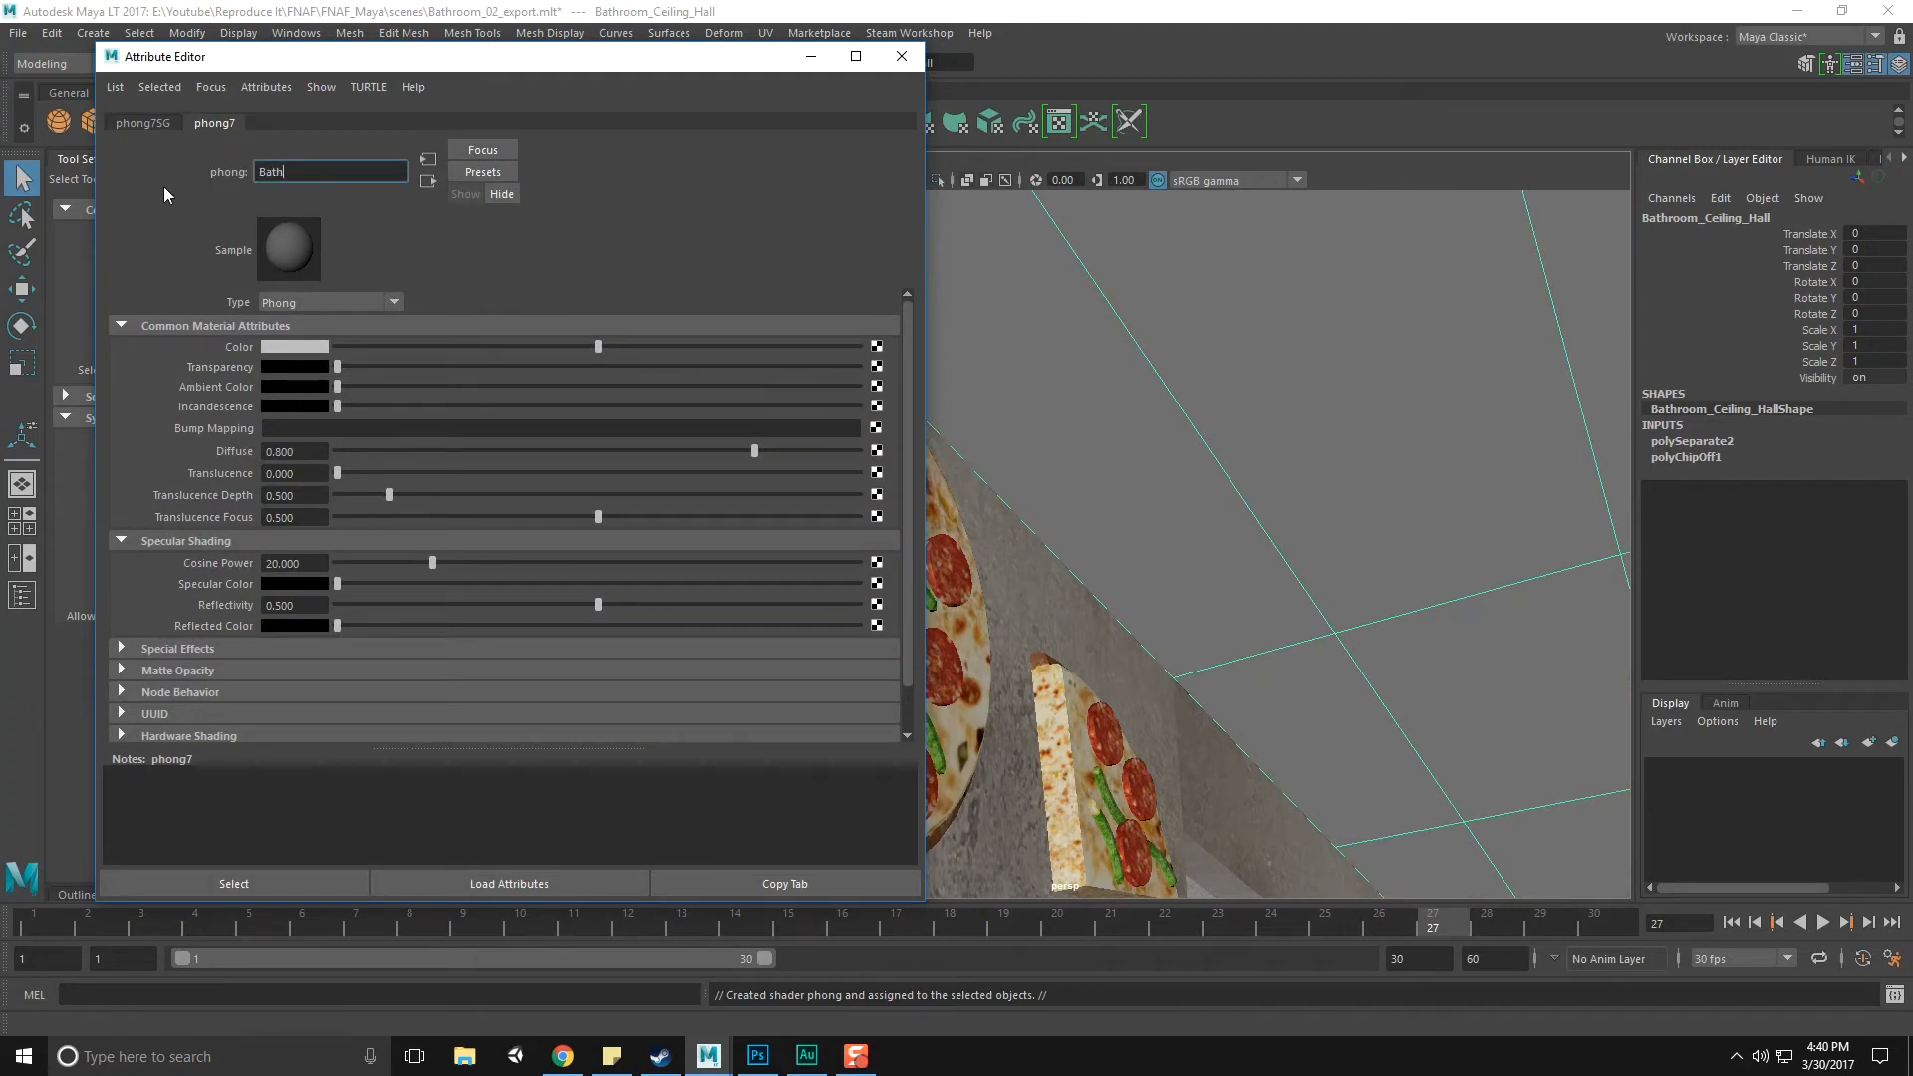
type("rooom_Ceiling_M")
key("Return")
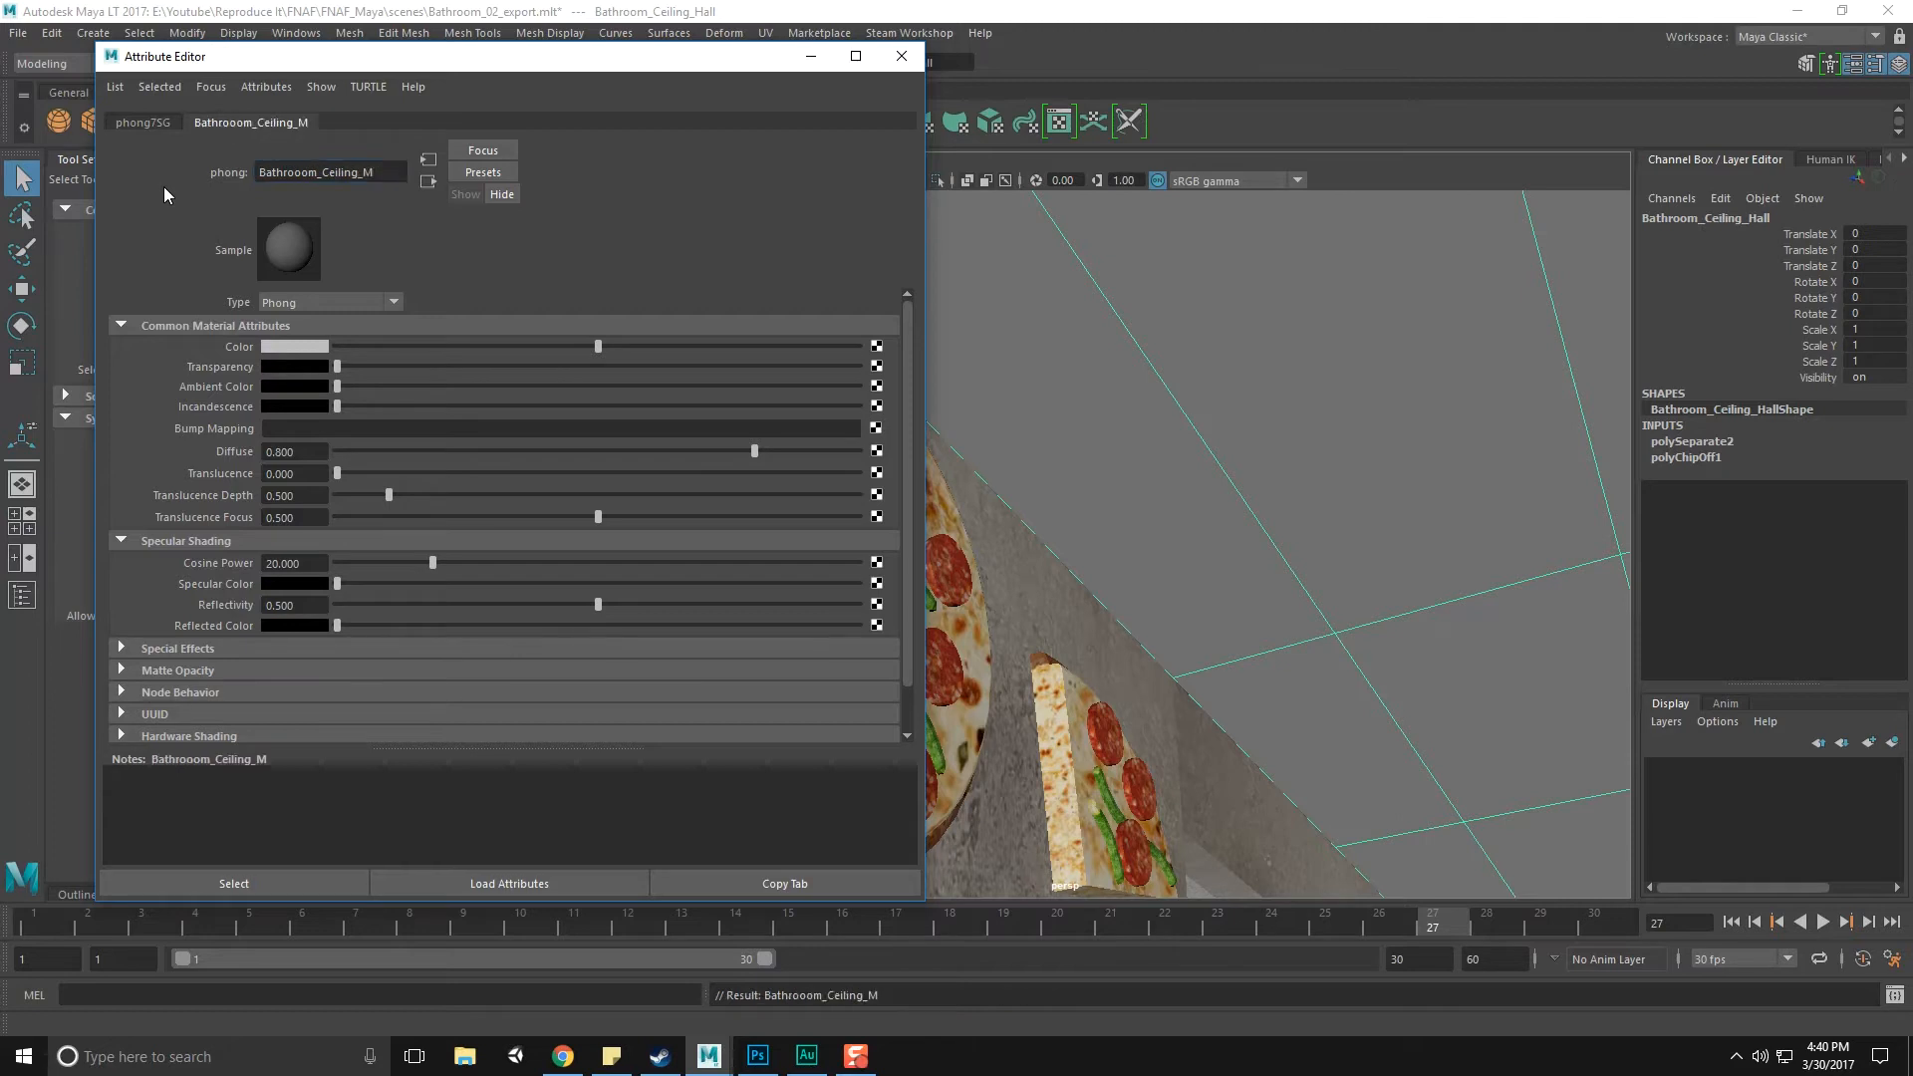
Connect a file texture to the material's color and name the file node Bathroom_Ceiling_F
left_click(876, 346)
left_click(676, 386)
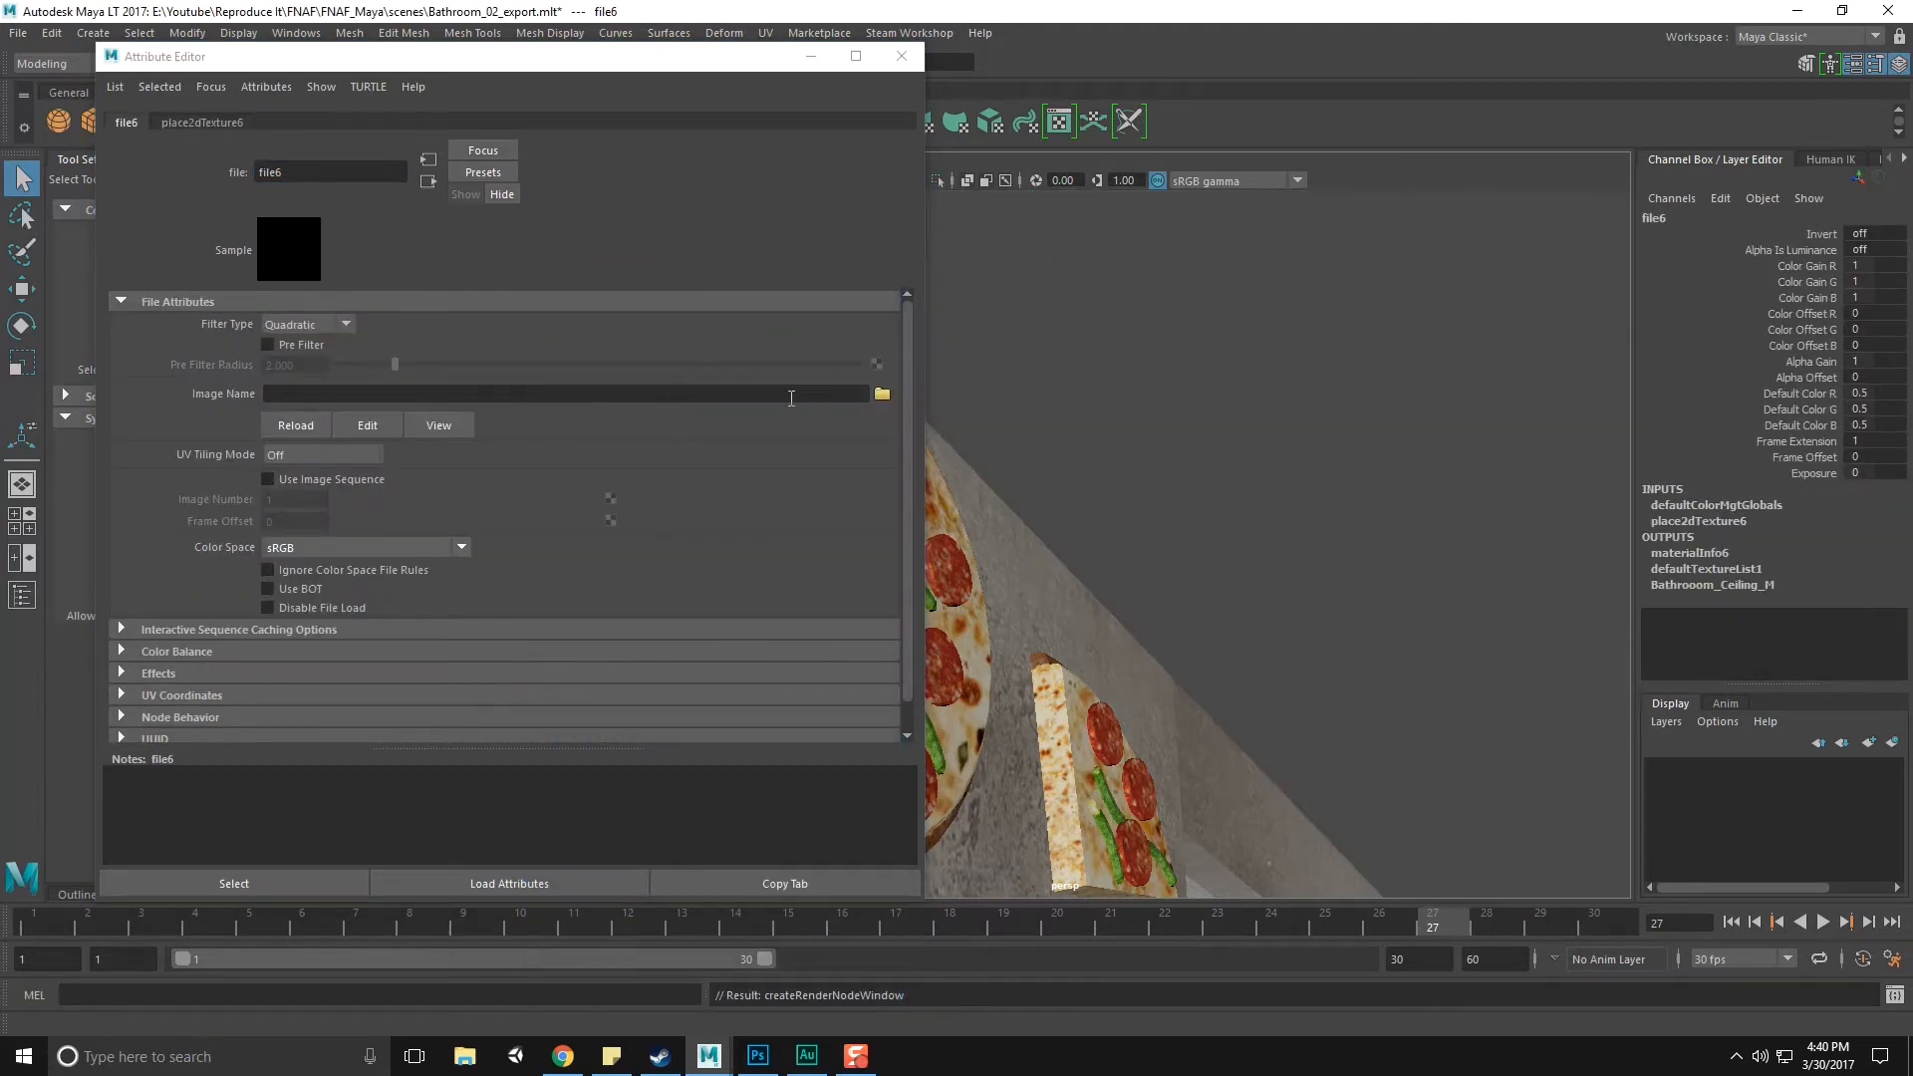
double_click(355, 172)
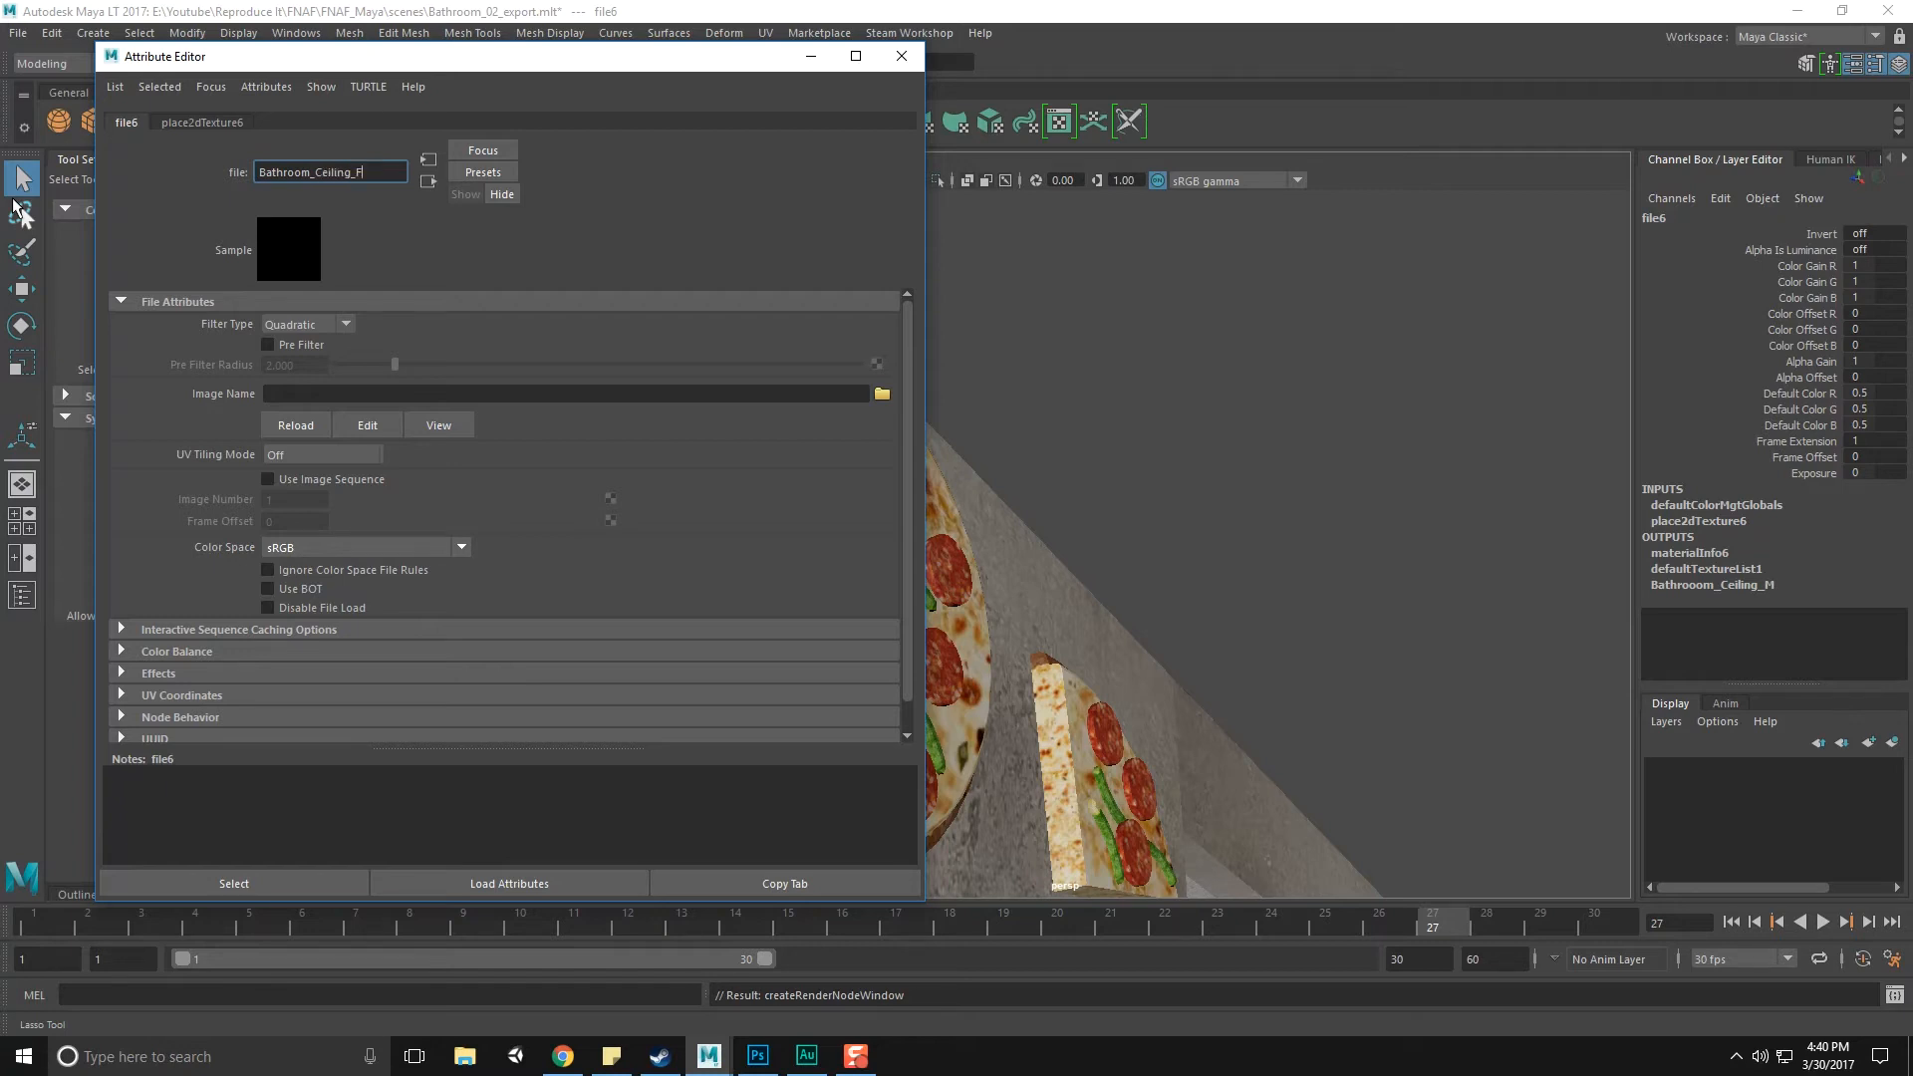
type("Bathroom_Ceiling_F")
key("Return")
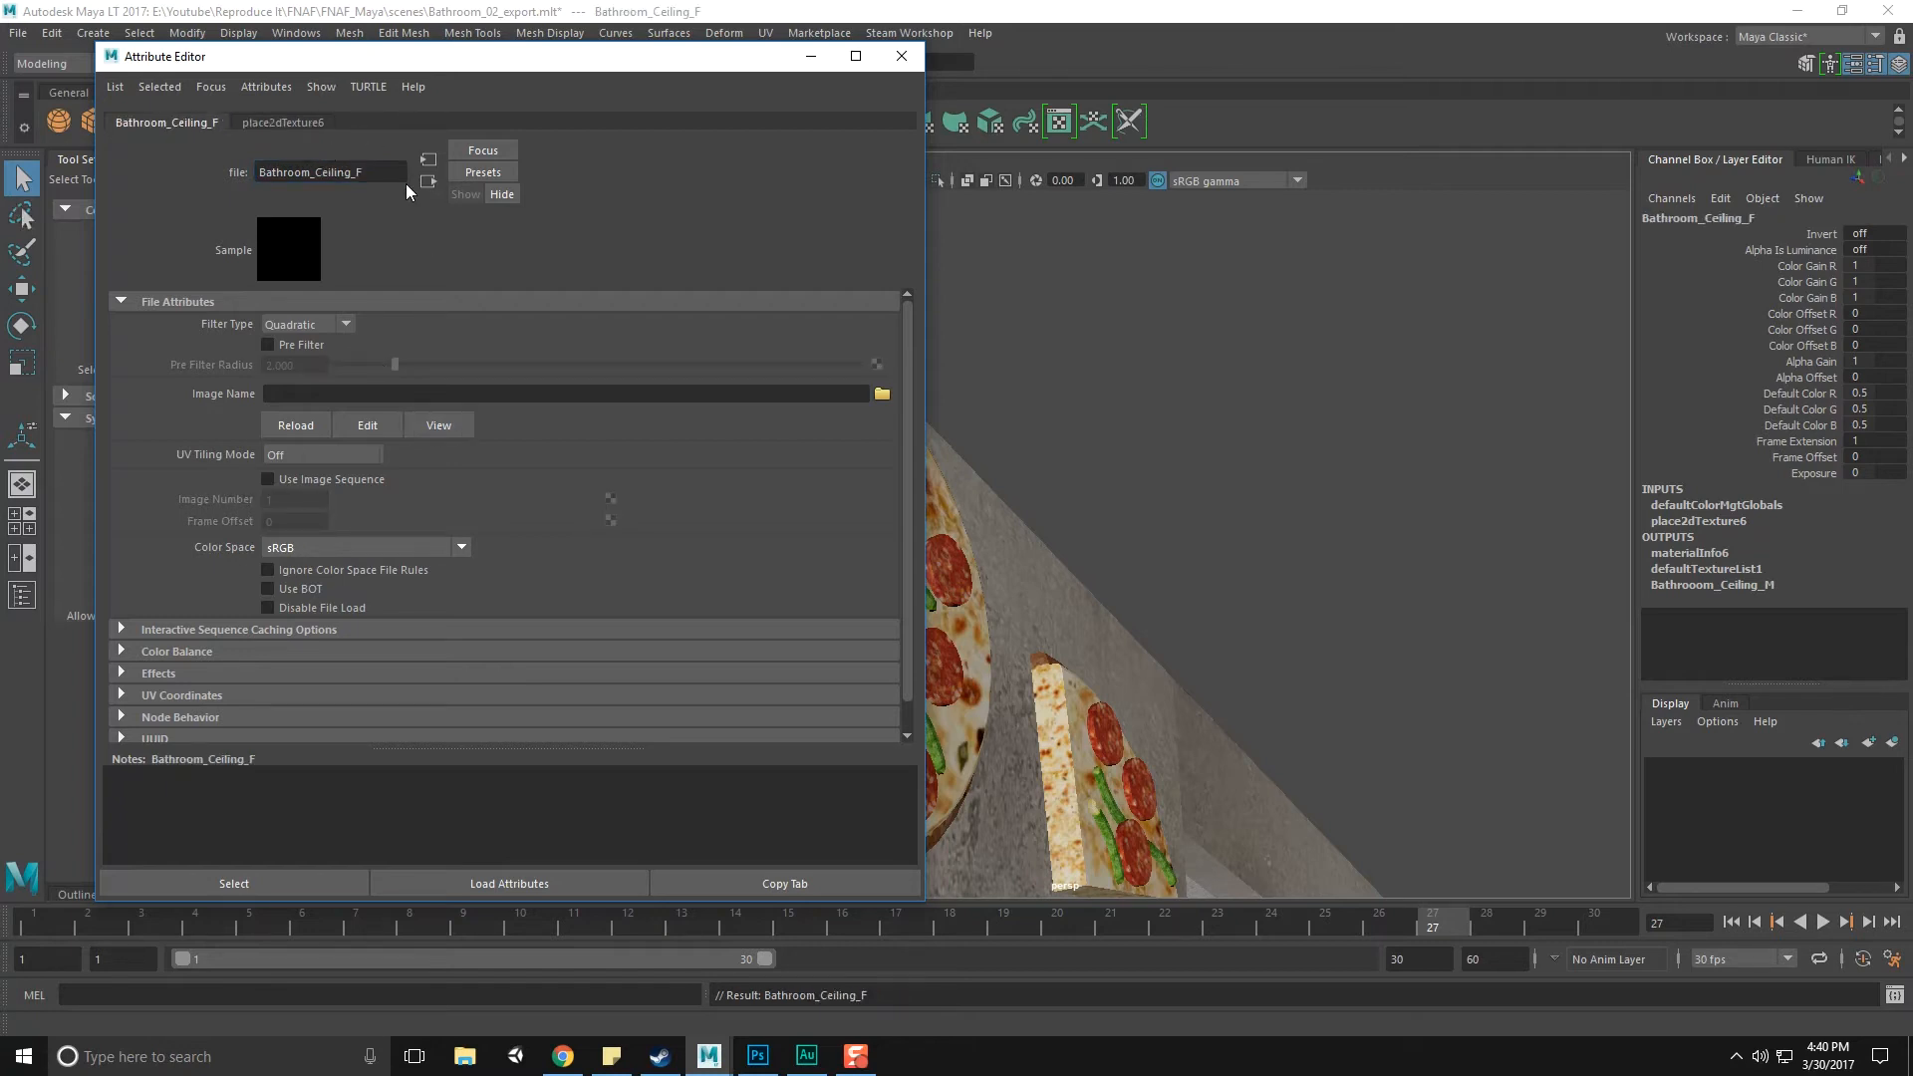
Rename the file texture's 2D placement node as Bathroom_Ceiling_T
left_click_drag(400, 173, 236, 175)
left_click(299, 124)
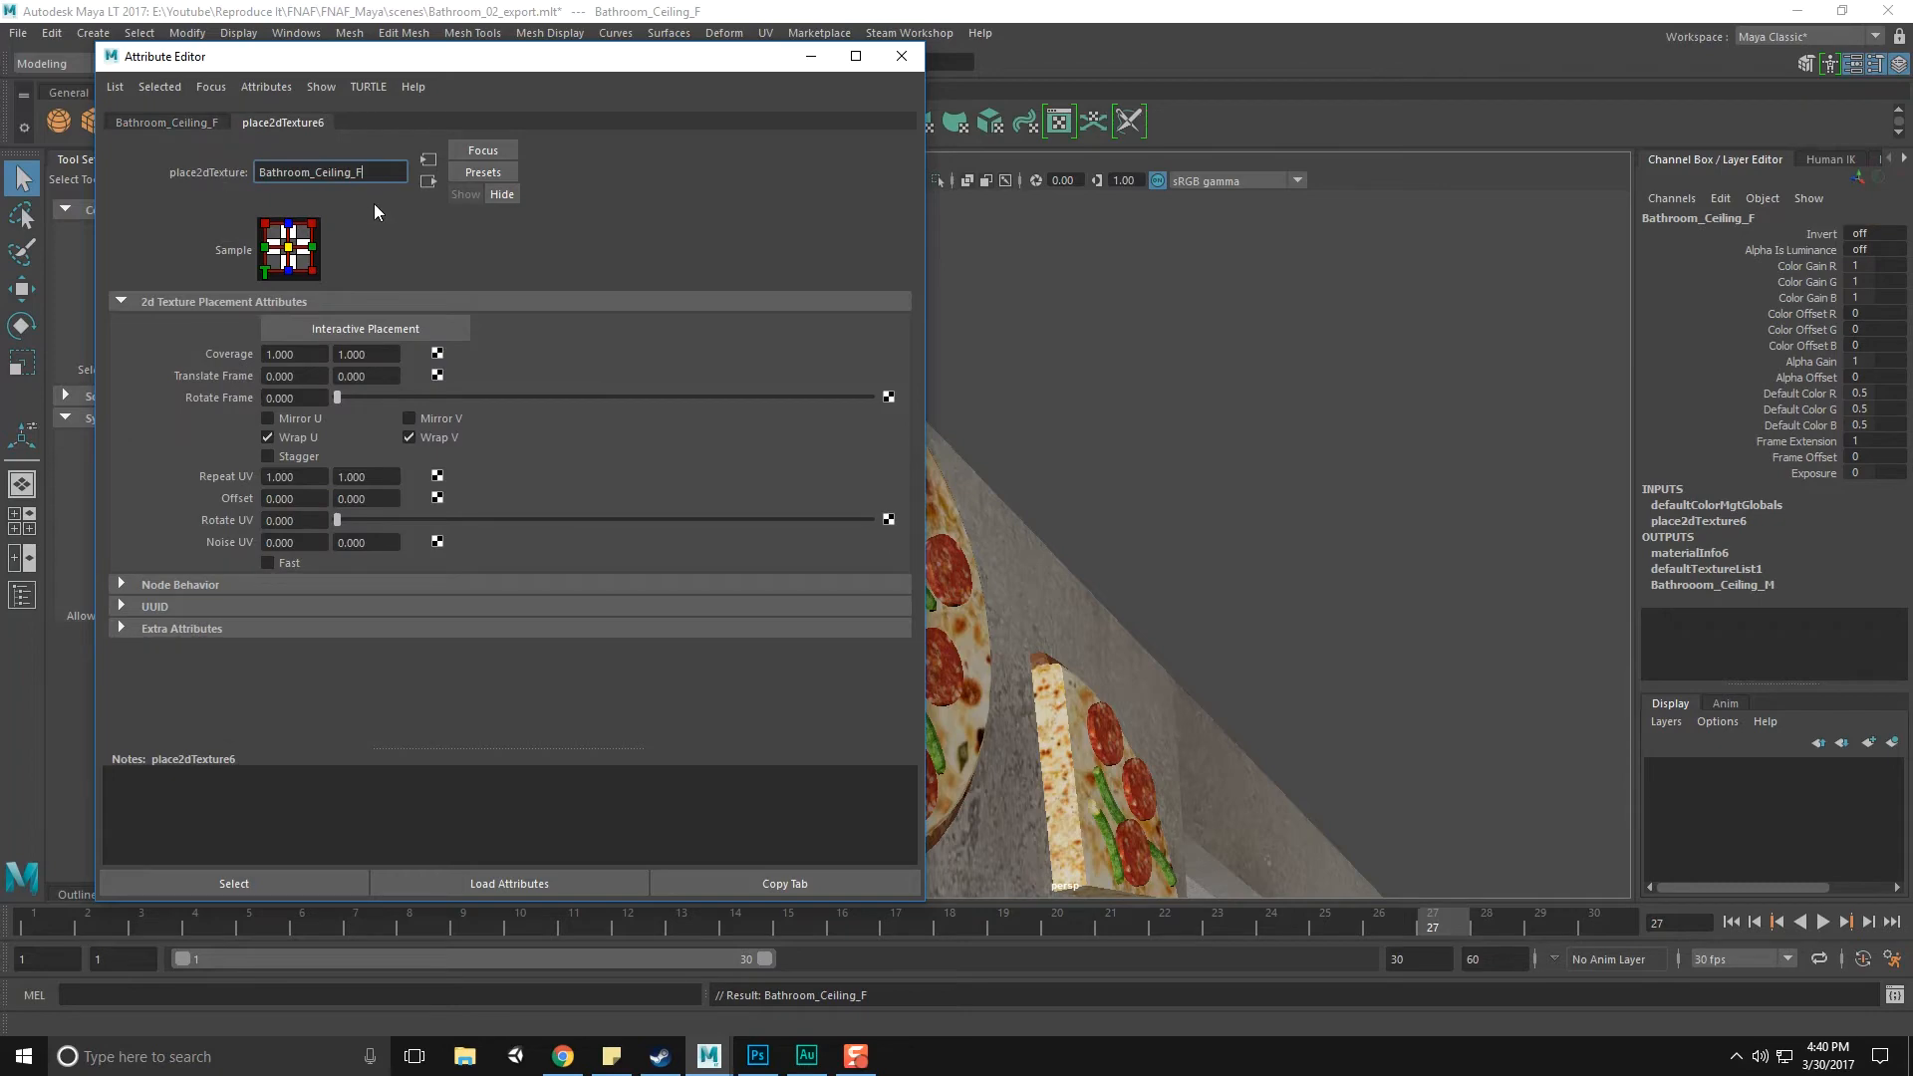
key("BackSpace")
type("T")
key("Return")
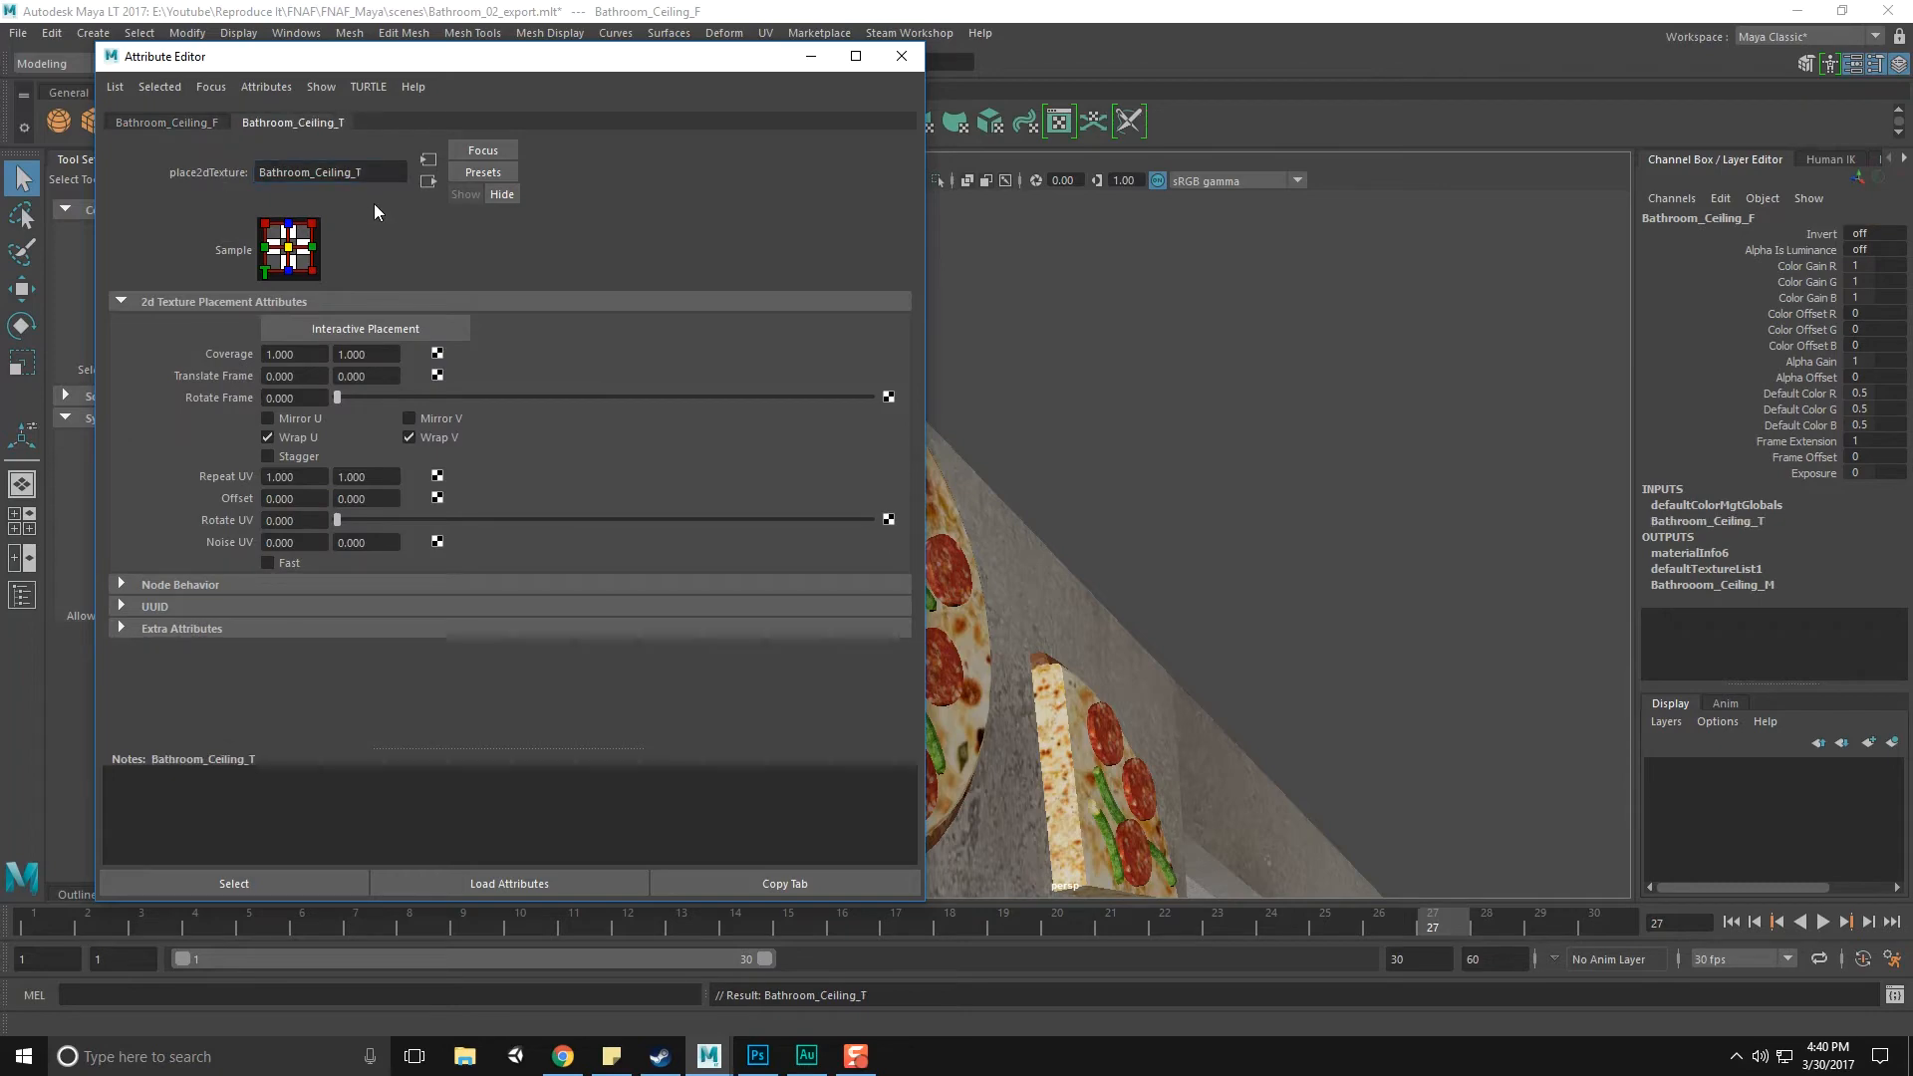
Load bathroom_ceiling.png from the bathroomwall folder into Bathroom_Ceiling_F and close the attribute window
left_click(164, 124)
left_click(883, 395)
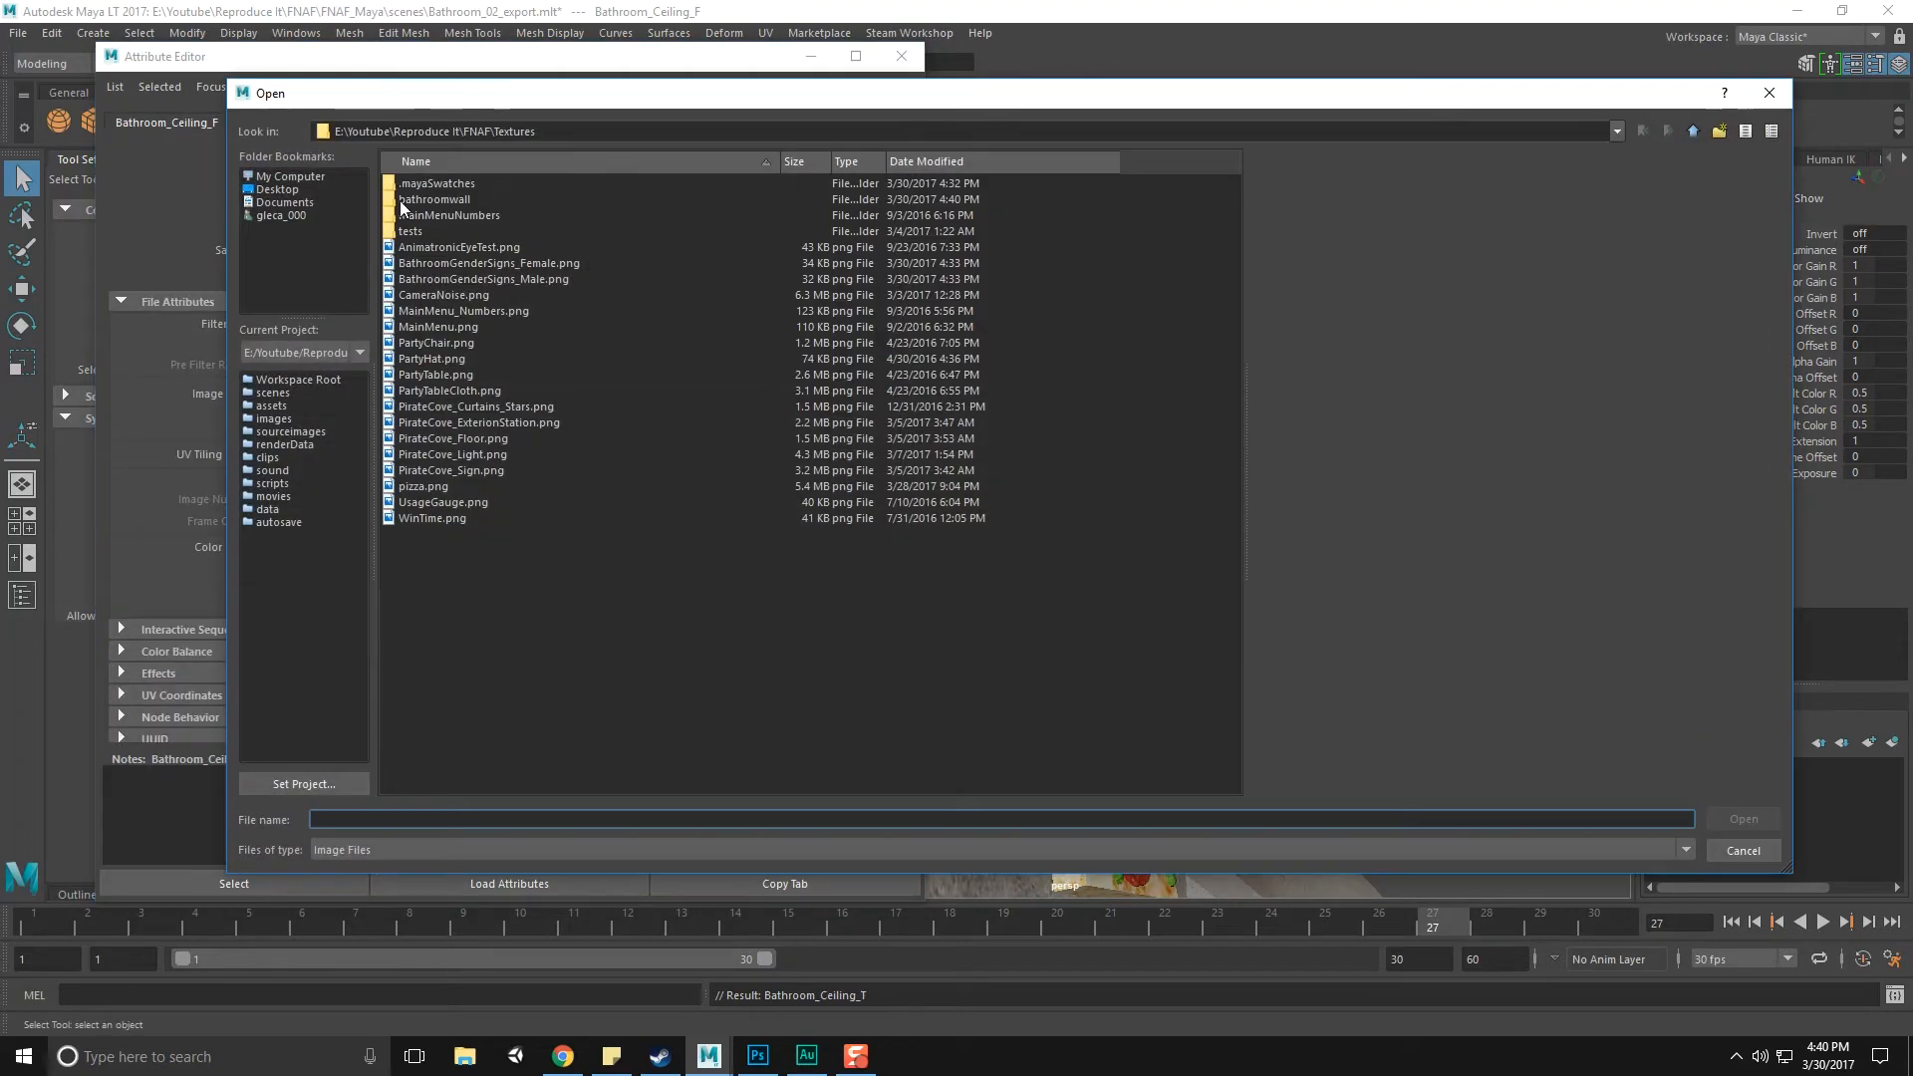
double_click(429, 200)
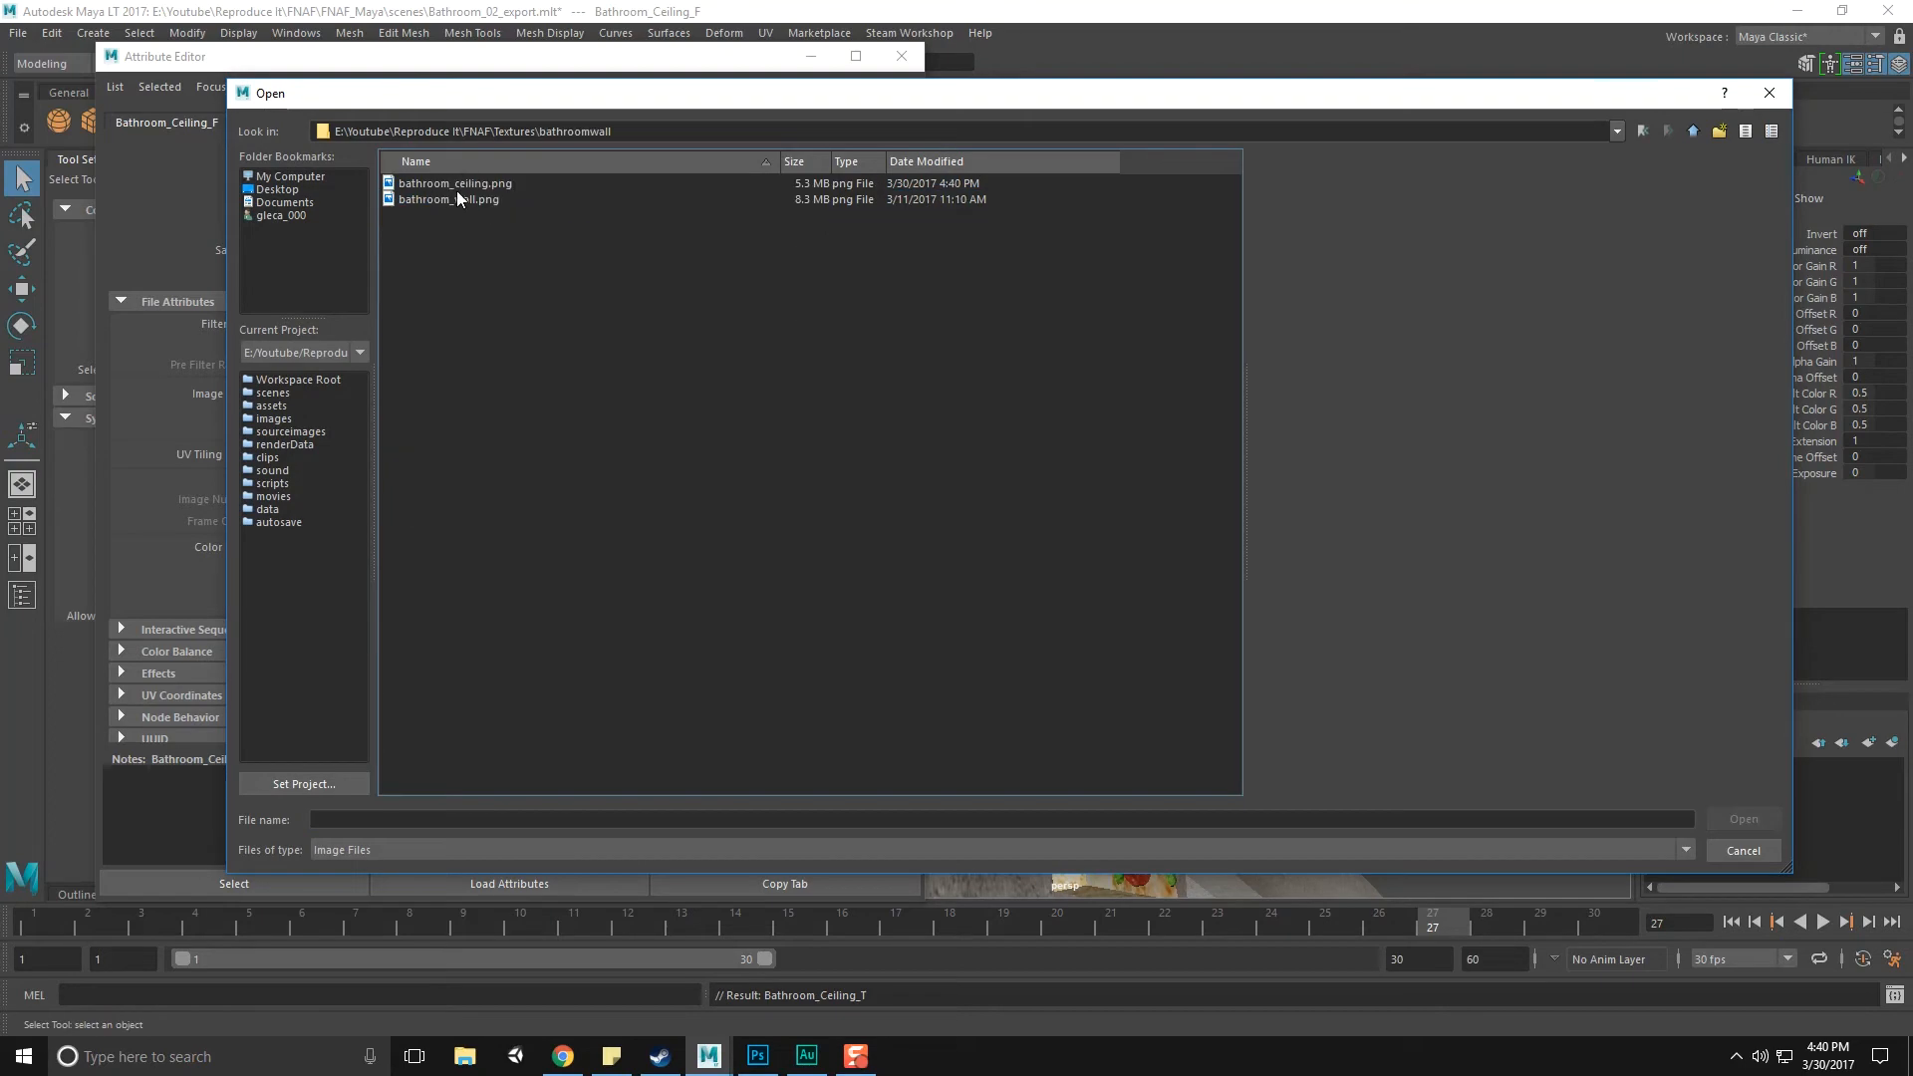
double_click(456, 198)
left_click(901, 55)
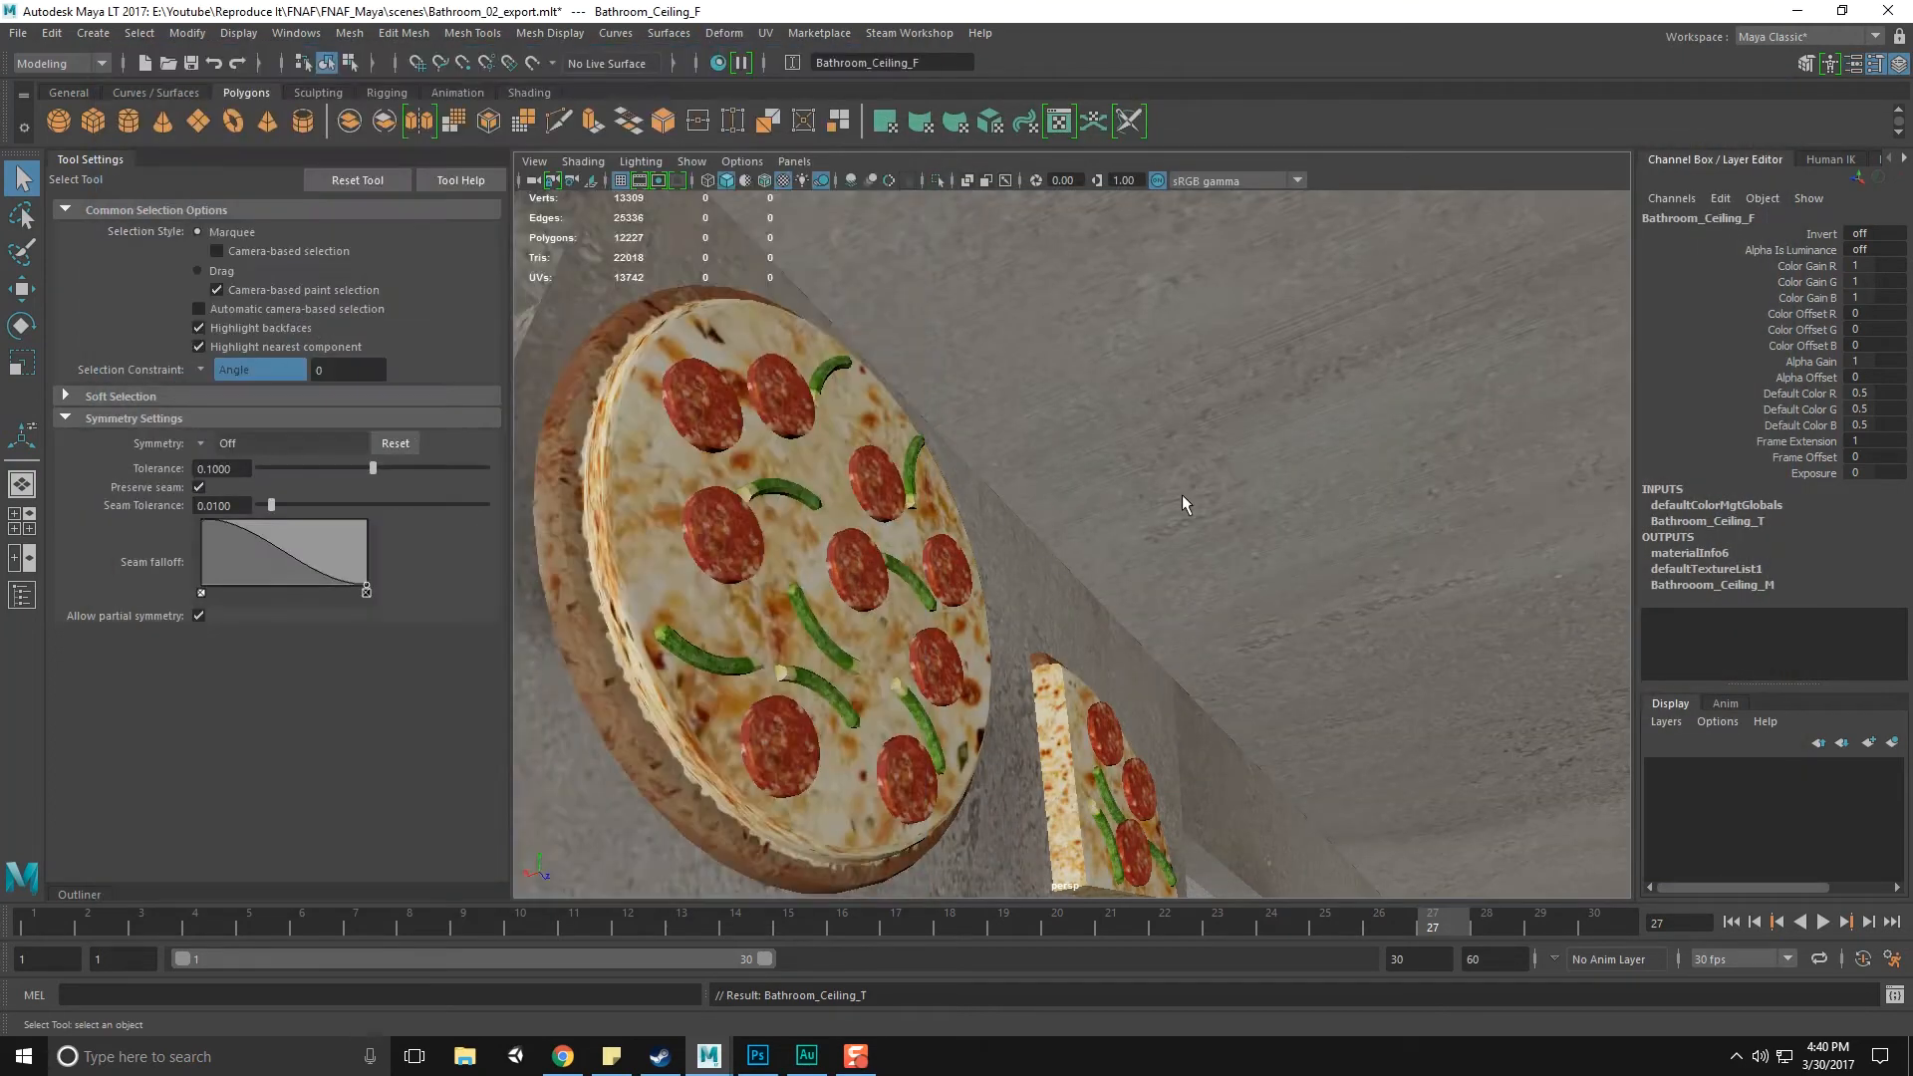
Select the hall ceiling in the retextured bathroom and switch it to face selection
scroll(1273, 522, "down", 5)
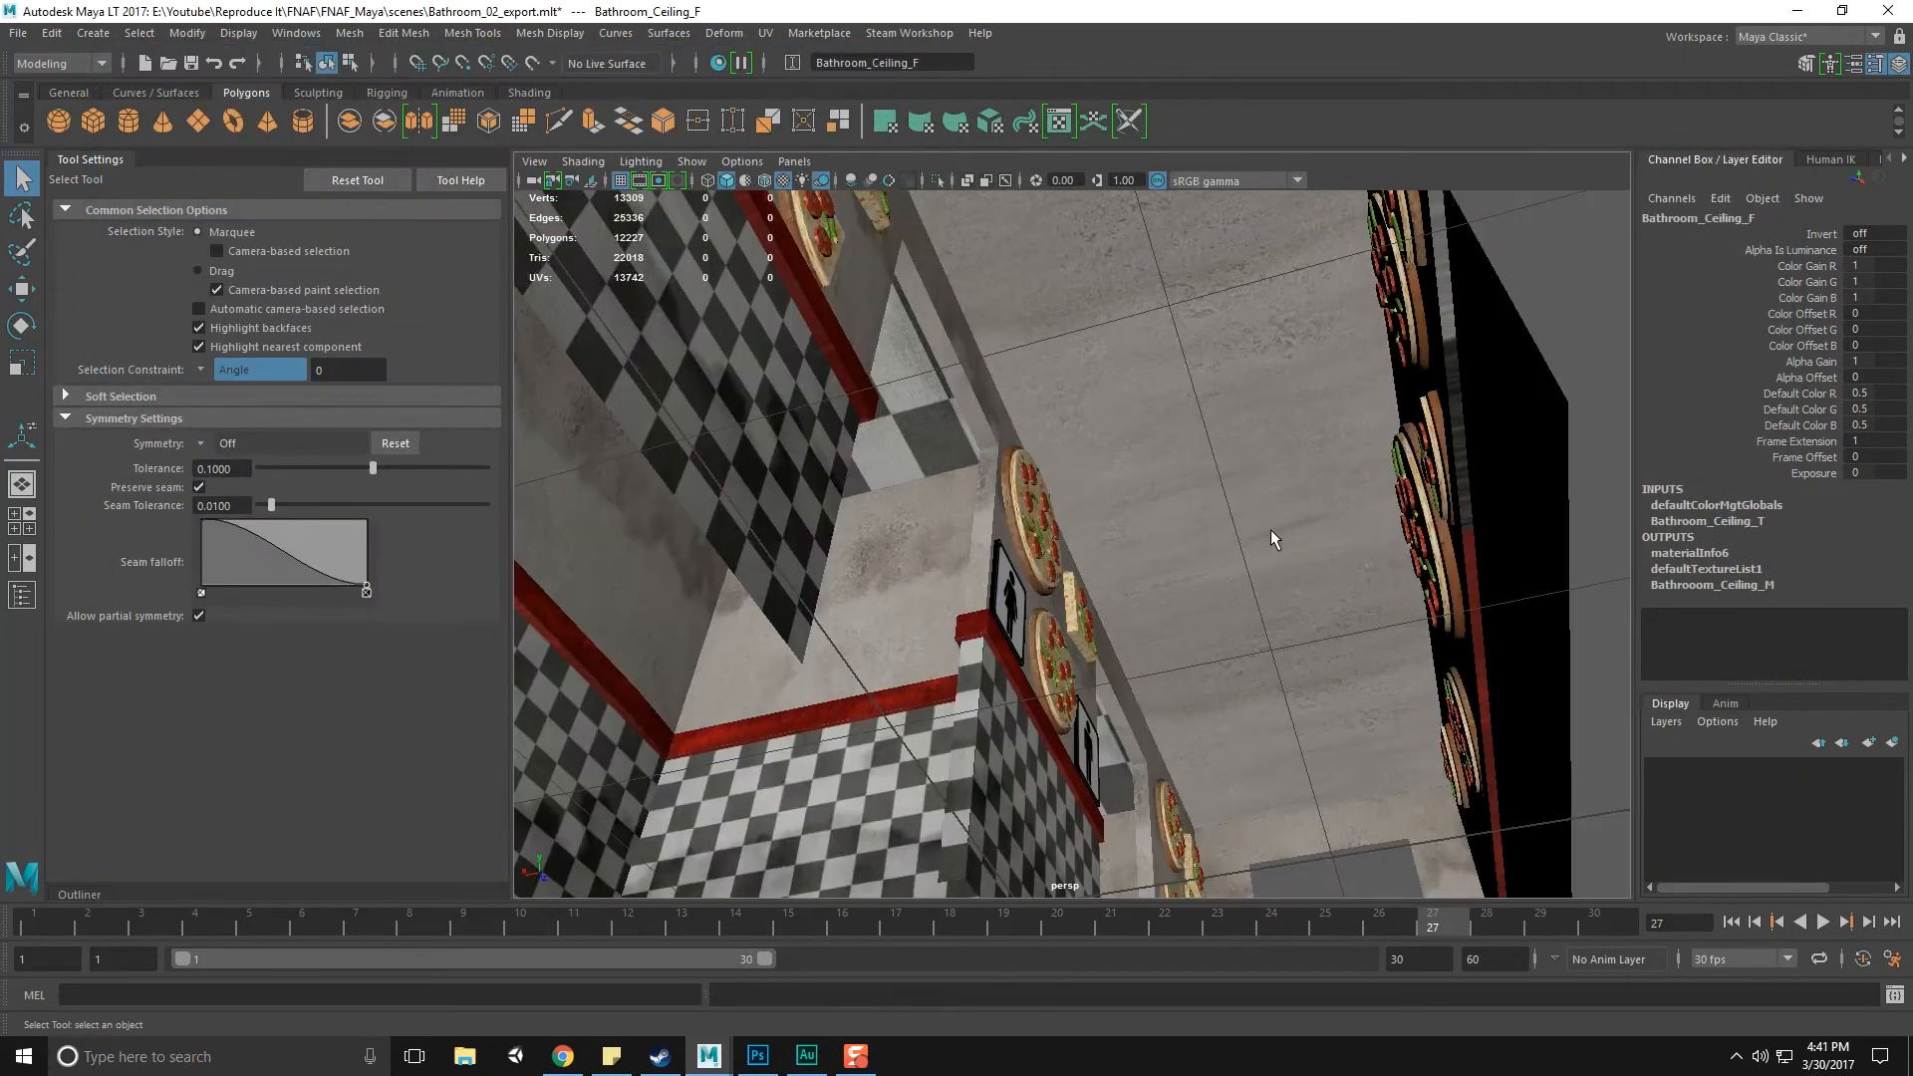
scroll(1271, 530, "up", 4)
middle_click_drag(1299, 605, 1152, 554, "alt")
left_click(1154, 558)
scroll(1156, 564, "down", 5)
left_click_drag(1176, 578, 1159, 506, "alt")
right_click_drag(1159, 506, 1166, 558)
left_click_drag(1213, 632, 1138, 439, "alt")
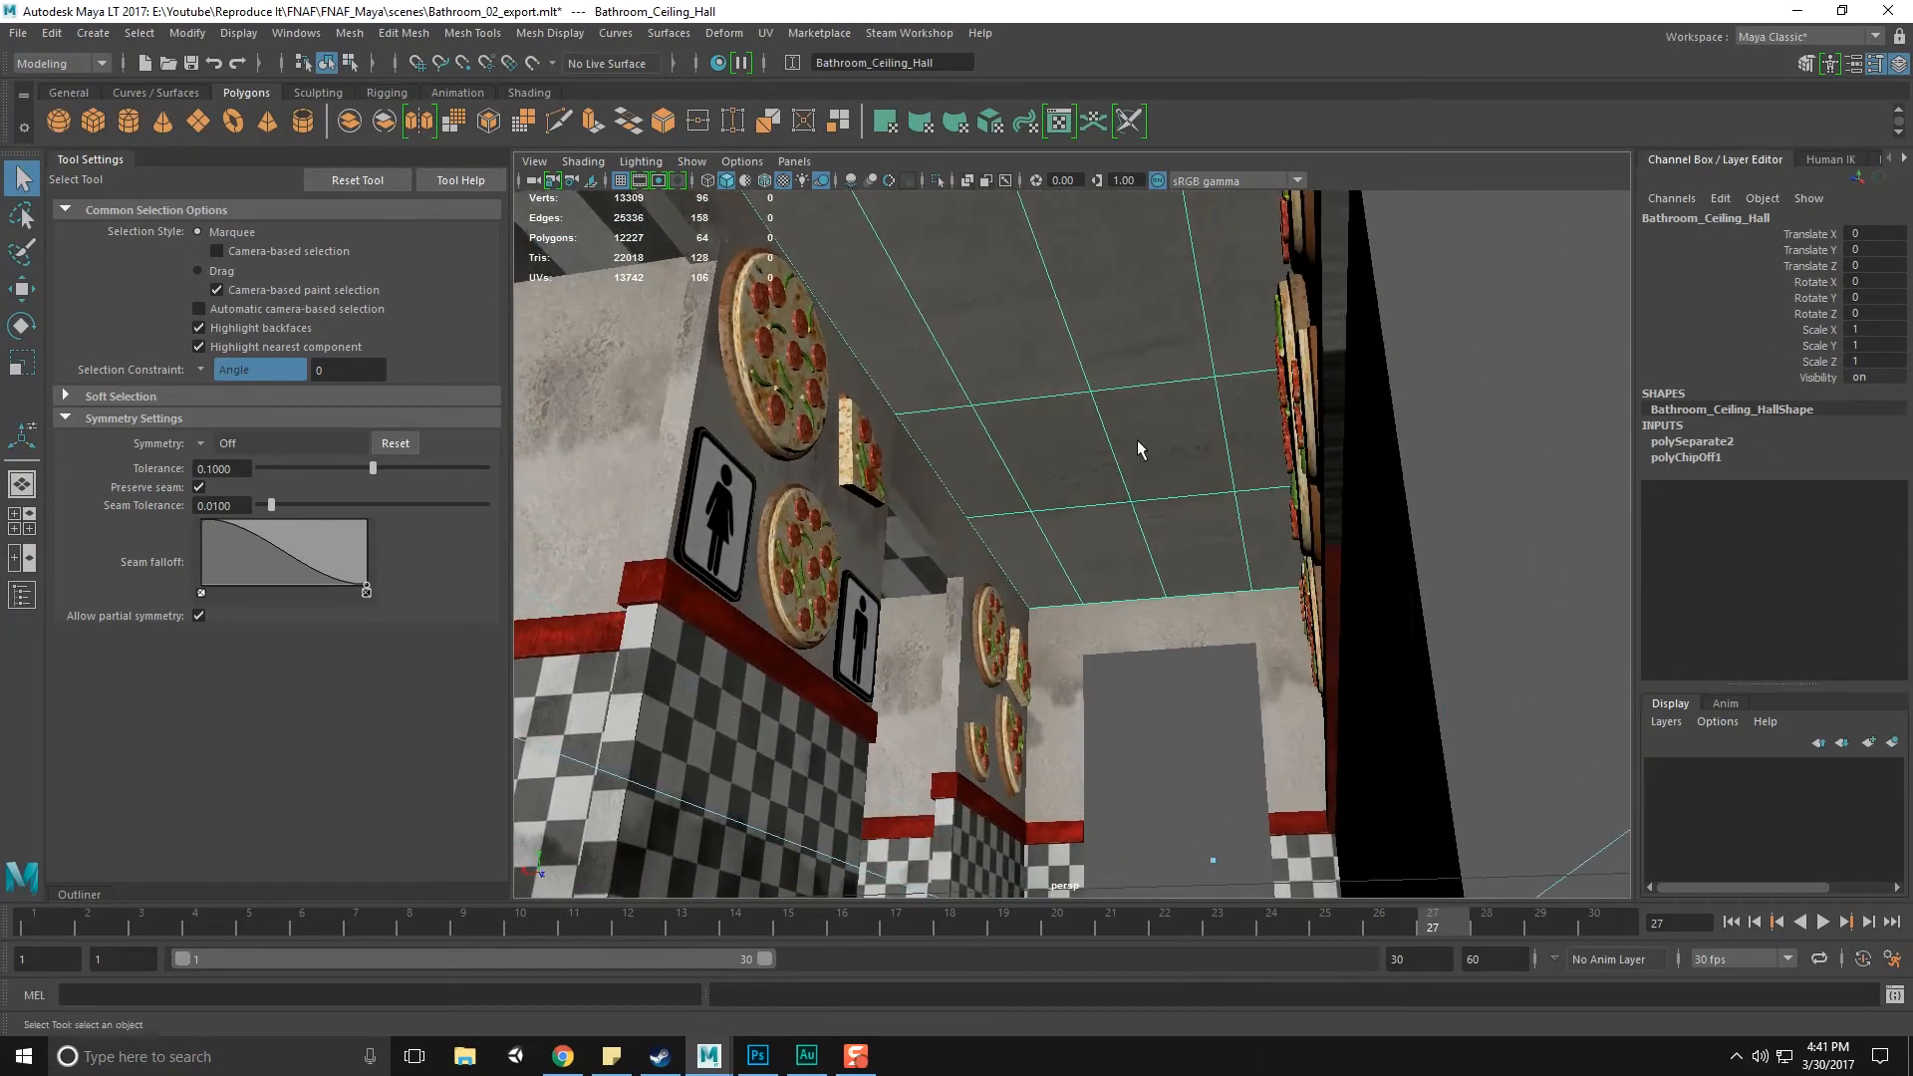
middle_click_drag(1138, 439, 1150, 472, "alt")
scroll(1158, 483, "up", 2)
right_click_drag(1178, 498, 1190, 535)
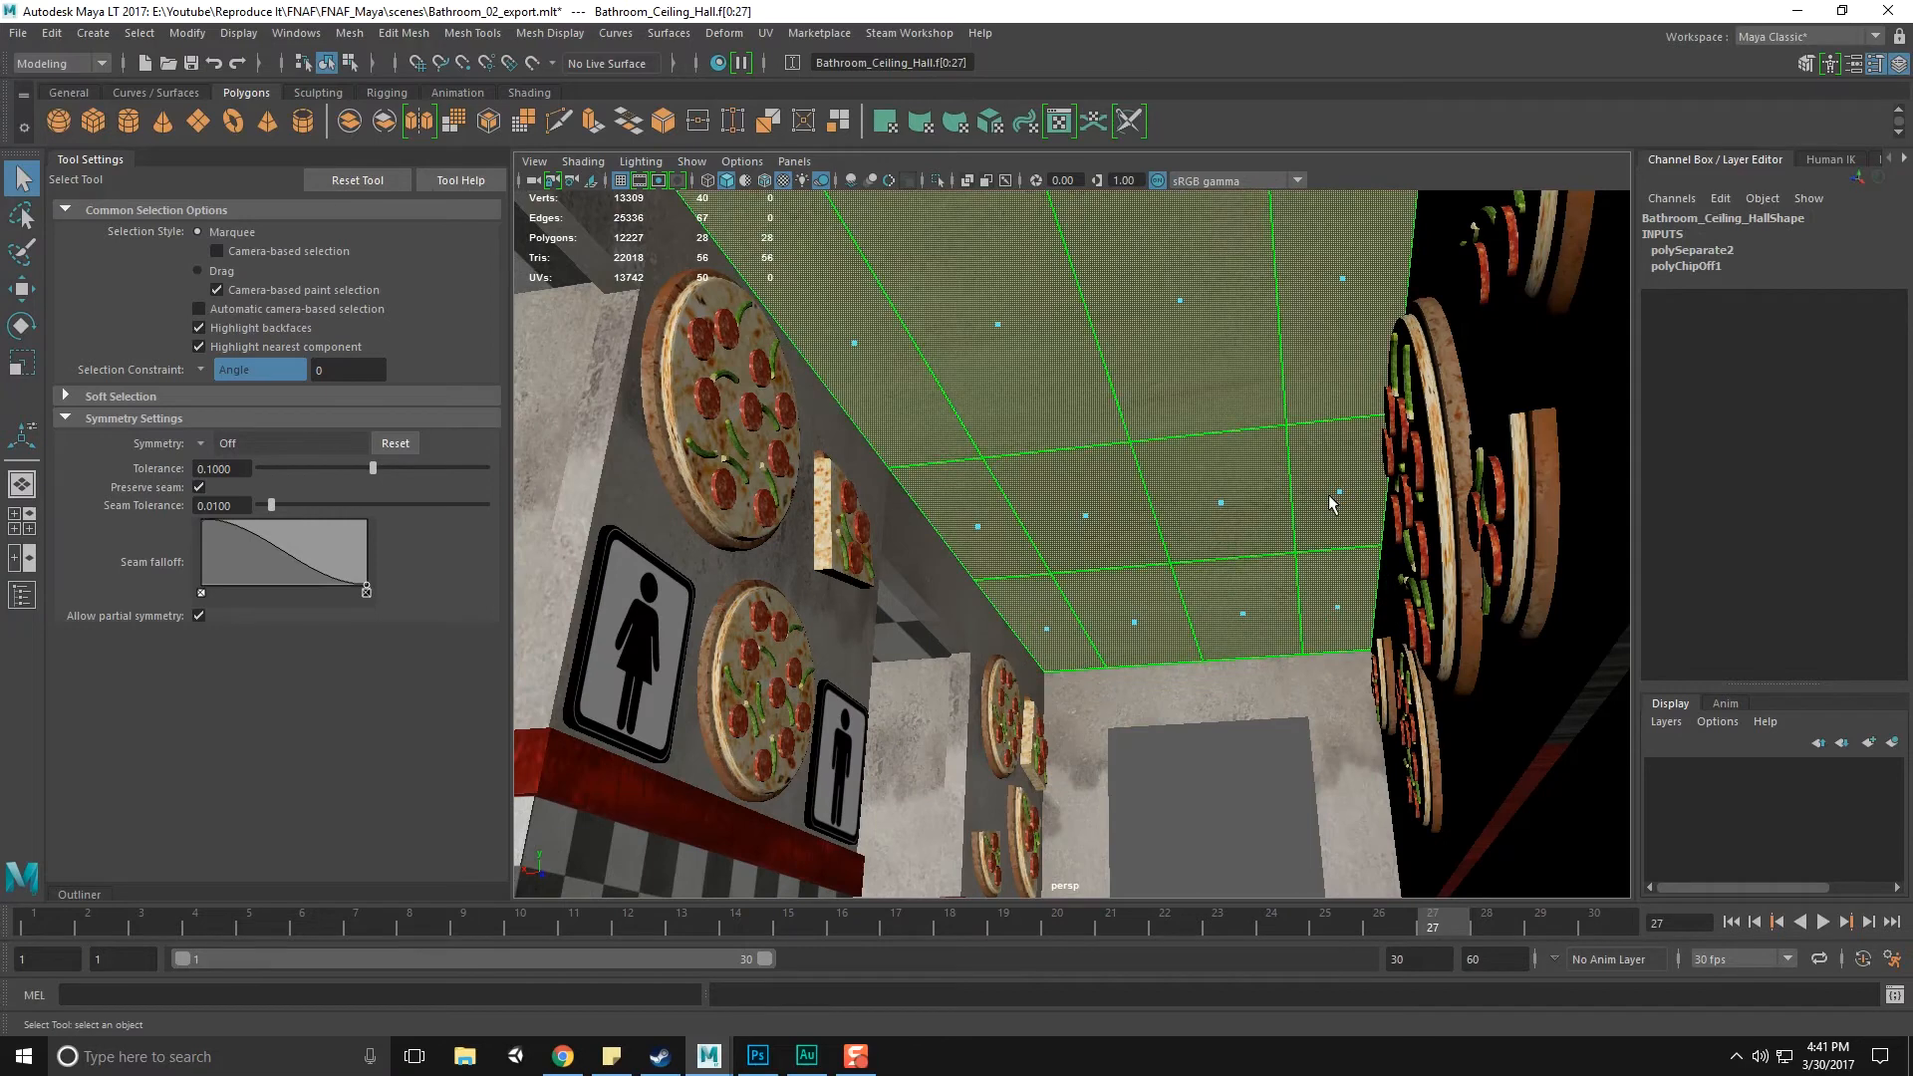
Clear the ceiling face selection and turn the Selection Constraint off in the Modeling Toolkit
left_click(1222, 513, "ctrl")
left_click_drag(1221, 523, 1218, 551, "alt")
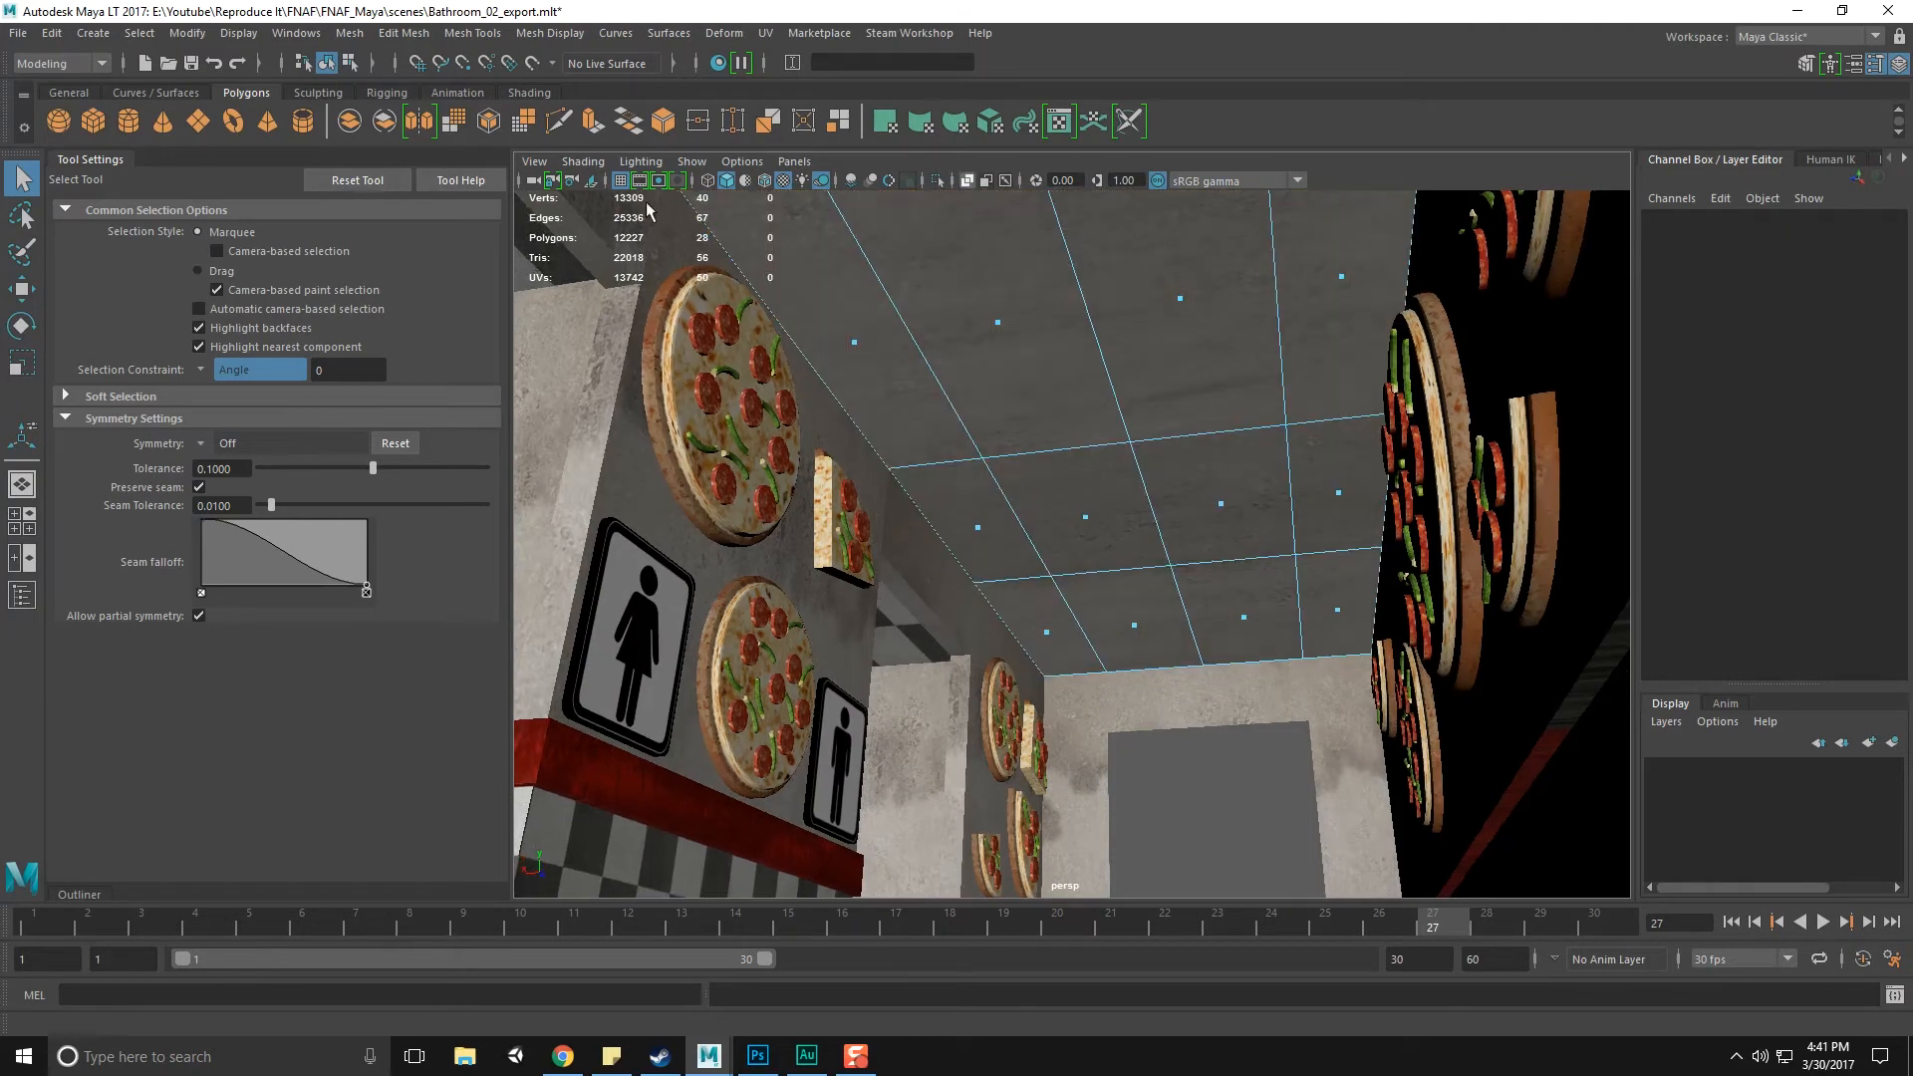
left_click(1819, 160)
left_click(1721, 163)
left_click_drag(1635, 190, 1517, 190)
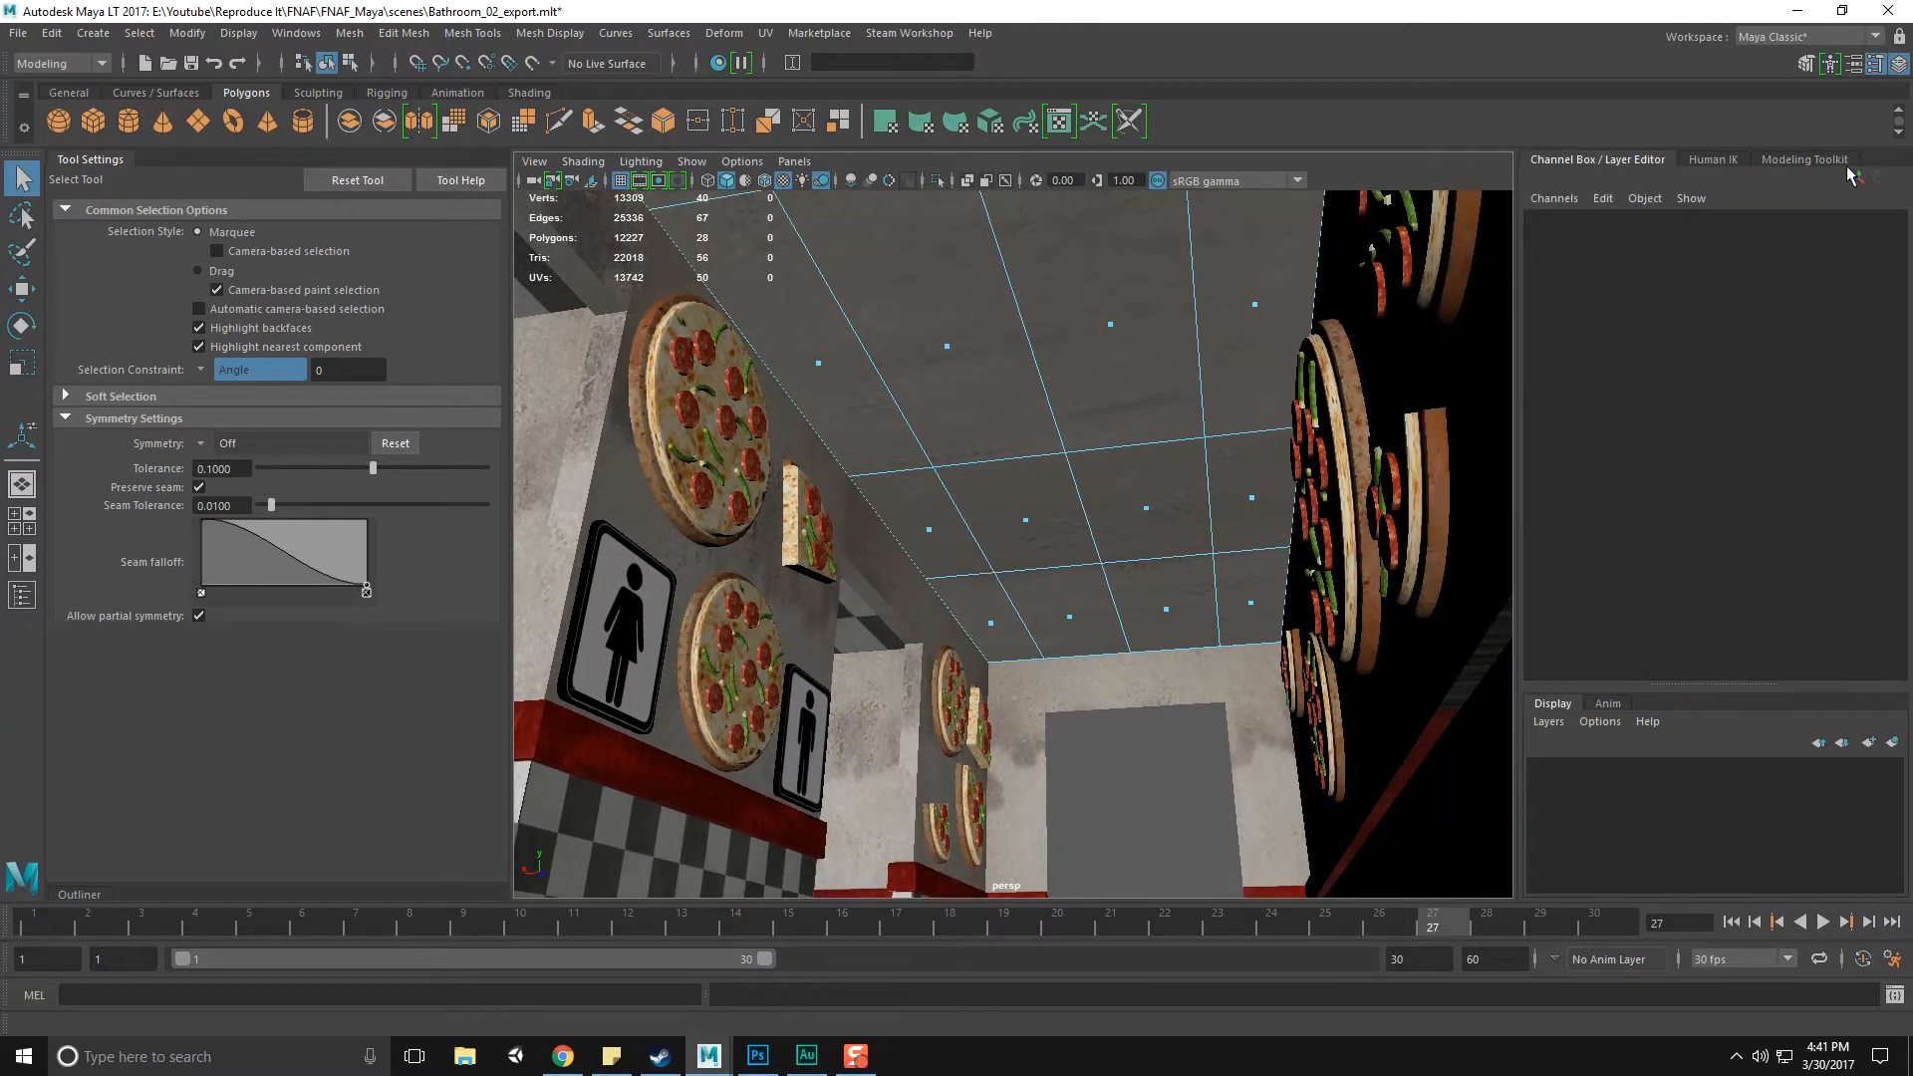
left_click(1805, 159)
left_click(1650, 479)
left_click(1667, 489)
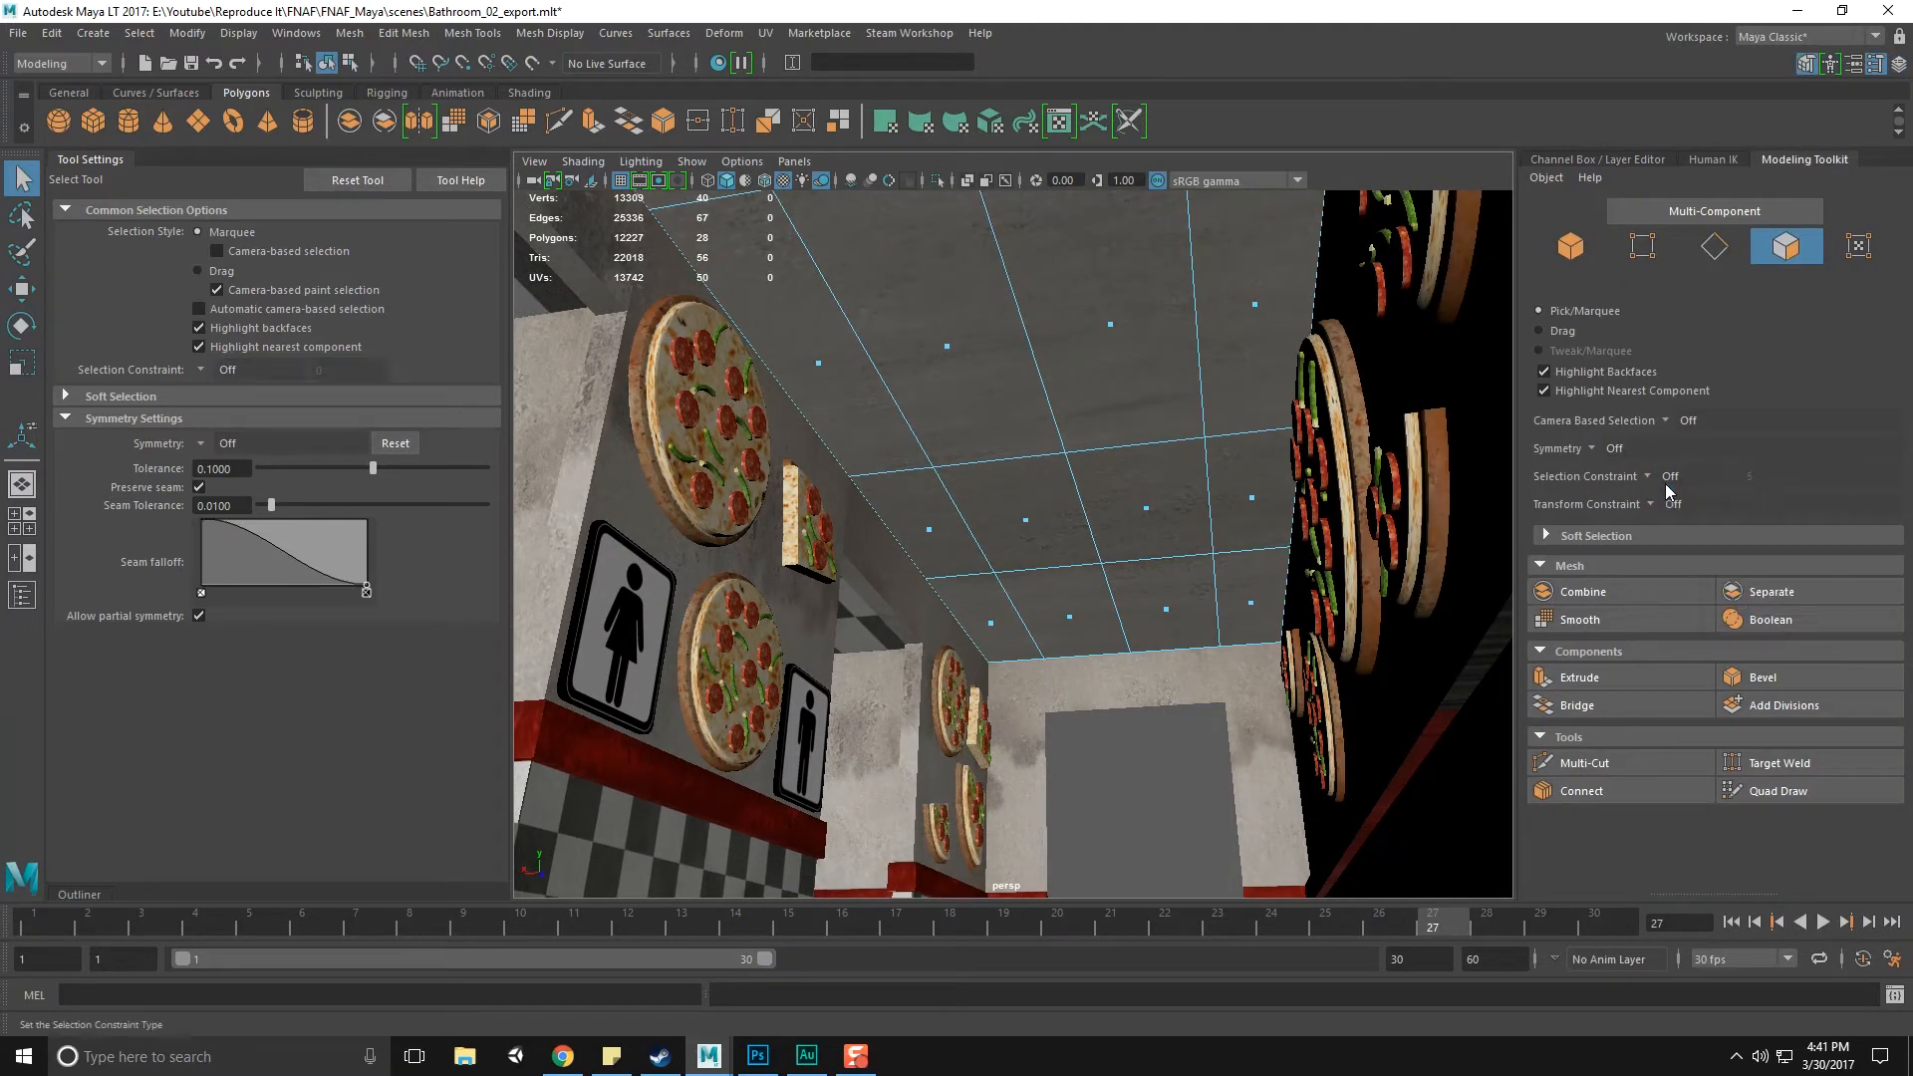
Select the eight faces at the hall ceiling's far end and planar-map them from the Y axis, keeping the image width/height ratio
left_click_drag(889, 484, 1327, 720)
middle_click_drag(1089, 432, 1126, 501, "alt")
left_click_drag(1126, 502, 1006, 289, "alt")
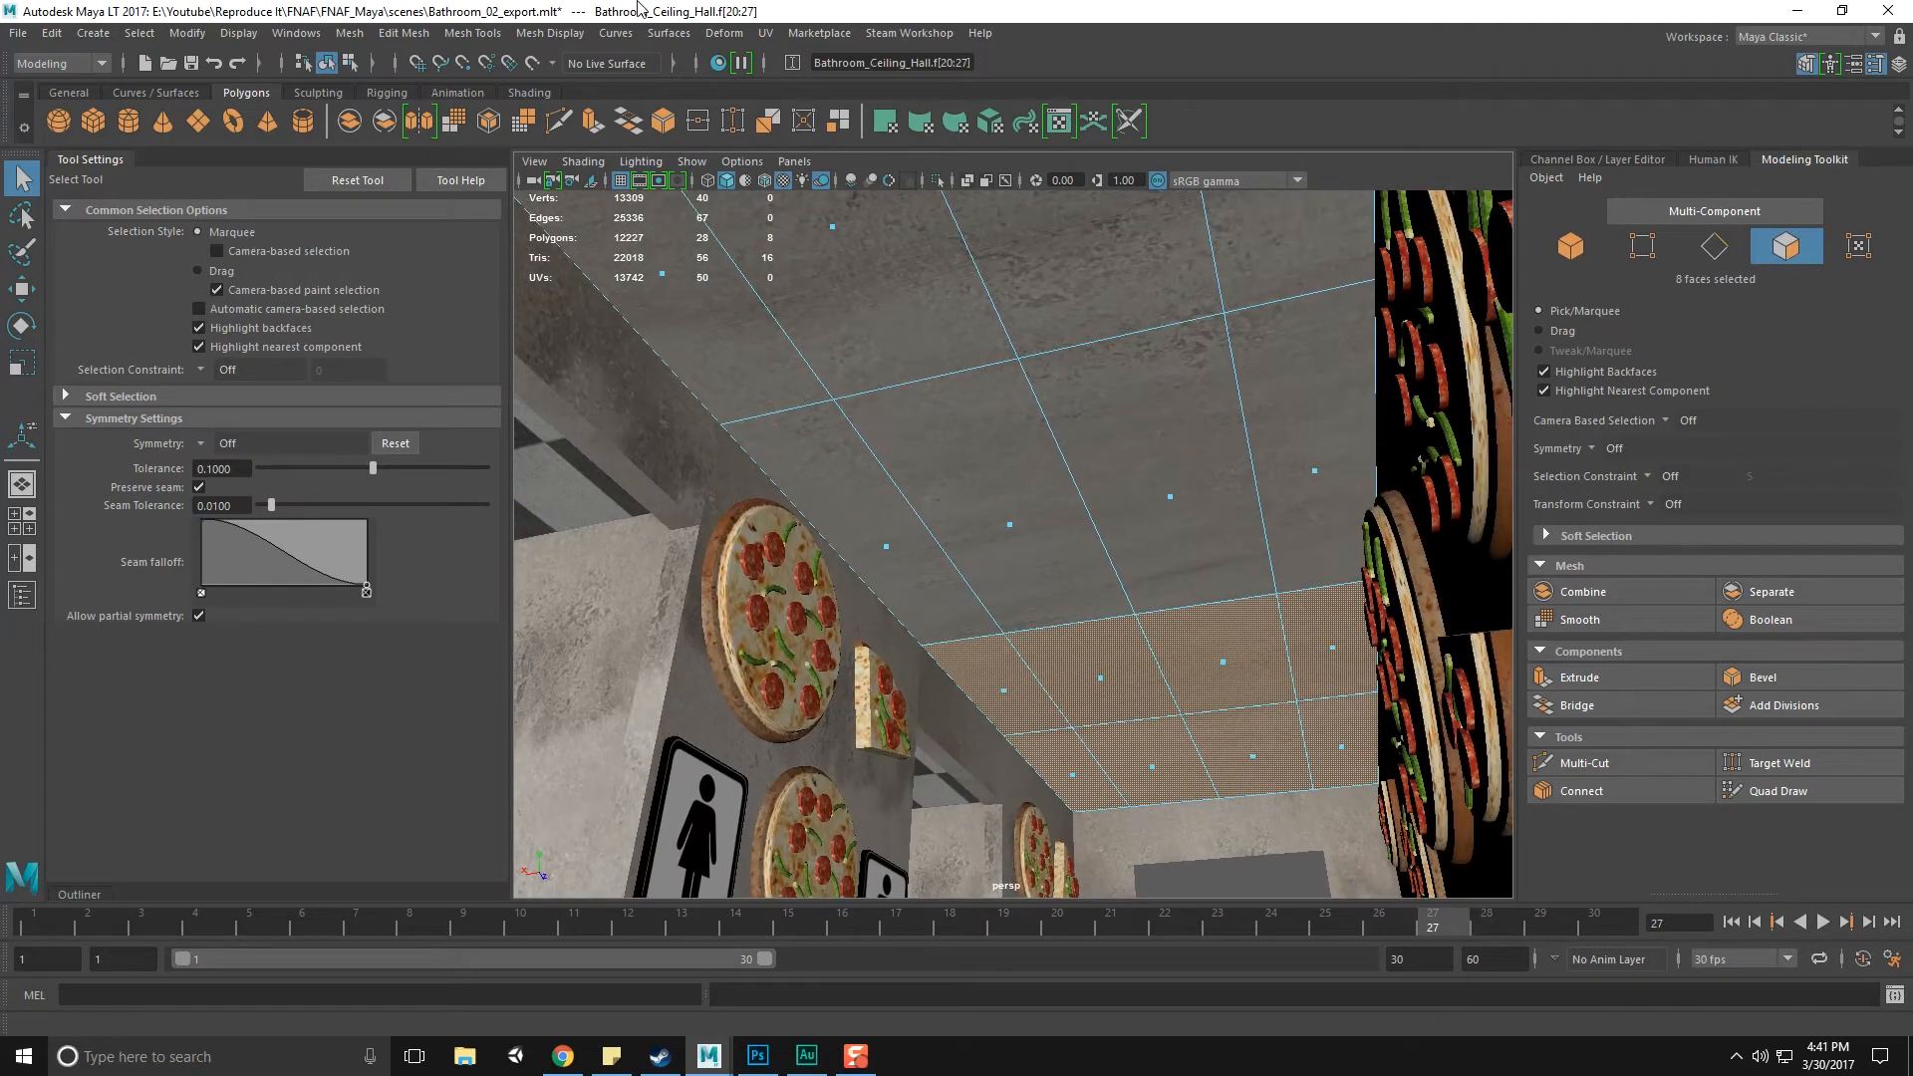
left_click(766, 33)
left_click(973, 272)
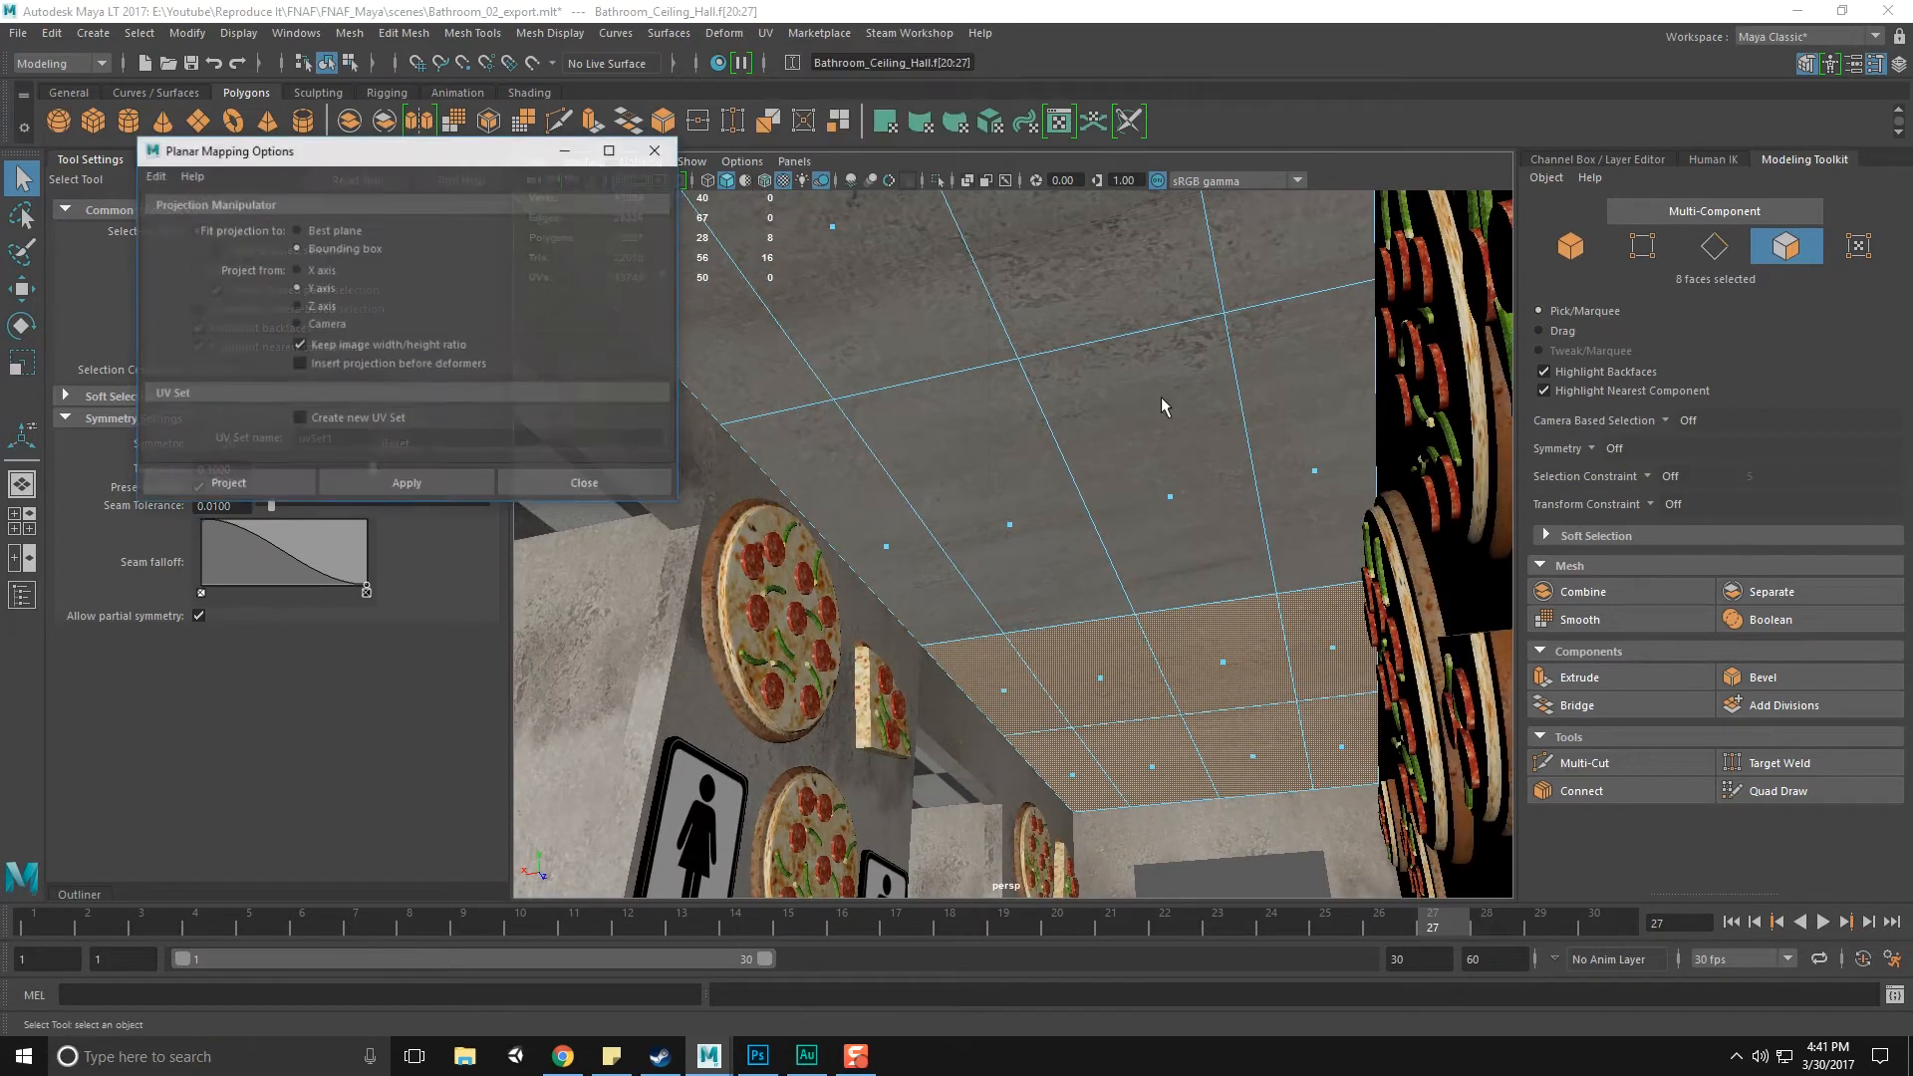
left_click(439, 486)
left_click(593, 483)
mouse_move(1076, 468)
left_mouse_down("alt")
mouse_move(1106, 502)
mouse_move(1046, 483)
left_mouse_up("alt")
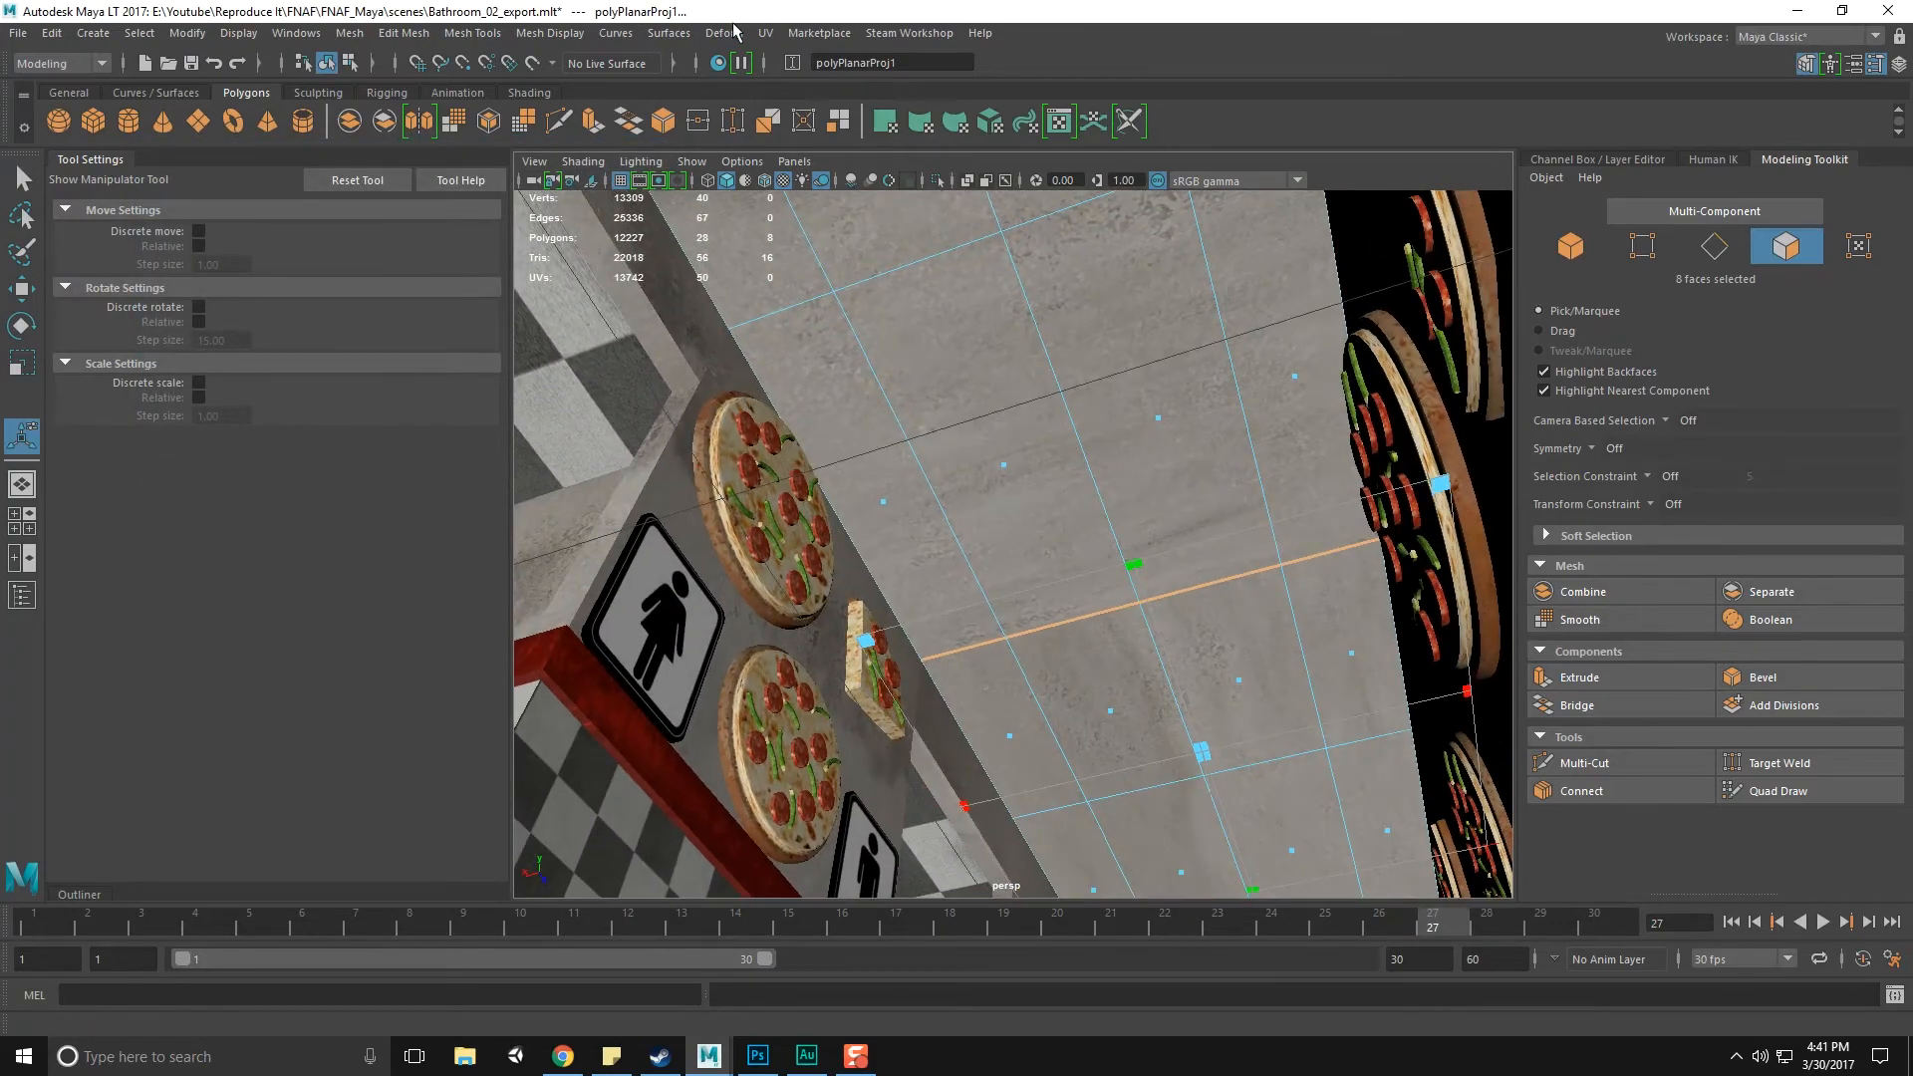
Reapply the Y-axis planar mapping to the eight far-end faces with Keep image width/height ratio disabled
left_click(765, 32)
left_click(971, 275)
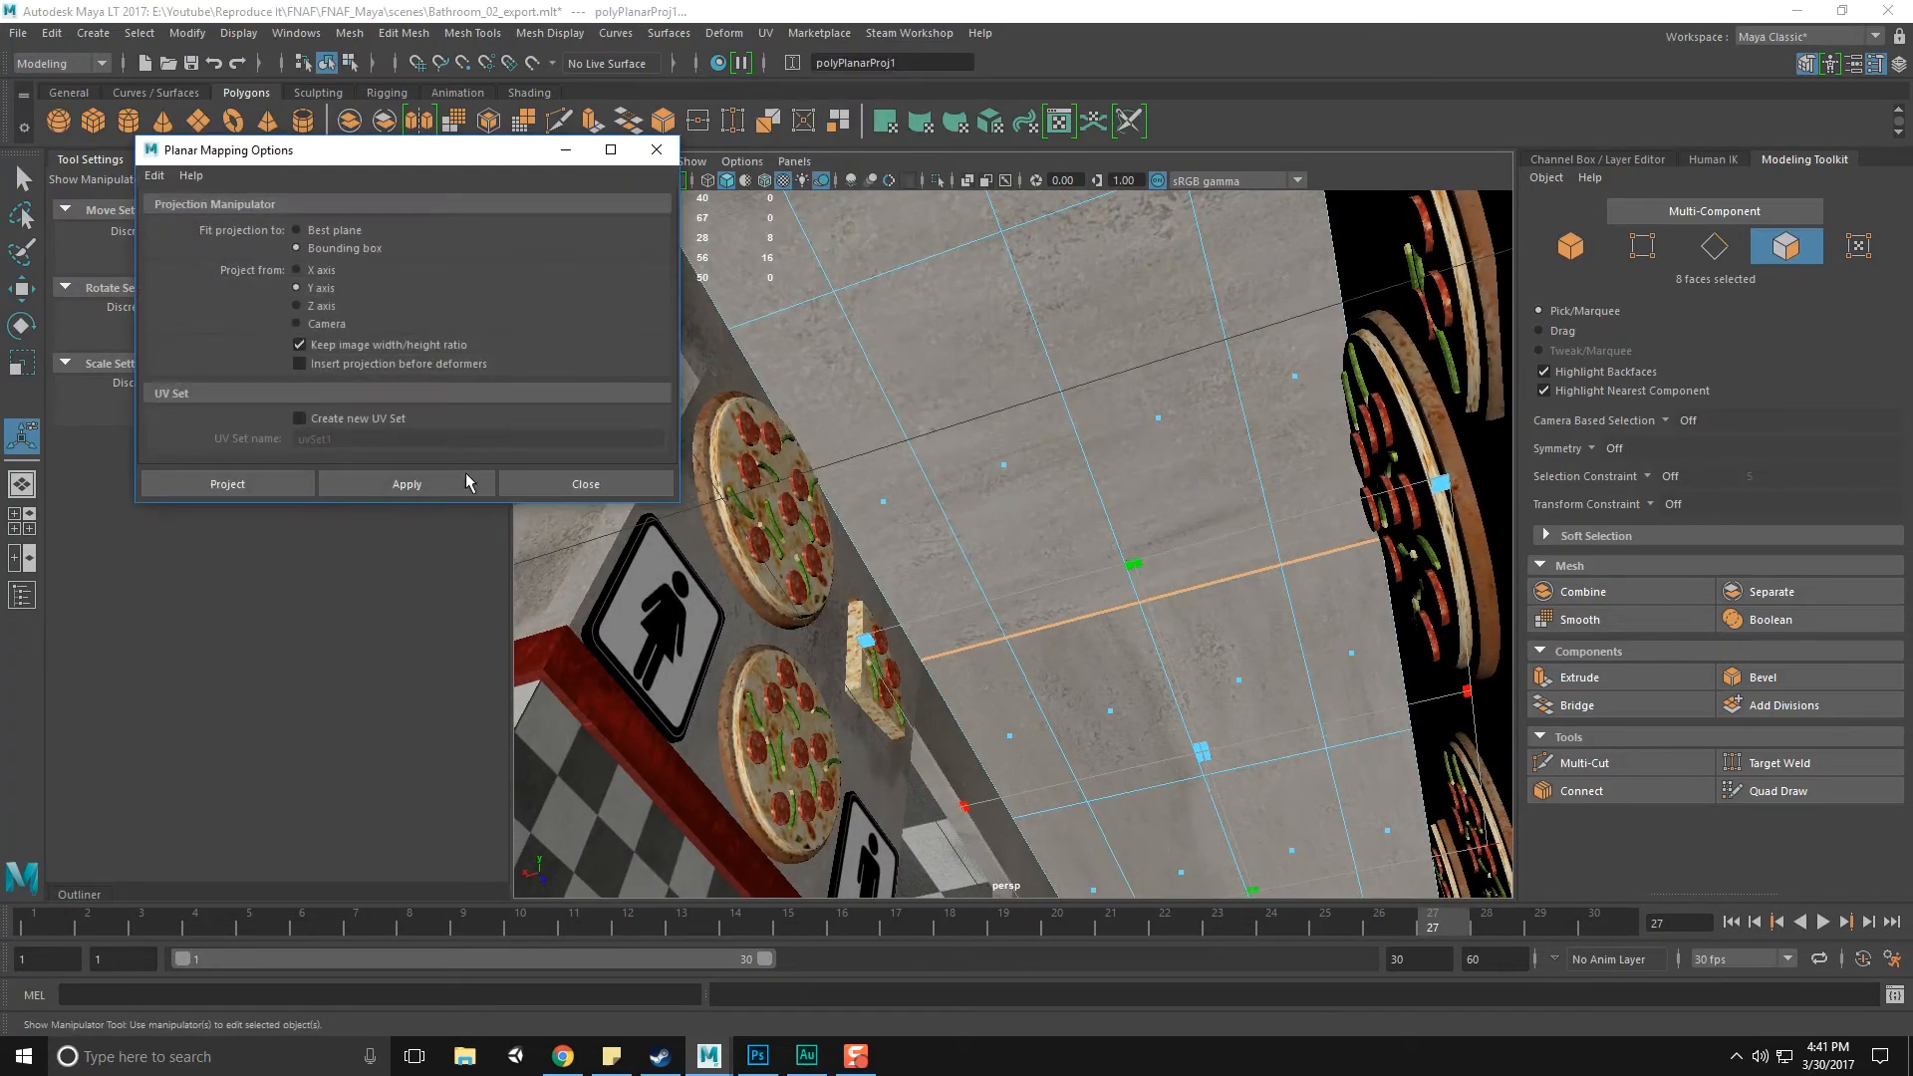
left_click(299, 344)
left_click(445, 482)
mouse_move(1026, 490)
left_mouse_down("alt")
mouse_move(1054, 515)
mouse_move(1038, 491)
mouse_move(1020, 505)
left_mouse_up("alt")
Select the adjacent middle block of hall ceiling faces and planar-map it from the Y axis without keeping the image ratio
left_click_drag(861, 445, 1289, 700)
left_click(404, 486)
left_click_drag(1106, 558, 1196, 659, "alt")
Select the remaining 12 hall ceiling faces, planar-map them from the Y axis with the same options and close the mapping options
scroll(1171, 541, "down", 3)
left_click_drag(1164, 532, 892, 322, "alt")
left_click_drag(1208, 595, 1281, 694)
middle_click_drag(1280, 695, 1296, 503, "alt")
left_click(407, 484)
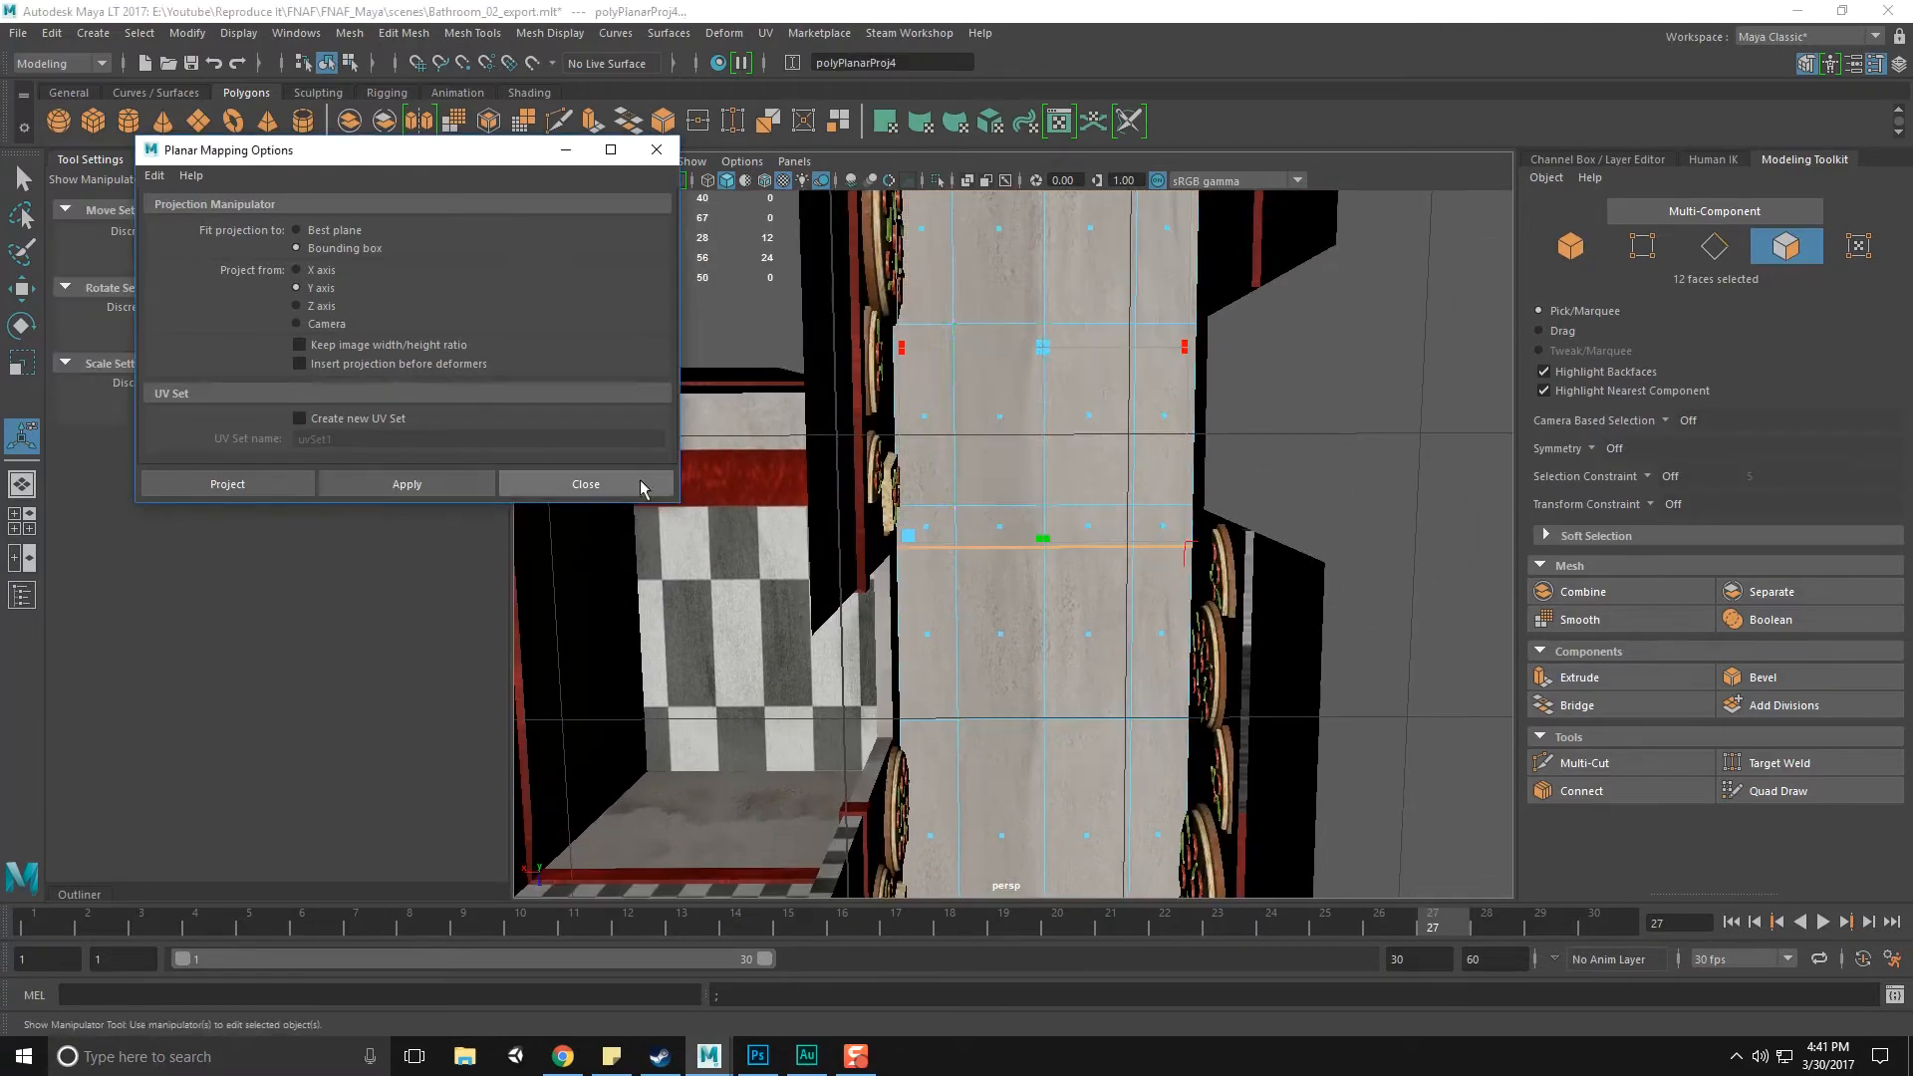
left_click(602, 484)
left_click_drag(997, 428, 1073, 395, "alt")
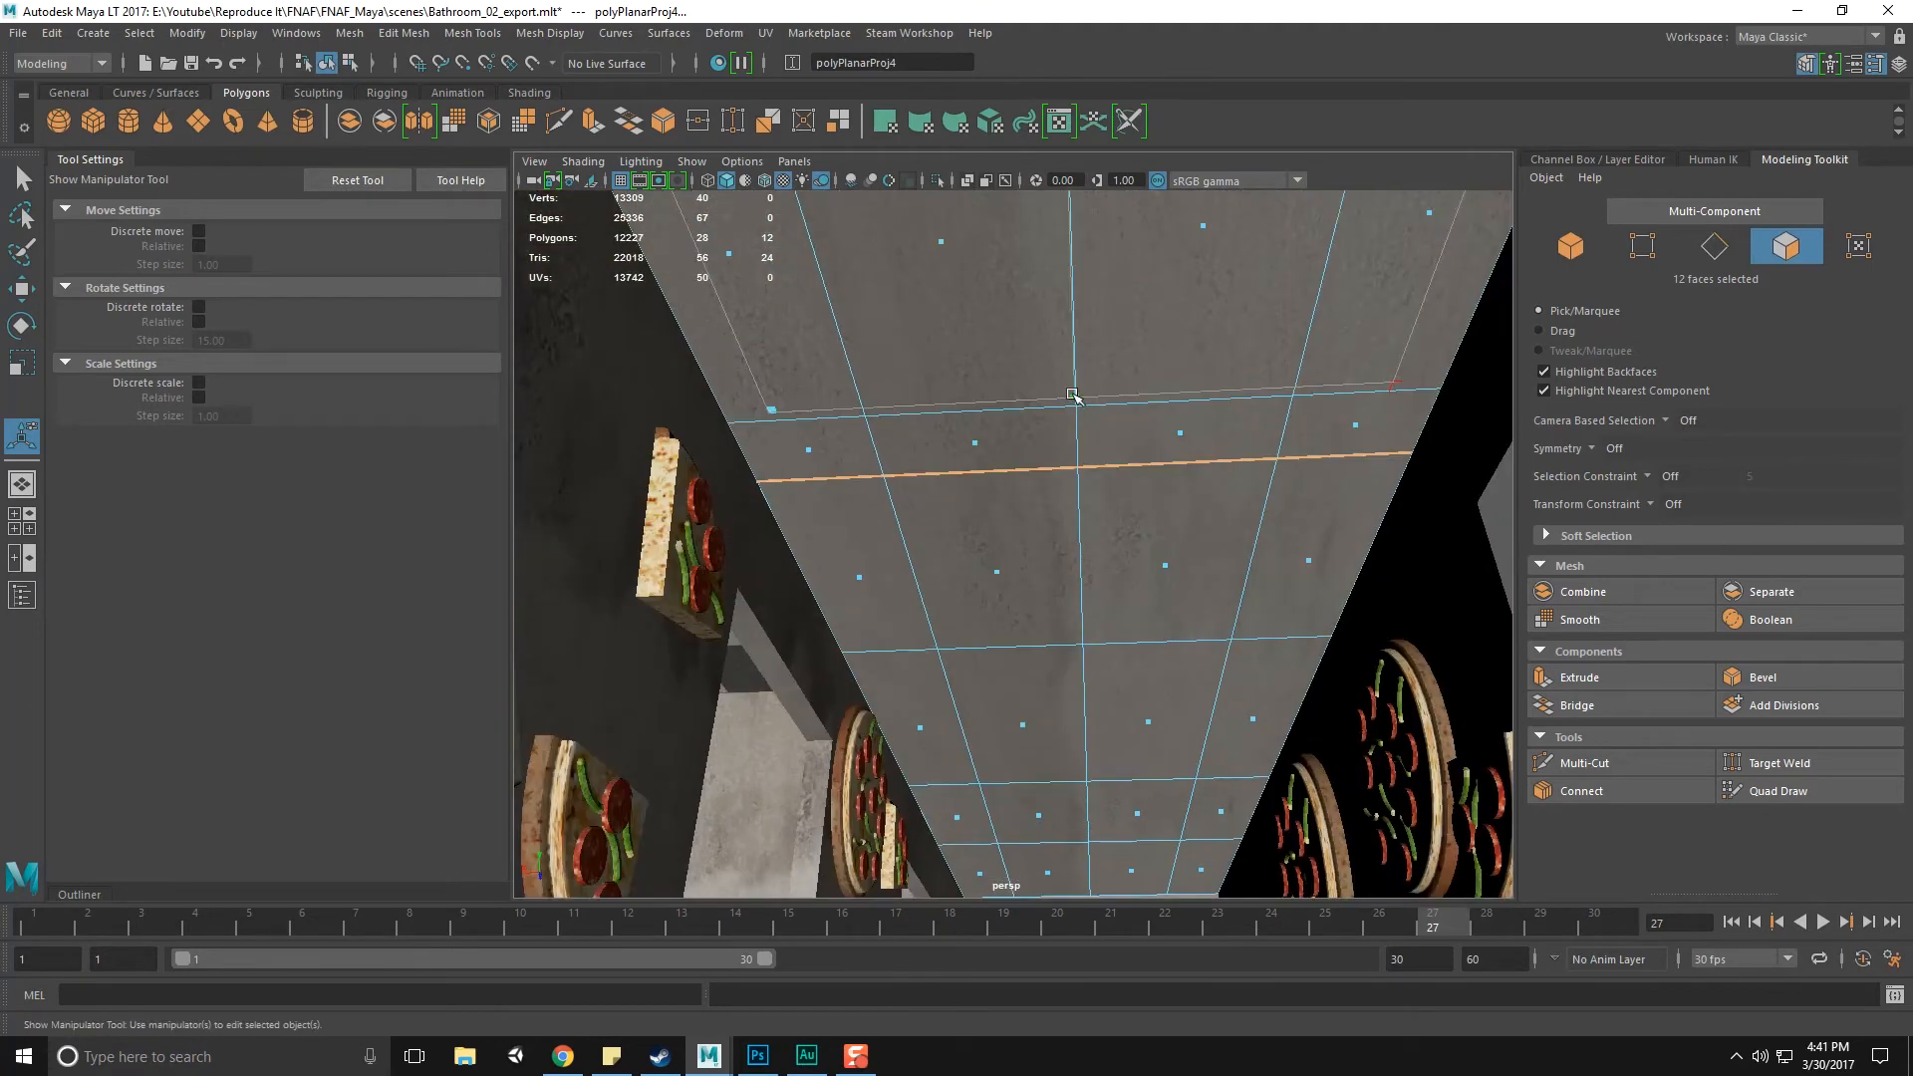
Return to object selection and examine the hall ceiling's texture from several distances for seams between the mapped blocks
key("q")
key("F8")
key("f")
left_click(1254, 511)
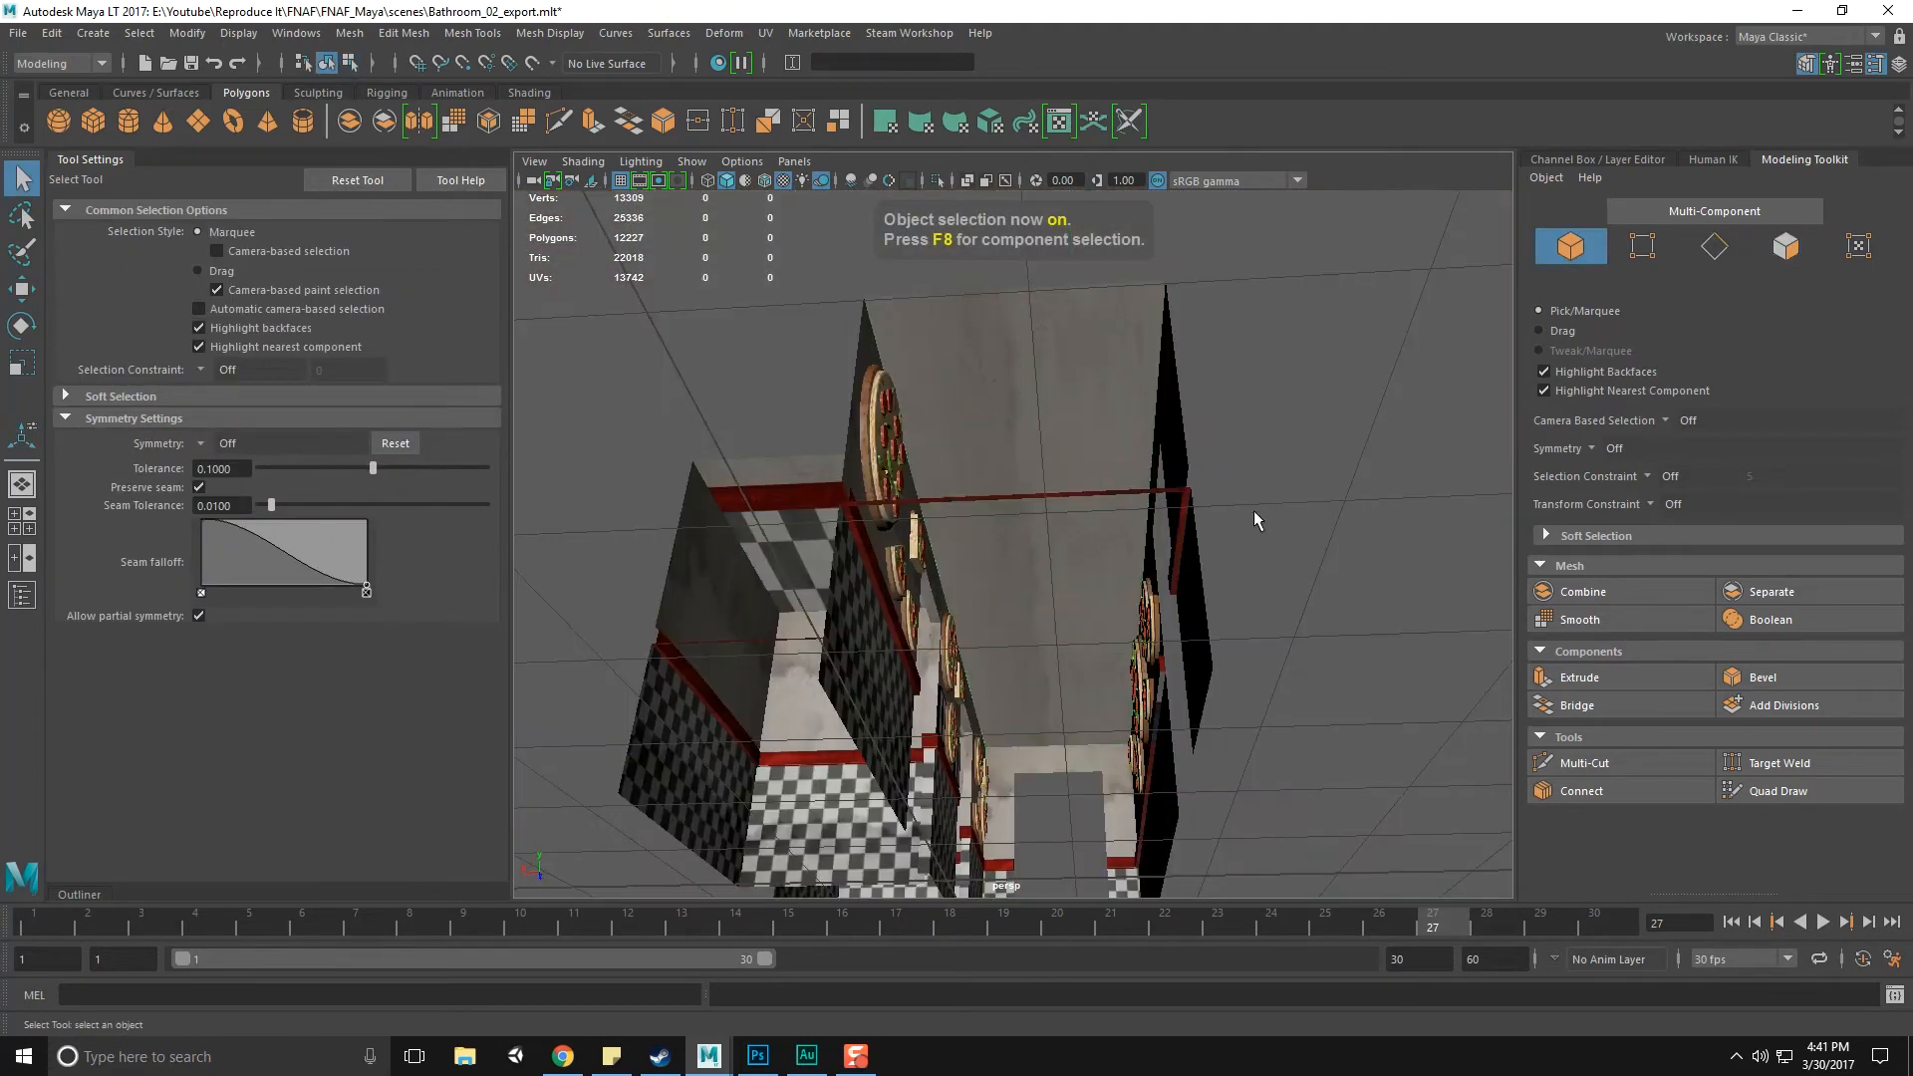
left_click_drag(1254, 510, 1219, 490, "alt")
scroll(1198, 483, "up", 5)
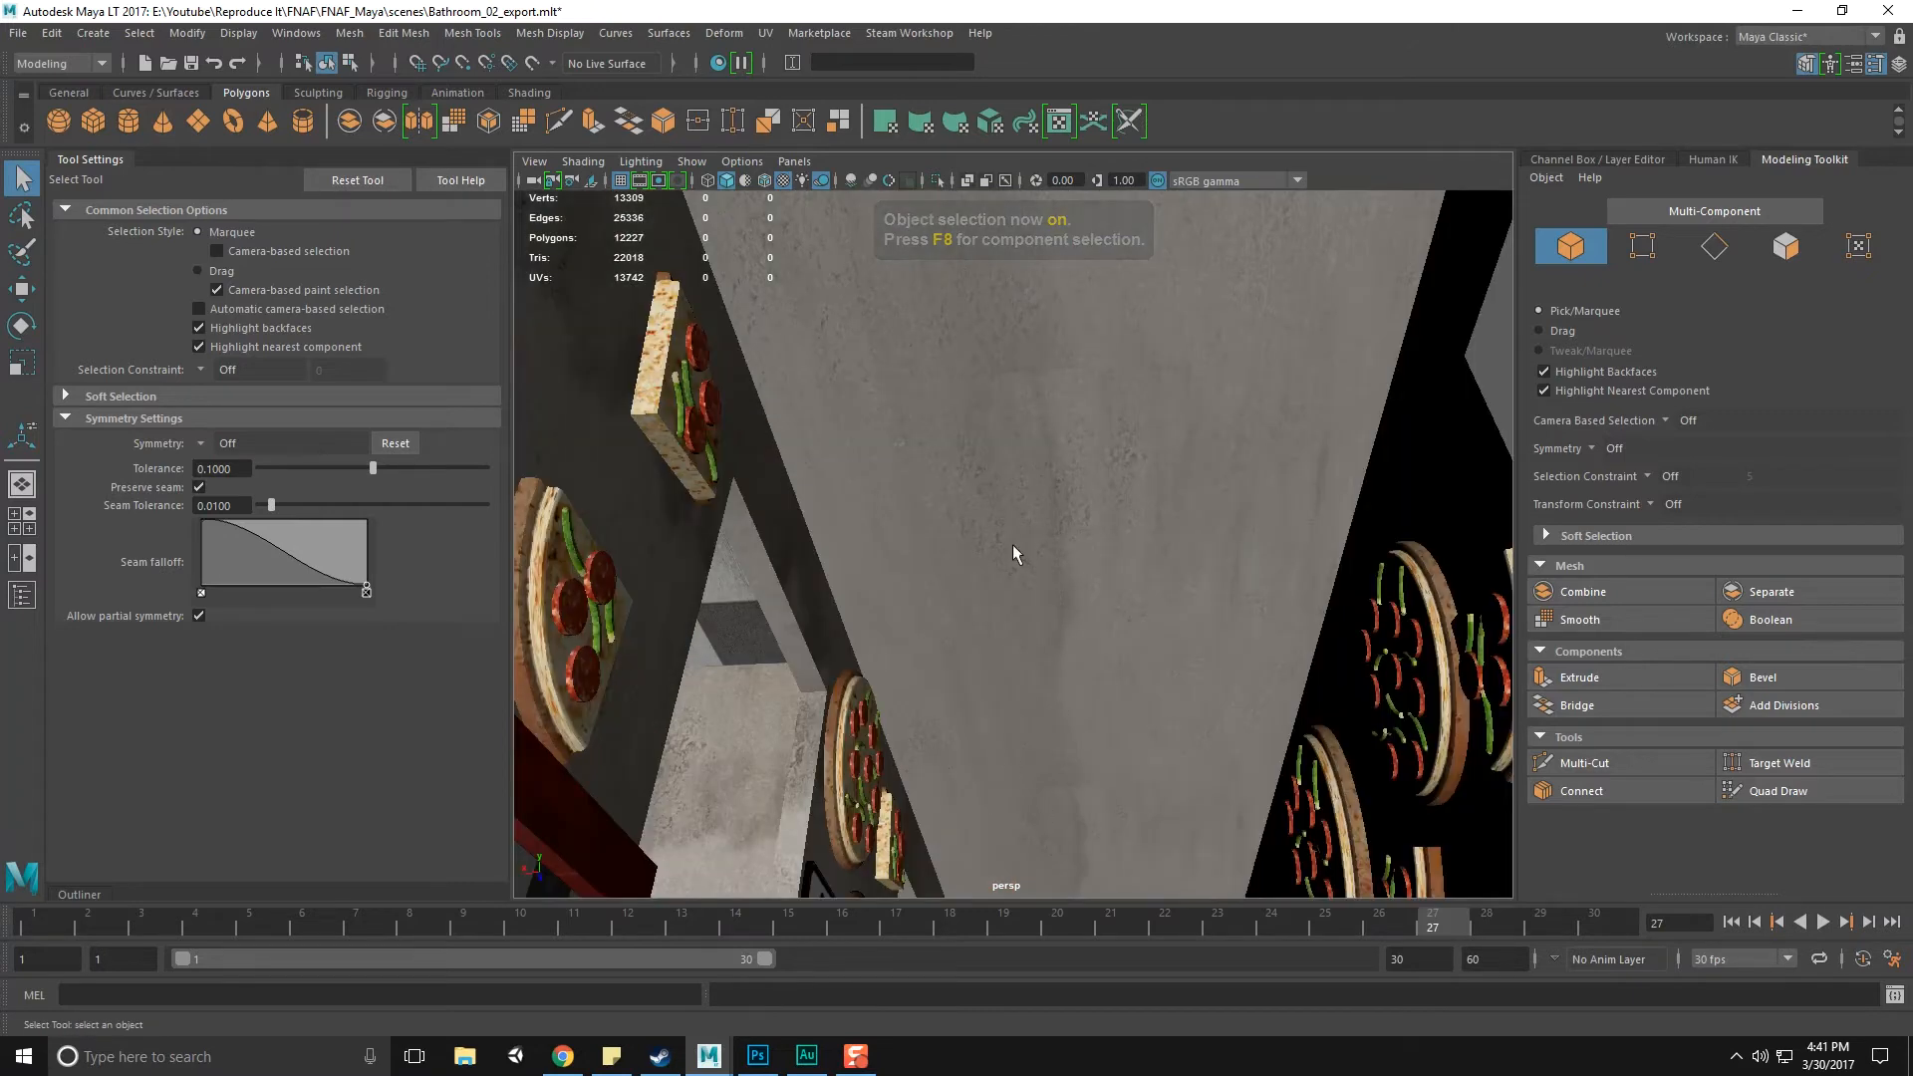
left_click_drag(1039, 704, 1081, 445, "alt")
left_click(1080, 445)
right_click_drag(1123, 384, 1104, 563)
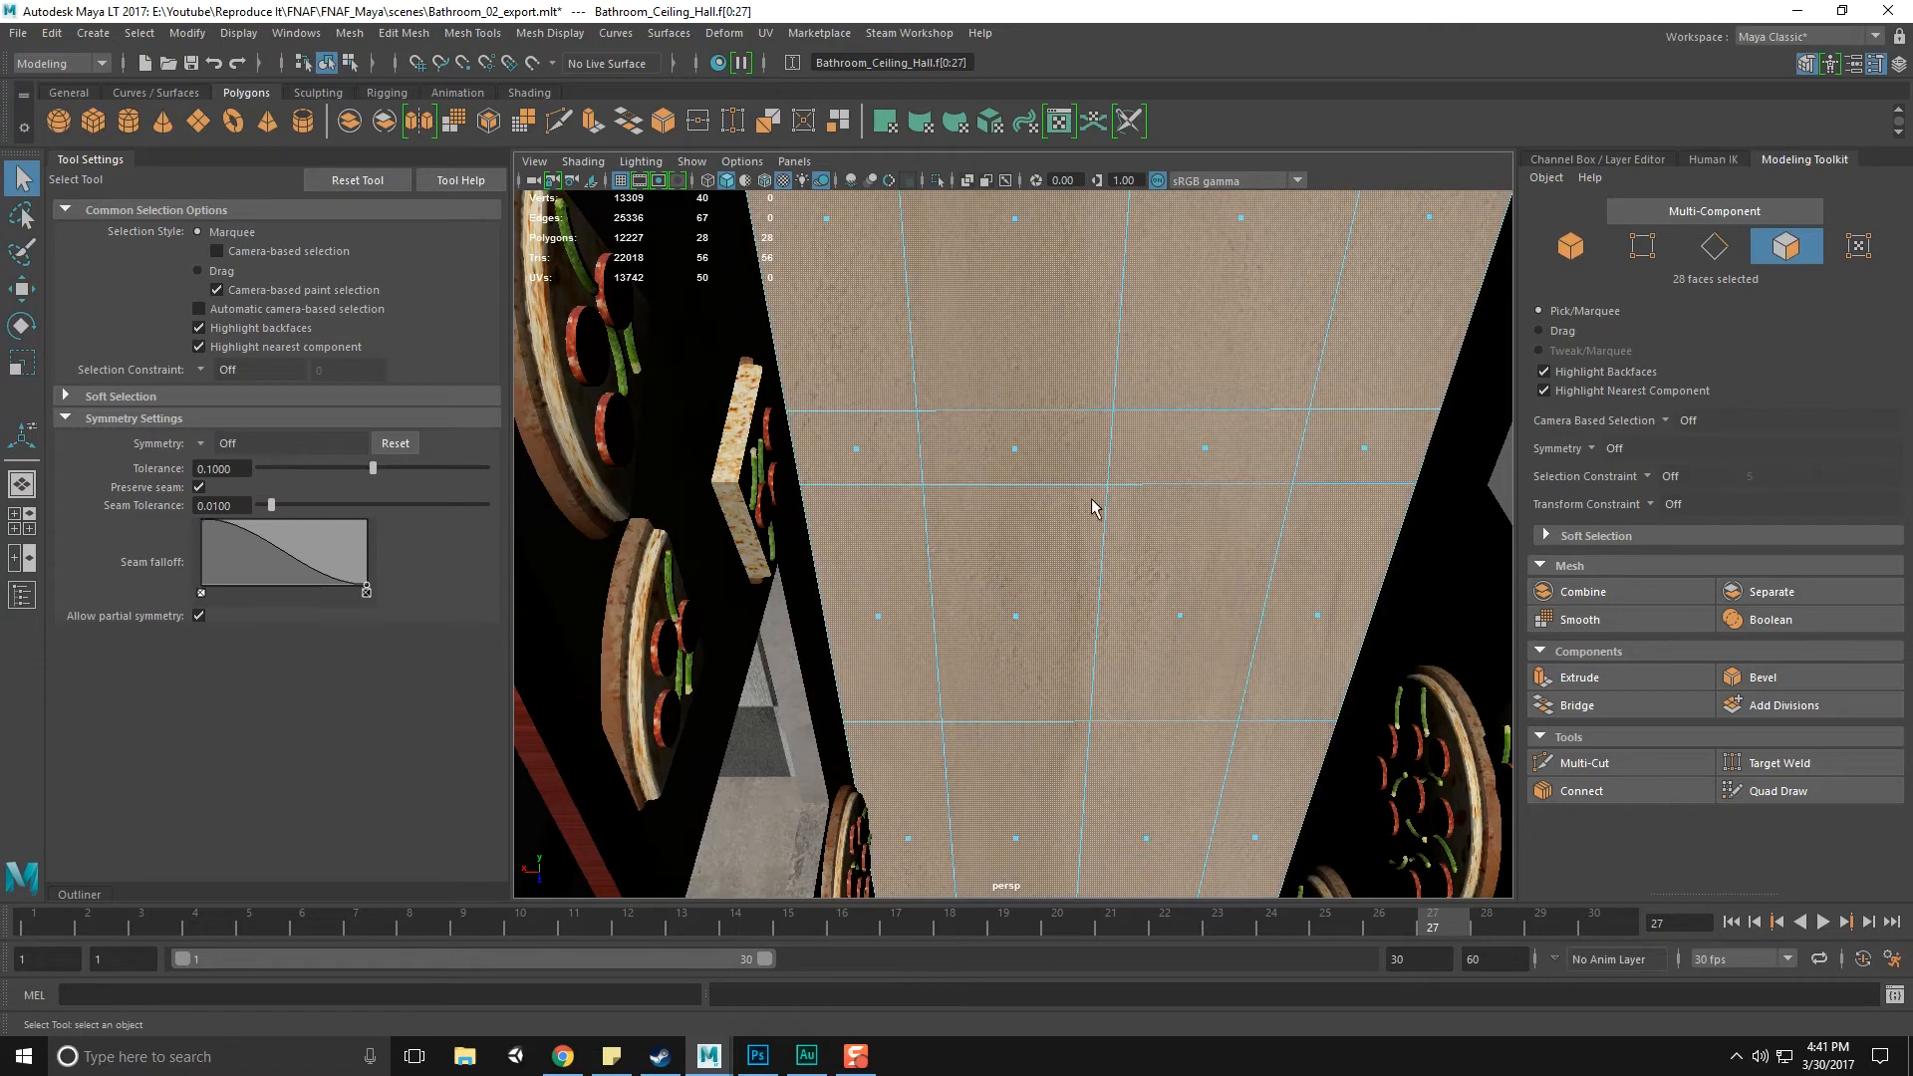
scroll(1092, 508, "down", 5)
left_click(1372, 683)
key("F8")
key("F8")
left_click(1401, 748)
scroll(1286, 678, "up", 3)
scroll(1174, 602, "down", 3)
left_click_drag(1060, 514, 863, 695, "alt")
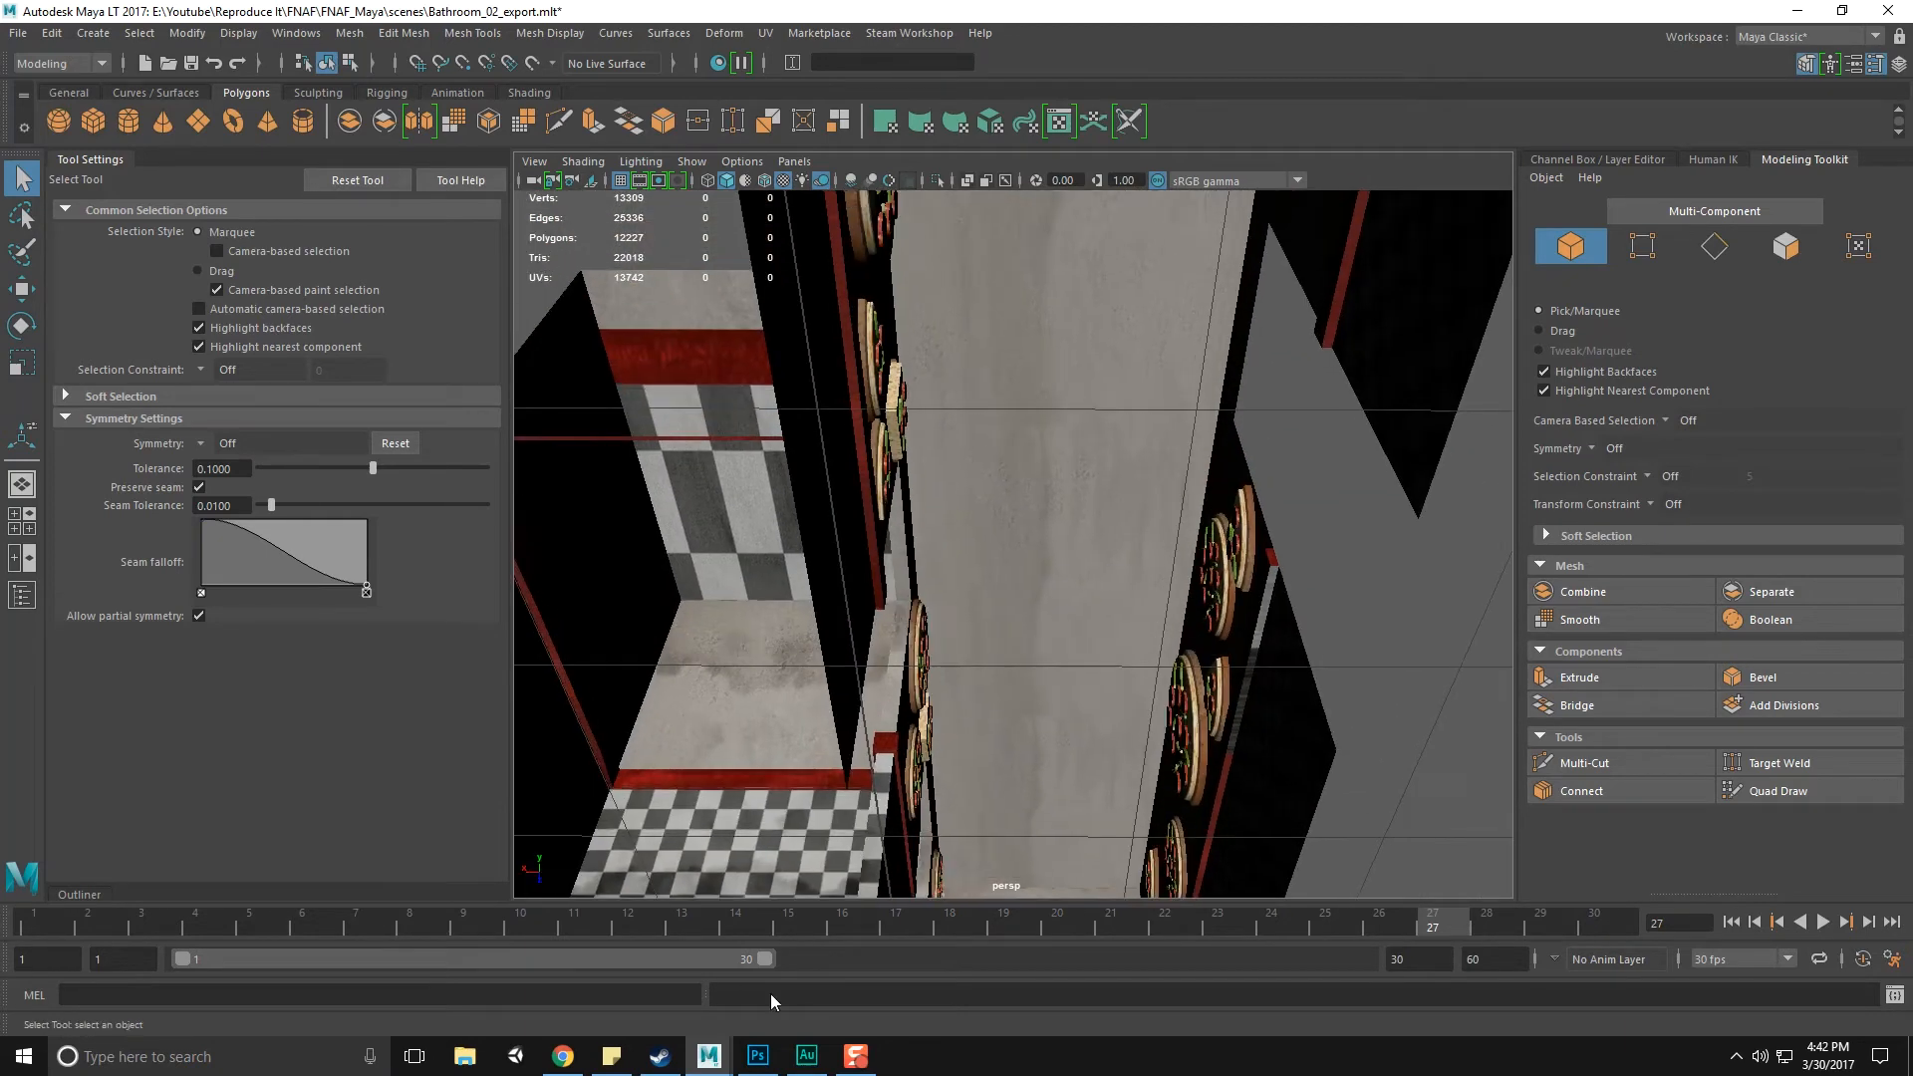
Switch to Photoshop and apply the Offset filter to Layer 4 of the ceiling texture
left_click(767, 1059)
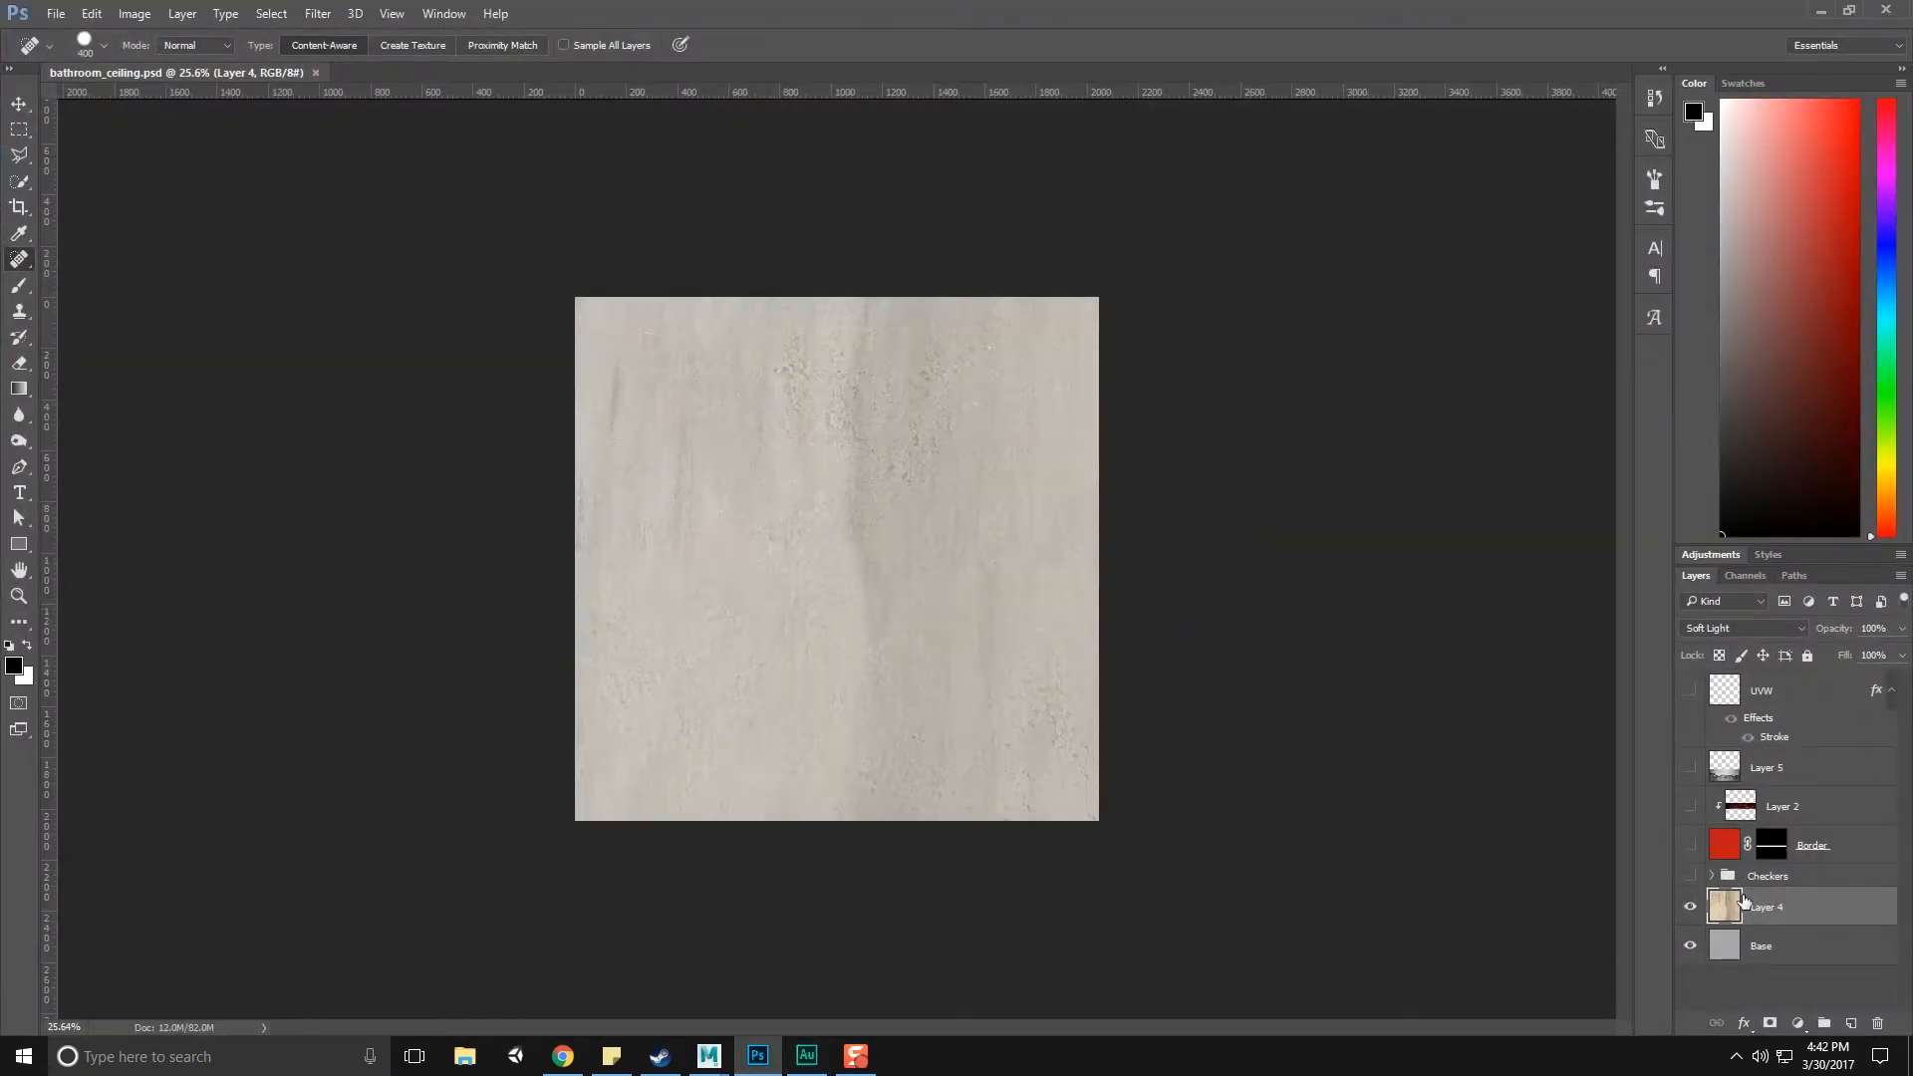
left_click(319, 14)
mouse_move(399, 403)
left_click(213, 498)
left_click(1048, 309)
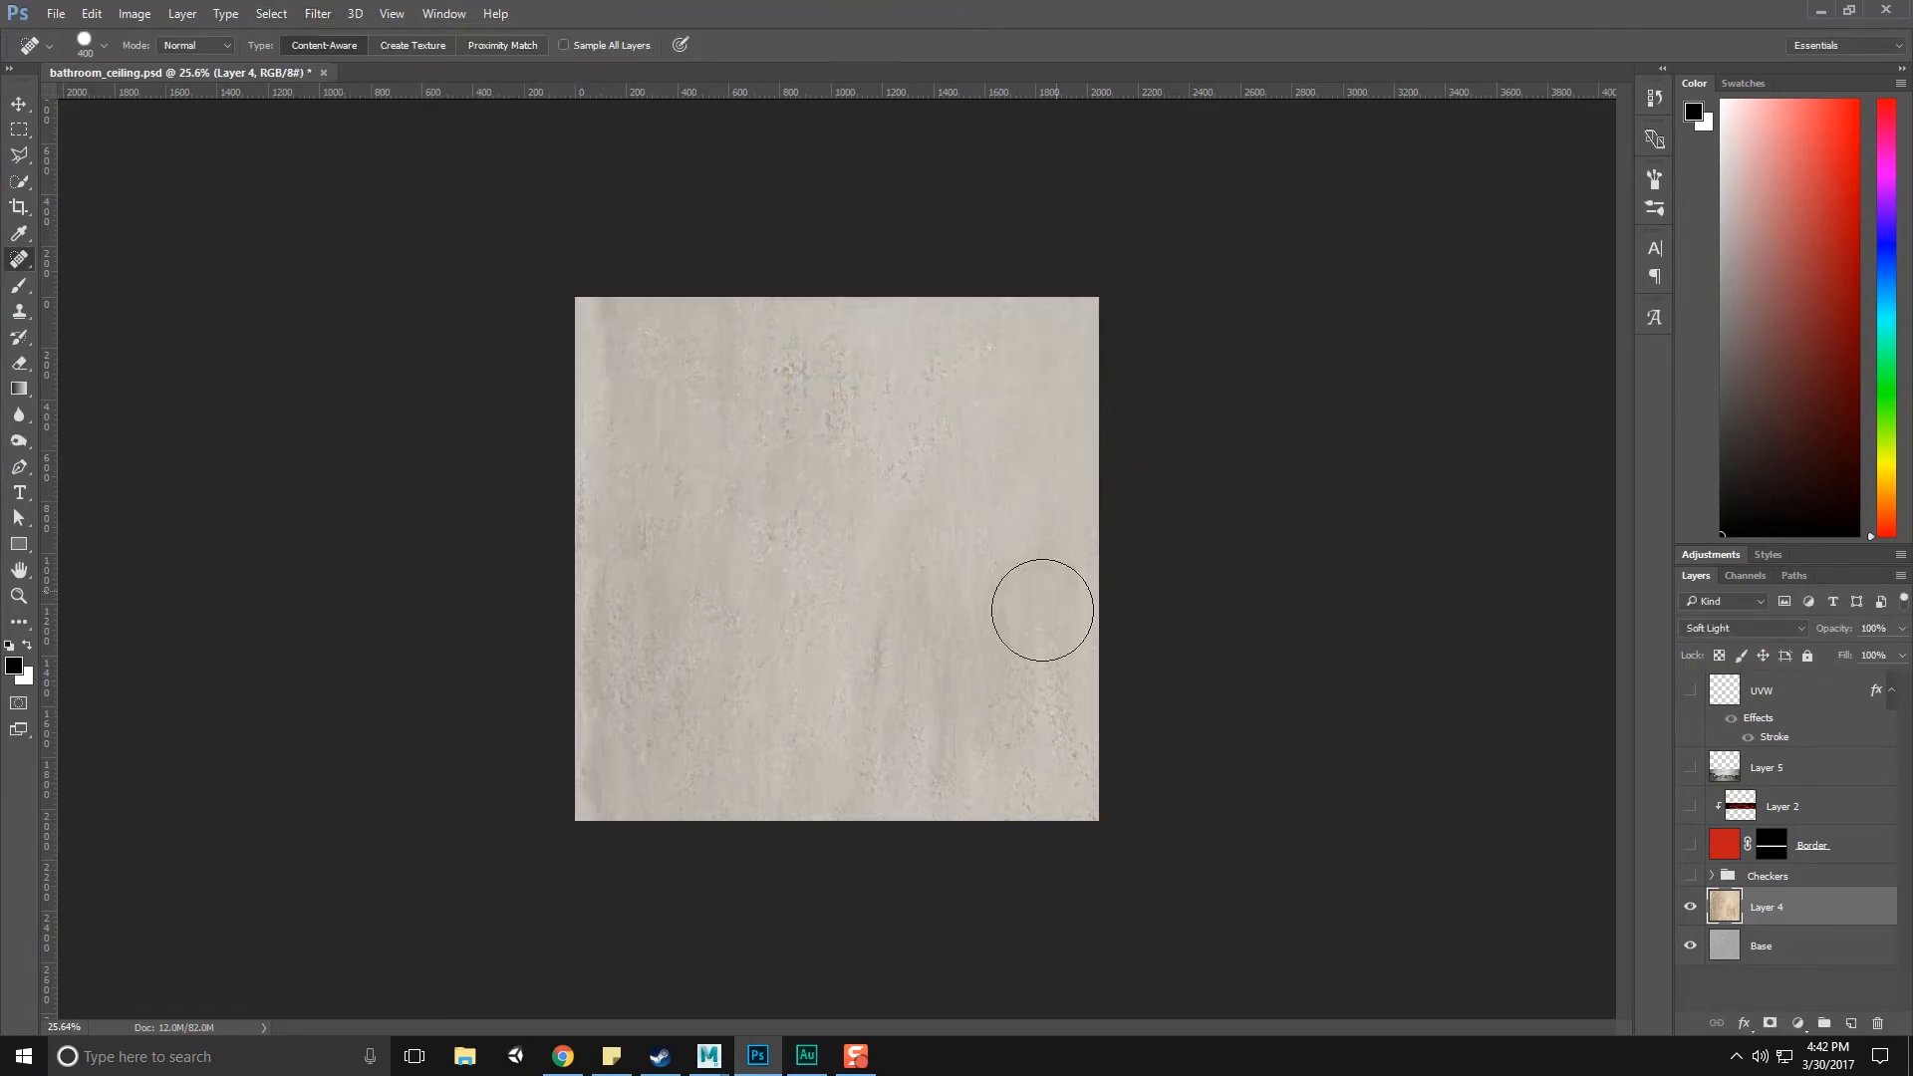
Heal the dark patch halfway down the left edge of Layer 4 with the Spot Healing Brush
scroll(1177, 649, "up", 4, "alt")
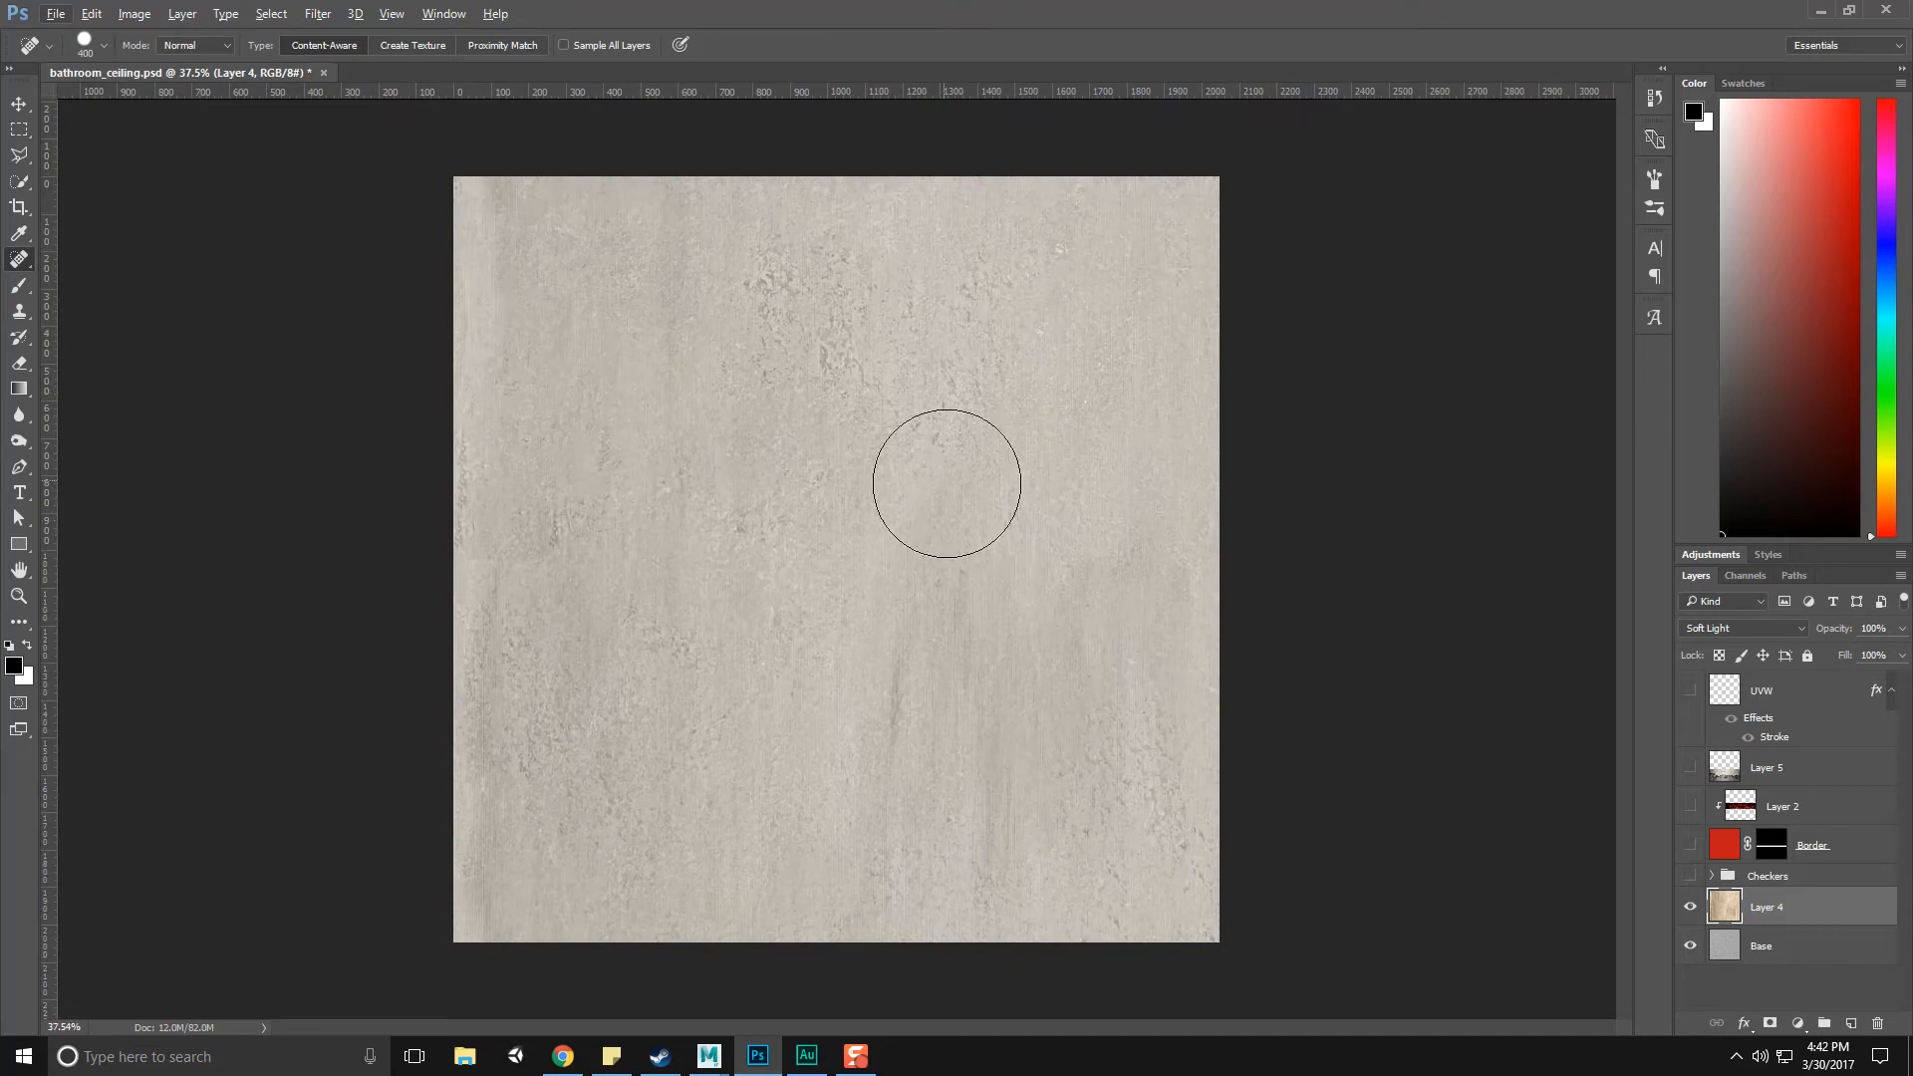
left_click(558, 577)
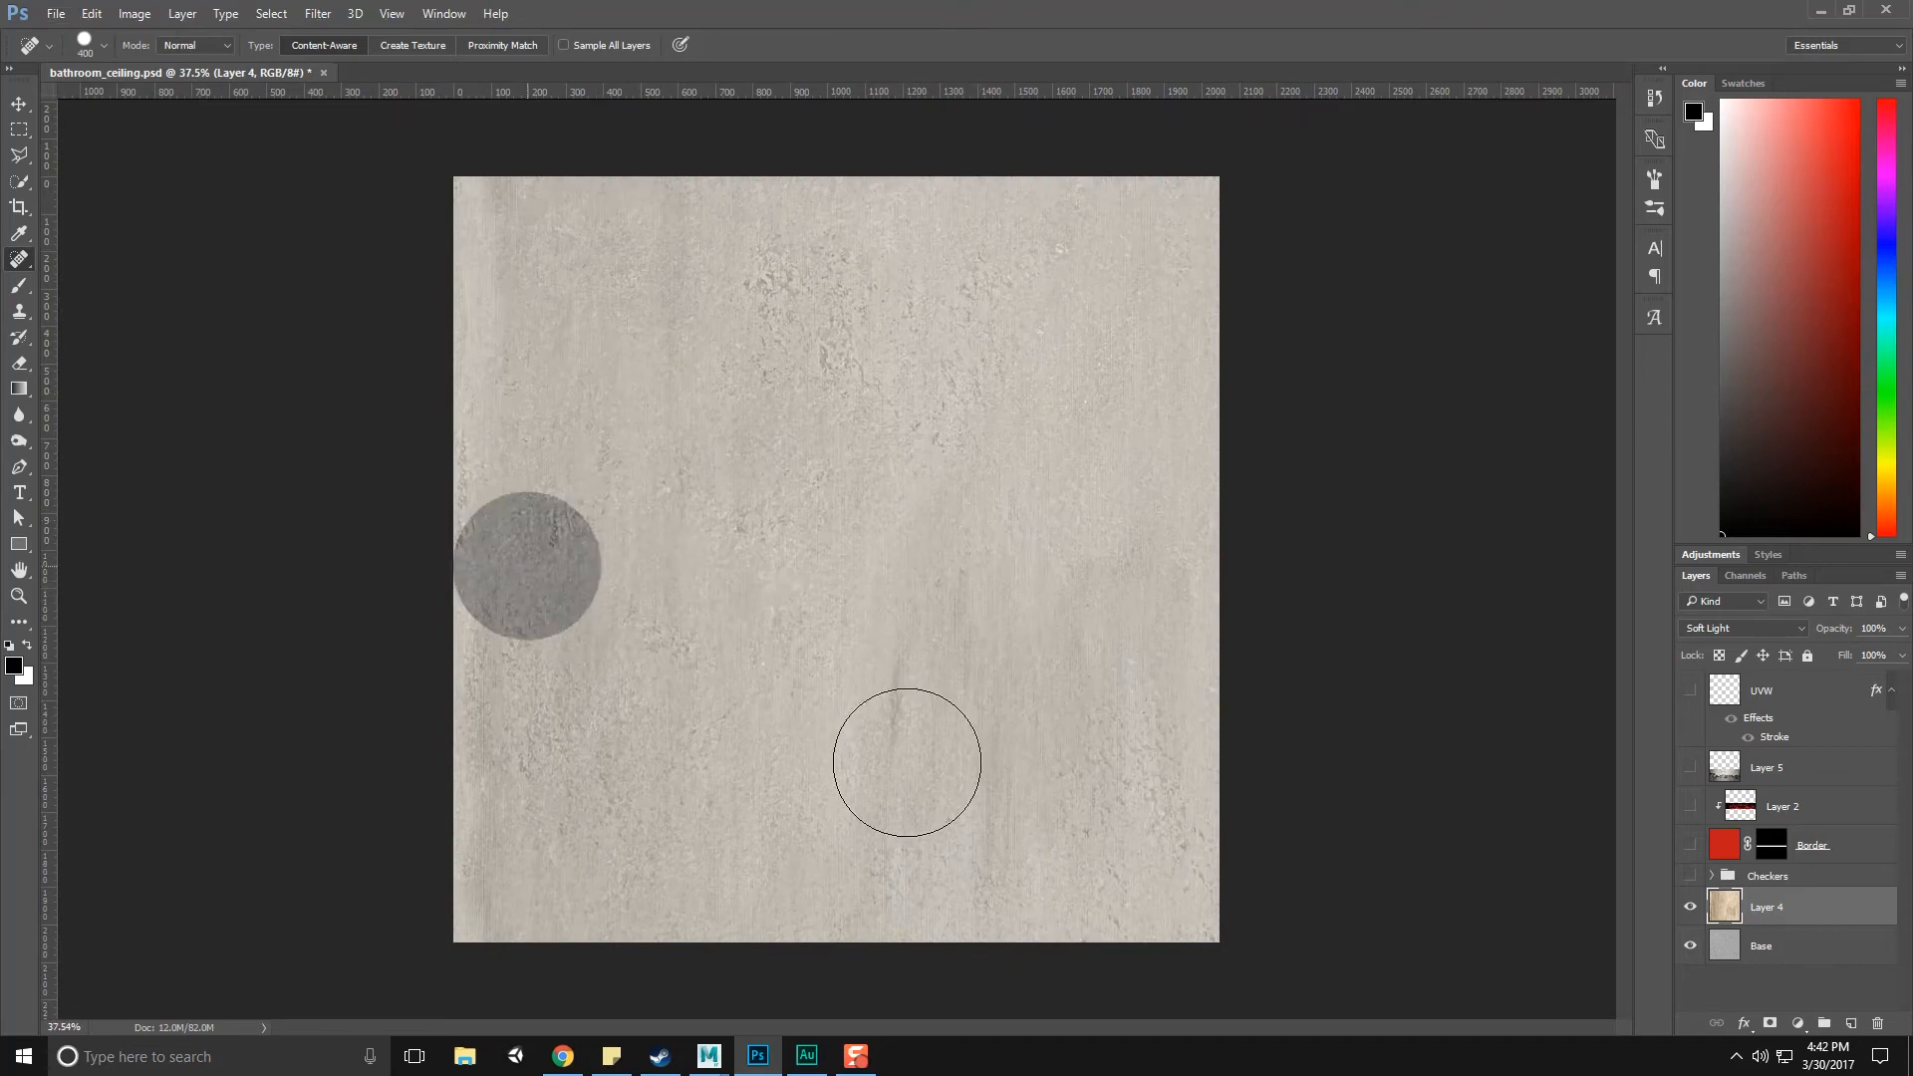
left_click(528, 571)
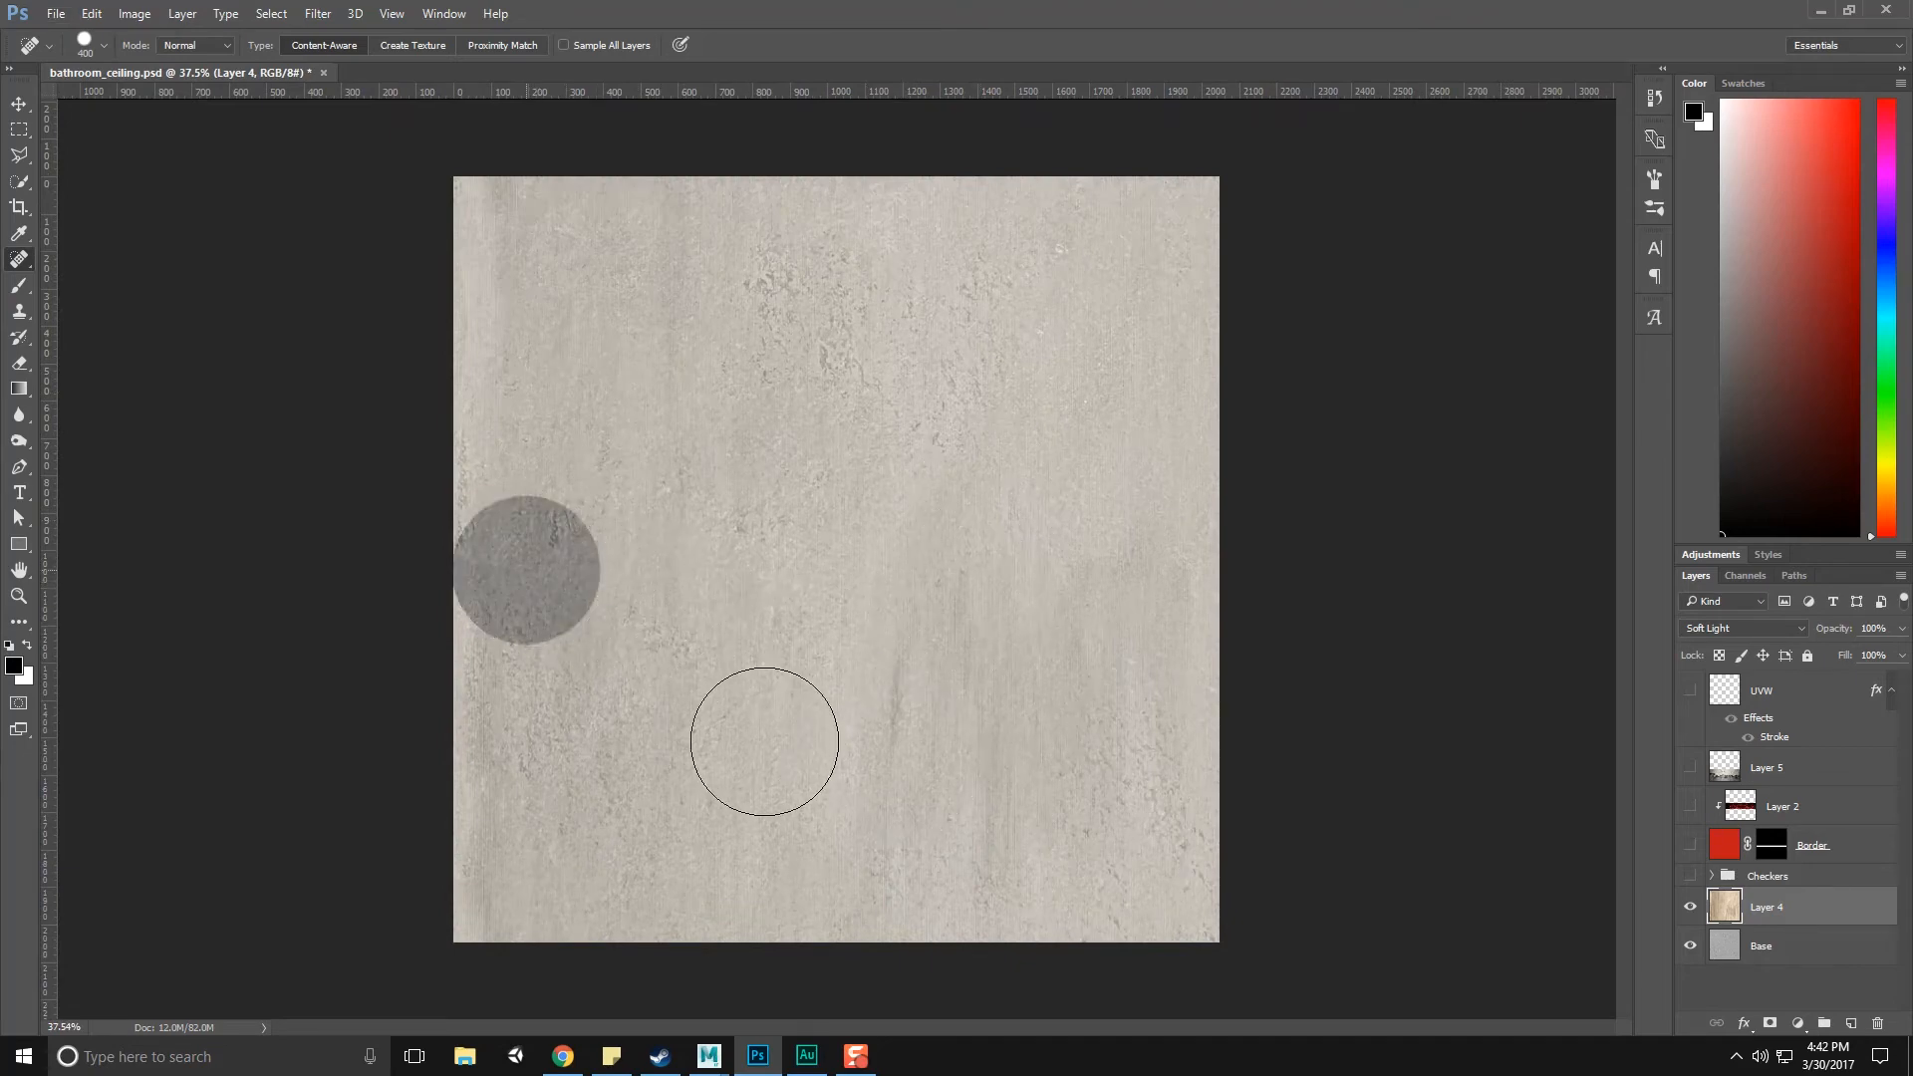
Scale Layer 4 up proportionally from its centre until it extends well beyond the canvas edges
scroll(977, 747, "down", 6, "alt")
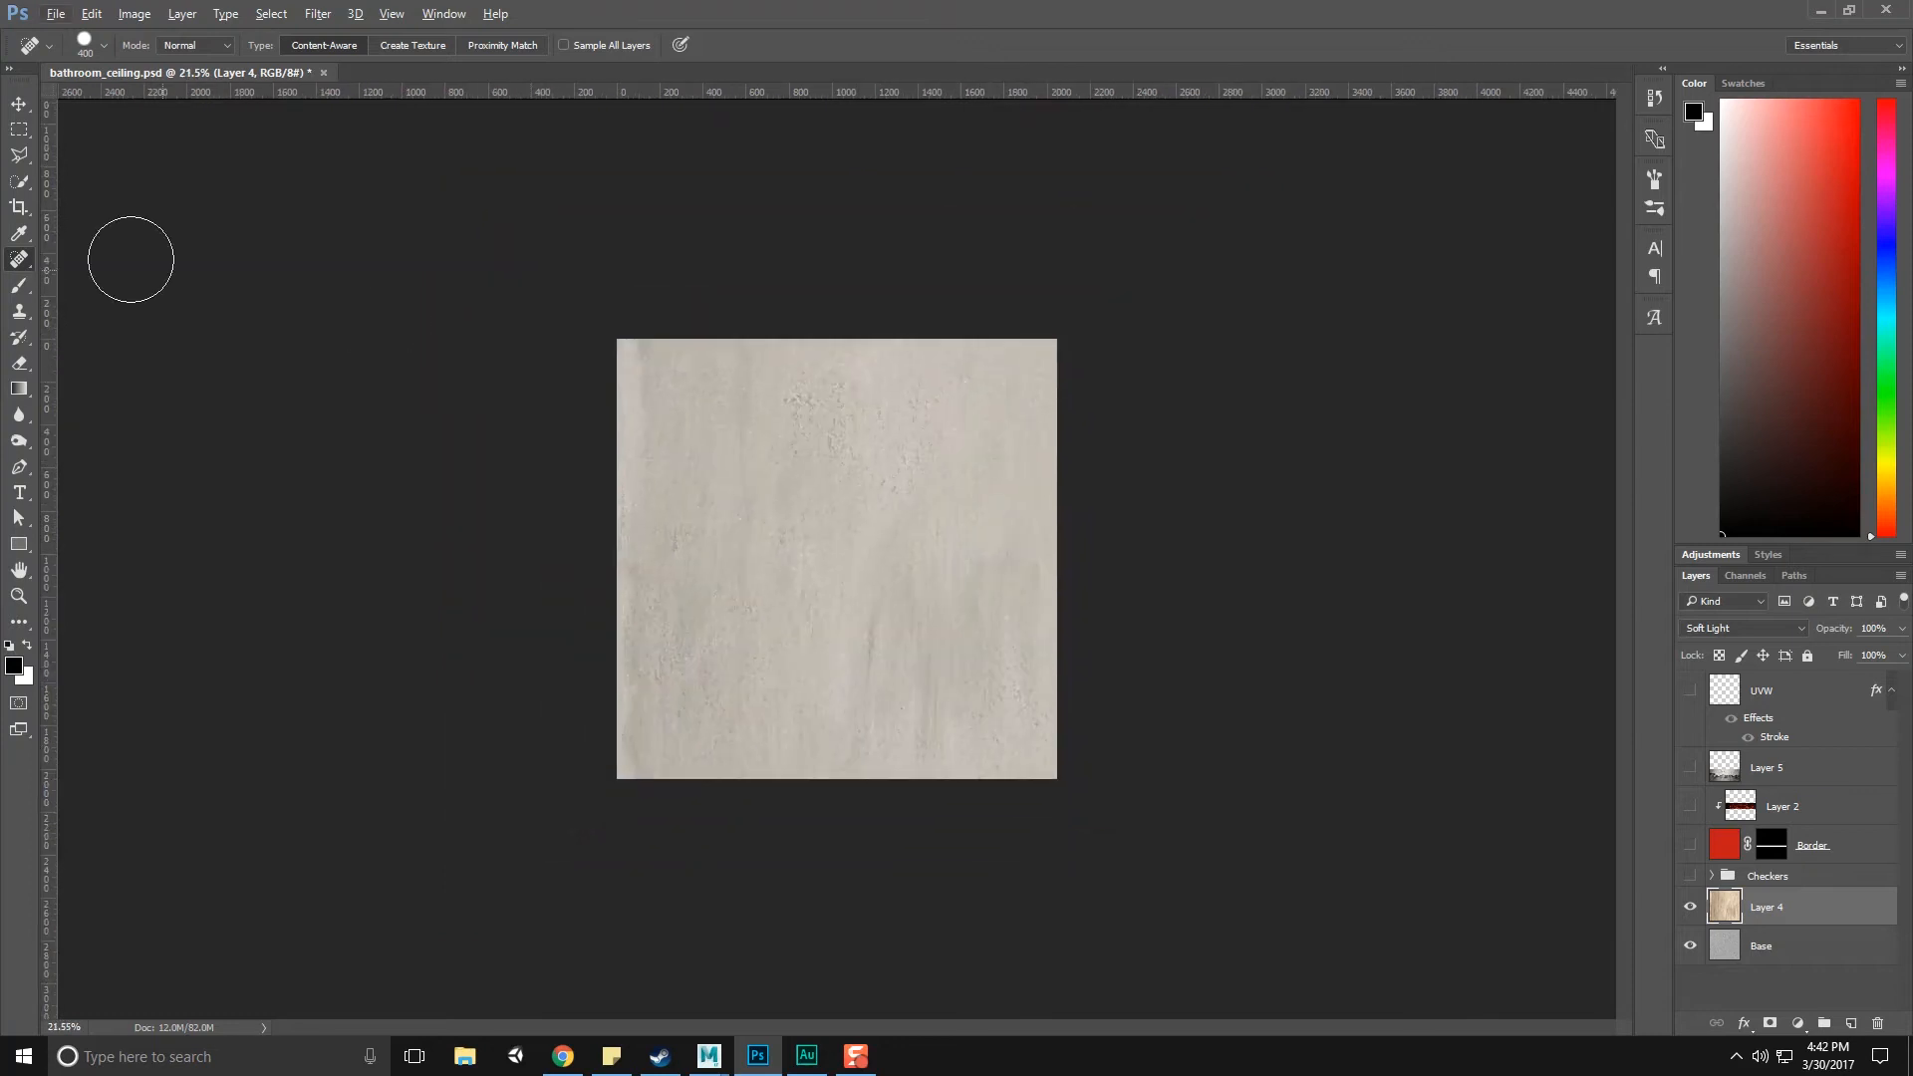
left_click(25, 111)
scroll(887, 564, "down", 6, "alt")
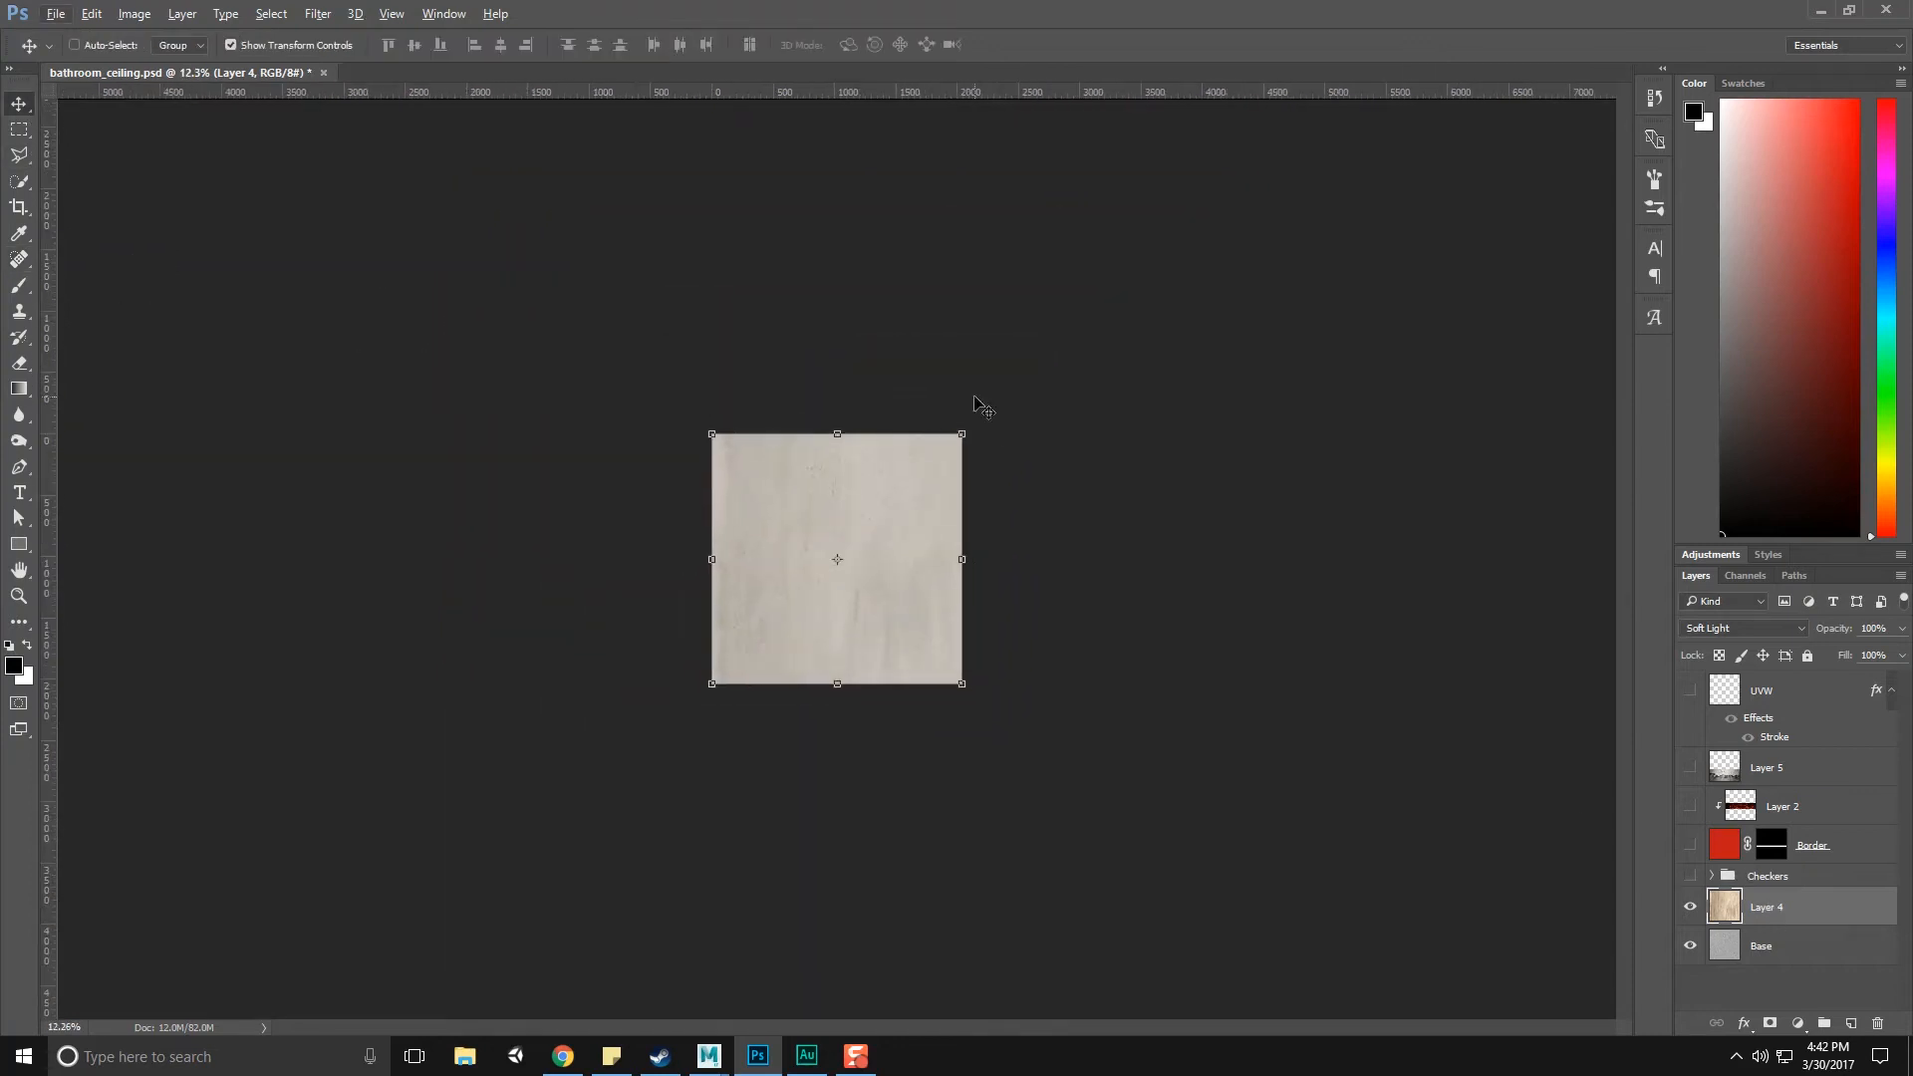
left_click_drag(962, 431, 1345, 270, "alt+shift")
left_click_drag(1228, 163, 1366, 30, "alt+shift")
left_click(18, 104)
left_click(843, 403)
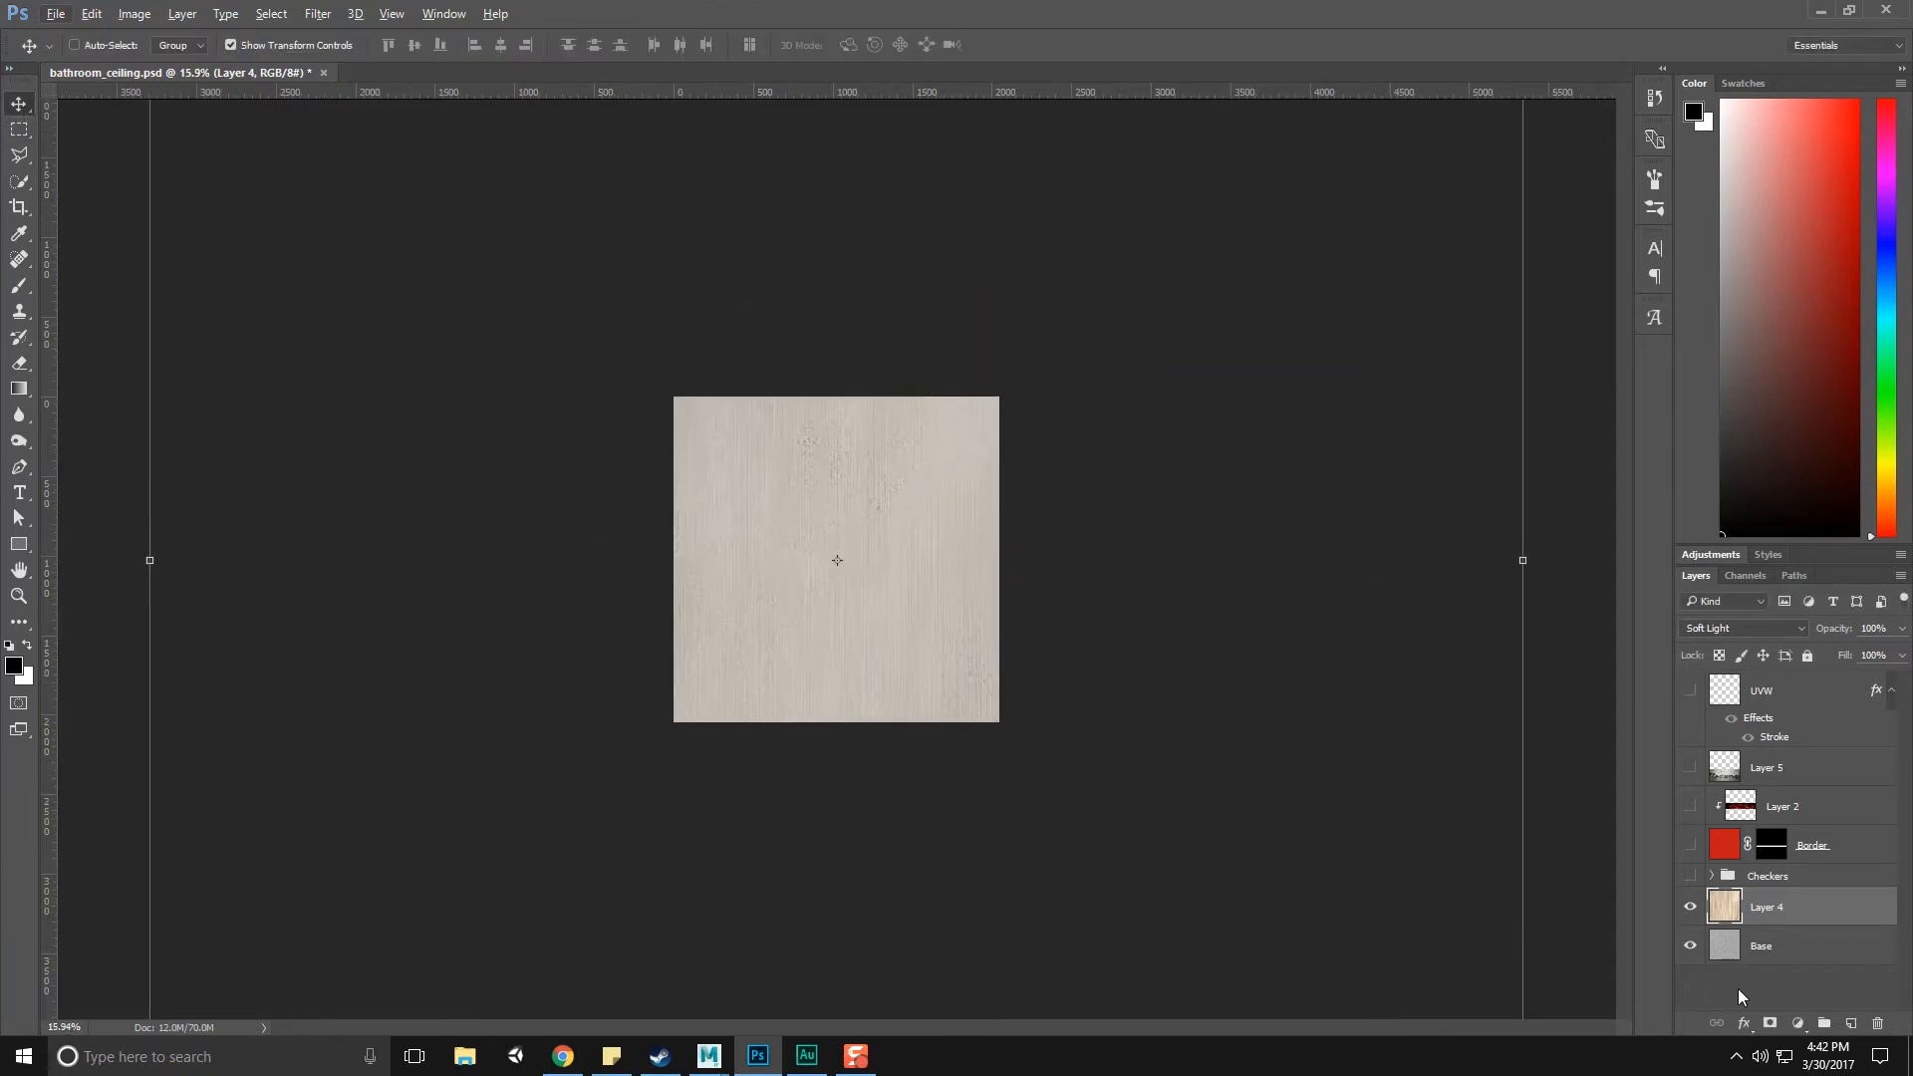
Keep Layer 4 as the active layer and save the bathroom_ceiling.psd document
left_click(1780, 947)
left_click(1784, 907)
left_click(19, 206)
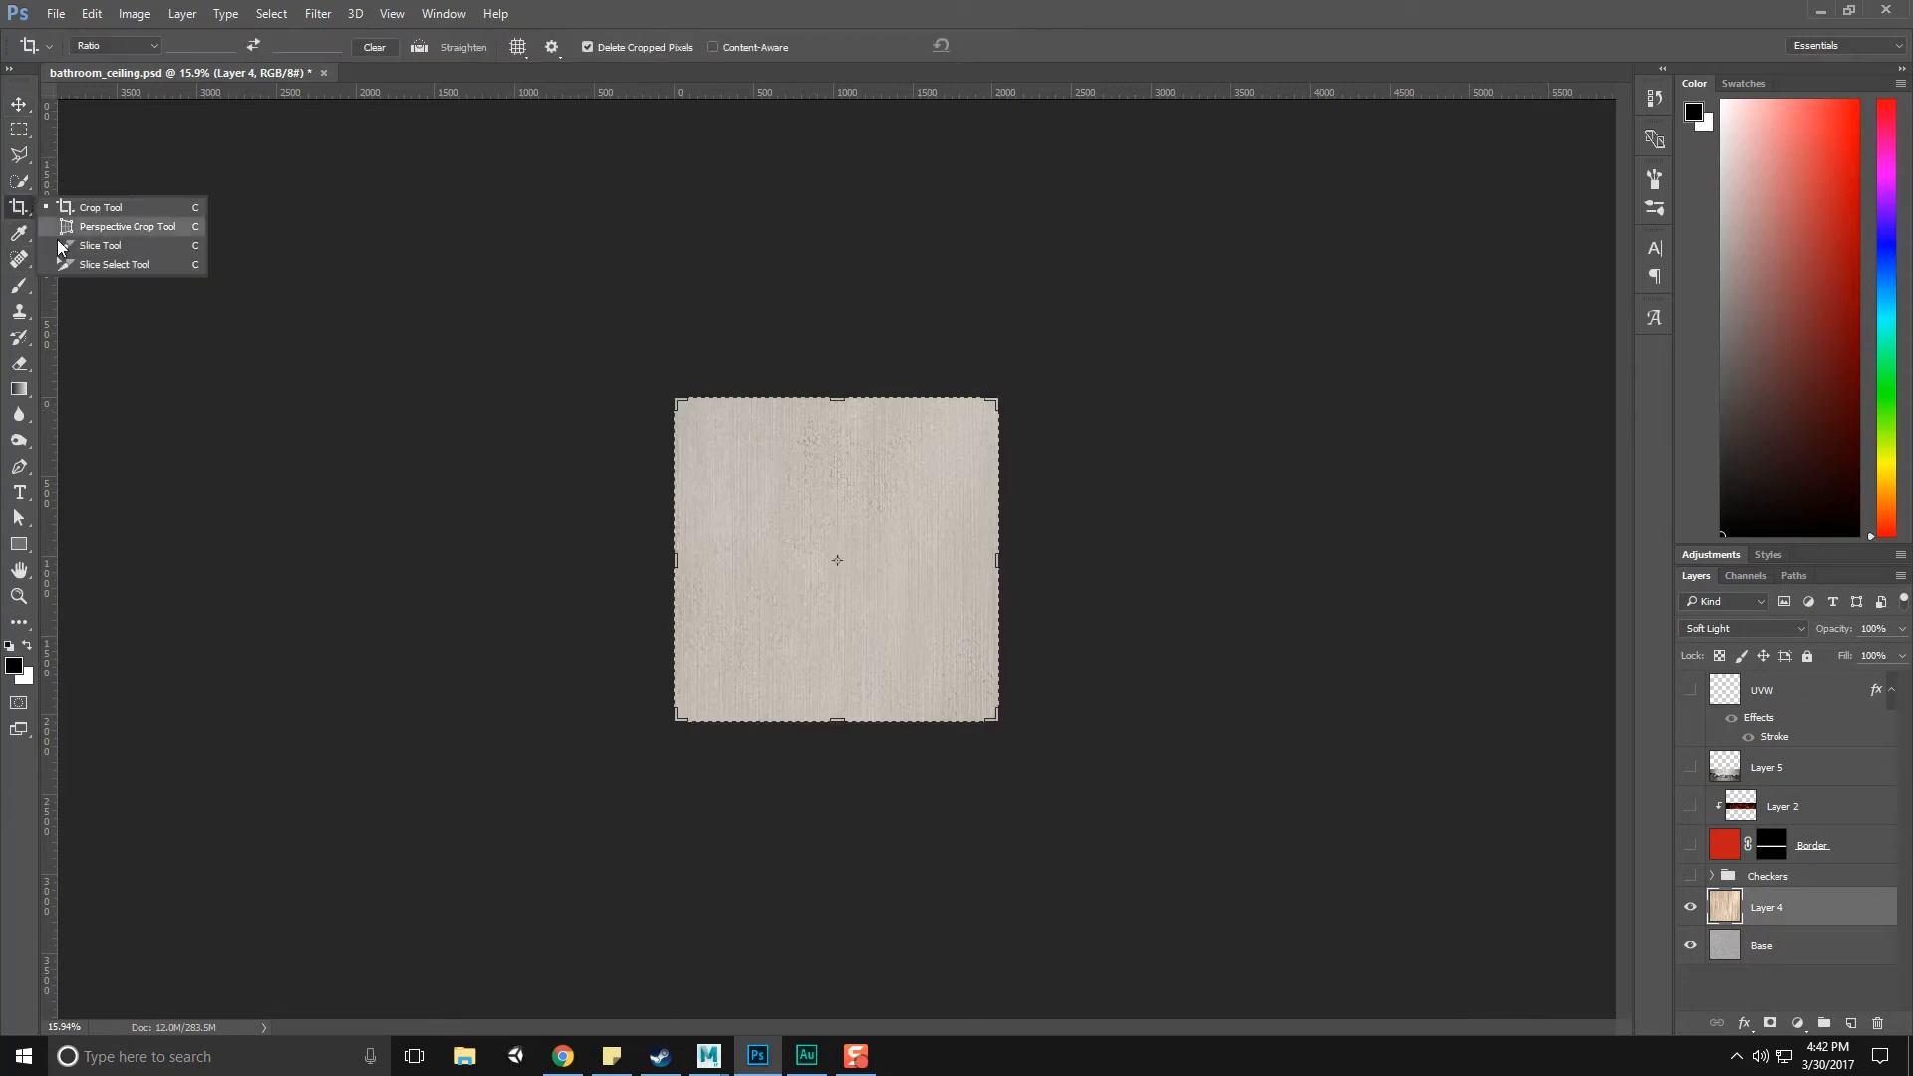
left_click(100, 246)
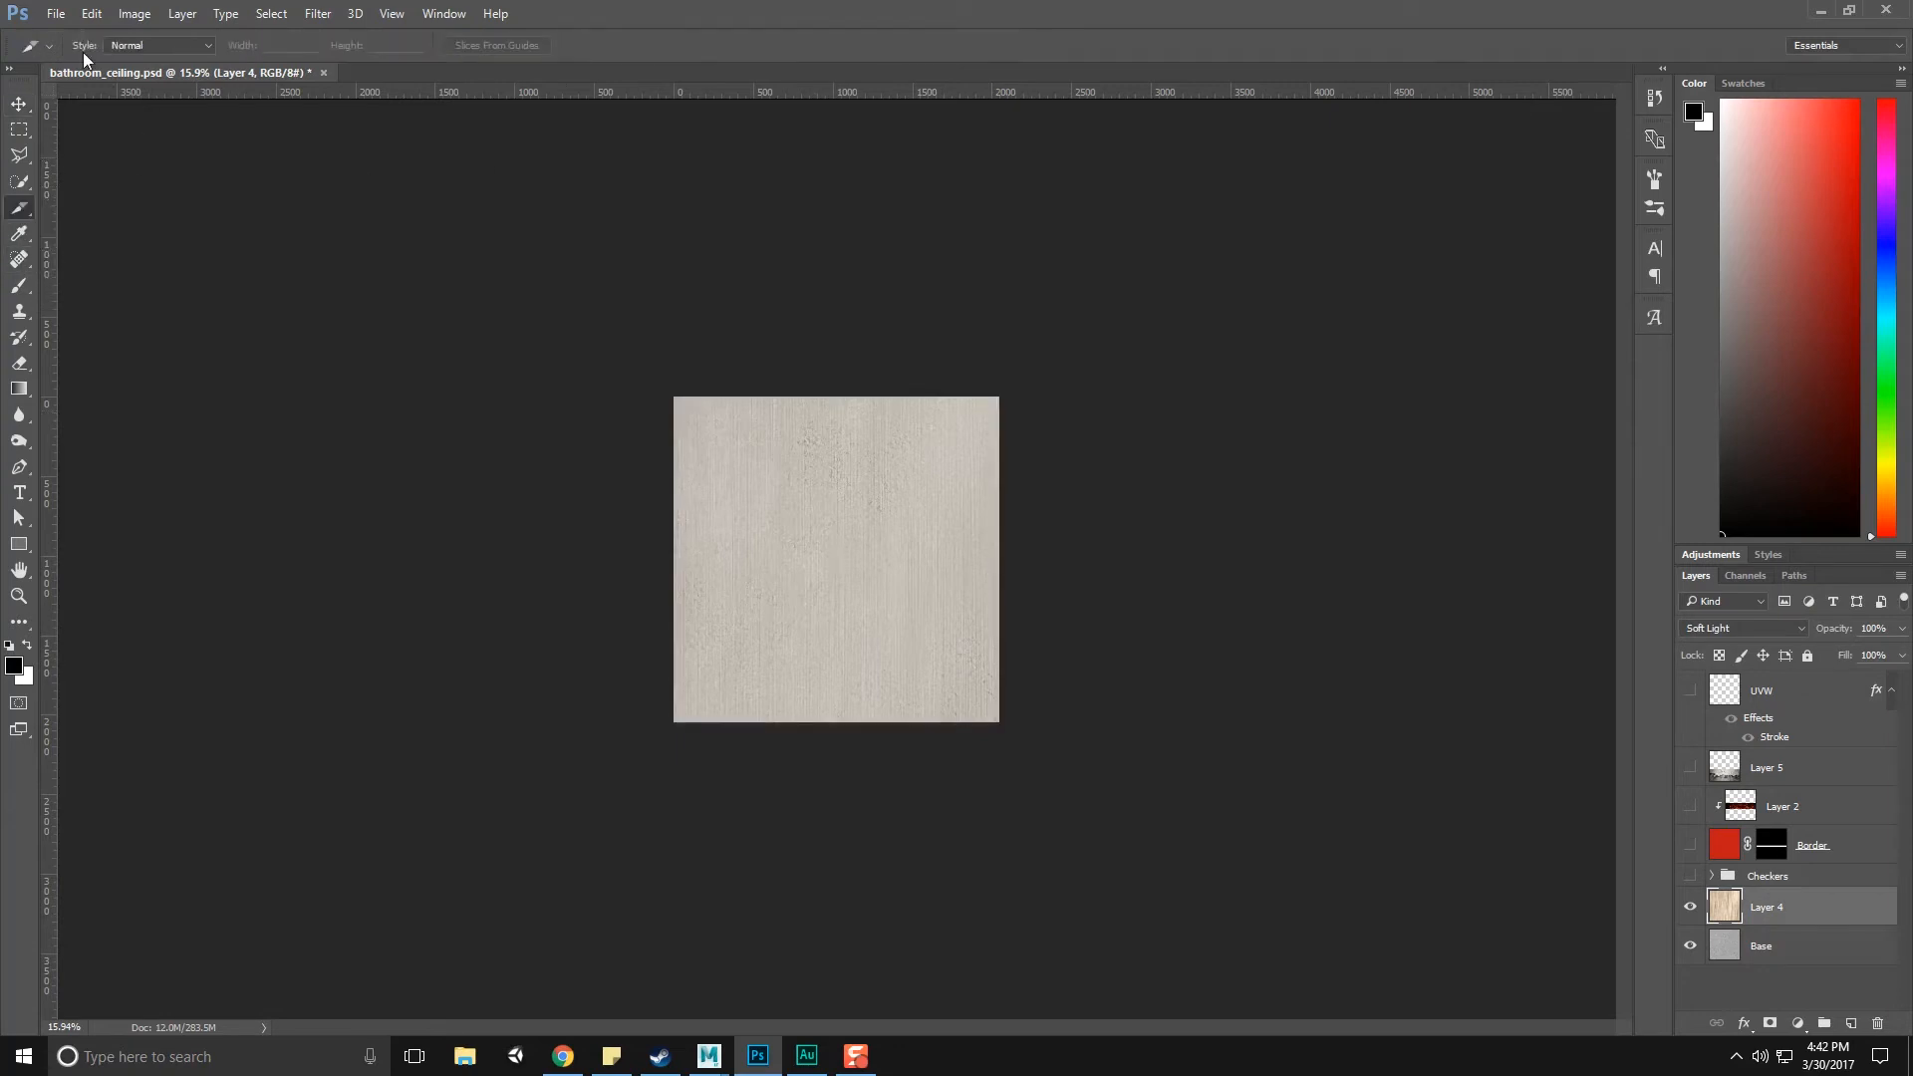
left_click(55, 14)
left_click(71, 215)
Start saving a copy of the texture under the name bathroom_ceiling in PNG format
left_click(56, 14)
left_click(90, 234)
left_click(937, 416)
left_click(12, 184)
left_click(55, 14)
left_click(112, 233)
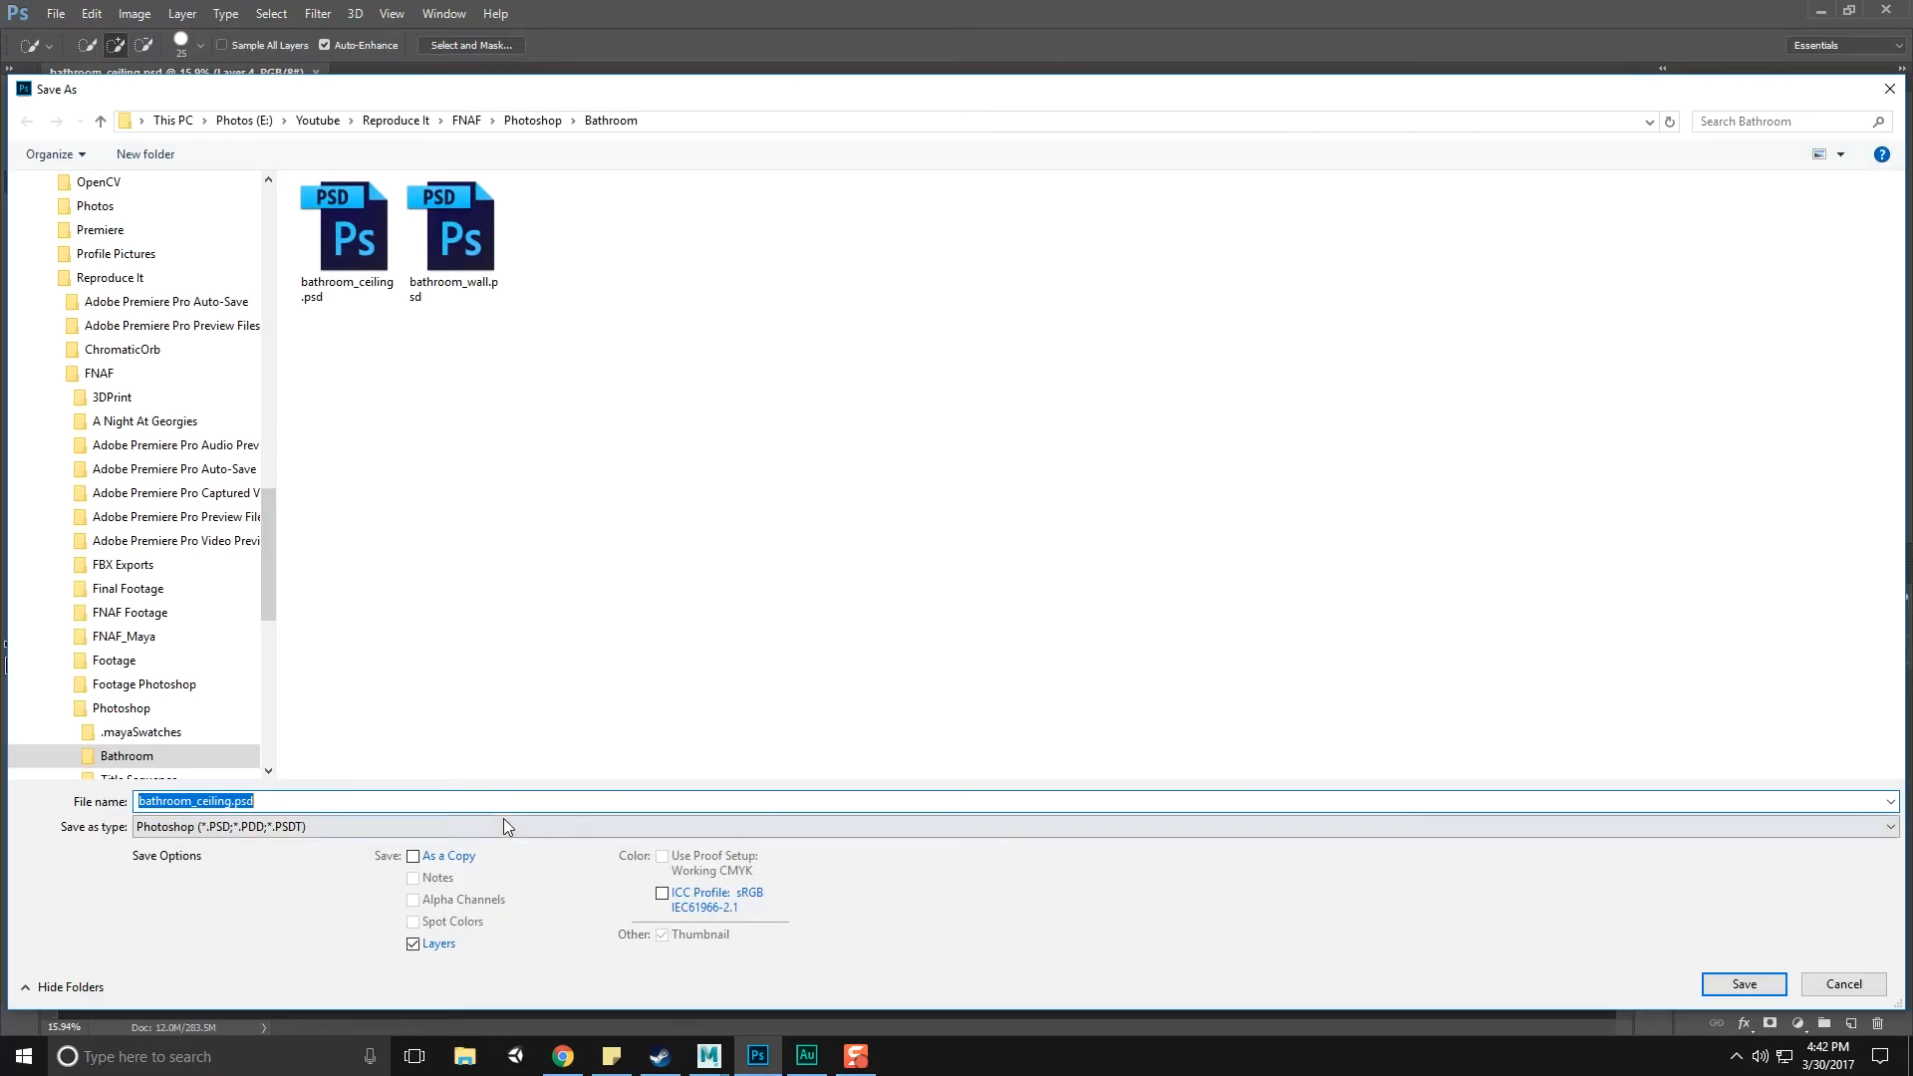
left_click(504, 819)
left_click(511, 756)
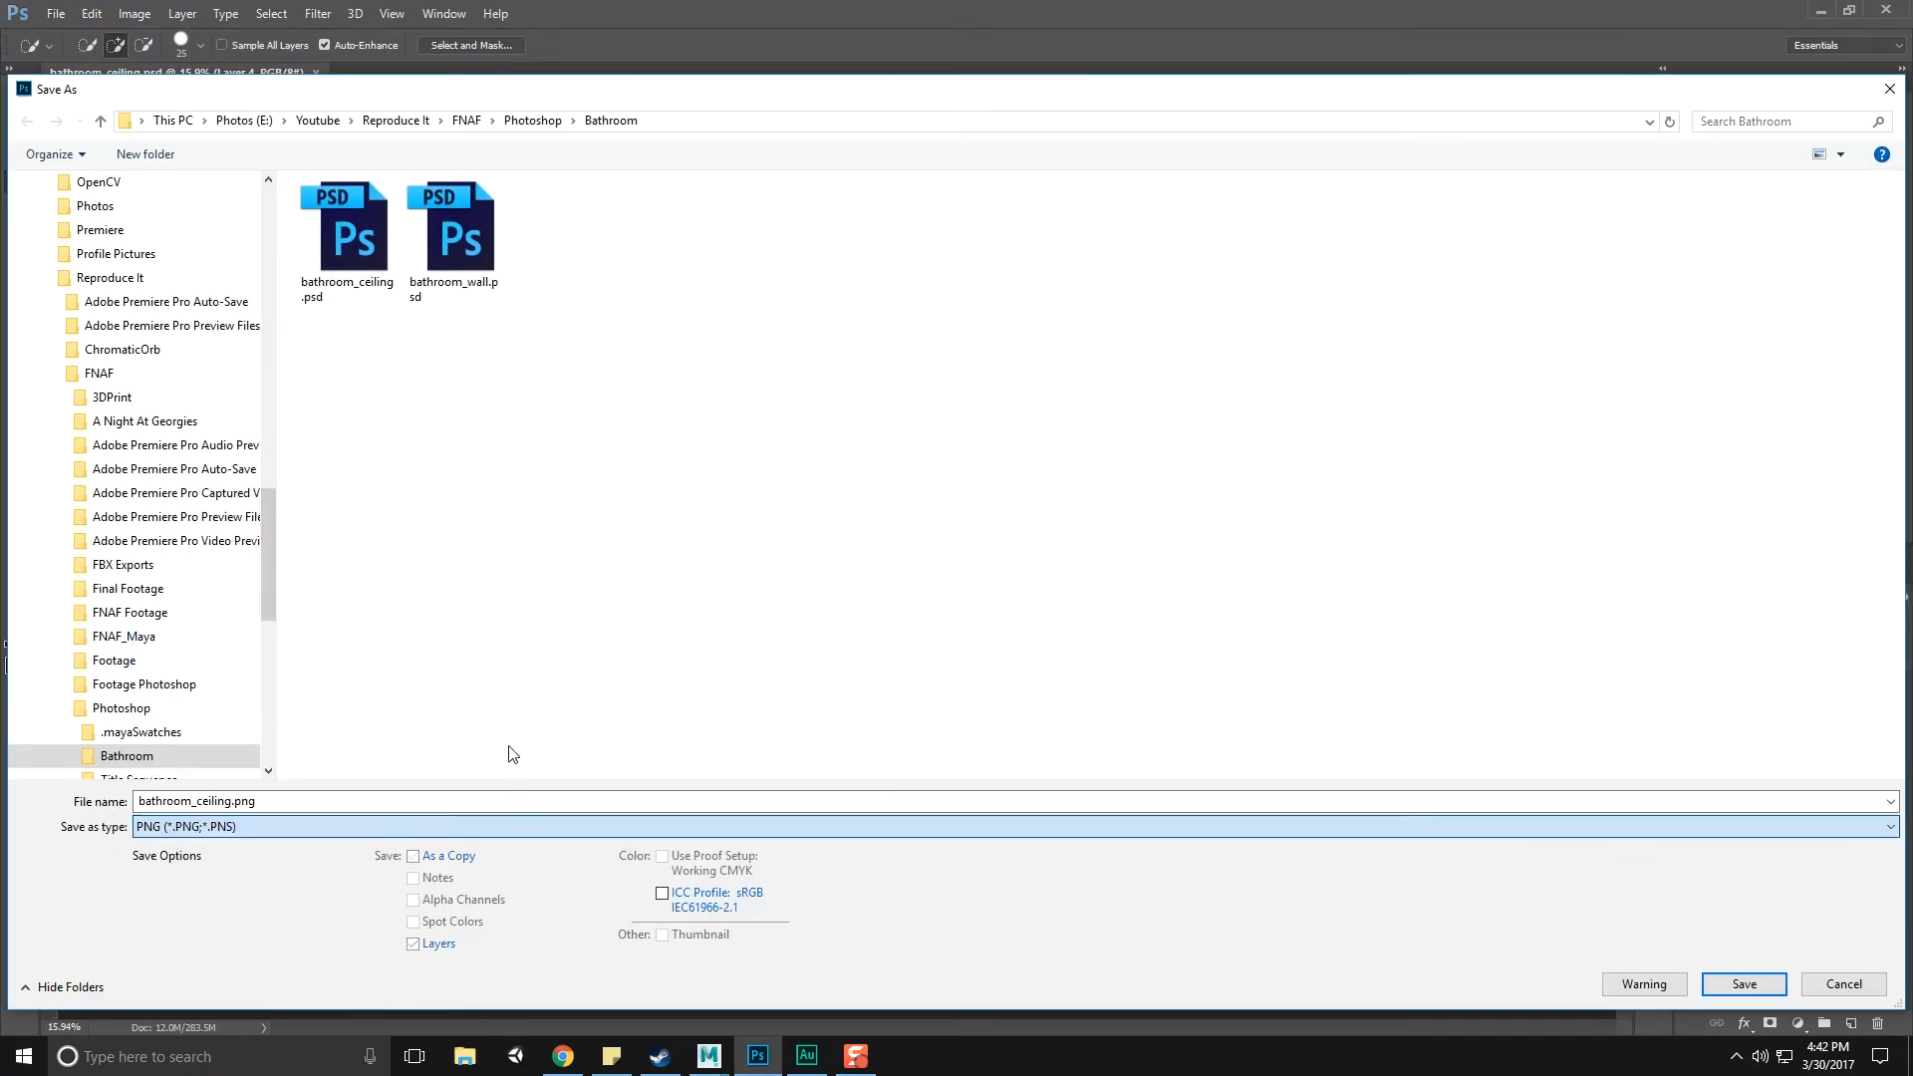
Save the PNG in FNAF > Textures > bathroomwall, replacing bathroom_ceiling.png and accepting the PNG options
left_click(533, 121)
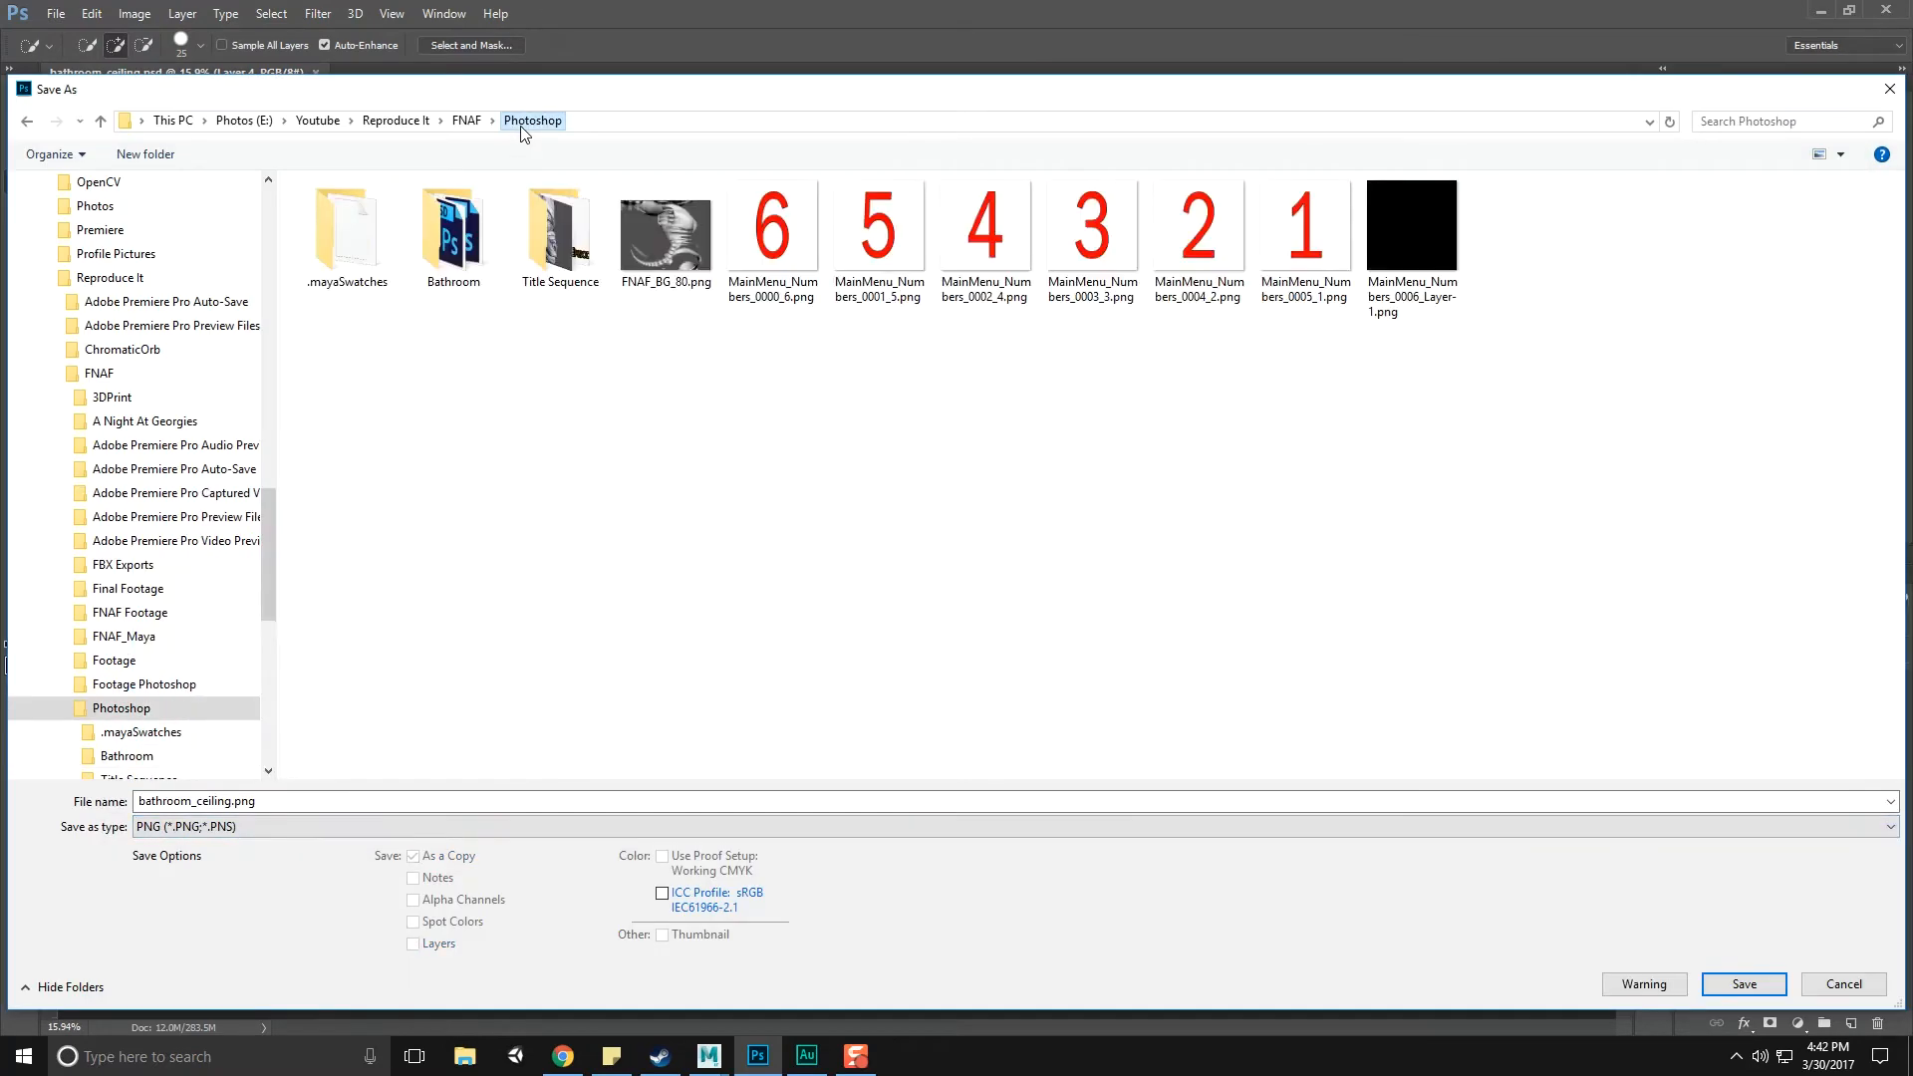
left_click(466, 122)
double_click(367, 548)
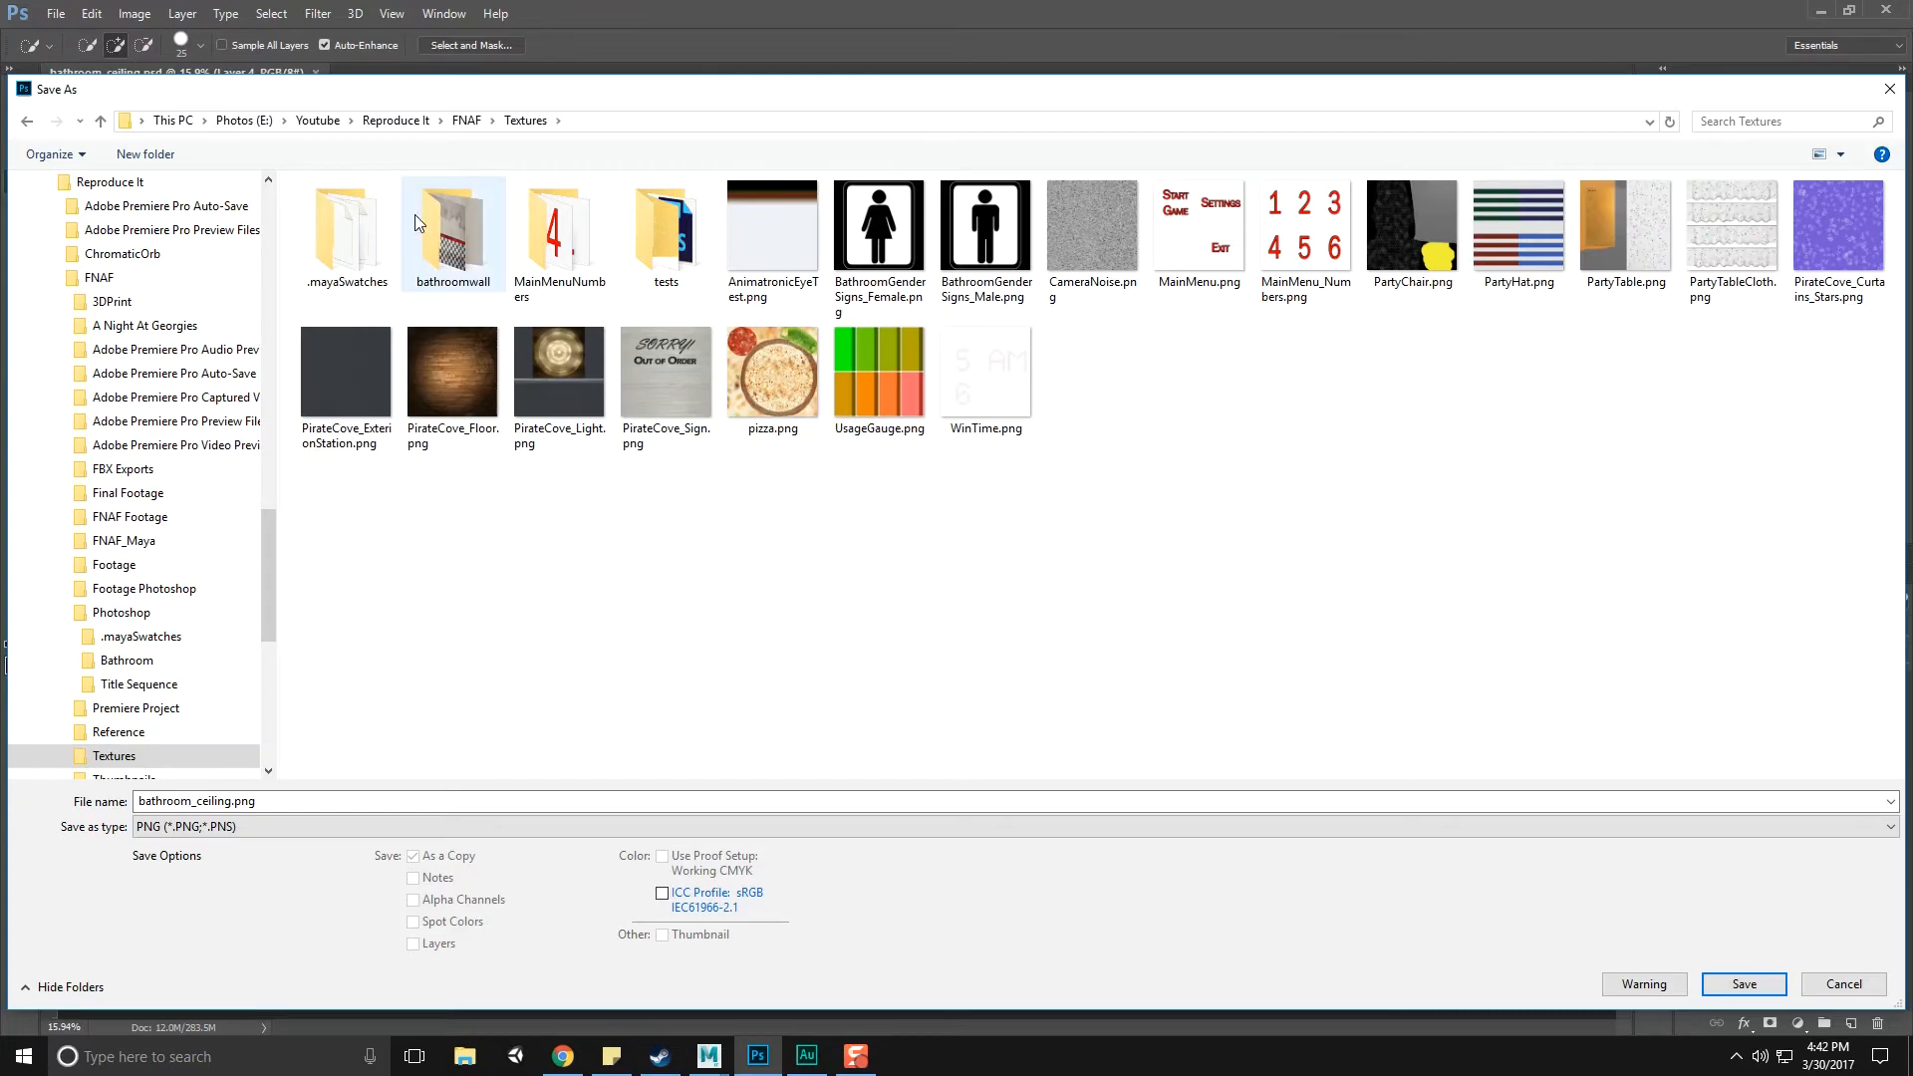
double_click(429, 227)
double_click(351, 224)
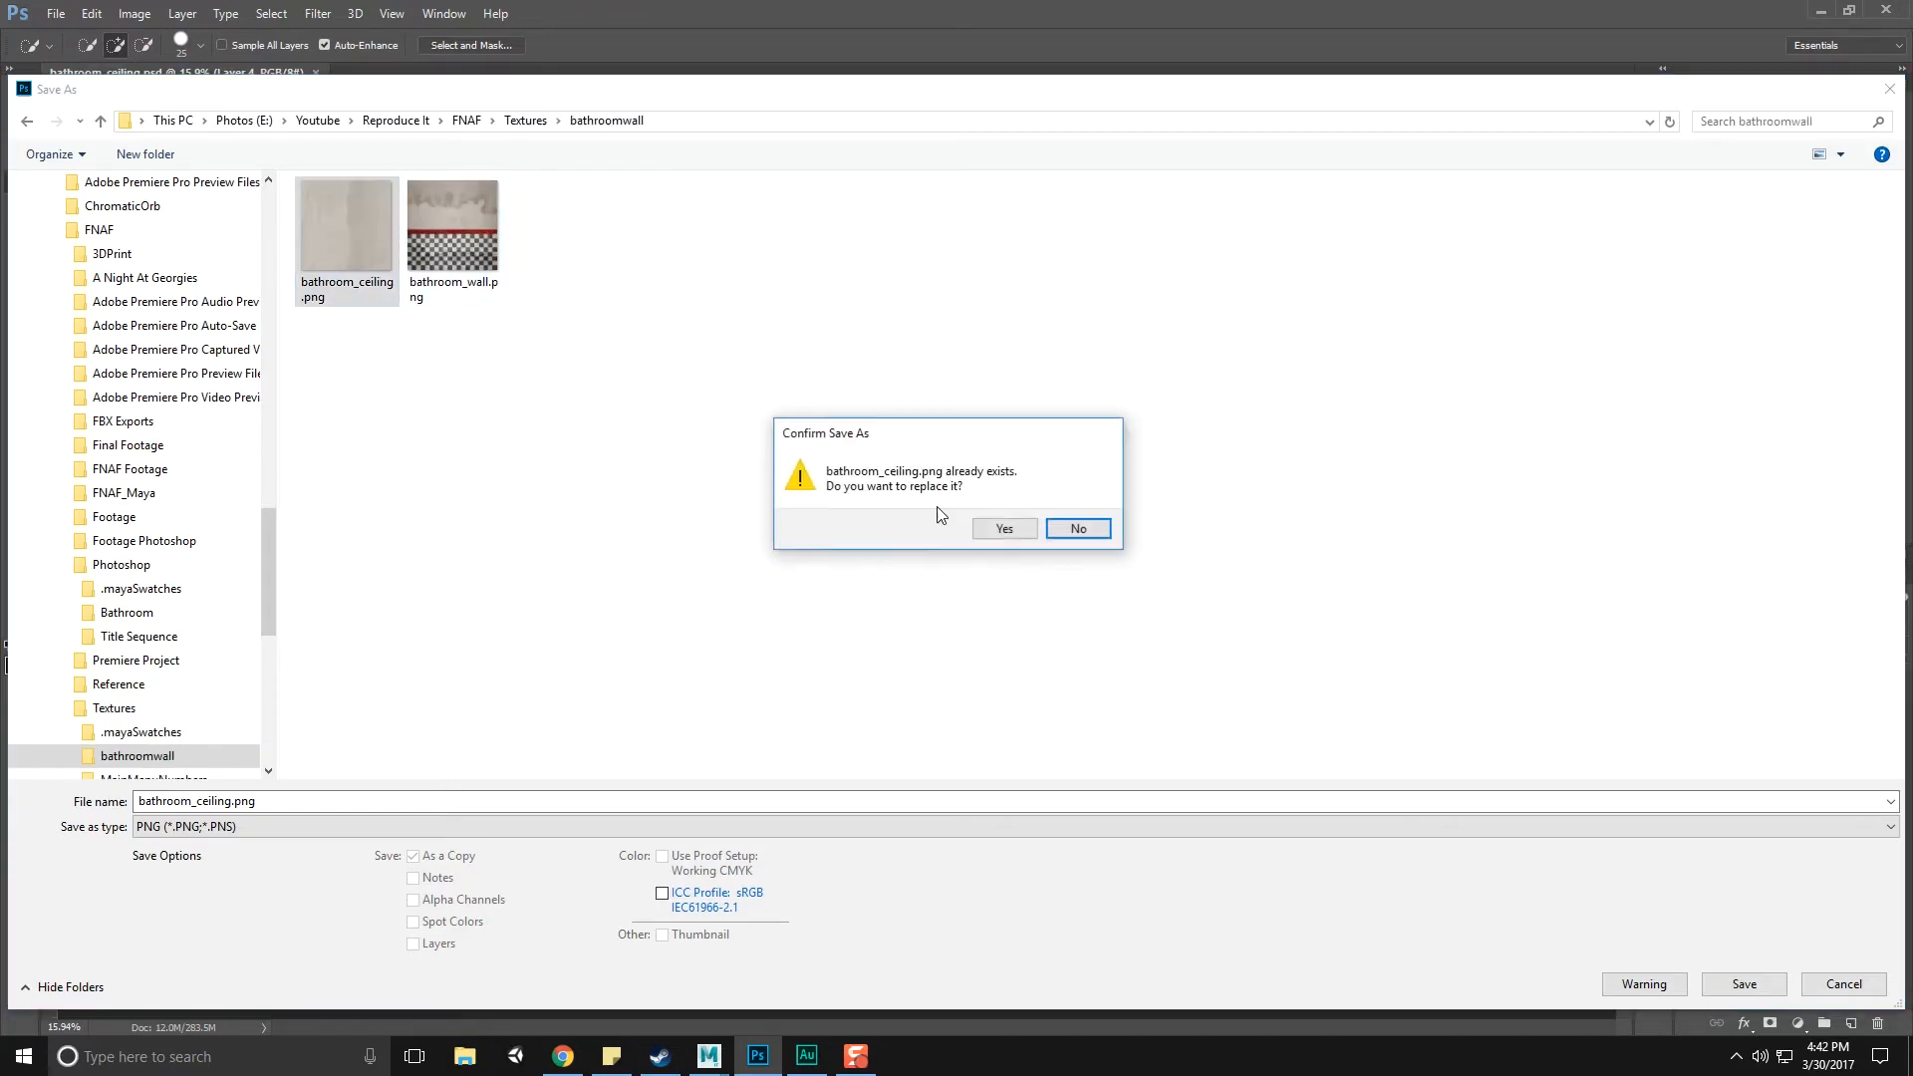
left_click(1005, 528)
left_click(1044, 341)
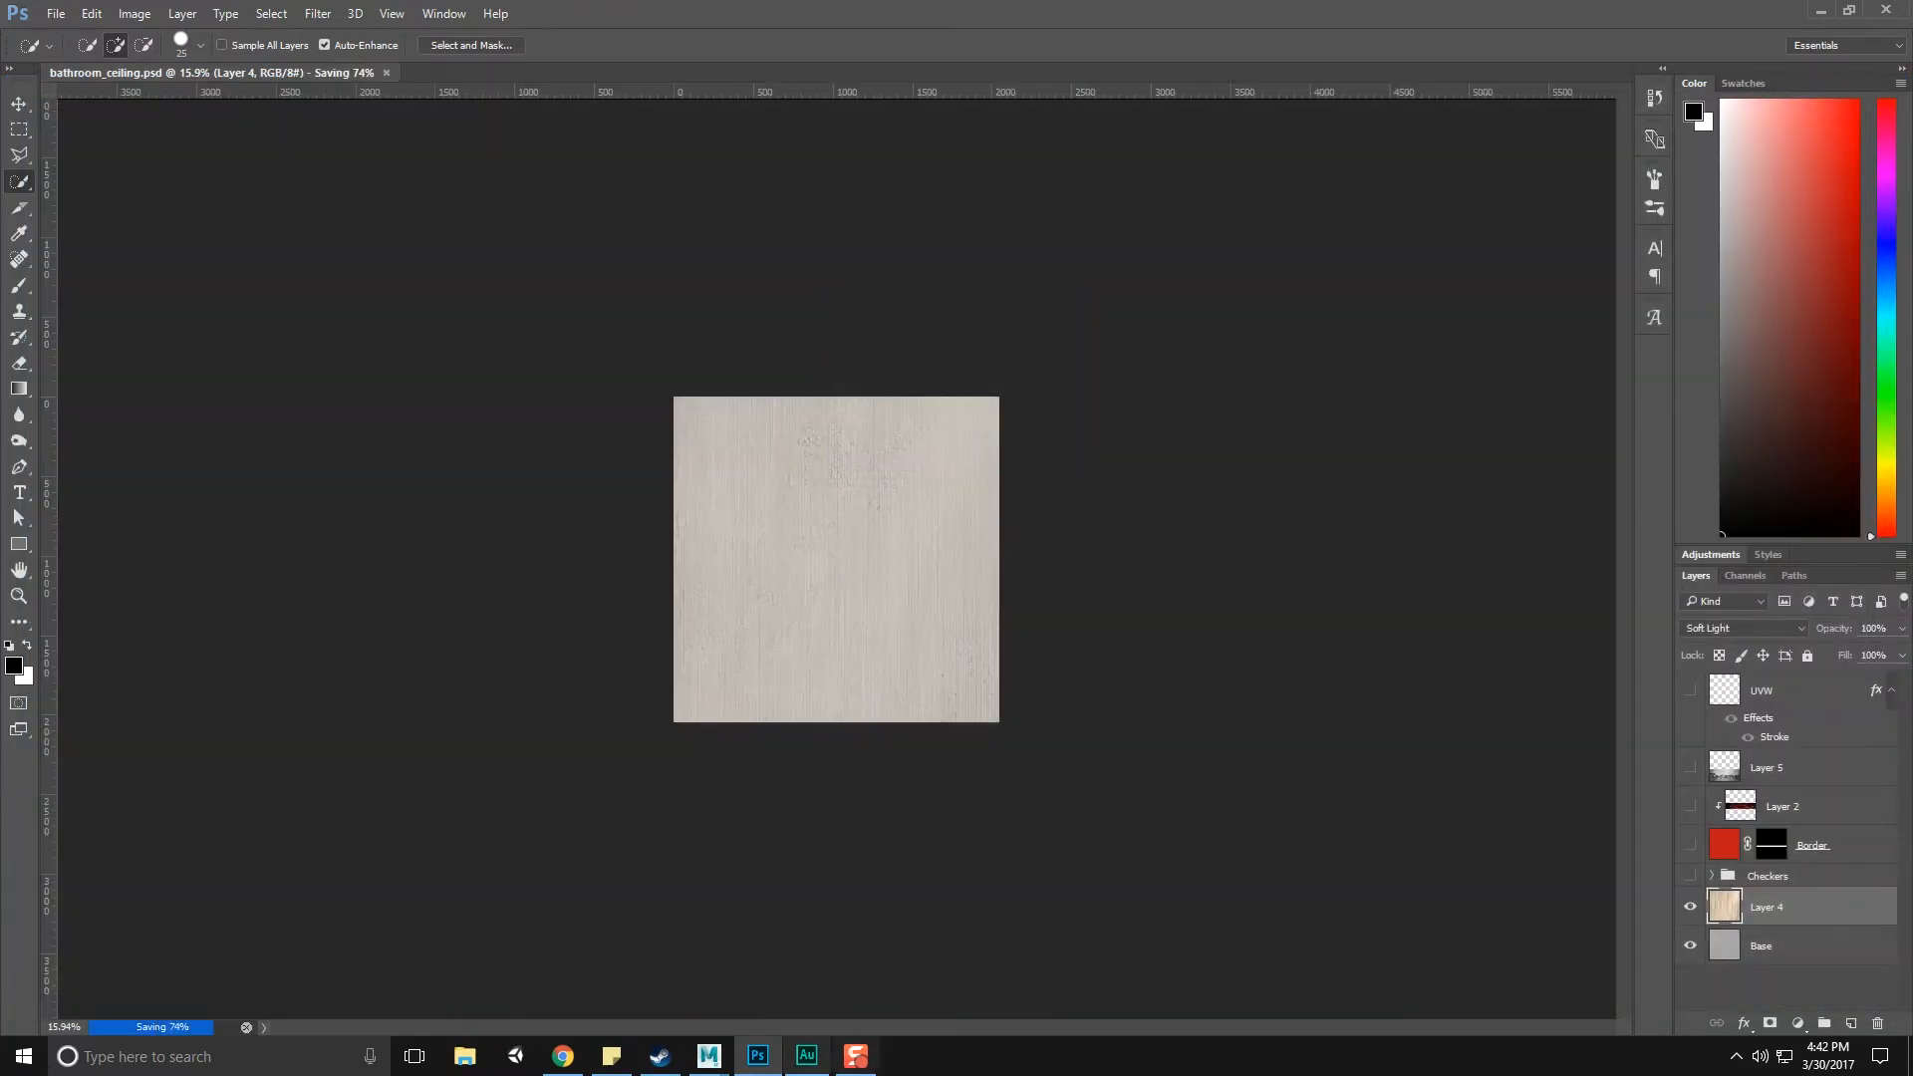
Switch to Maya, select the hall ceiling's 12 end faces and planar-map them from the Y axis without keeping the image ratio
left_click(710, 1056)
left_click(794, 996)
left_click_drag(1024, 662, 1030, 596, "alt")
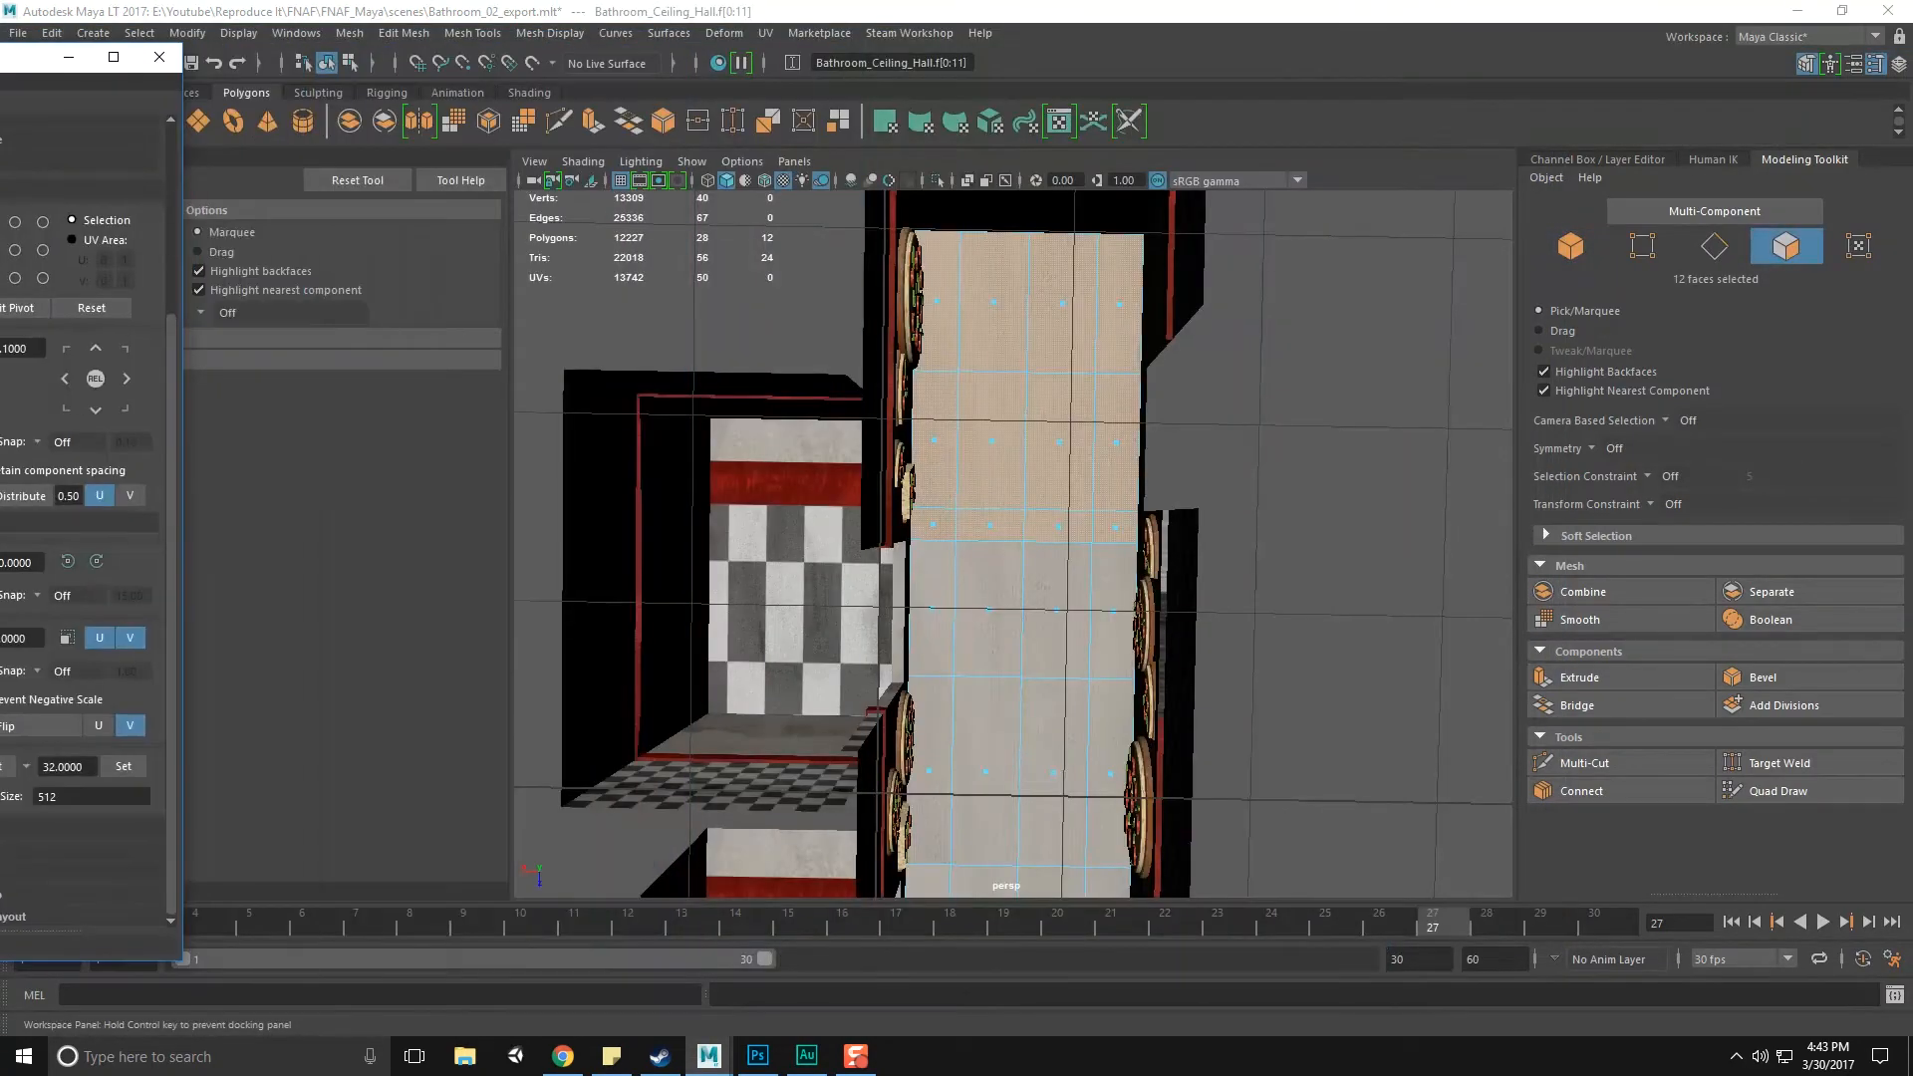
left_click_drag(120, 56, 731, 59)
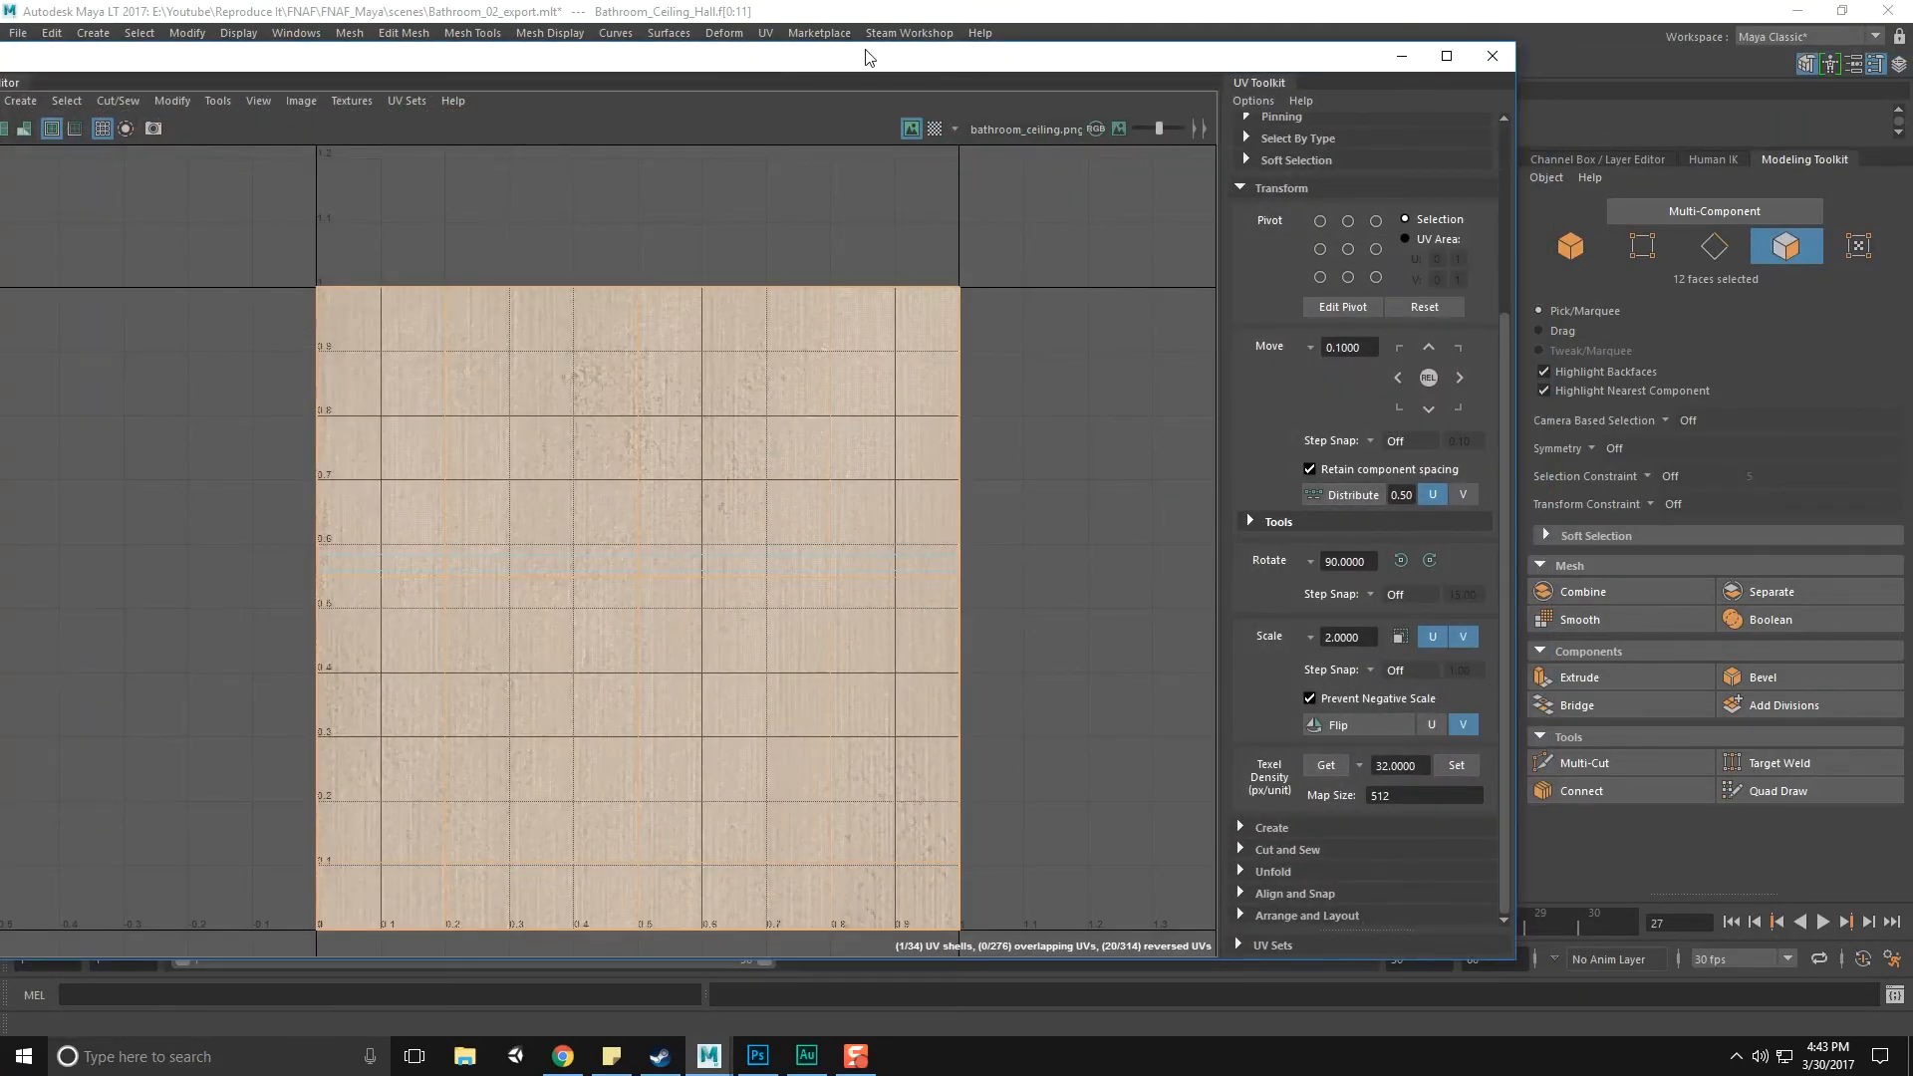
left_click_drag(865, 57, 0, 75)
left_click(761, 33)
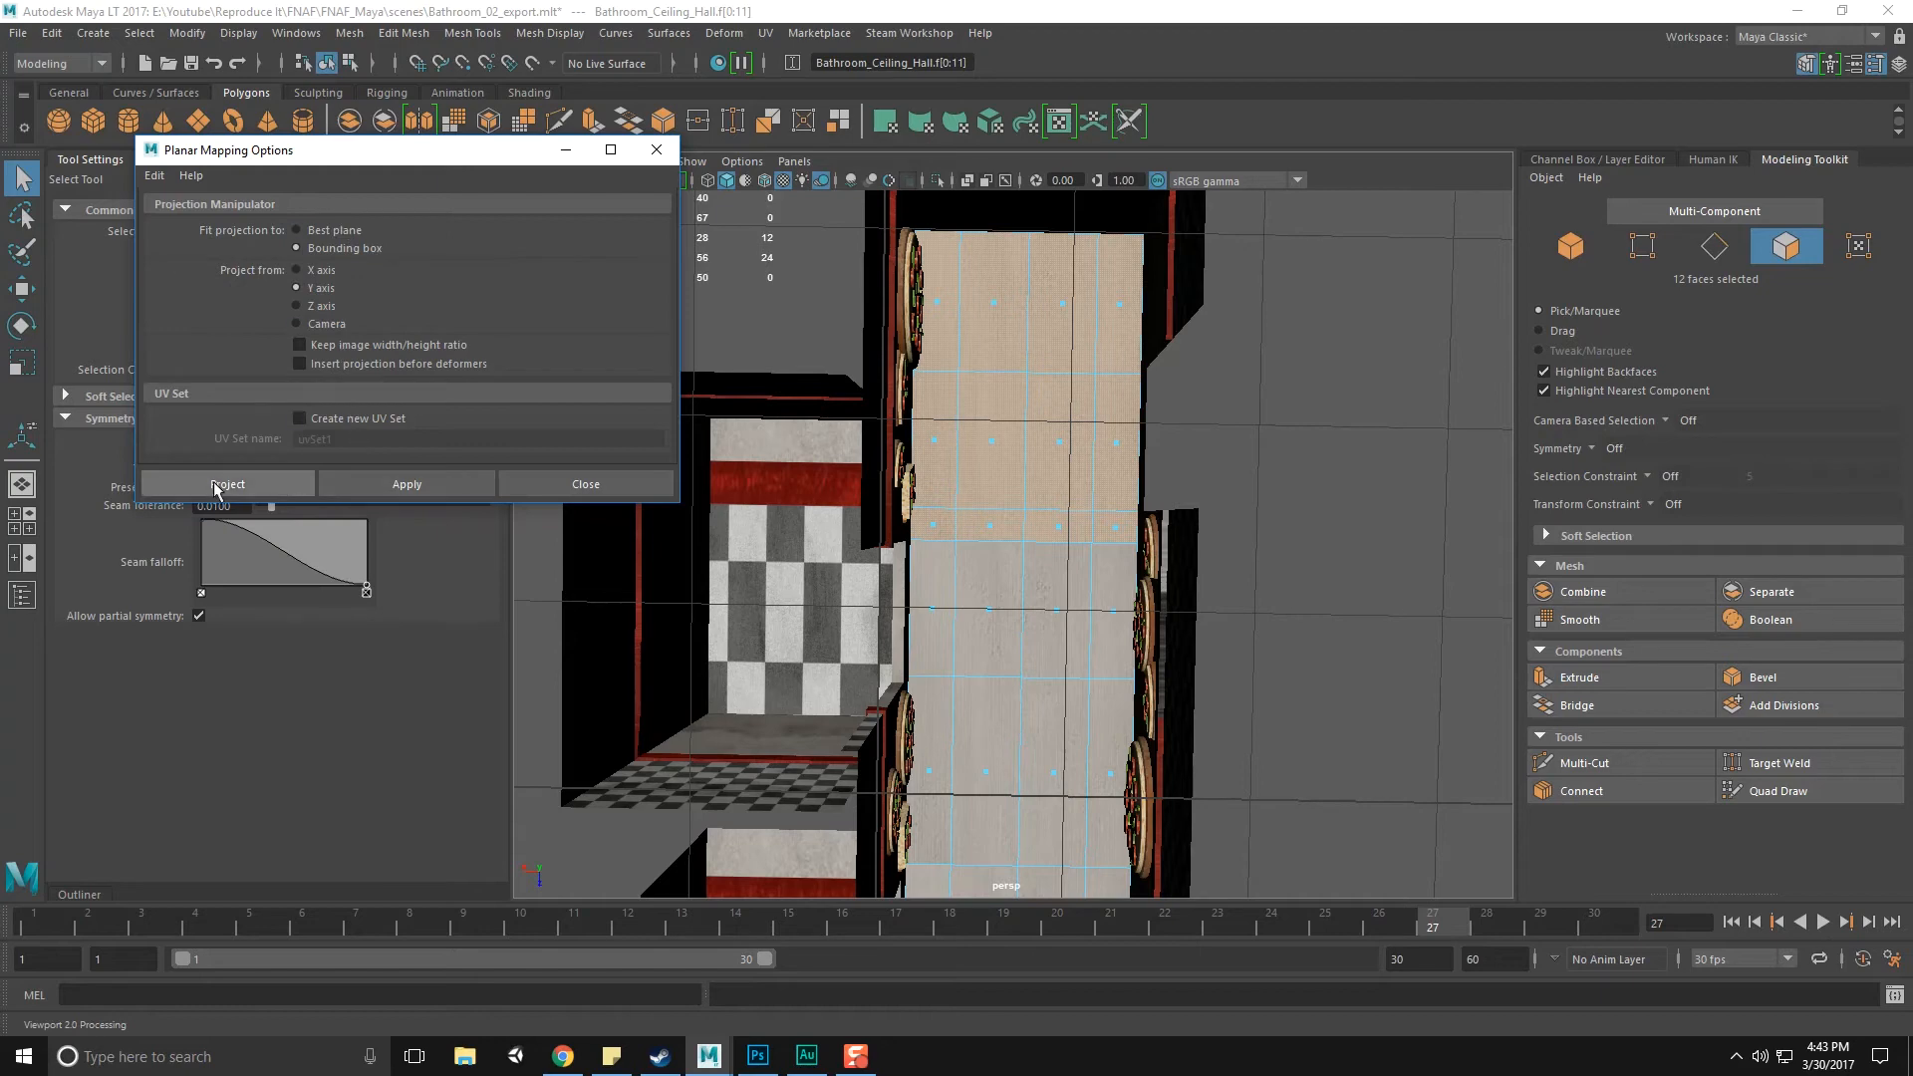
left_click(387, 488)
Select the adjacent block of eight hall ceiling faces and planar-map it from the Y axis with the same options
middle_click_drag(1159, 547, 1123, 453, "alt")
left_click_drag(1099, 473, 1101, 485, "alt")
left_click_drag(833, 501, 1115, 685)
left_click_drag(1022, 633, 1036, 636, "alt")
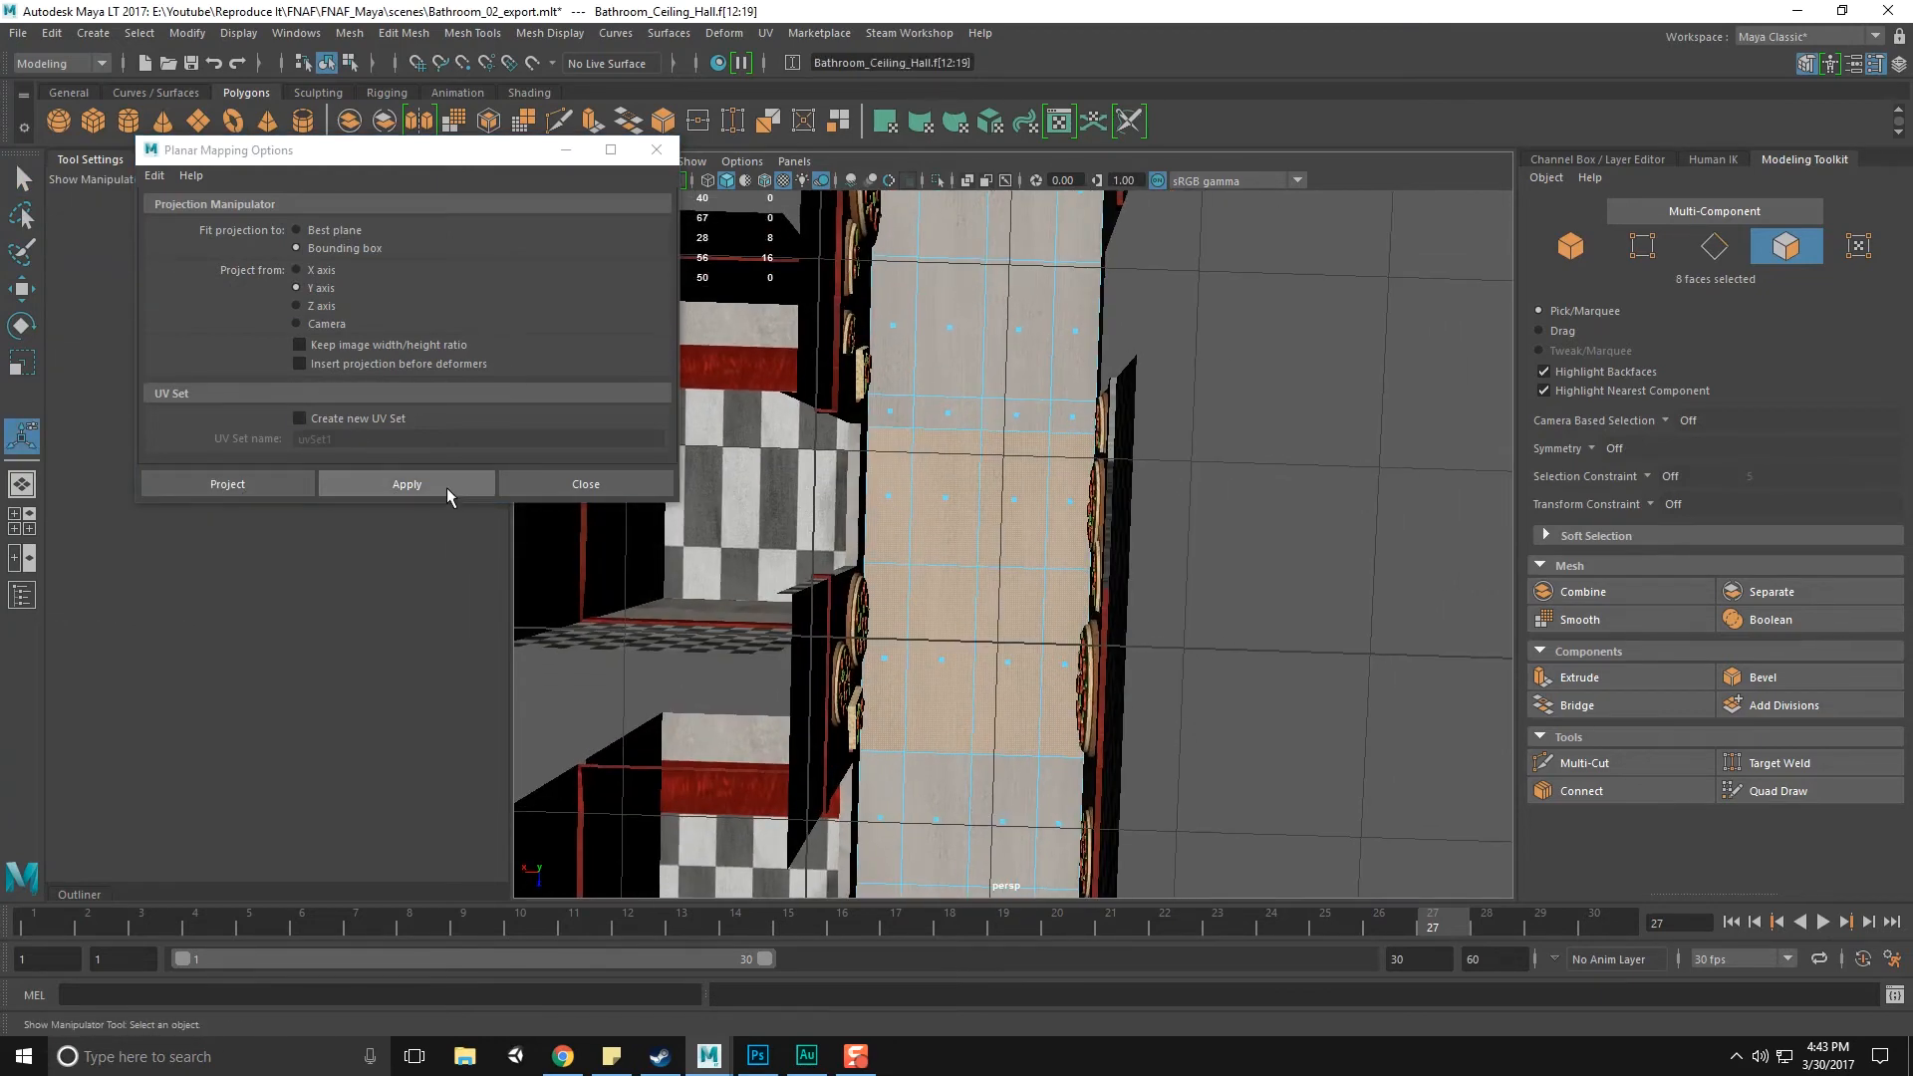
left_click(446, 487)
Deselect the faces, return to object selection and inspect the remapped hall ceiling up close for seams
left_click(1264, 530)
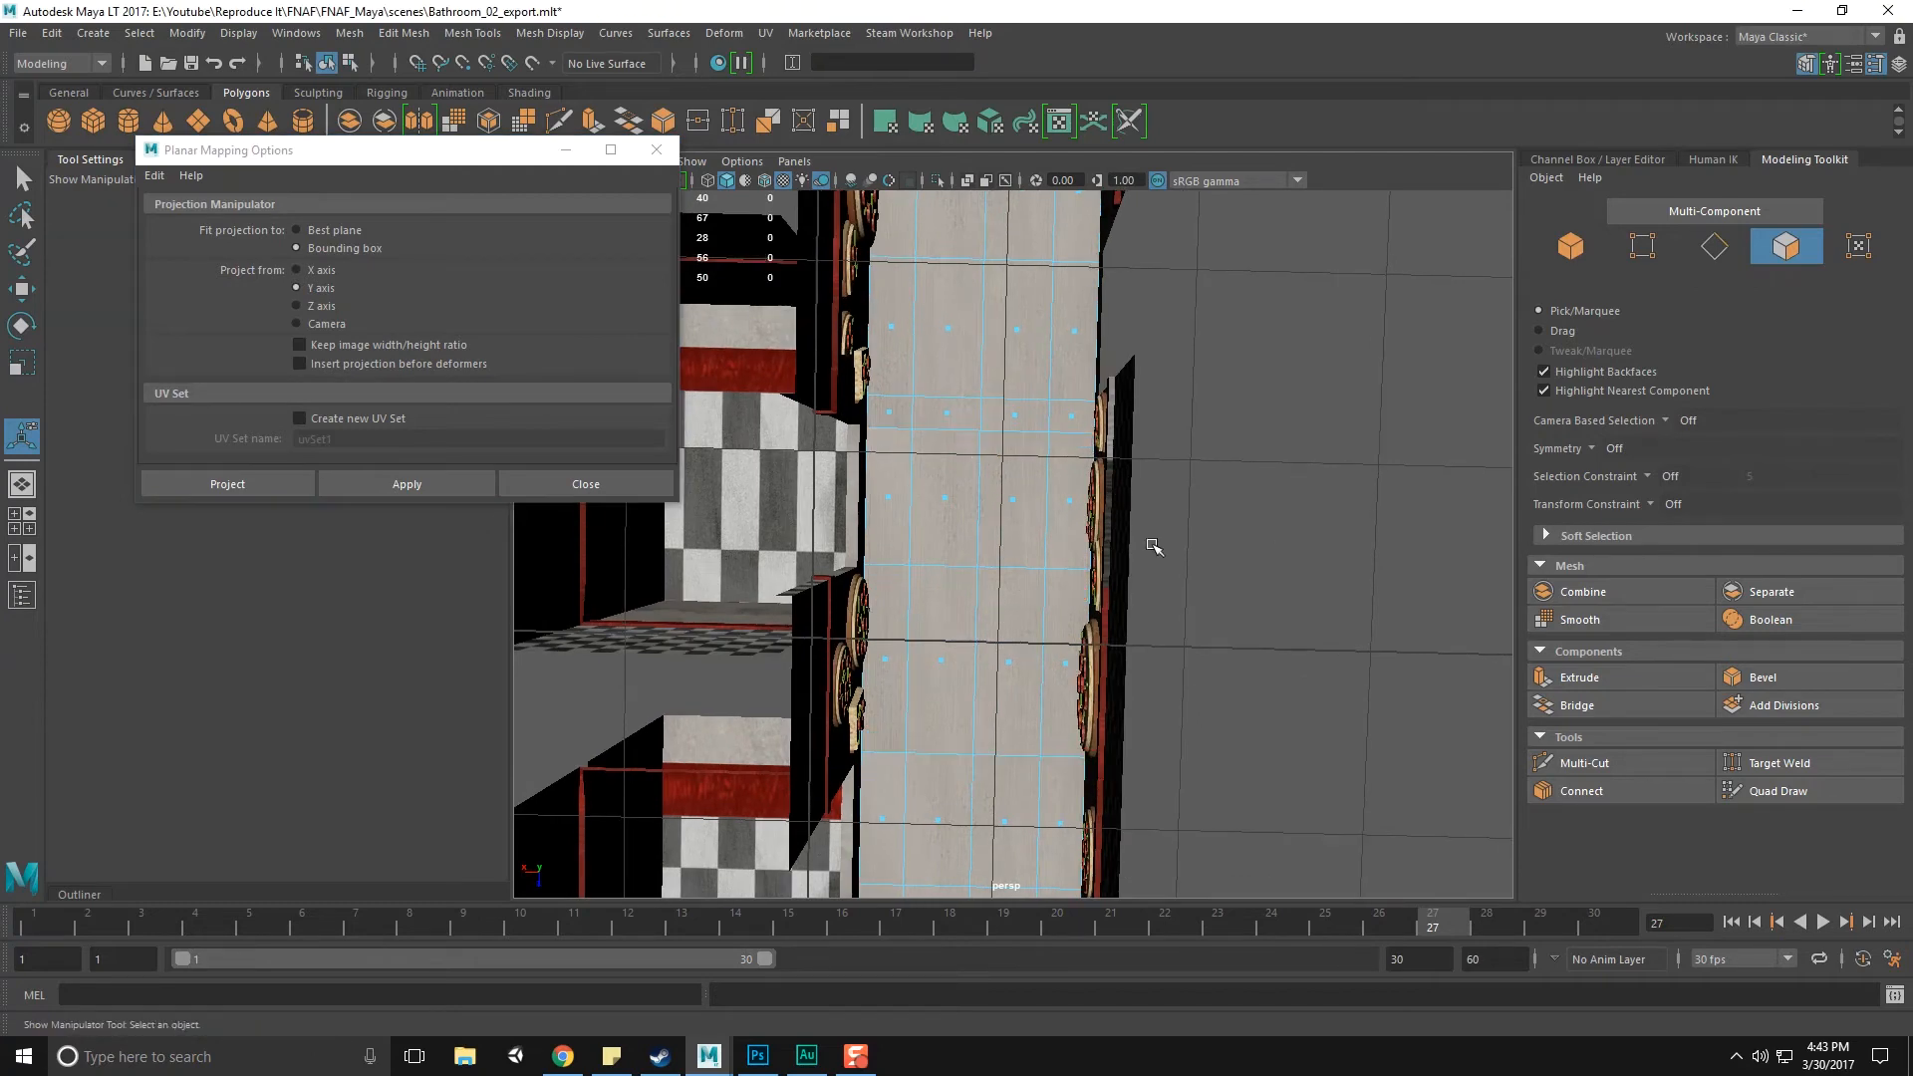
scroll(1119, 537, "up", 3)
key("q")
key("F8")
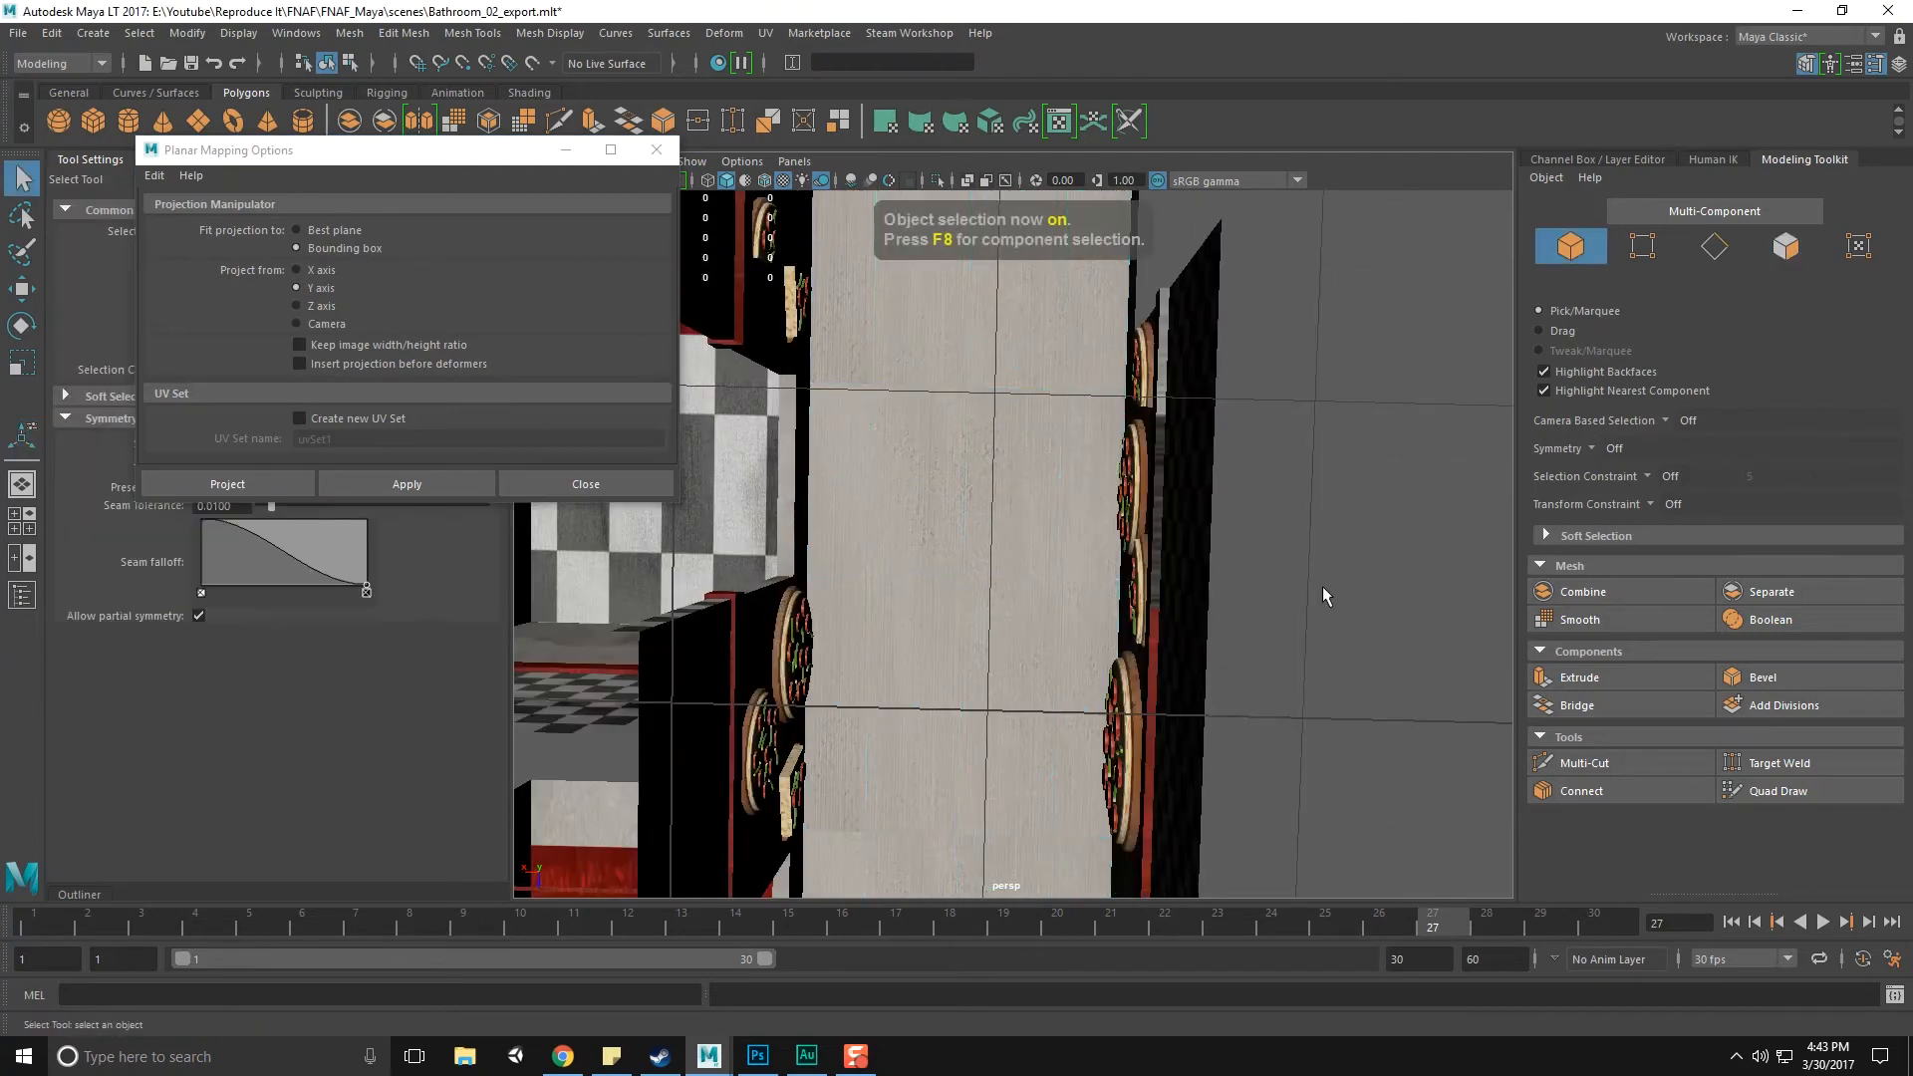
scroll(970, 455, "up", 3)
scroll(983, 528, "up", 3)
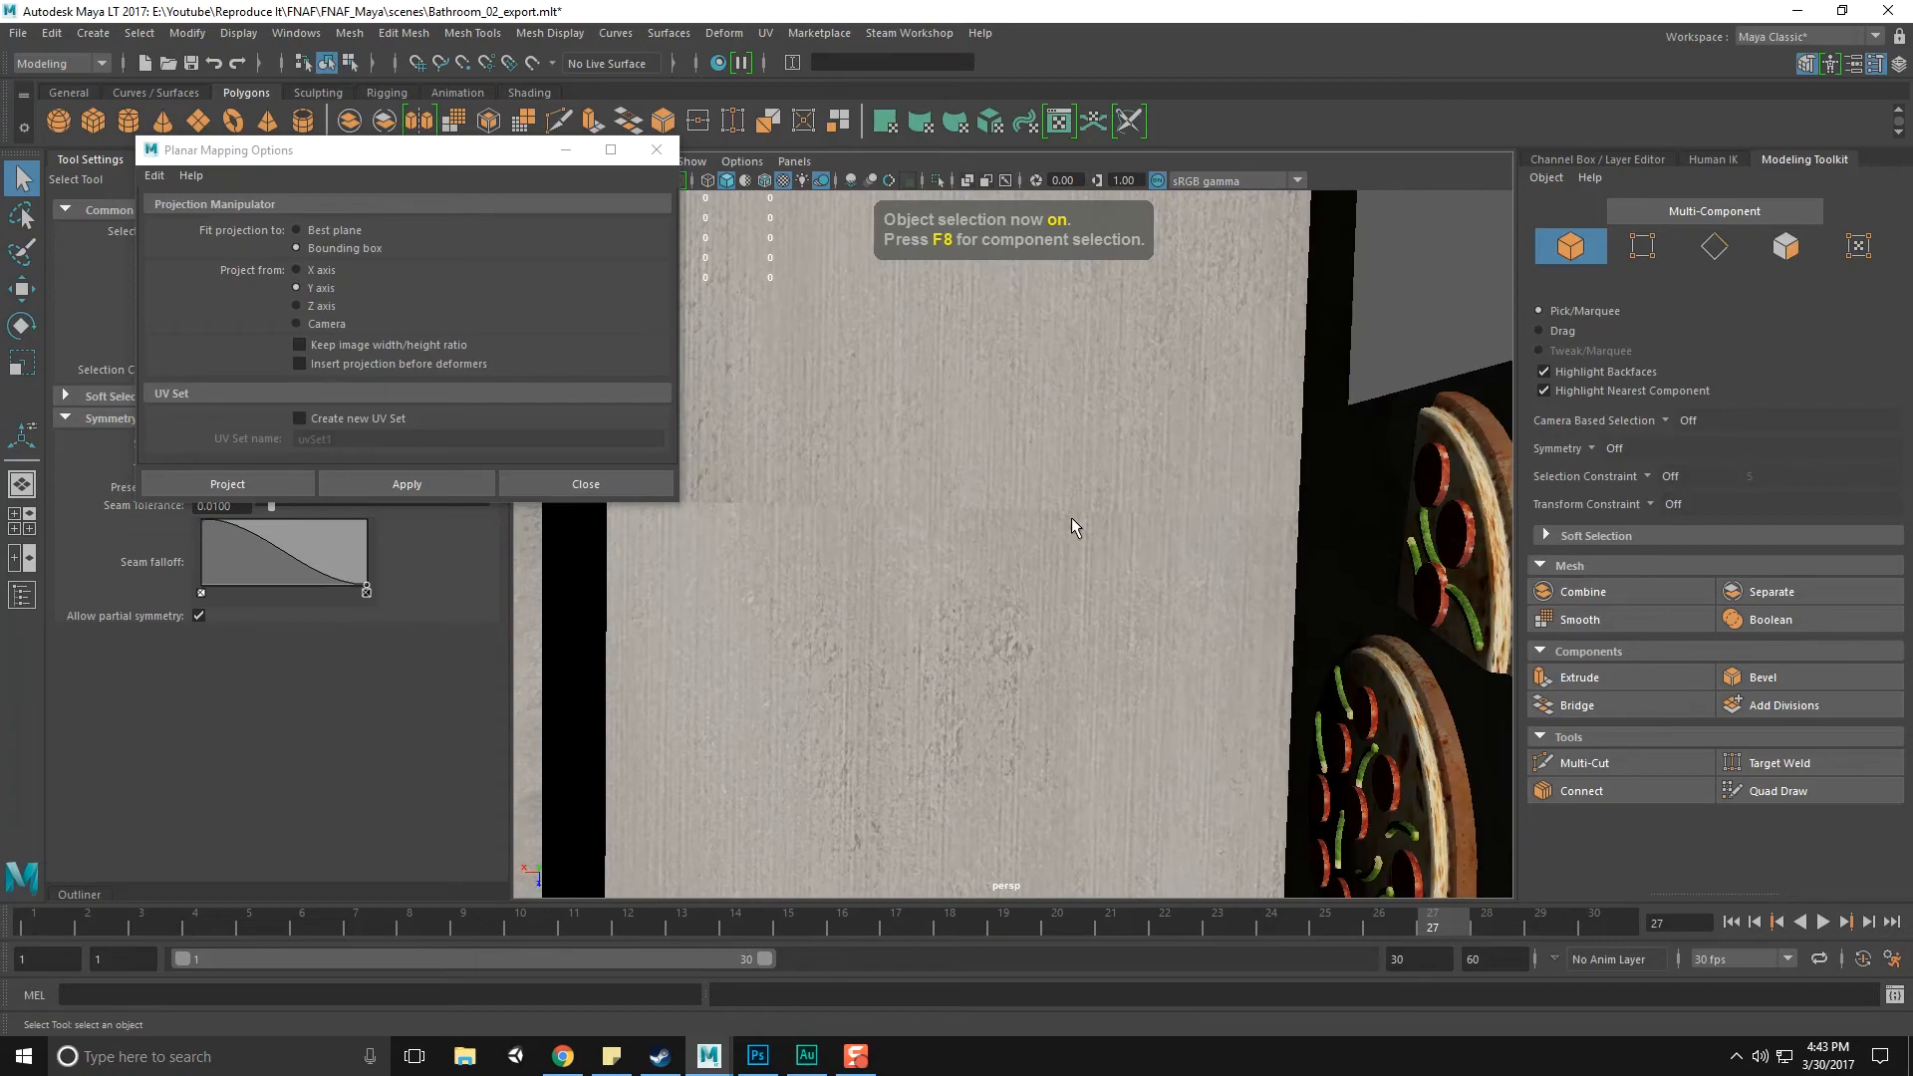
scroll(1144, 524, "down", 5)
Switch to Photoshop, make Base the active layer and apply the Offset filter to it
left_click(769, 1061)
scroll(1010, 564, "up", 3, "alt")
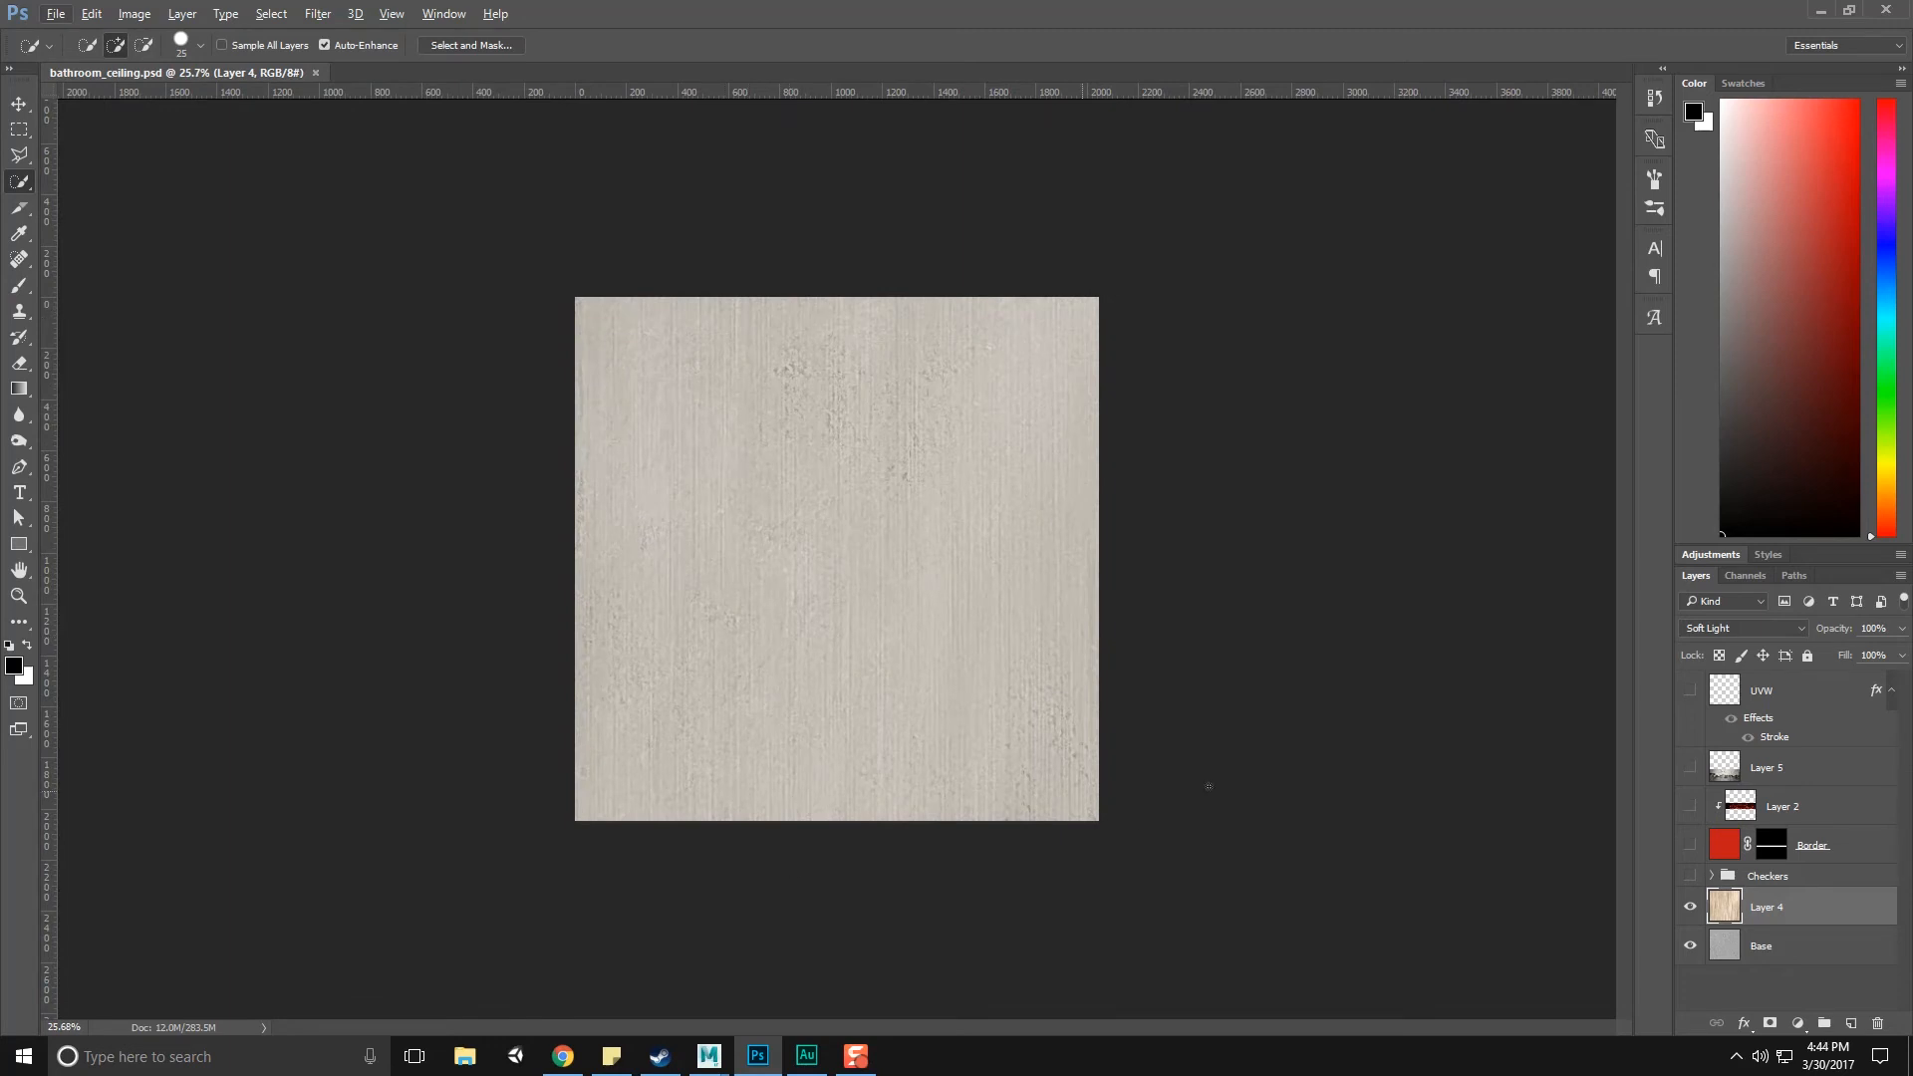
left_click(1844, 958)
left_click(319, 13)
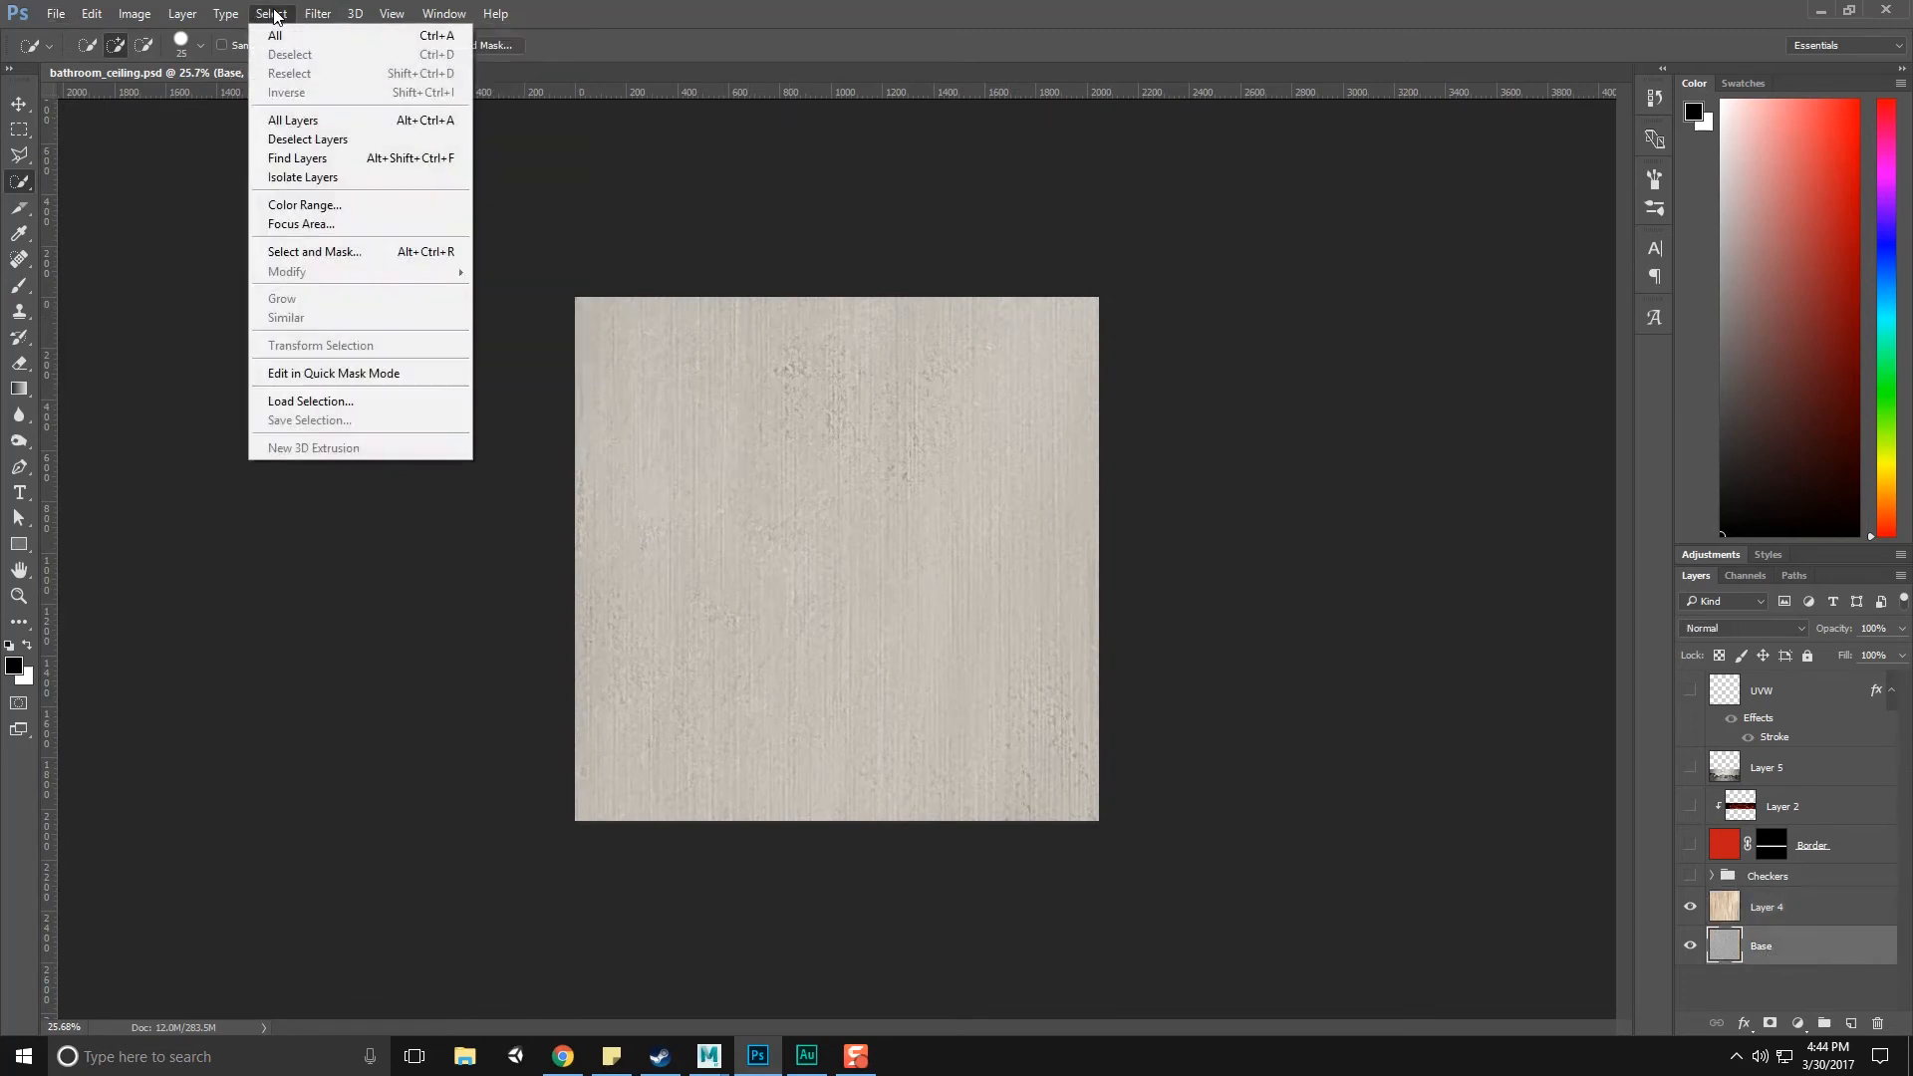
mouse_move(391, 405)
left_click(239, 497)
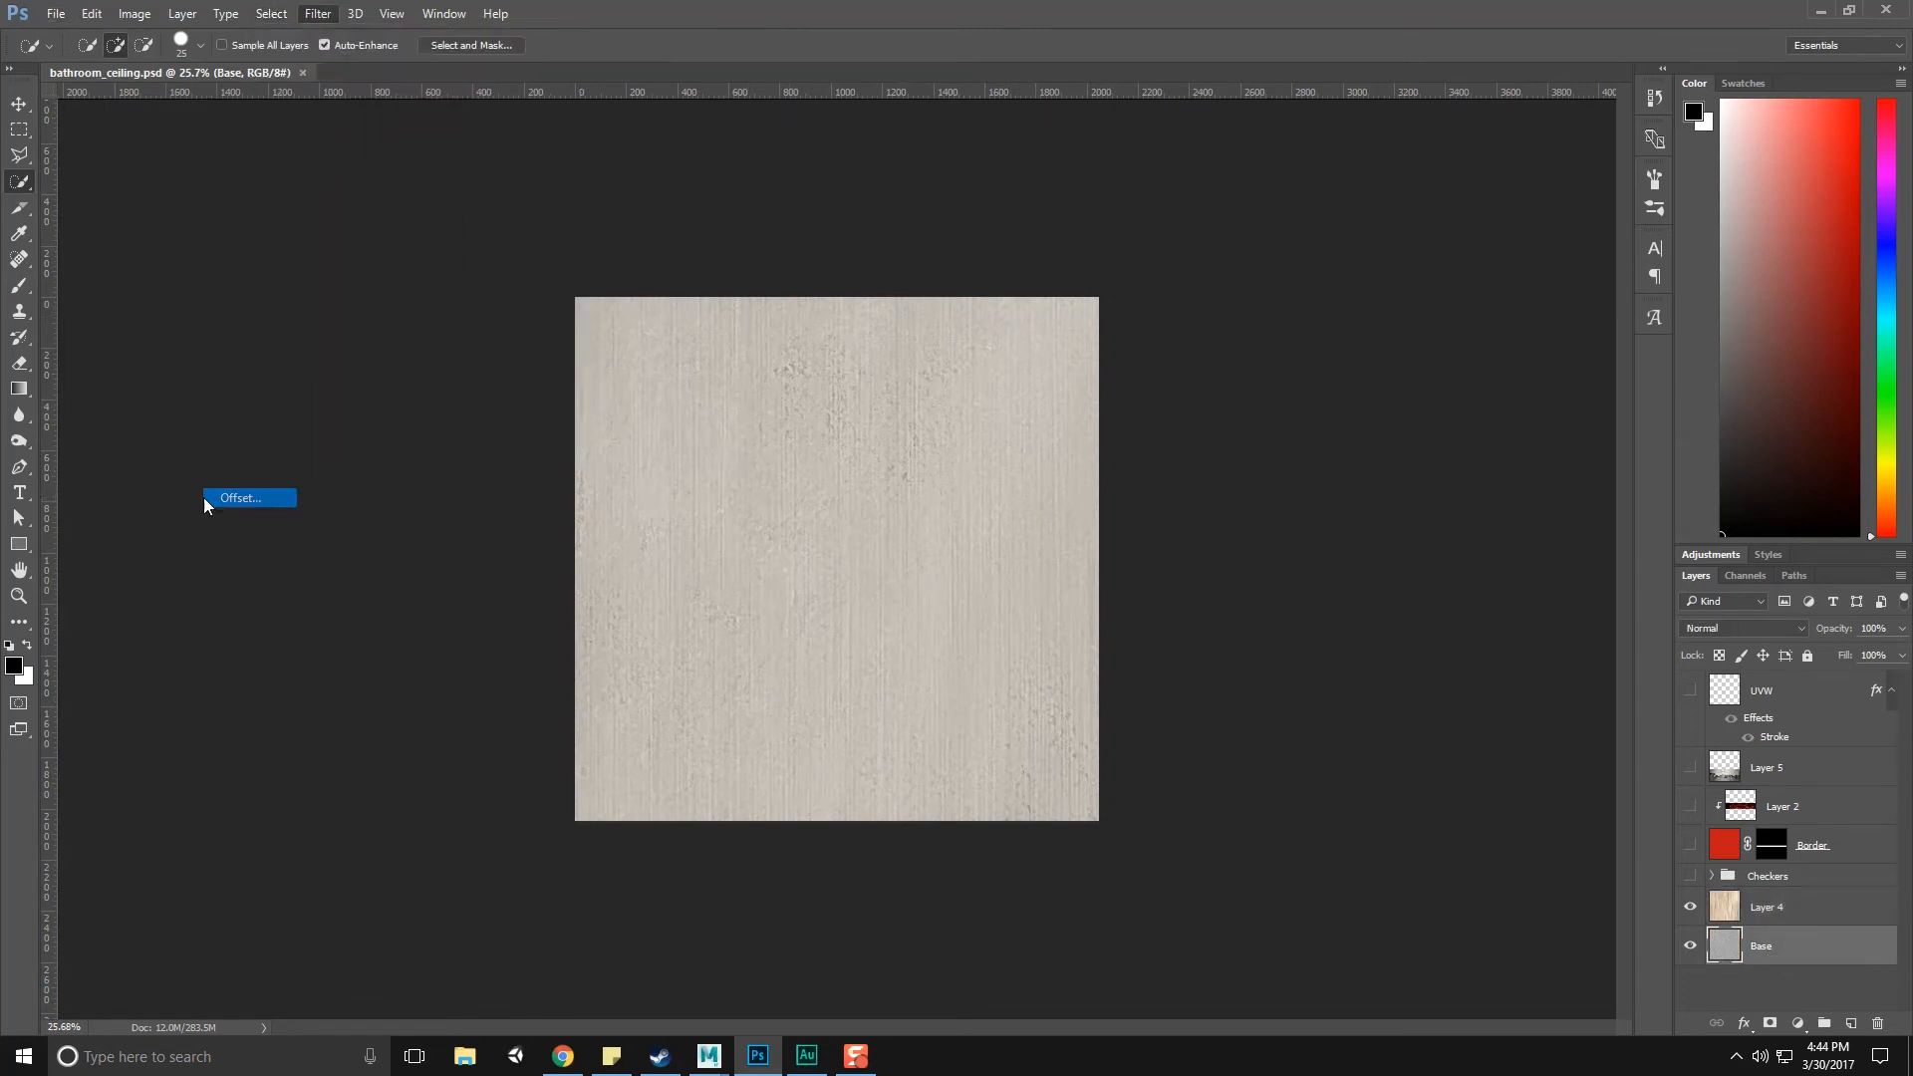
left_click(1062, 308)
key("w")
scroll(1127, 585, "up", 4, "alt")
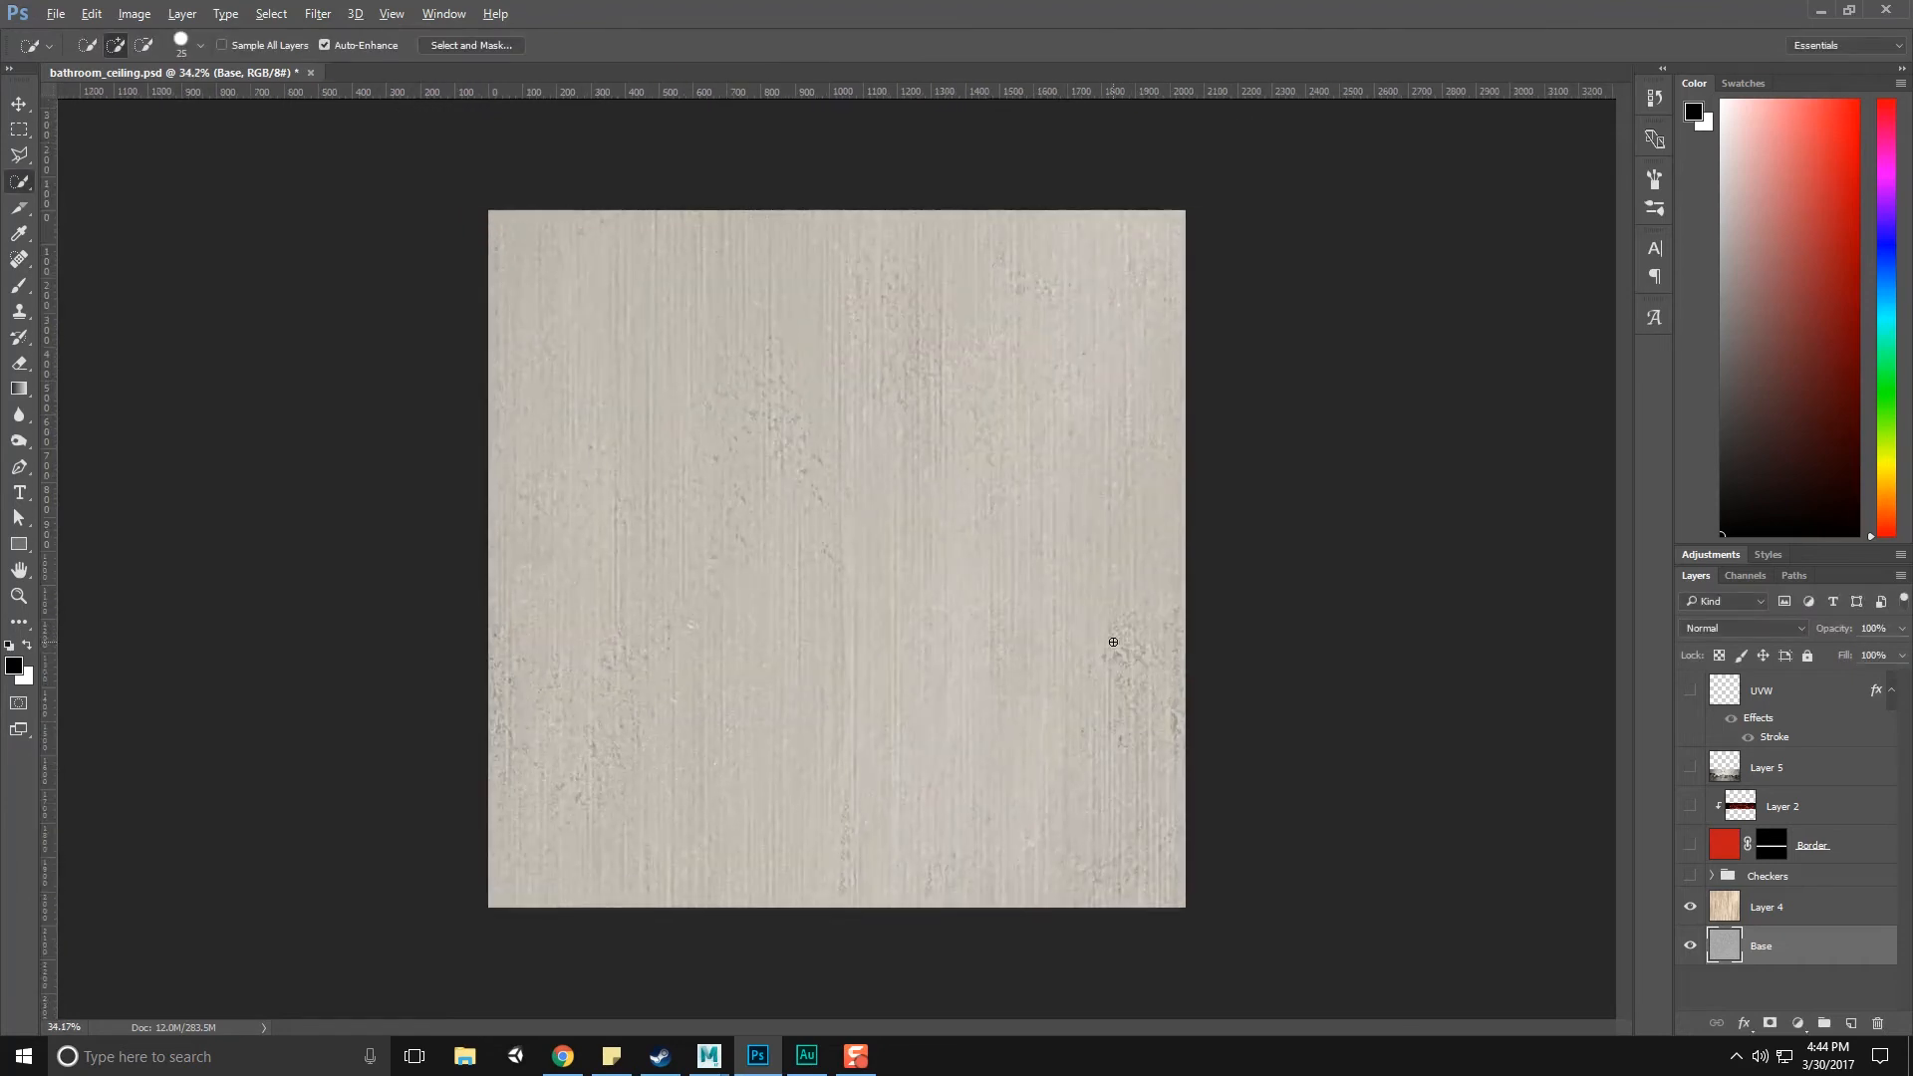
Hide Layer 4 and heal the Base layer's central vertical and horizontal seams with the Spot Healing Brush at size 150
left_click(1692, 908)
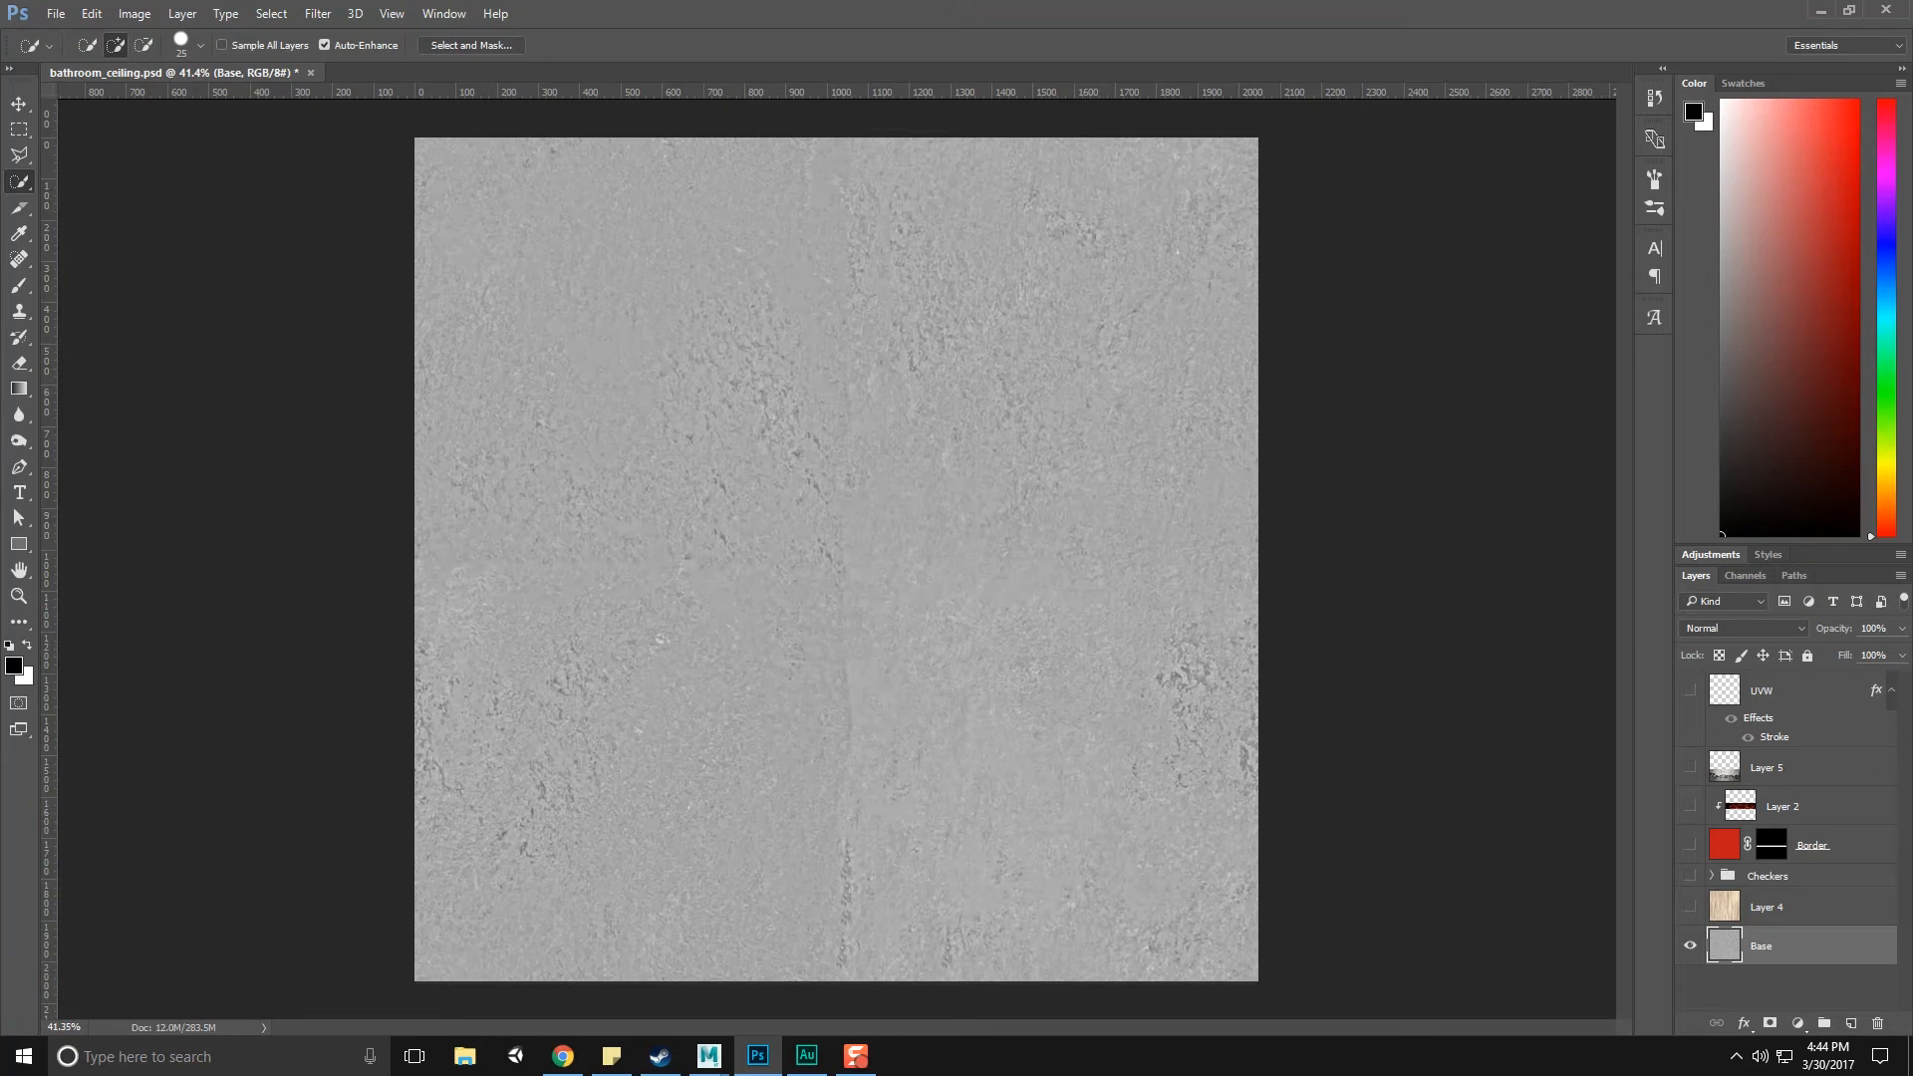
left_click(31, 256)
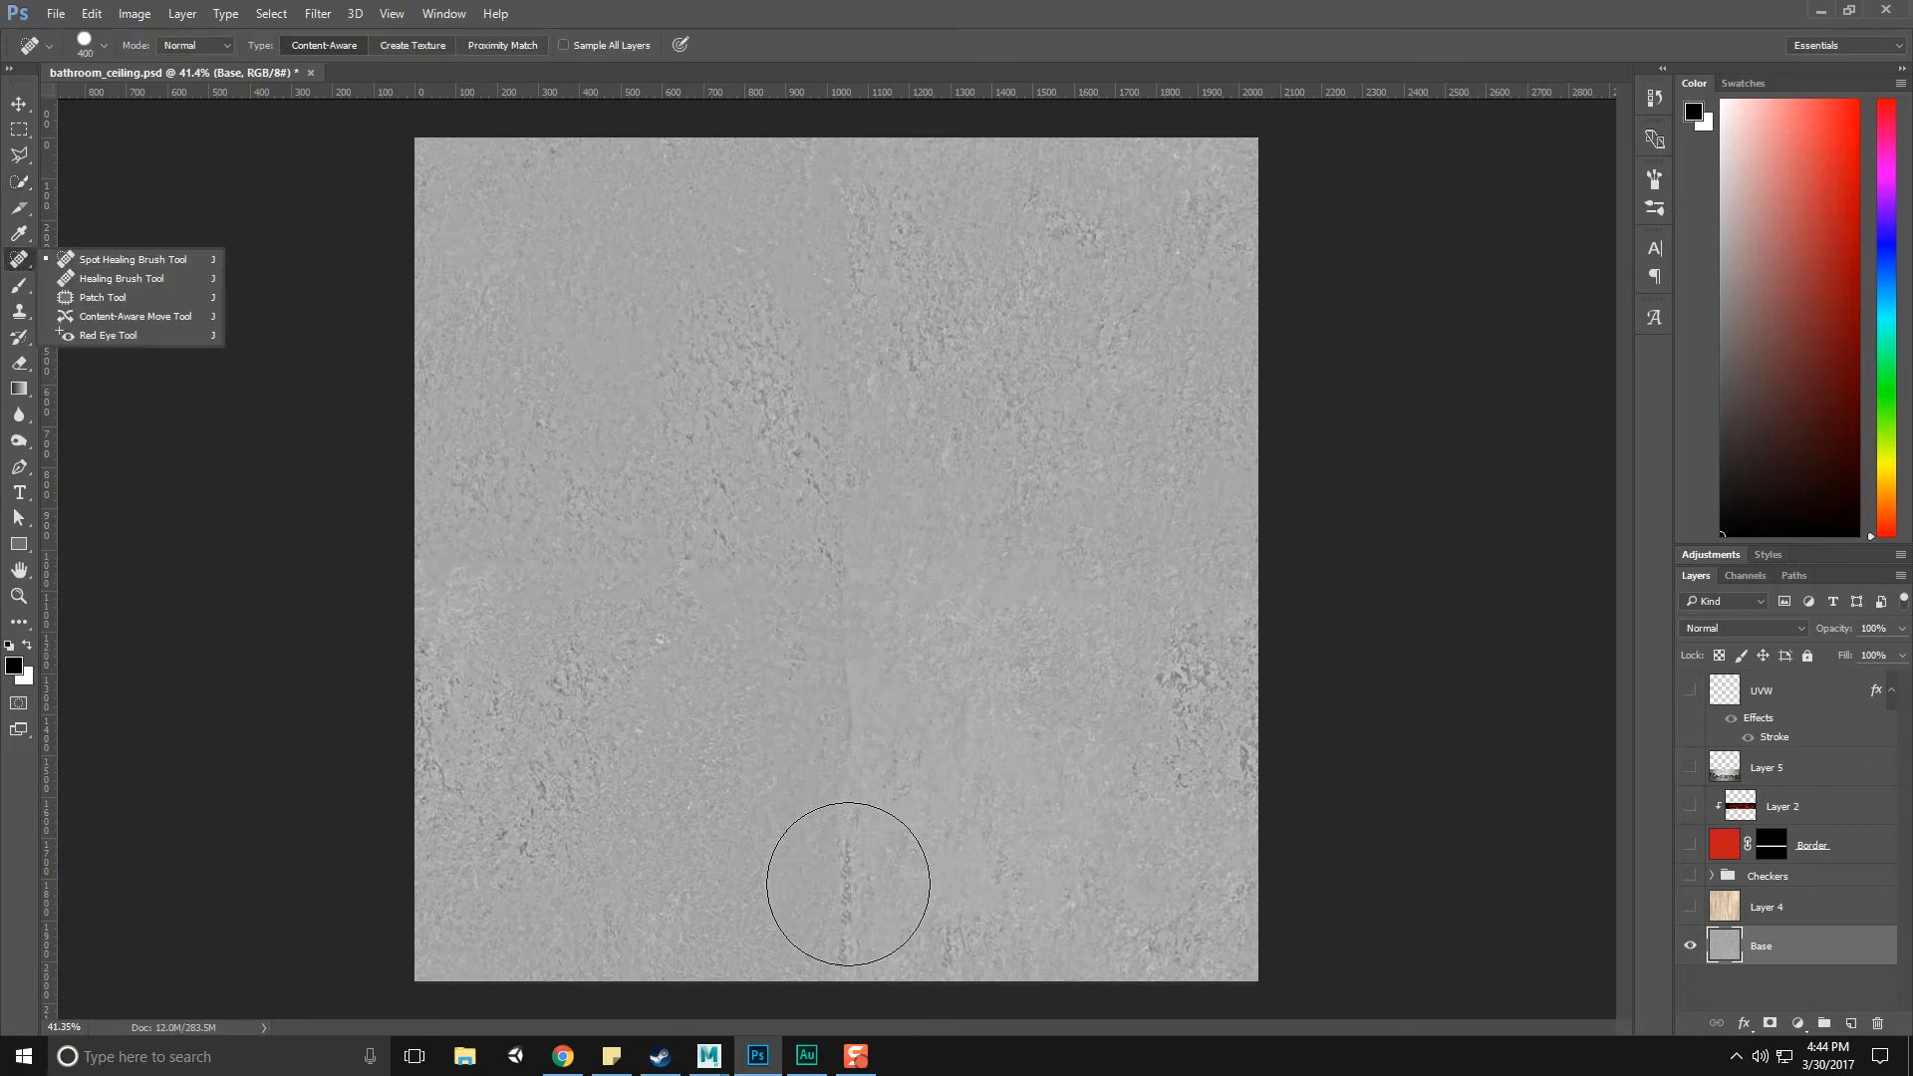
key("bracketleft")
key("bracketleft")
key("bracketleft")
key("bracketleft")
key("bracketleft")
mouse_move(840, 944)
left_mouse_down()
mouse_move(849, 468)
mouse_move(812, 182)
left_mouse_up()
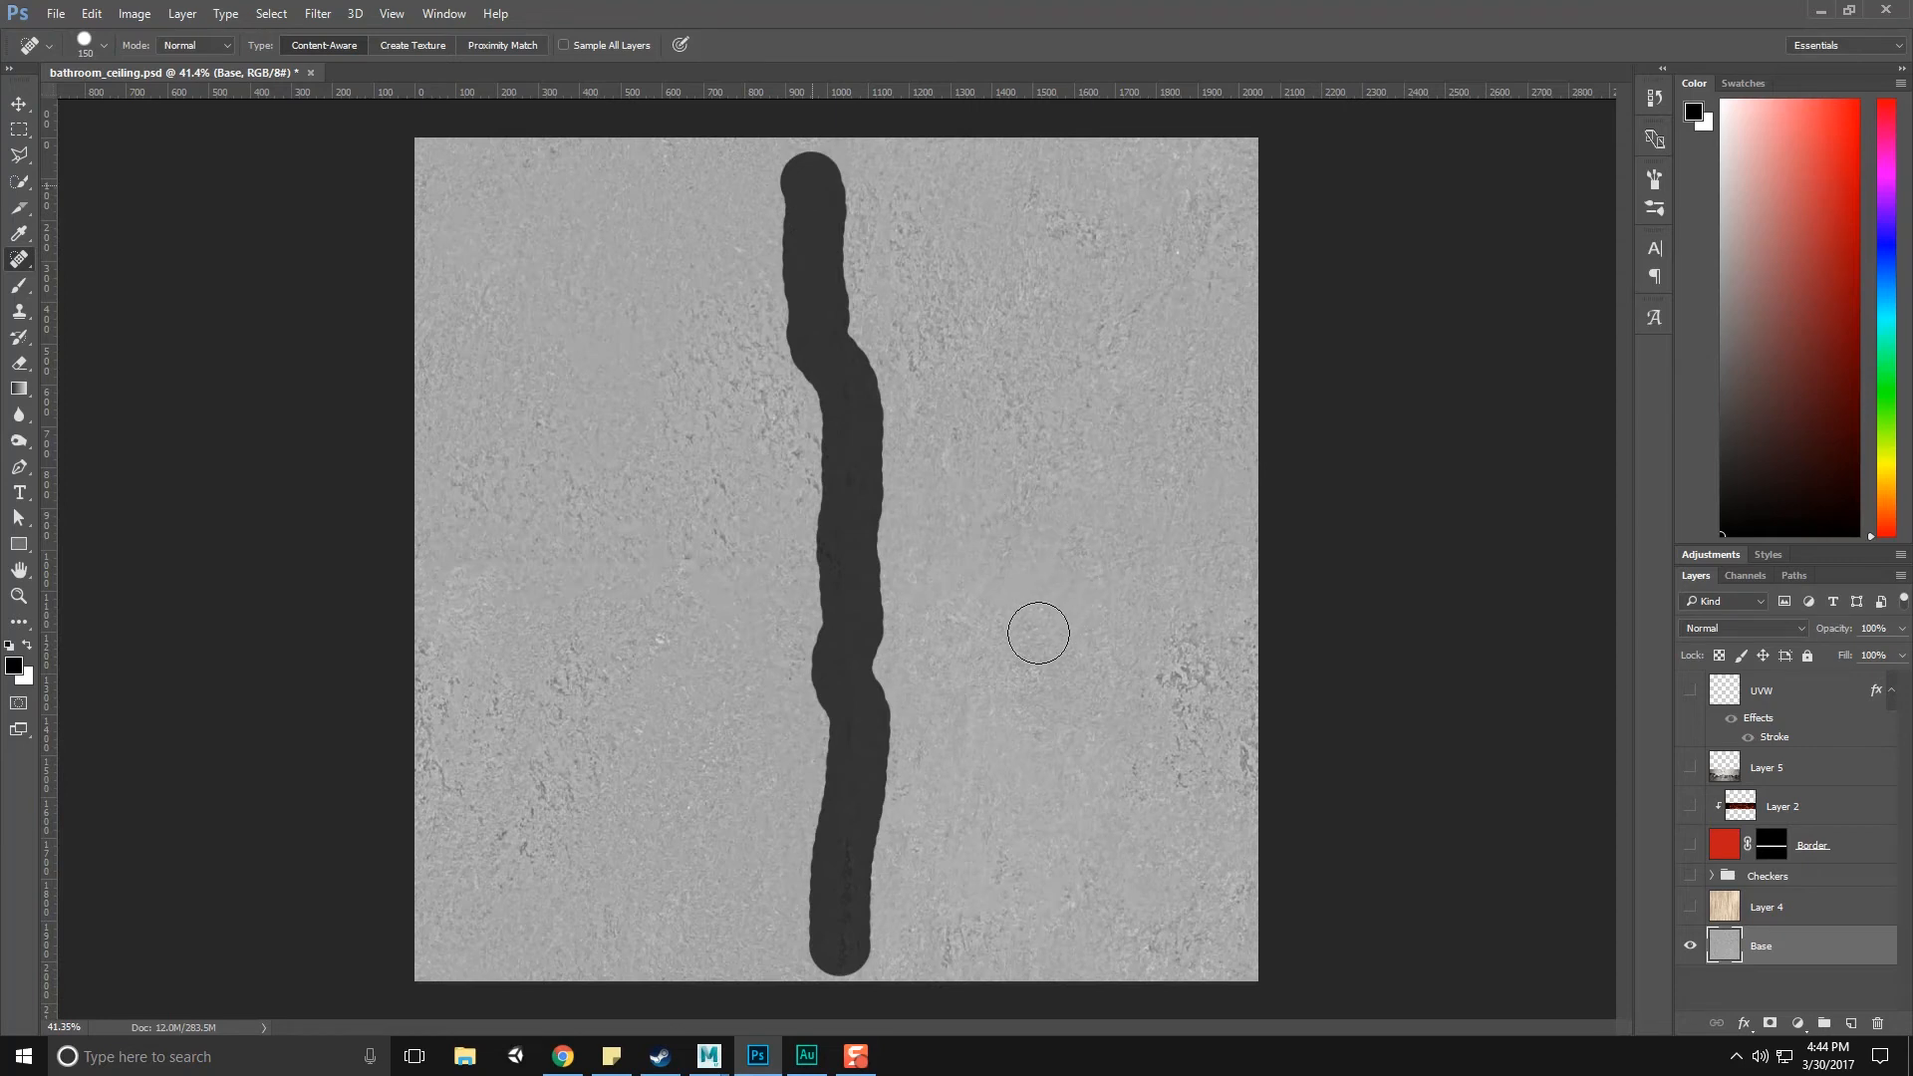
left_click_drag(475, 567, 1161, 571)
Switch to Maya, select the eight faces at the near end of the hall ceiling and planar-map them from the Y axis
mouse_move(710, 1054)
left_click(765, 1023)
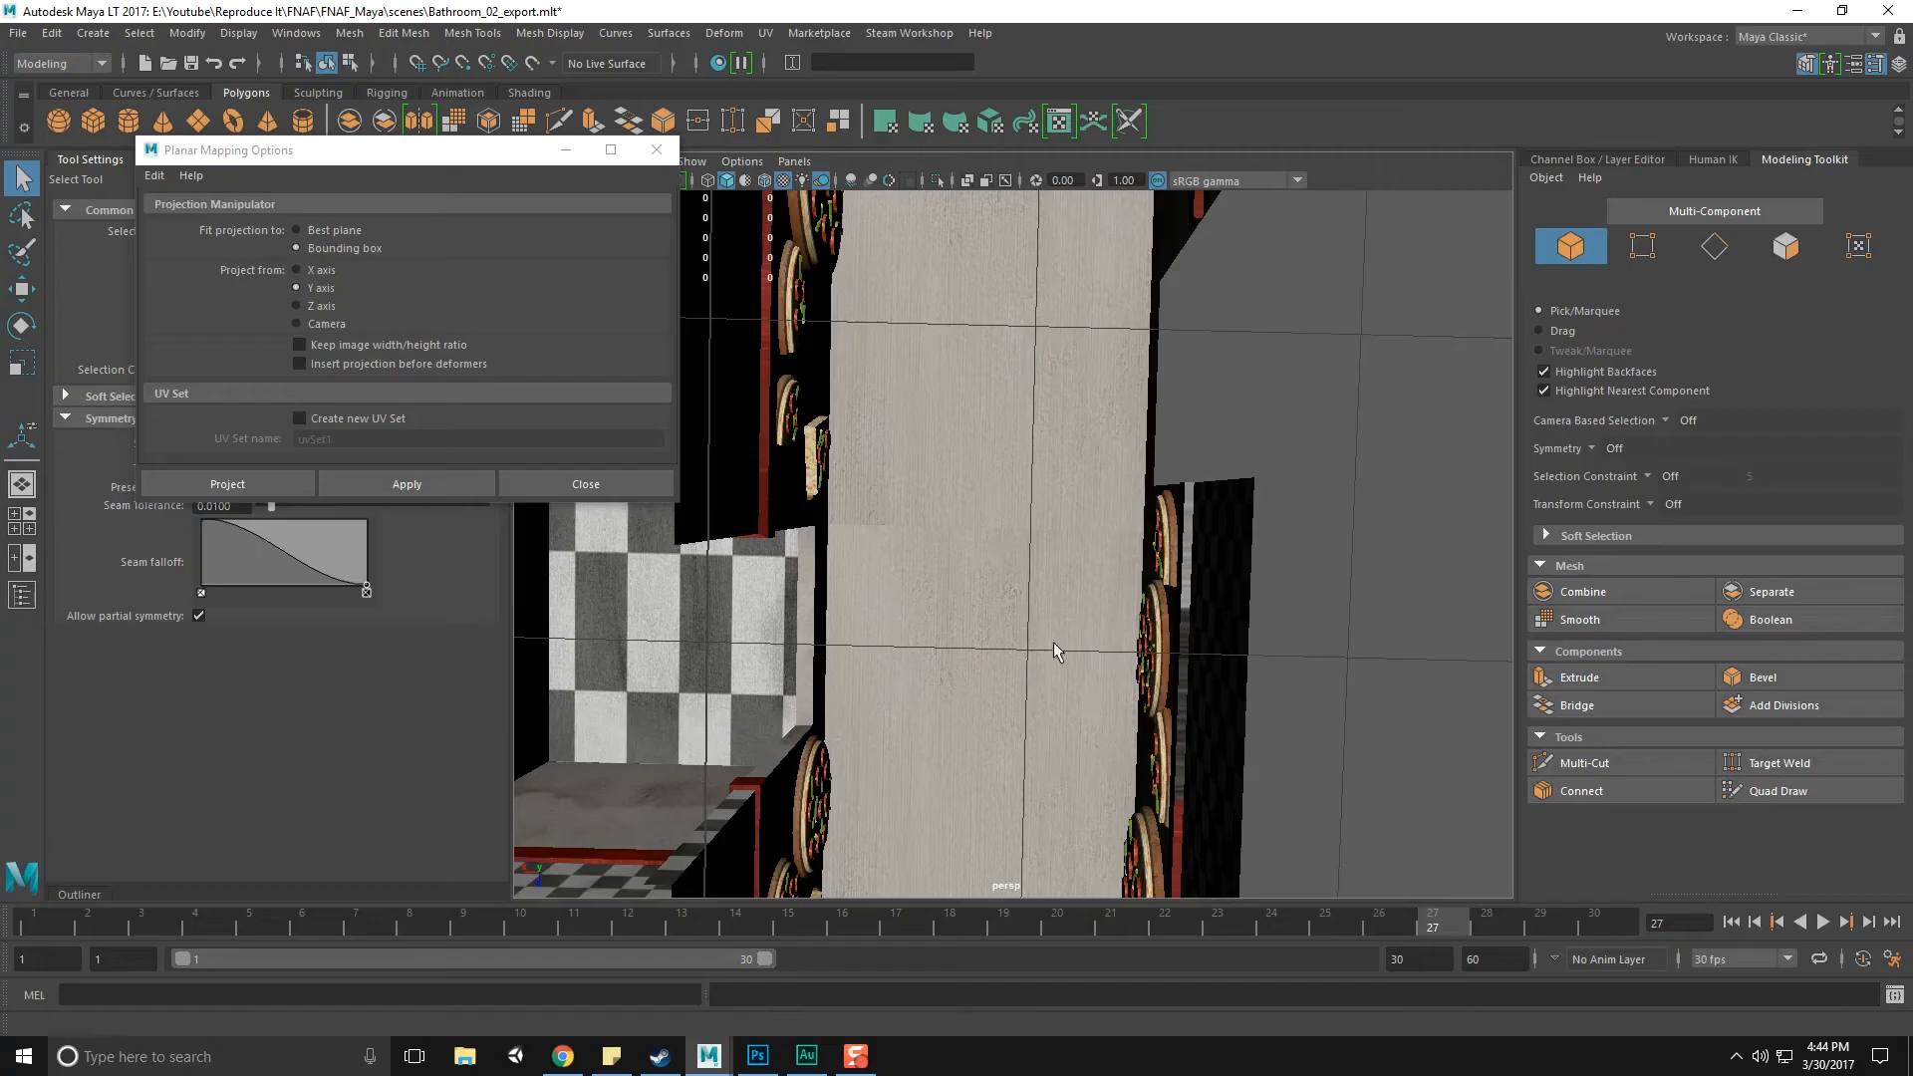
mouse_move(1001, 566)
left_mouse_down("alt")
mouse_move(1058, 387)
mouse_move(1008, 538)
left_mouse_up("alt")
left_click(989, 483)
right_click_drag(975, 419, 1001, 668)
scroll(1019, 738, "down", 8)
left_click_drag(1022, 767, 1007, 588, "alt")
left_click_drag(1123, 674, 1096, 674, "alt")
left_click(1096, 674)
left_click_drag(873, 571, 1131, 713)
middle_click_drag(1066, 542, 1063, 625, "alt")
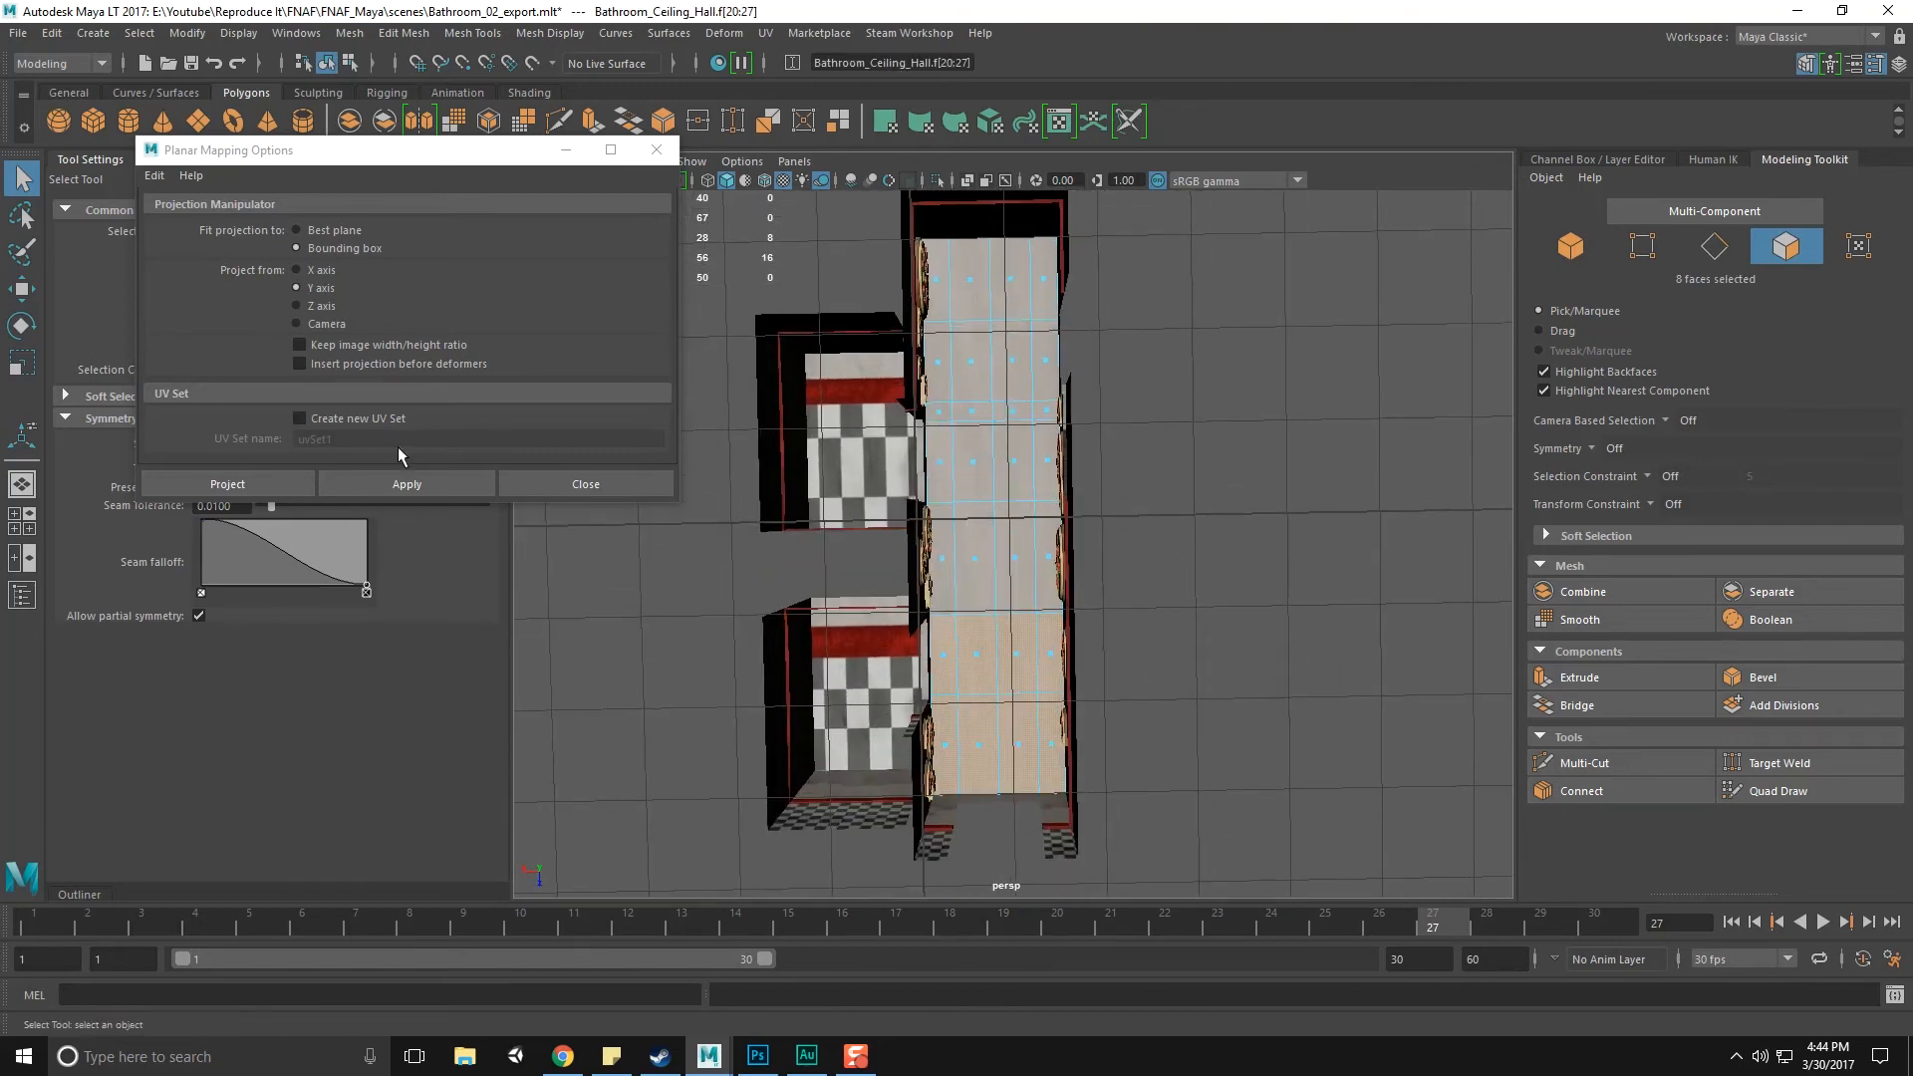
left_click(257, 481)
scroll(1086, 697, "up", 6)
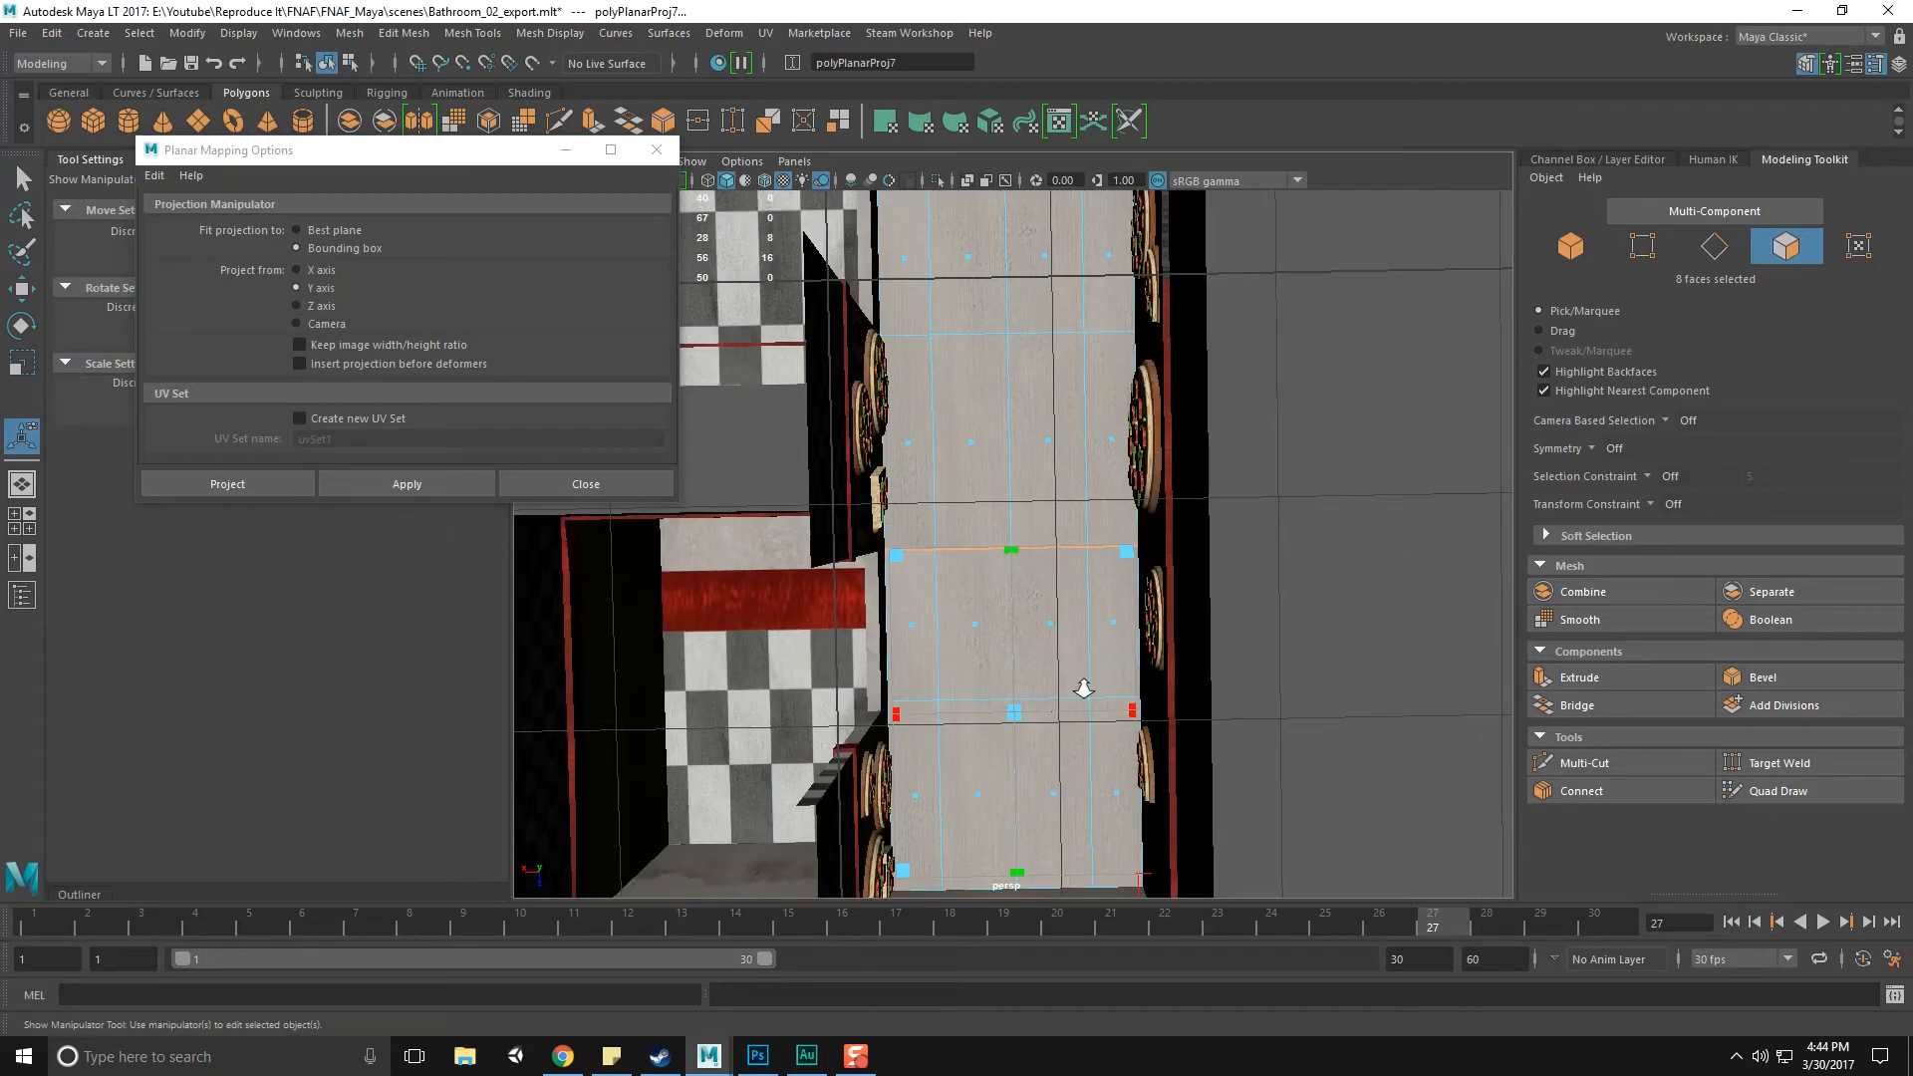
scroll(1108, 737, "down", 5)
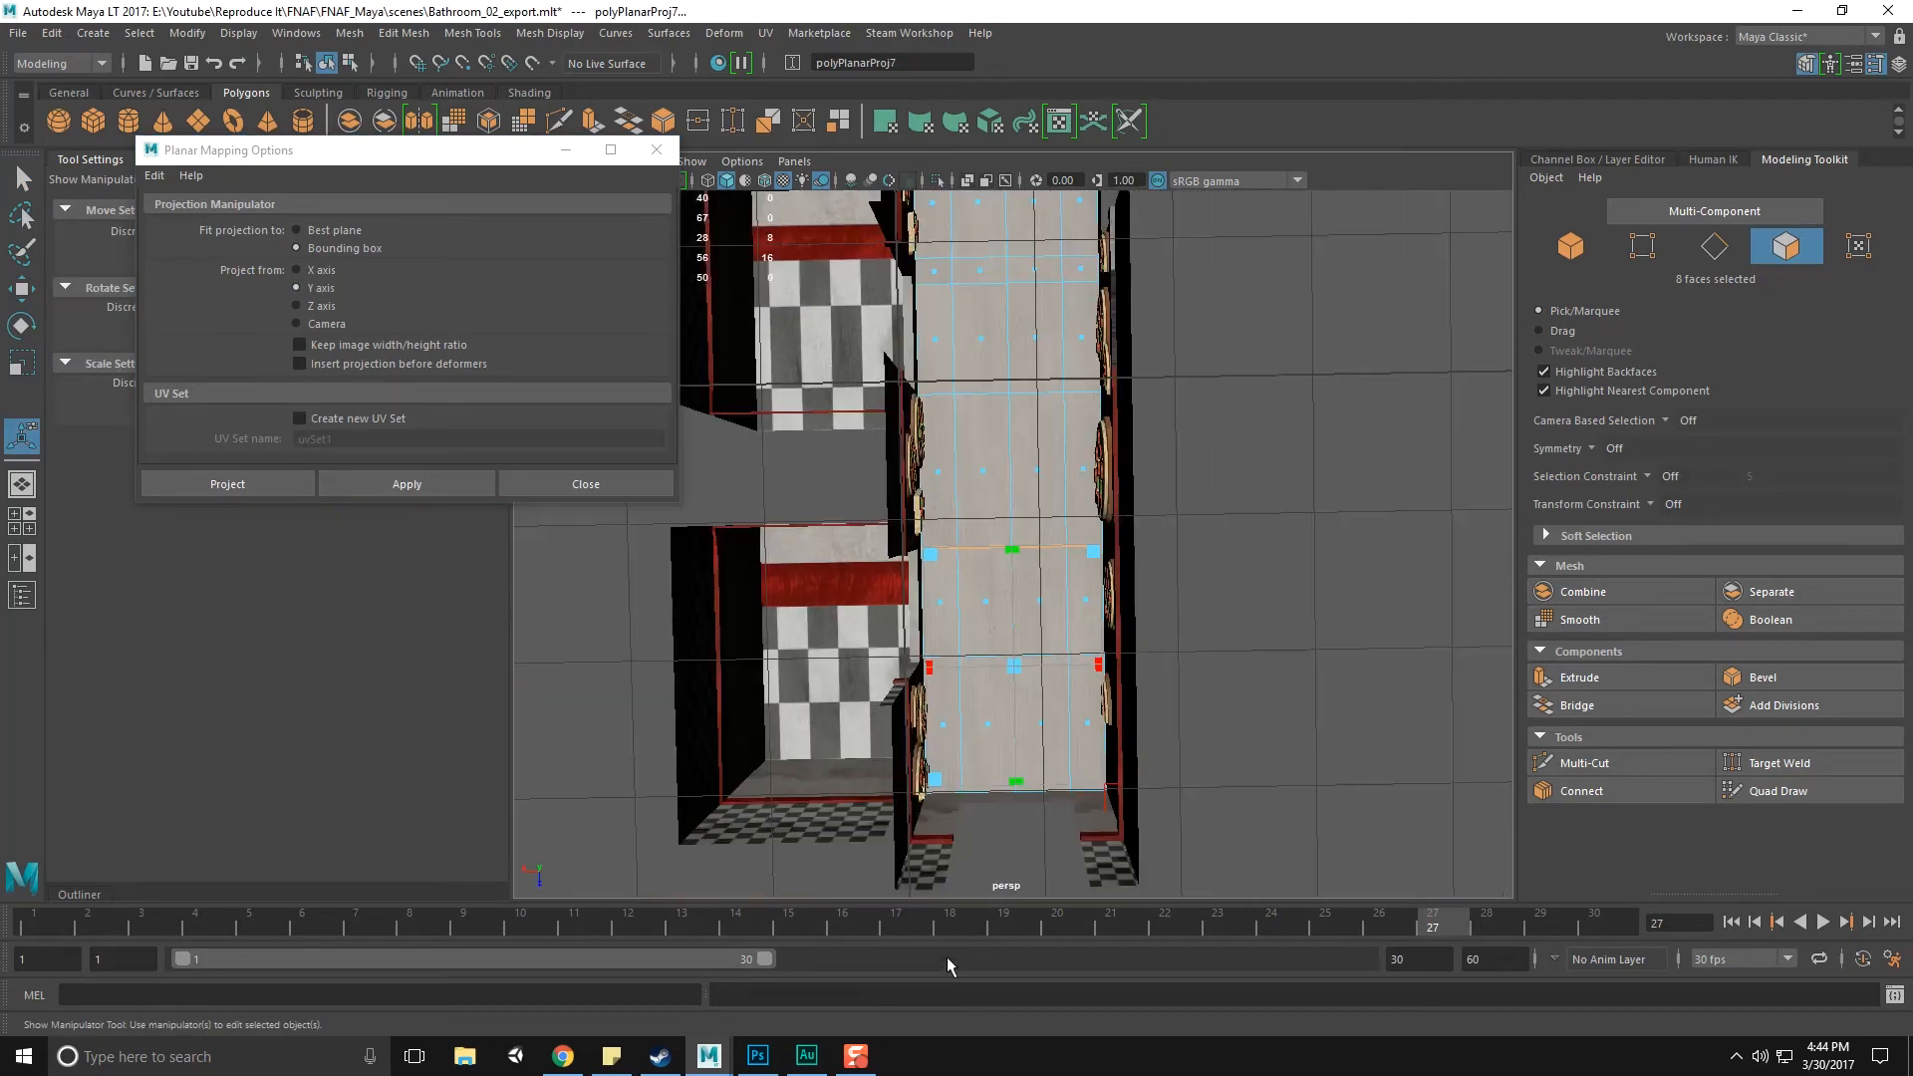
Select the middle block of hall ceiling faces and planar-map it from the Y axis with the same options
middle_click_drag(1030, 566, 1033, 646, "alt")
left_click_drag(911, 497, 1125, 630)
middle_click_drag(1132, 522, 1125, 673, "alt")
middle_click_drag(860, 549, 877, 551, "alt")
left_click(455, 484)
Select the remaining block of faces at the hall ceiling's far end, planar-map it from the Y axis and deselect
left_click_drag(870, 311, 1164, 558)
left_click(368, 487)
left_click(1249, 600)
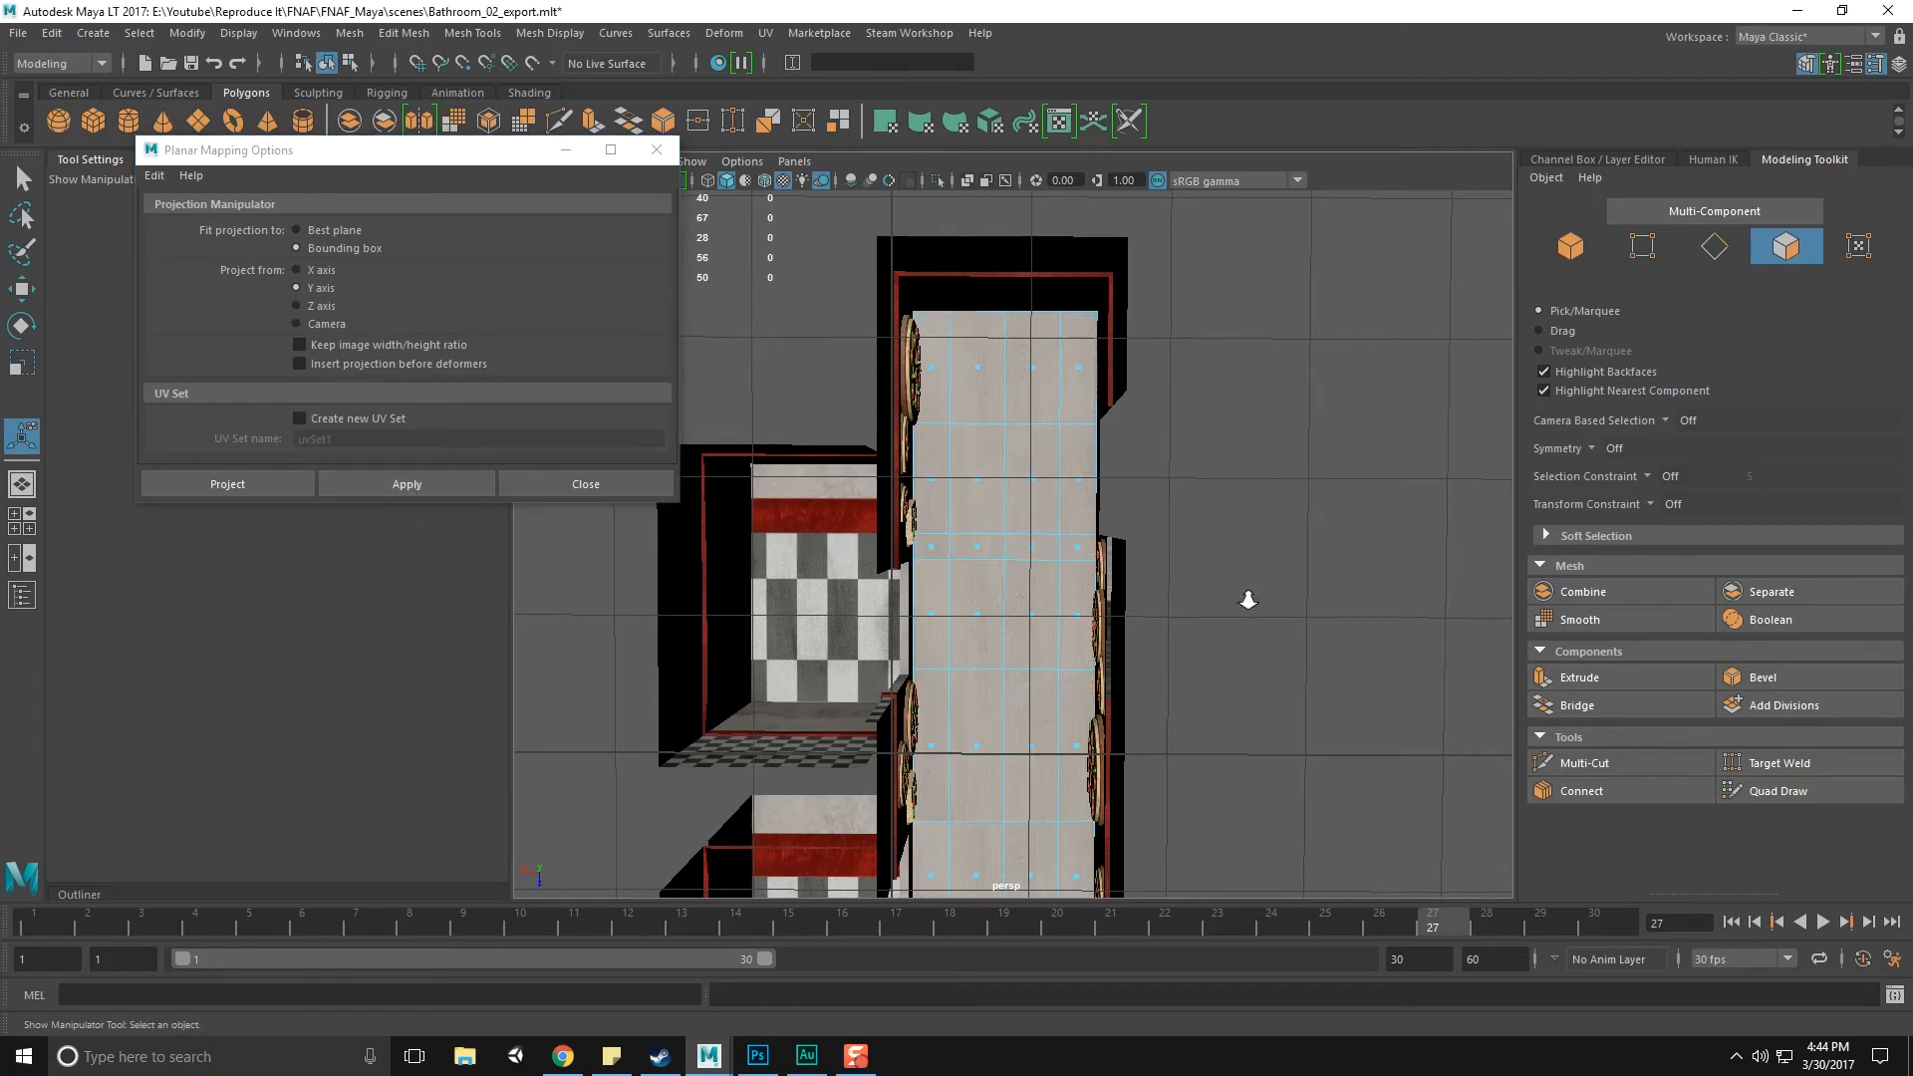
scroll(1249, 600, "up", 5)
middle_click_drag(1037, 389, 1027, 469, "alt")
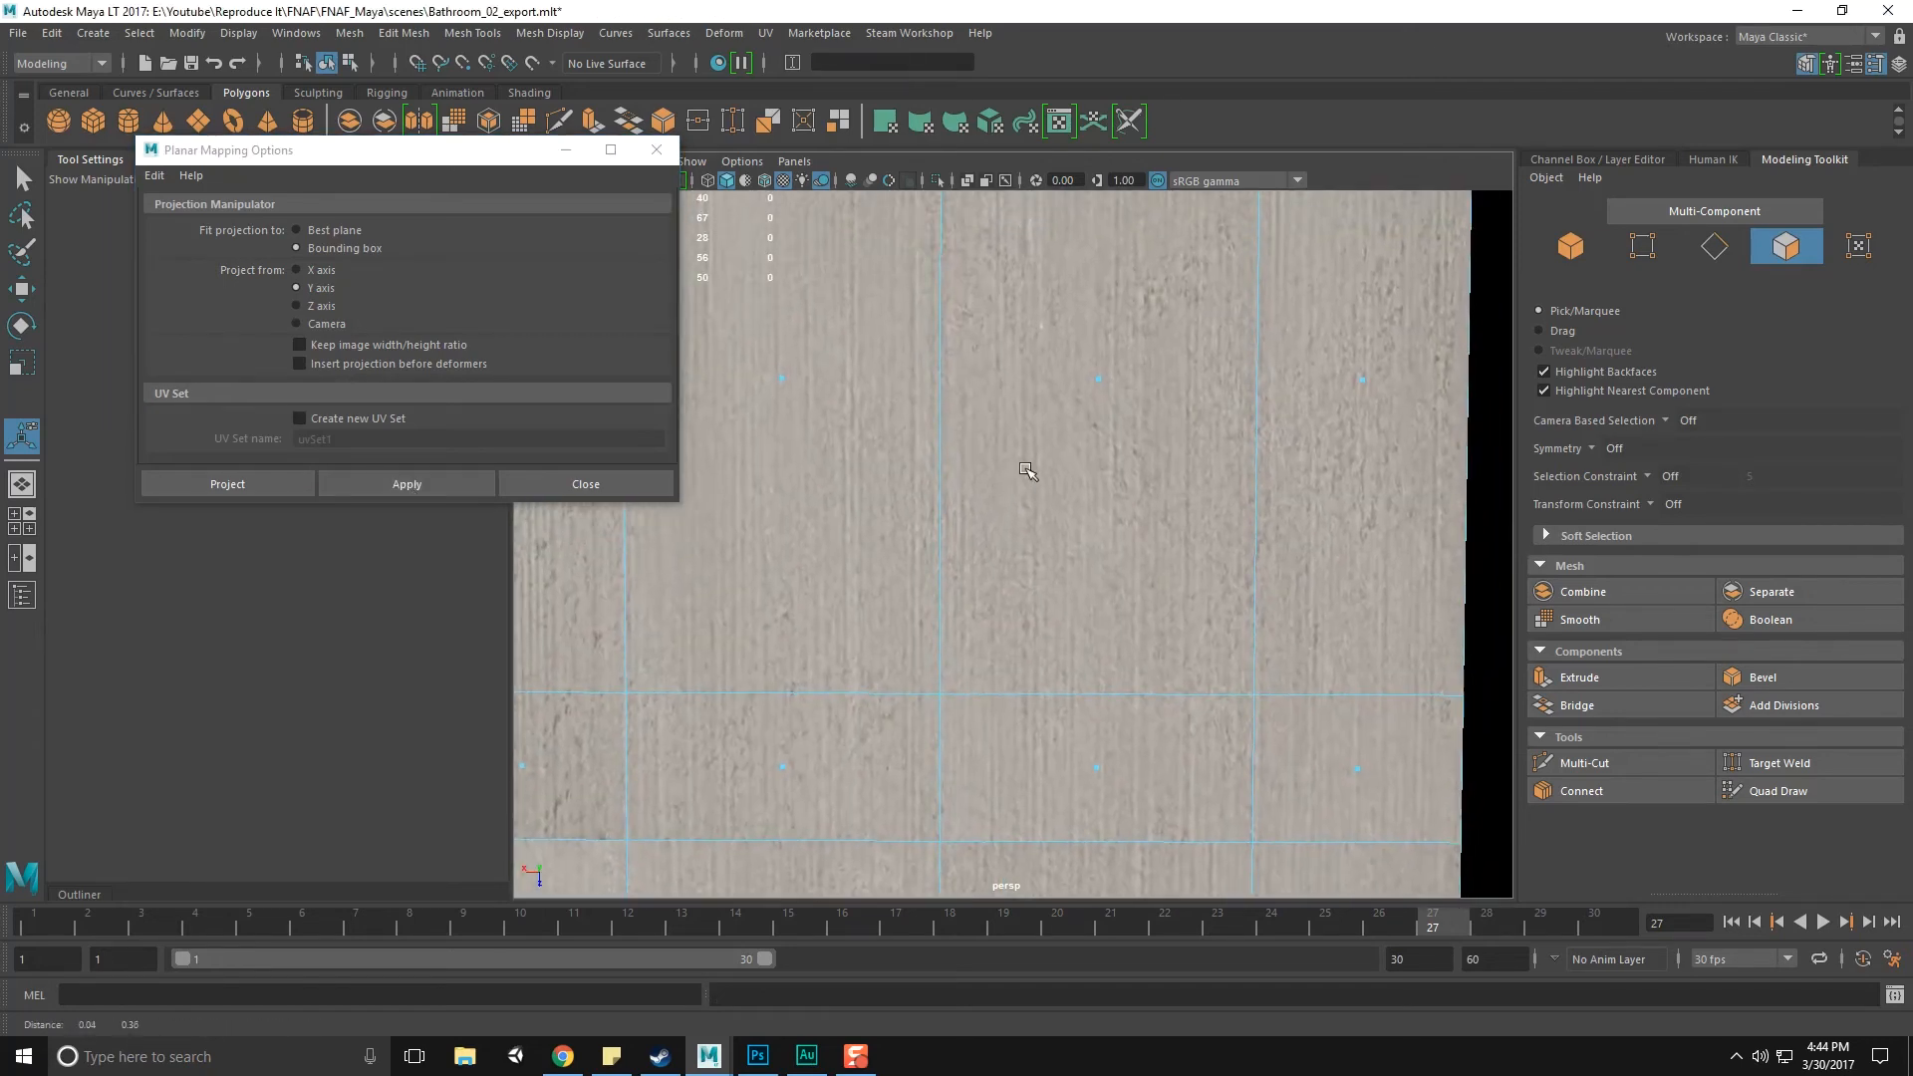
scroll(1074, 595, "down", 5)
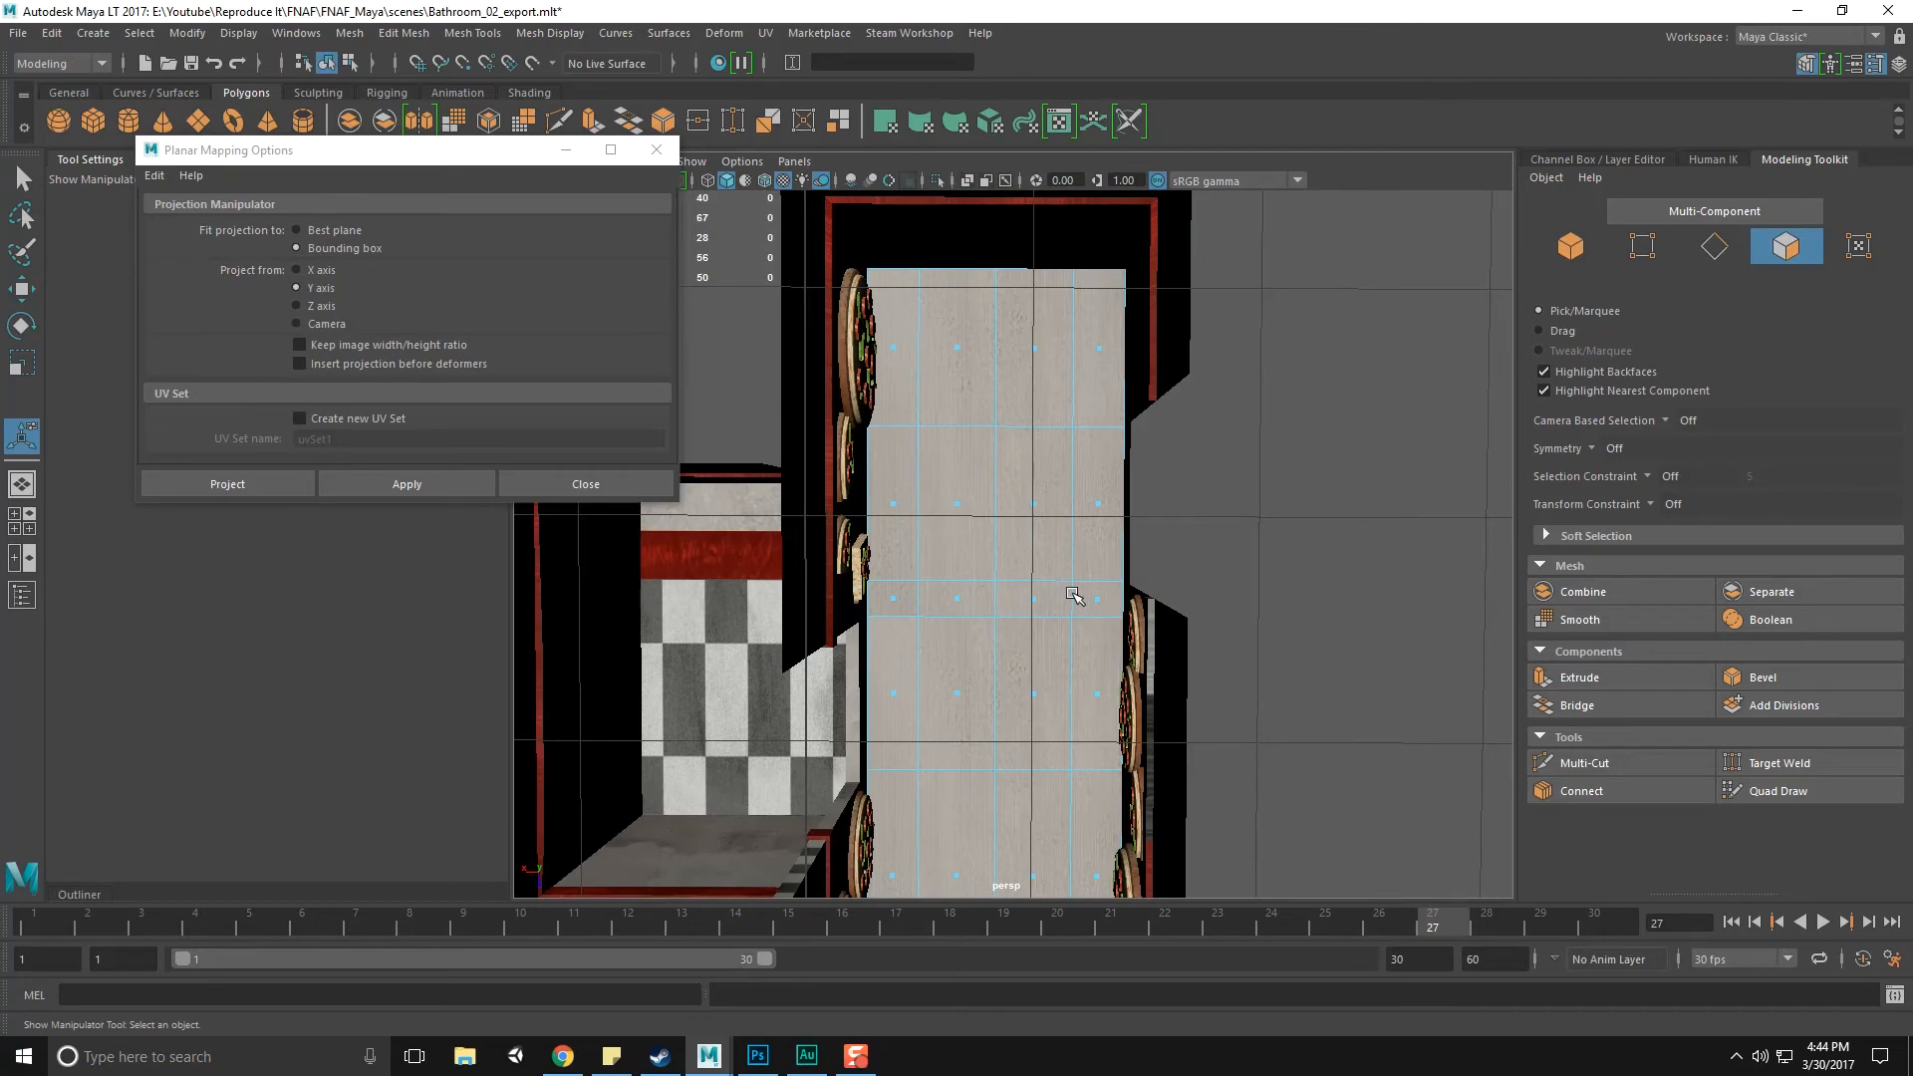
Return to object selection and save the Maya scene
key("q")
key("F8")
scroll(1277, 578, "up", 5)
key("ctrl+s")
Switch to Photoshop, show Layer 4 over the healed Base layer and set Layer 4's opacity to 77%
left_click(757, 1056)
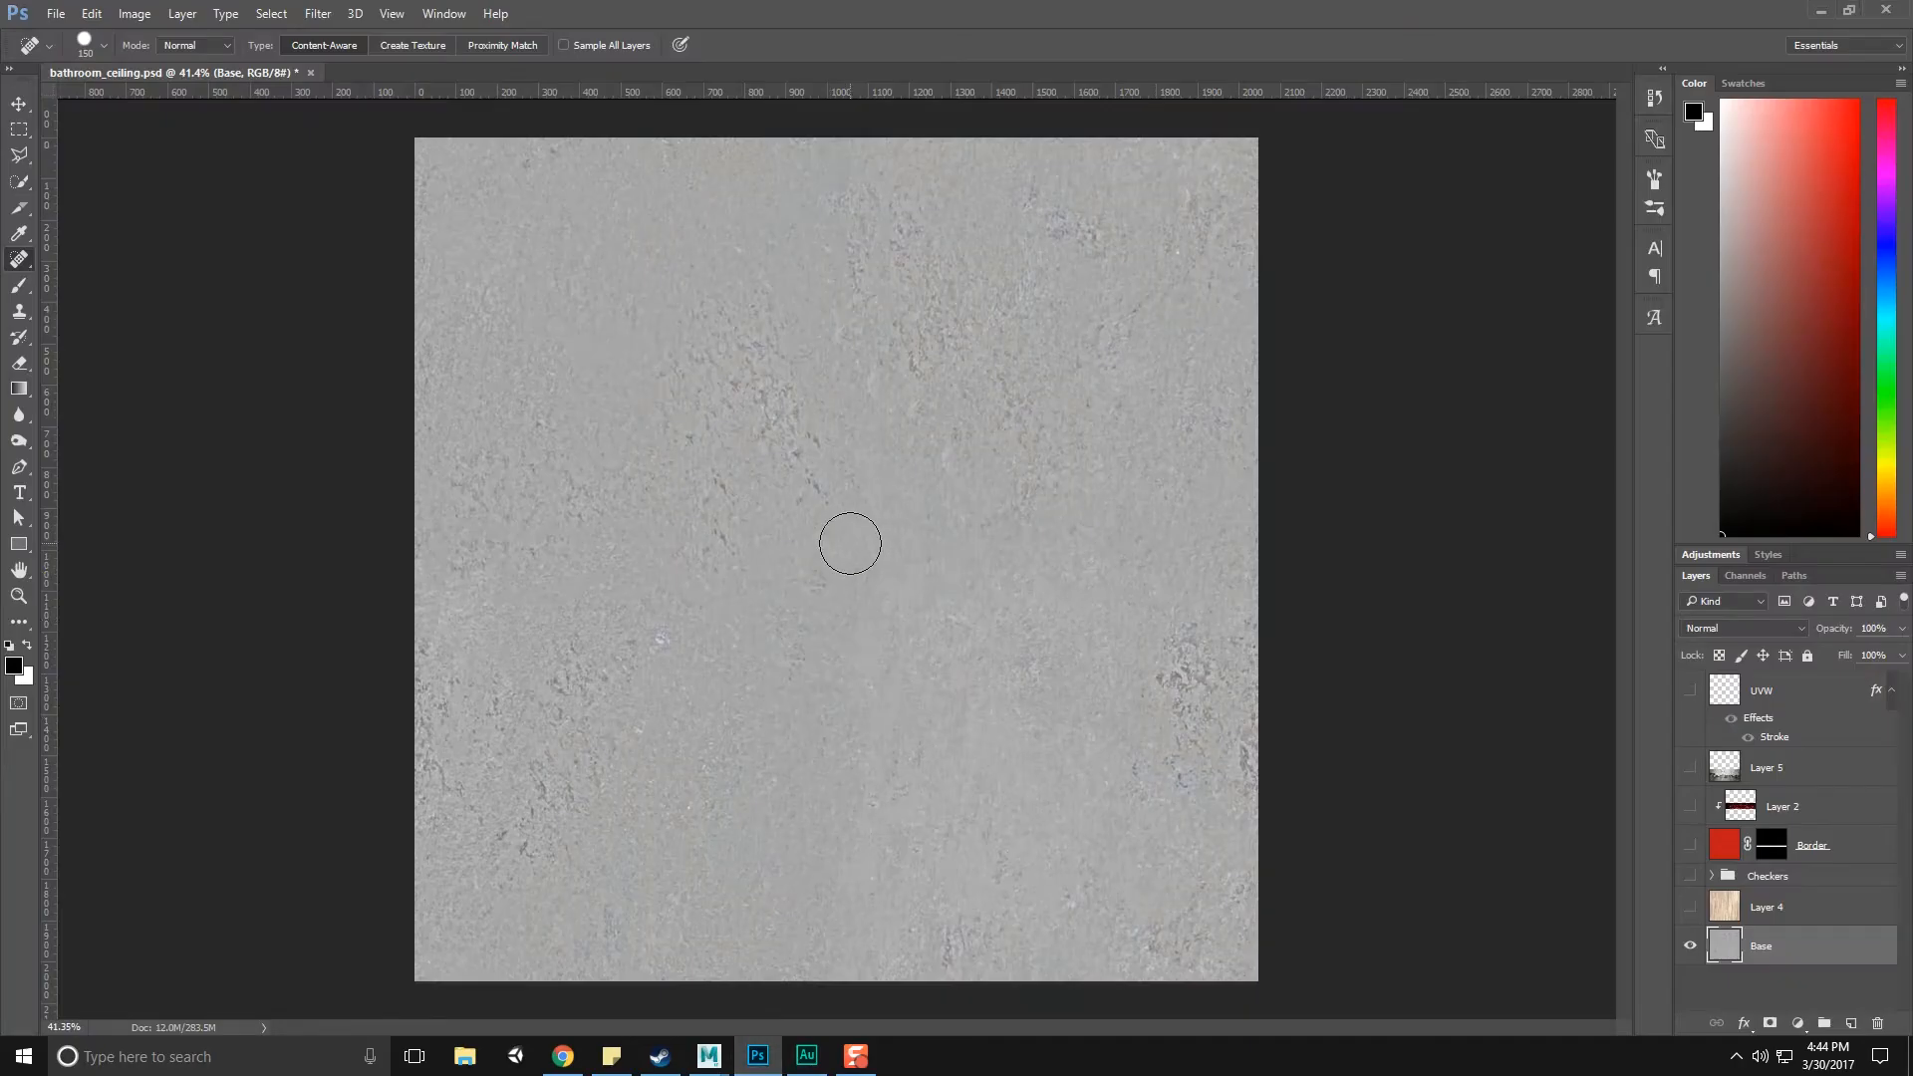
scroll(841, 641, "up", 2, "alt")
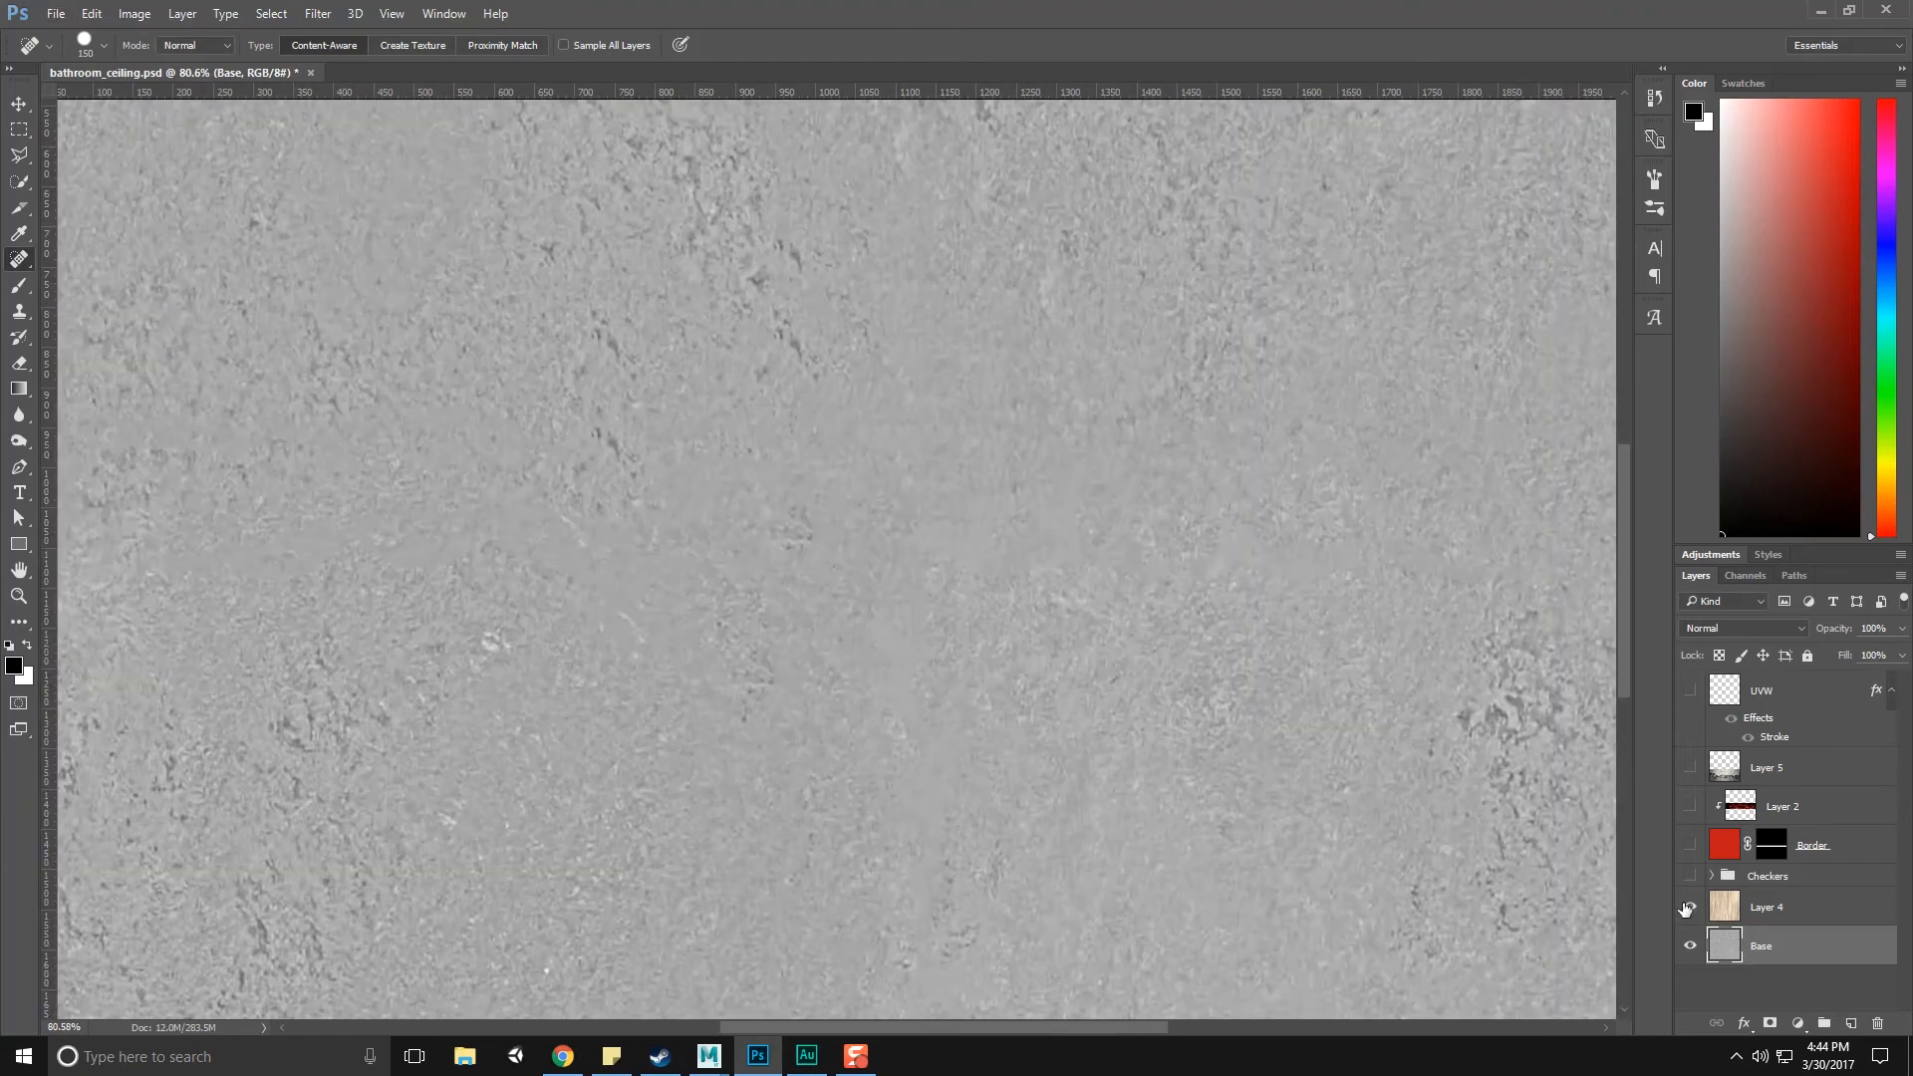
left_click(1687, 909)
scroll(1103, 709, "down", 3, "alt")
left_click(1804, 907)
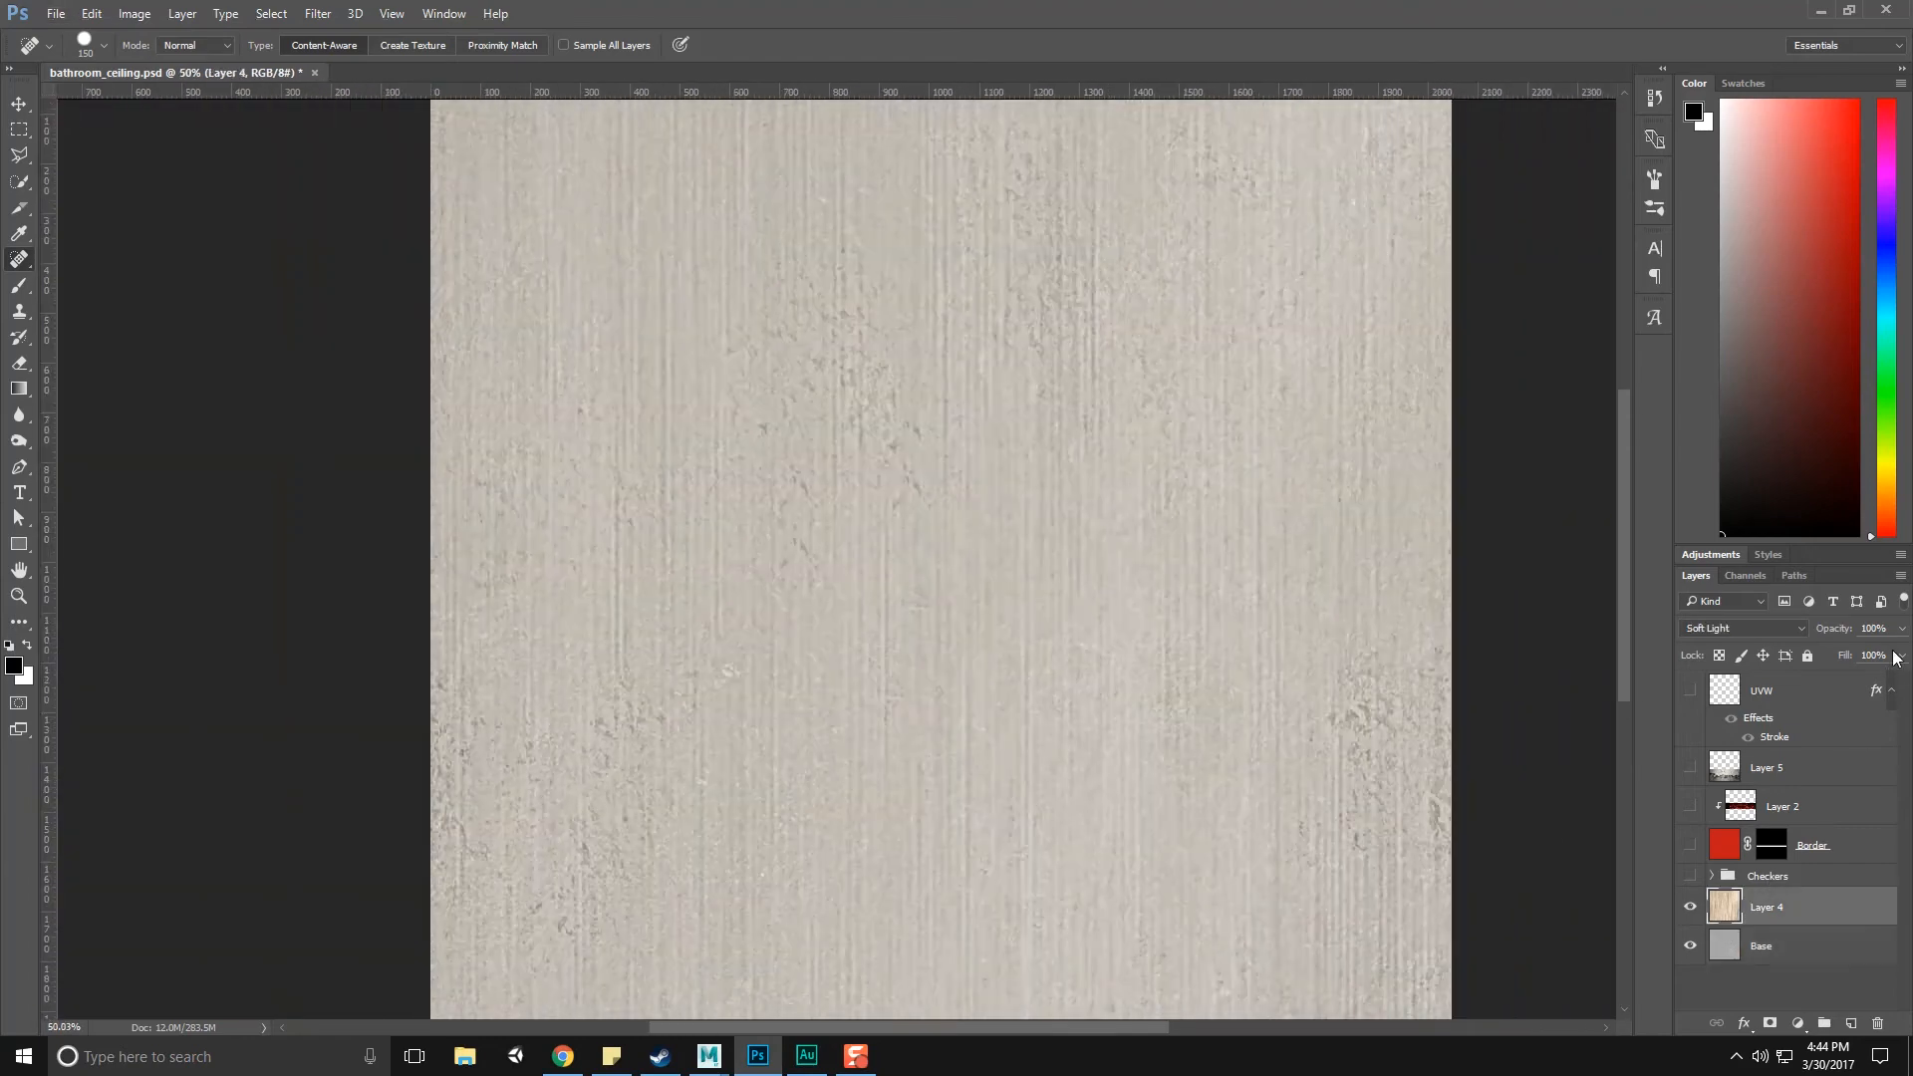
scroll(1347, 861, "down", 1, "alt")
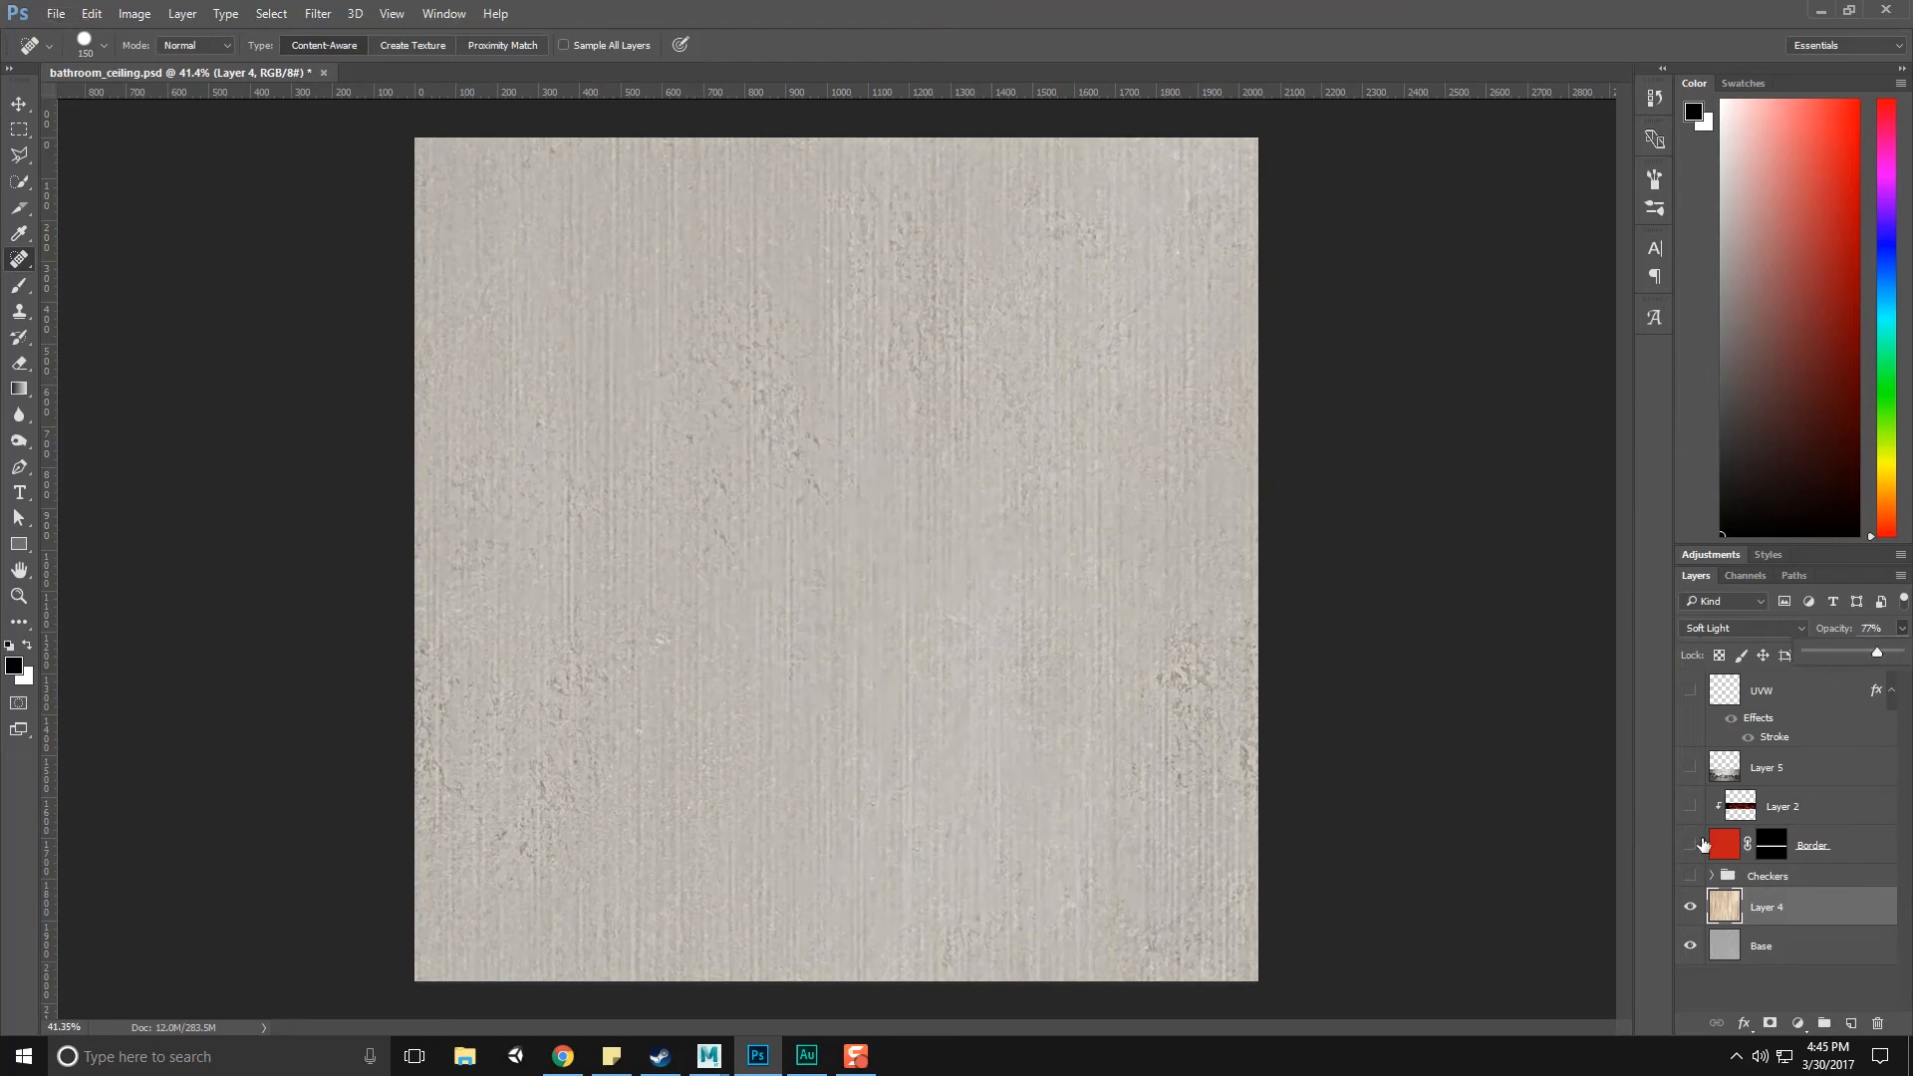
Begin saving a copy of the ceiling texture and choose PNG as its file format
left_click(56, 13)
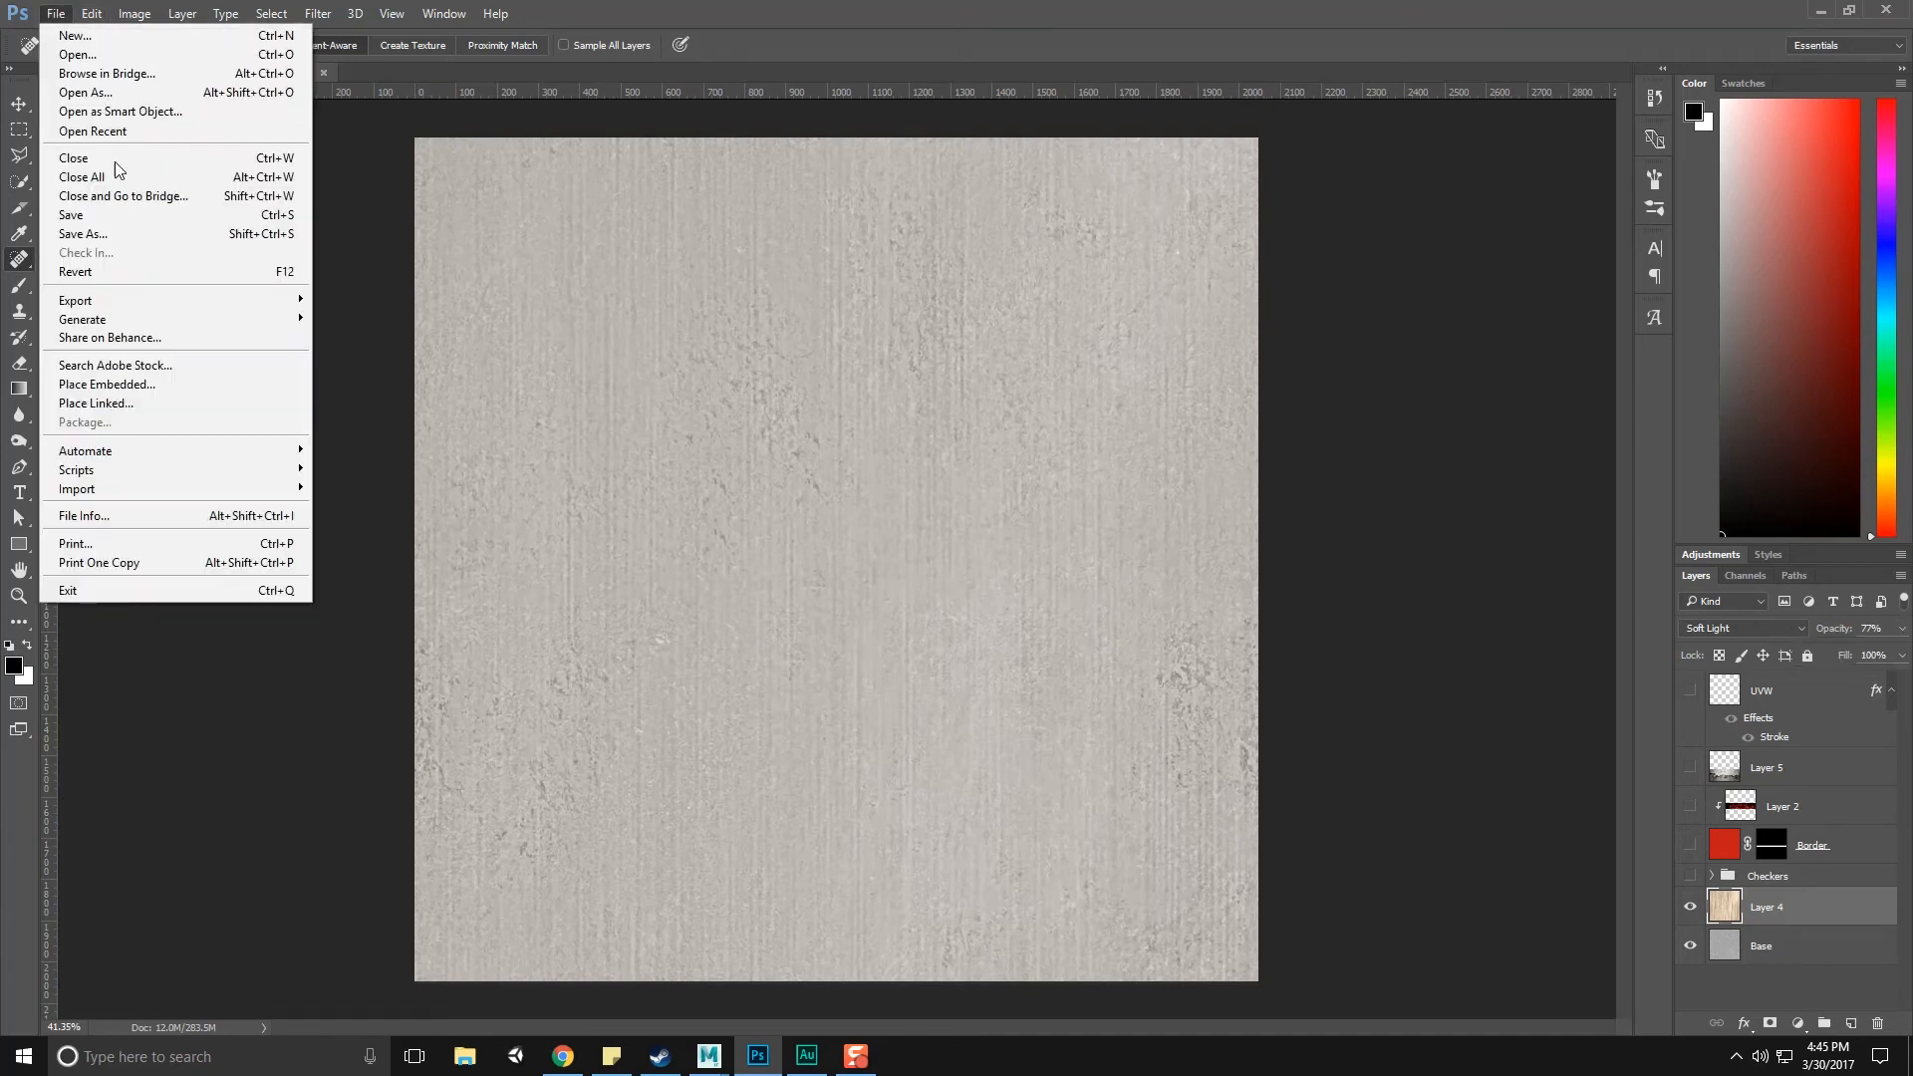
left_click(132, 227)
left_click(460, 827)
left_click(465, 742)
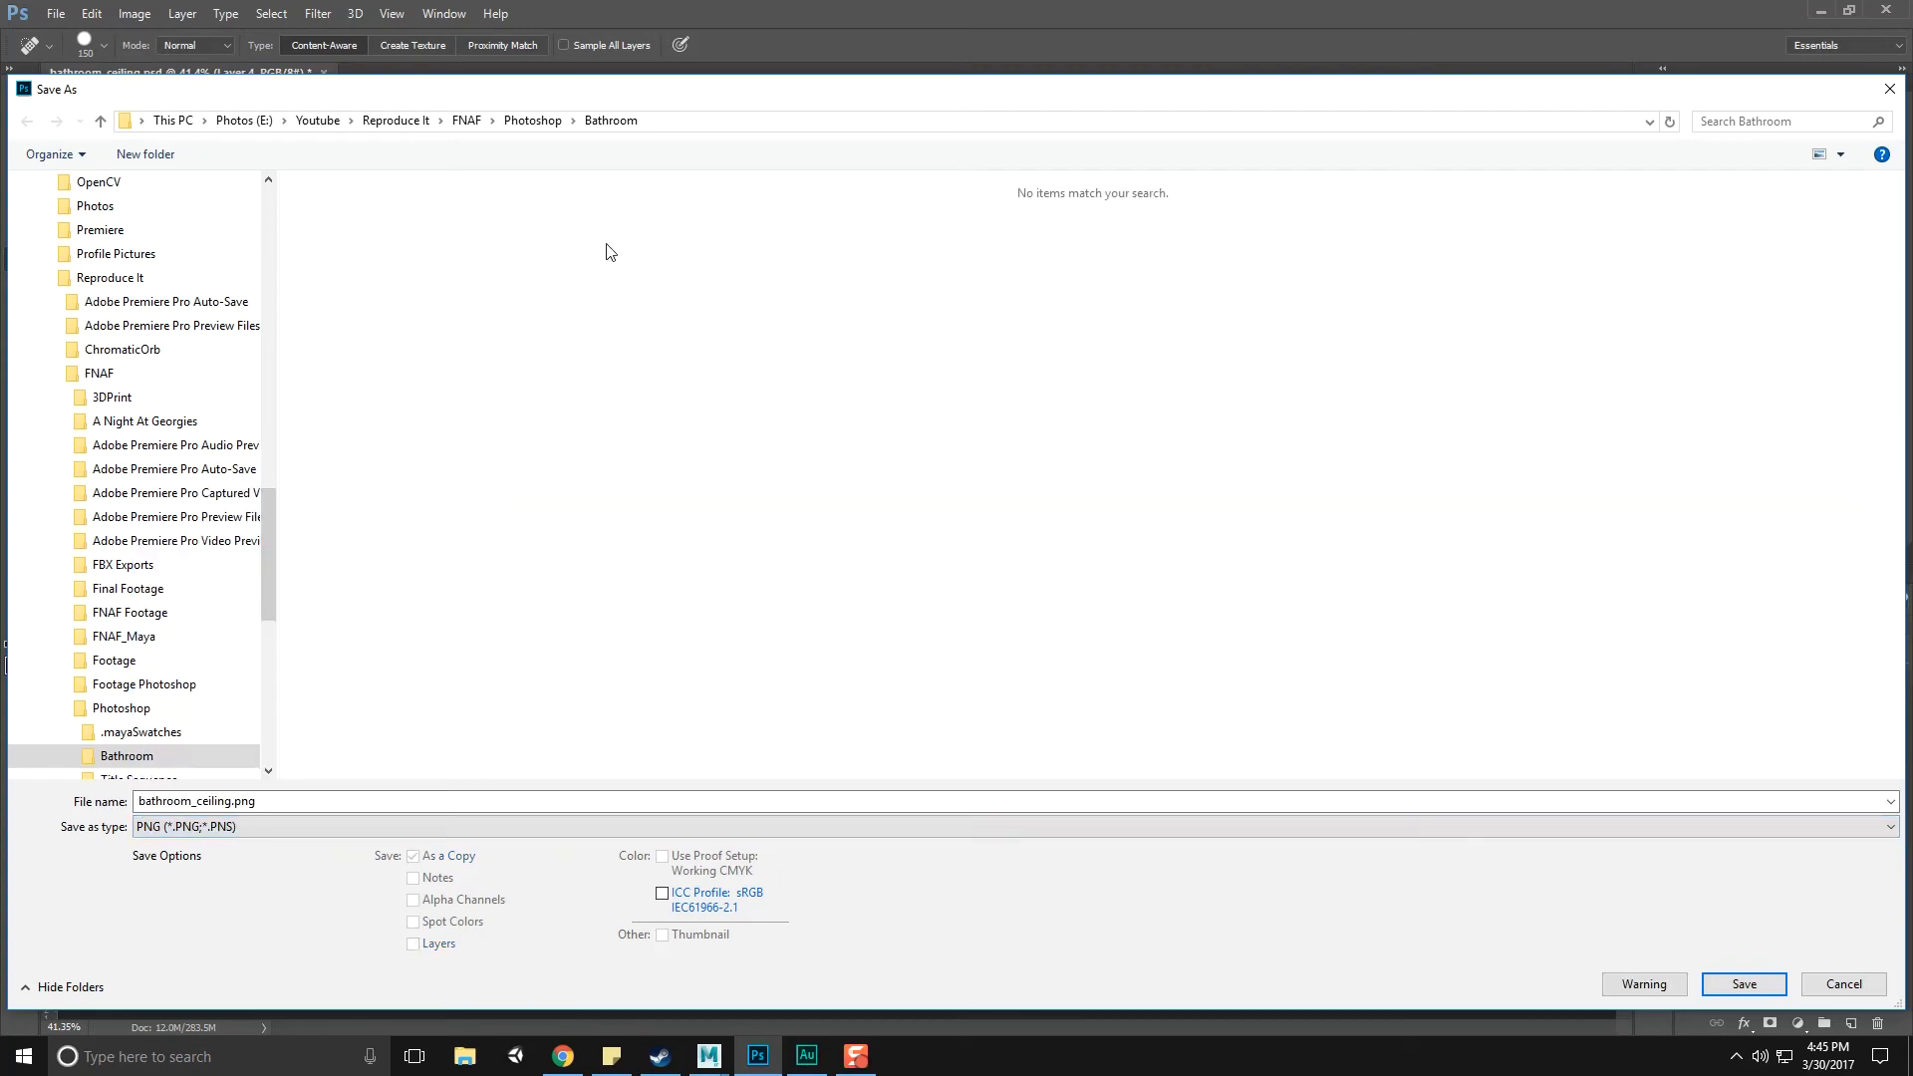
Browse to FNAF > Textures > bathroomwall and save the PNG over the existing bathroom_ceiling.png, accepting the PNG options
left_click(528, 120)
left_click_drag(658, 98, 461, 103)
left_click_drag(1271, 101, 1468, 92)
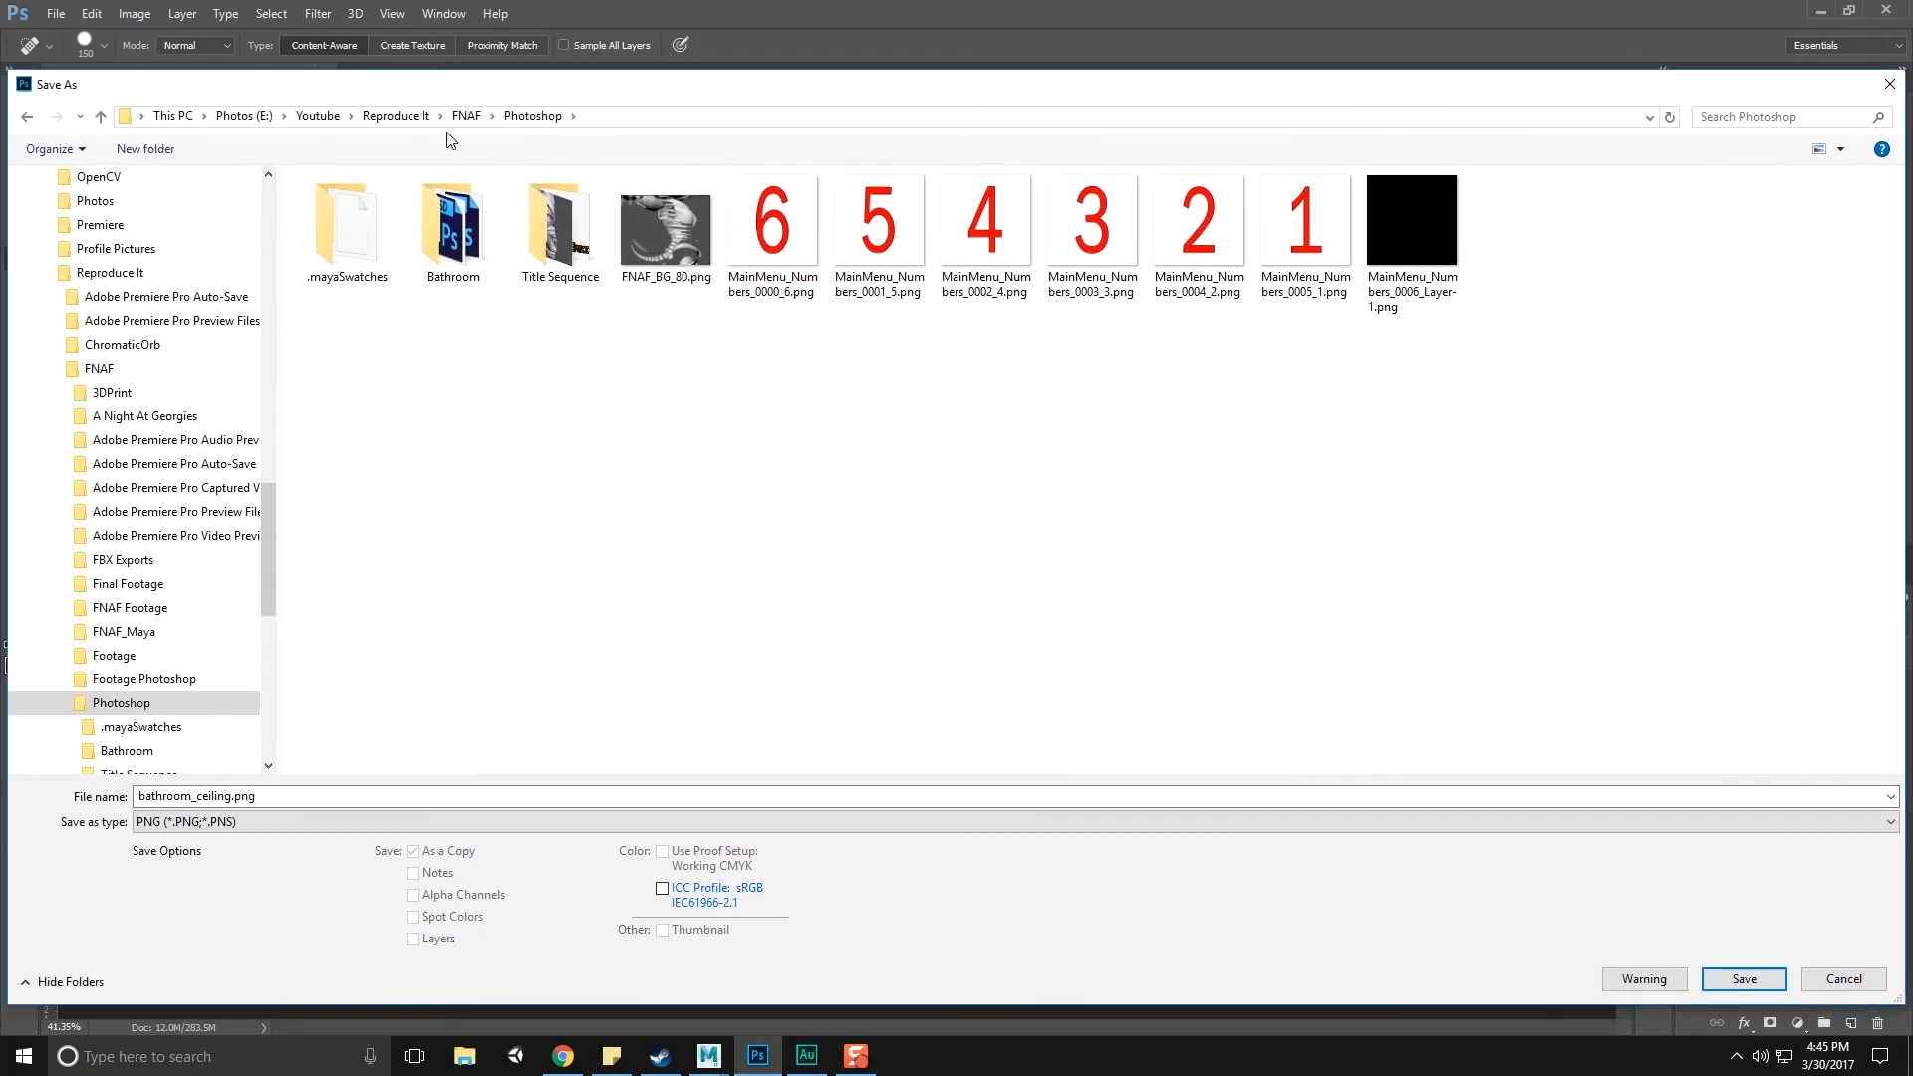
left_click(466, 116)
double_click(394, 561)
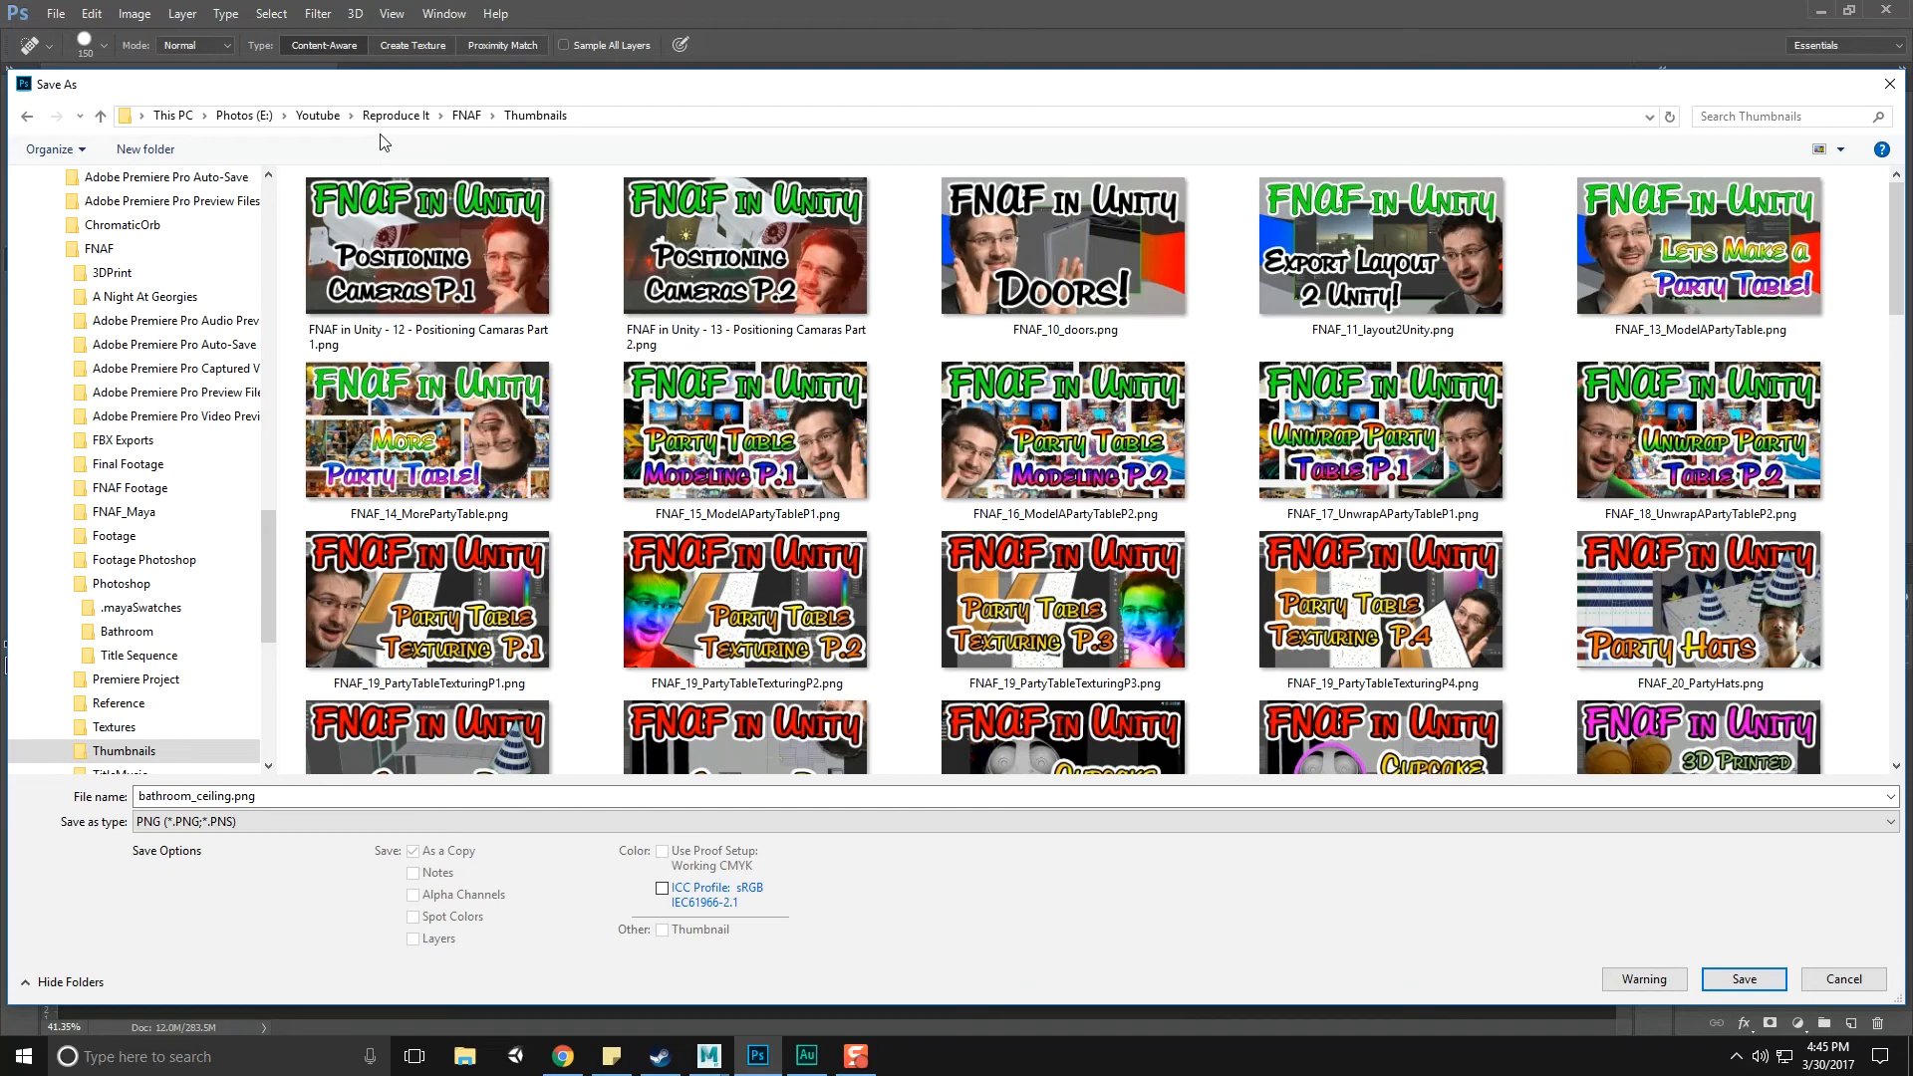
left_click(467, 115)
double_click(362, 547)
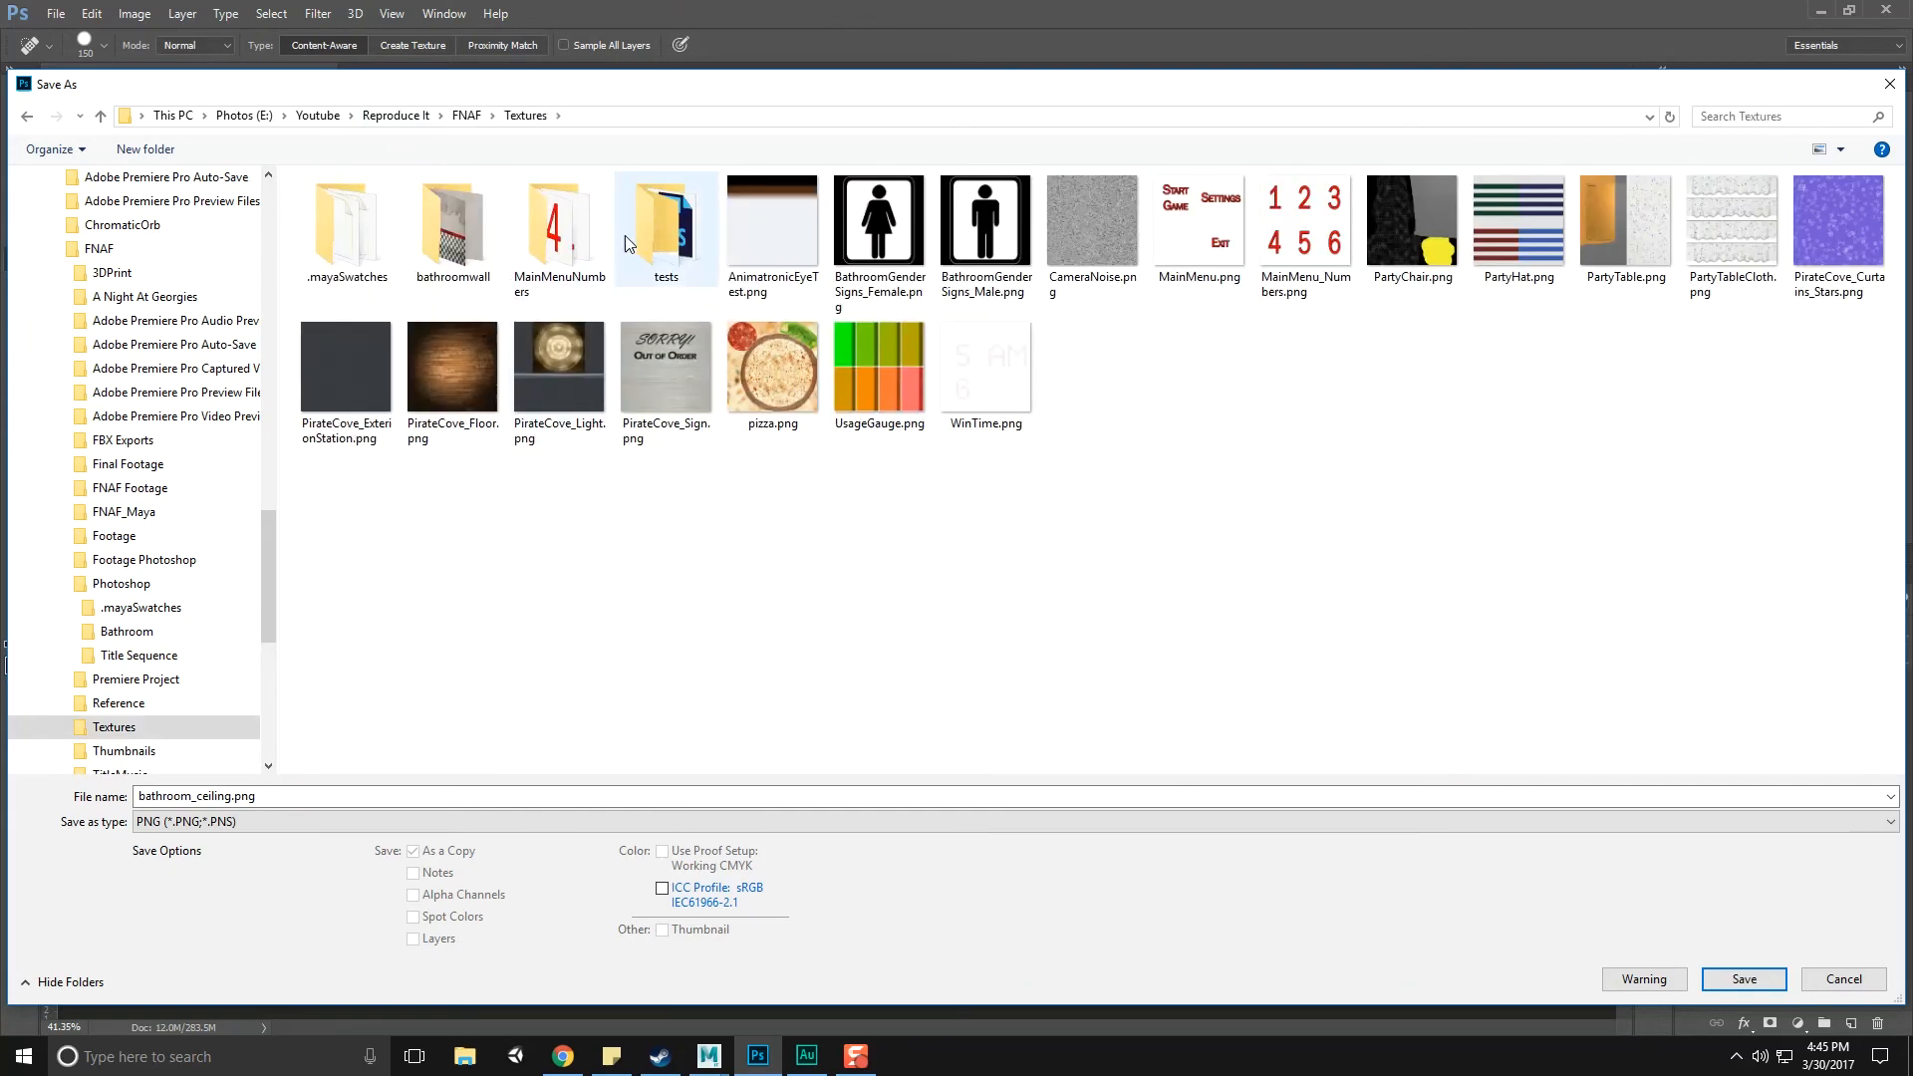
double_click(453, 221)
double_click(331, 233)
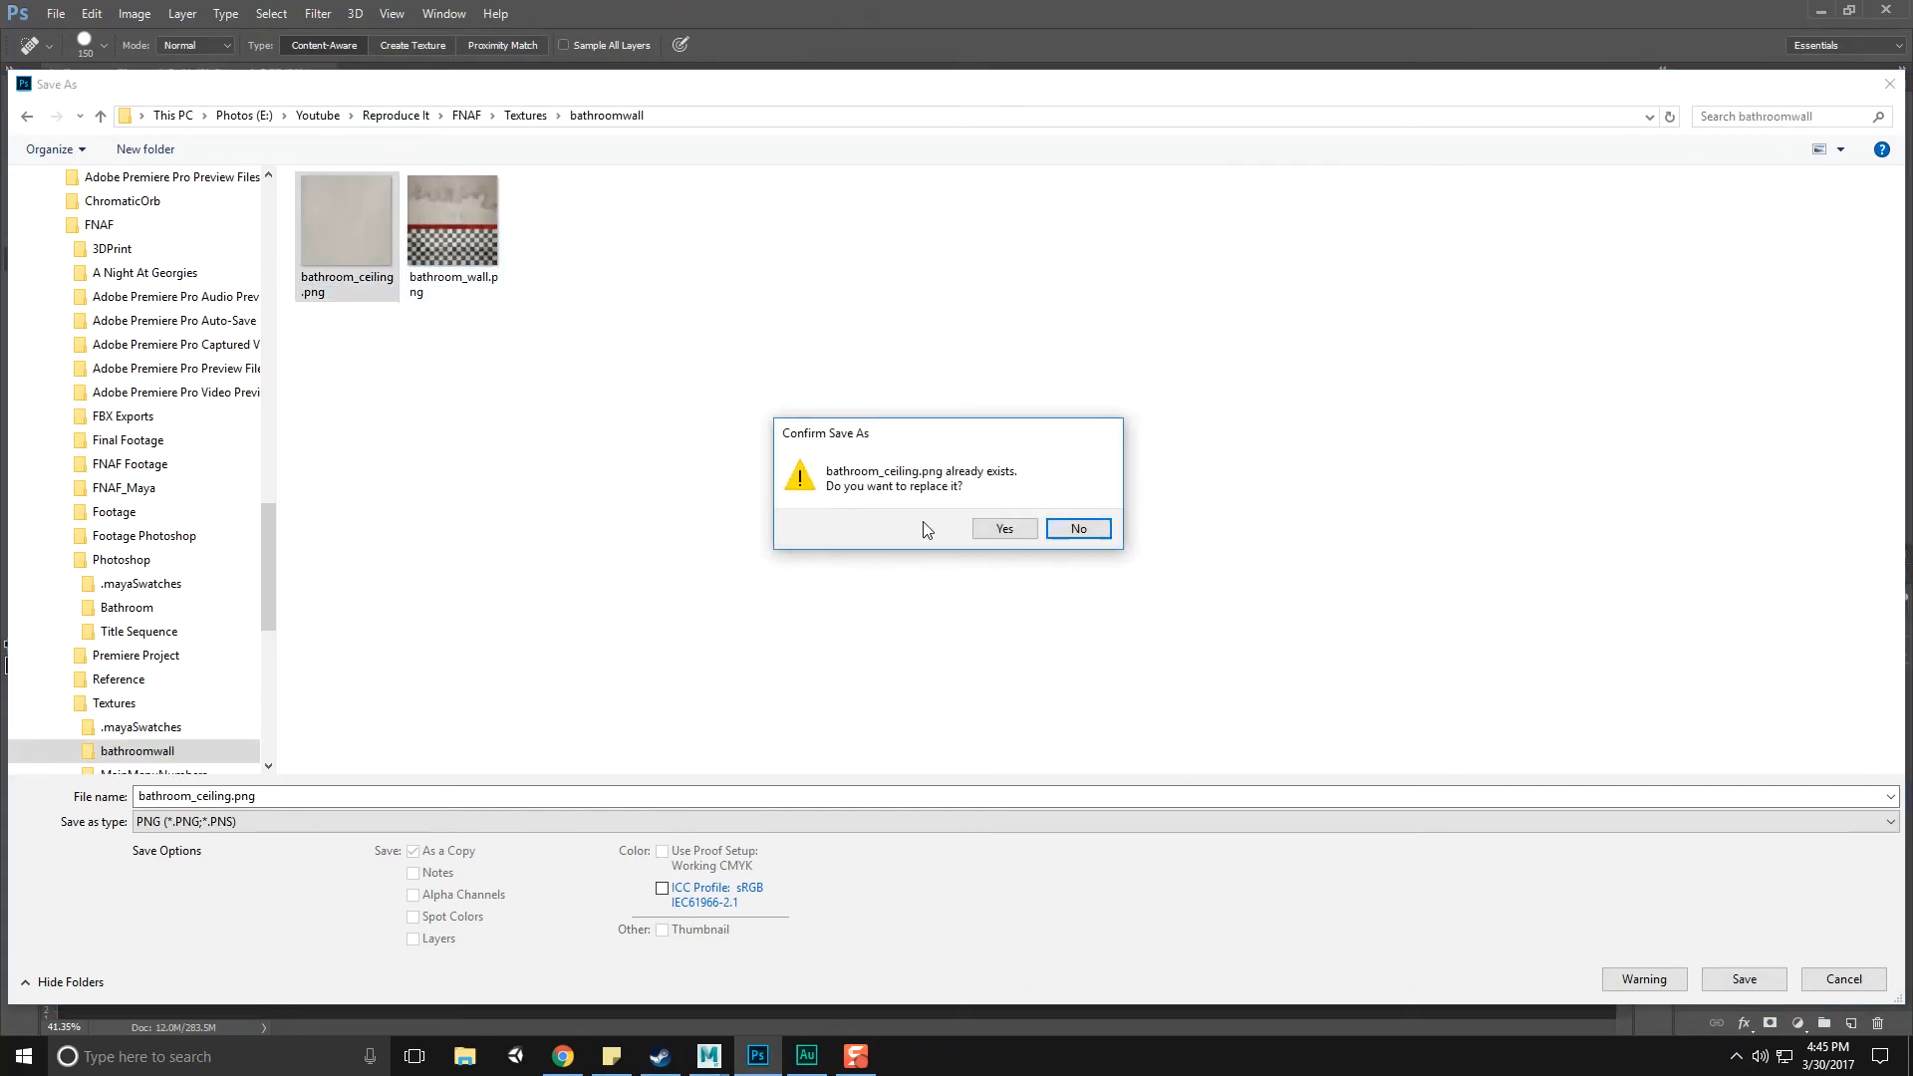
left_click(991, 530)
key("Return")
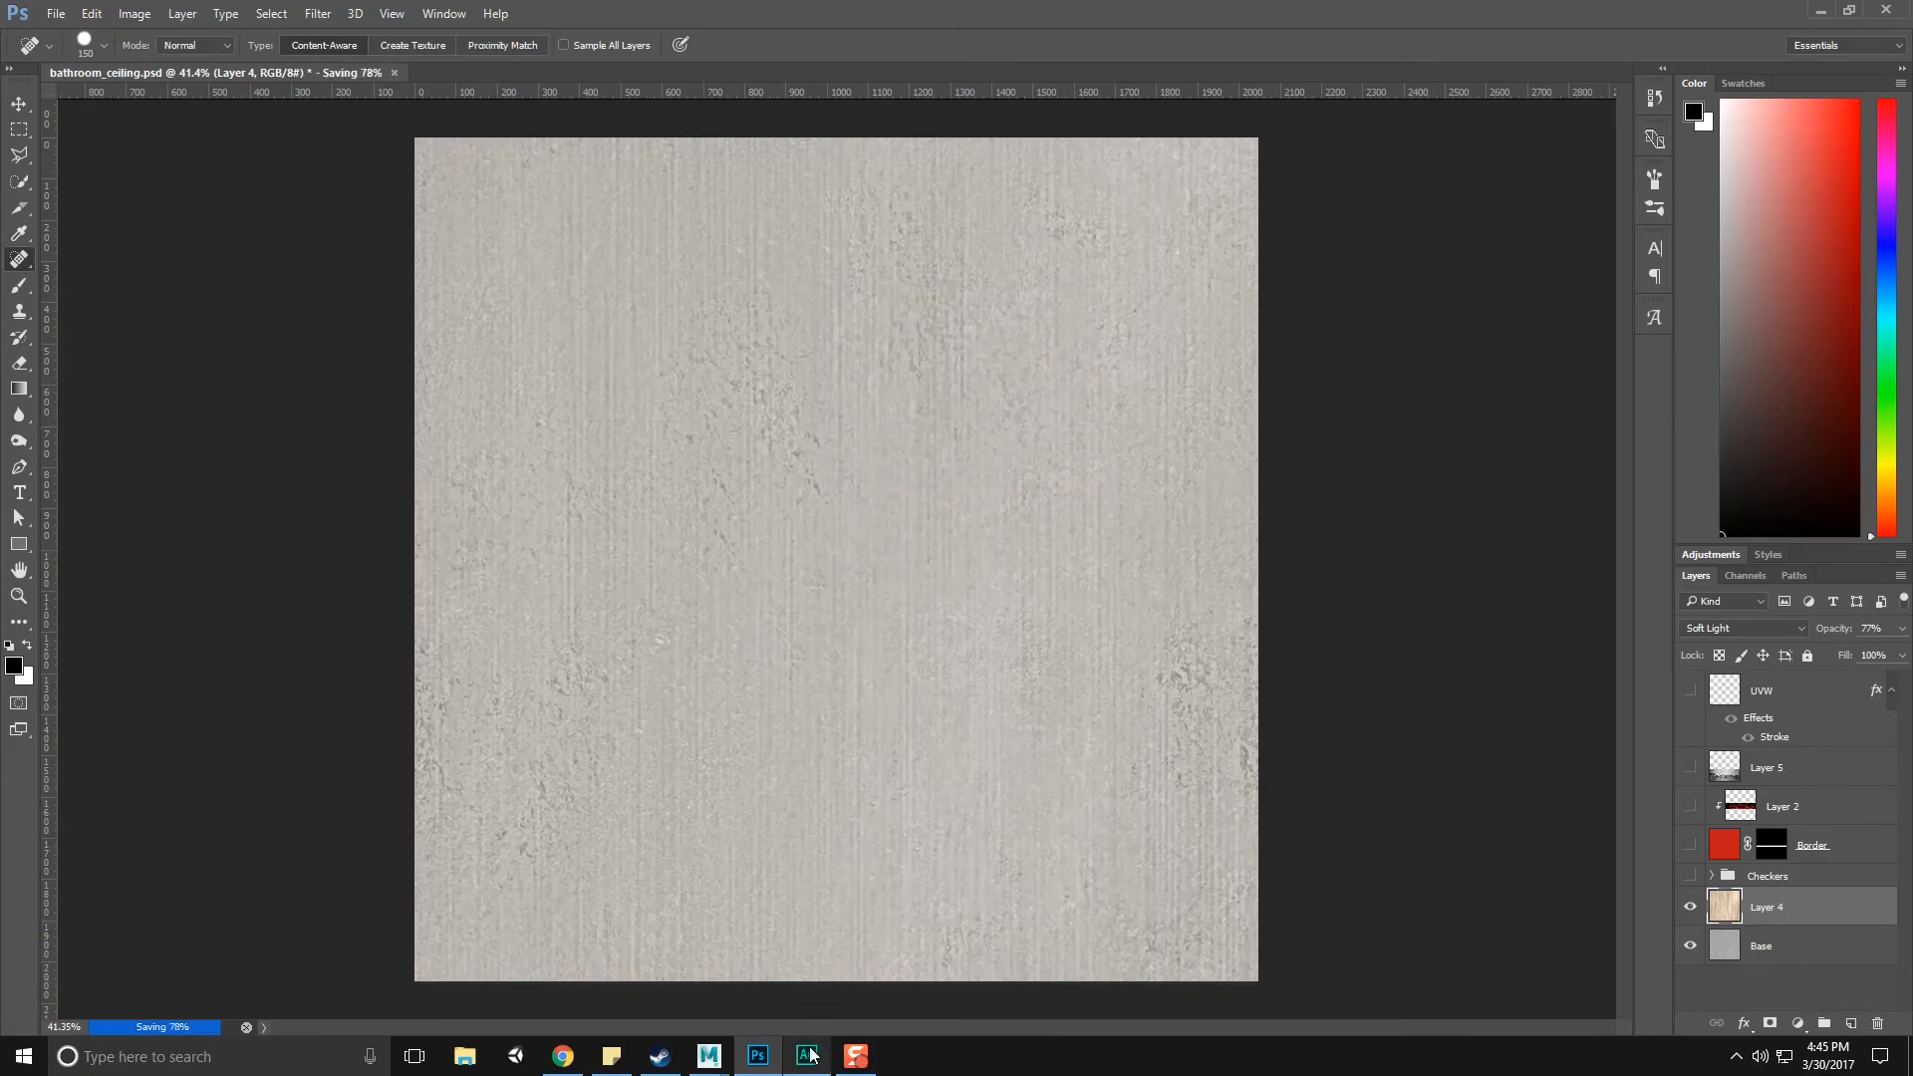
Switch back to Maya and select the UV shell of the hall ceiling's twelve-face block at the far end
mouse_move(709, 1056)
left_click(811, 960)
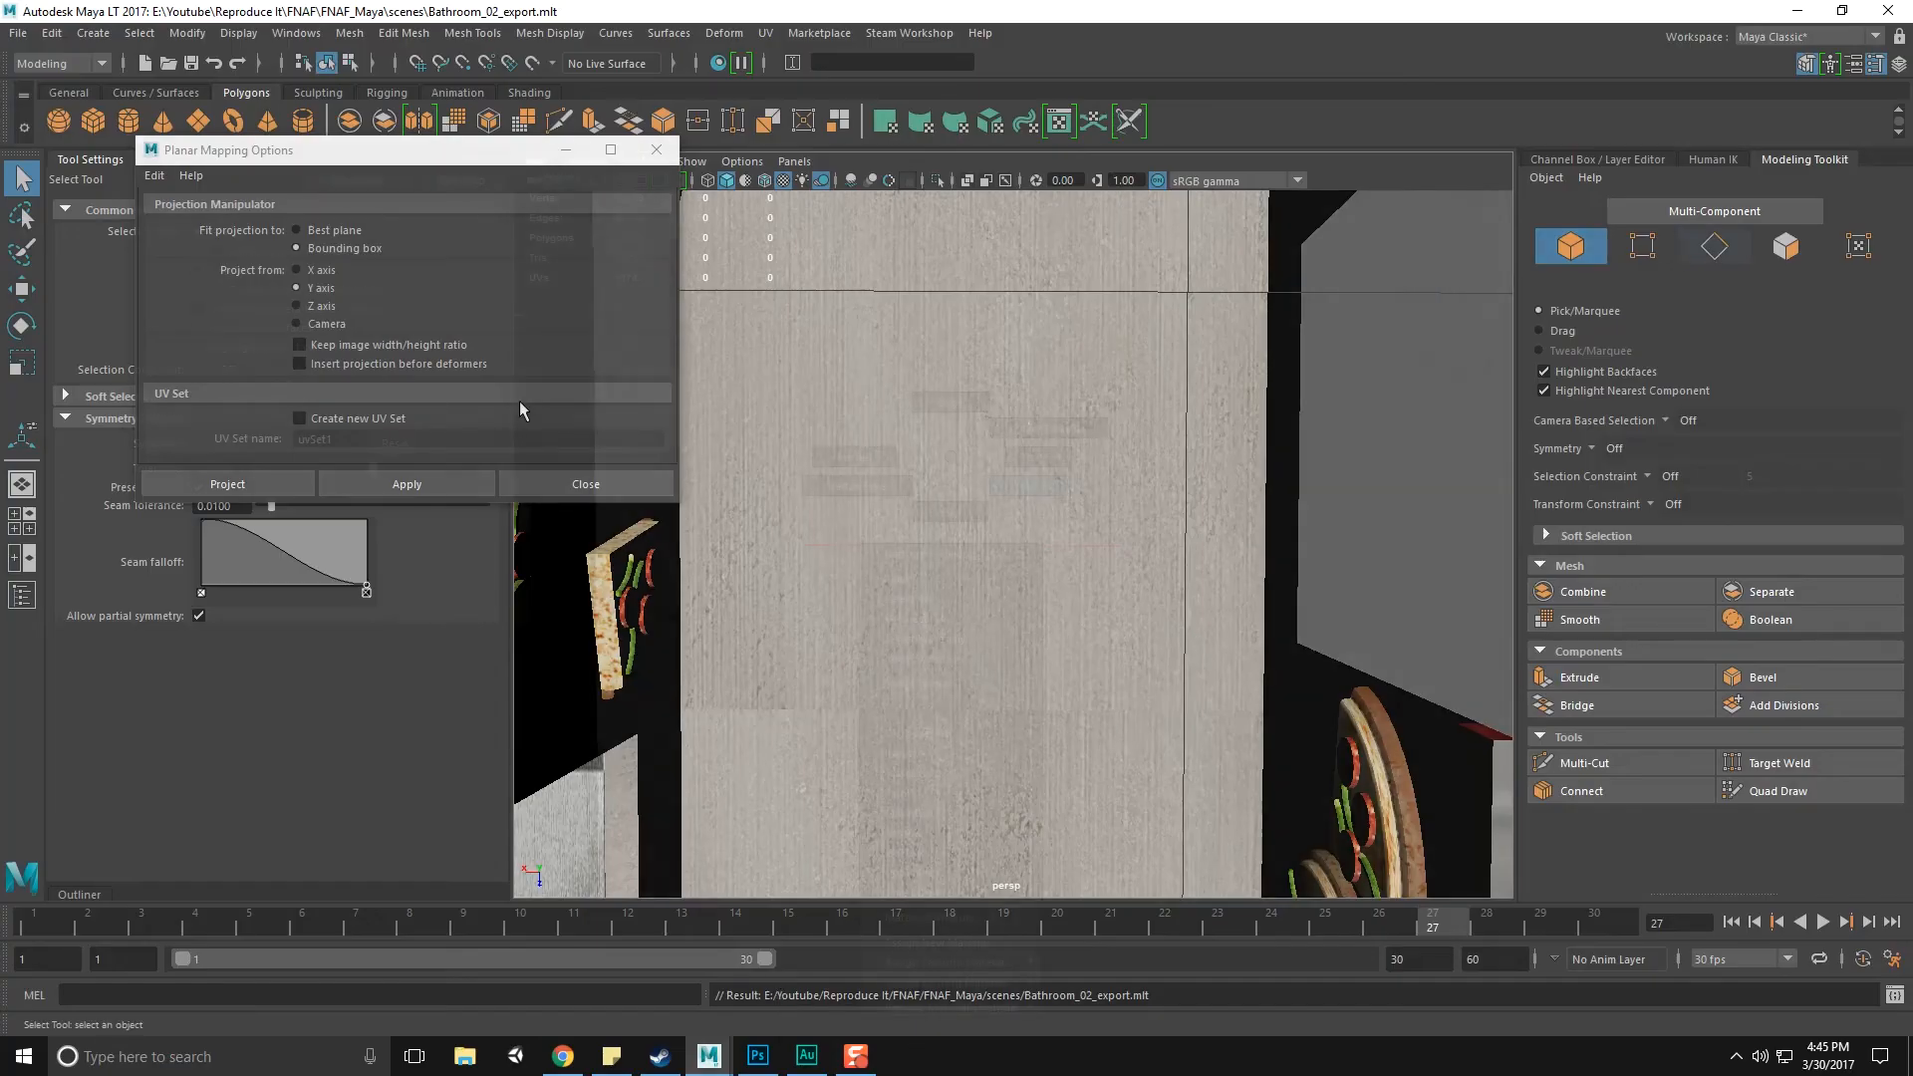
right_click_drag(951, 457, 924, 530)
right_click_drag(924, 530, 1024, 518)
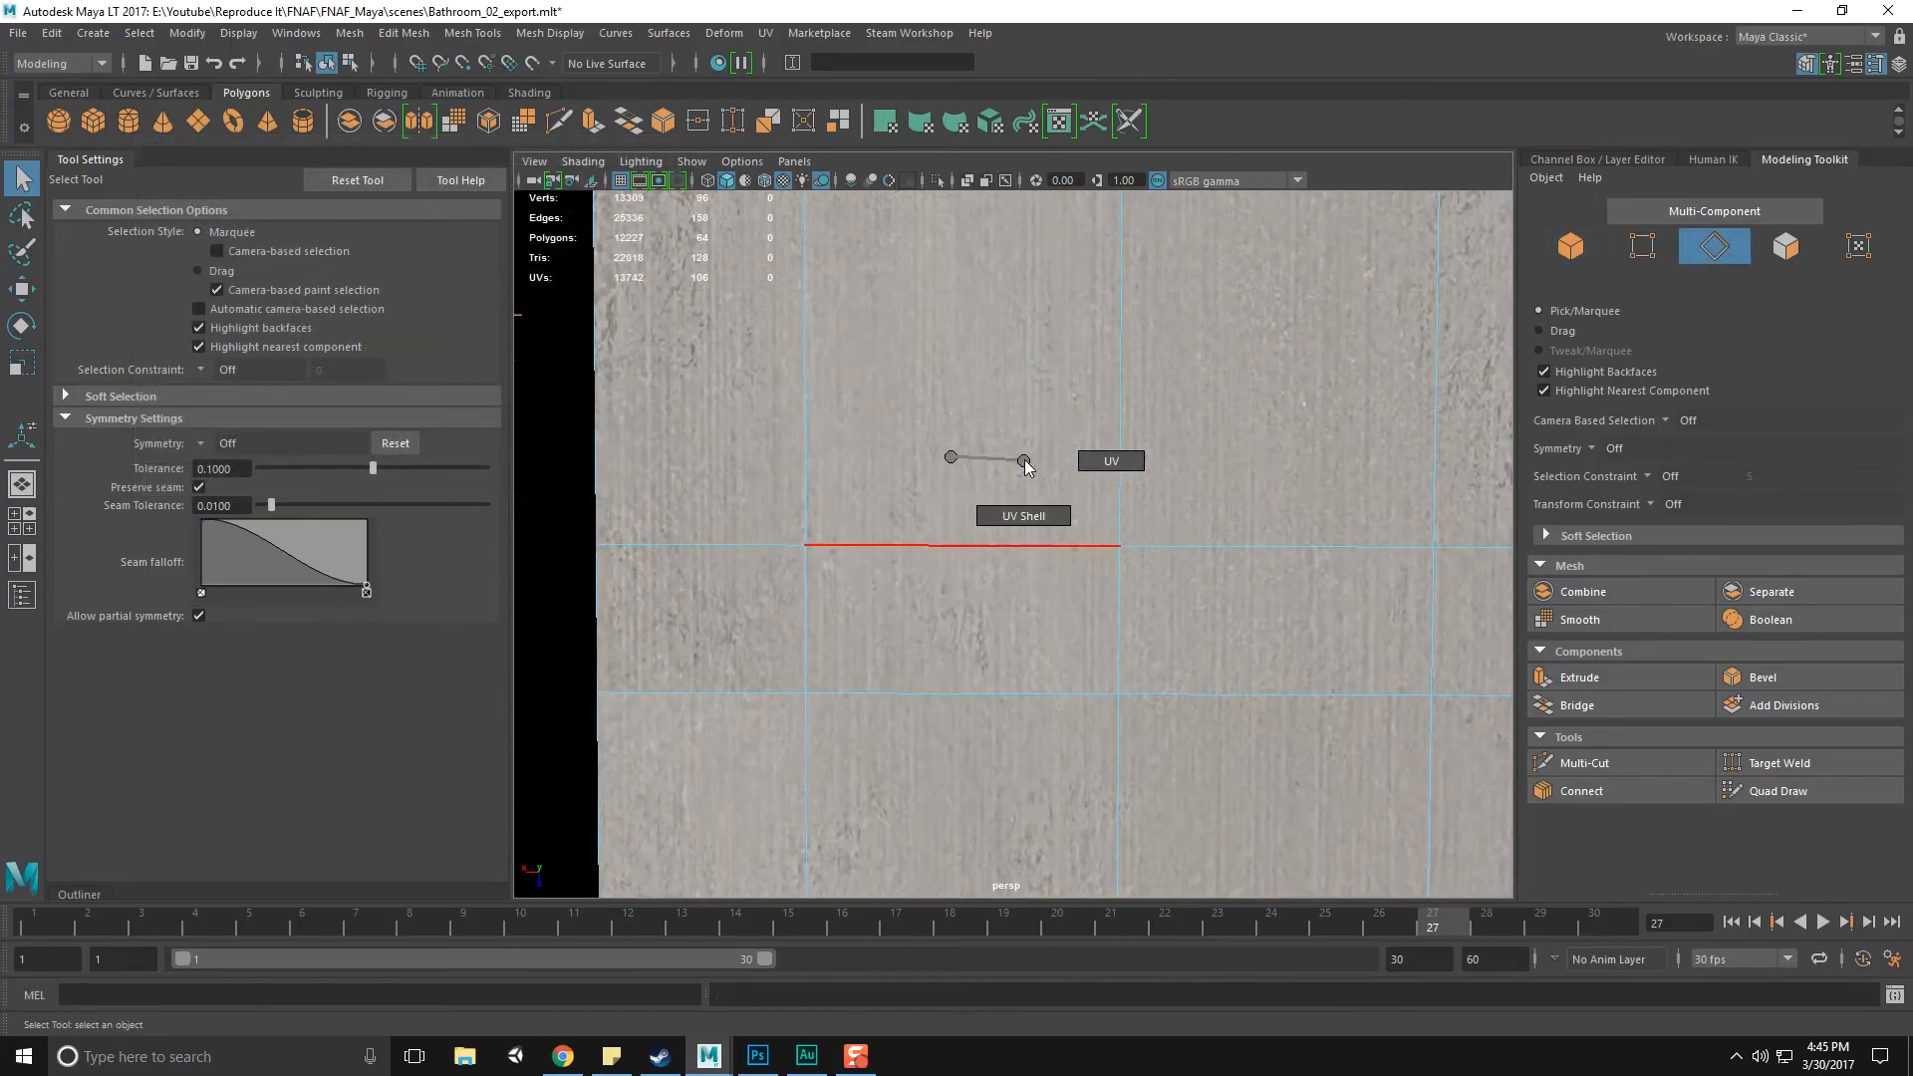
left_click(989, 438)
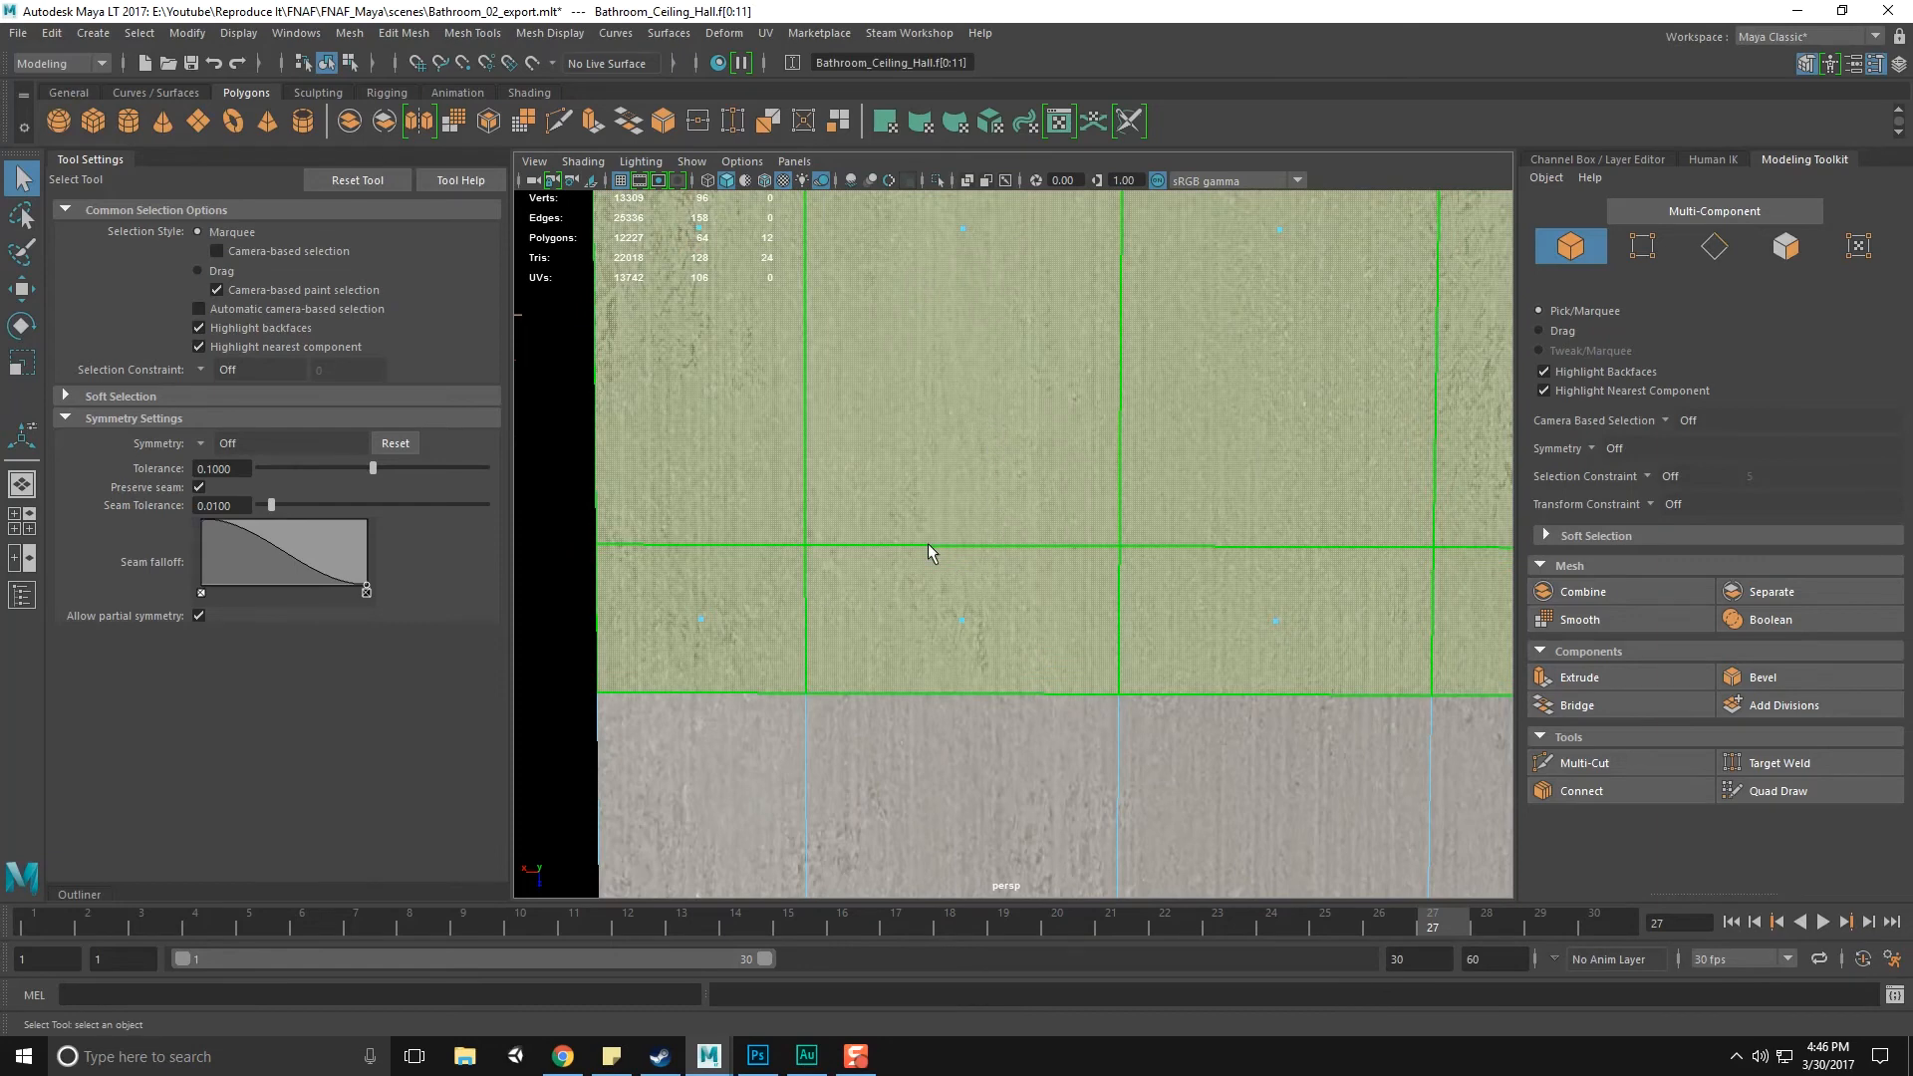
right_click_drag(945, 506, 946, 473)
right_click_drag(954, 571, 1101, 508)
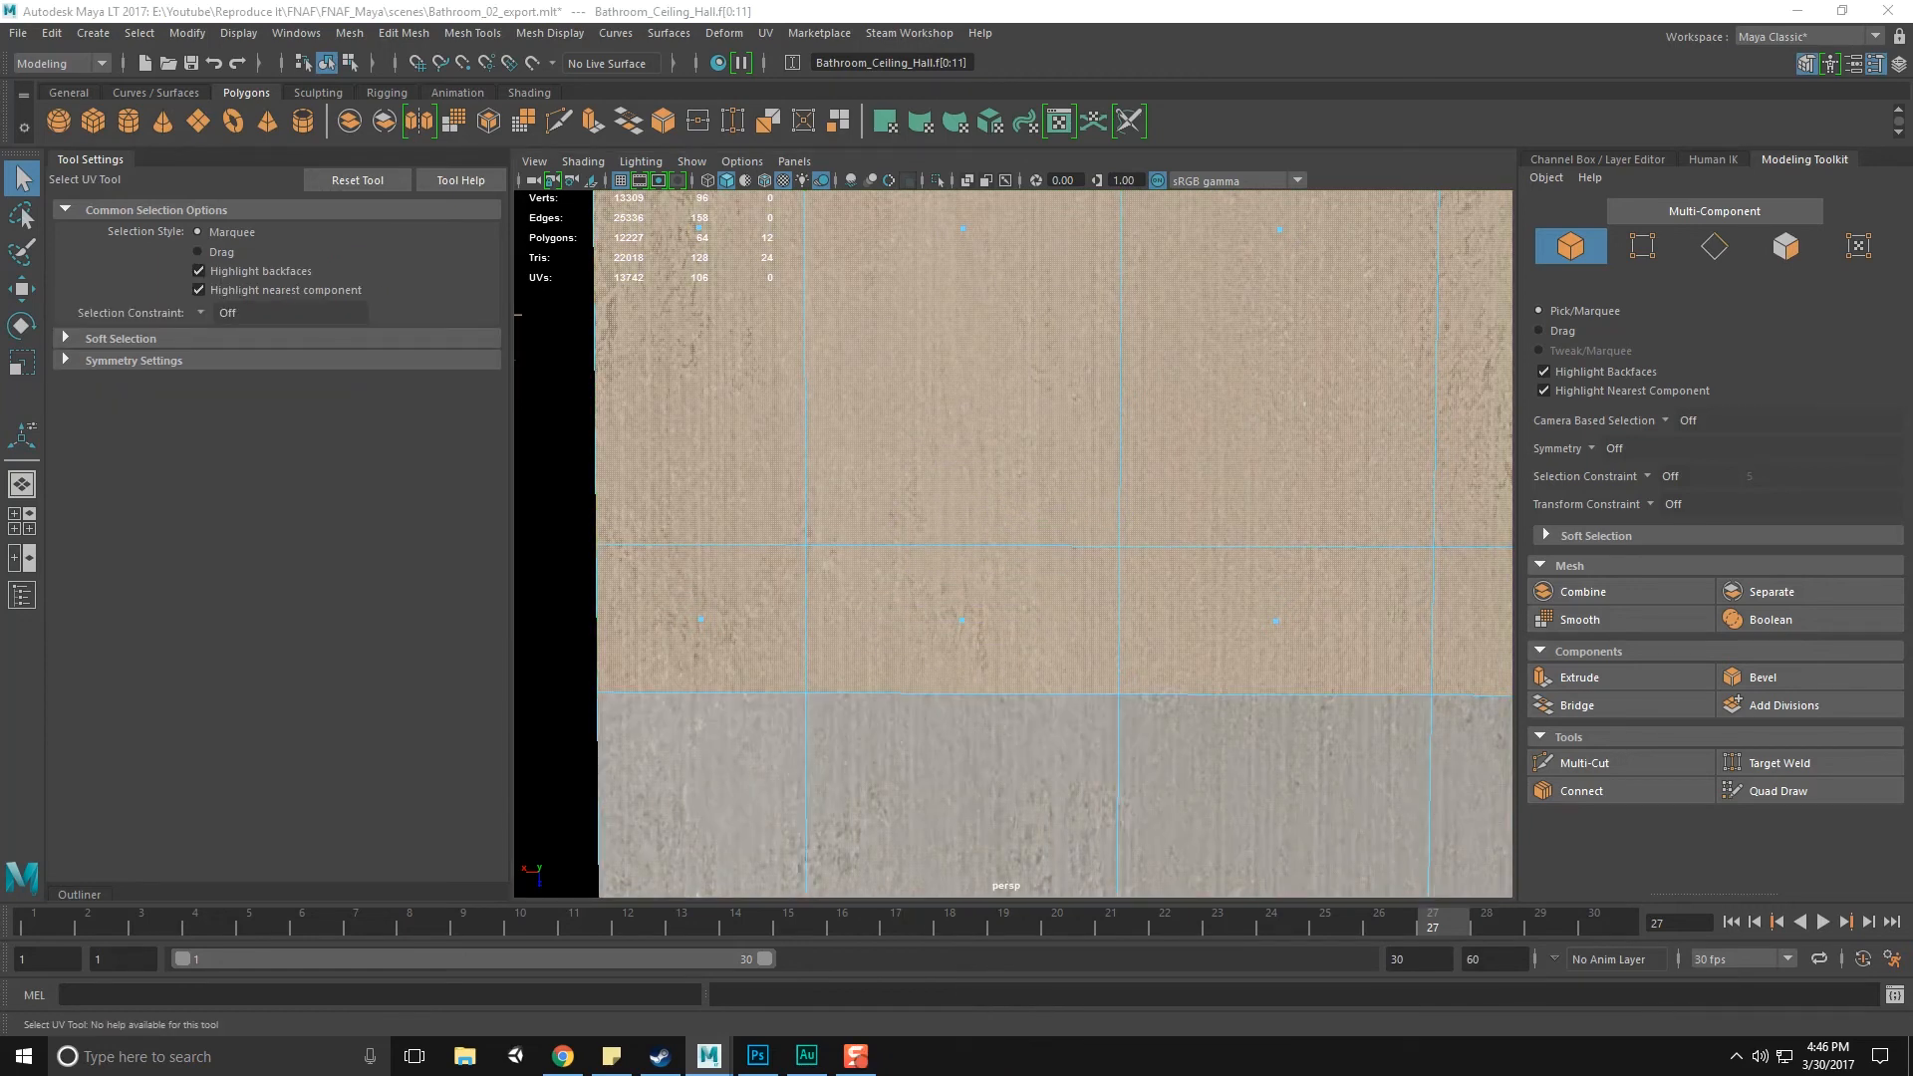
Flip the selected twelve-face UV shell in V using the UV Toolkit, then clear the selection
key("q")
middle_click_drag(952, 808, 947, 682, "alt")
right_click_drag(1005, 474, 1027, 423)
middle_click_drag(994, 229, 972, 422, "alt")
left_click(942, 802)
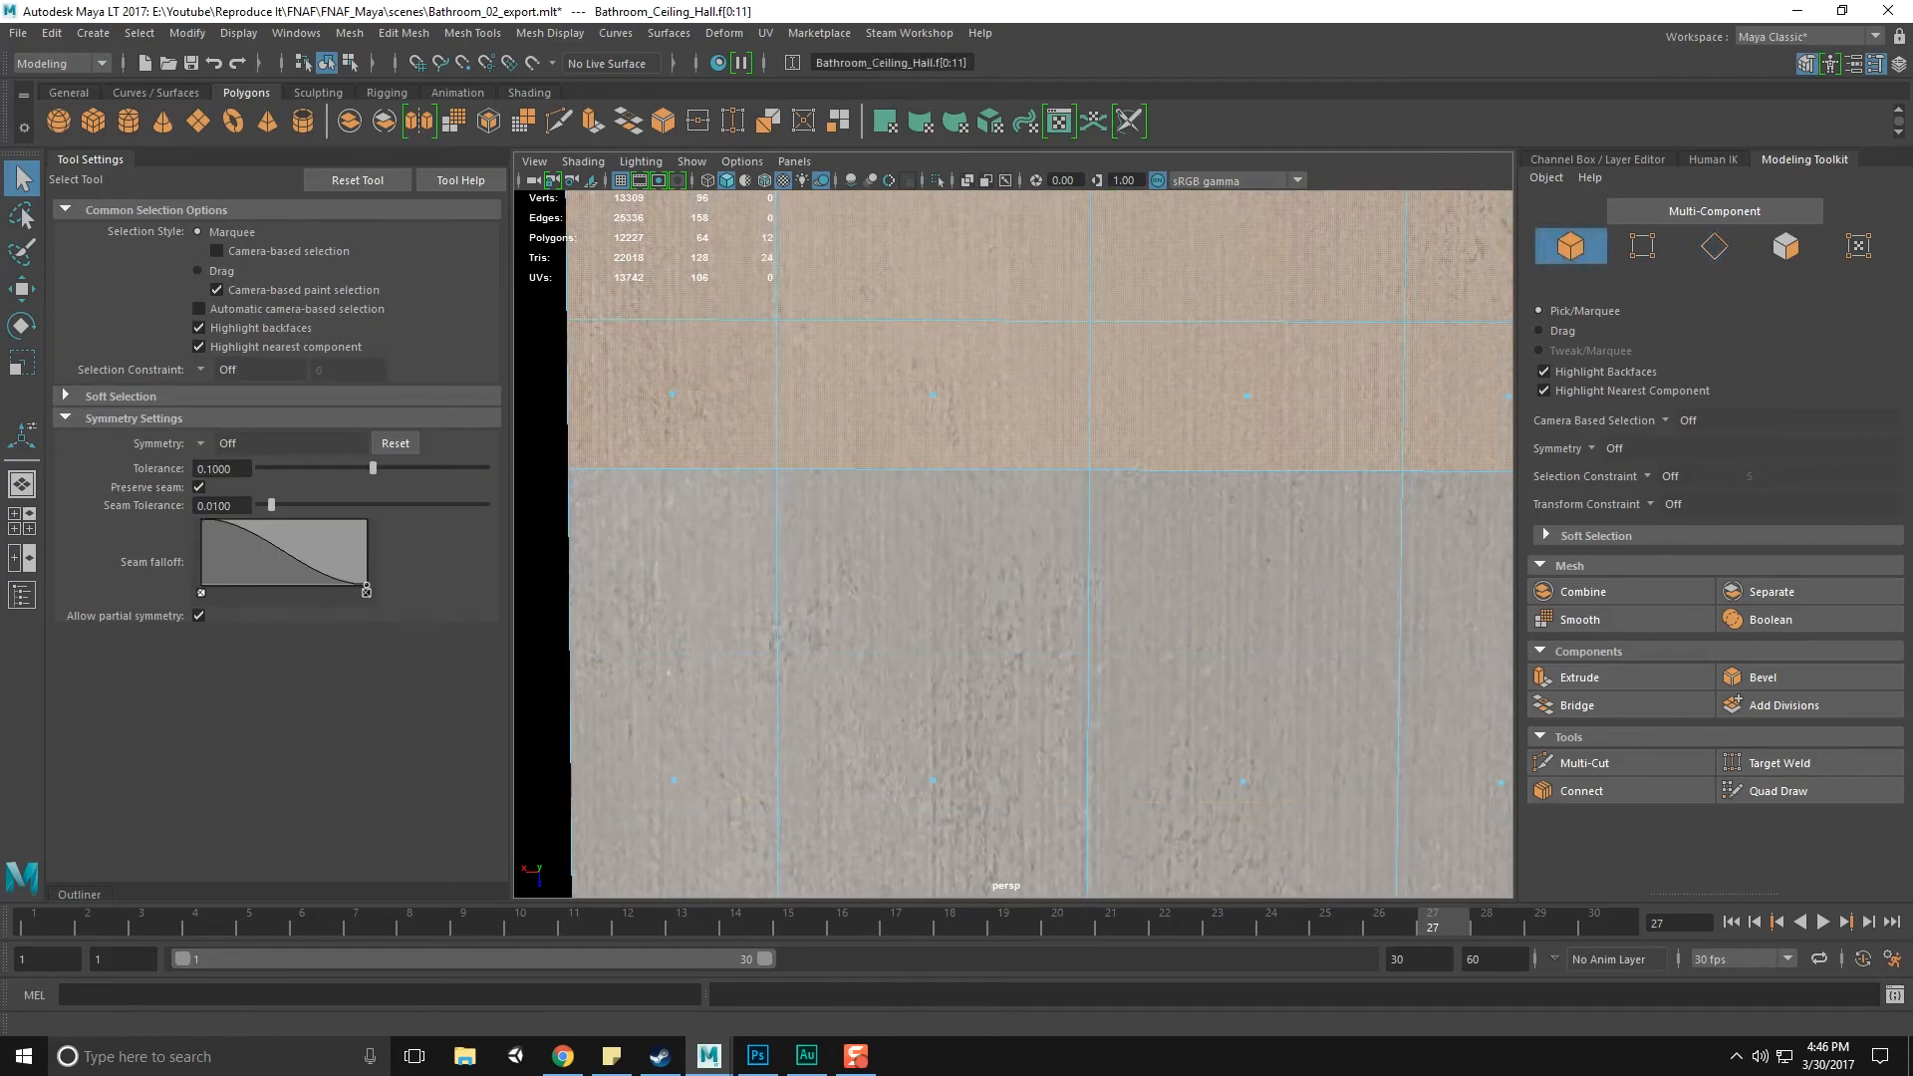
left_click_drag(0, 90, 1181, 40)
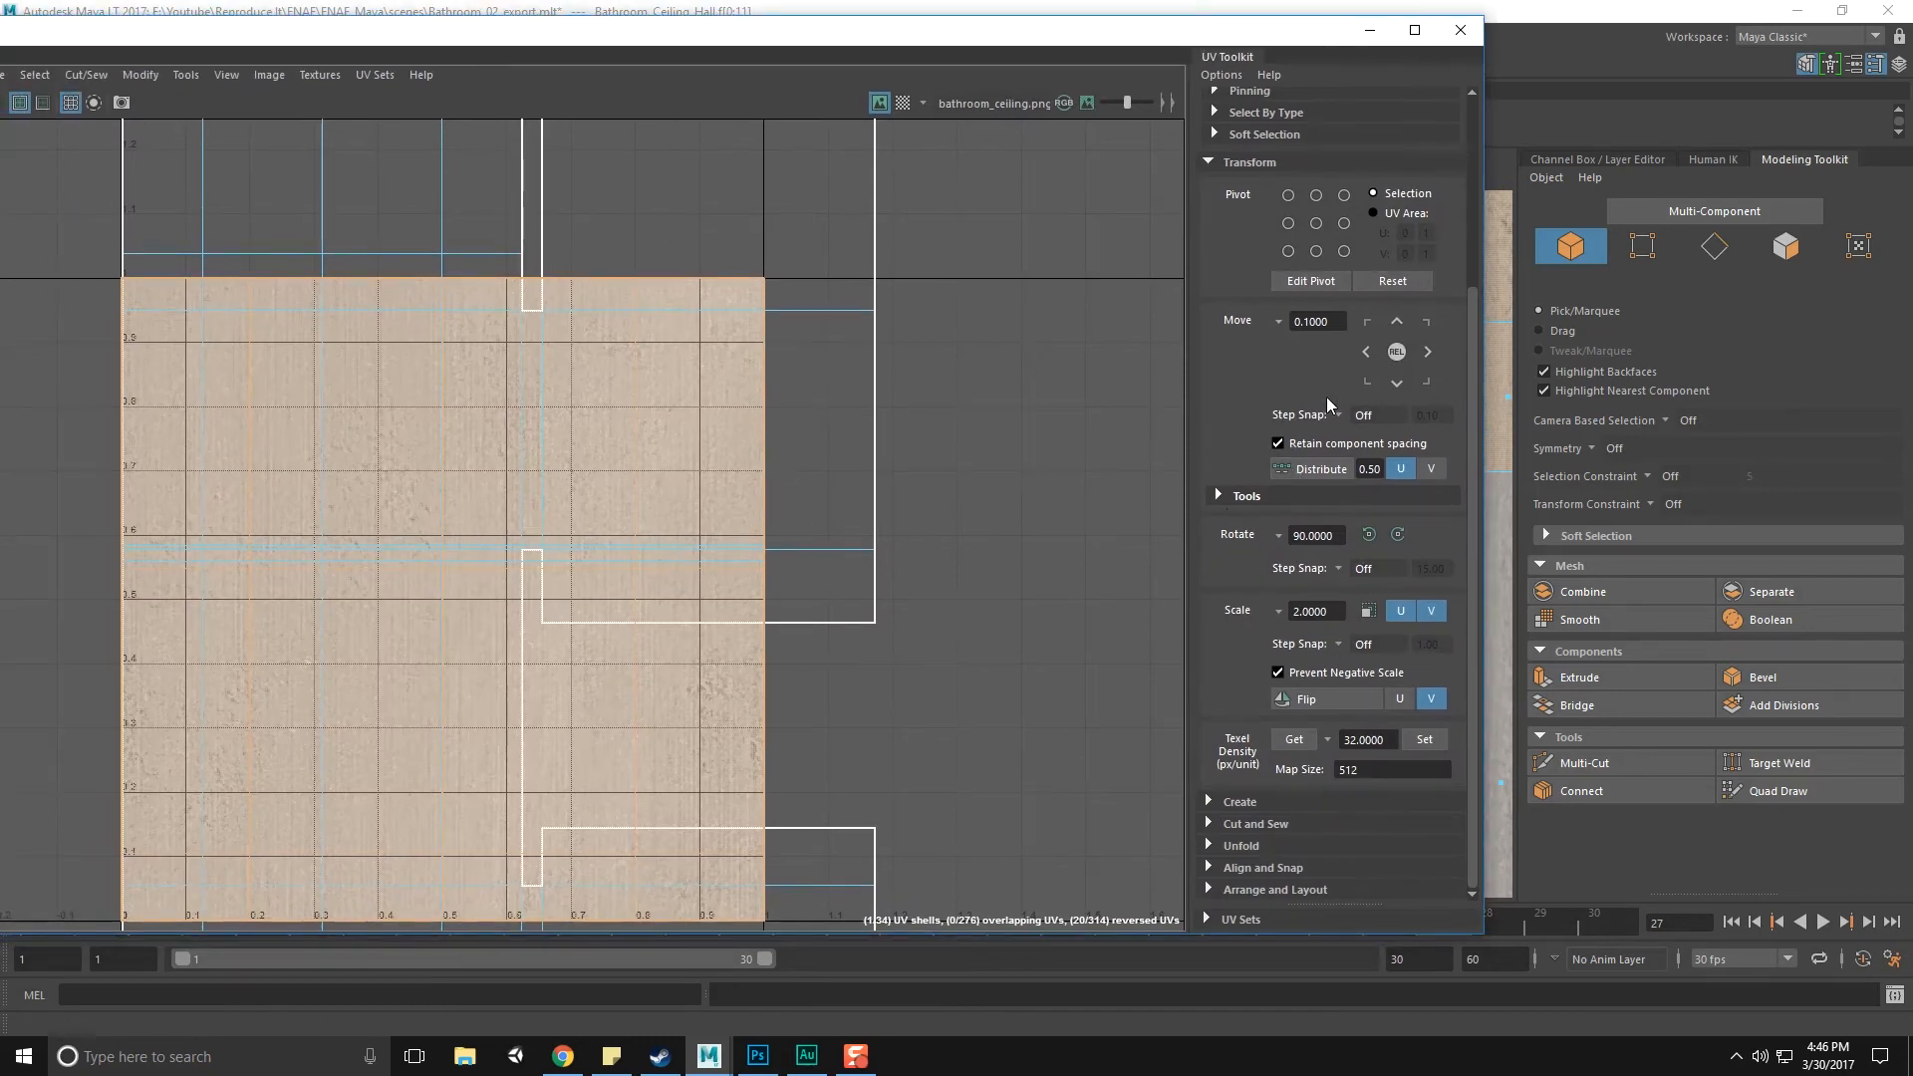
left_click(1337, 700)
left_click_drag(1075, 25, 0, 60)
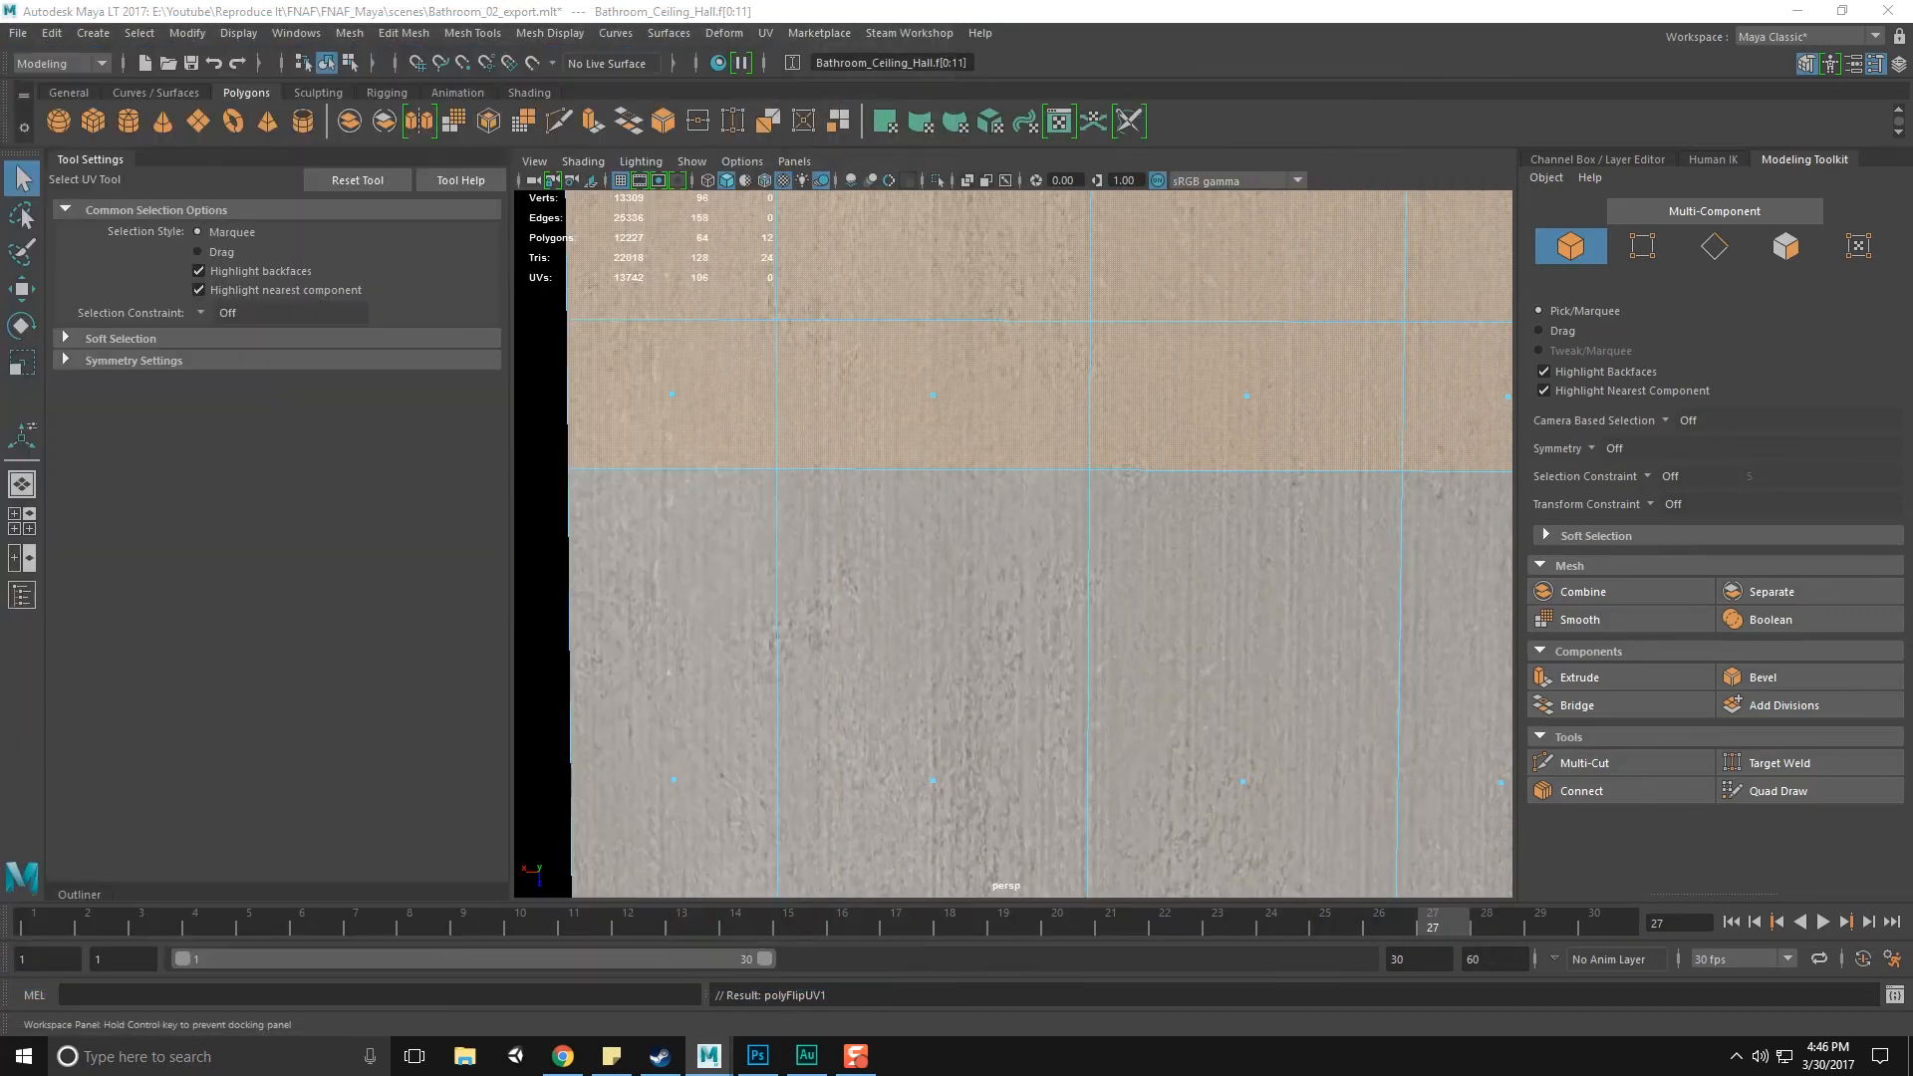
left_click(566, 650)
Return to object selection and examine the hall ceiling's block boundaries up close for visible seams
scroll(1242, 752, "down", 5)
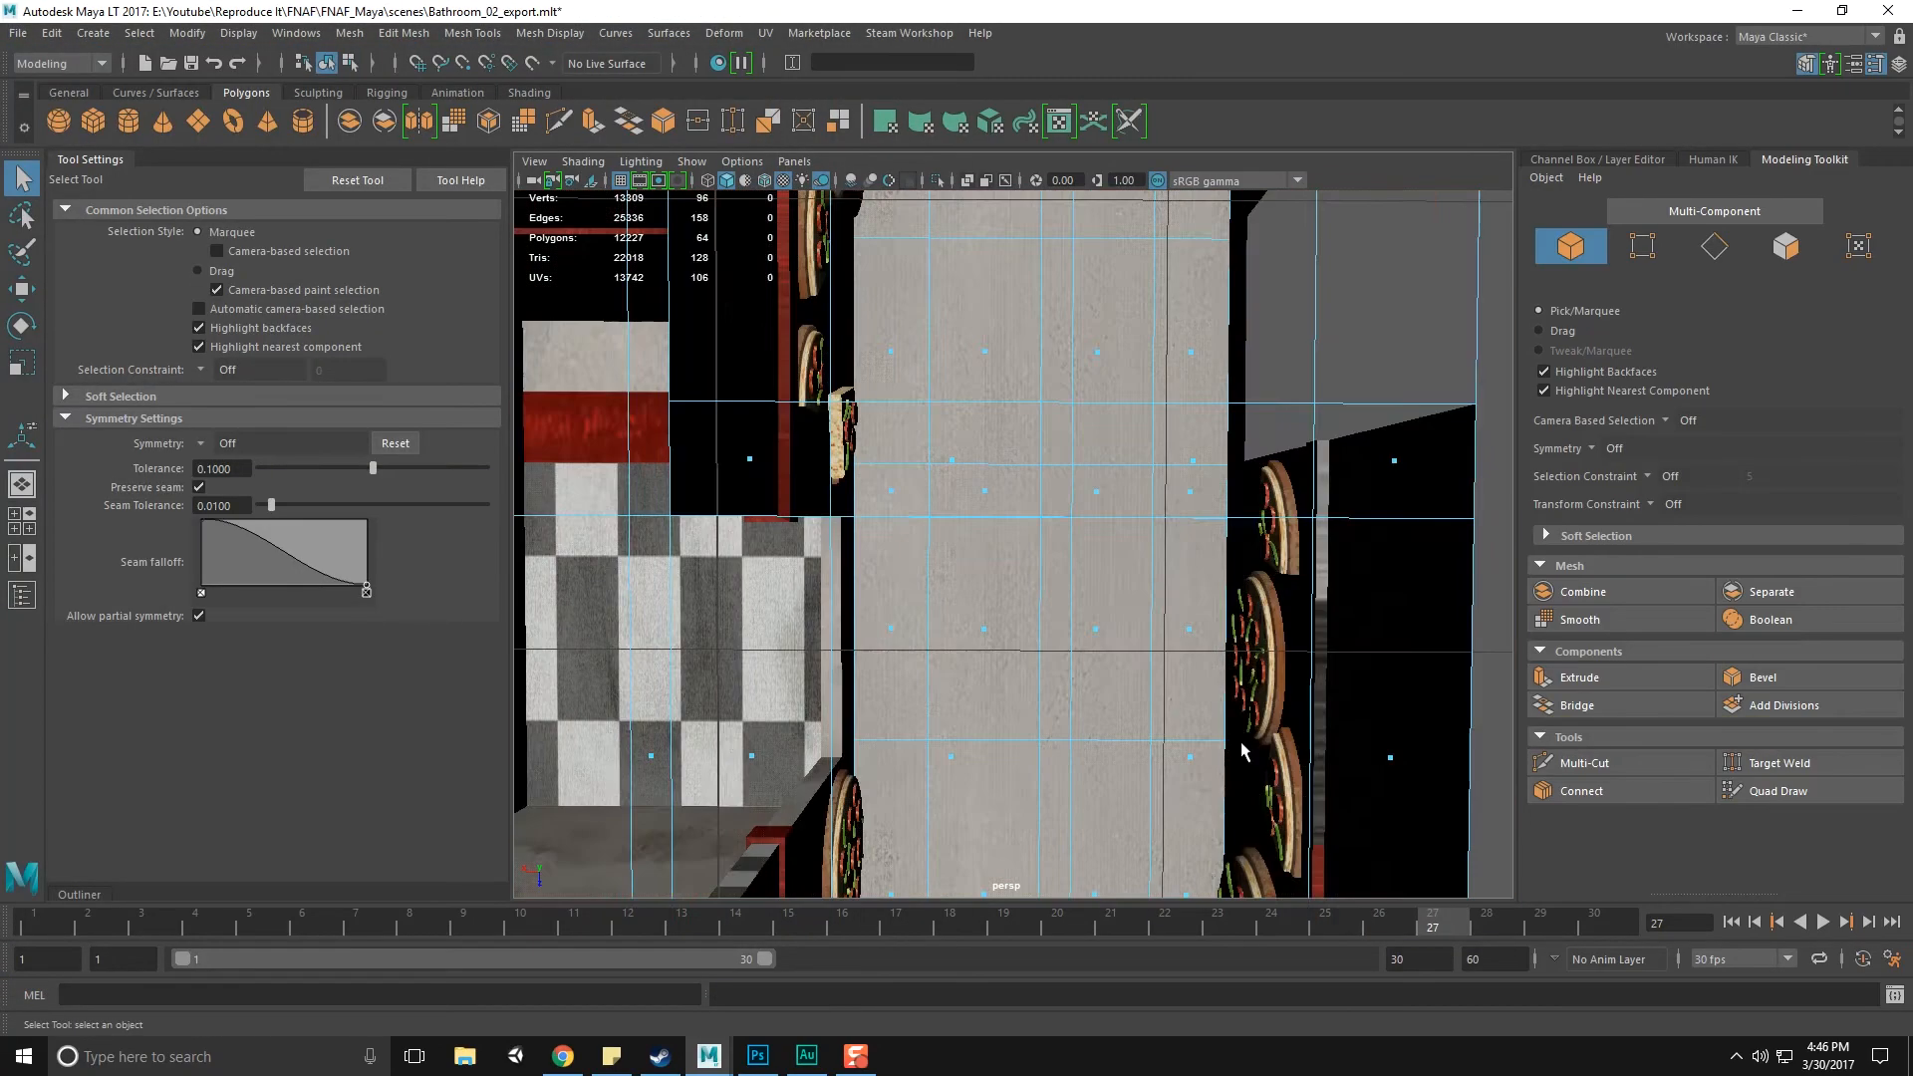
key("F8")
key("F8")
left_click(1499, 699)
scroll(1353, 743, "up", 4)
scroll(1305, 754, "down", 3)
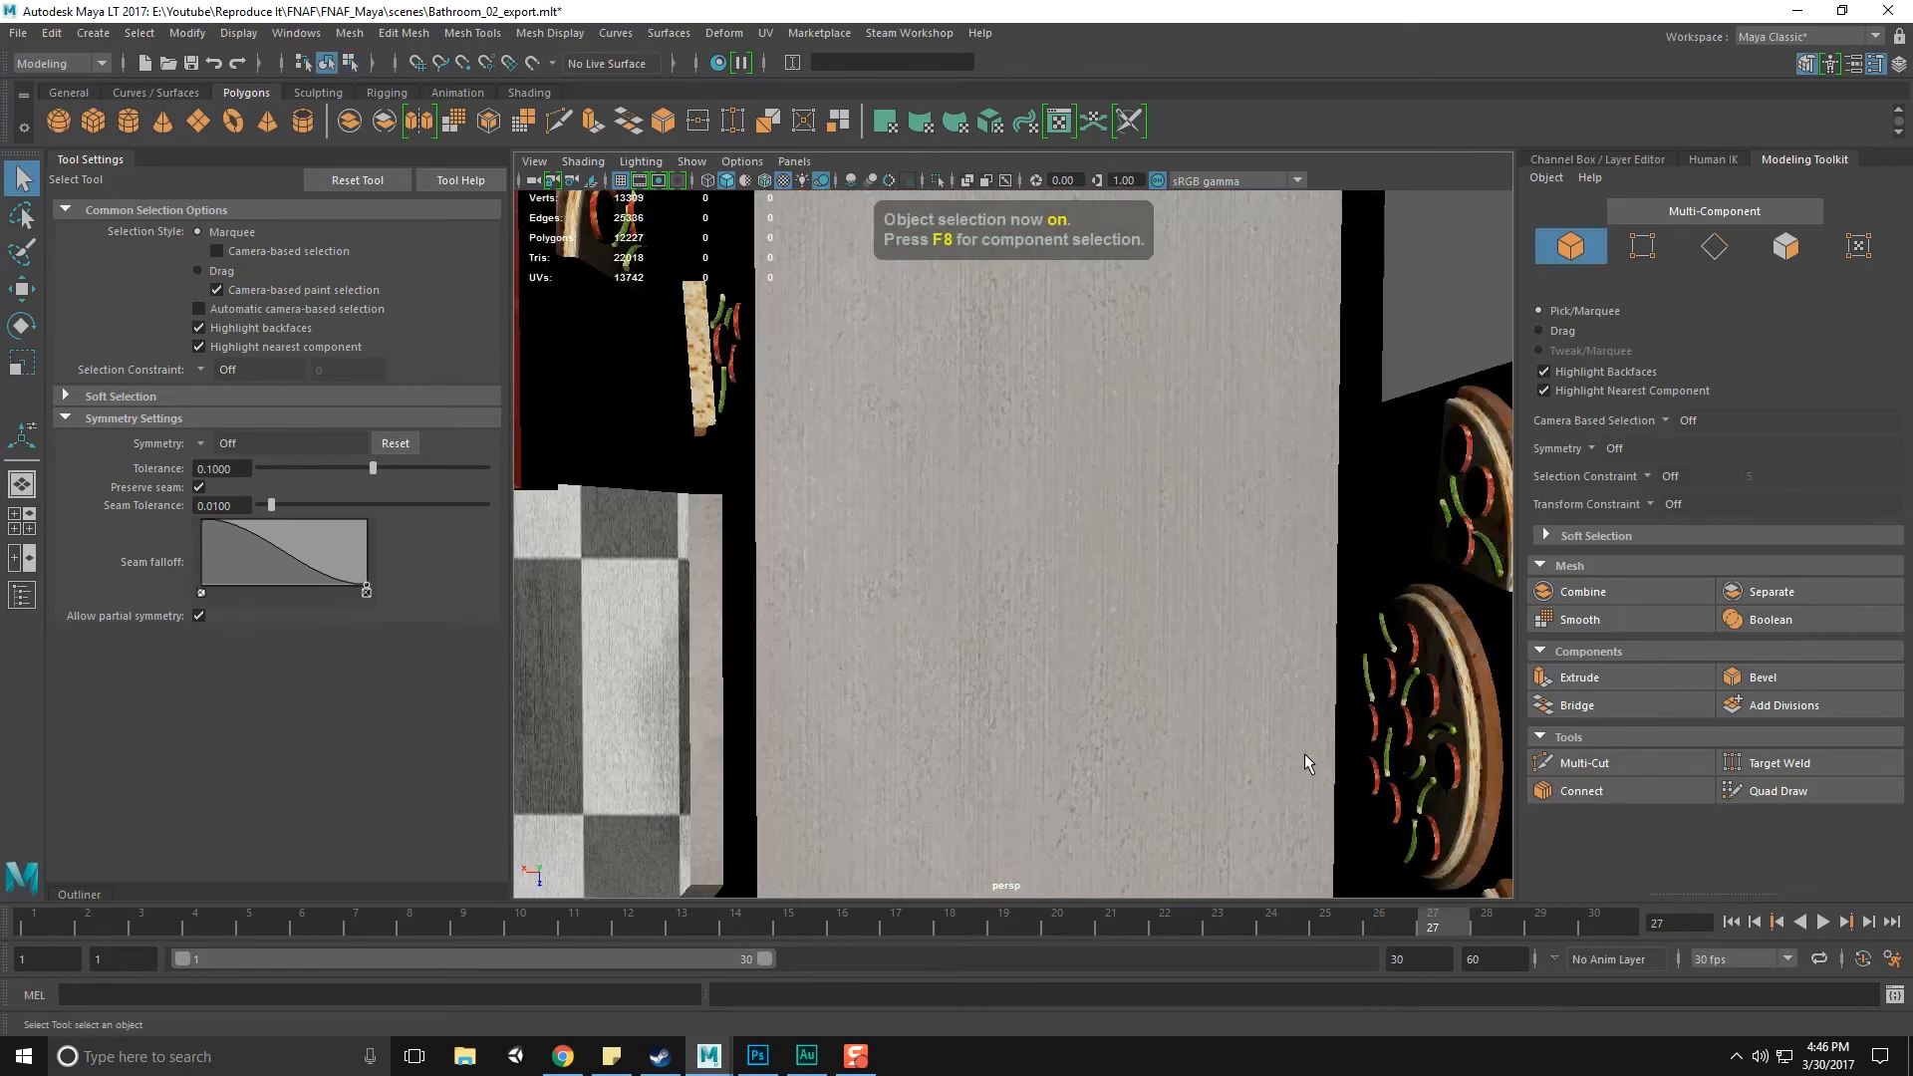
middle_click_drag(1187, 620, 1159, 558, "alt")
left_click_drag(1106, 757, 1001, 714, "alt")
left_click(1009, 690)
scroll(1000, 721, "up", 3)
scroll(955, 706, "down", 3)
middle_click_drag(955, 705, 1063, 686, "alt")
scroll(1080, 649, "up", 3)
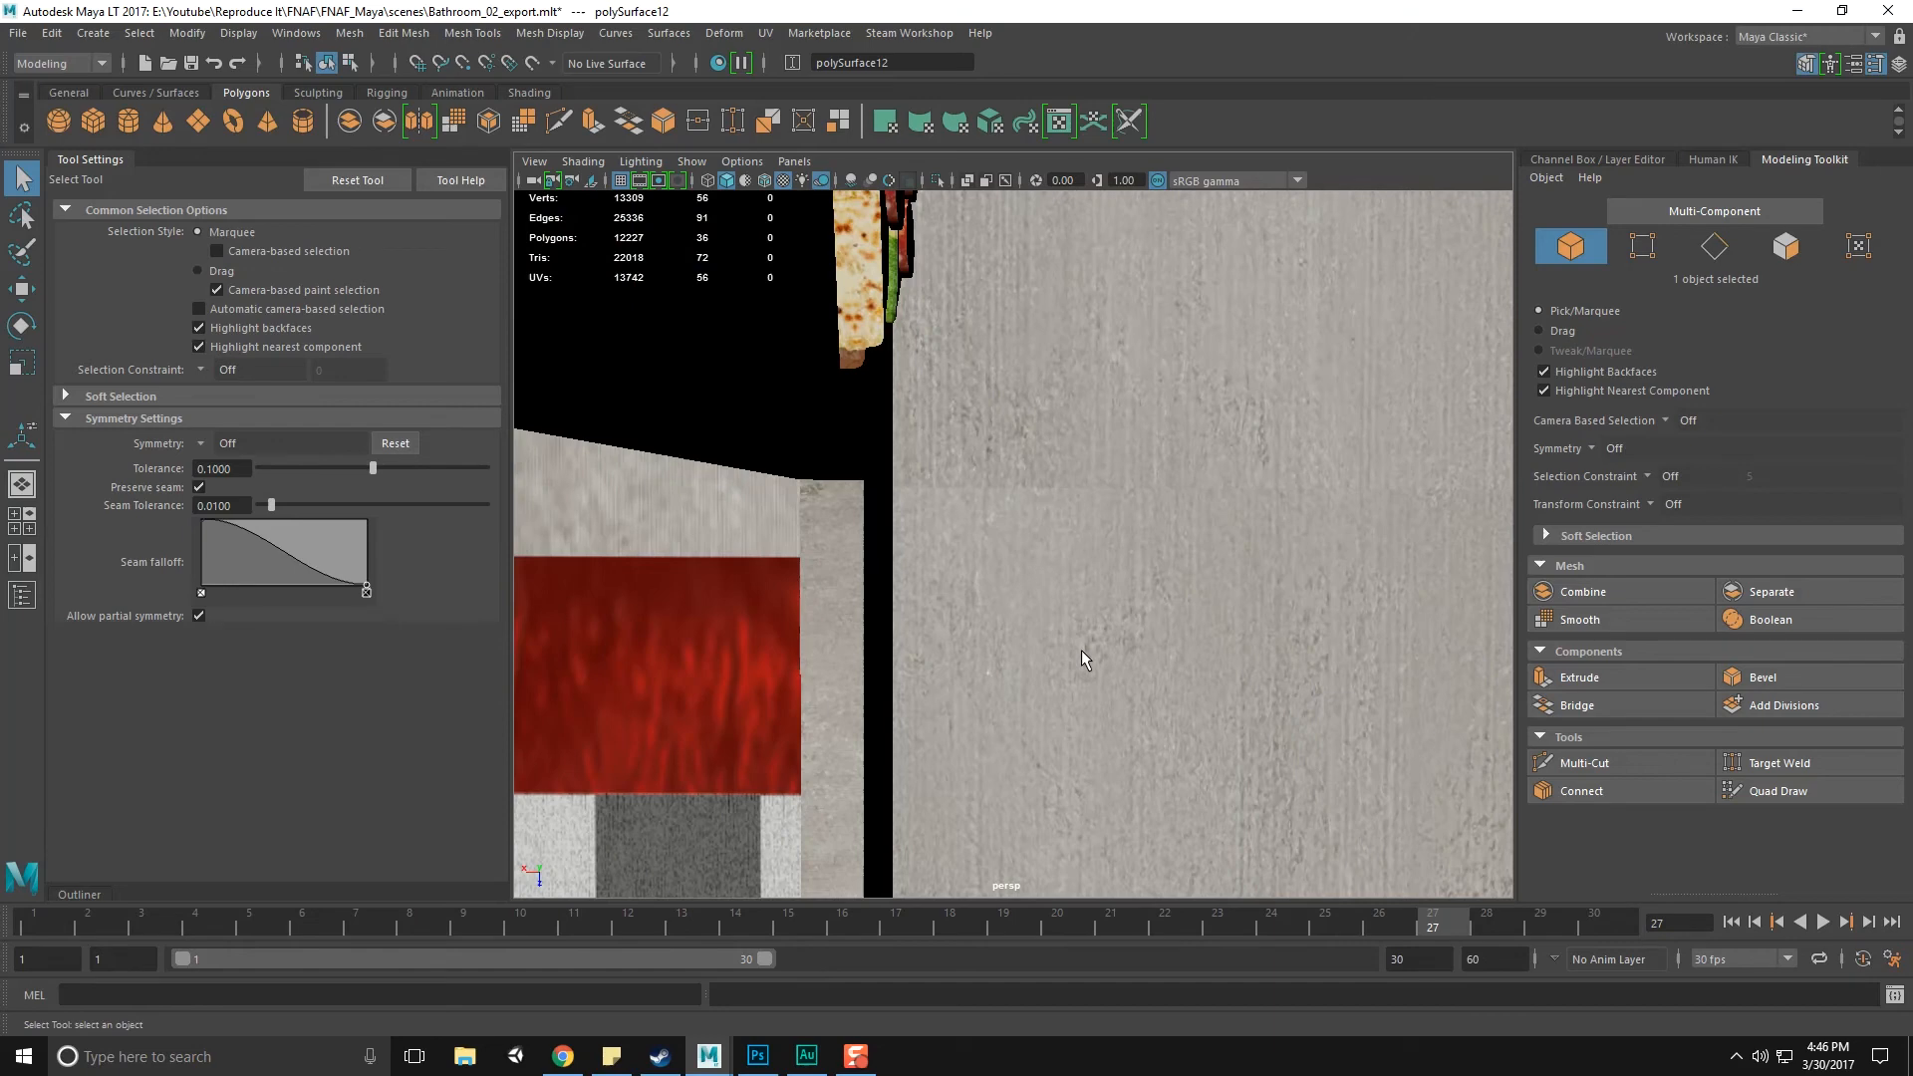
Select the UV shell of the near-end eight-face hall ceiling block and flip it in V
right_click_drag(1106, 627, 1108, 561)
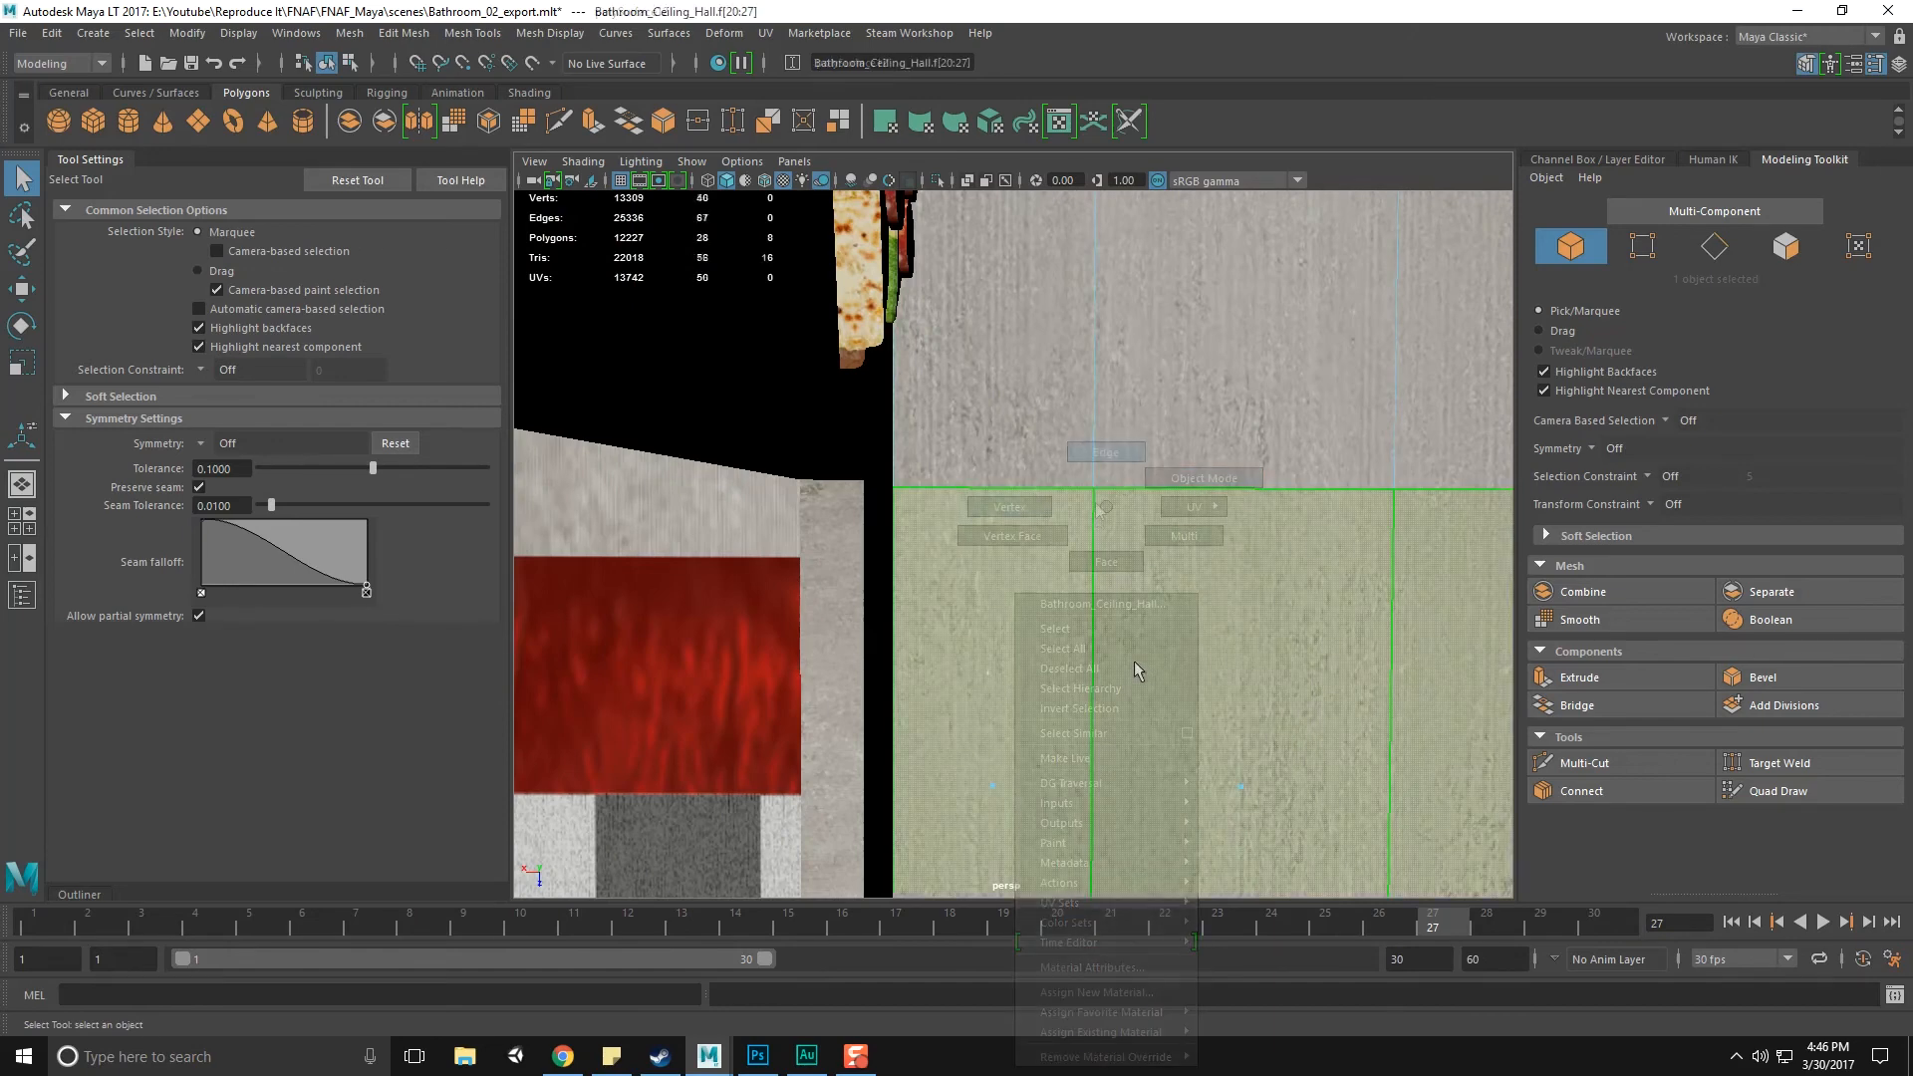
left_click(1059, 120)
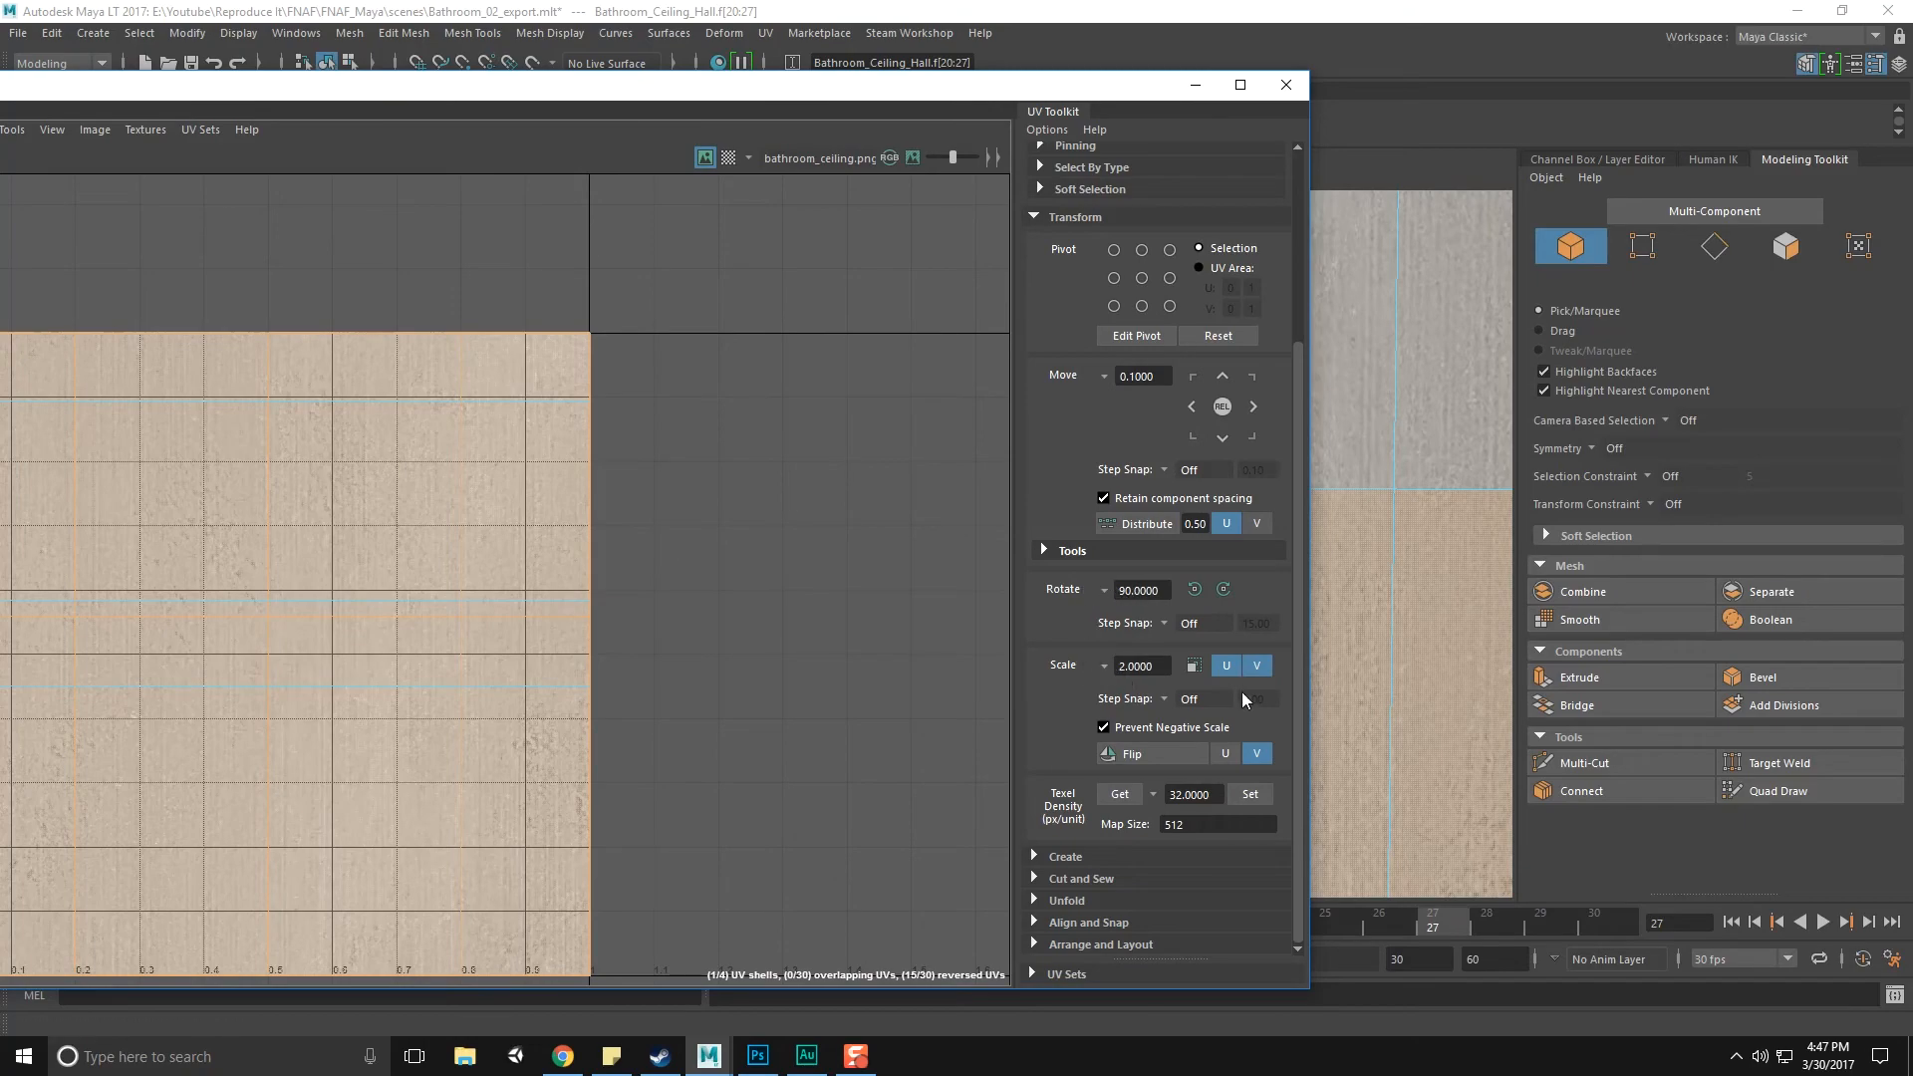
left_click(1156, 752)
left_click_drag(1043, 100, 2, 100)
left_click(536, 559)
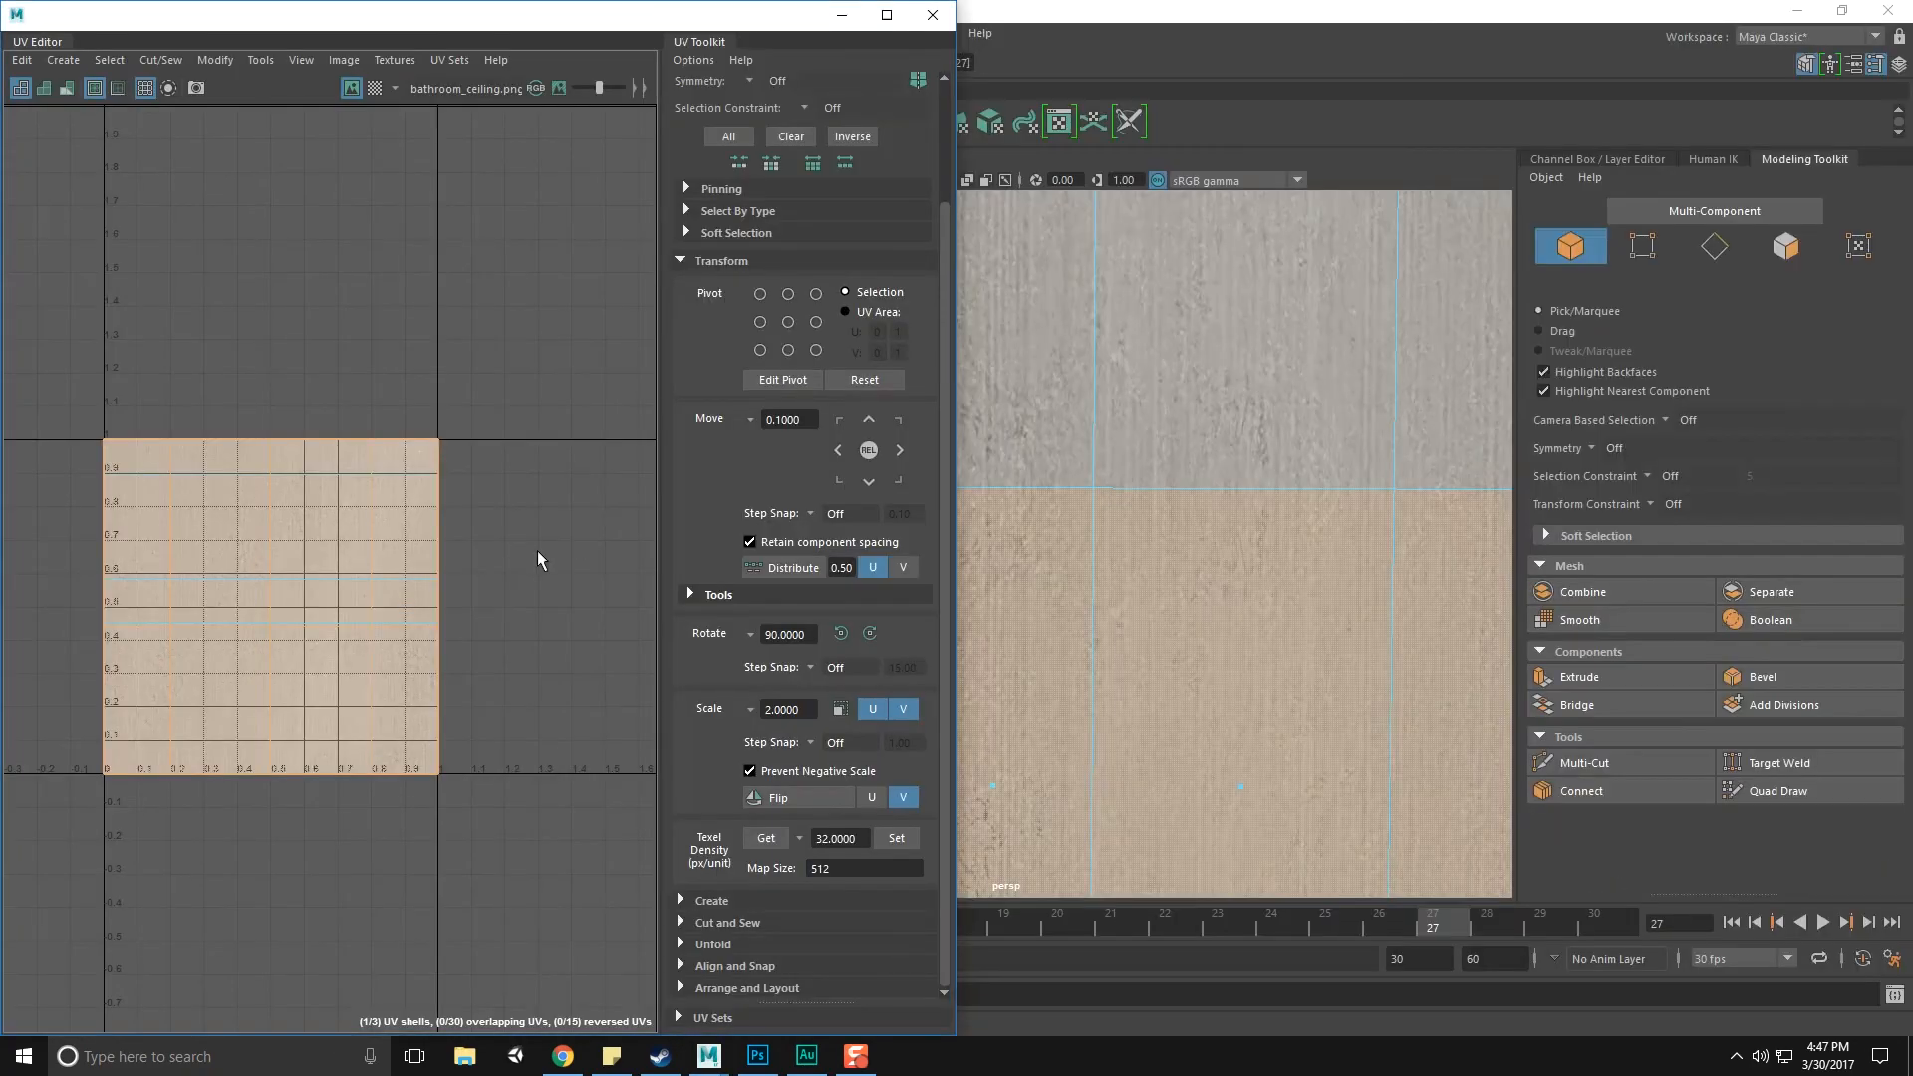
Deselect the faces, return to object selection and examine the hall ceiling and adjoining bathroom ceilings for texture continuity
right_click_drag(1308, 508, 1007, 543, "alt")
left_click(1288, 600)
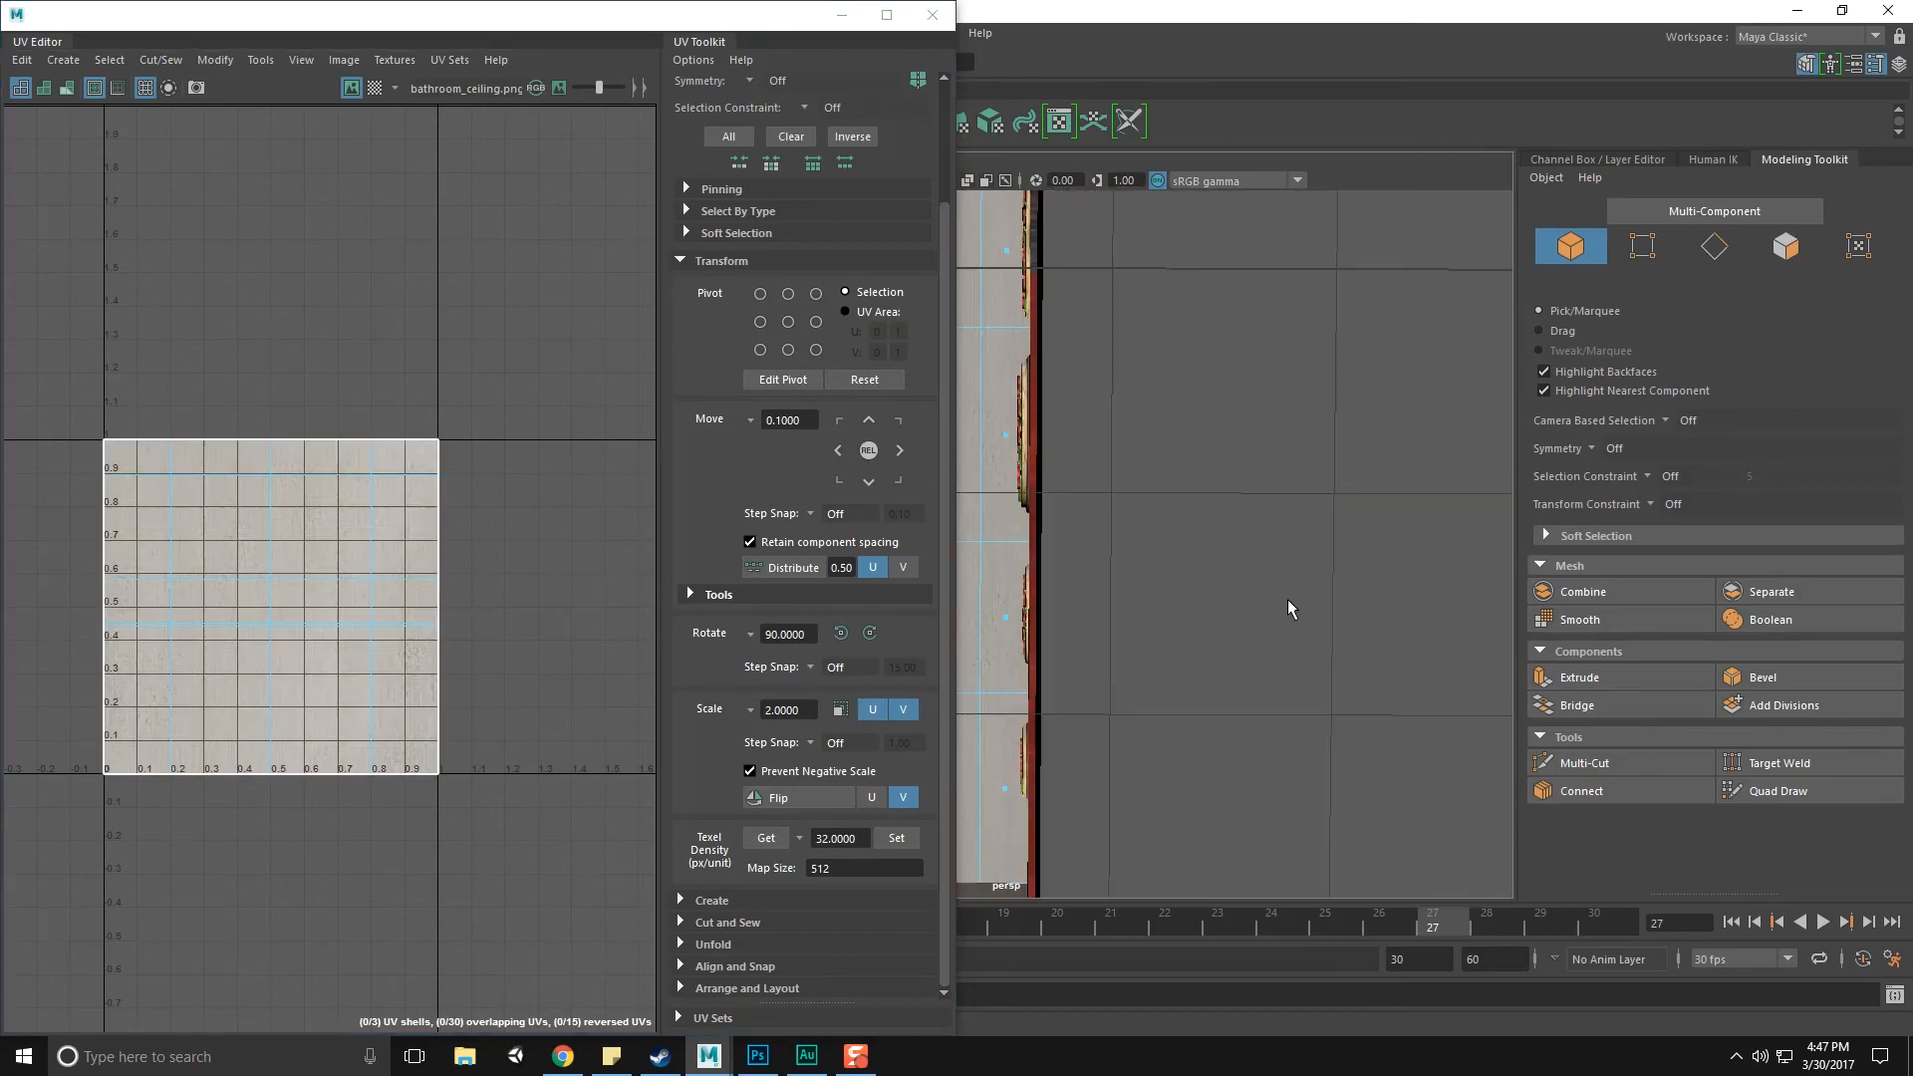
key("F8")
left_click(1274, 666)
scroll(1247, 669, "up", 5)
middle_click_drag(1247, 670, 1162, 610, "alt")
scroll(1290, 577, "up", 3)
scroll(1162, 610, "down", 3)
scroll(1164, 606, "down", 3)
left_click_drag(1200, 581, 1051, 628, "alt")
left_click(1051, 628)
scroll(1126, 660, "up", 5)
middle_click_drag(1126, 660, 1122, 484, "alt")
scroll(1122, 483, "up", 5)
Select all three faces of the male bathroom's ceiling and close the UV Editor
right_click_drag(1126, 466, 1132, 518)
middle_click_drag(1113, 453, 1161, 528, "alt")
left_click(1297, 504)
scroll(1274, 684, "down", 5)
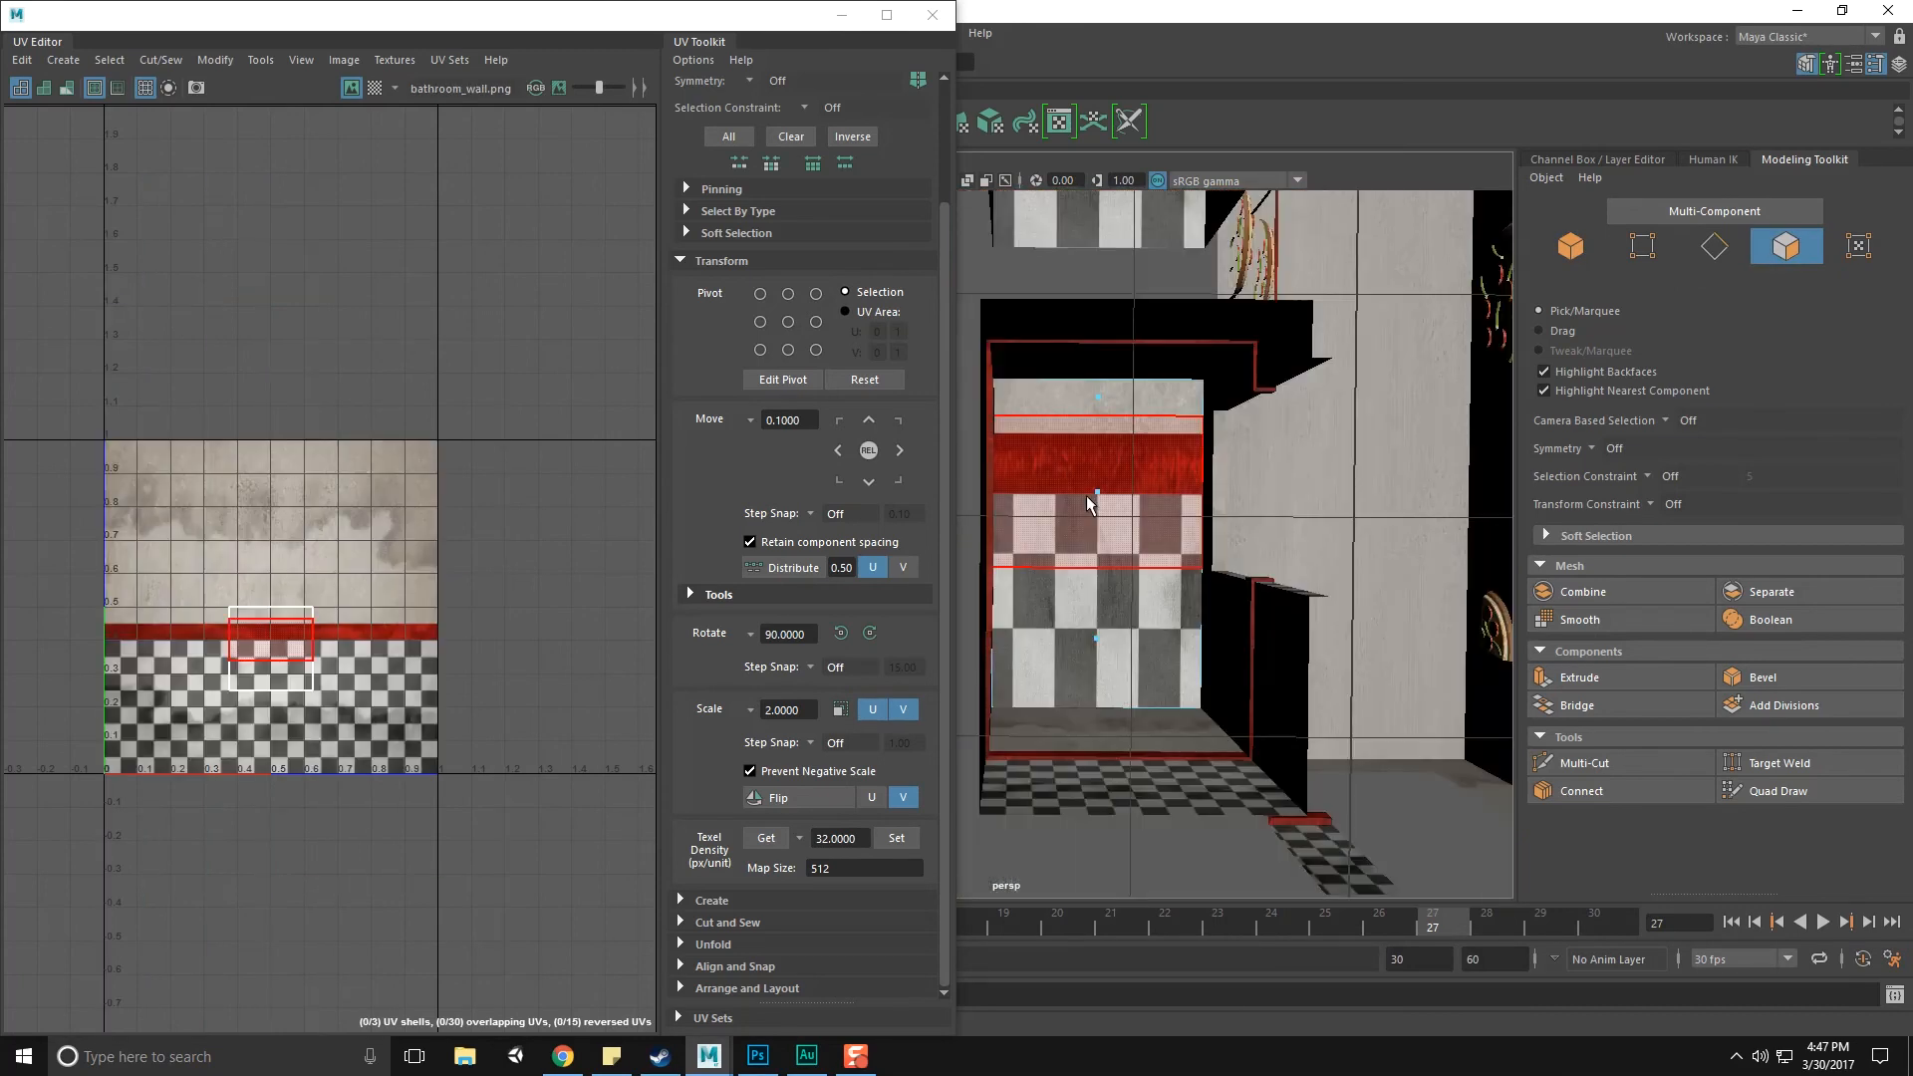
left_click(1086, 494)
left_click(1092, 423, "shift")
left_click(1097, 626, "shift")
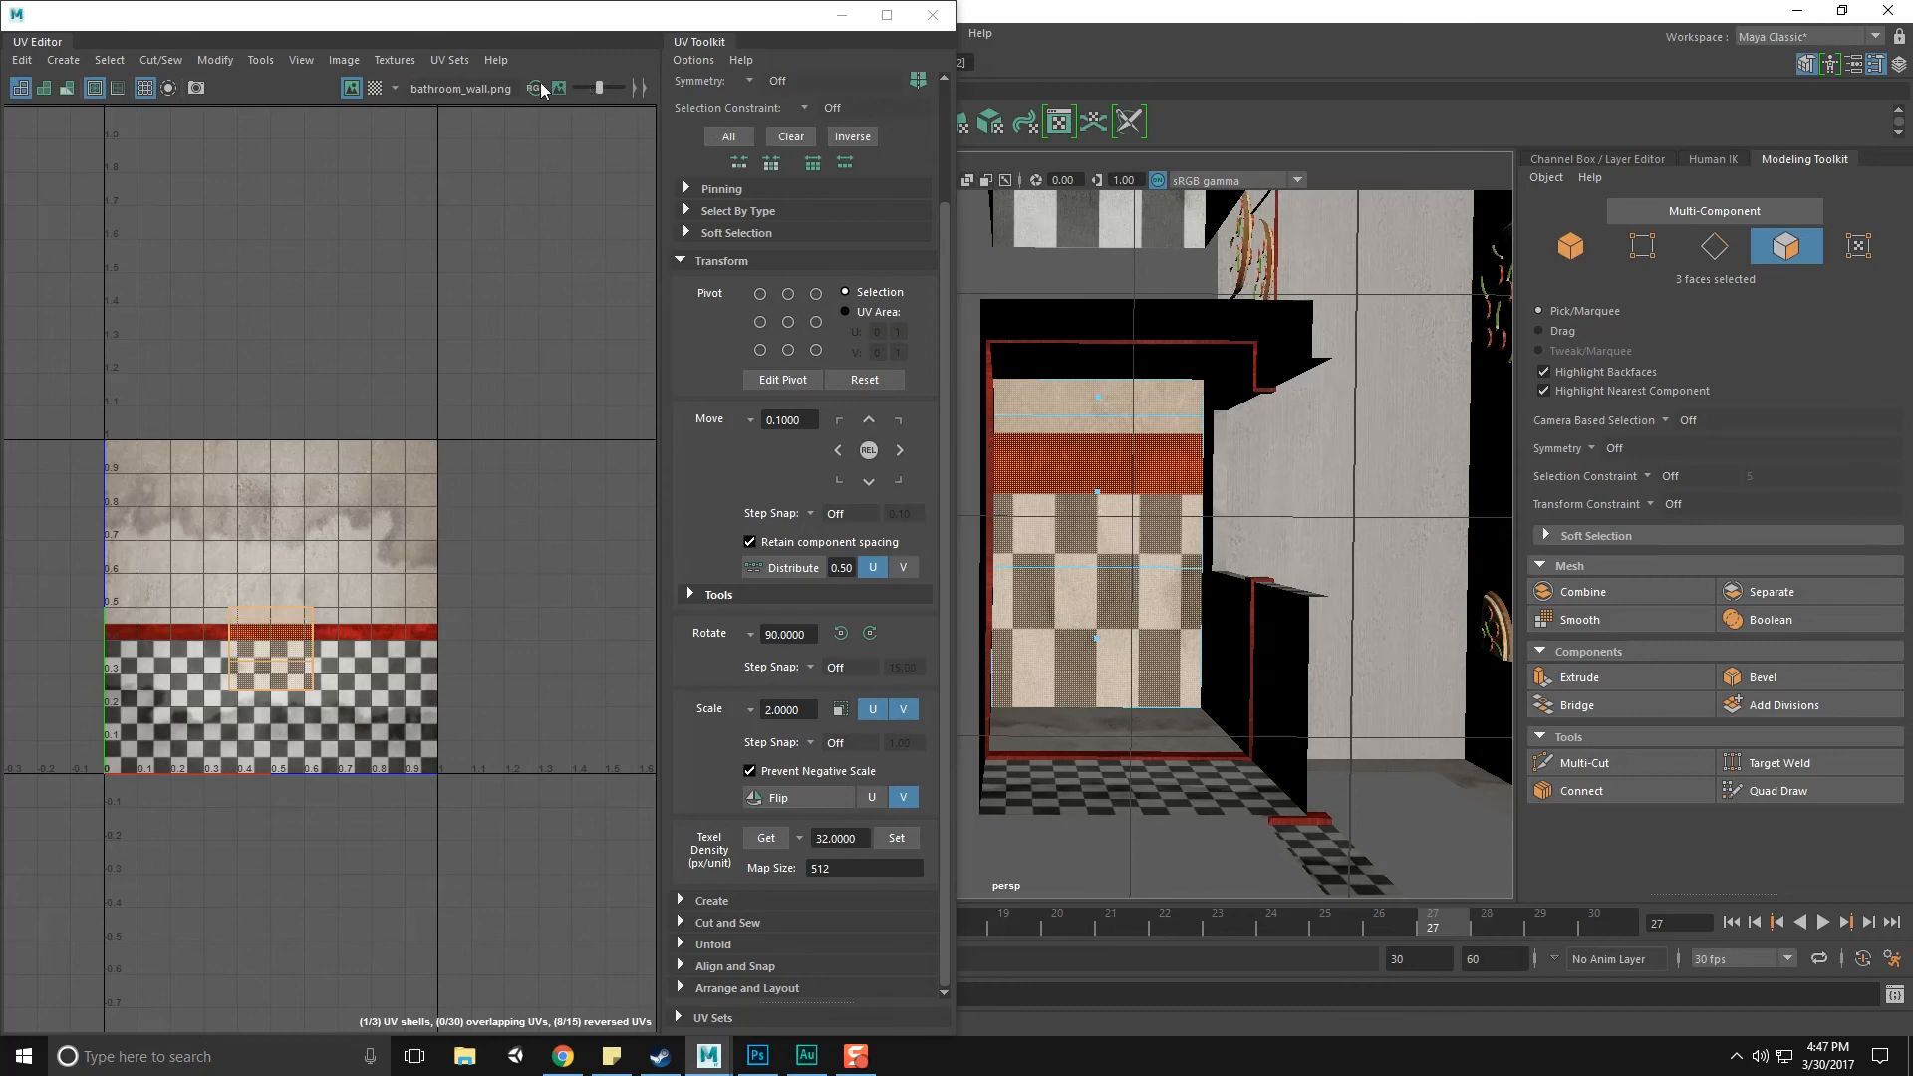
left_click(931, 14)
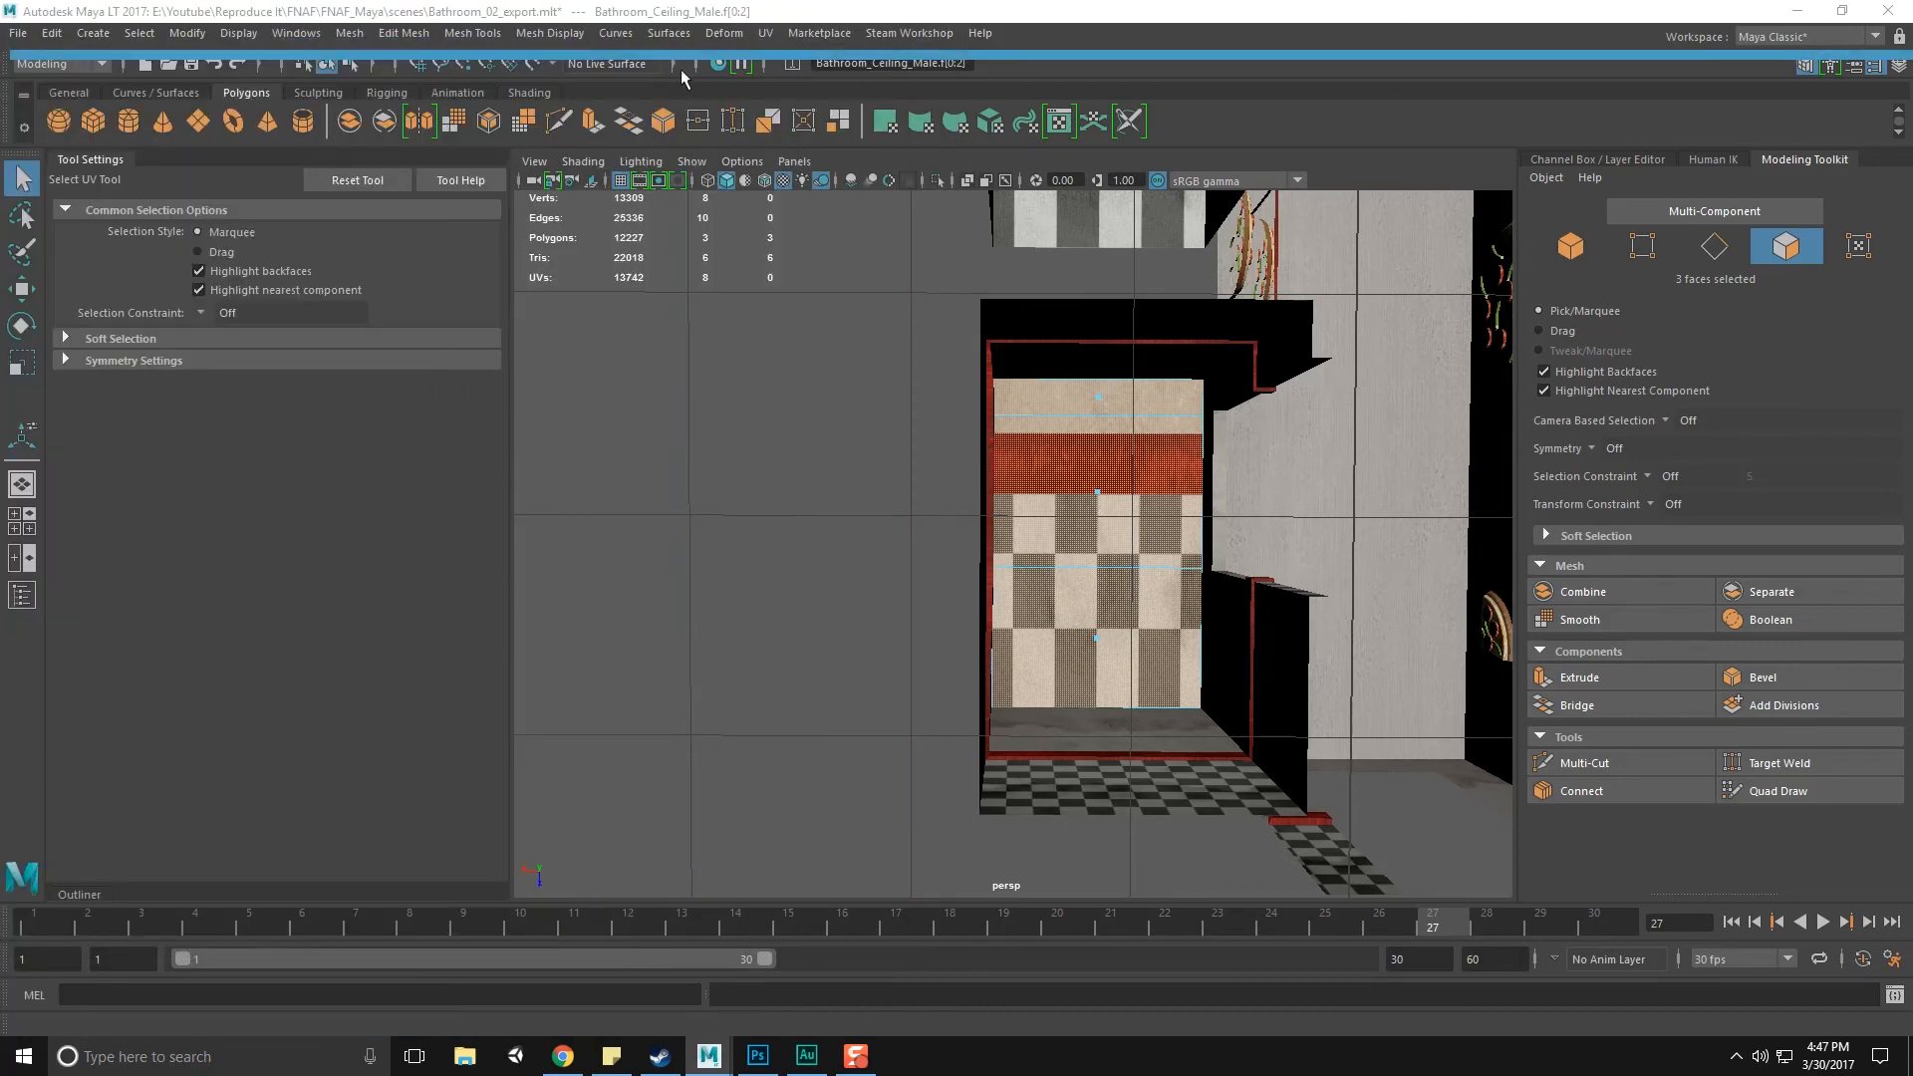
Apply a planar UV projection to the male bathroom ceiling's three selected faces and return to object selection
left_click(766, 33)
left_click(841, 266)
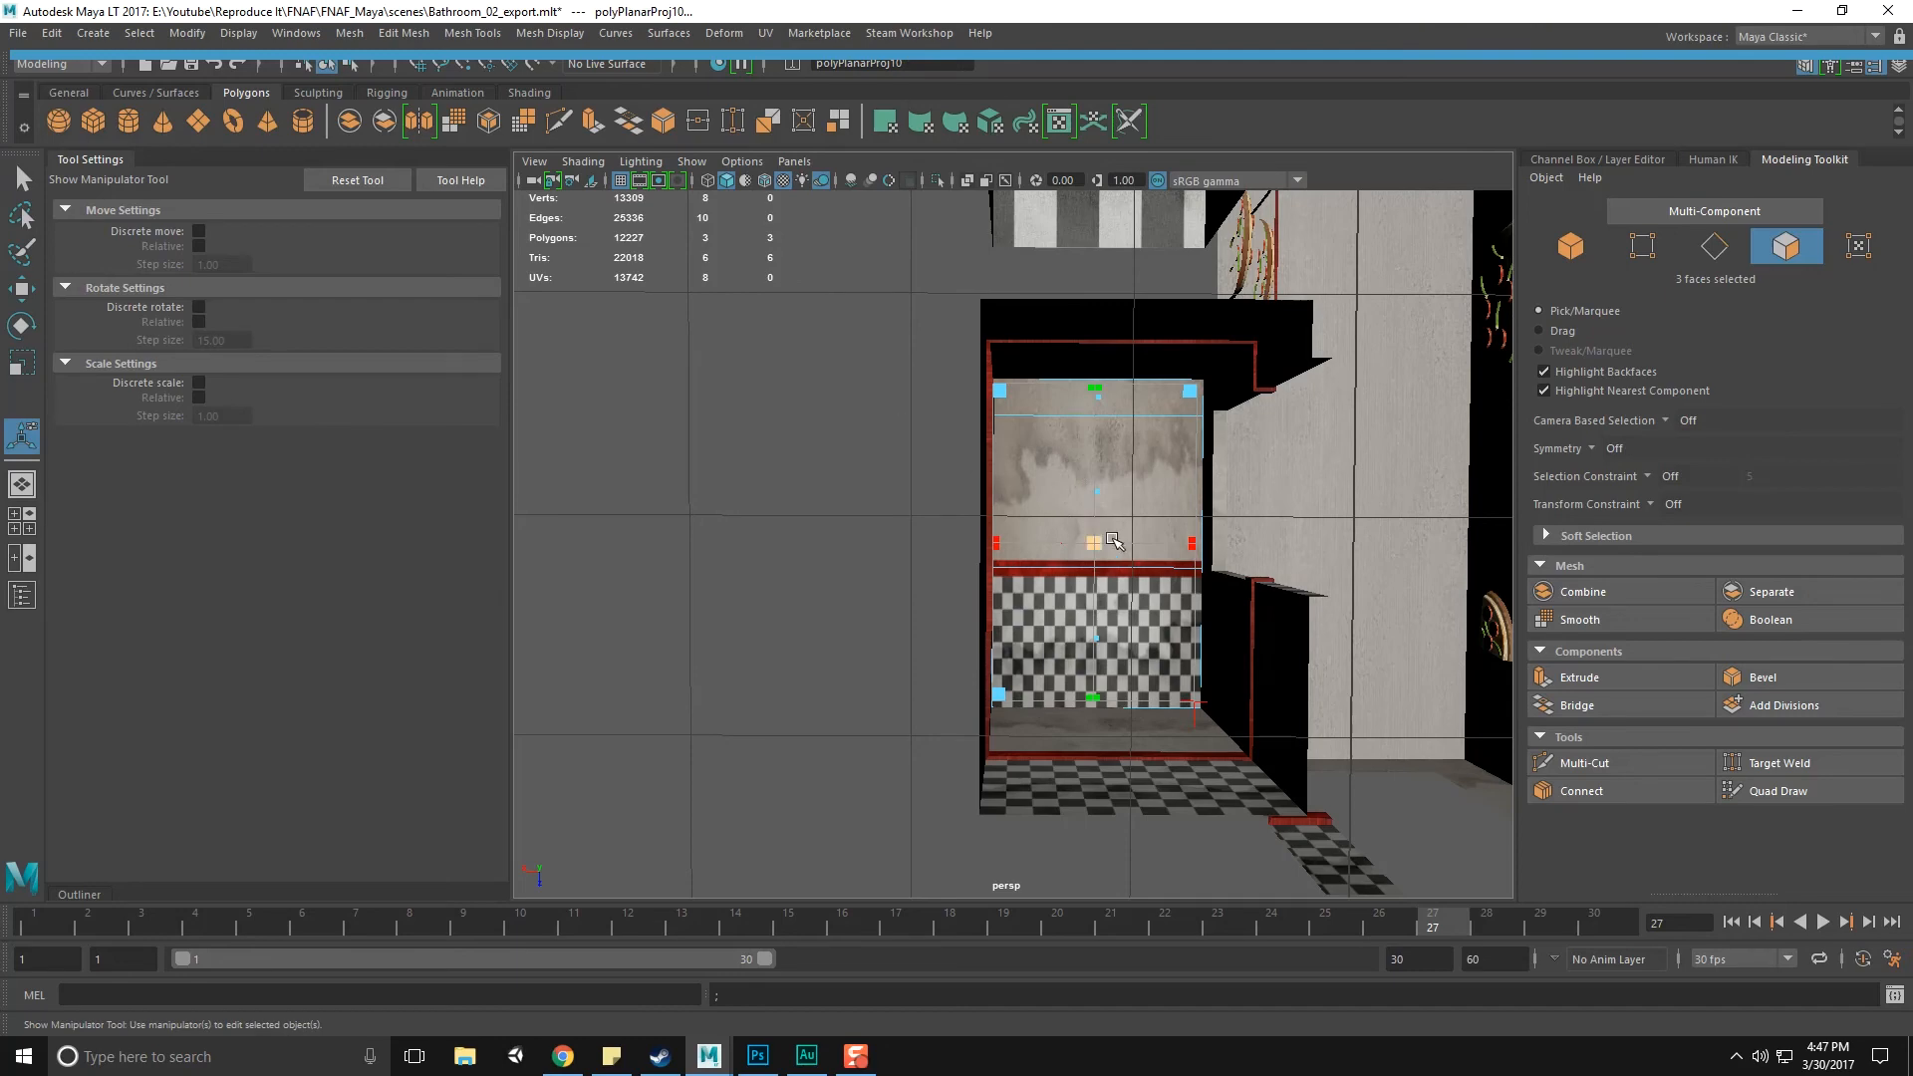
key("q")
left_click_drag(1154, 520, 1151, 680, "alt")
key("F8")
Select the female bathroom's ceiling and apply a planar UV projection to it
middle_click_drag(1239, 761, 1159, 420, "alt")
left_click(1086, 606, "shift")
left_click_drag(1086, 606, 1082, 577, "alt")
right_click_drag(1028, 506, 1200, 996)
left_click_drag(1145, 783, 1065, 496, "alt")
left_click(1013, 366)
left_click(1019, 744)
left_click(766, 32)
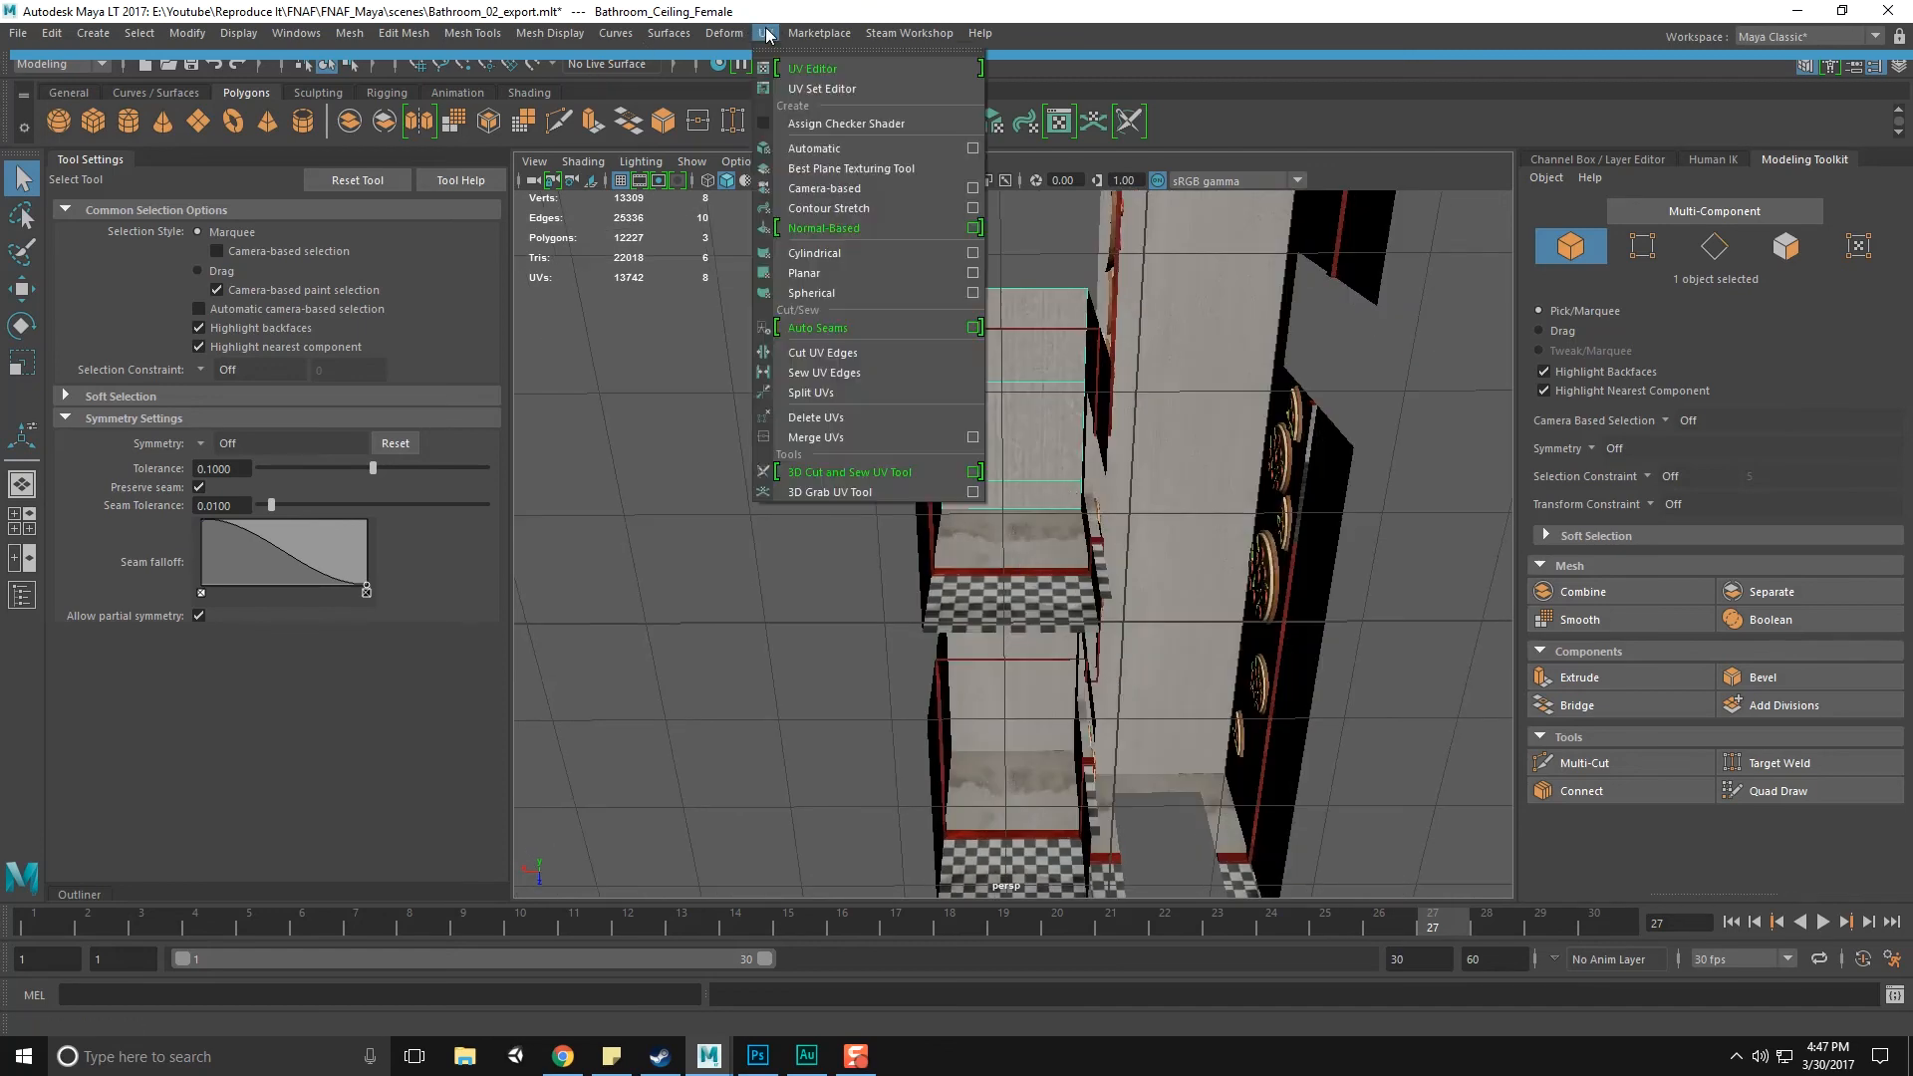
left_click(857, 282)
key("q")
key("F8")
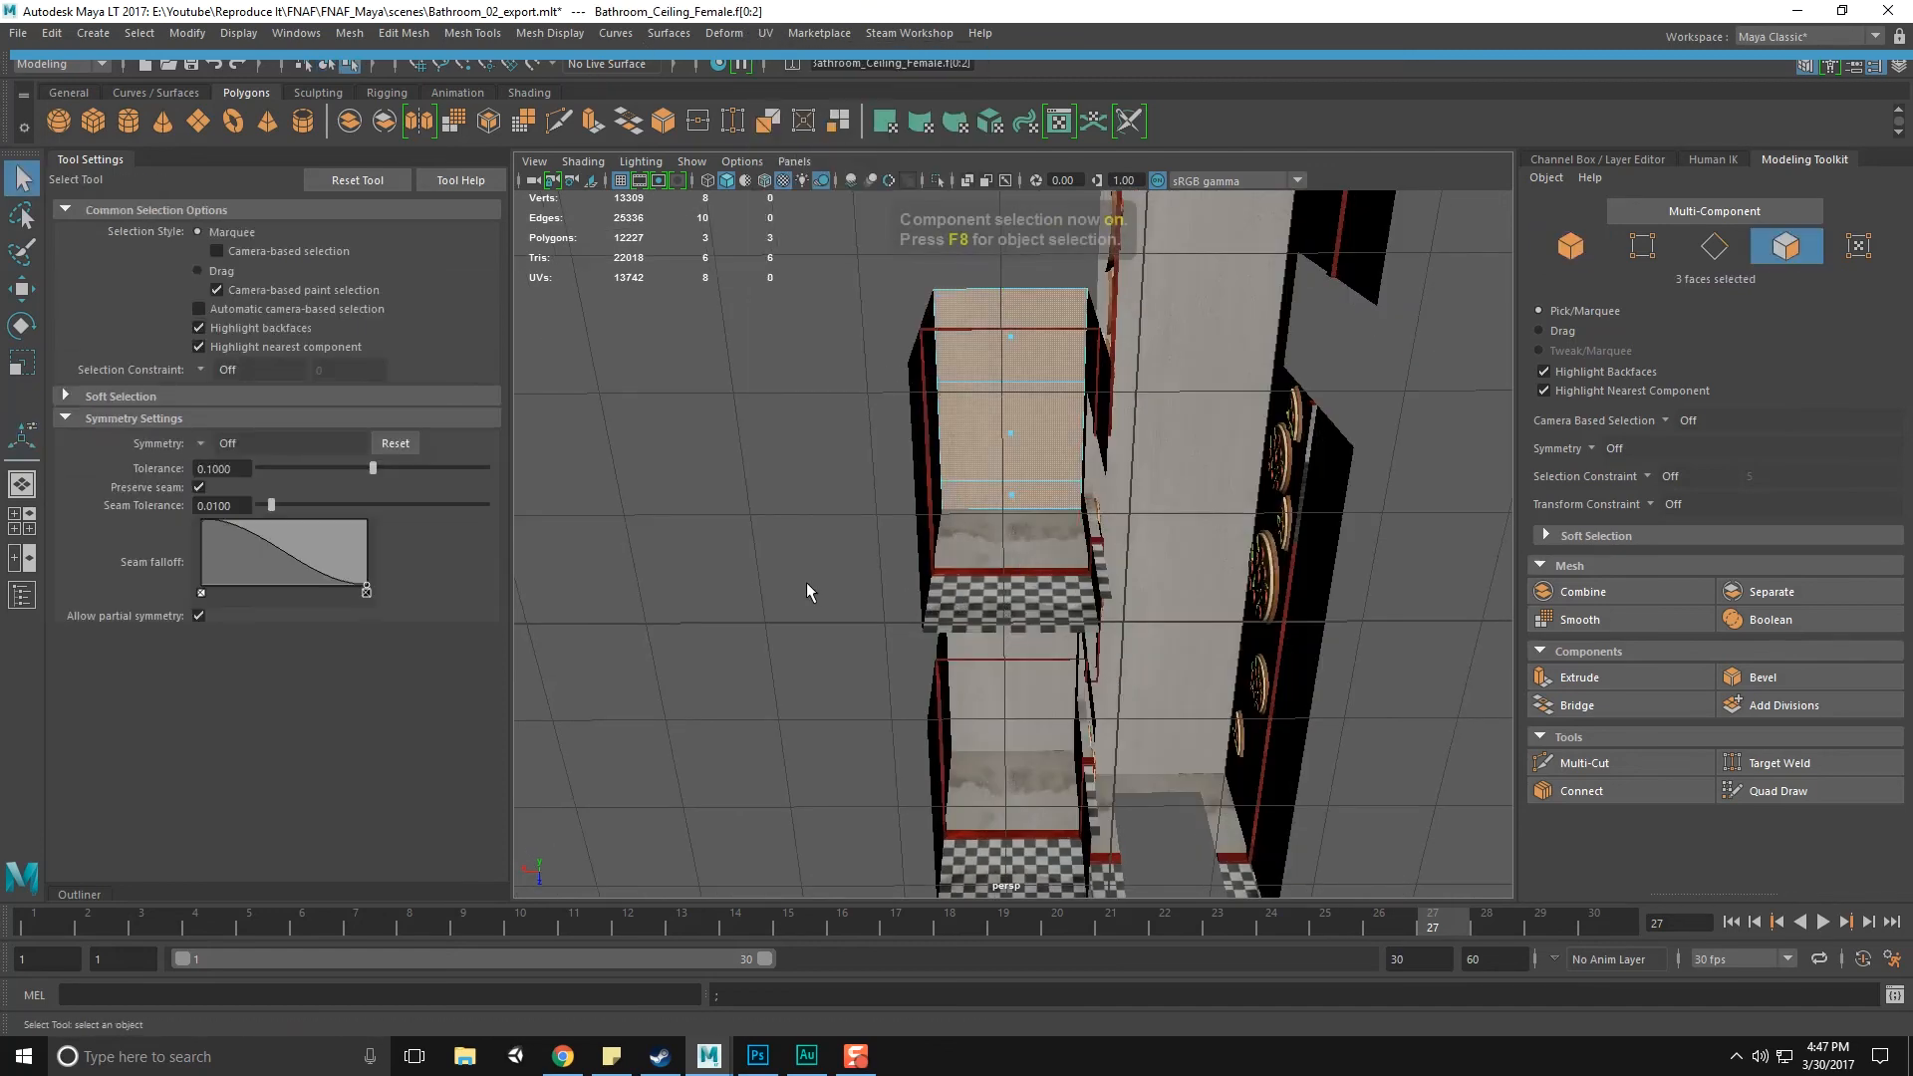
Clear the ceiling selection and save the scene
left_click(806, 584)
scroll(806, 588, "up", 5)
key("ctrl+s")
Examine the hall interior at eye level, including the pizza decorations, restroom signs and bathroom entrances
left_click_drag(1047, 409, 1003, 563, "alt")
left_click_drag(930, 569, 688, 603, "alt")
middle_click_drag(1139, 564, 1133, 540, "alt")
left_click_drag(1133, 540, 1094, 570, "alt")
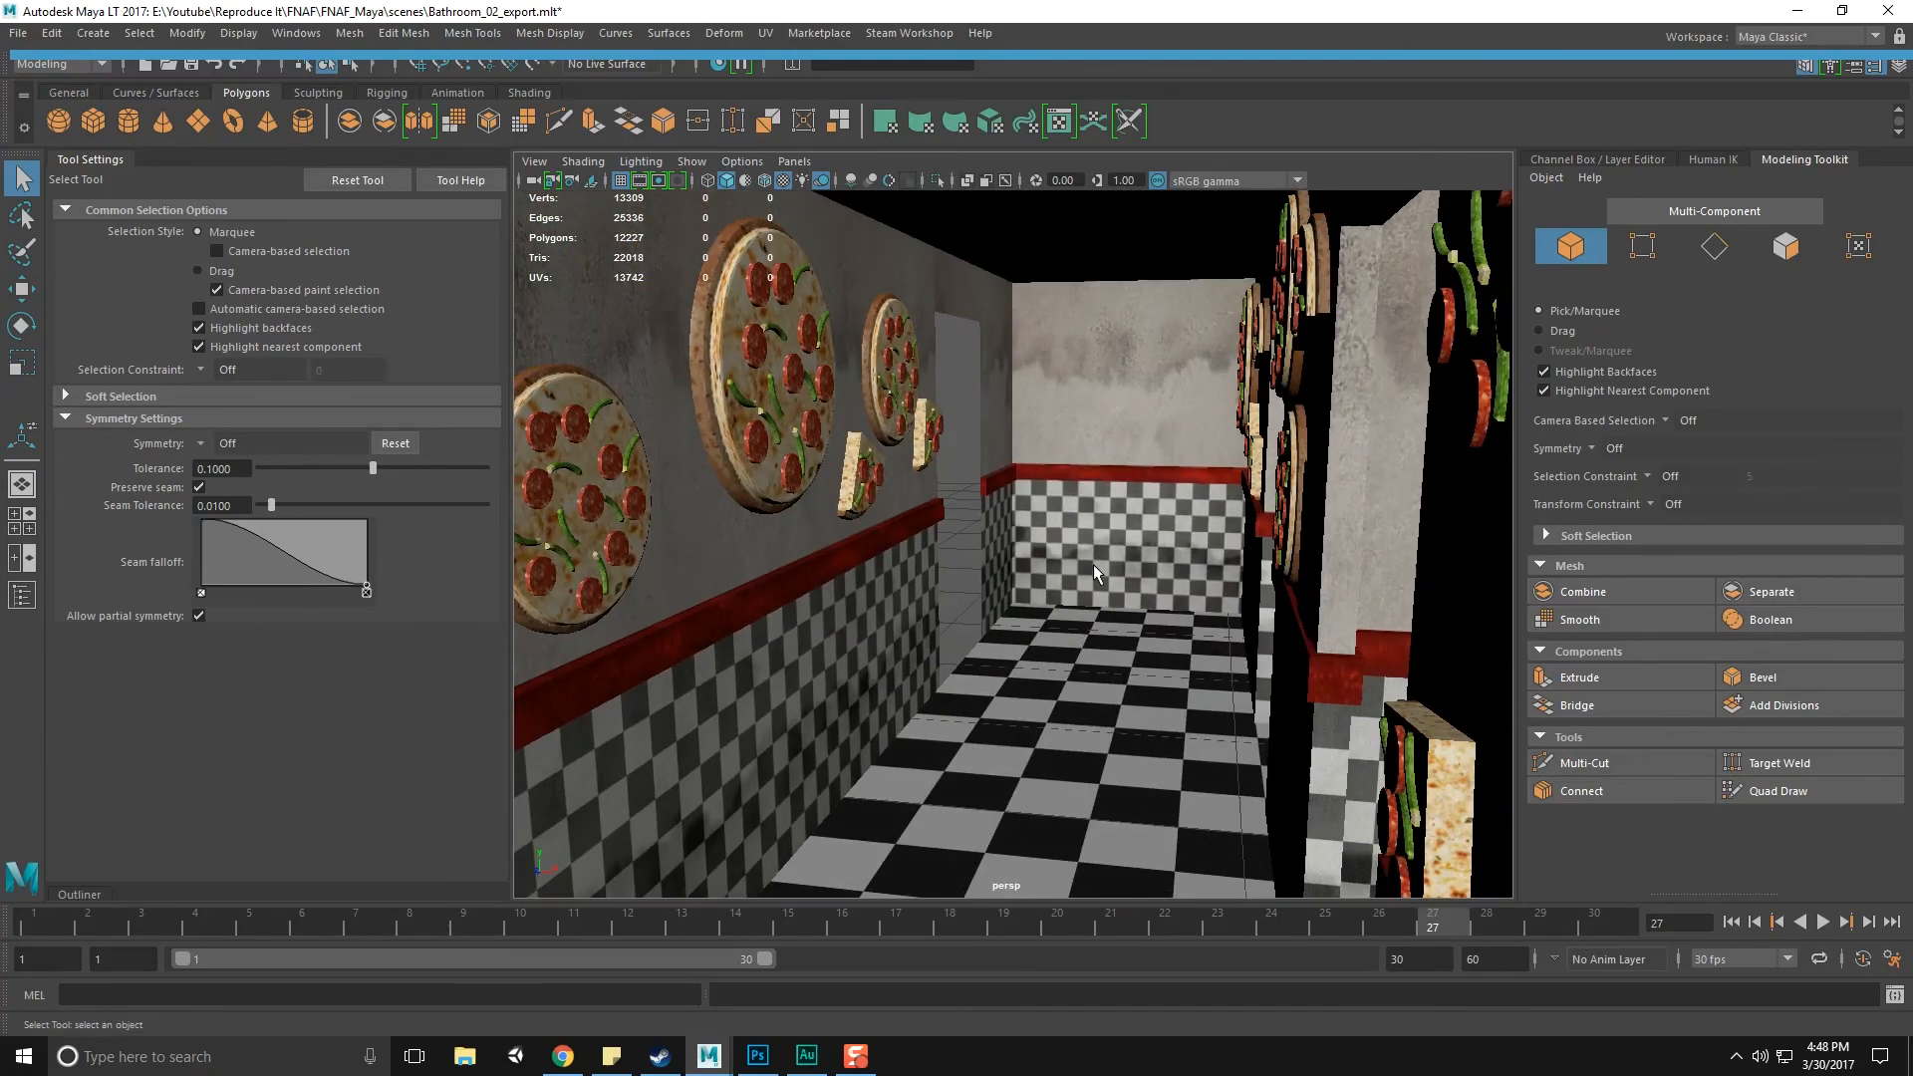
left_click_drag(1107, 451, 952, 443, "alt")
middle_click_drag(952, 444, 890, 309, "alt")
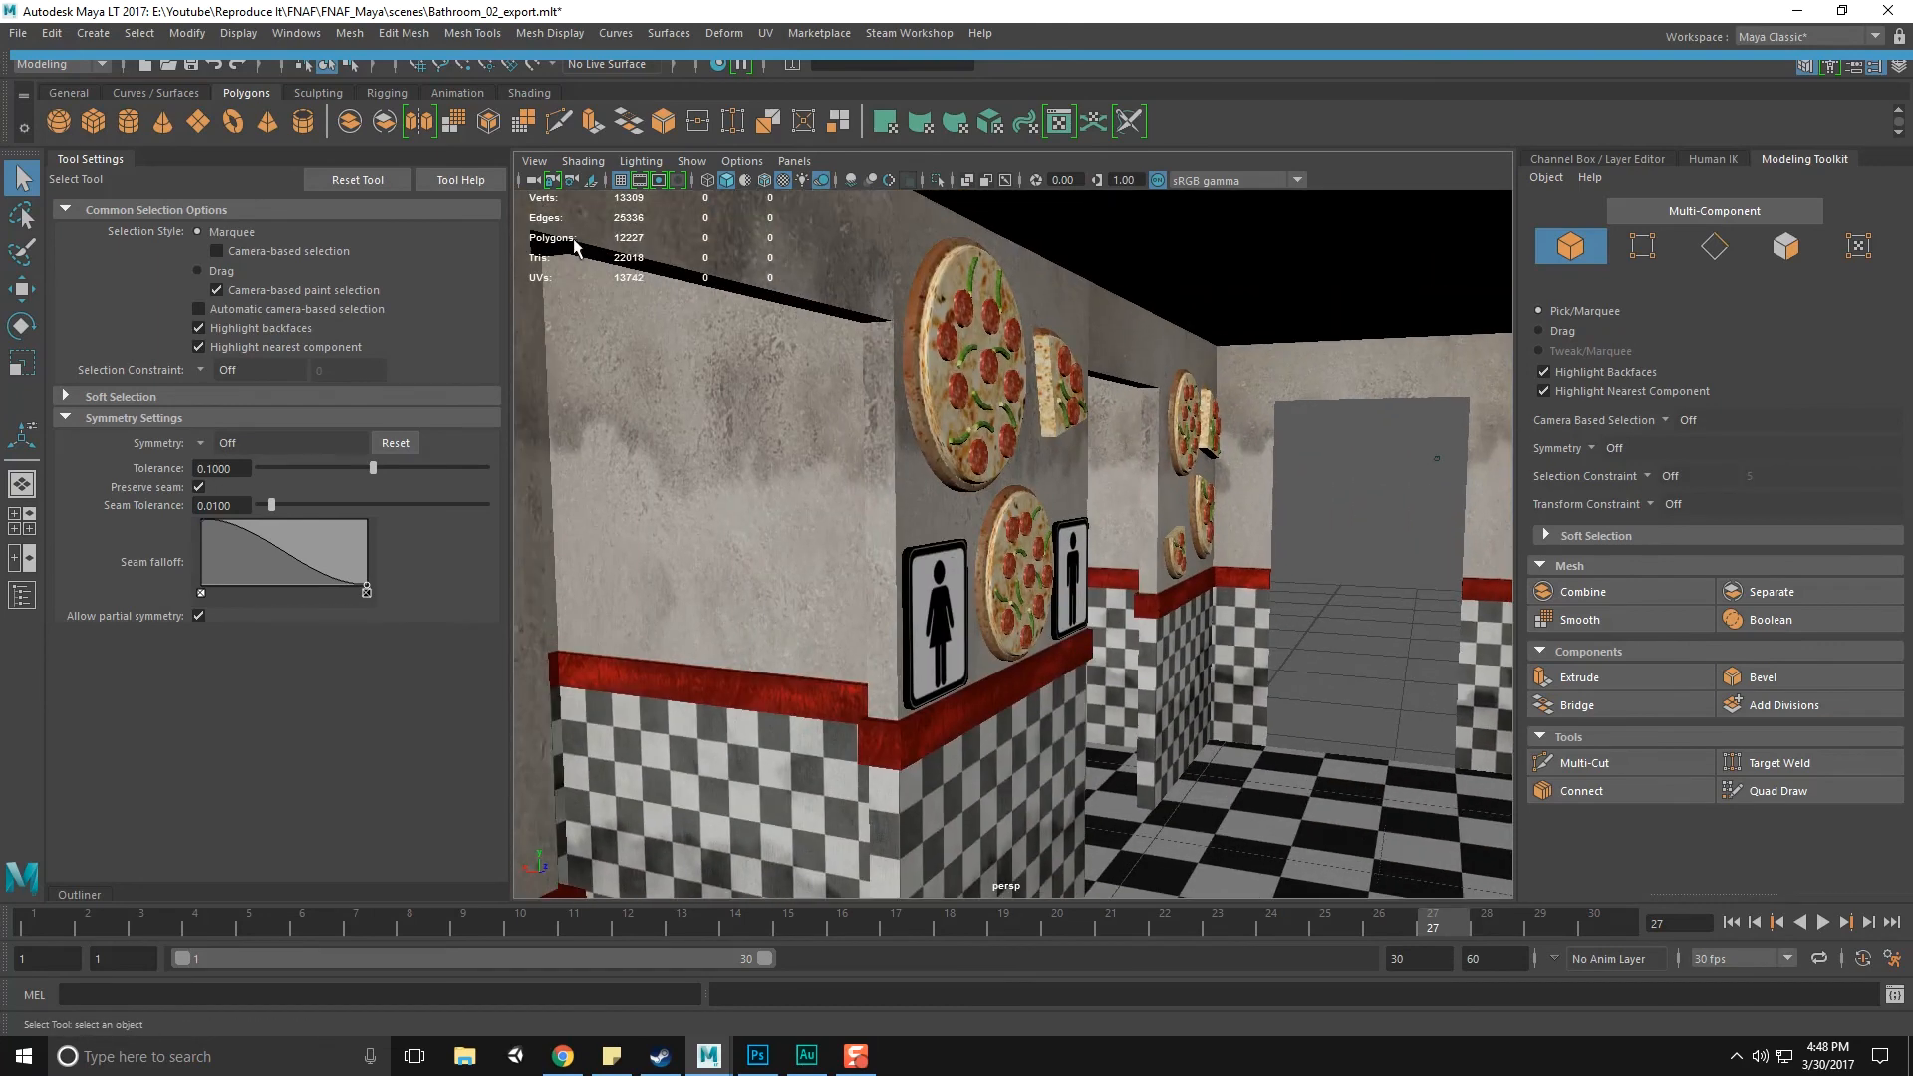
left_click_drag(947, 443, 925, 399, "alt")
middle_click_drag(937, 678, 1026, 491, "alt")
left_click_drag(1026, 489, 936, 564, "alt")
left_click_drag(927, 369, 1186, 301, "alt")
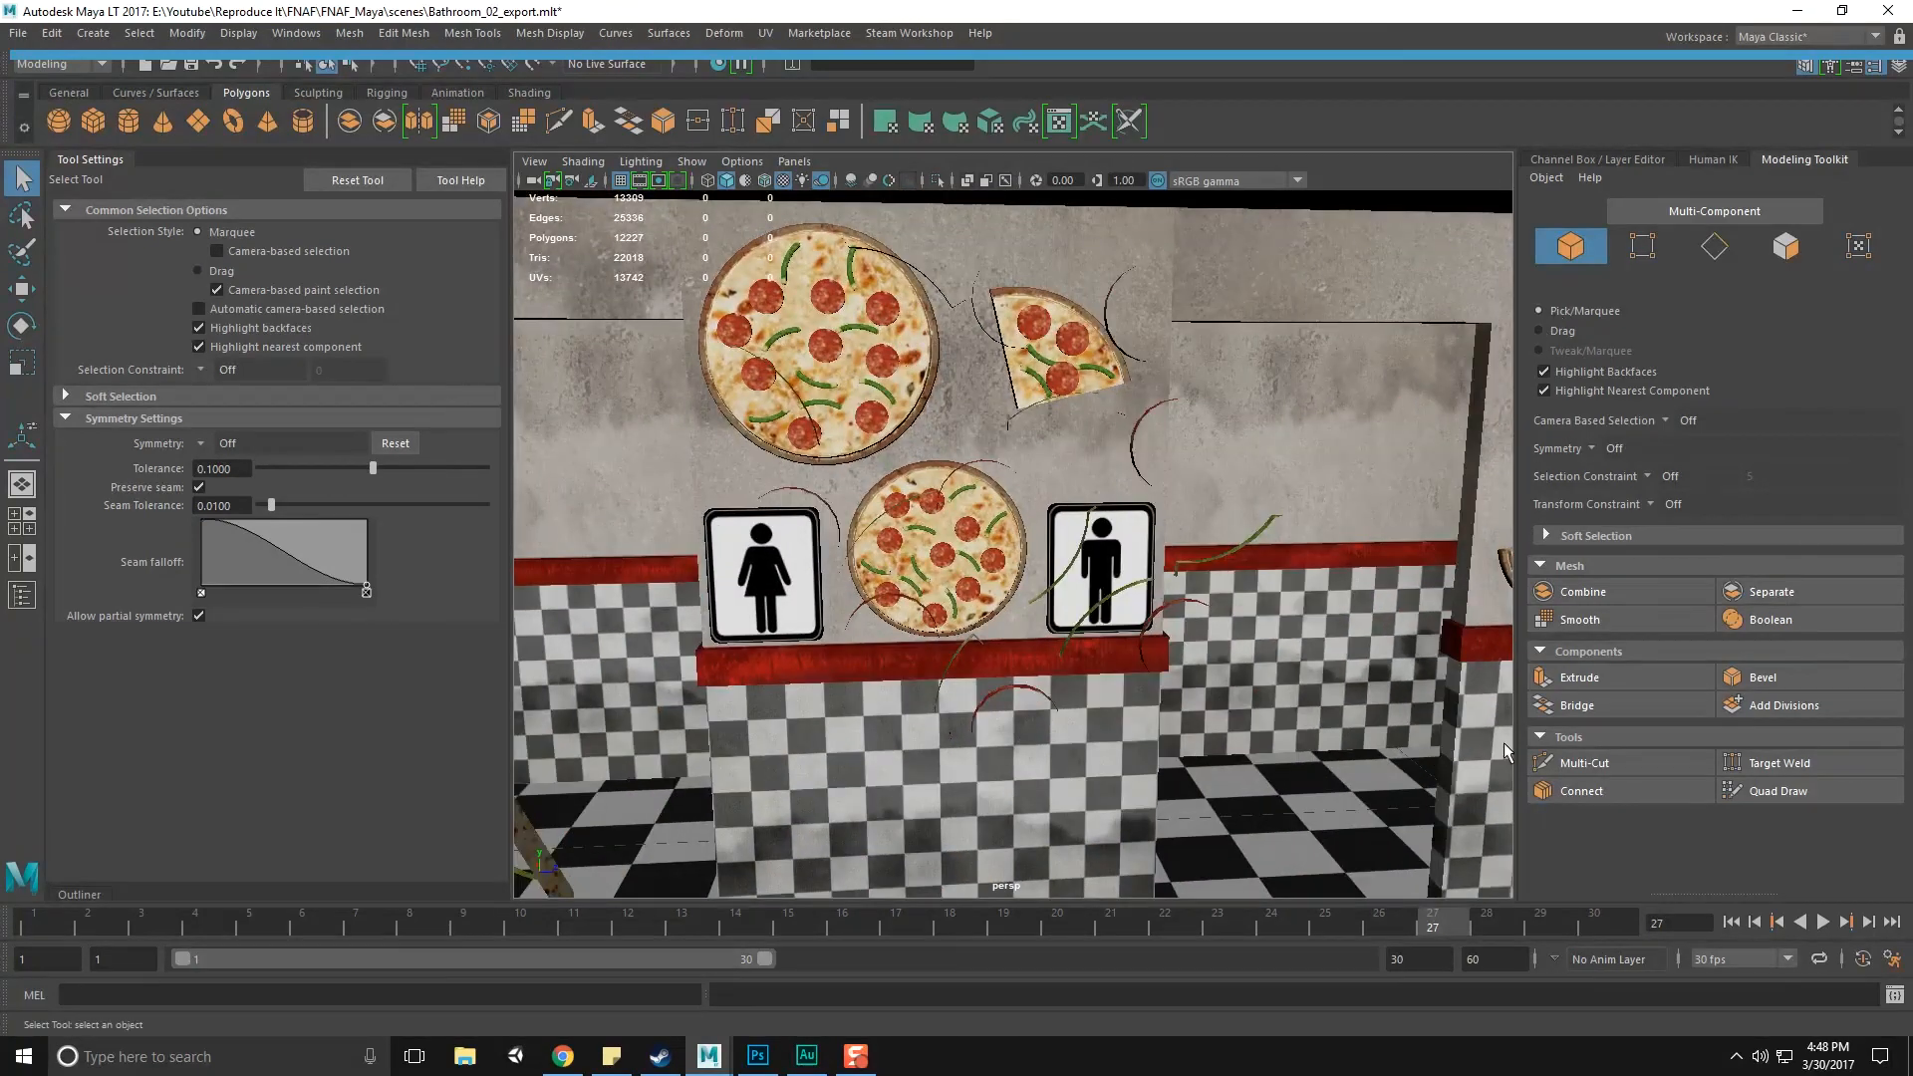
middle_click_drag(1313, 624, 1255, 594, "alt")
right_click_drag(1256, 594, 1352, 600, "alt")
left_click_drag(1351, 600, 1038, 549, "alt")
Select the hall's wall mesh, examine its corners, trim and upper wall textures up close, and clear the selection
left_click(1053, 536)
scroll(1067, 543, "up", 10)
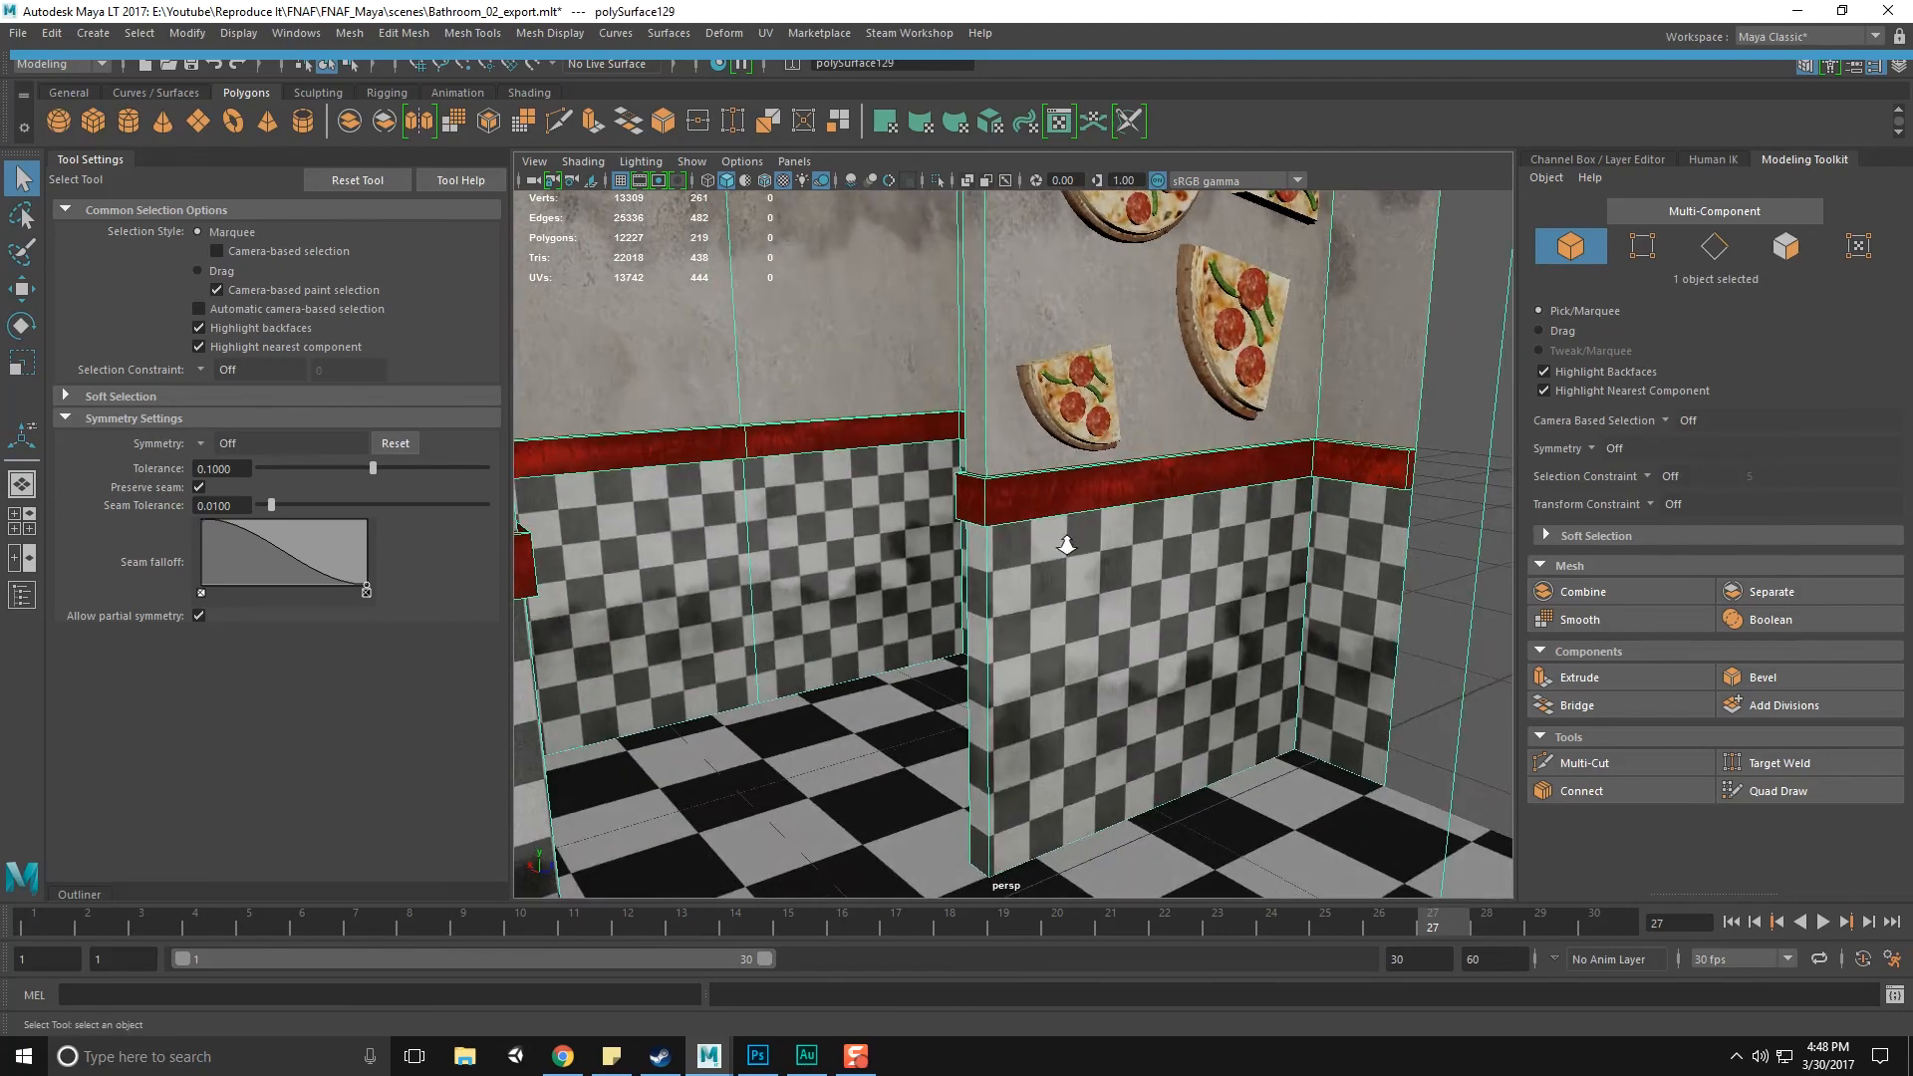
scroll(1004, 512, "down", 7)
left_click_drag(1003, 480, 996, 290, "alt")
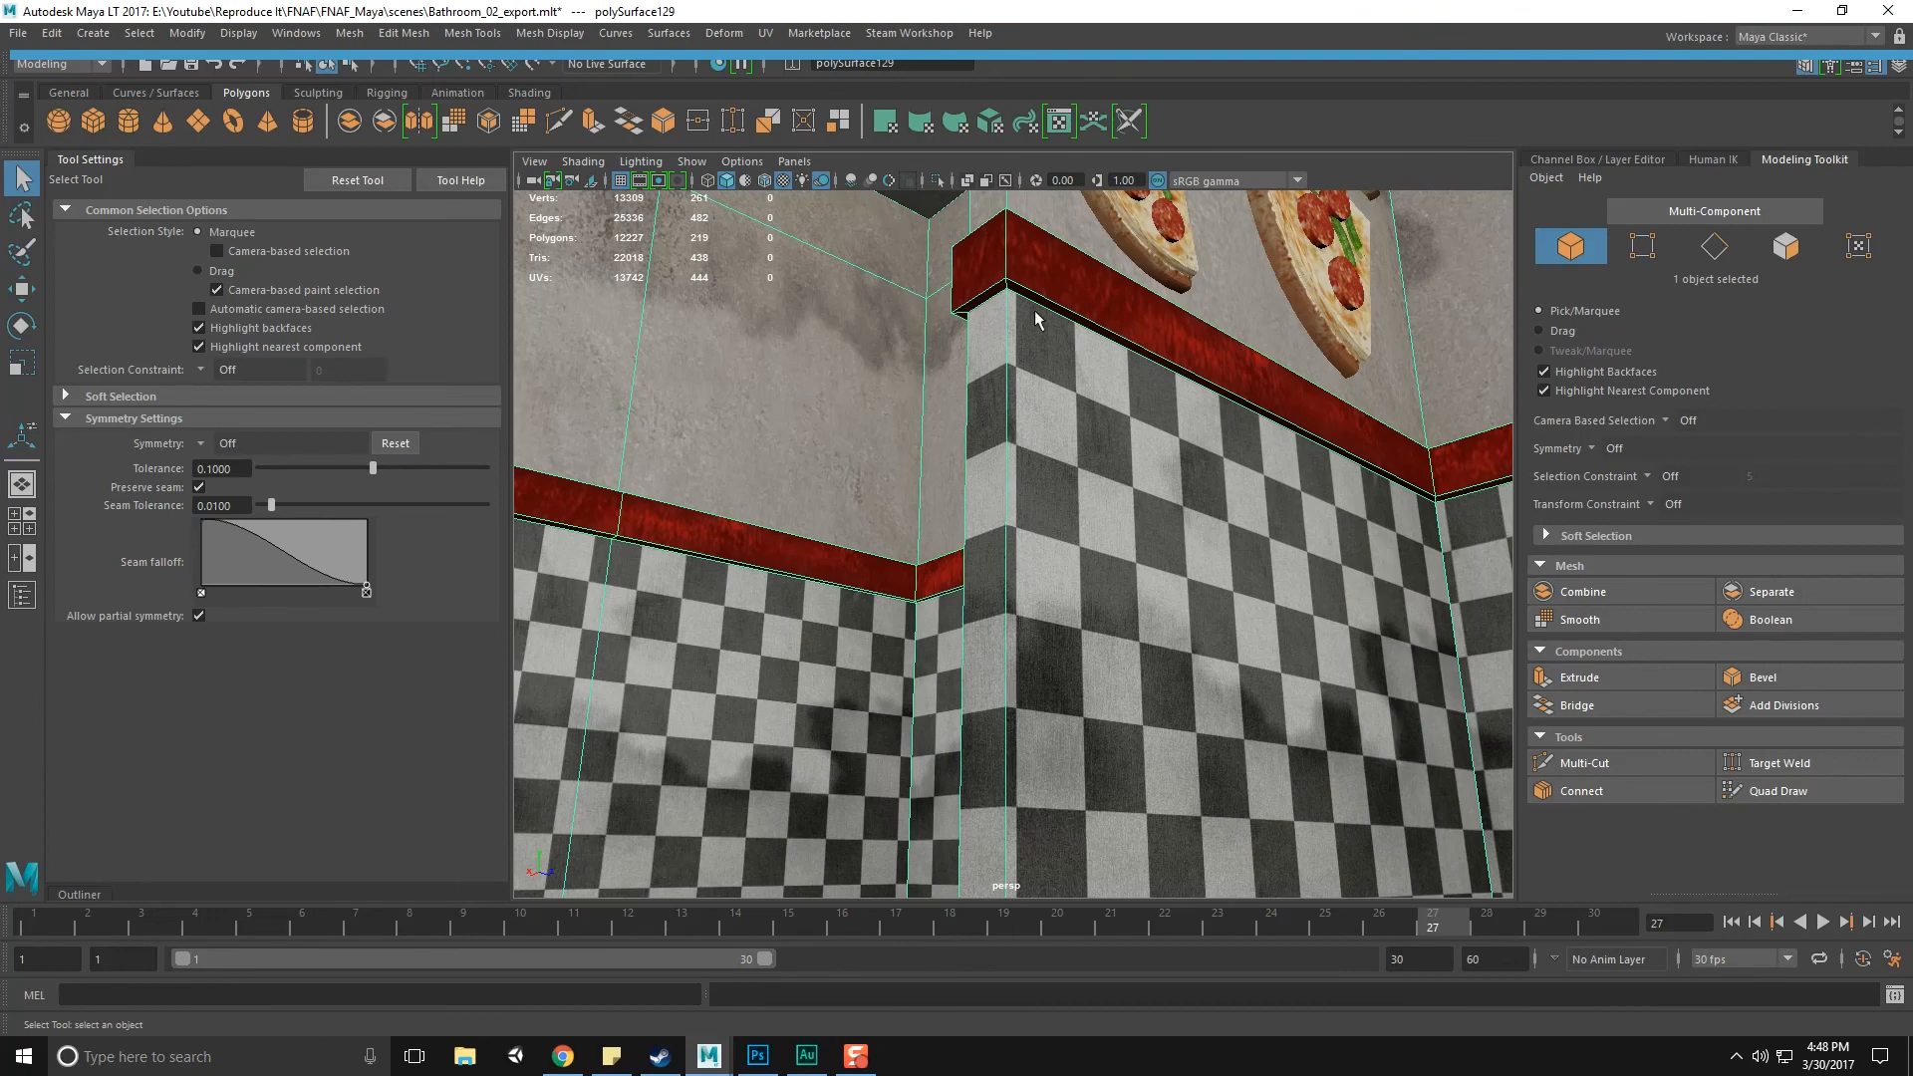
left_click_drag(1033, 828, 1040, 432, "alt")
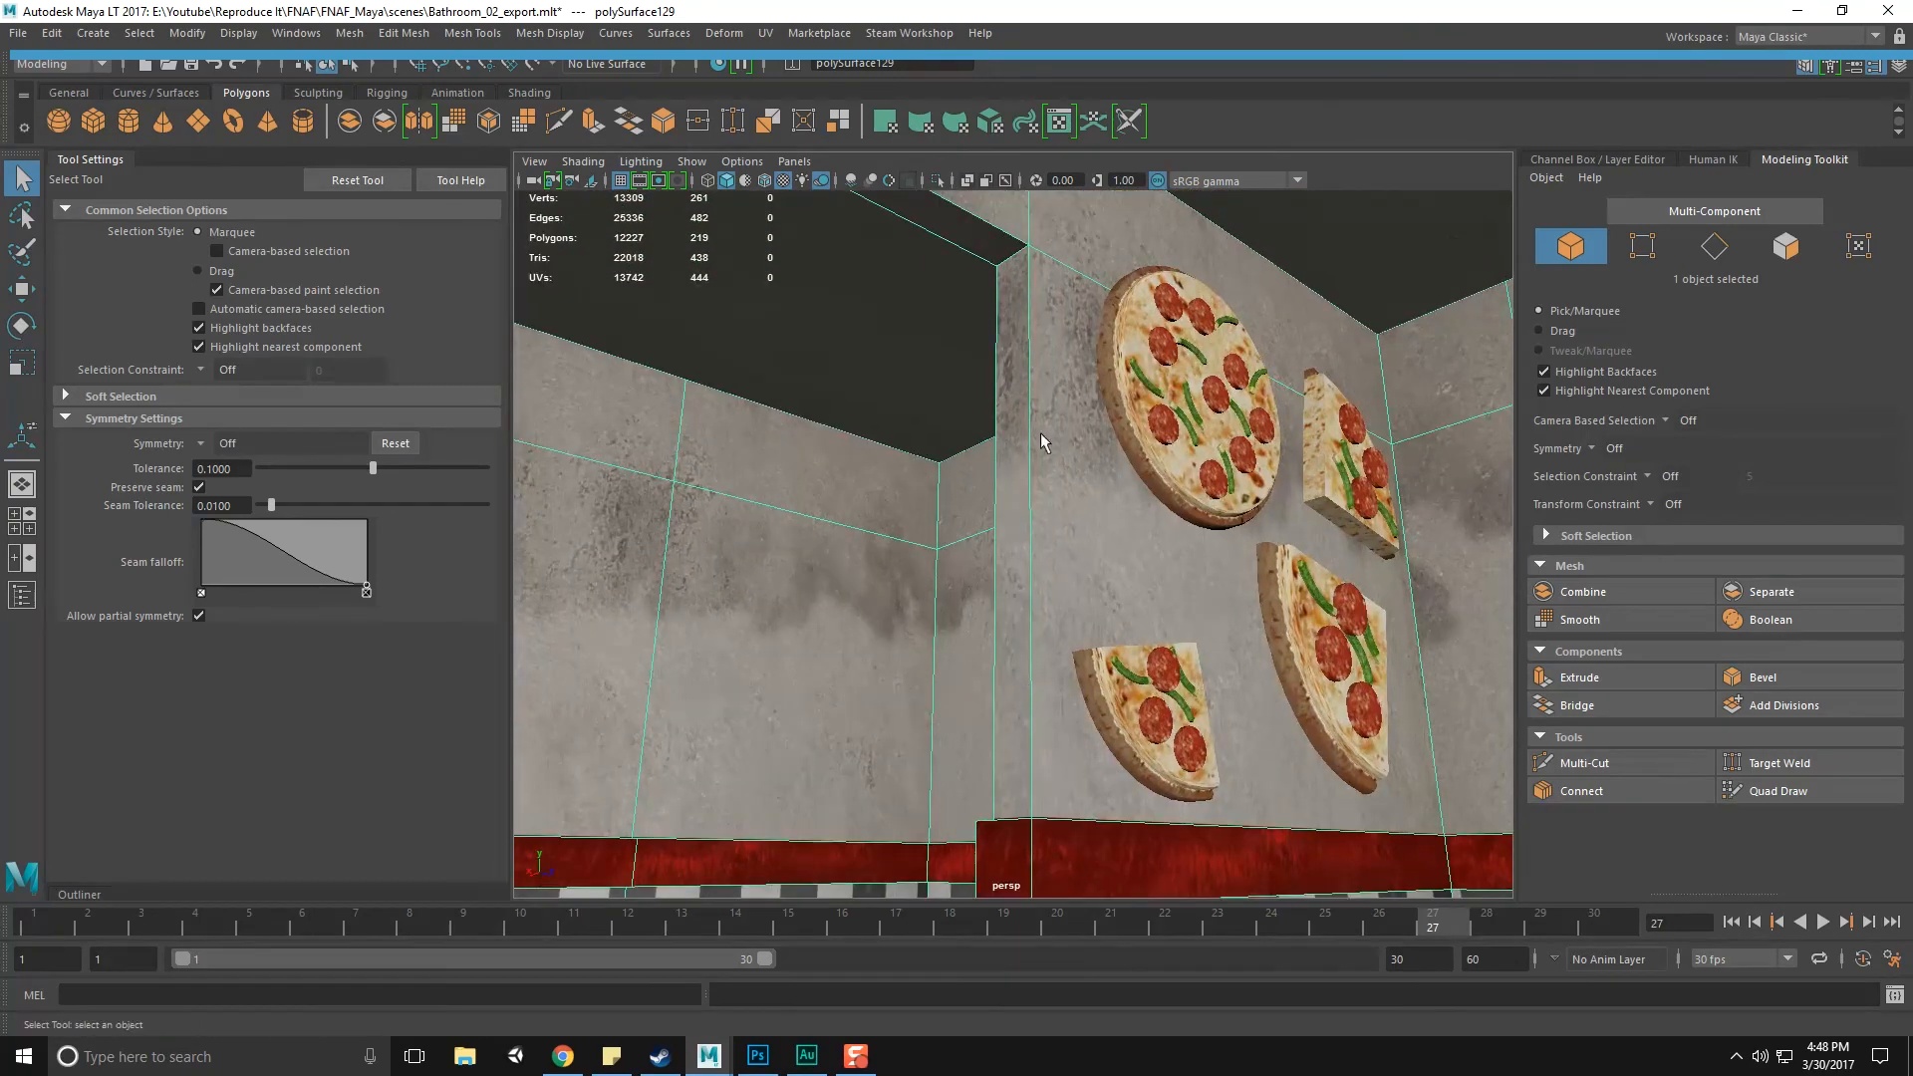
left_click_drag(952, 246, 977, 476, "alt")
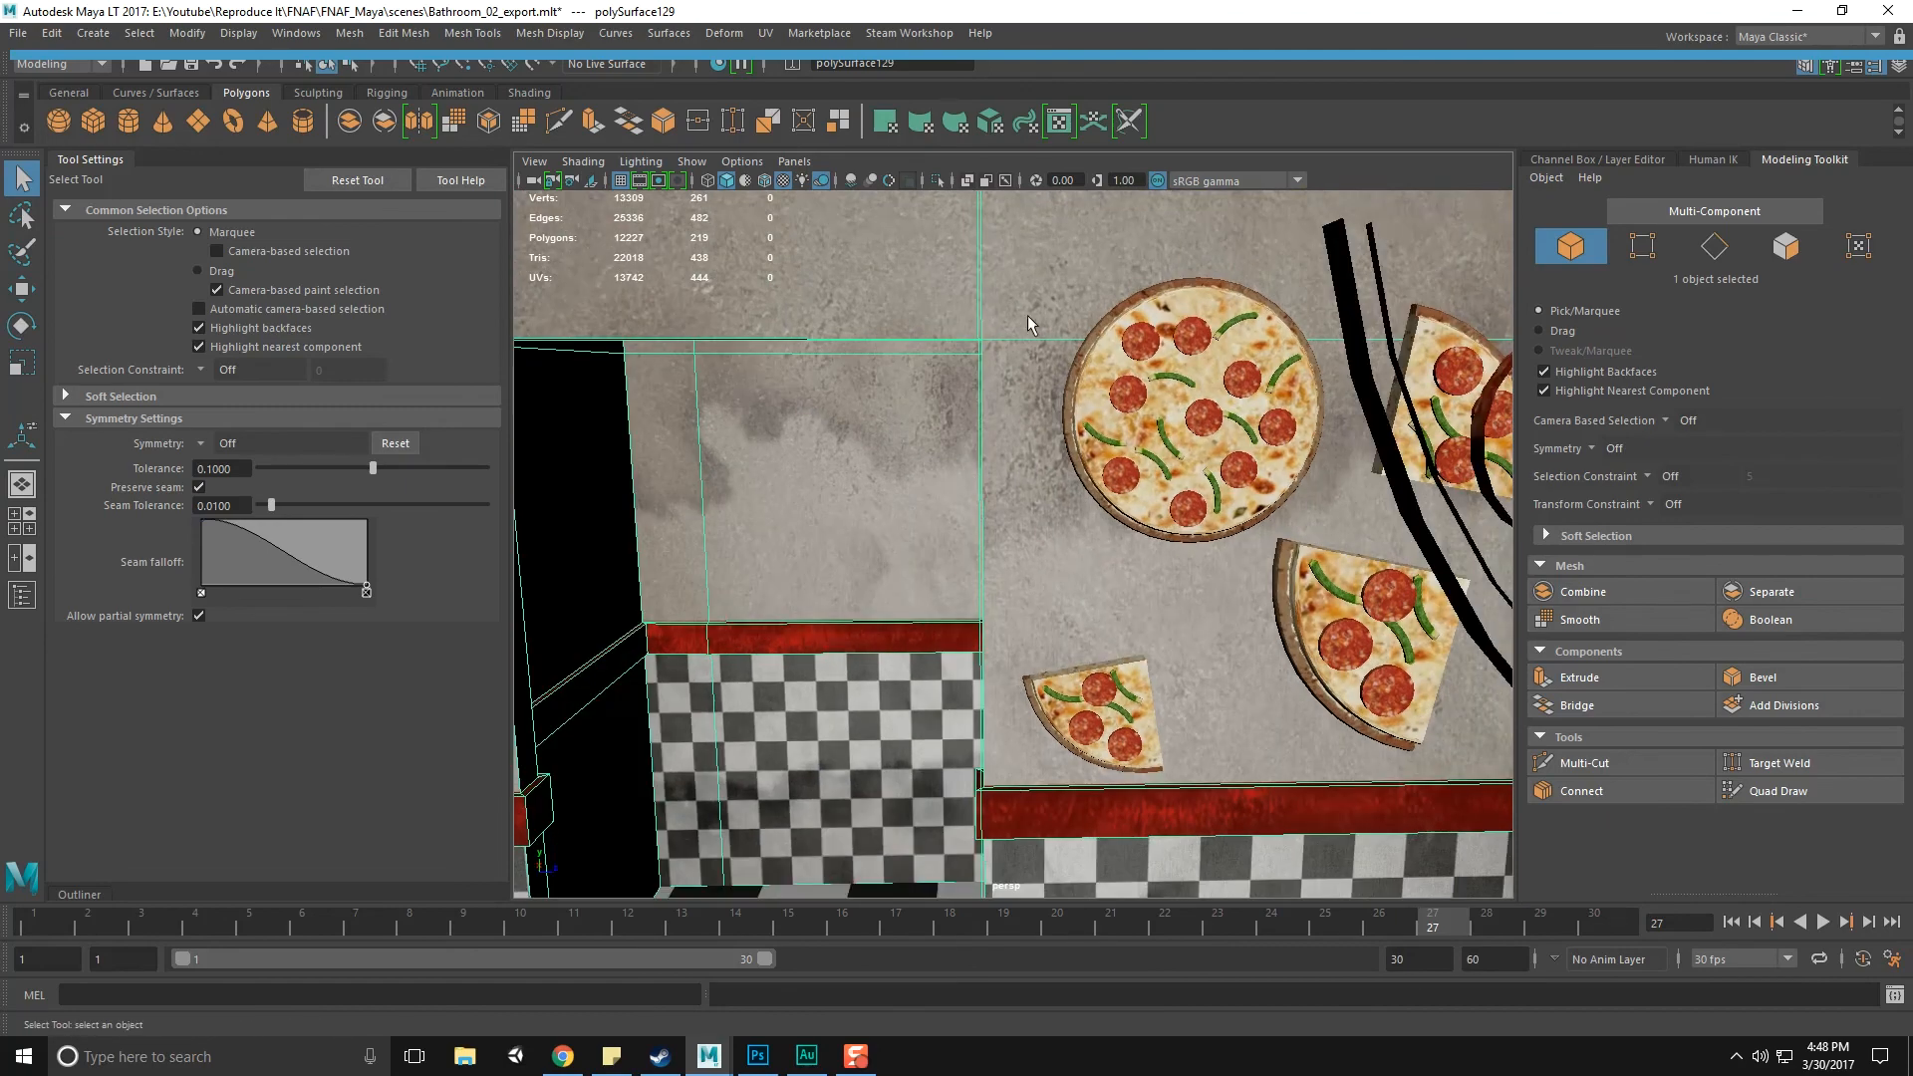
left_click_drag(957, 391, 669, 264, "alt")
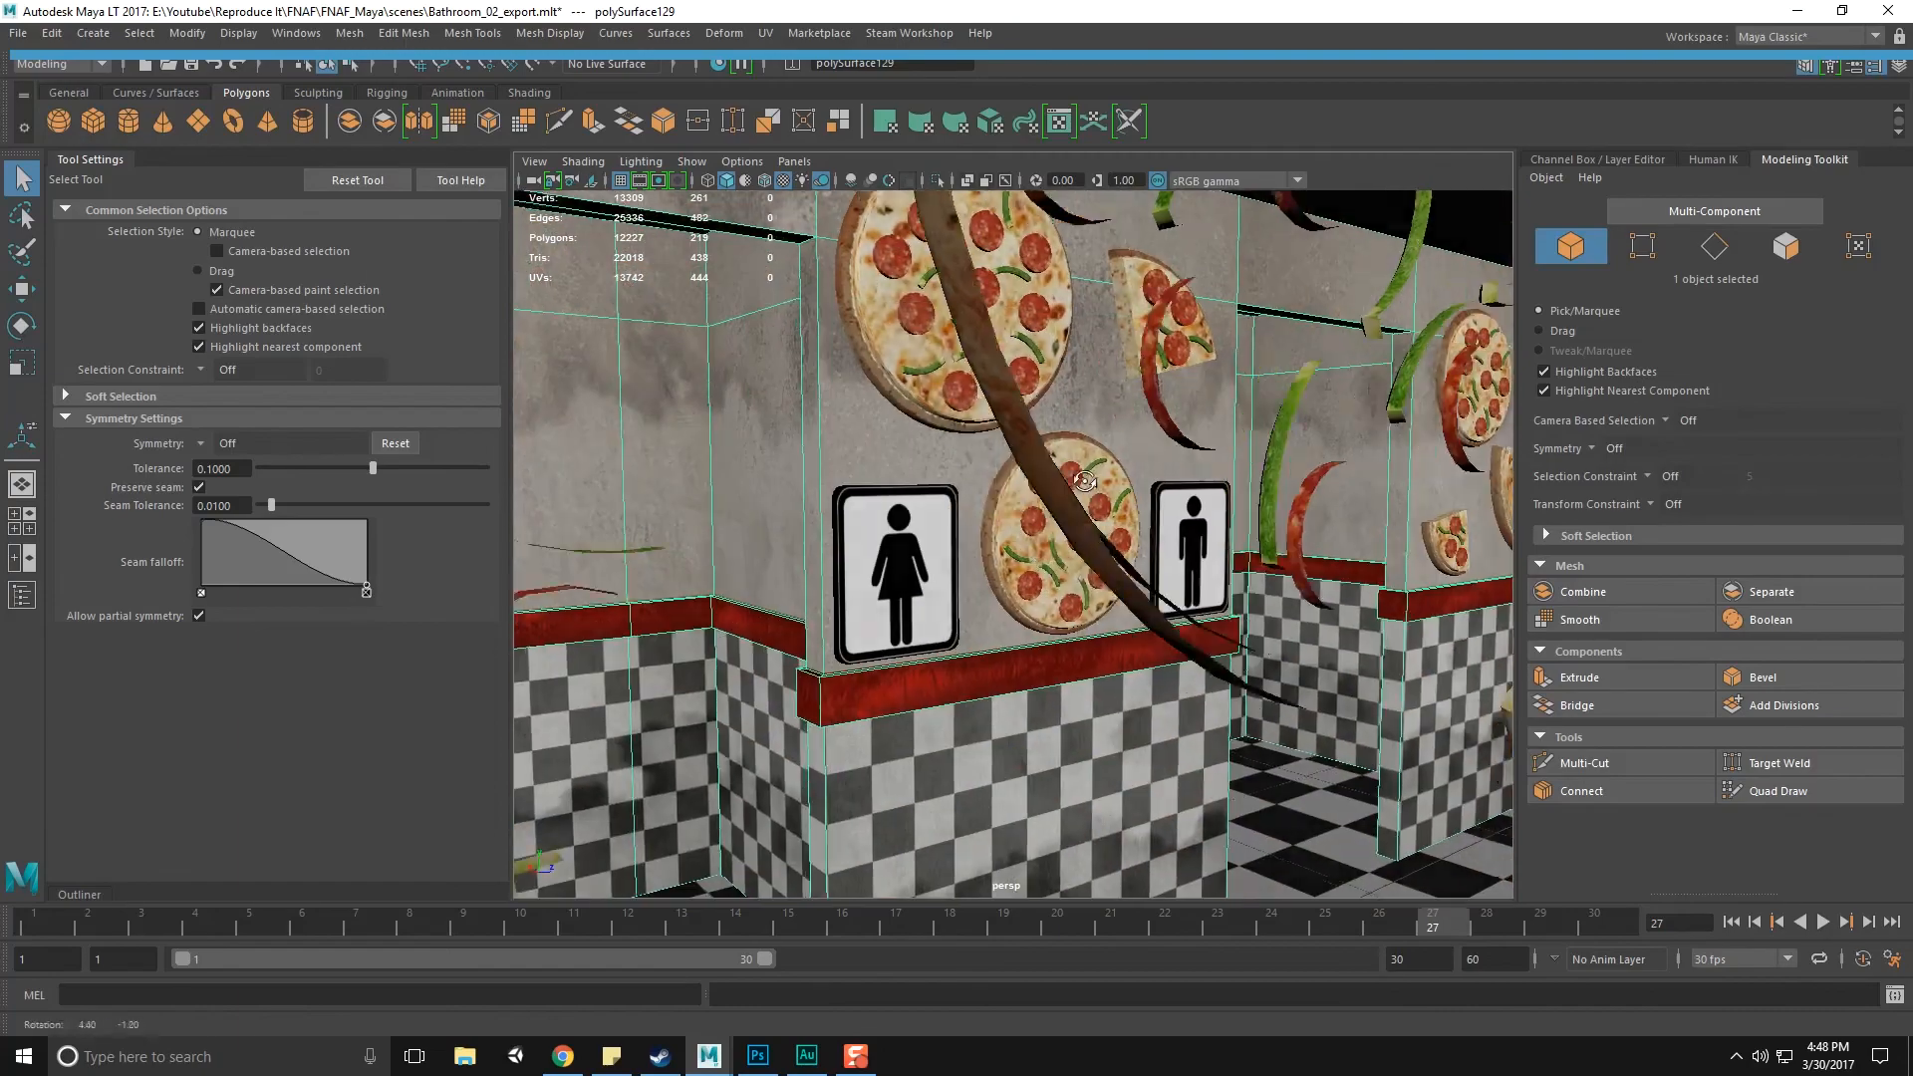
left_click_drag(1136, 438, 986, 428, "alt")
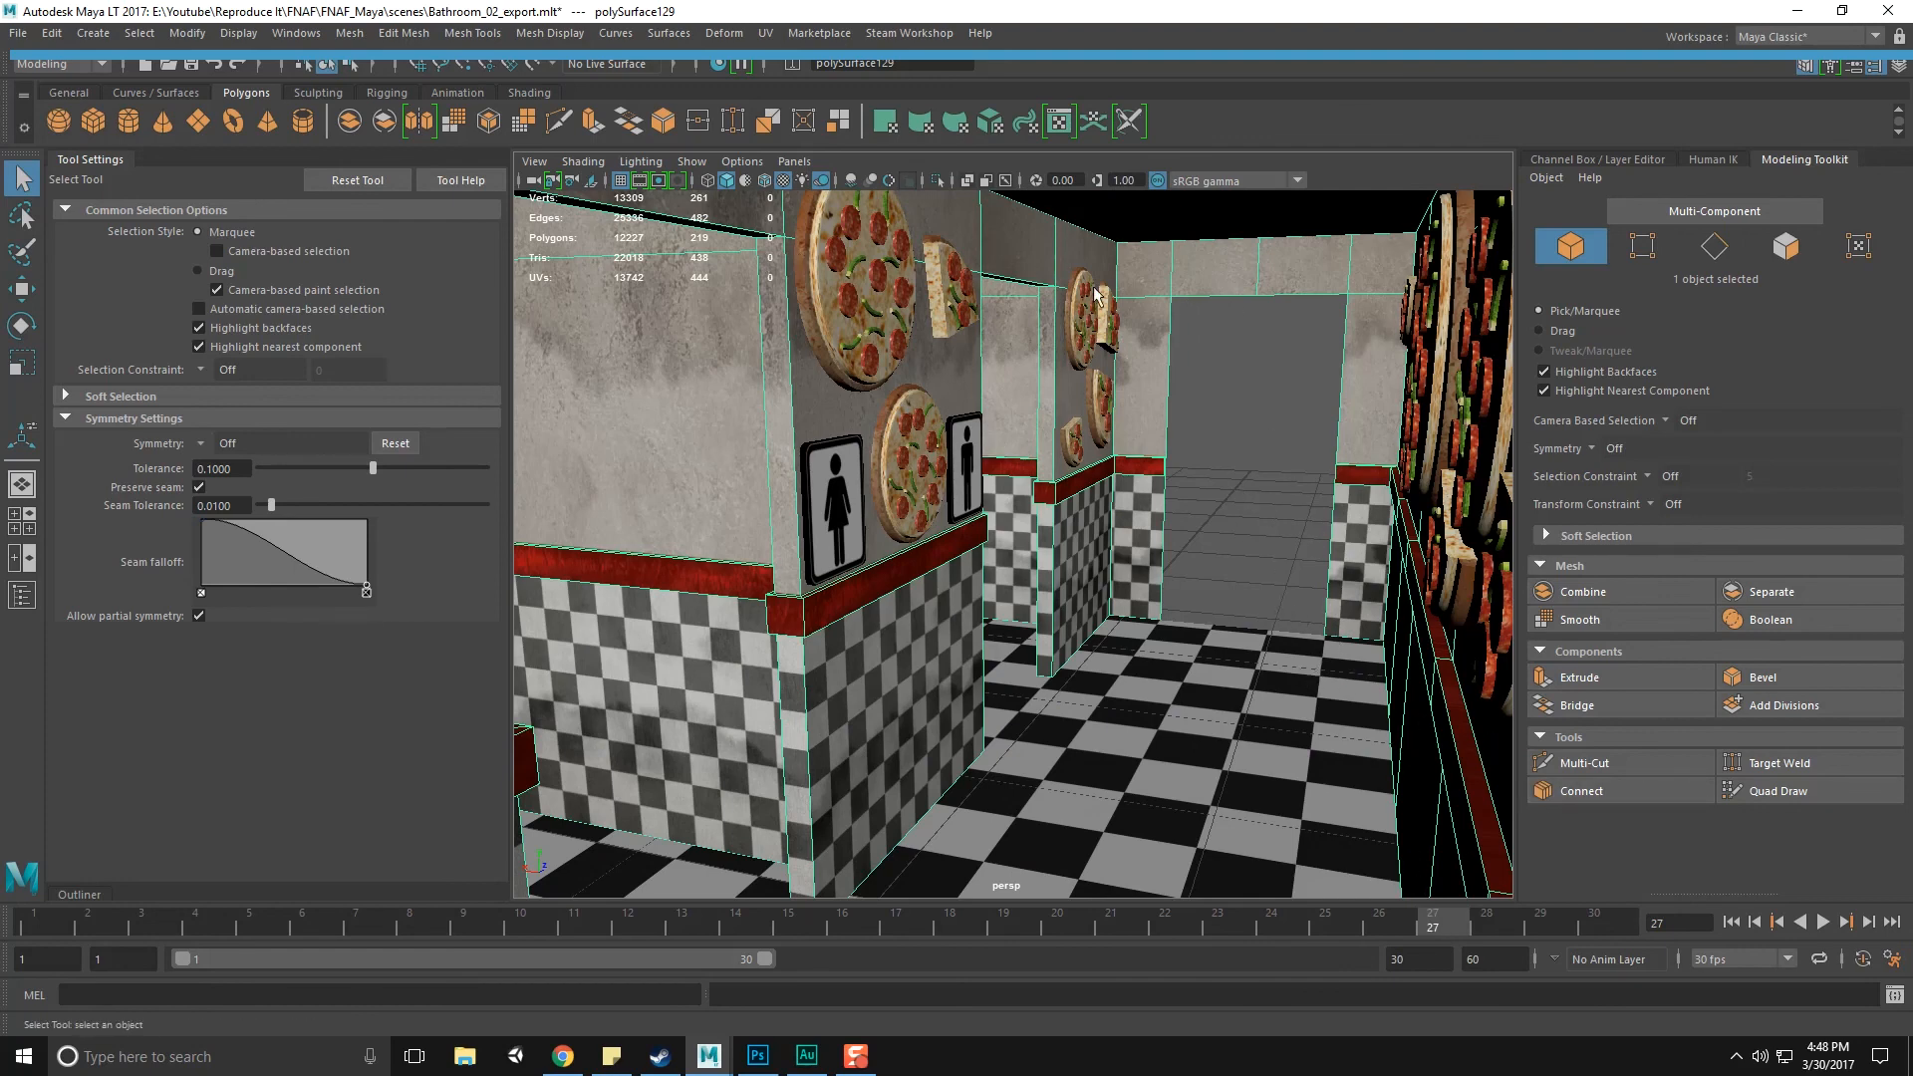
left_click(1250, 406)
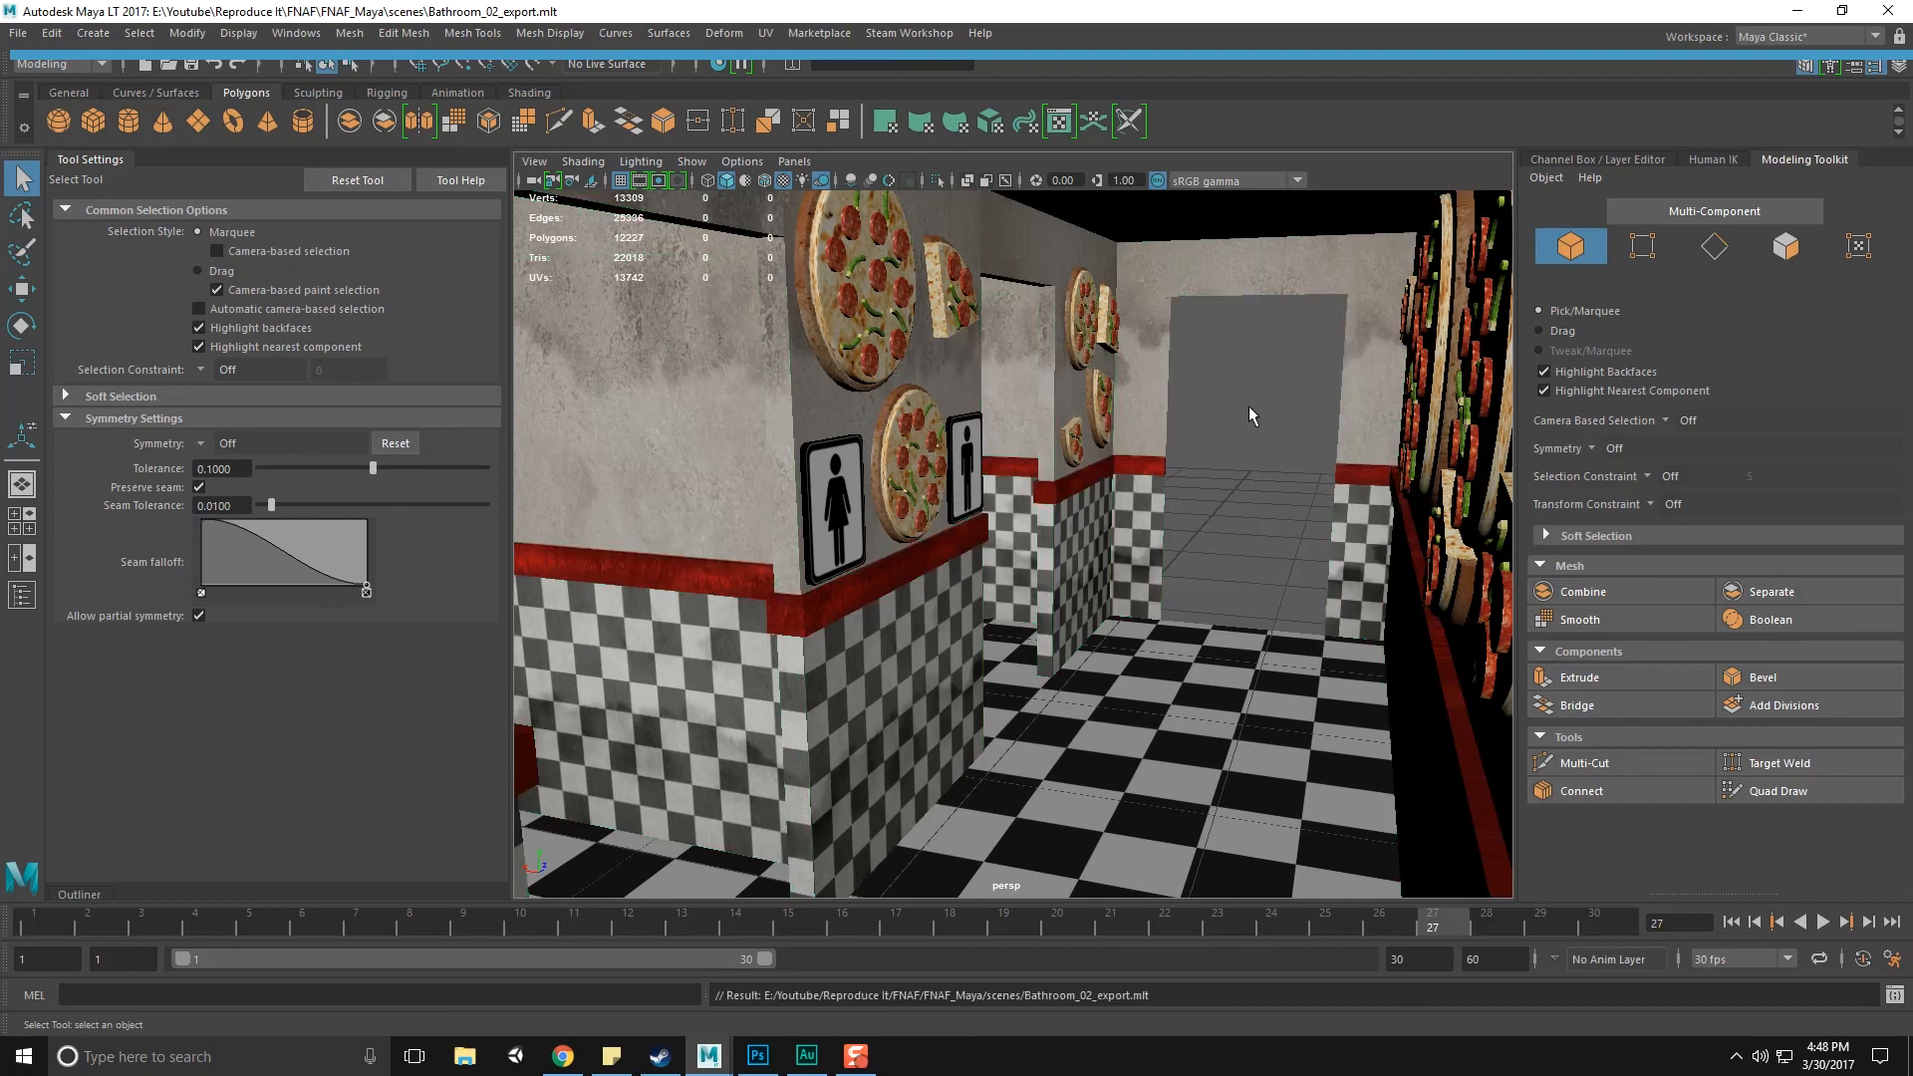